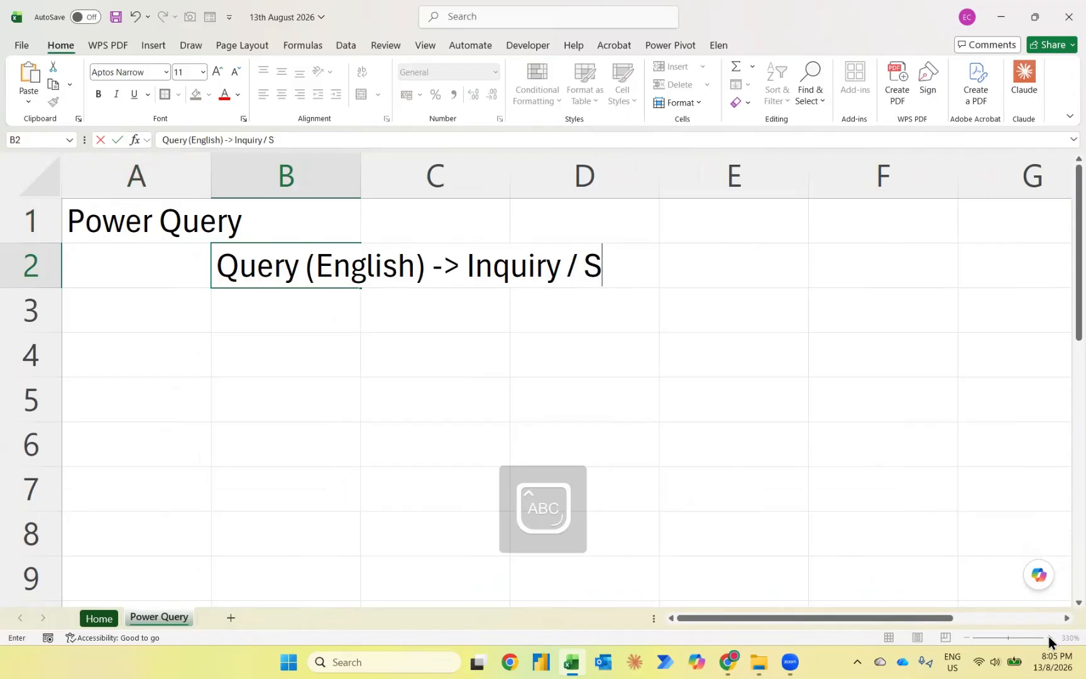
Step: Complete the text in cell B2 so it reads "Query (English) -> Inquiry / Soalan"
{"action": "key", "text": "Caps_Lock"}
{"action": "type", "text": "oalan"}
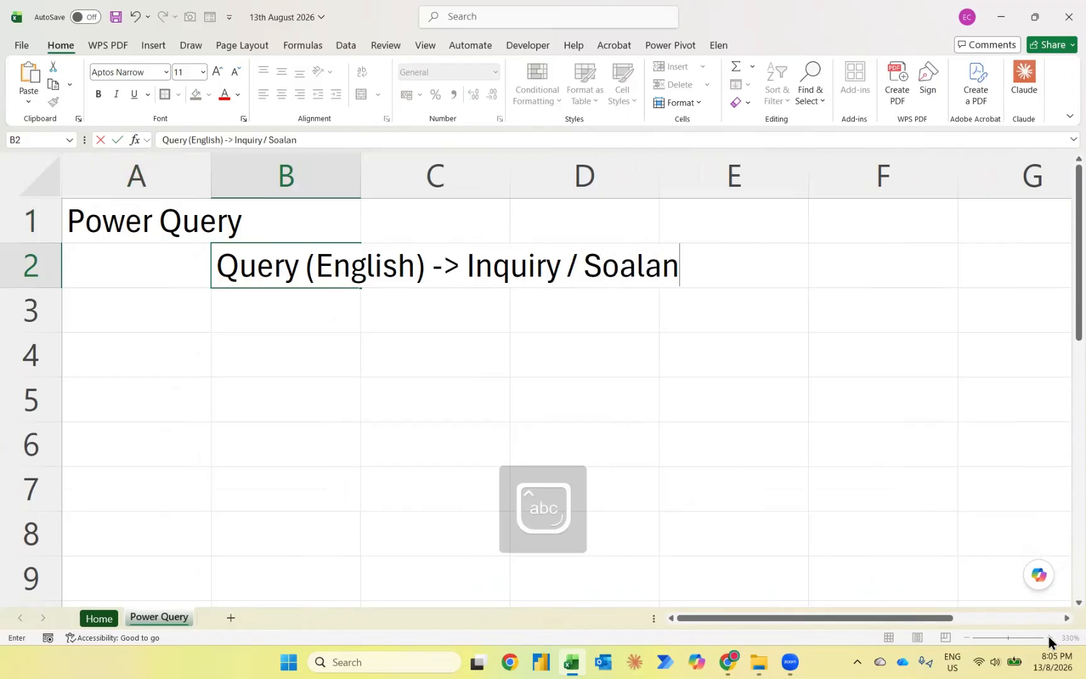
{"action": "key", "text": "Return"}
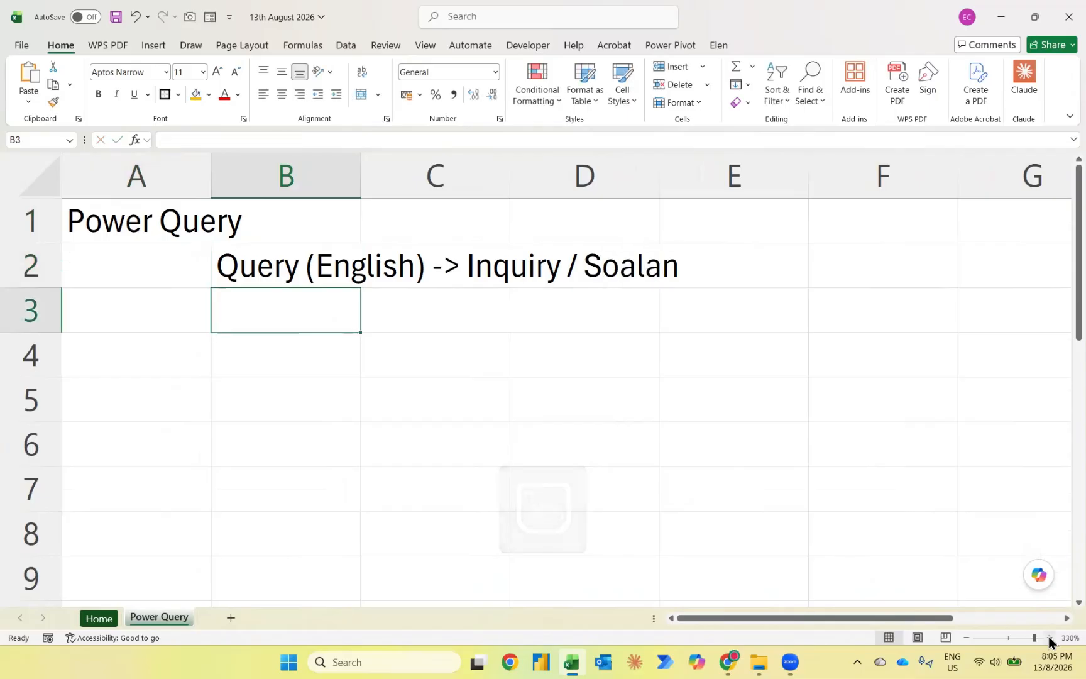
Step: Enter "Query (IT) -> vehicle which connect data from source to another source" in cell B3
{"action": "type", "text": "Q"}
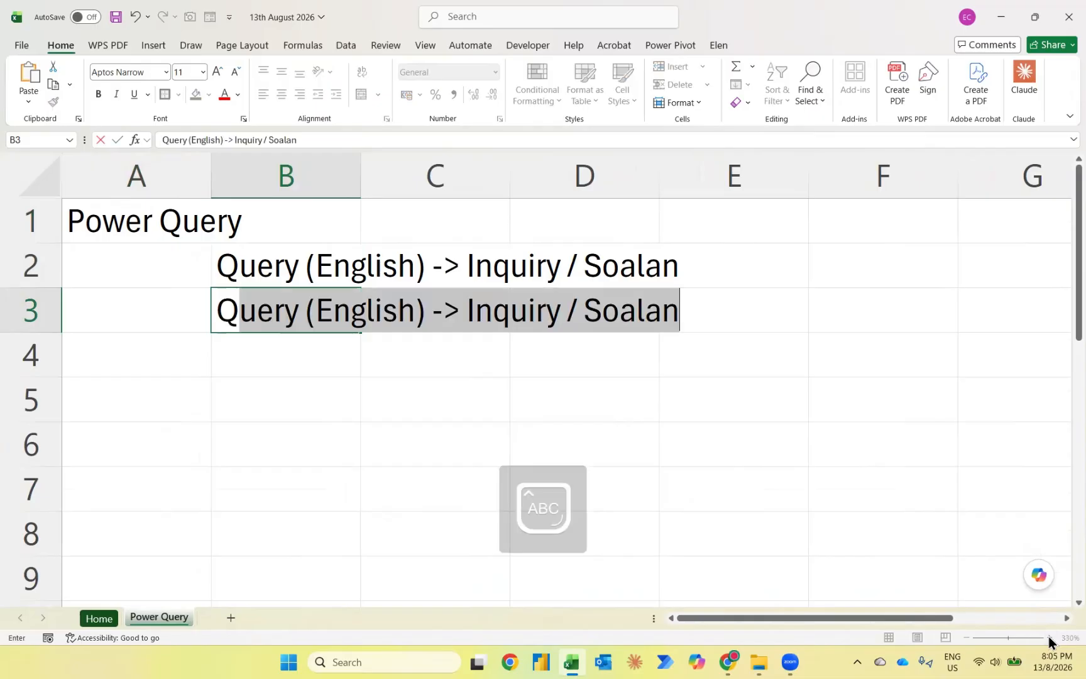
{"action": "type", "text": "uery ("}
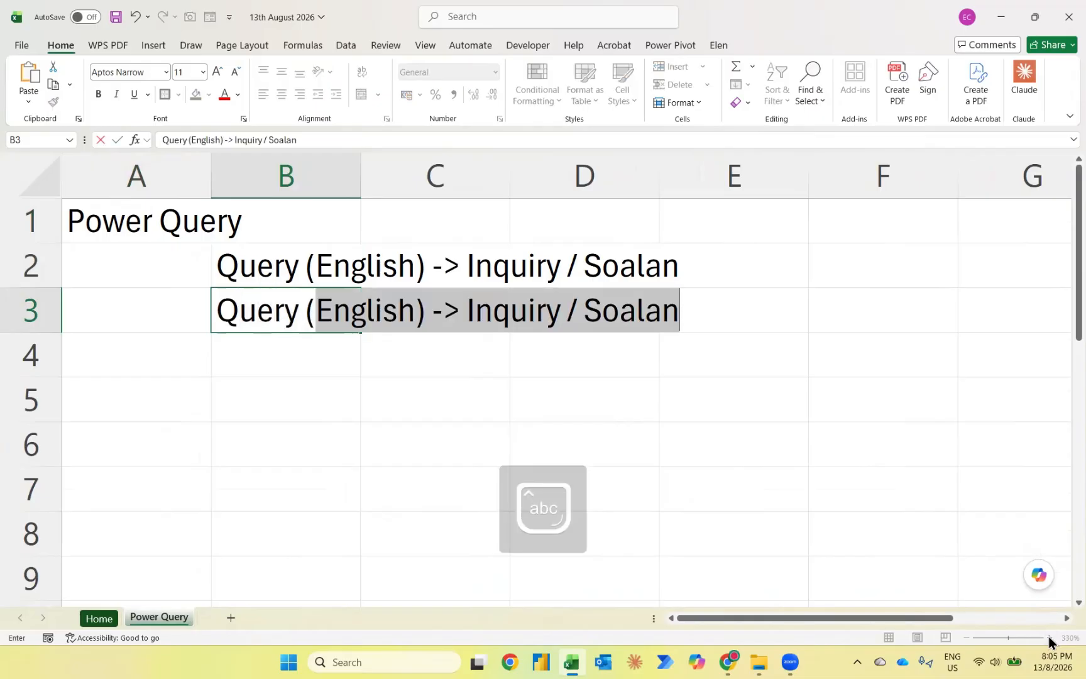
{"action": "key", "text": "Caps_Lock"}
{"action": "type", "text": "IT)"}
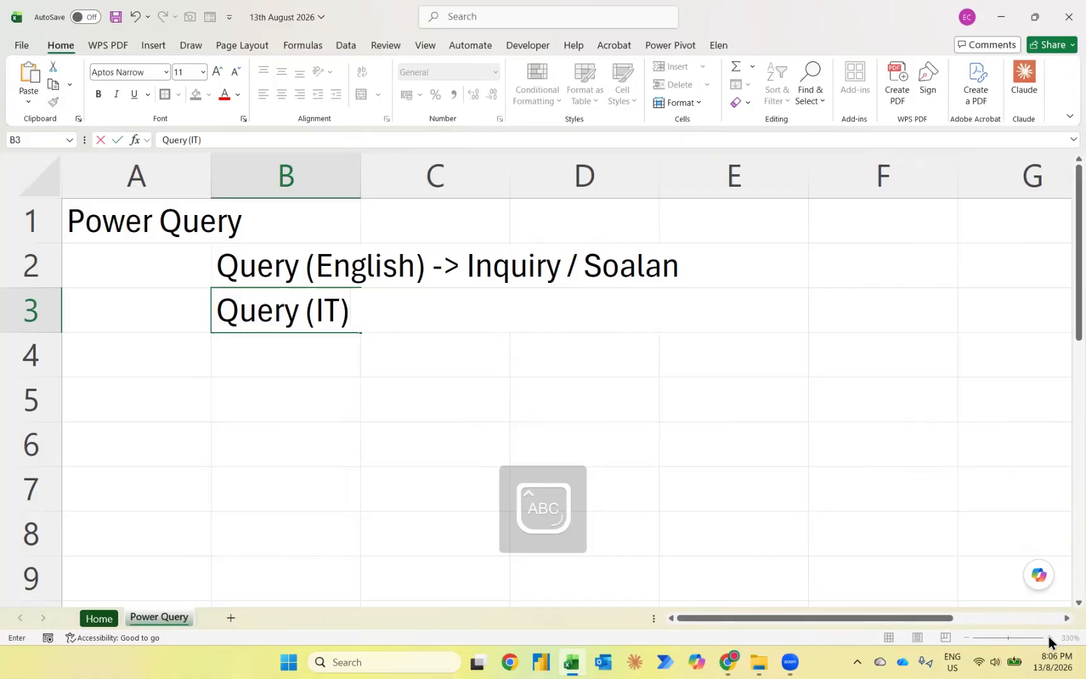
{"action": "type", "text": " ->"}
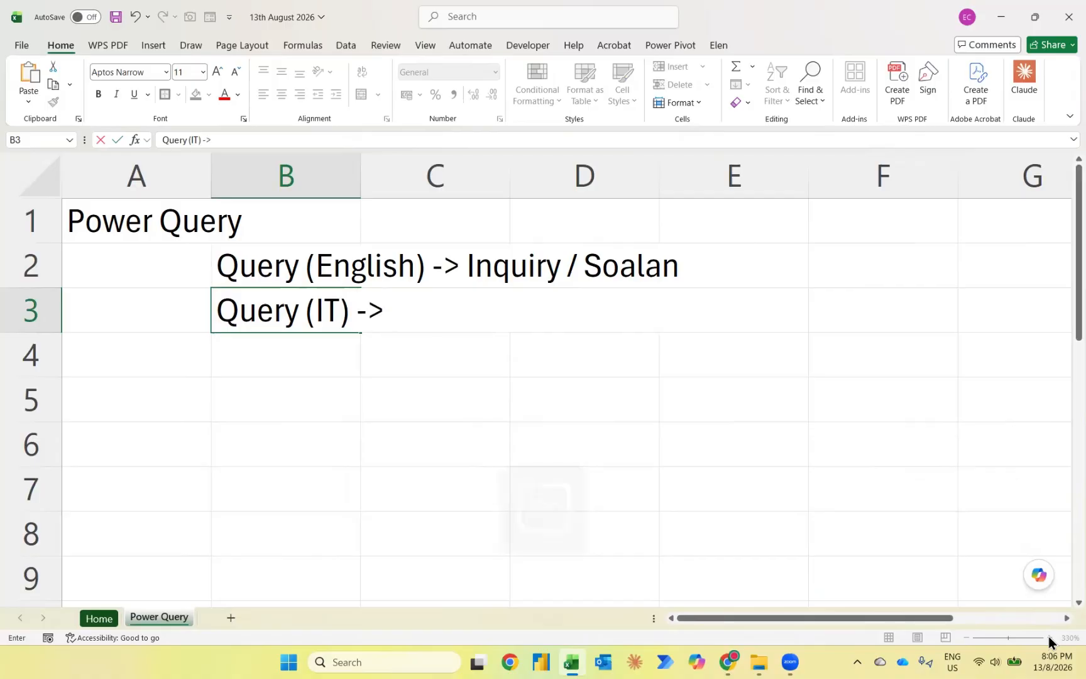
{"action": "key", "text": "Caps_Lock"}
{"action": "type", "text": "vehi"}
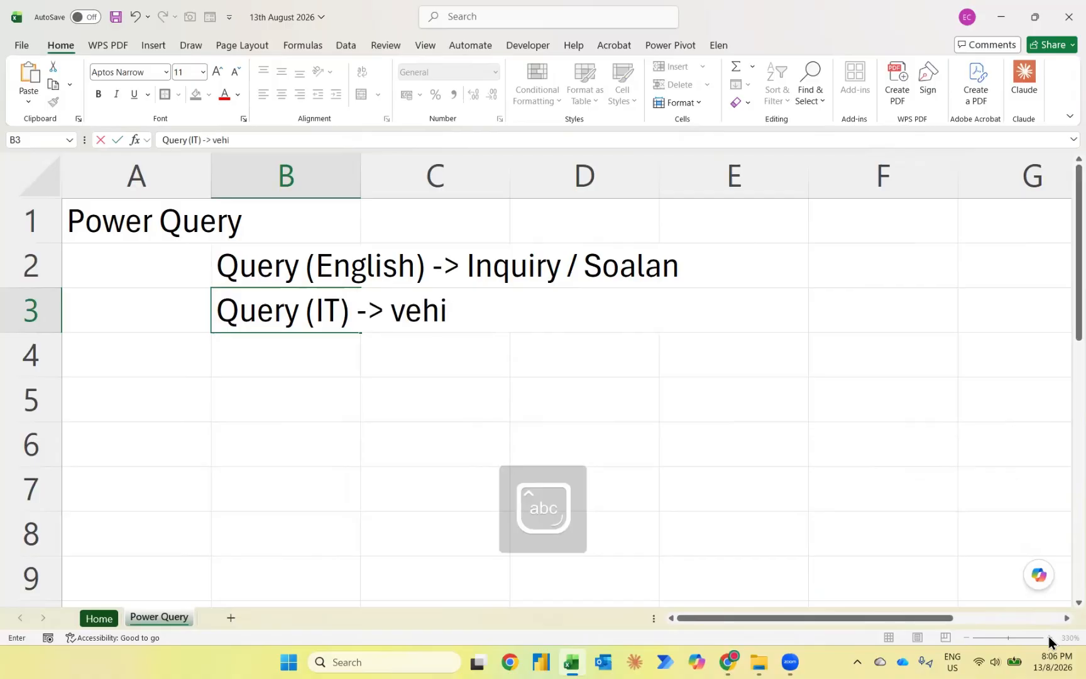
{"action": "type", "text": "cle which co"}
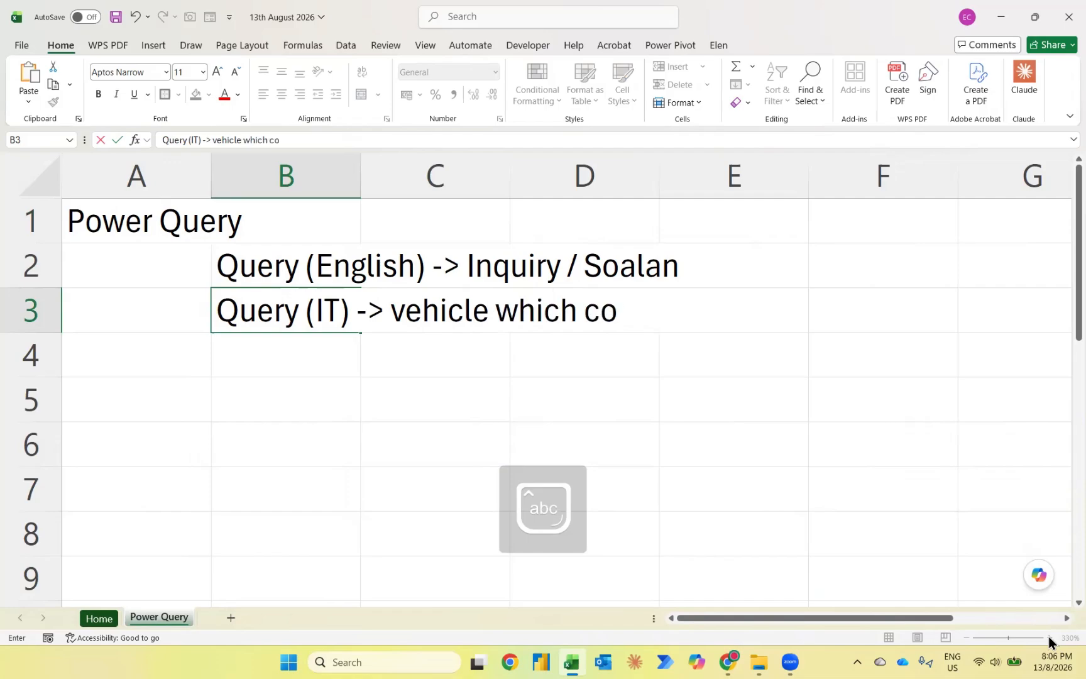
{"action": "type", "text": "nnect data f"}
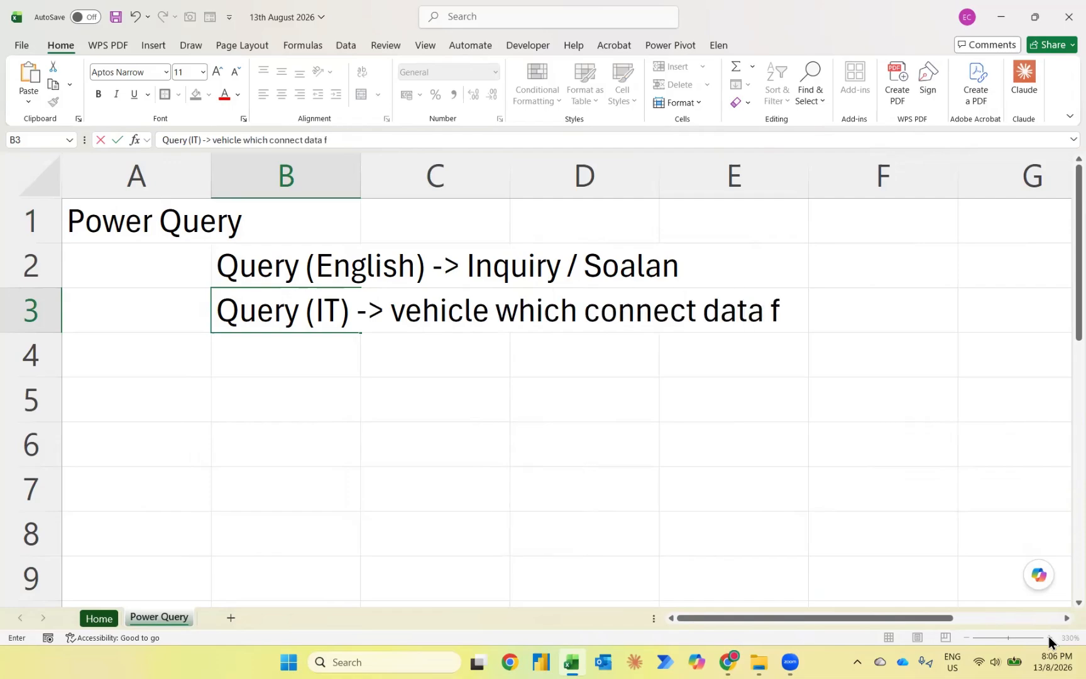
{"action": "type", "text": "rom source"}
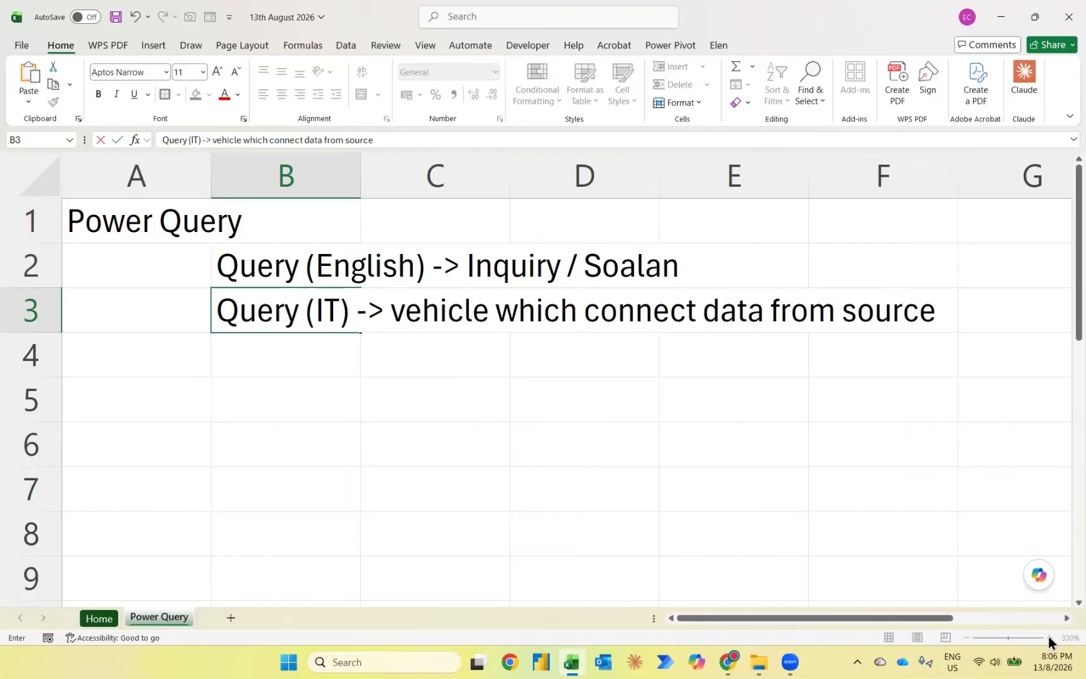
{"action": "type", "text": " to another source"}
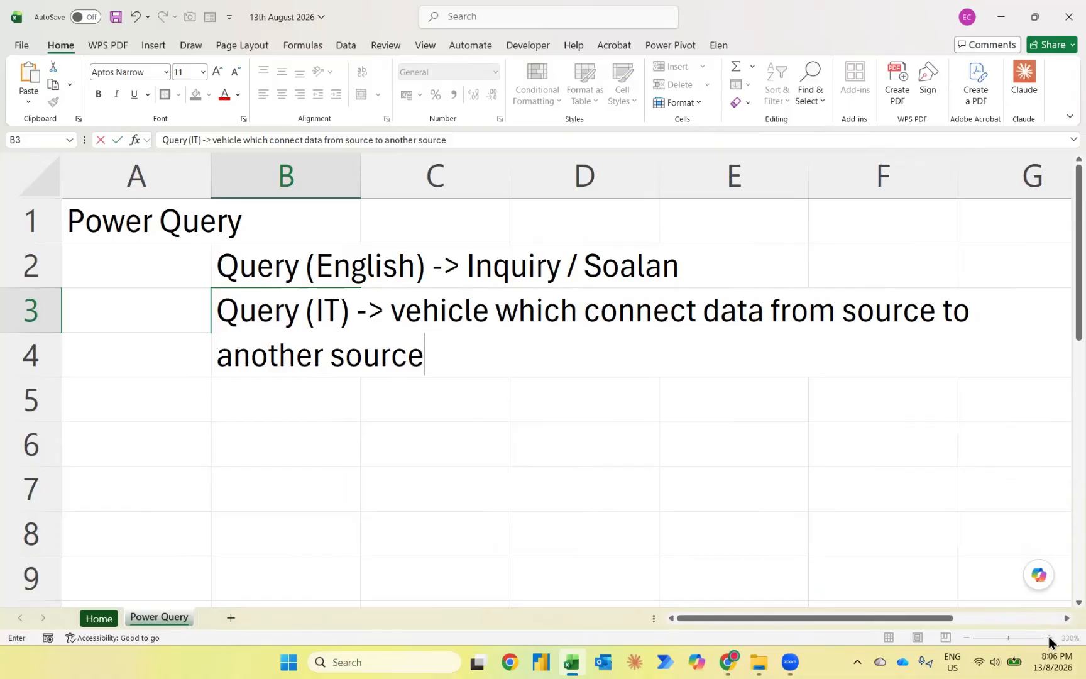
{"action": "key", "text": "Return"}
Step: Enter the example "Excel -> Excel" in cell A5, leaving row 4 blank beneath the definitions
{"action": "key", "text": "Return"}
{"action": "key", "text": "Left"}
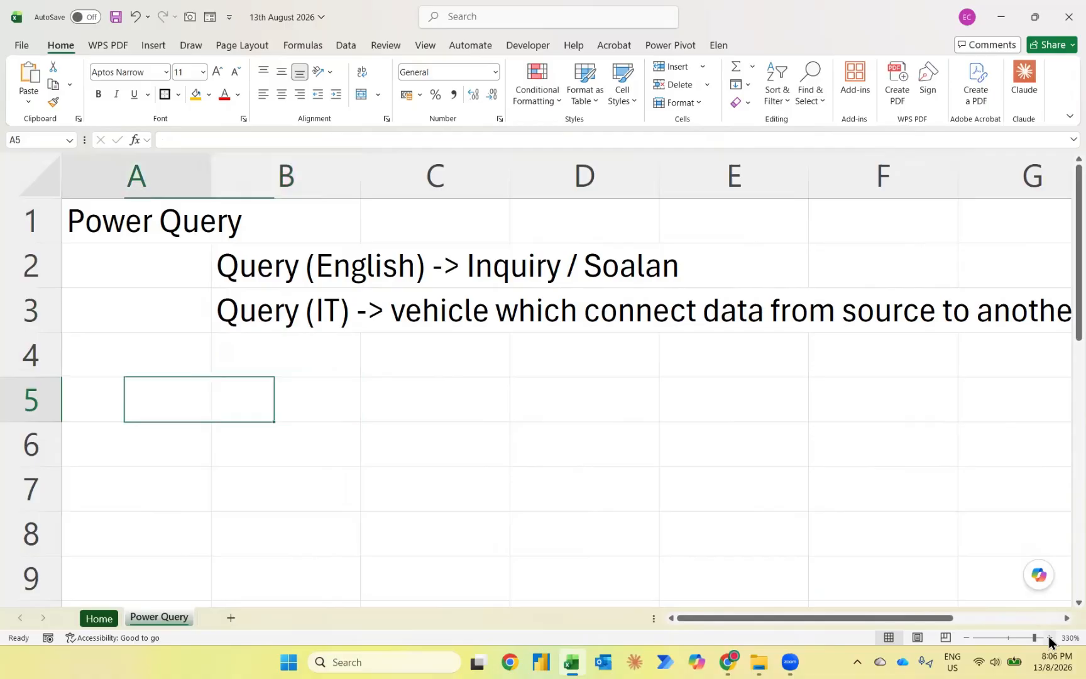
{"action": "key", "text": "Caps_Lock"}
{"action": "type", "text": "E"}
{"action": "key", "text": "Caps_Lock"}
{"action": "type", "text": "xce"}
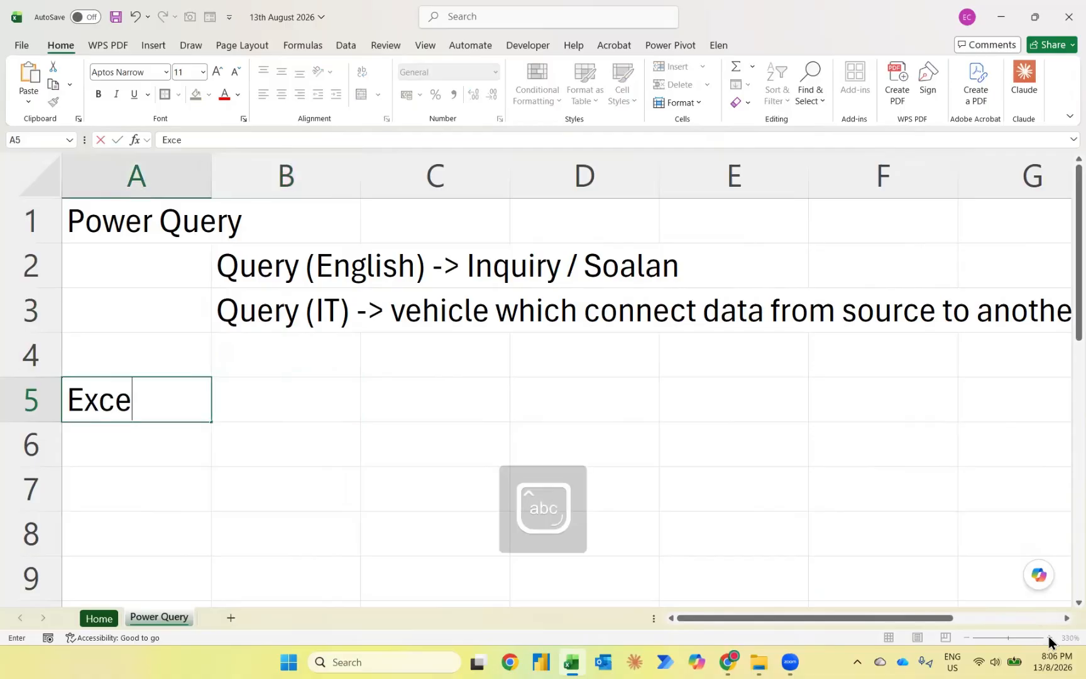
{"action": "type", "text": "l ->"}
{"action": "key", "text": "Caps_Lock"}
{"action": "type", "text": "E"}
{"action": "key", "text": "Caps_Lock"}
{"action": "type", "text": "xcel"}
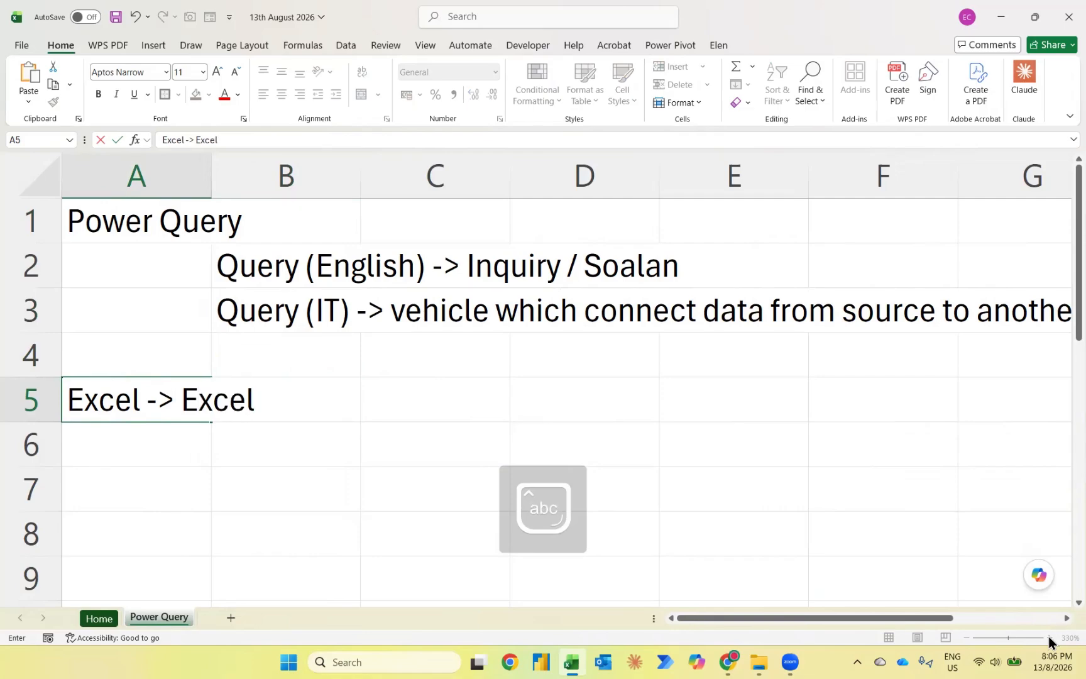
{"action": "key", "text": "Return"}
Step: Add the second example "Google sheet -> Excel" in cell A6
{"action": "key", "text": "Caps_Lock"}
{"action": "type", "text": "G"}
{"action": "key", "text": "Caps_Lock"}
{"action": "type", "text": "oog"}
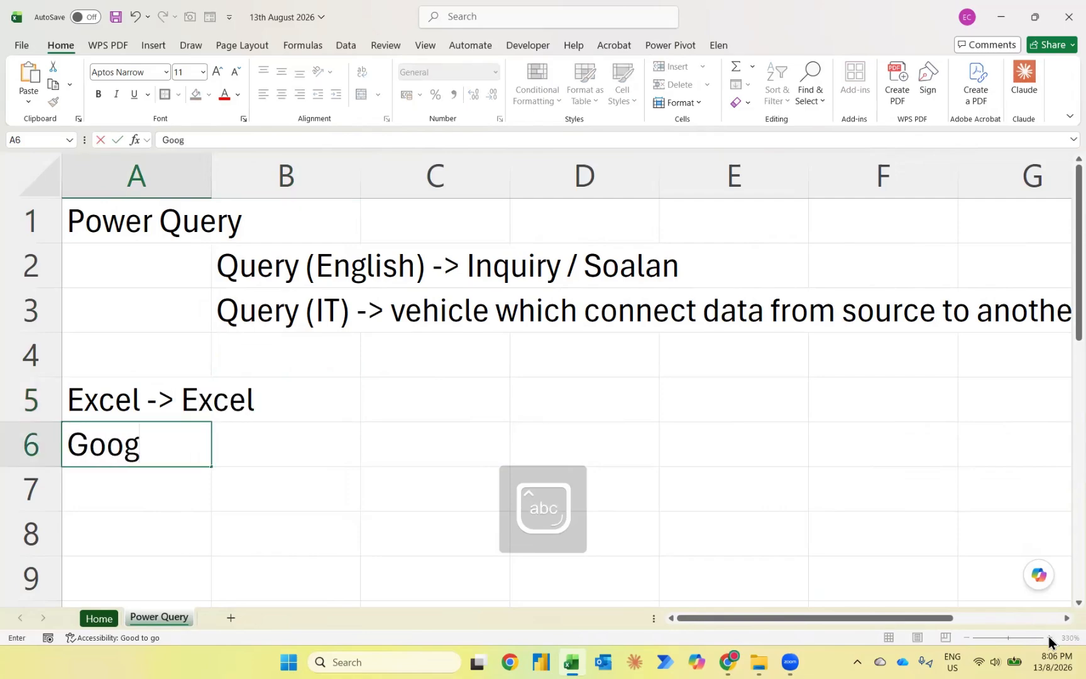
{"action": "type", "text": "le sheet -"}
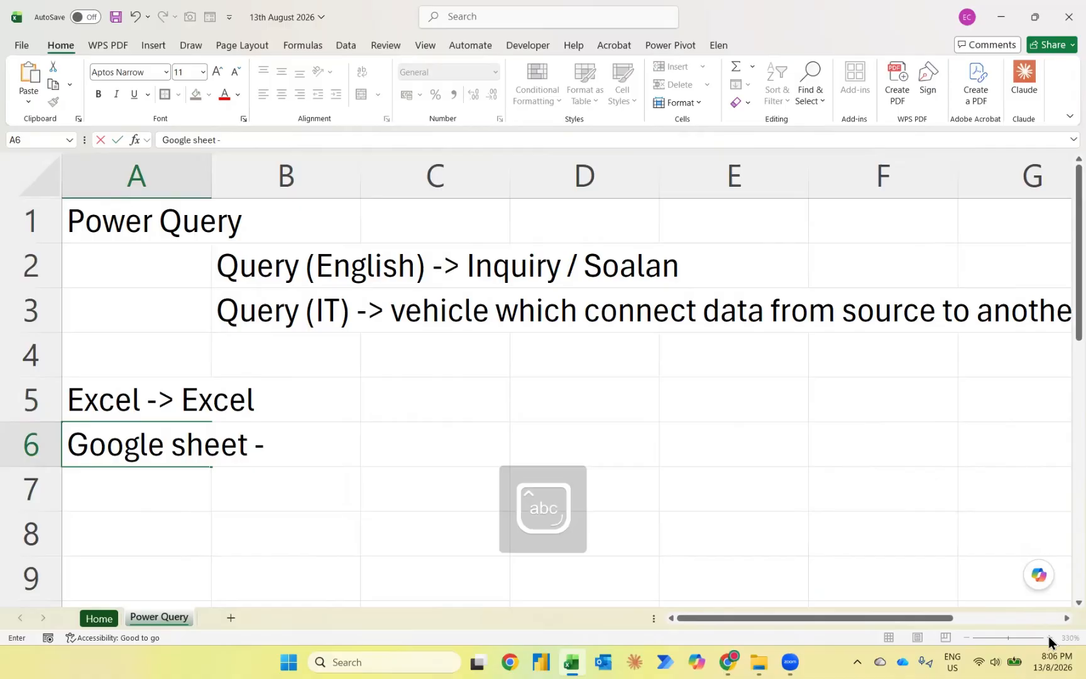
{"action": "type", "text": ">"}
{"action": "key", "text": "Caps_Lock"}
{"action": "type", "text": "E"}
{"action": "key", "text": "Caps_Lock"}
{"action": "type", "text": "xc"}
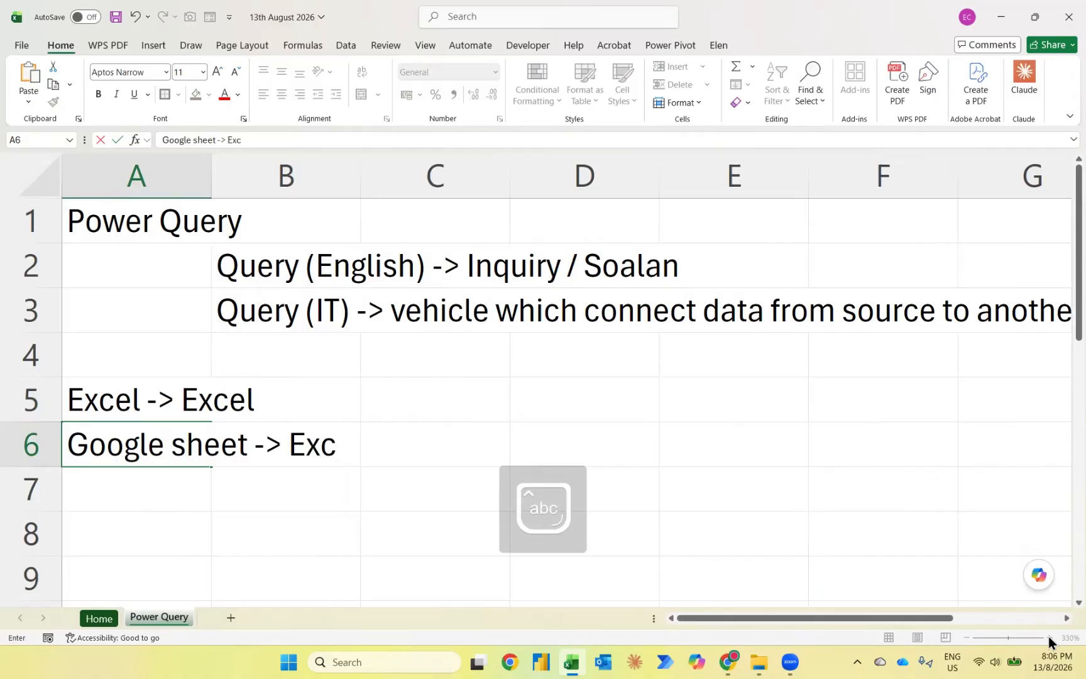
{"action": "type", "text": "el"}
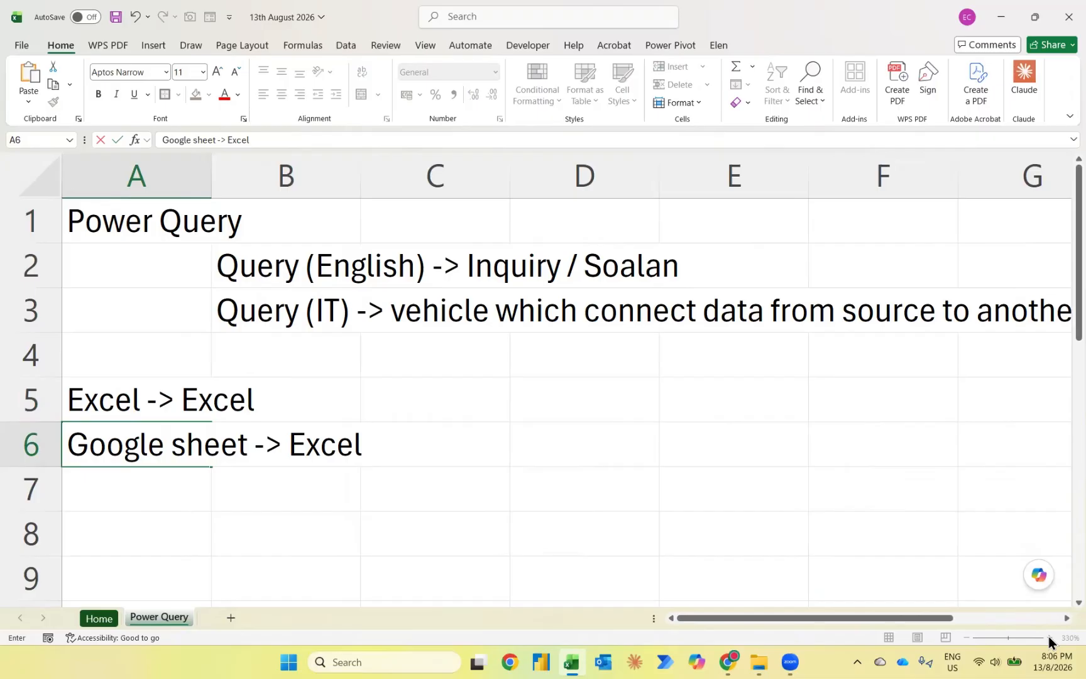
{"action": "key", "text": "Return"}
Step: Start a list of query types in cell B8 with "BW Query (Business Warehouse)"
{"action": "key", "text": "Return"}
{"action": "key", "text": "Right"}
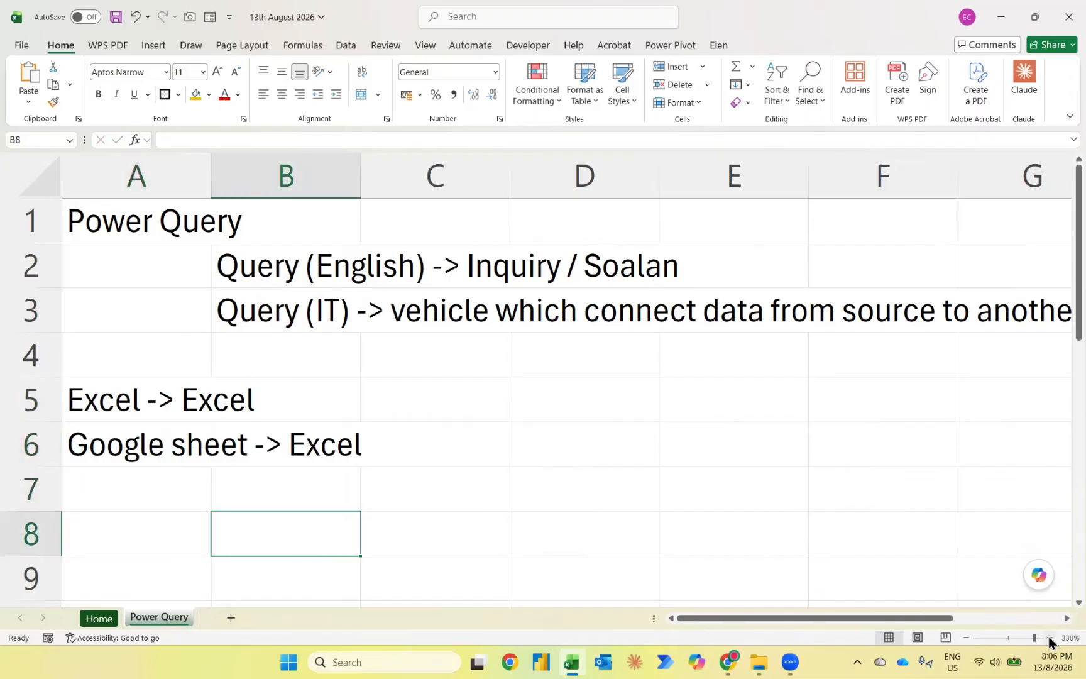
{"action": "left_click", "coordinate": [969, 641]}
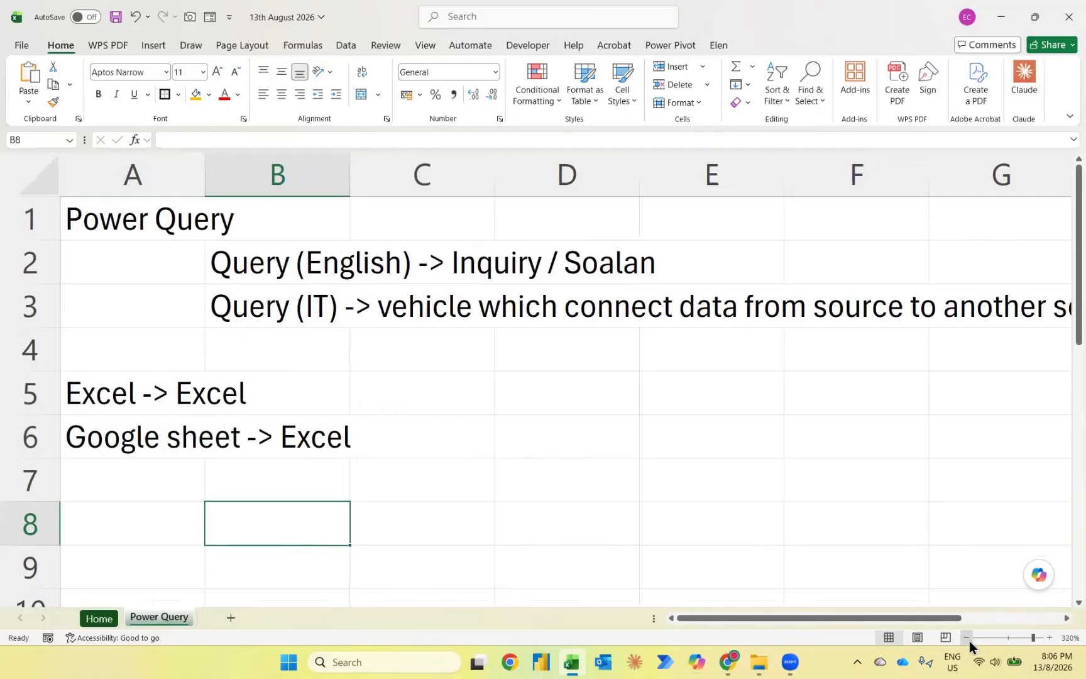
{"action": "left_click", "coordinate": [969, 640]}
{"action": "left_click", "coordinate": [969, 640]}
{"action": "left_click", "coordinate": [969, 640]}
{"action": "type", "text": "B"}
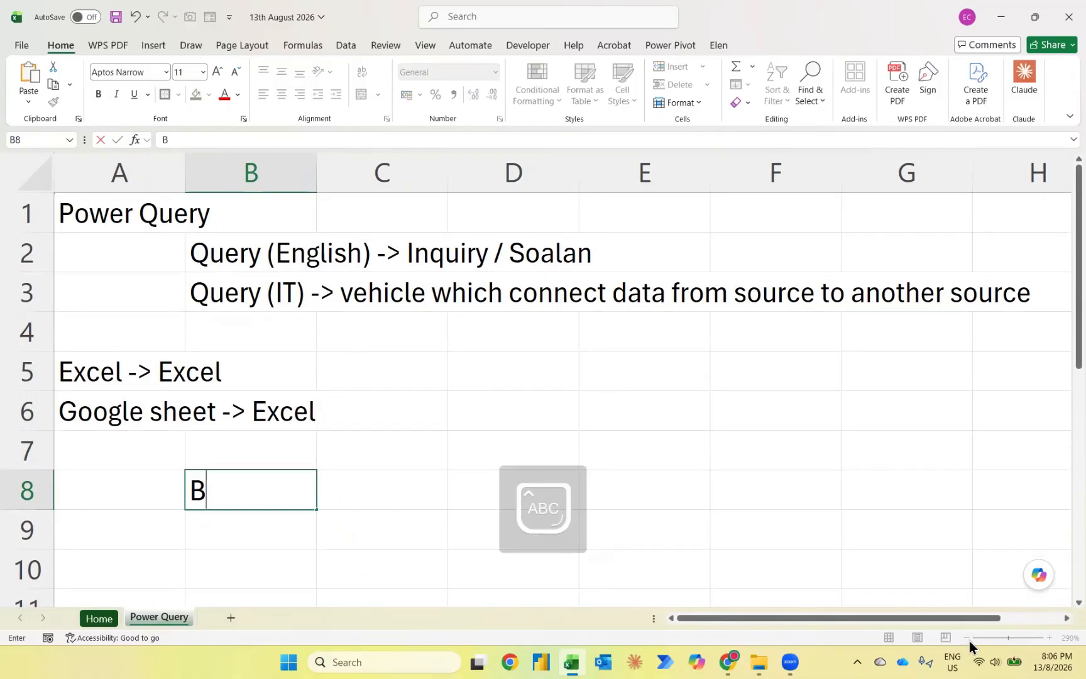
{"action": "type", "text": "W Query "}
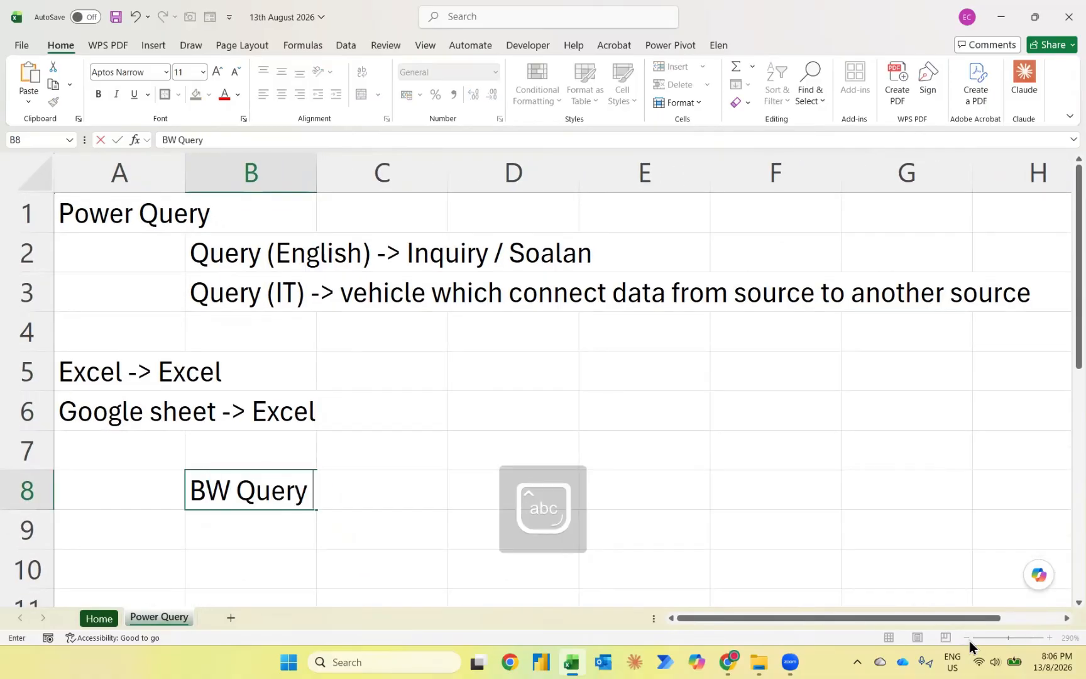
{"action": "type", "text": "(Busin"}
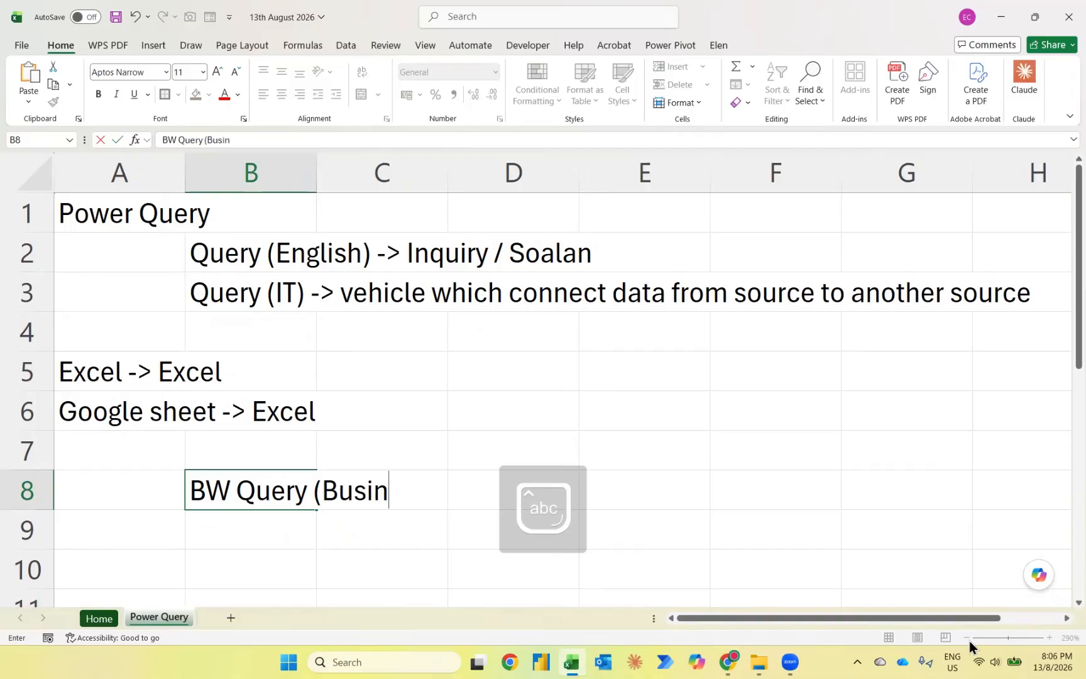
{"action": "type", "text": "ess Wareh"}
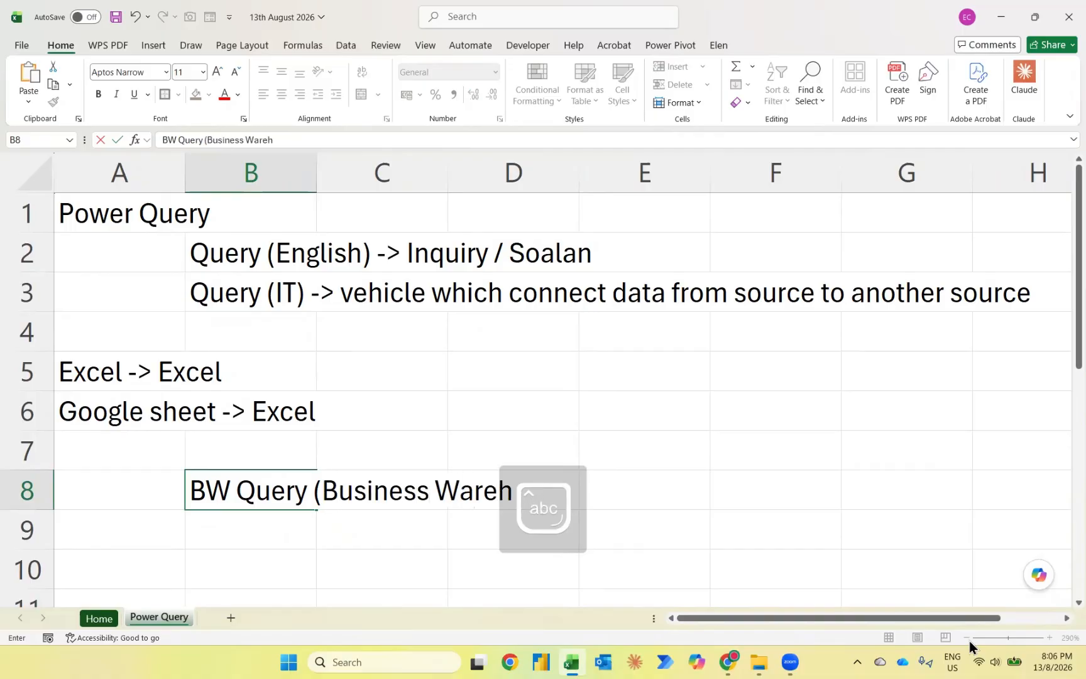
{"action": "type", "text": "ouse)"}
{"action": "key", "text": "Return"}
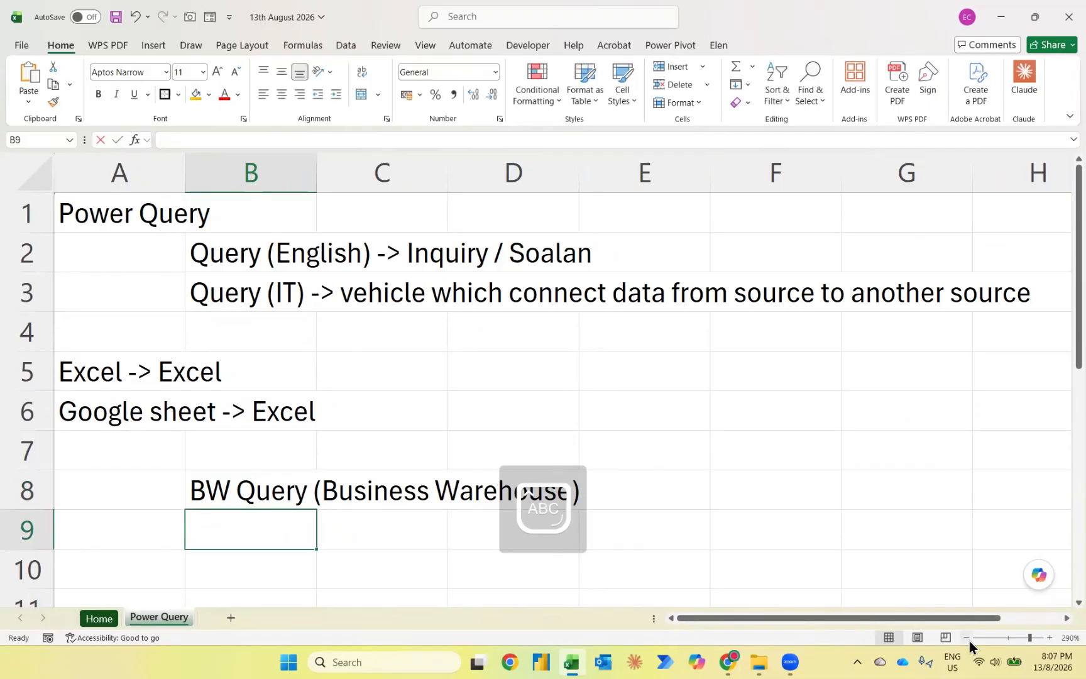
Step: Continue the query list with "Power Query" in cell B9 and "Query function (Google Sheet)" in B10
{"action": "type", "text": "Power Query"}
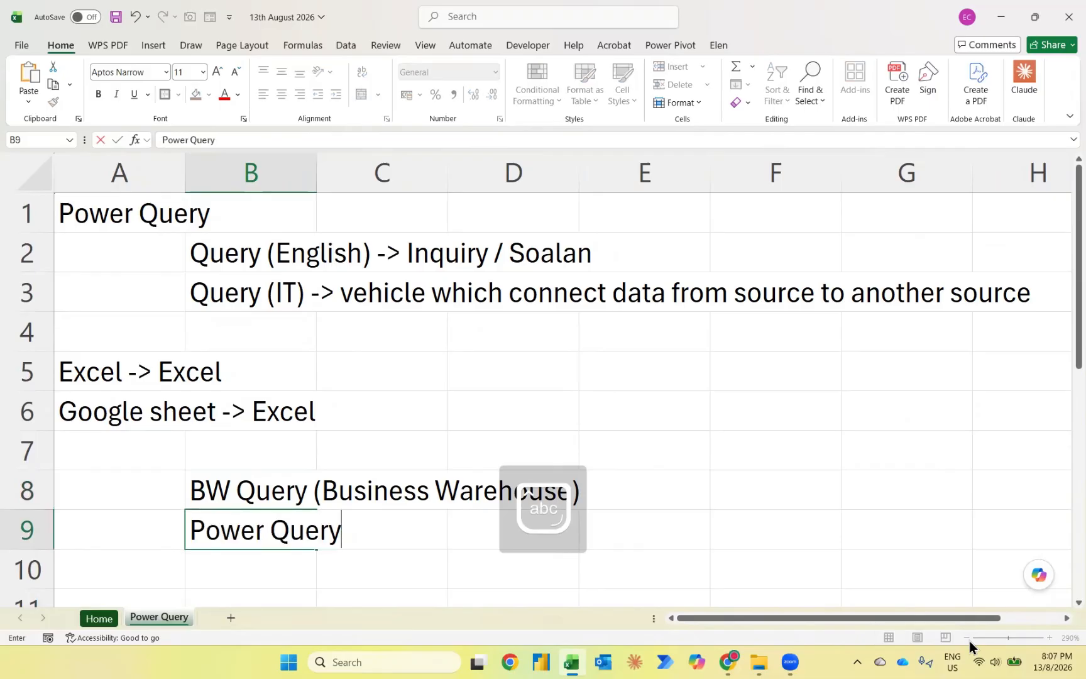
{"action": "key", "text": "Return"}
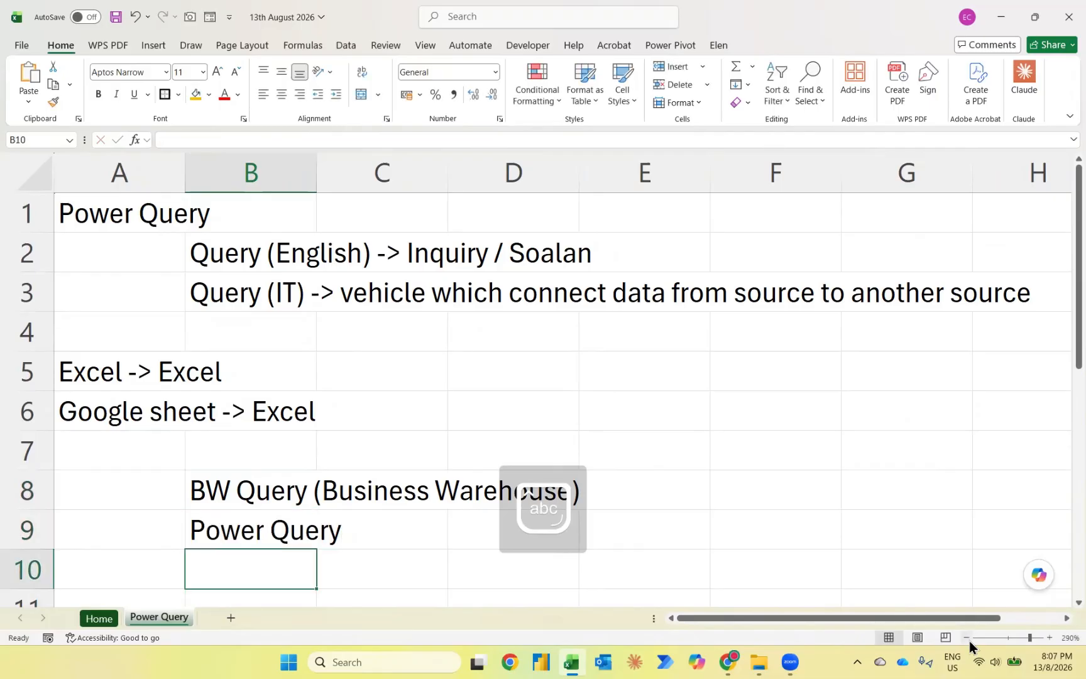
{"action": "type", "text": "Query f"}
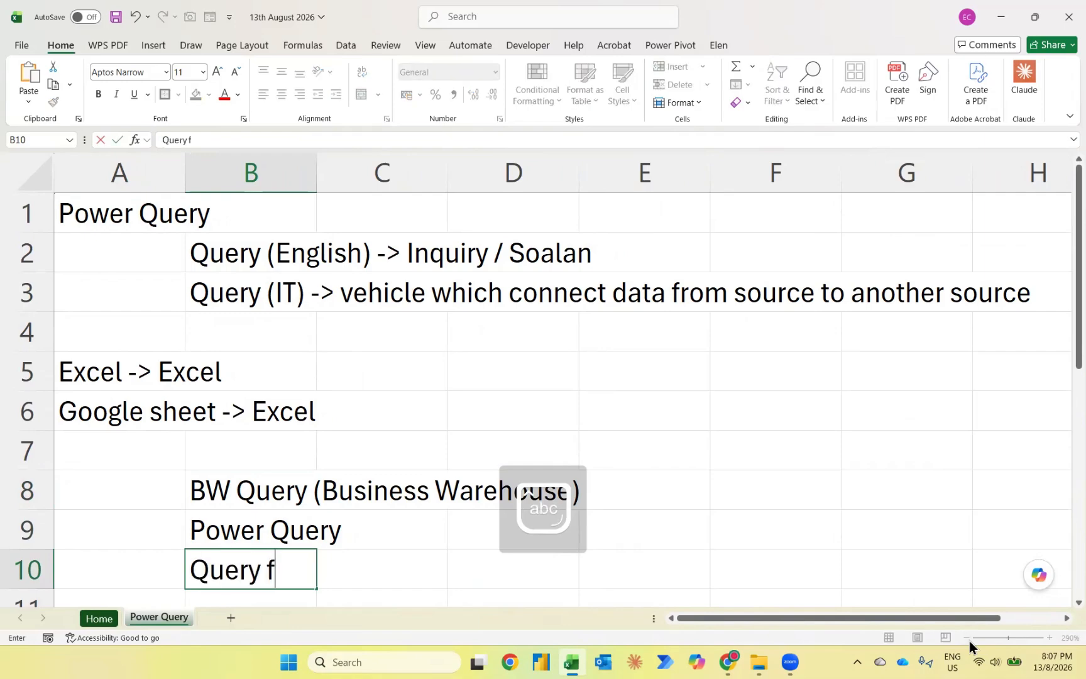
{"action": "type", "text": "unction ("}
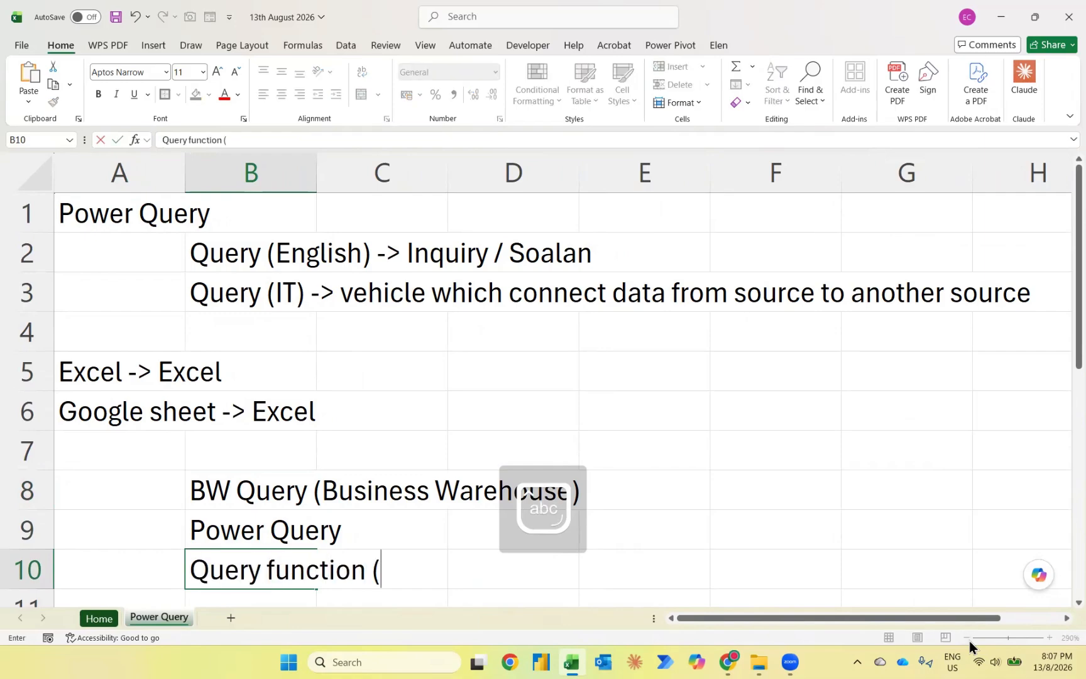
{"action": "type", "text": "Google s"}
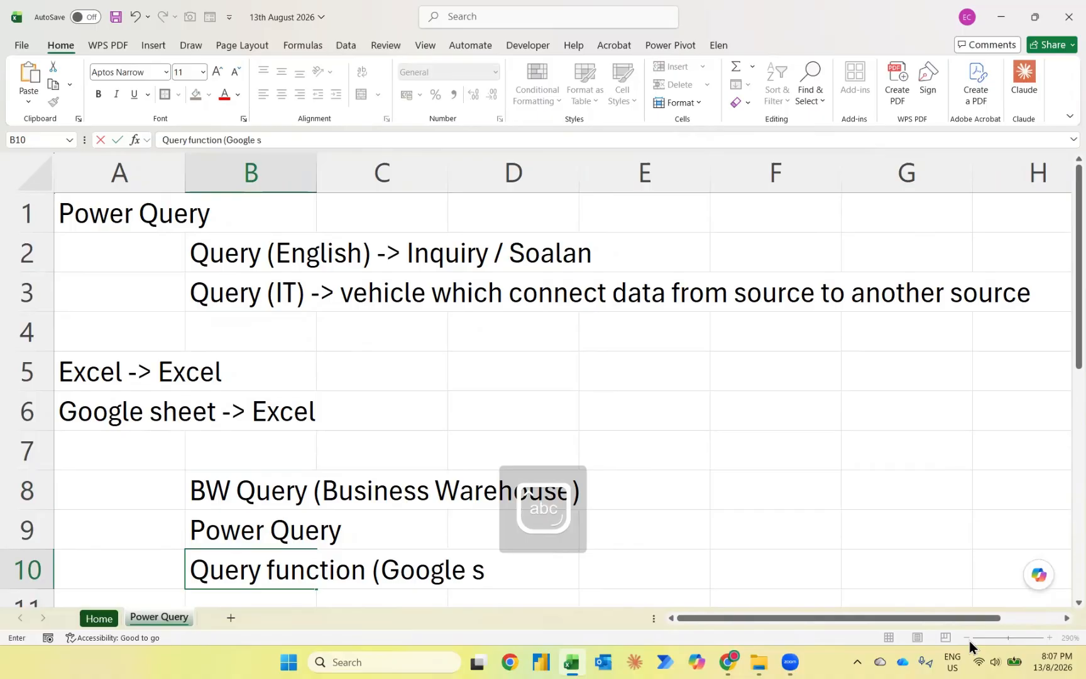
{"action": "key", "text": "BackSpace"}
{"action": "key", "text": "Caps_Lock"}
{"action": "type", "text": "S"}
{"action": "key", "text": "Caps_Lock"}
{"action": "type", "text": "heet"}
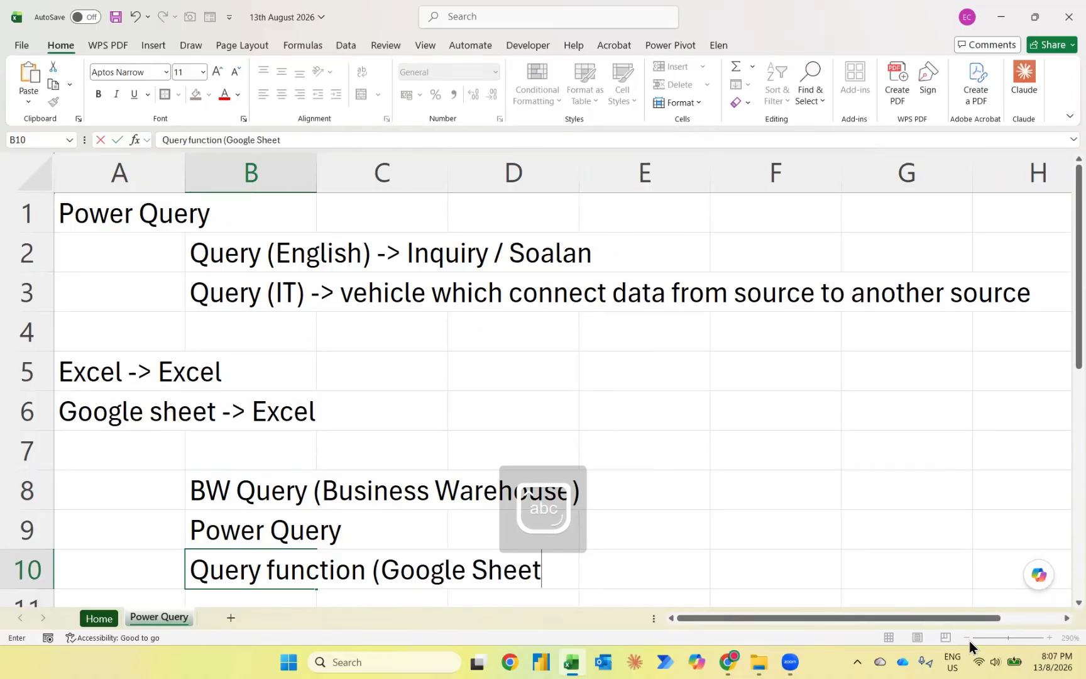
{"action": "type", "text": ")"}
{"action": "key", "text": "Return"}
Step: Add an SQL entry to the query list in cell B11, spelled out in brackets as Structured Query Language
{"action": "key", "text": "Caps_Lock"}
{"action": "type", "text": "SQ"}
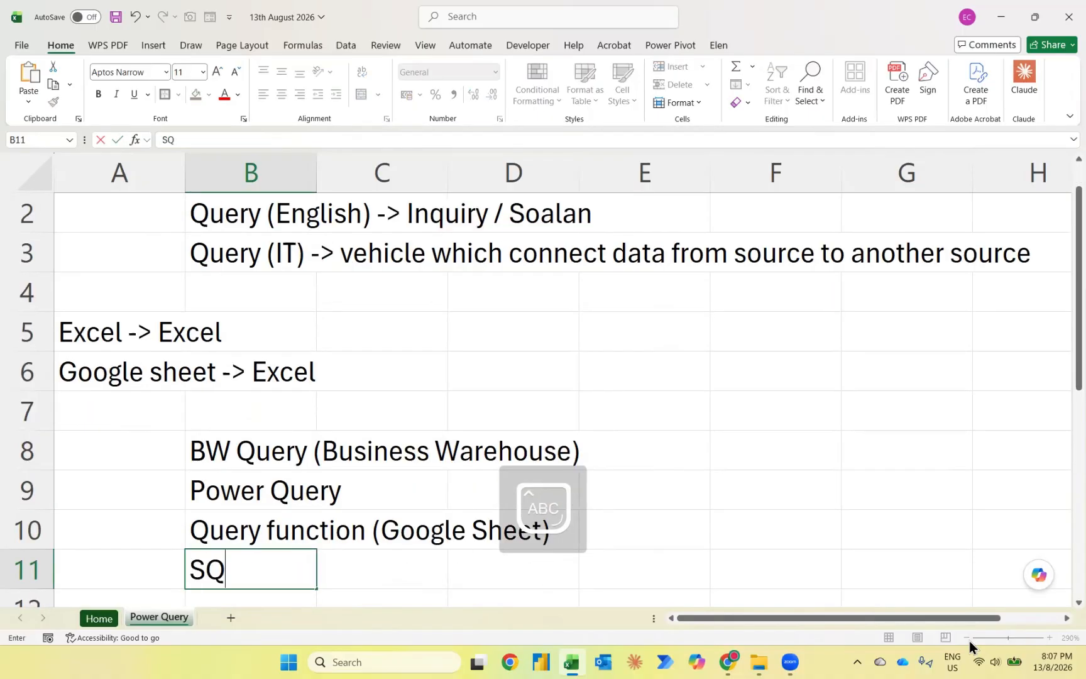
{"action": "type", "text": "L ("}
{"action": "key", "text": "Caps_Lock"}
{"action": "type", "text": "Structure"}
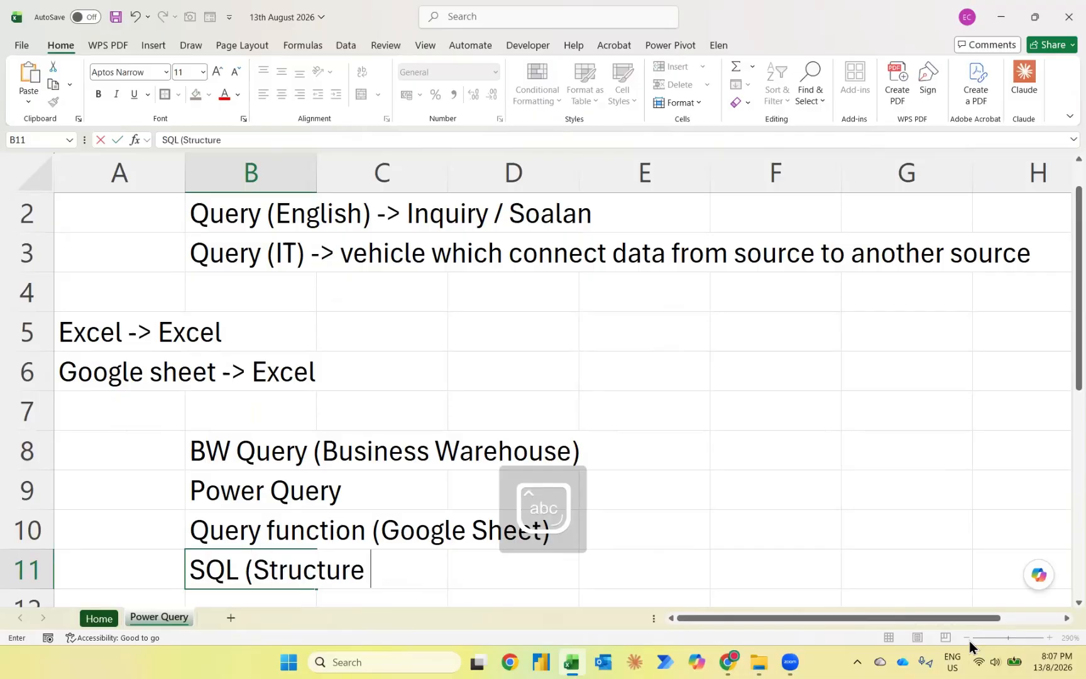
{"action": "type", "text": "d Query"}
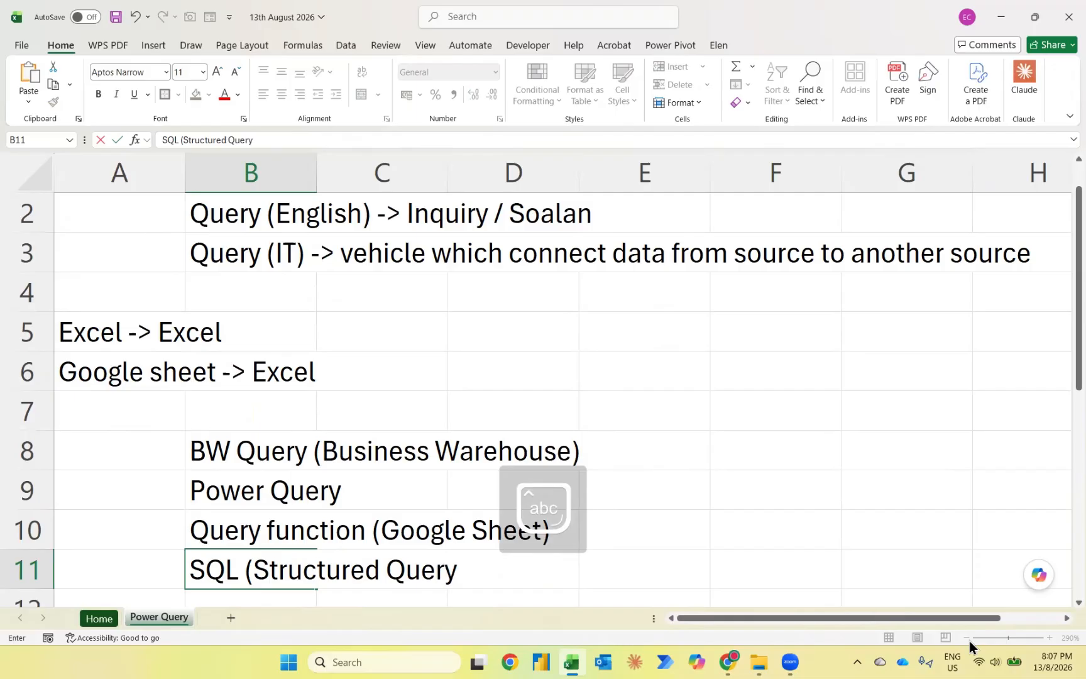
{"action": "type", "text": " Language"}
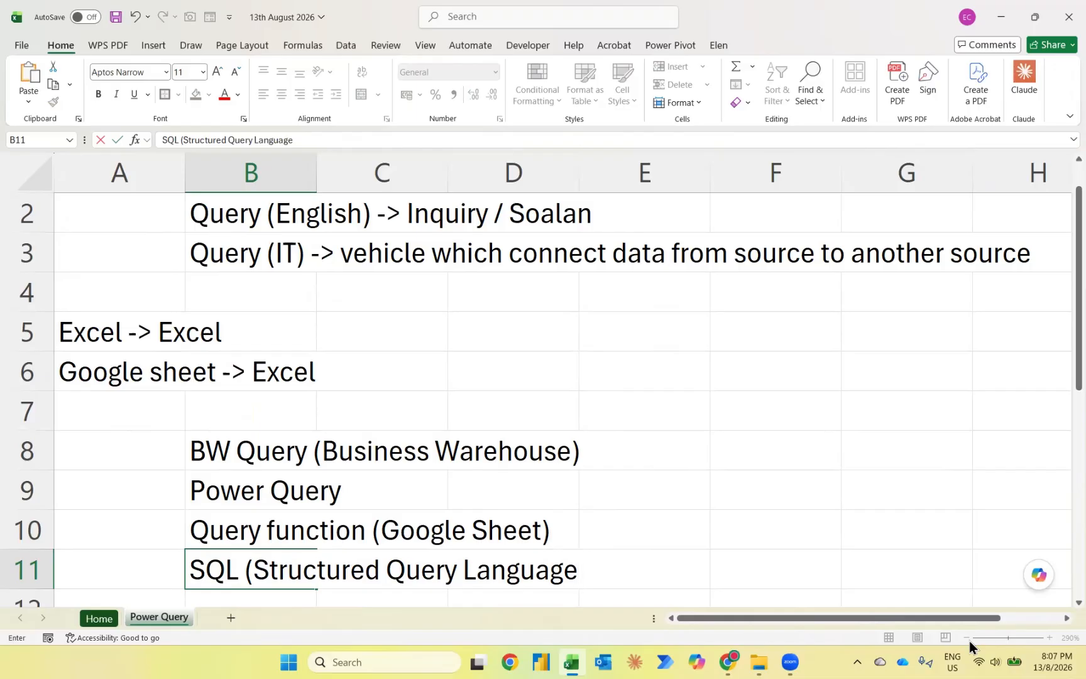
{"action": "key", "text": "BackSpace"}
{"action": "type", "text": "+"}
{"action": "key", "text": "Return"}
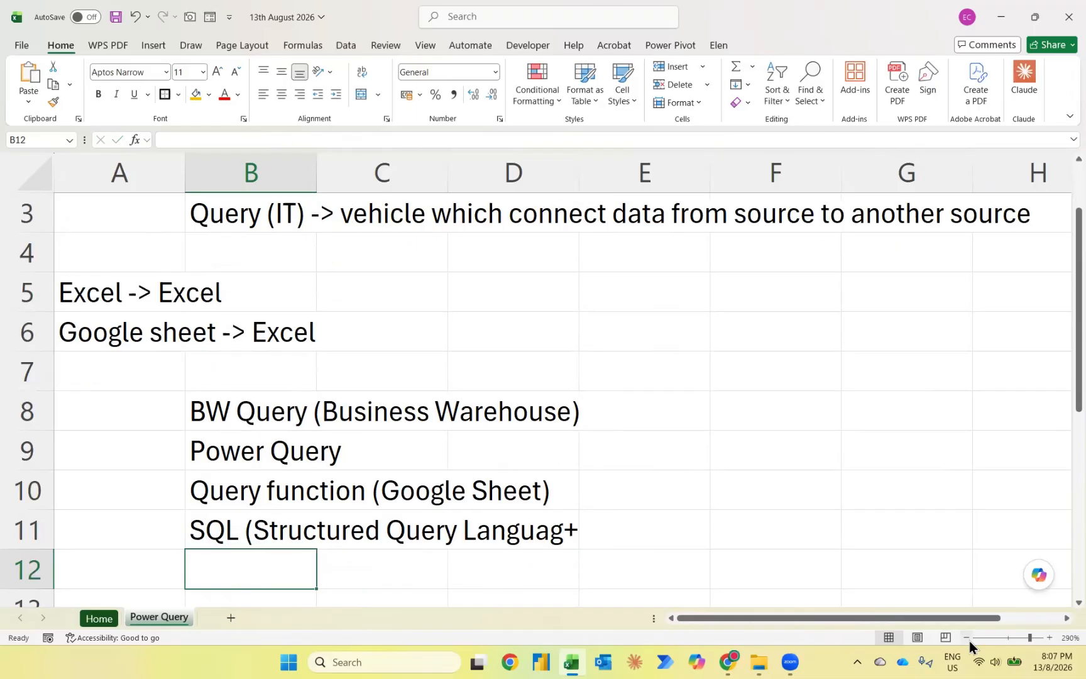
Step: Correct the mistyped ending of cell B11 so the entry reads "SQL (Structured Query Language)"
{"action": "key", "text": "Up"}
{"action": "key", "text": "F2"}
{"action": "key", "text": "BackSpace"}
{"action": "type", "text": "e)"}
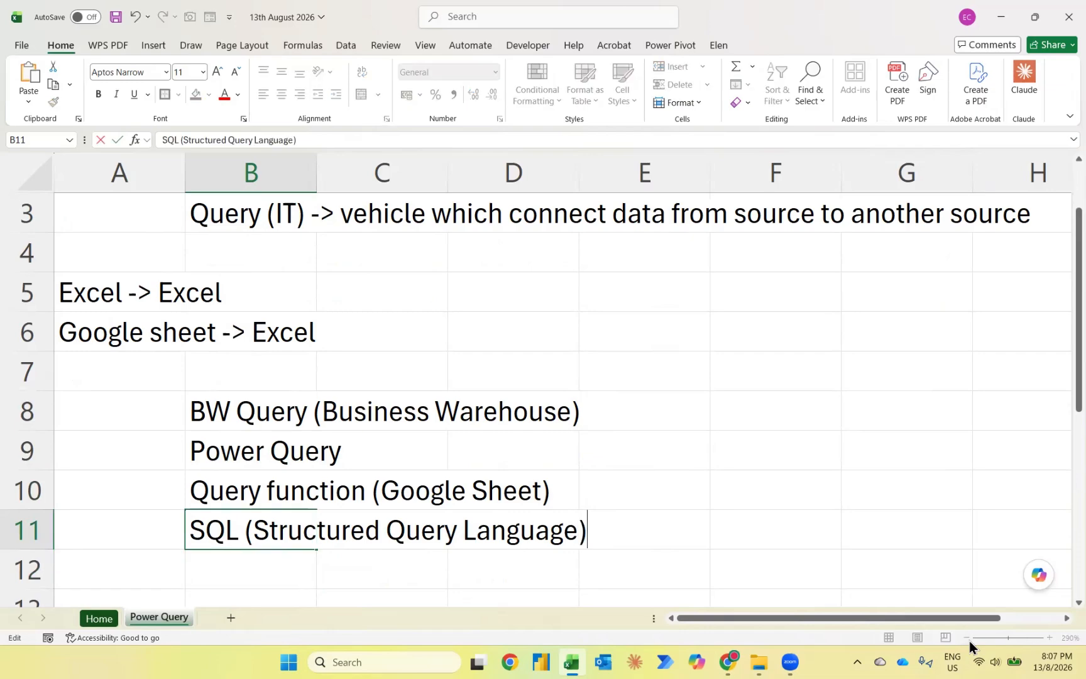
{"action": "key", "text": "Return"}
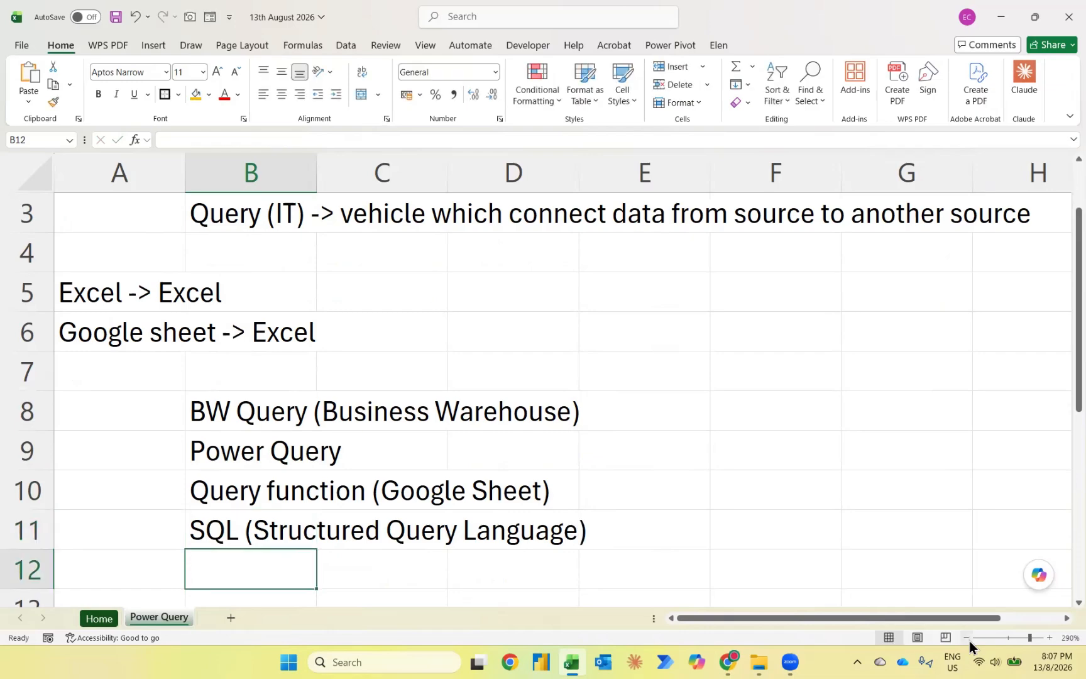
Step: Extend the BW Query entry in cell B8 with the explanation "-> connect data from SAP to Excel"
{"action": "key", "text": "Up"}
{"action": "key", "text": "Up"}
{"action": "key", "text": "Up"}
{"action": "key", "text": "Up"}
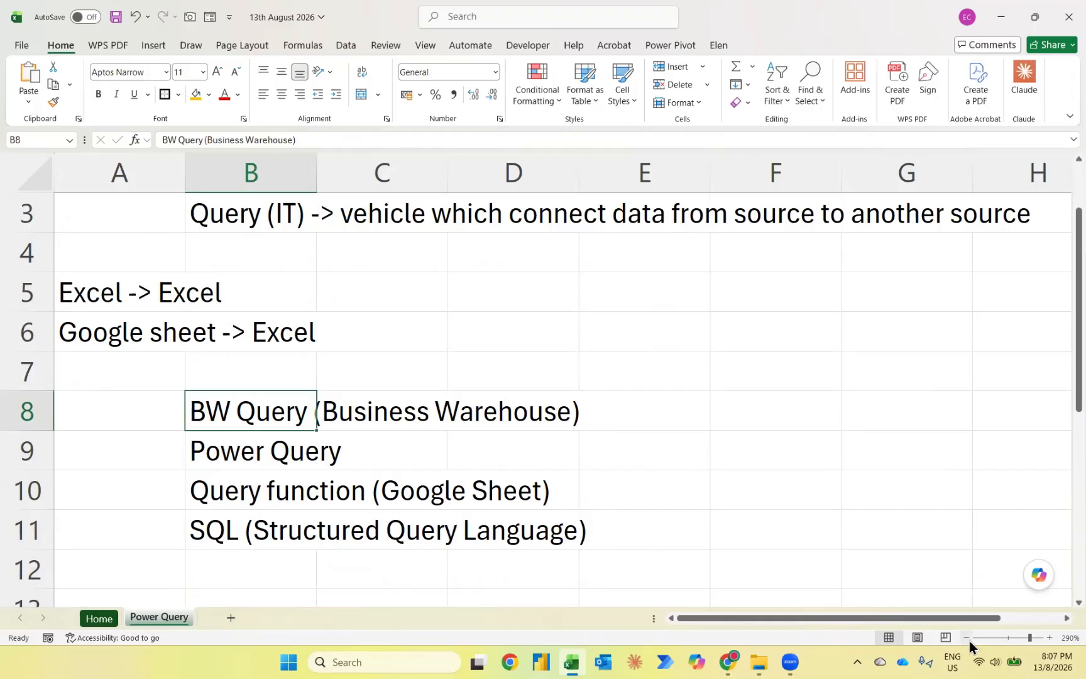
{"action": "key", "text": "F2"}
{"action": "type", "text": "-"}
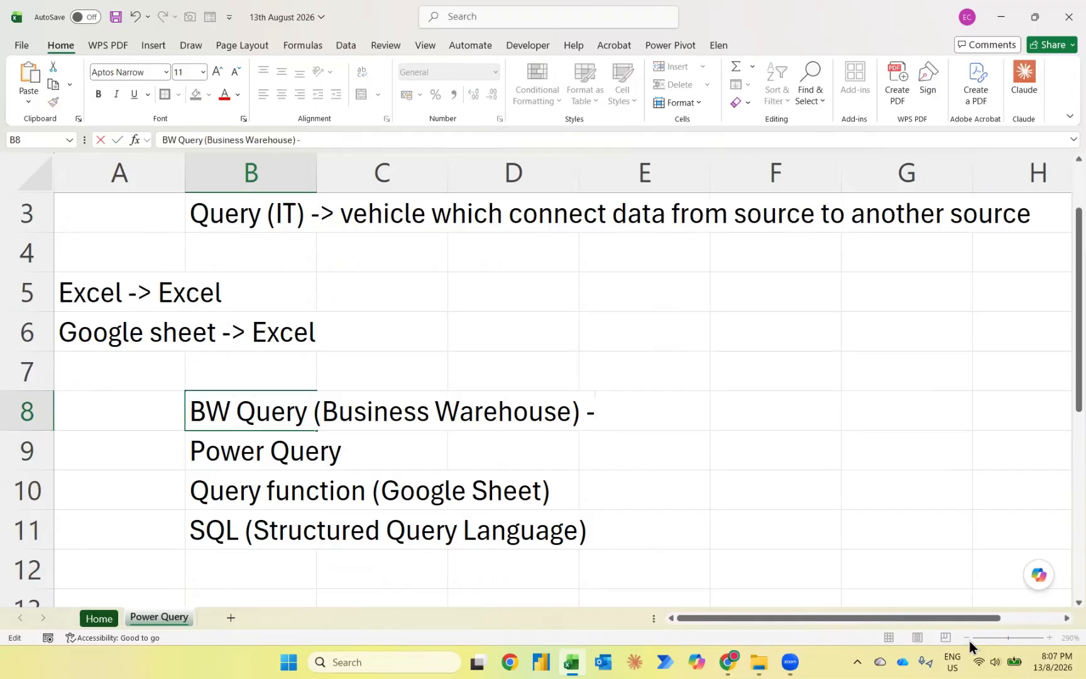
{"action": "type", "text": "> connec"}
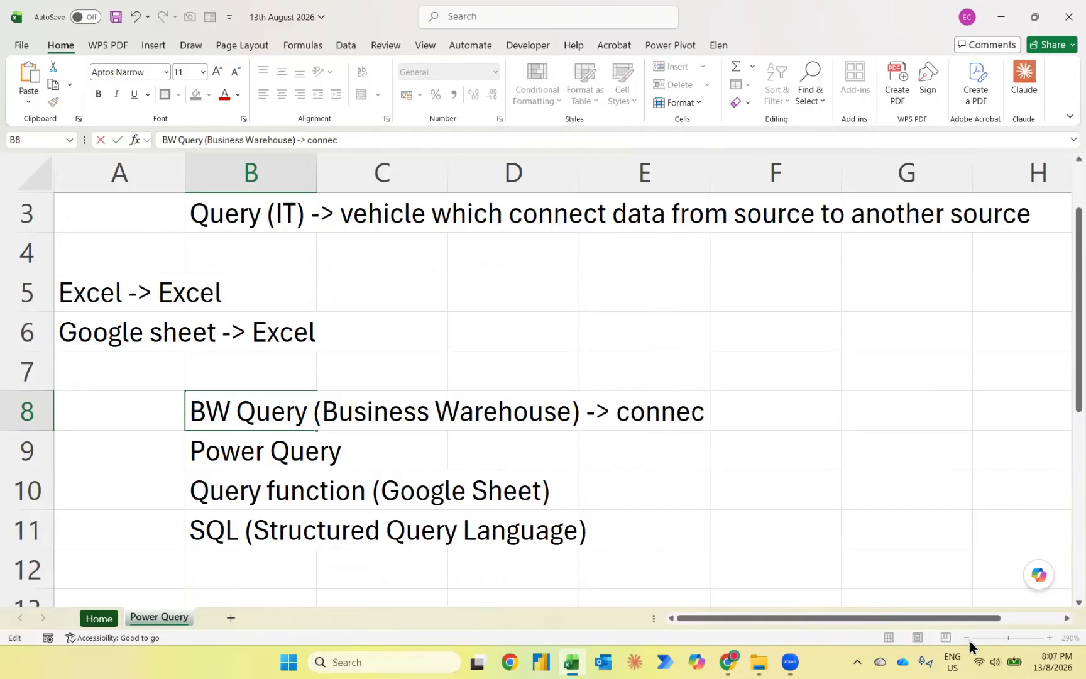
{"action": "type", "text": "t data fr"}
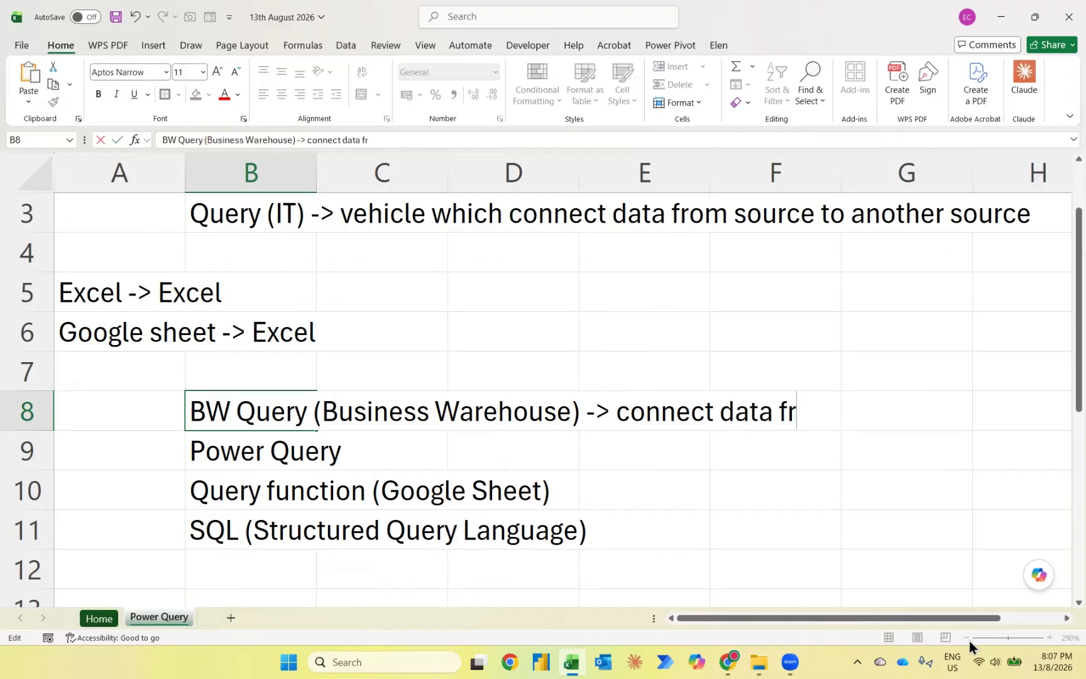
{"action": "type", "text": "om SAP"}
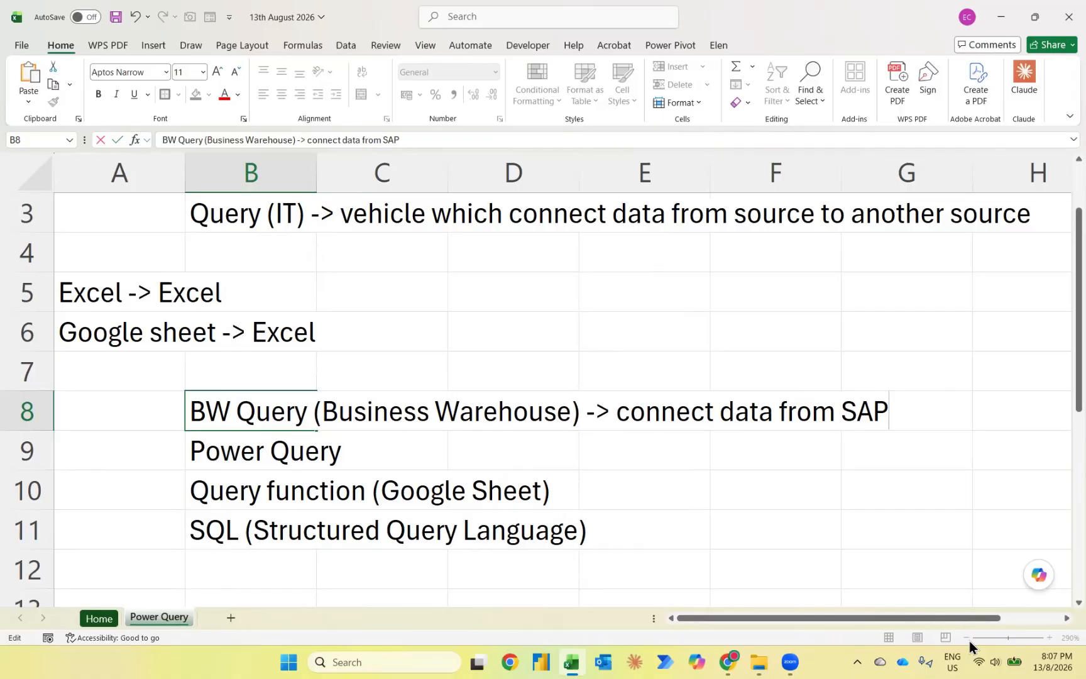
{"action": "key", "text": "Caps_Lock"}
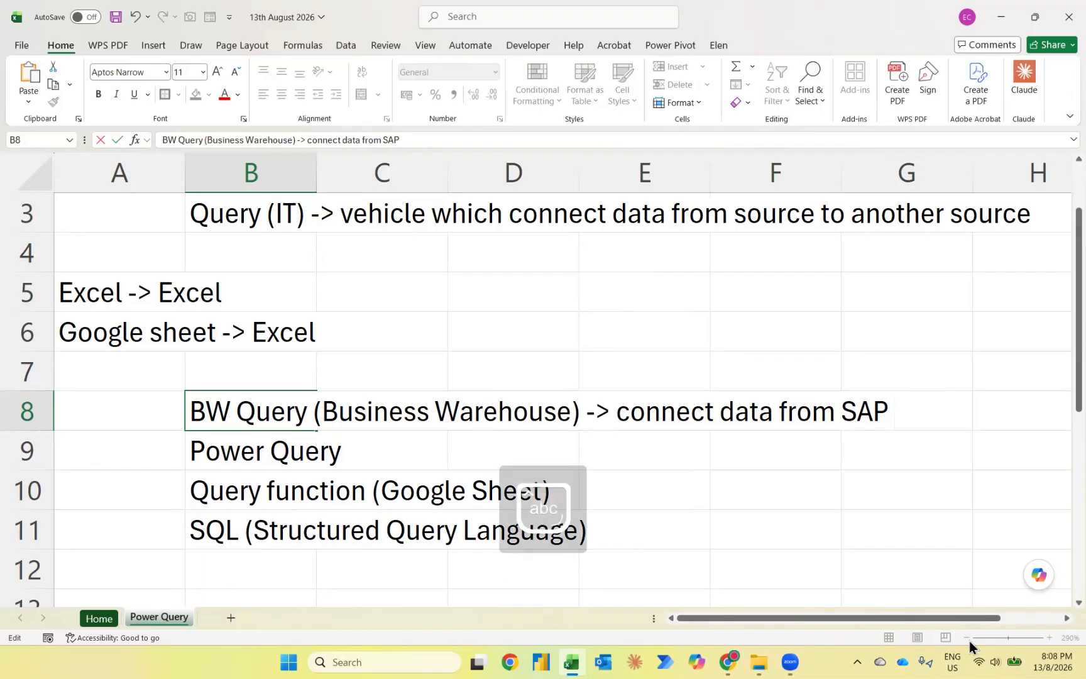
{"action": "type", "text": "to Exce"}
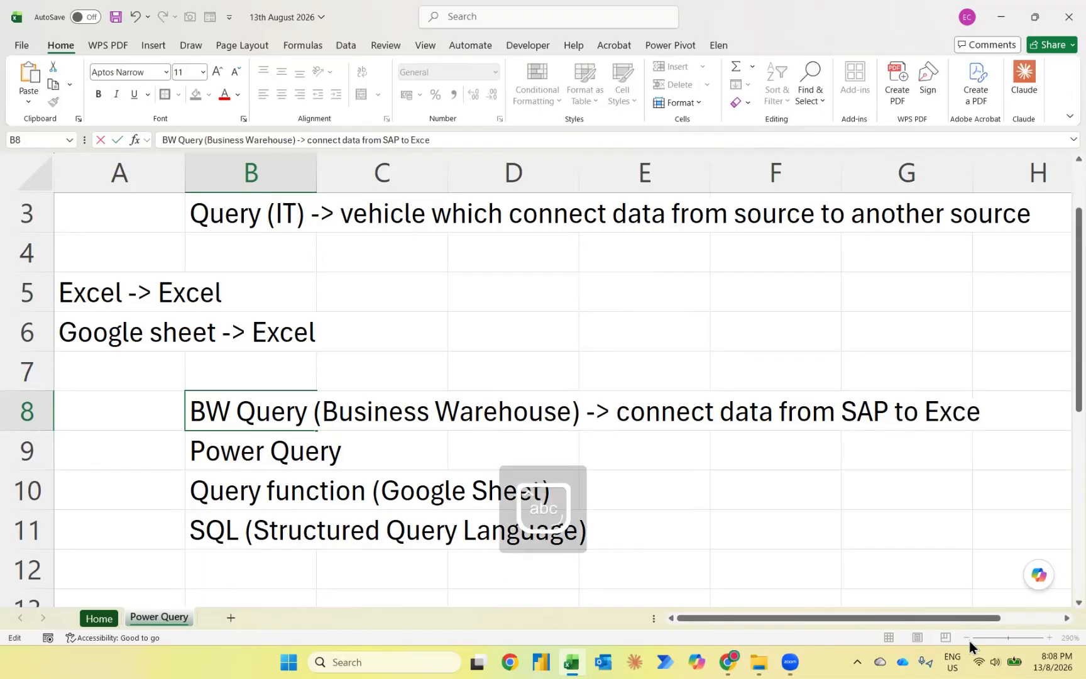
{"action": "type", "text": "l"}
{"action": "key", "text": "Return"}
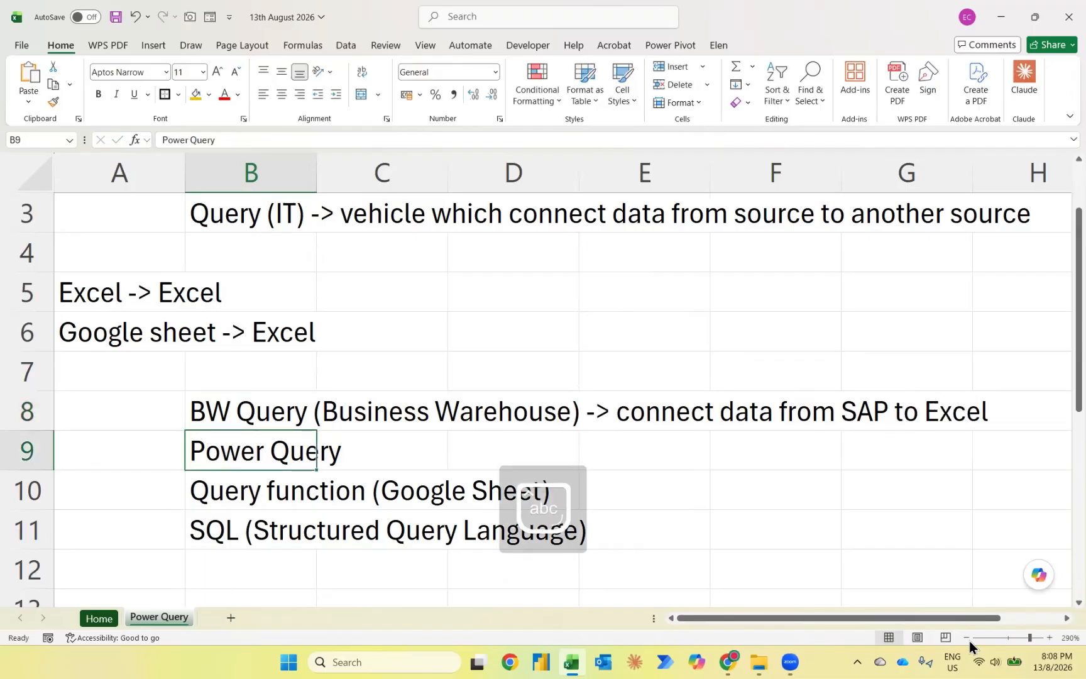
{"action": "key", "text": "Down"}
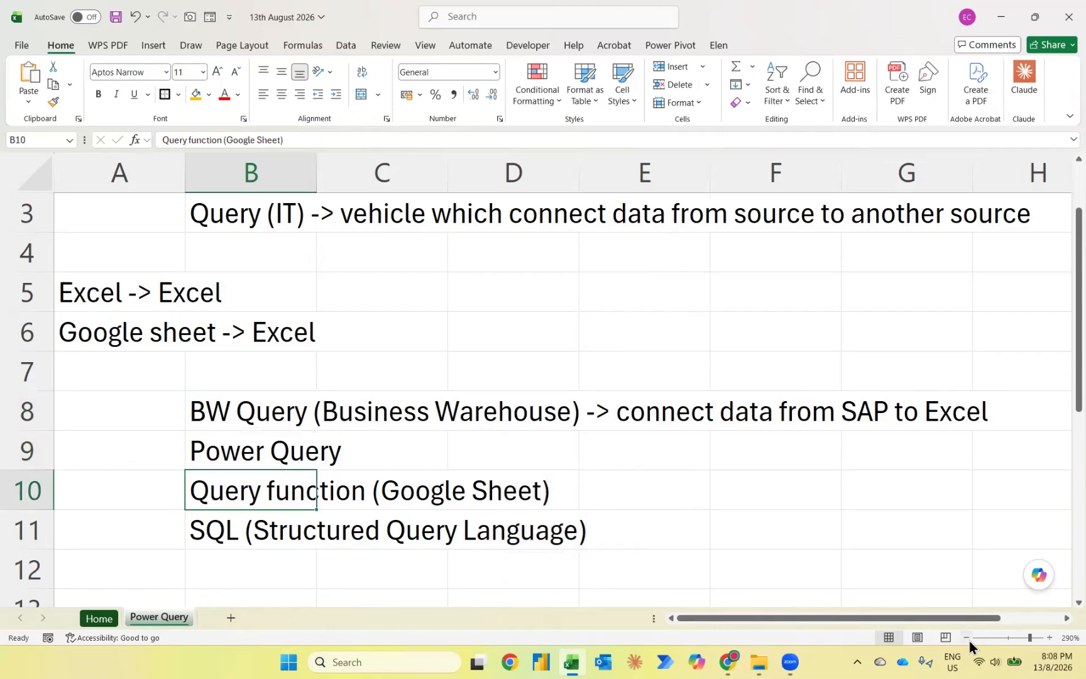
{"action": "key", "text": "Up"}
{"action": "key", "text": "Up"}
{"action": "key", "text": "Up"}
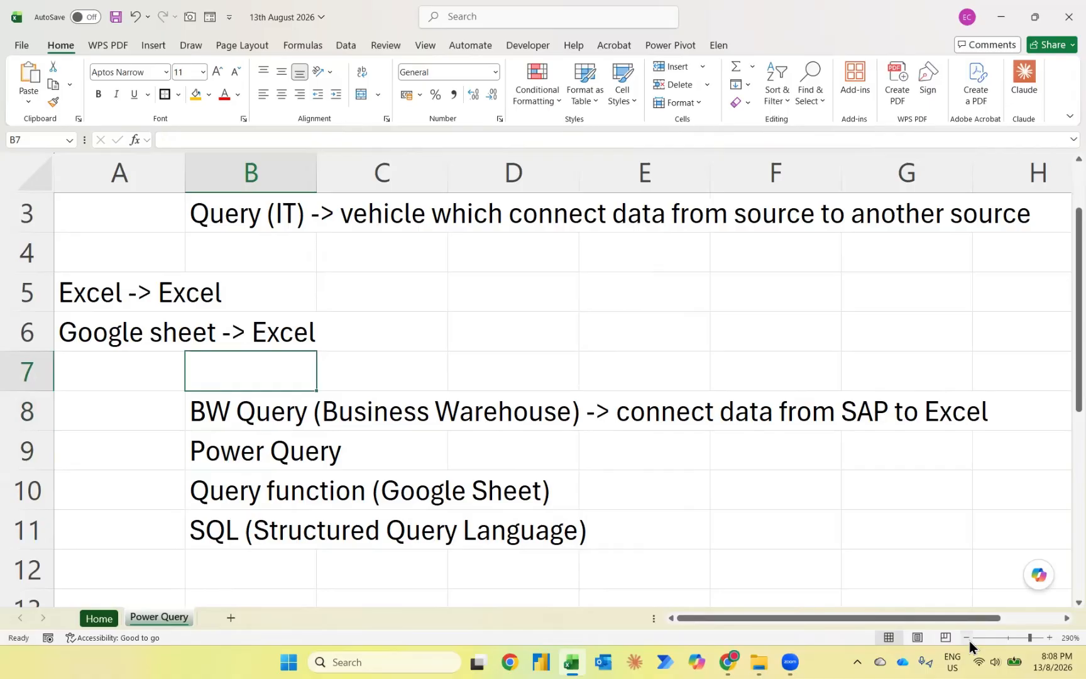
{"action": "key", "text": "Down"}
{"action": "key", "text": "Down"}
{"action": "key", "text": "Down"}
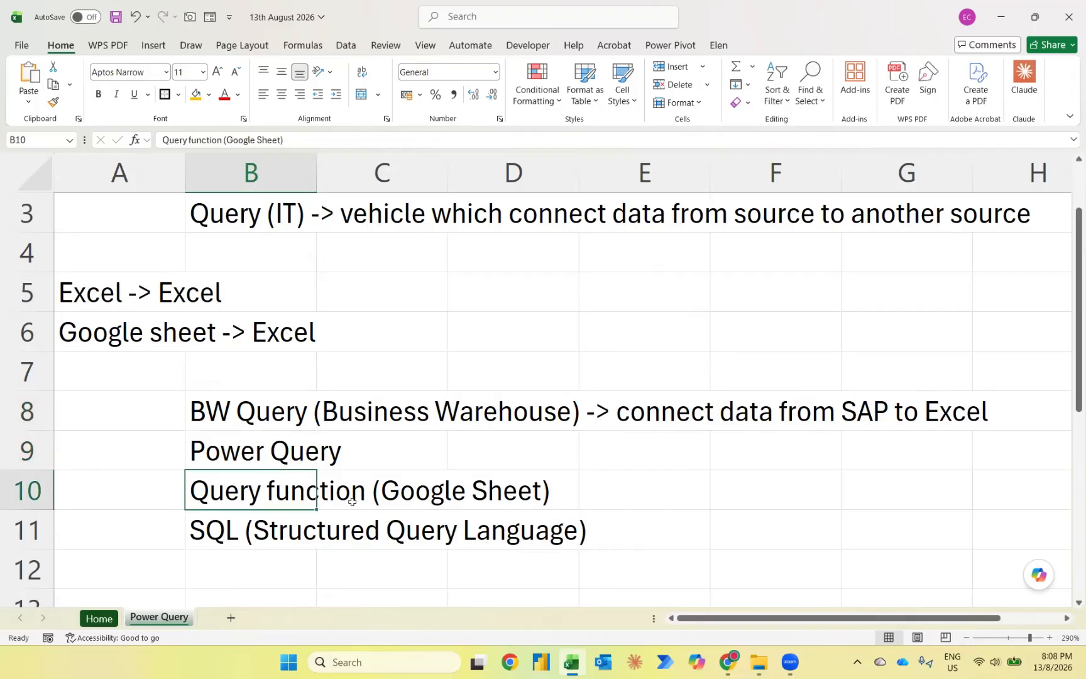
Step: Enter the letters E, T and L one below another in cells A13 to A15, beneath the query list
{"action": "scroll", "coordinate": [314, 446], "scroll_direction": "down", "scroll_amount": 1}
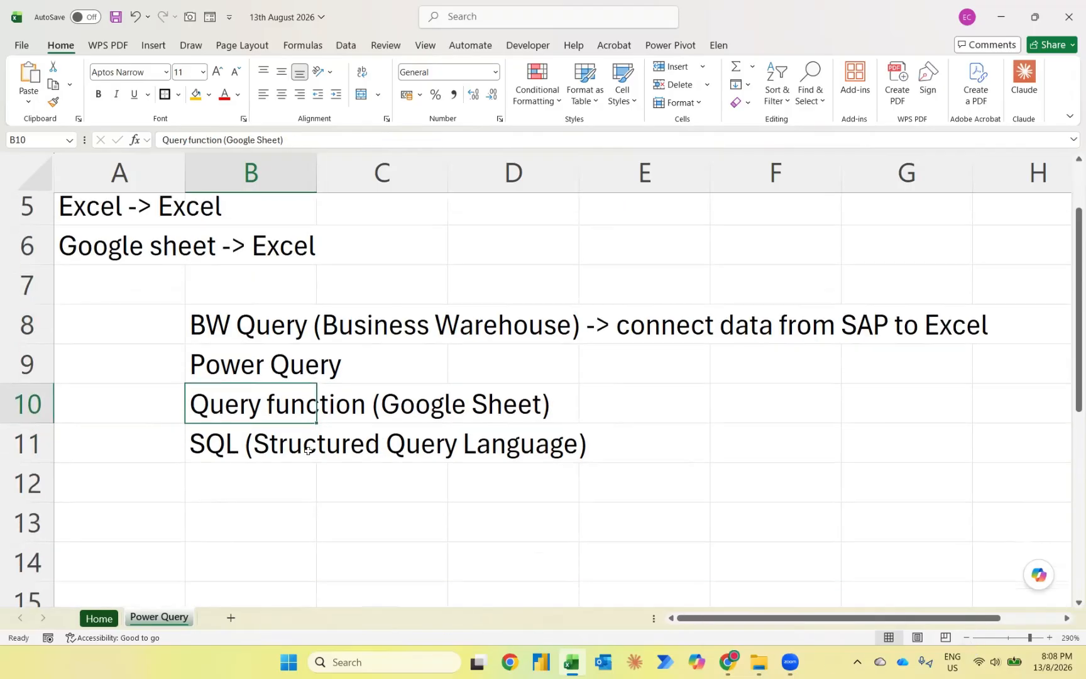
{"action": "left_click", "coordinate": [170, 521]}
{"action": "key", "text": "Caps_Lock"}
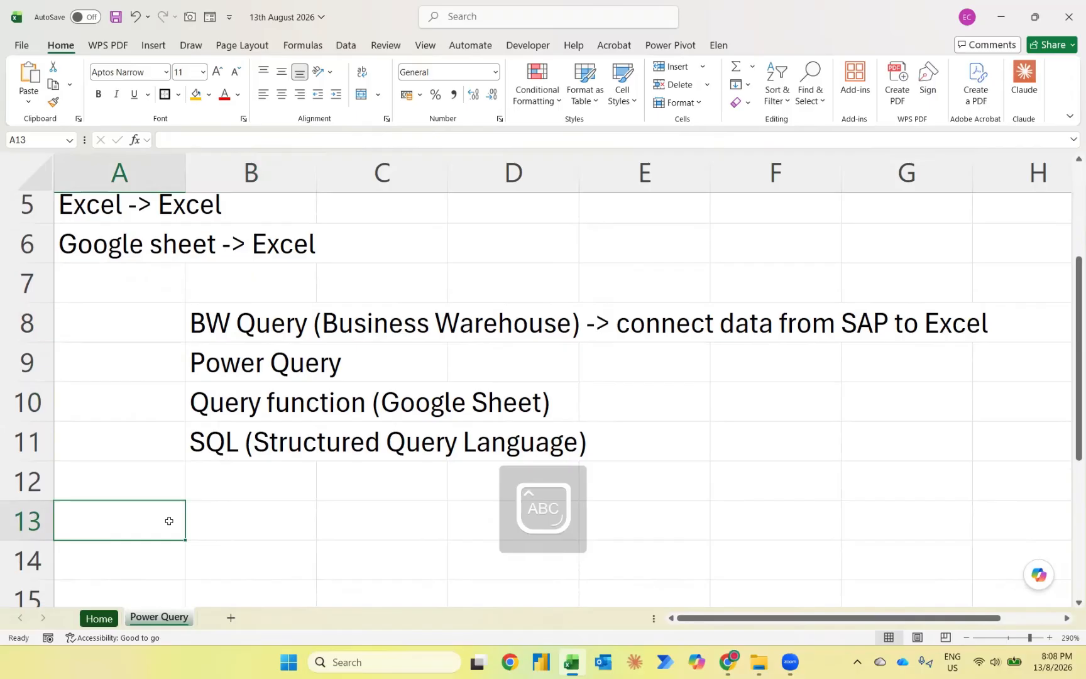
{"action": "type", "text": "E"}
{"action": "key", "text": "Return"}
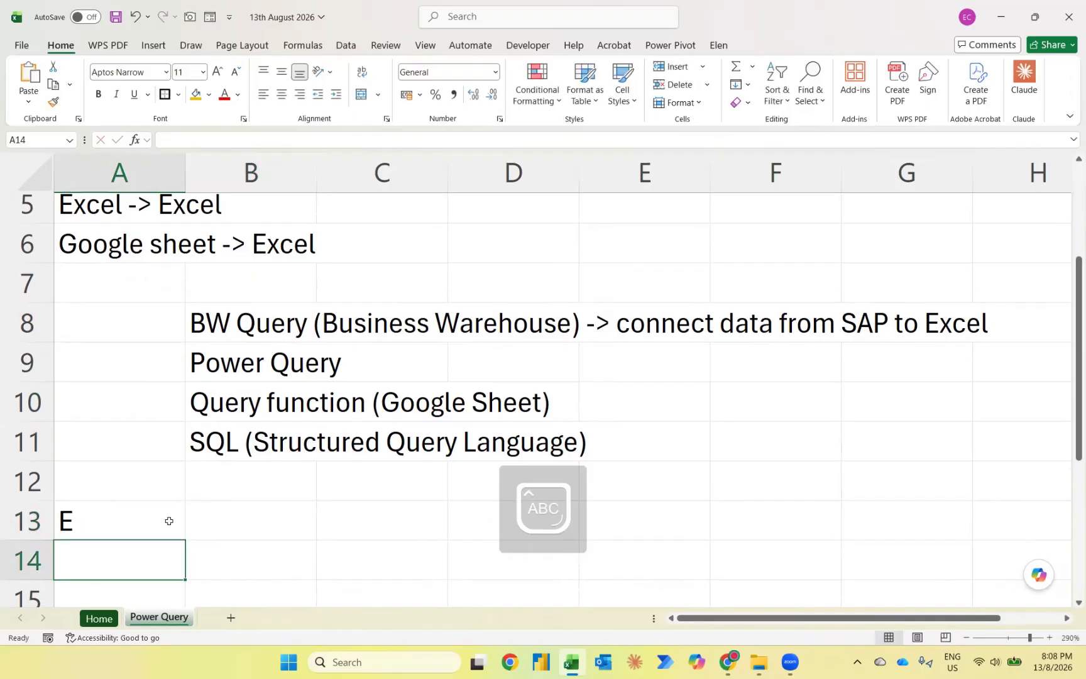
{"action": "type", "text": "T"}
{"action": "key", "text": "Return"}
{"action": "type", "text": "L"}
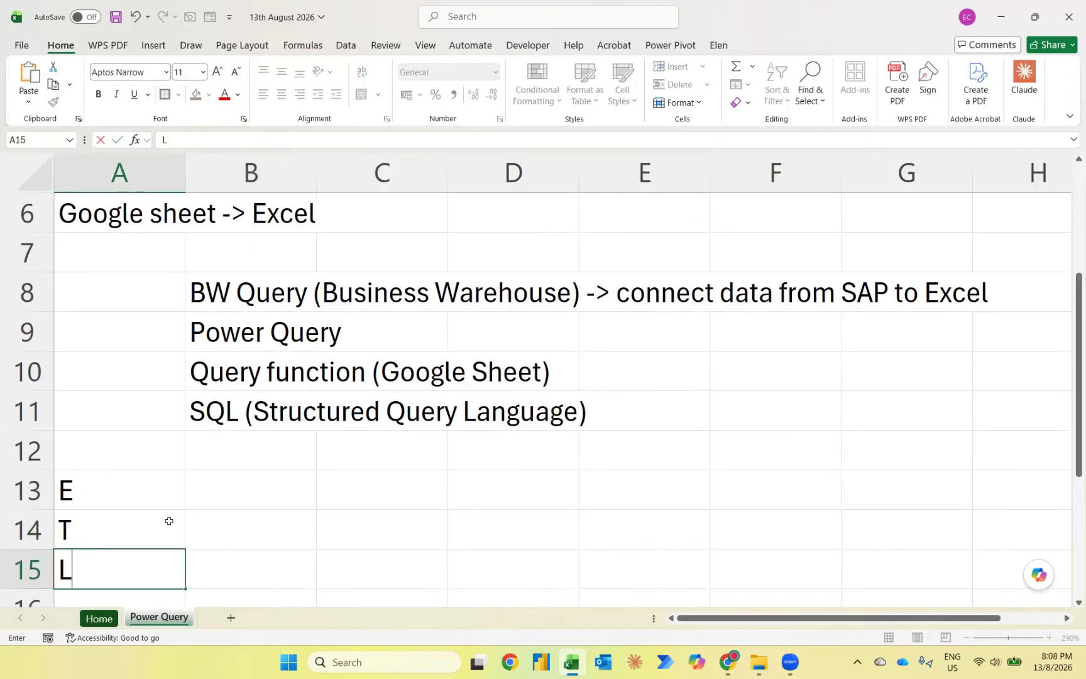
{"action": "key", "text": "Up"}
Step: Explain the letter E in cell B13 with "Extract (import data from external source)"
{"action": "key", "text": "Up"}
{"action": "key", "text": "Right"}
{"action": "type", "text": "E"}
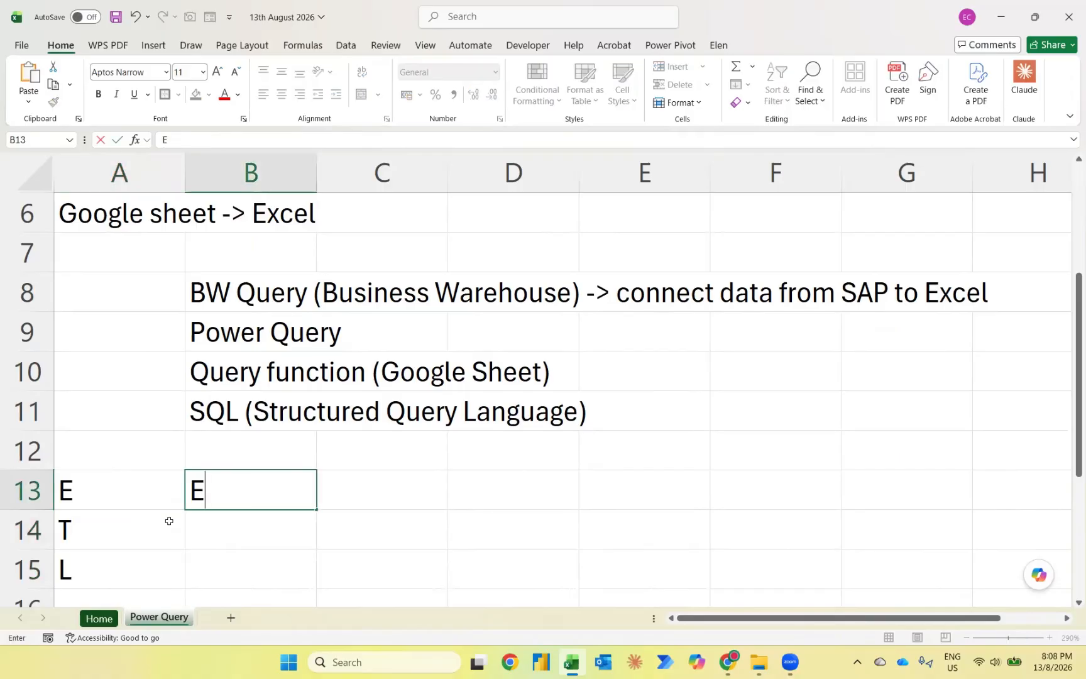
{"action": "key", "text": "Caps_Lock"}
{"action": "type", "text": "xtract"}
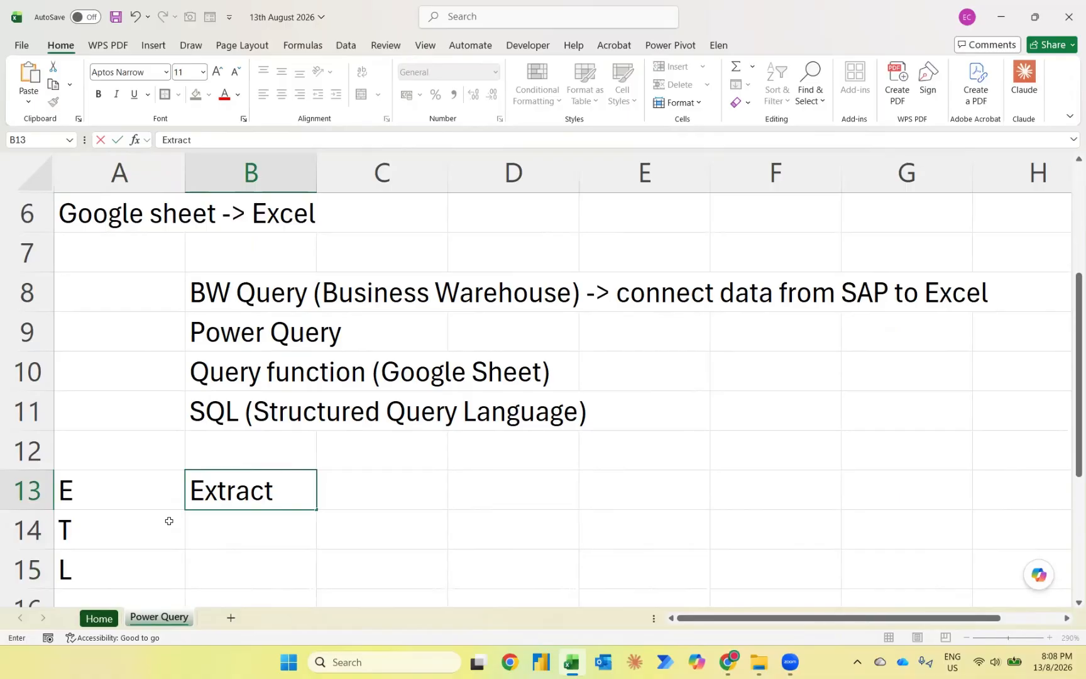
{"action": "type", "text": "(import"}
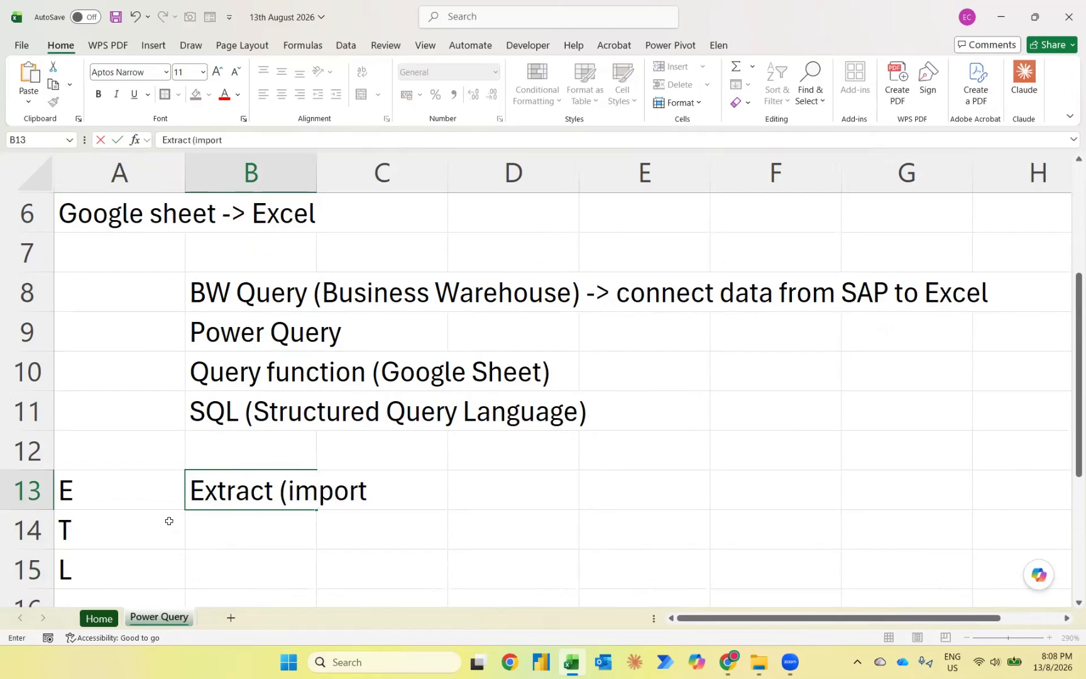
{"action": "type", "text": " data from ext"}
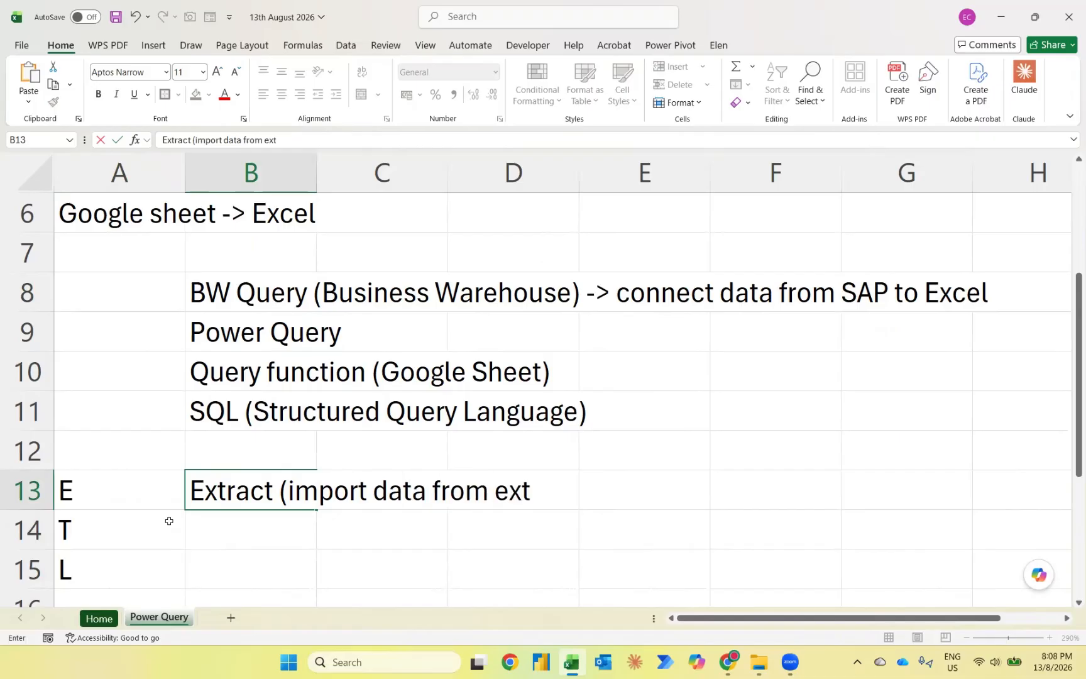
{"action": "type", "text": "ernal source"}
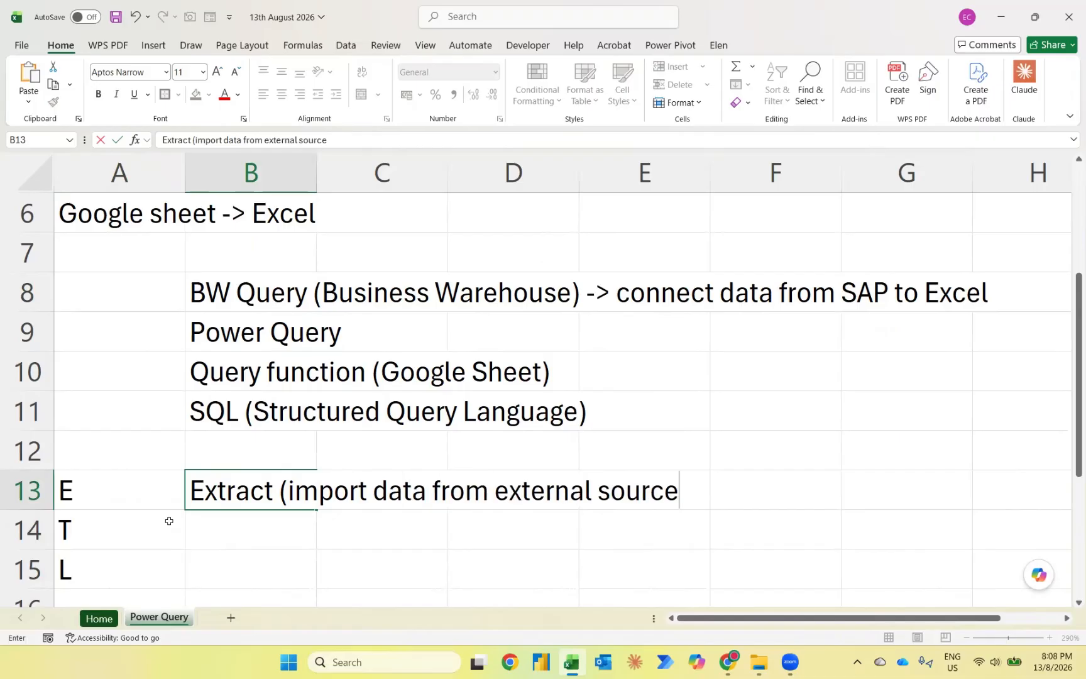
{"action": "type", "text": ")"}
{"action": "key", "text": "Return"}
Step: Explain the letter T in cell B14 with "Transform (perform data transformation)"
{"action": "left_click", "coordinate": [169, 521]}
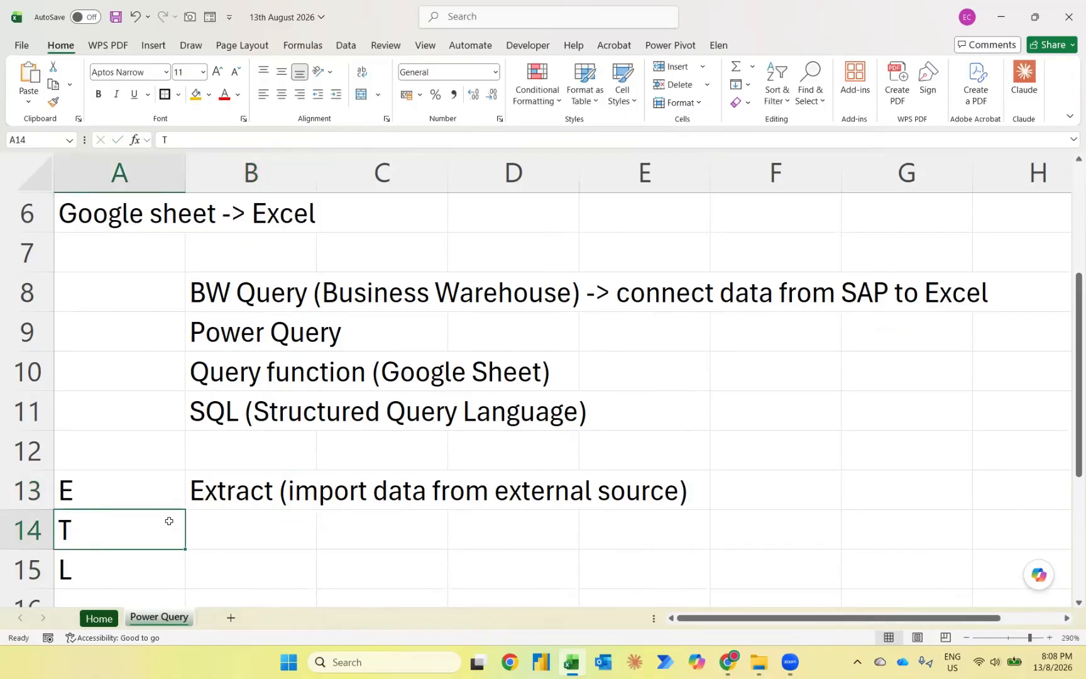
{"action": "key", "text": "Right"}
{"action": "type", "text": "Tr"}
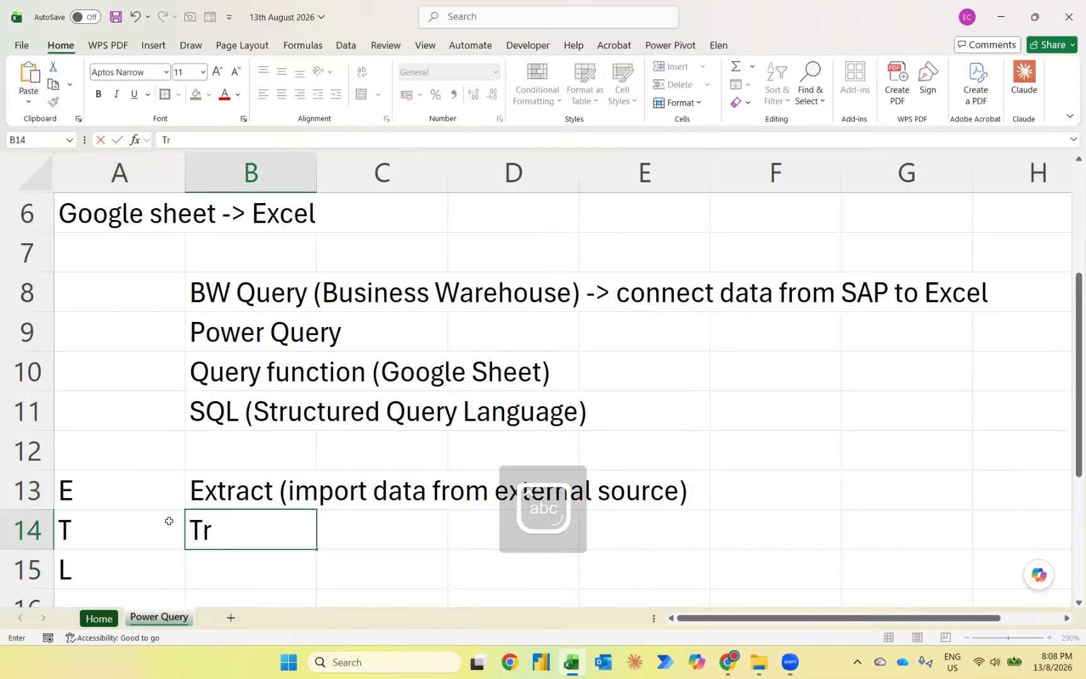
{"action": "type", "text": "ansform"}
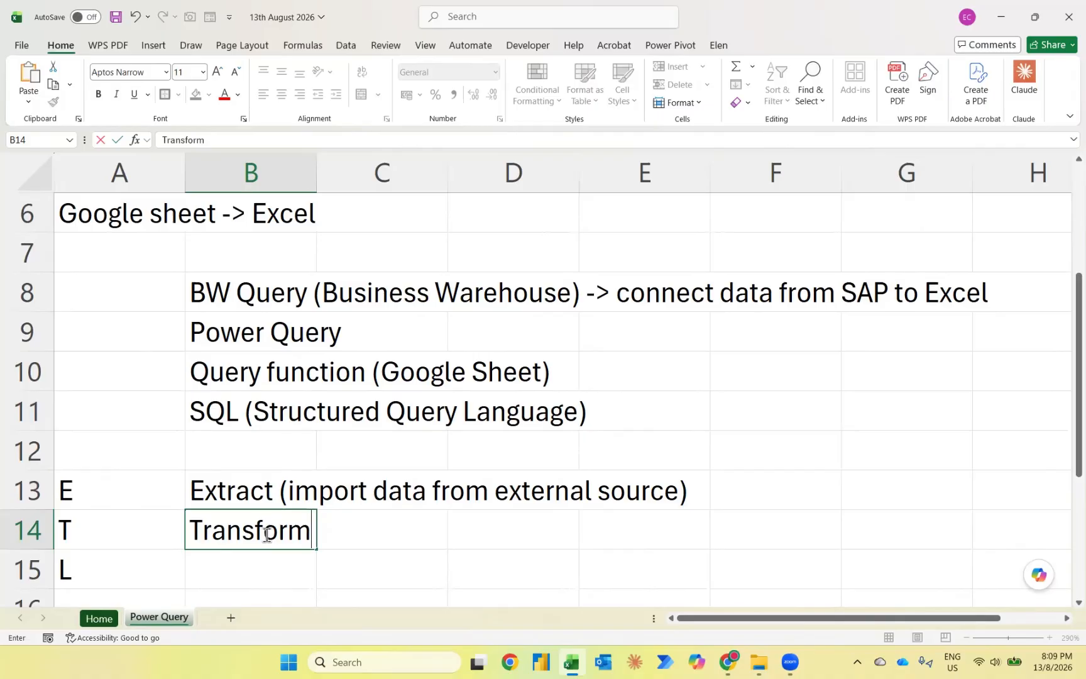
{"action": "type", "text": "(perform"}
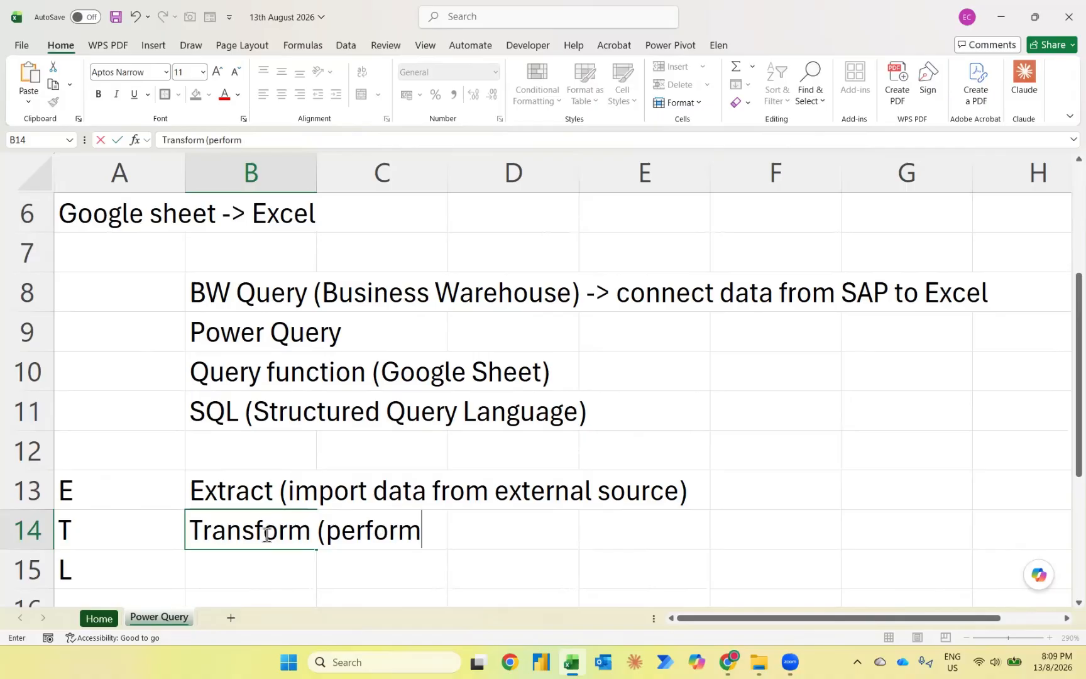
{"action": "type", "text": " data tr"}
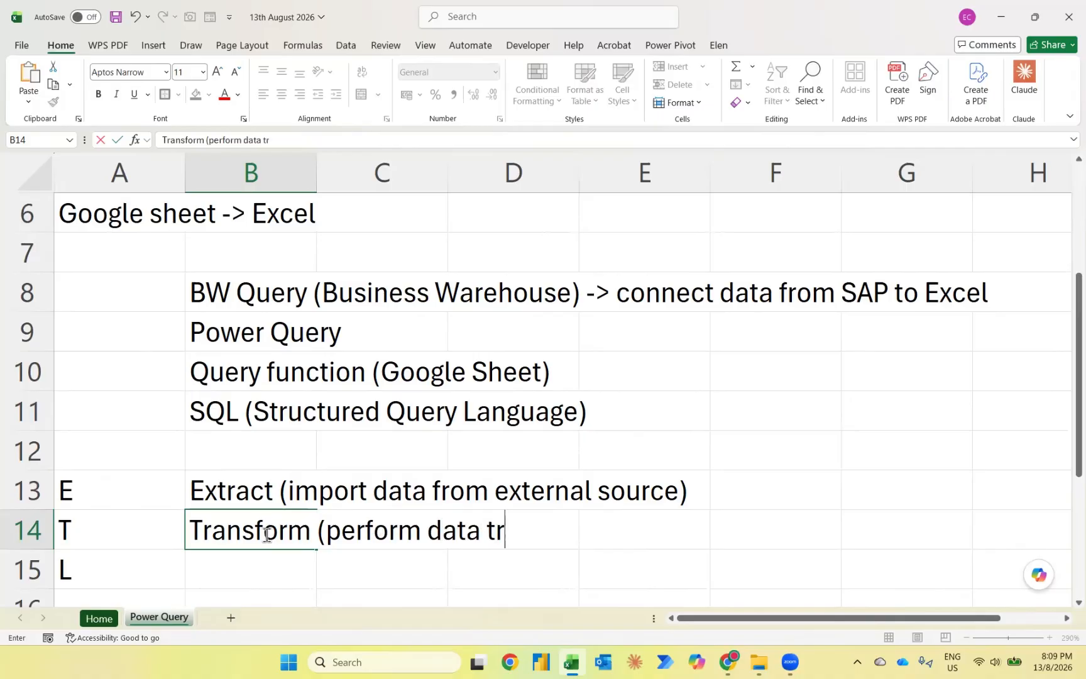
{"action": "type", "text": "ansfor"}
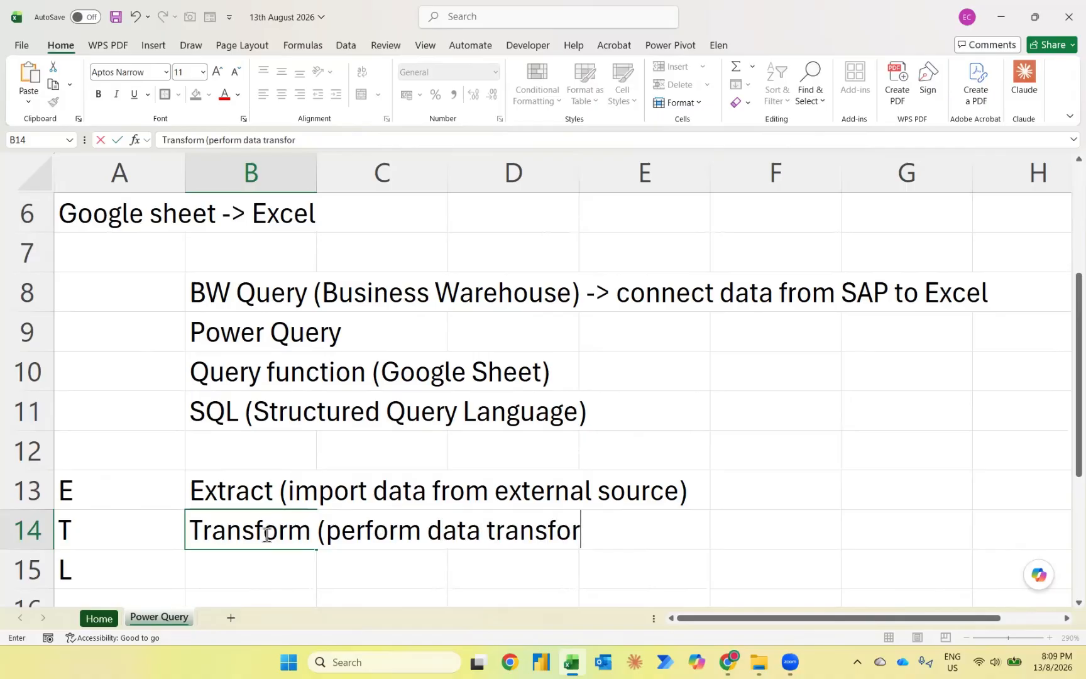
{"action": "type", "text": "mation)"}
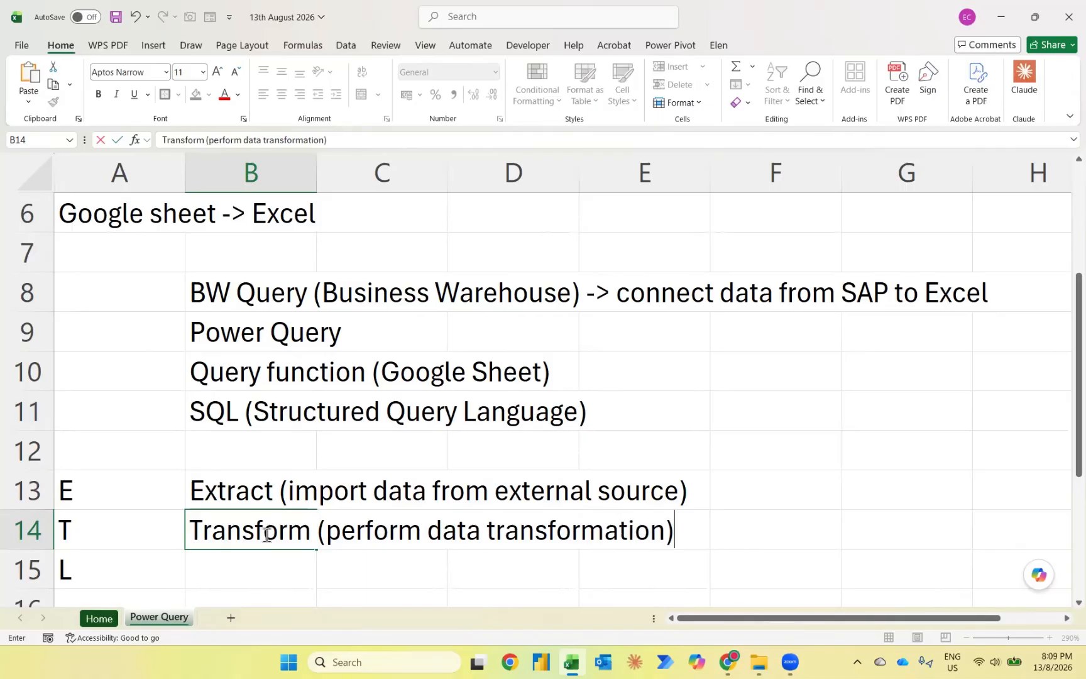
{"action": "key", "text": "Return"}
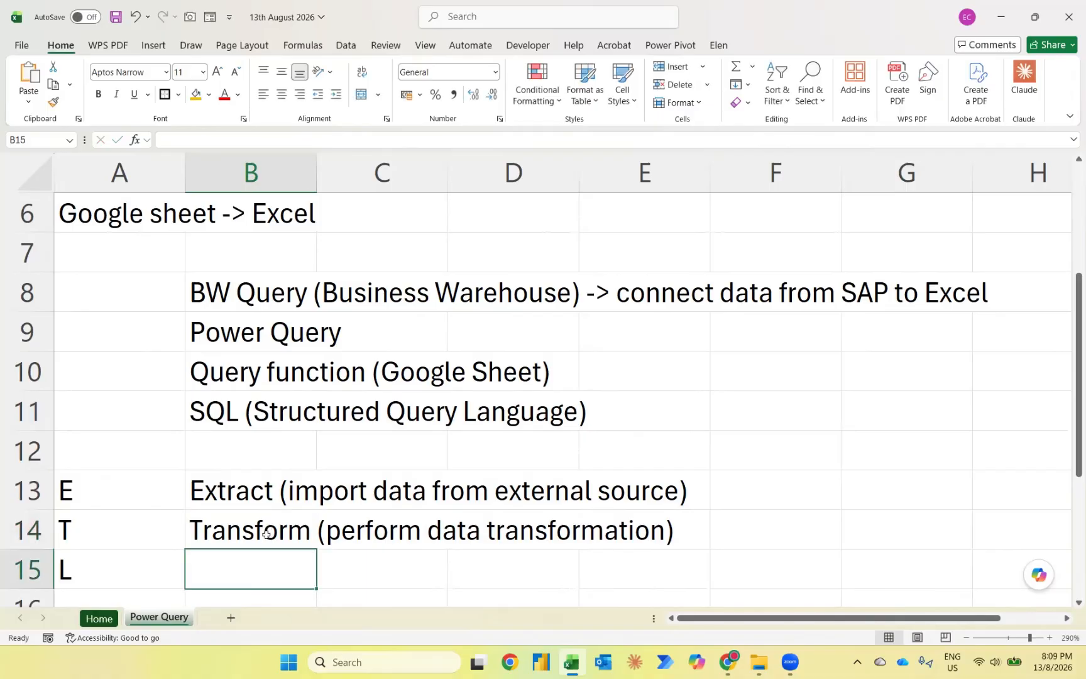
Step: Explain the letter L in cell B15 with "Load (output -> table, pivot table, connection)"
{"action": "type", "text": "Load "}
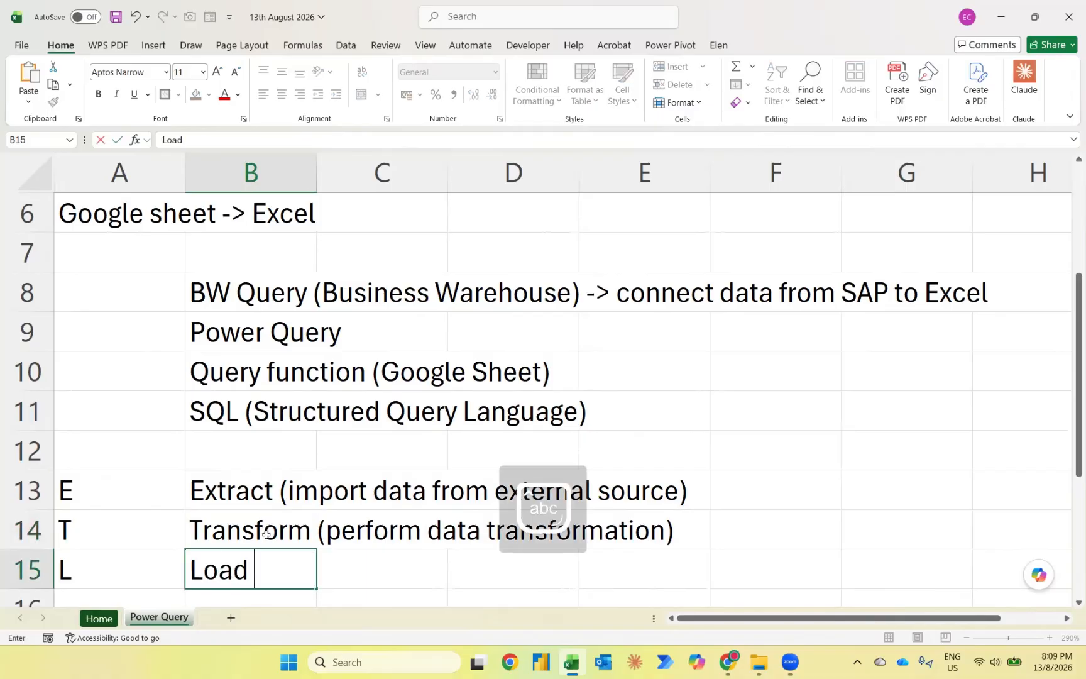
{"action": "type", "text": "(output"}
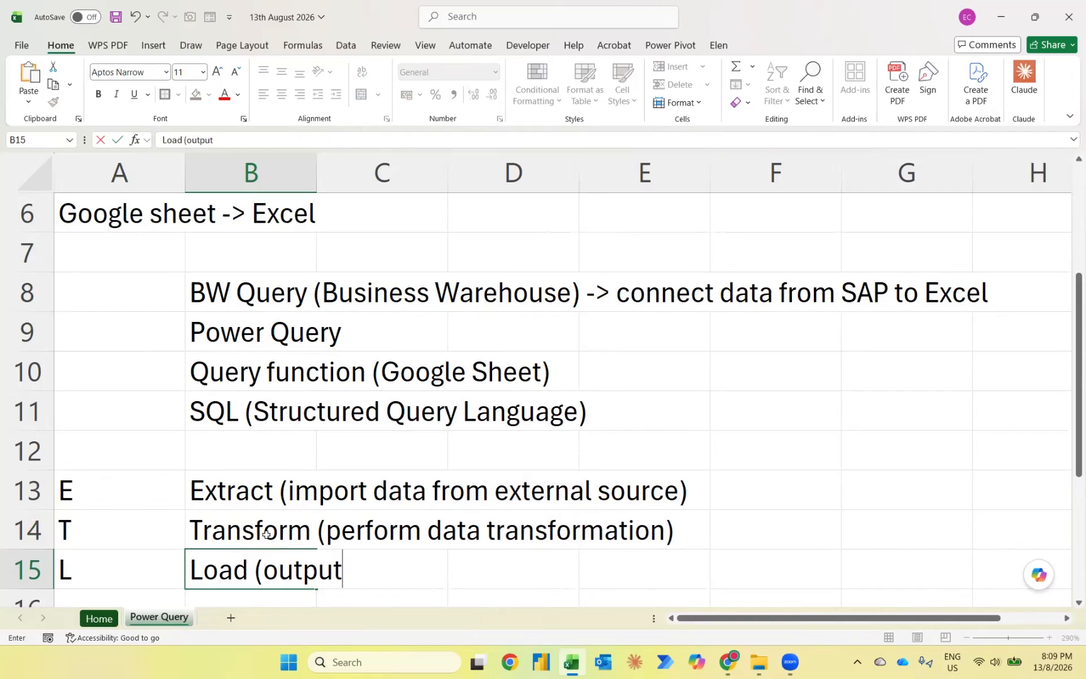
{"action": "type", "text": " -> table"}
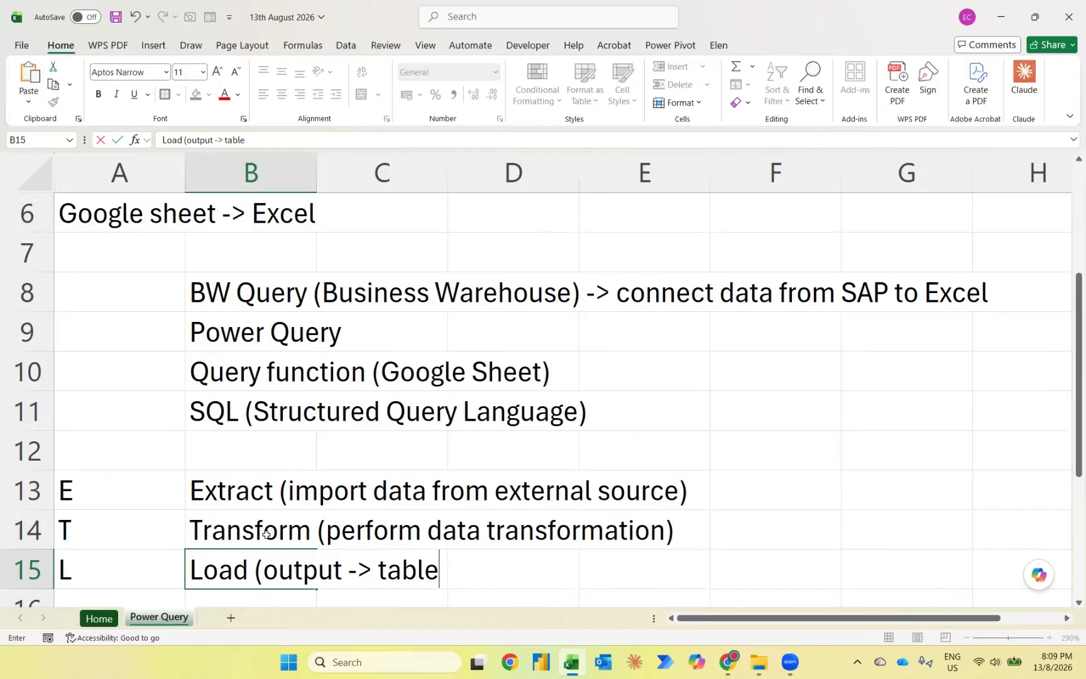
{"action": "type", "text": ", pivot t"}
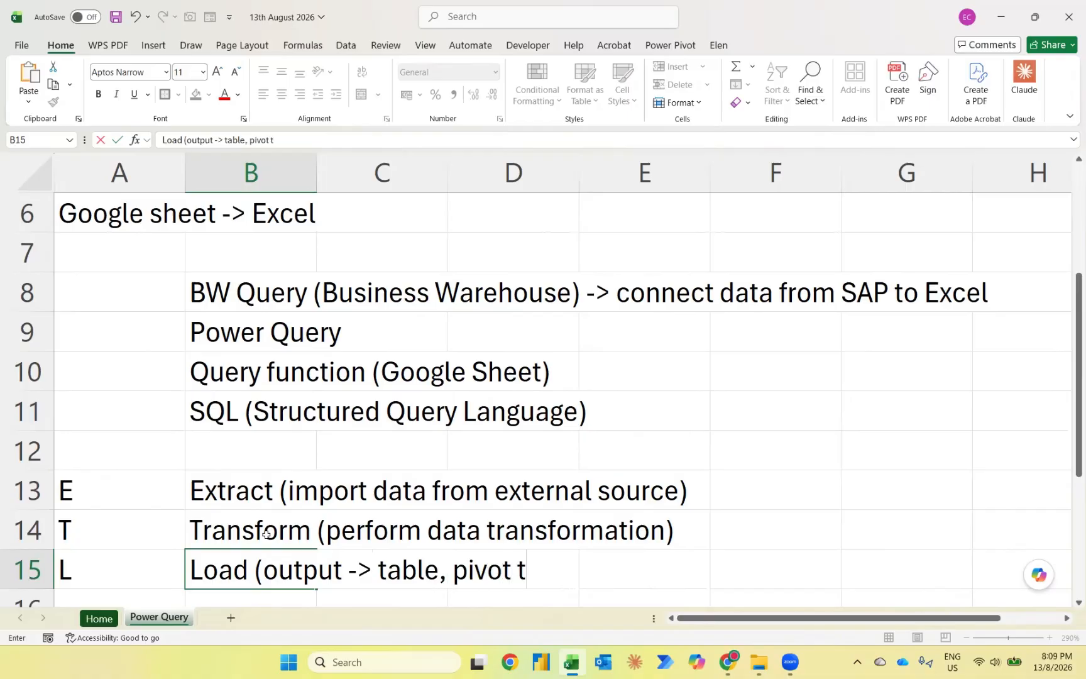
{"action": "type", "text": "able, o"}
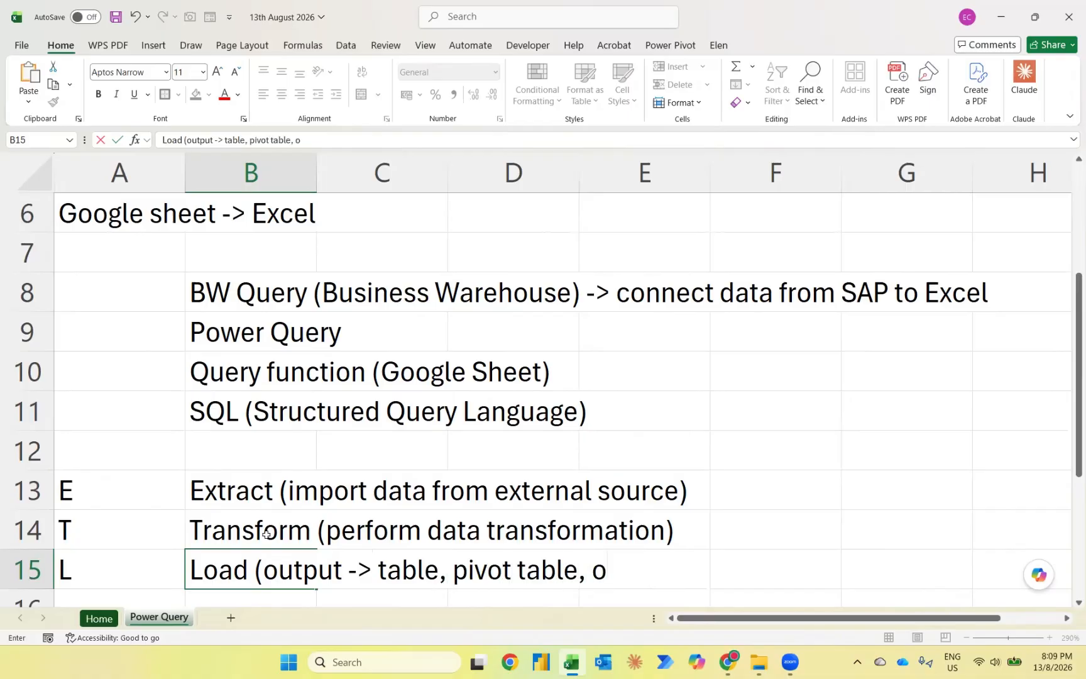
{"action": "key", "text": "BackSpace"}
{"action": "type", "text": "connection)"}
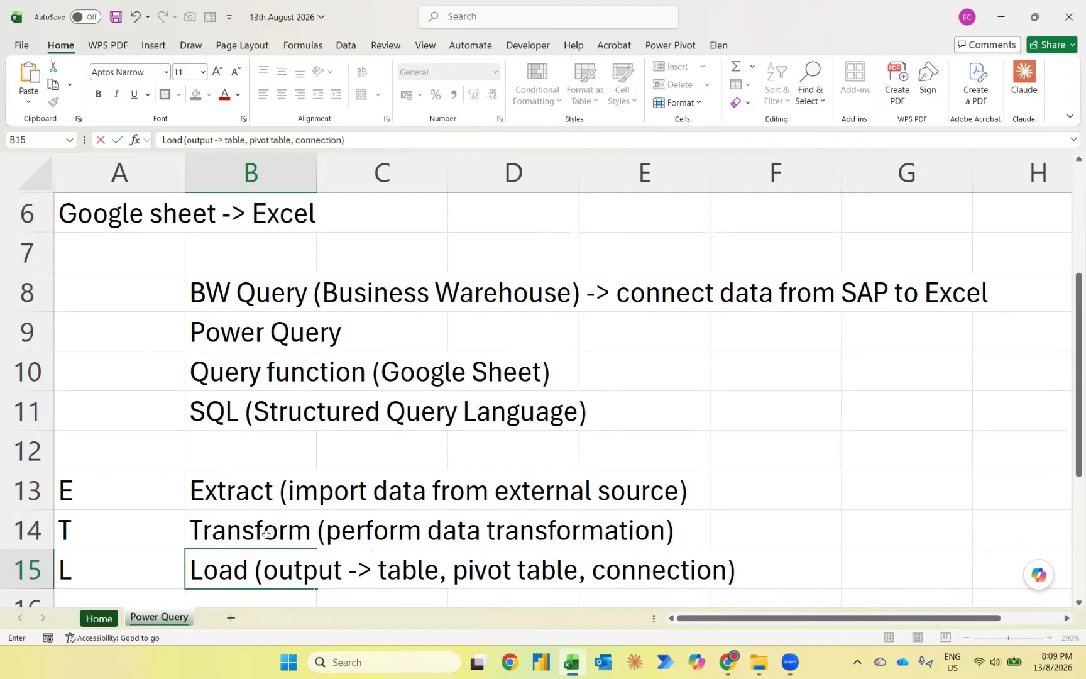
{"action": "key", "text": "Return"}
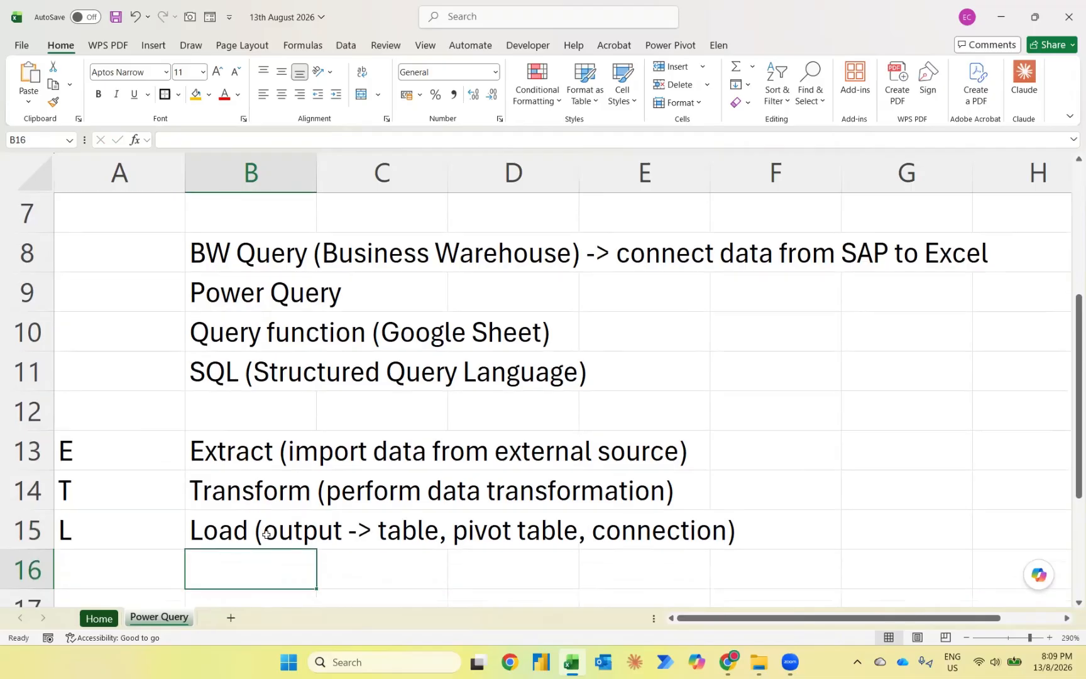
Step: Center the letters E, T and L horizontally in cells A13 to A15
{"action": "key", "text": "Up"}
{"action": "key", "text": "Up"}
{"action": "key", "text": "Up"}
{"action": "key", "text": "Left"}
{"action": "key", "text": "Down"}
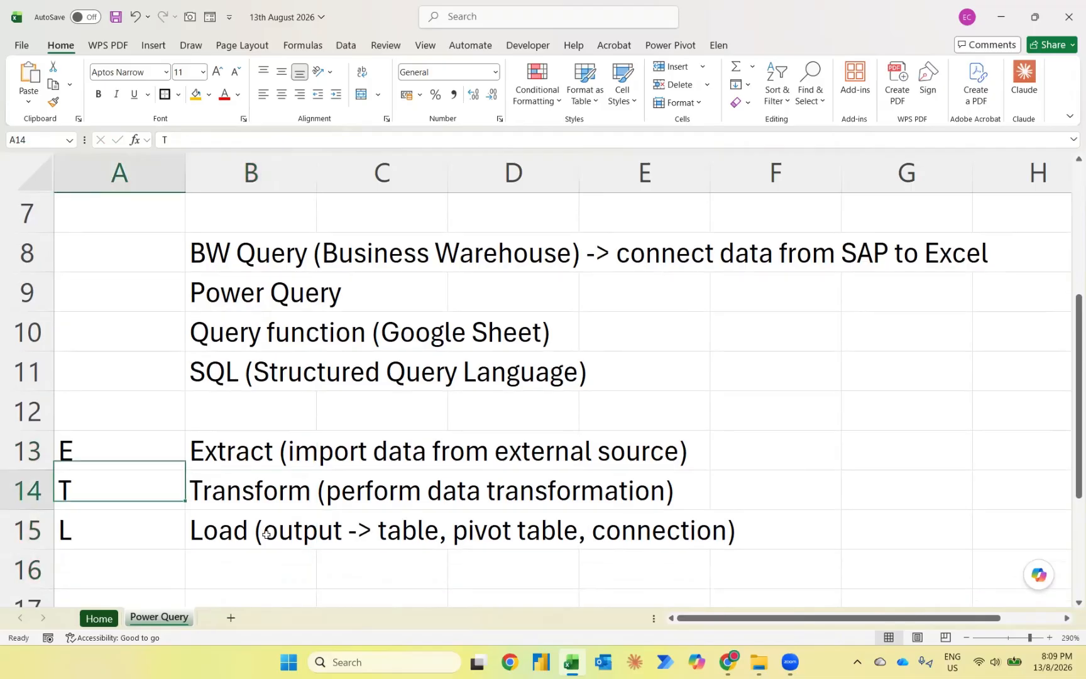
{"action": "key", "text": "Down"}
{"action": "key", "text": "Up"}
{"action": "key", "text": "Up"}
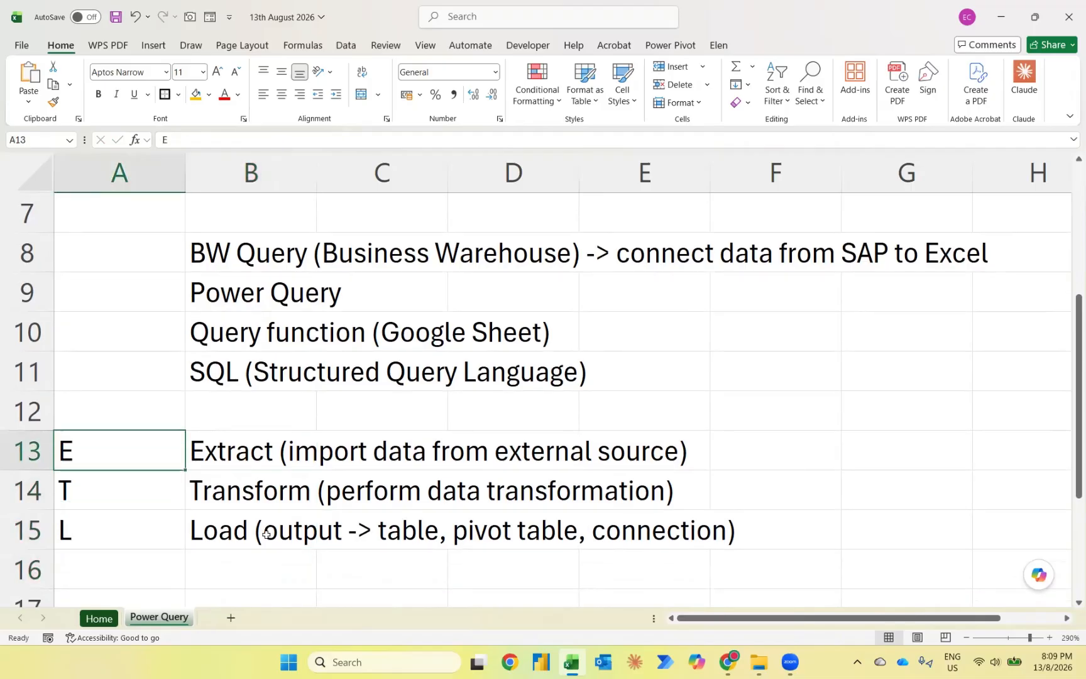
{"action": "key", "text": "shift+Down"}
{"action": "key", "text": "shift+Down"}
{"action": "key", "text": "alt+h"}
{"action": "key", "text": "a"}
{"action": "key", "text": "c"}
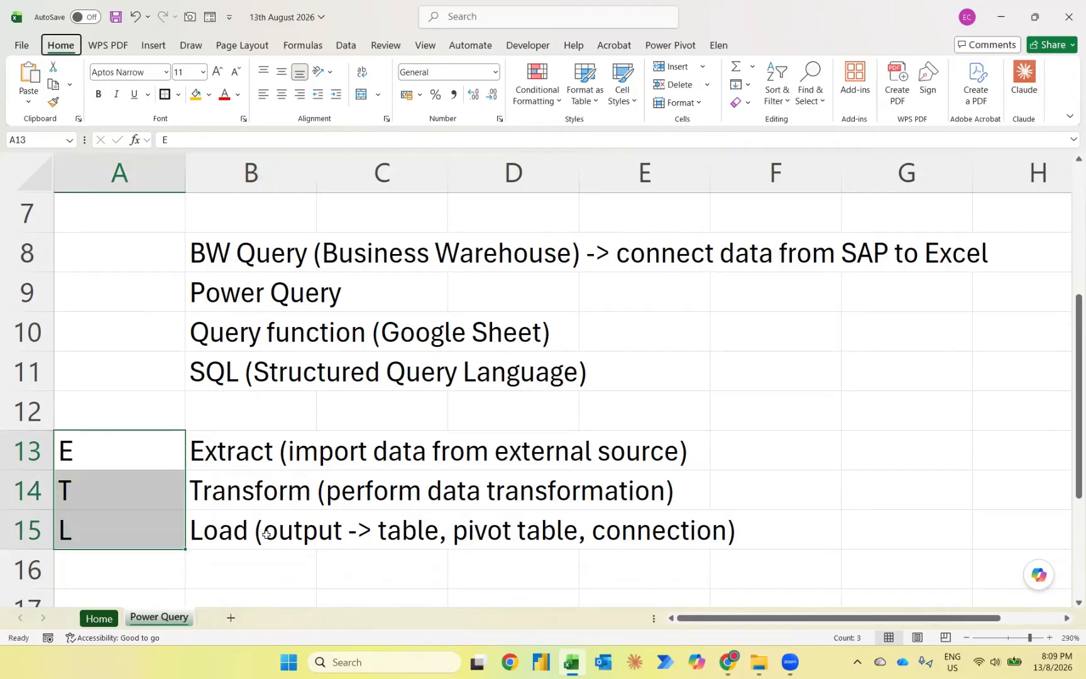
{"action": "key", "text": "Down"}
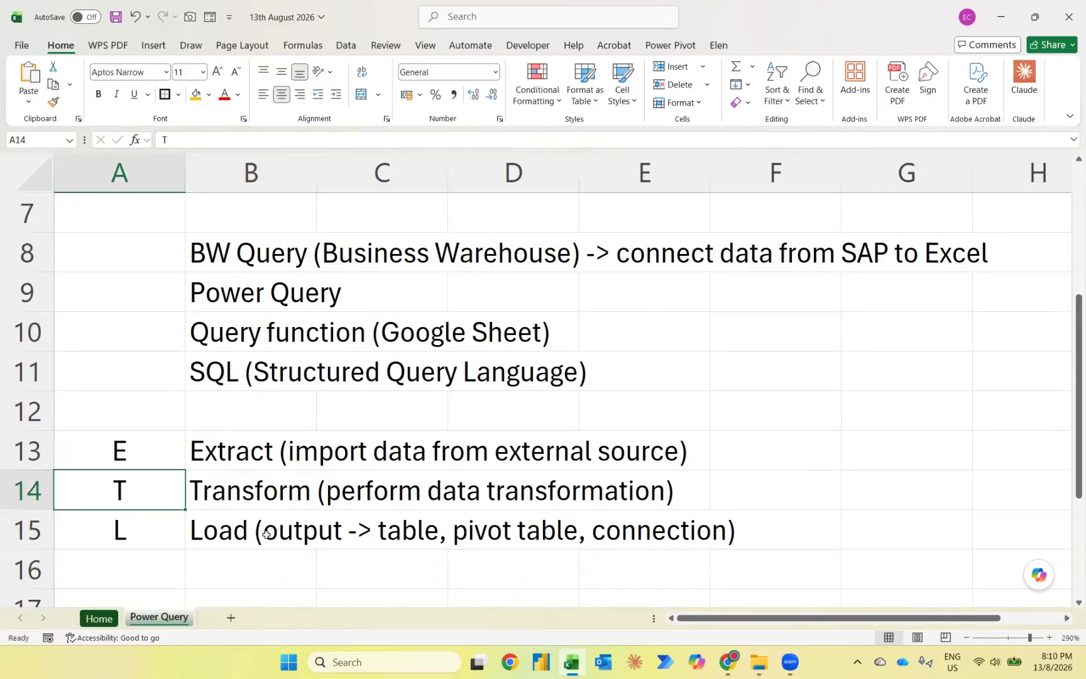
{"action": "key", "text": "Down"}
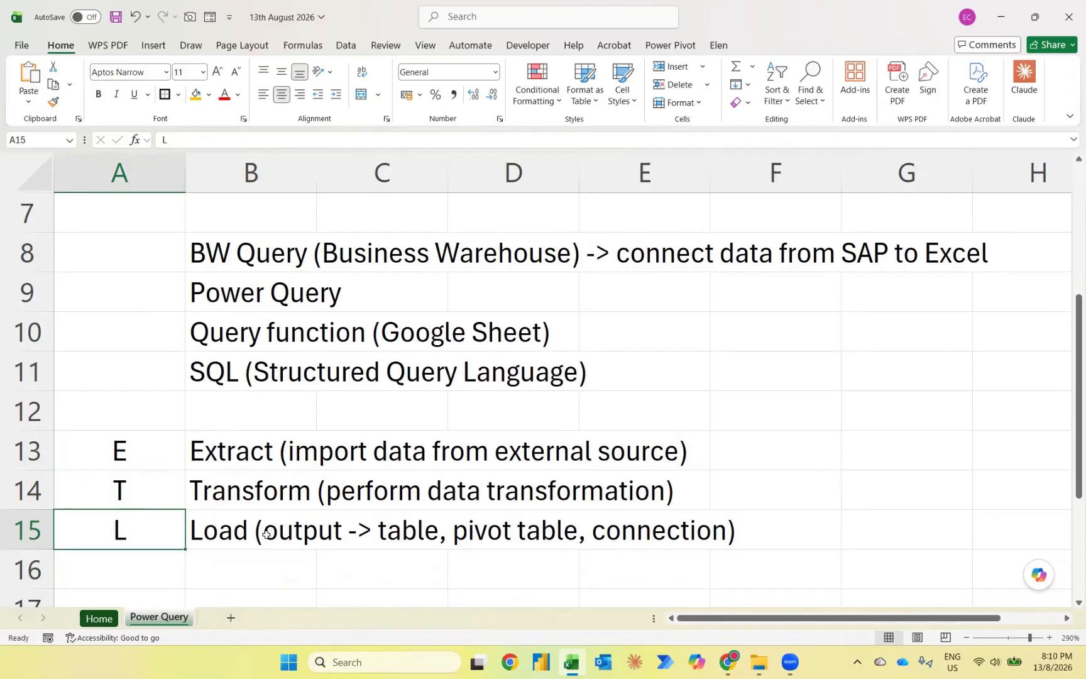
Step: Enter the heading "Import data from Excel to Excel" in cell A17, below the ETL list
{"action": "scroll", "coordinate": [153, 426], "scroll_direction": "down", "scroll_amount": 3}
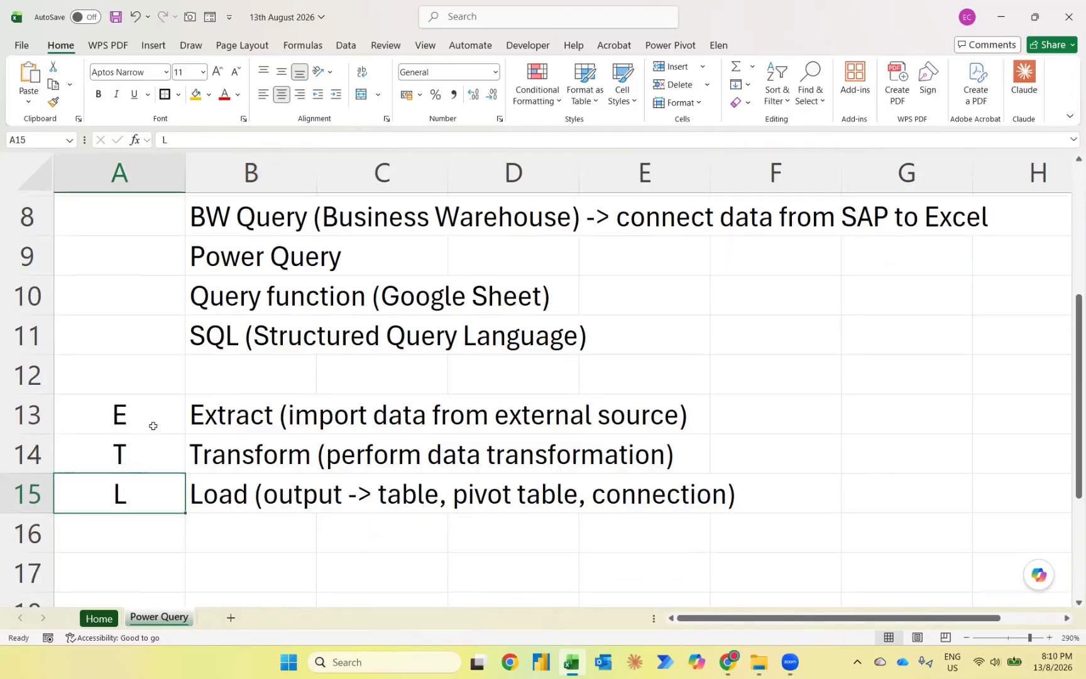
{"action": "scroll", "coordinate": [152, 426], "scroll_direction": "down", "scroll_amount": 1}
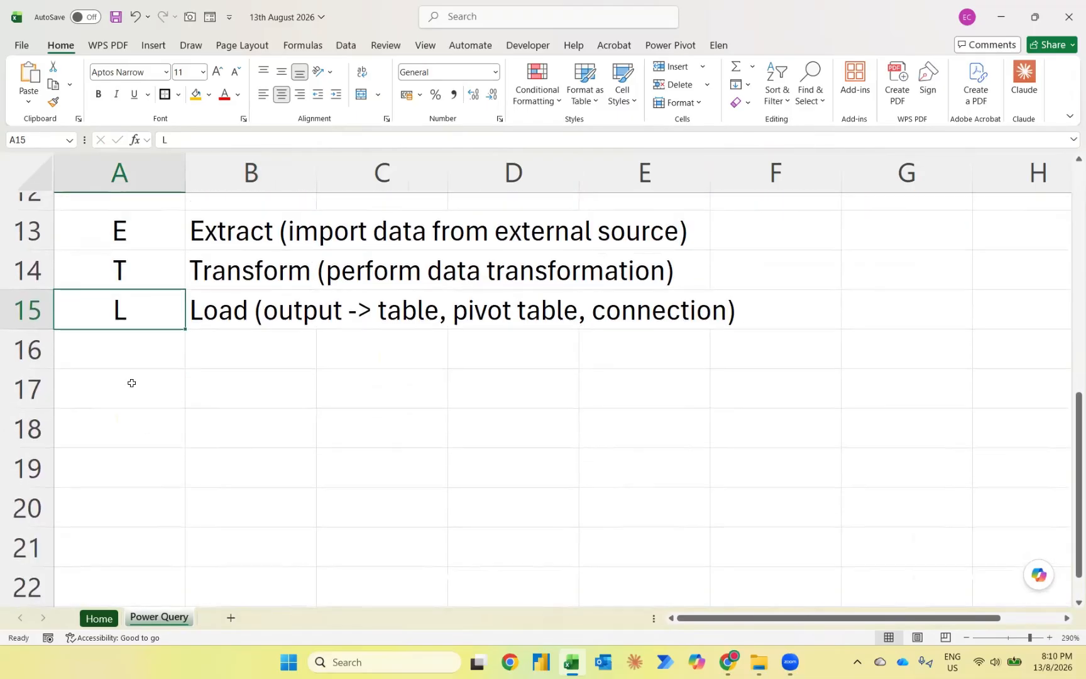
{"action": "left_click", "coordinate": [131, 382]}
{"action": "type", "text": "Import"}
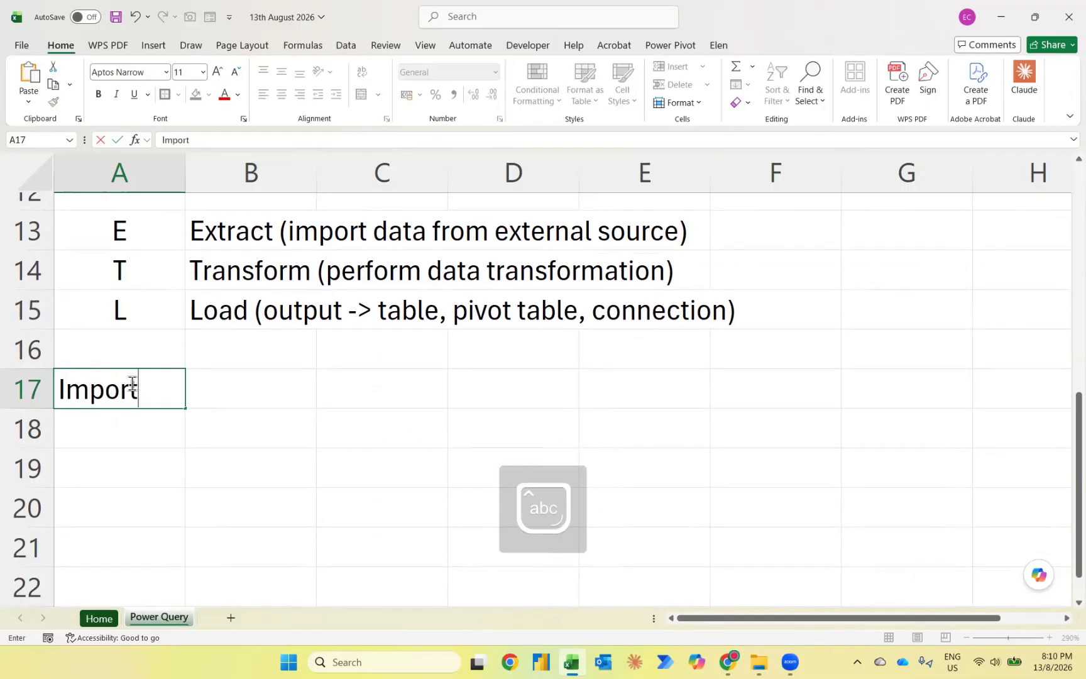
{"action": "type", "text": " Excel d"}
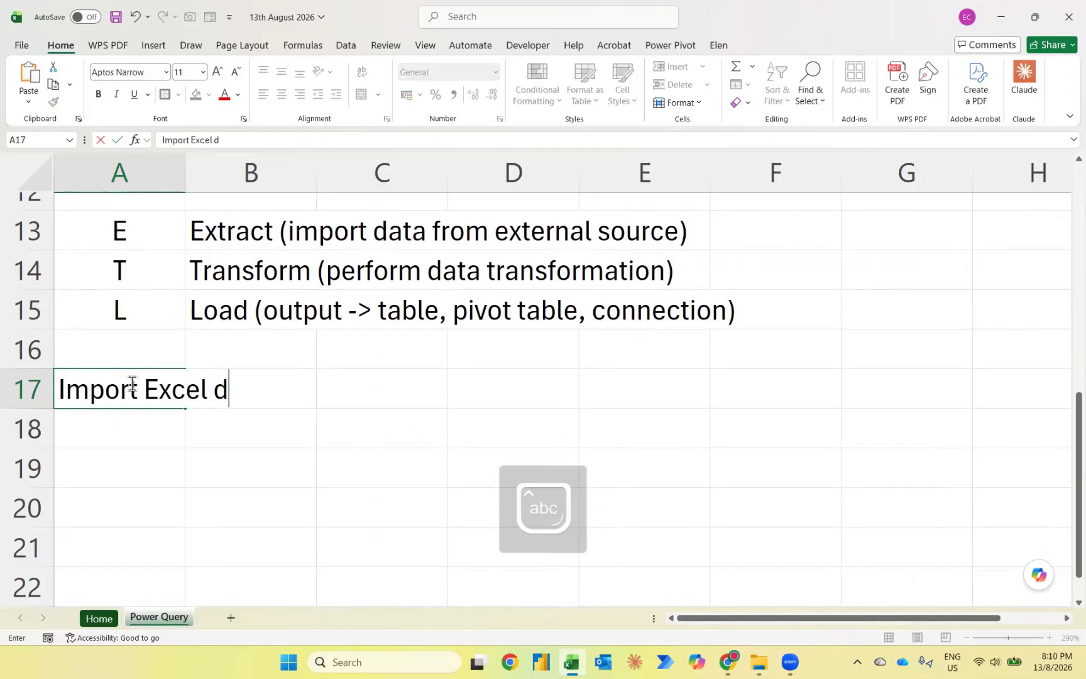
{"action": "type", "text": "ata from"}
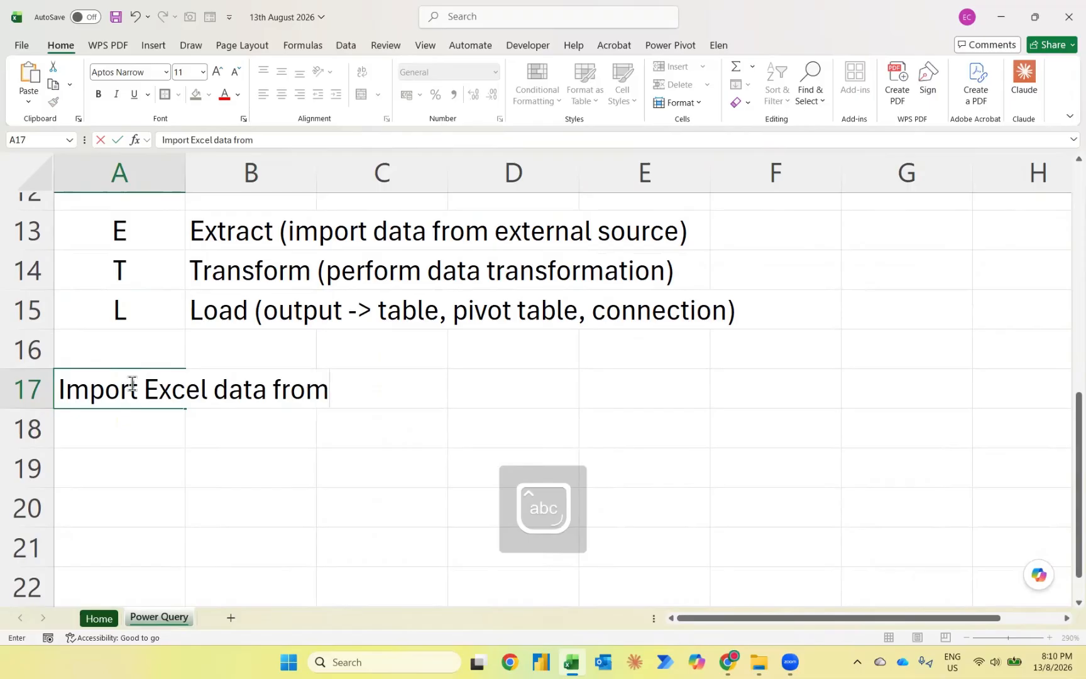
{"action": "key", "text": "BackSpace"}
{"action": "key", "text": "BackSpace"}
{"action": "key", "text": "BackSpace"}
{"action": "key", "text": "BackSpace"}
{"action": "key", "text": "BackSpace"}
{"action": "key", "text": "BackSpace"}
{"action": "key", "text": "BackSpace"}
{"action": "key", "text": "BackSpace"}
{"action": "key", "text": "BackSpace"}
{"action": "key", "text": "BackSpace"}
{"action": "key", "text": "BackSpace"}
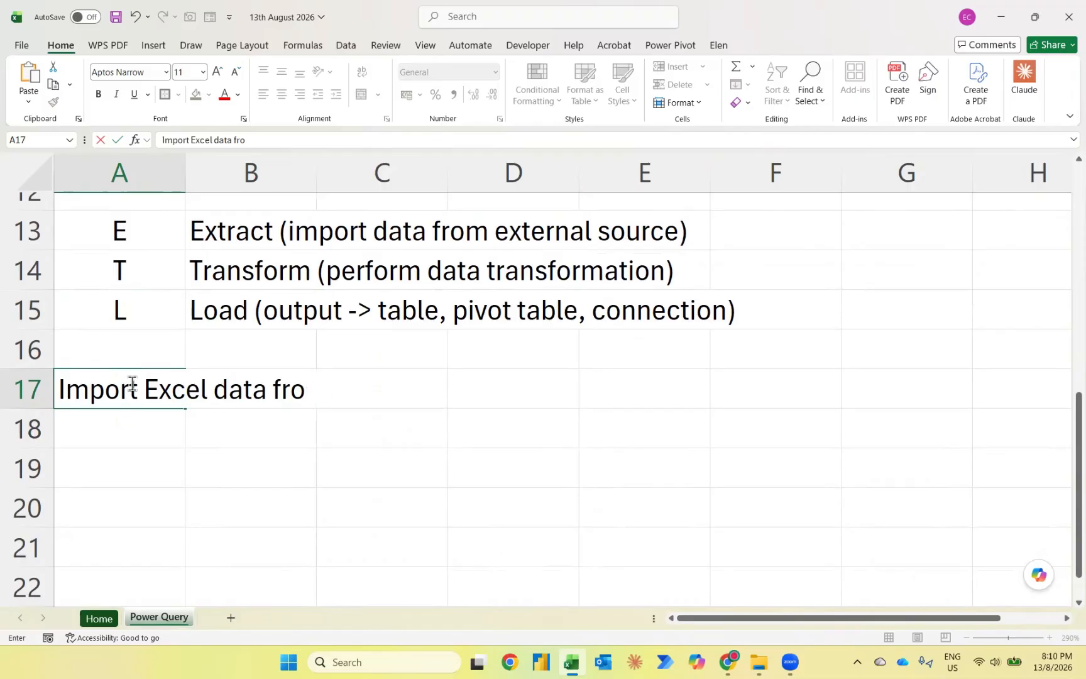
{"action": "key", "text": "BackSpace"}
{"action": "key", "text": "BackSpace"}
{"action": "key", "text": "BackSpace"}
{"action": "key", "text": "BackSpace"}
{"action": "type", "text": "fs"}
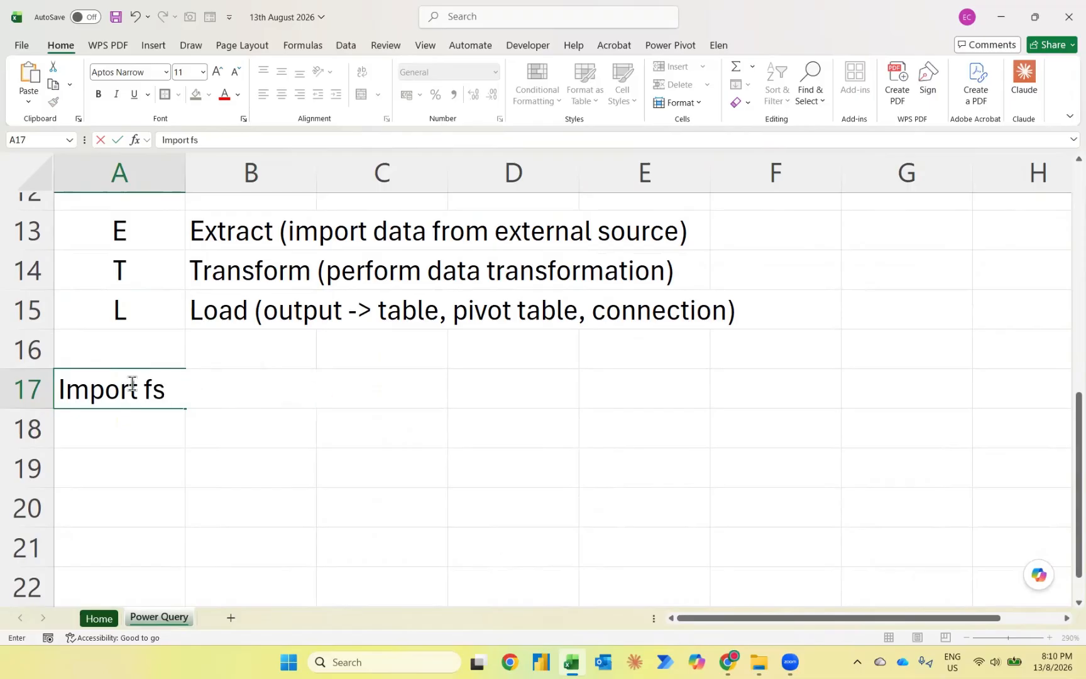
{"action": "key", "text": "BackSpace"}
{"action": "key", "text": "BackSpace"}
{"action": "type", "text": "data from"}
{"action": "key", "text": "Caps_Lock"}
{"action": "type", "text": "R"}
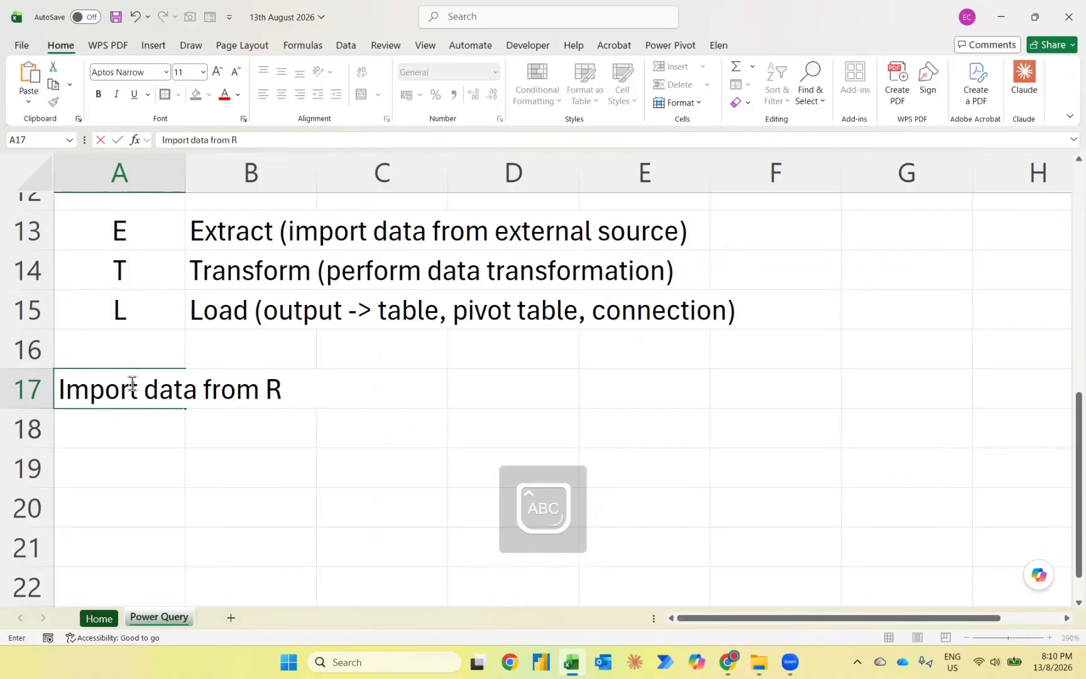
{"action": "key", "text": "BackSpace"}
{"action": "type", "text": "E"}
{"action": "key", "text": "Caps_Lock"}
{"action": "type", "text": "xcel to"}
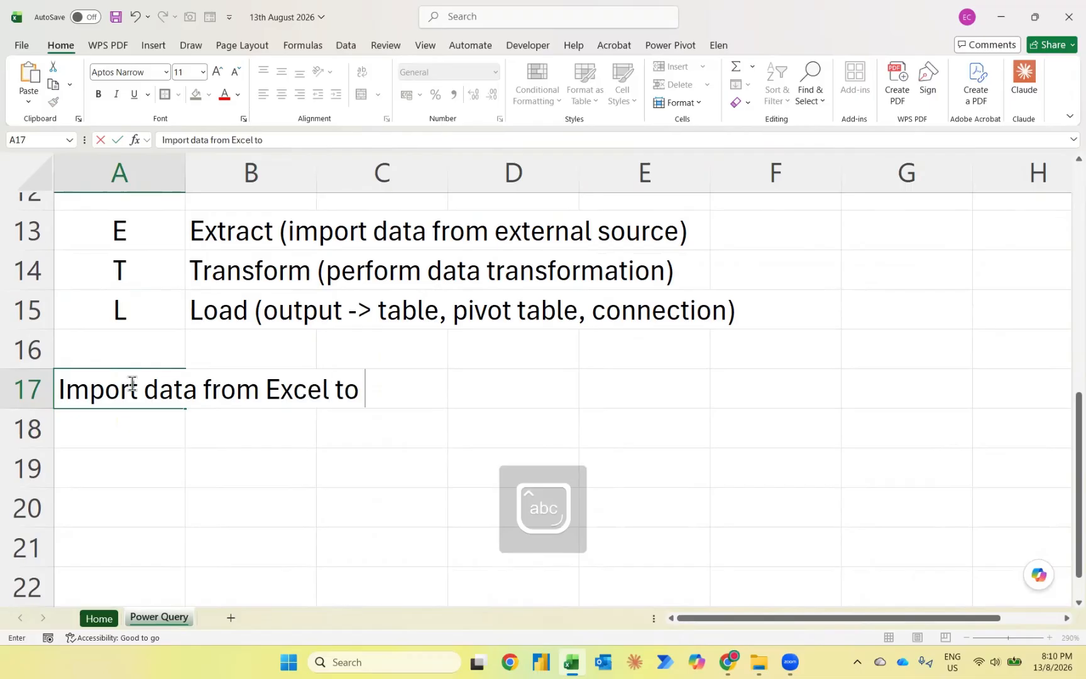
{"action": "key", "text": "Caps_Lock"}
{"action": "type", "text": "E"}
{"action": "key", "text": "Caps_Lock"}
{"action": "type", "text": "xcel"}
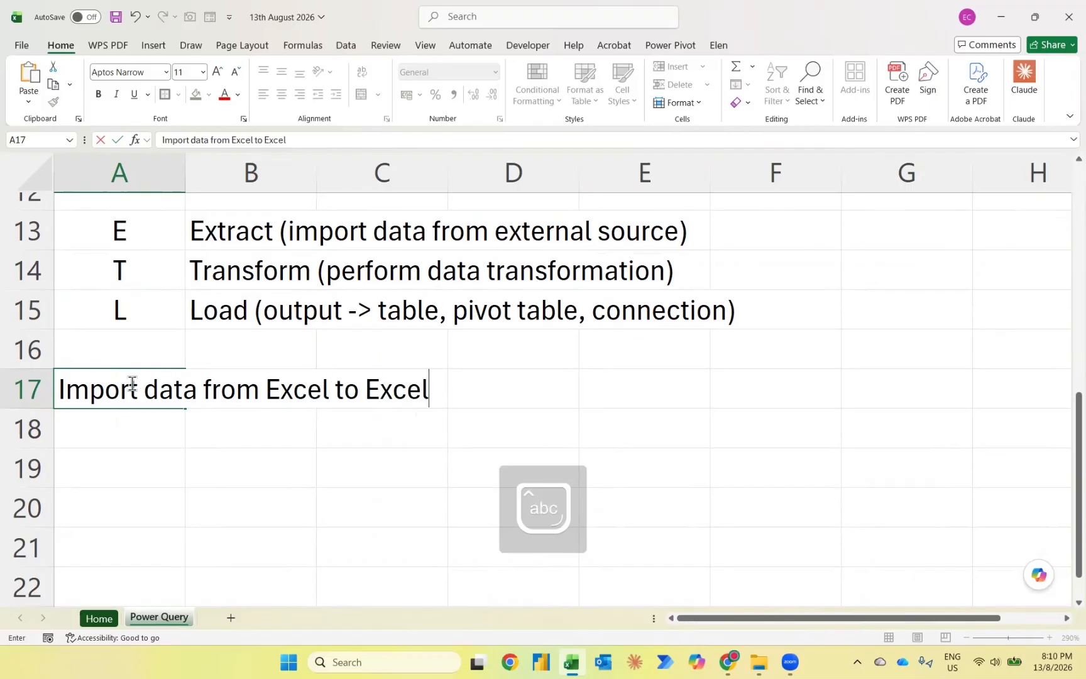
{"action": "key", "text": "Return"}
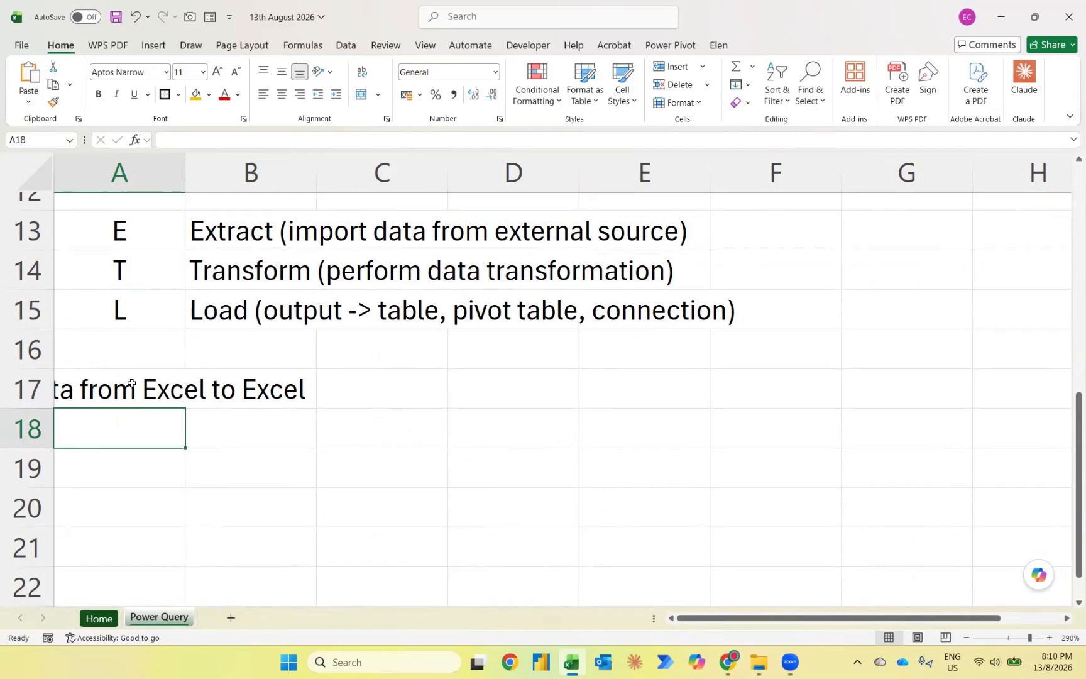
Step: Left-align the import heading in cell A17
{"action": "key", "text": "Right"}
{"action": "key", "text": "Left"}
{"action": "key", "text": "Up"}
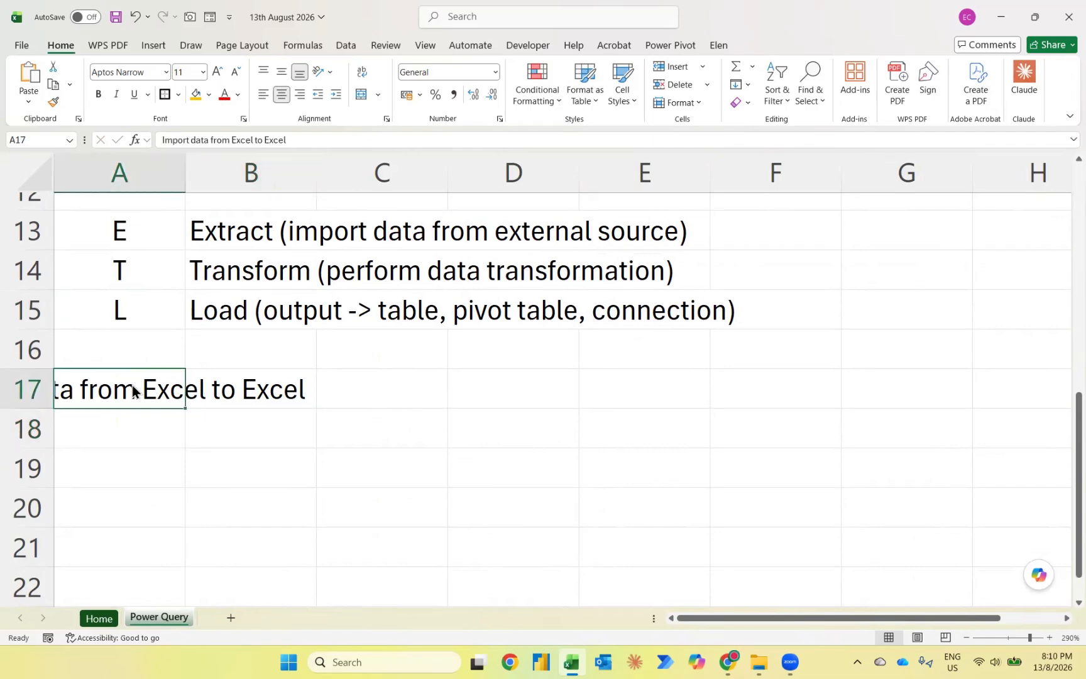
Step: Enter the first method in cell B18 as "1. mouse >>> click data >> get data >> from file >> Excel"
{"action": "key", "text": "Down"}
{"action": "key", "text": "Right"}
{"action": "type", "text": "1."}
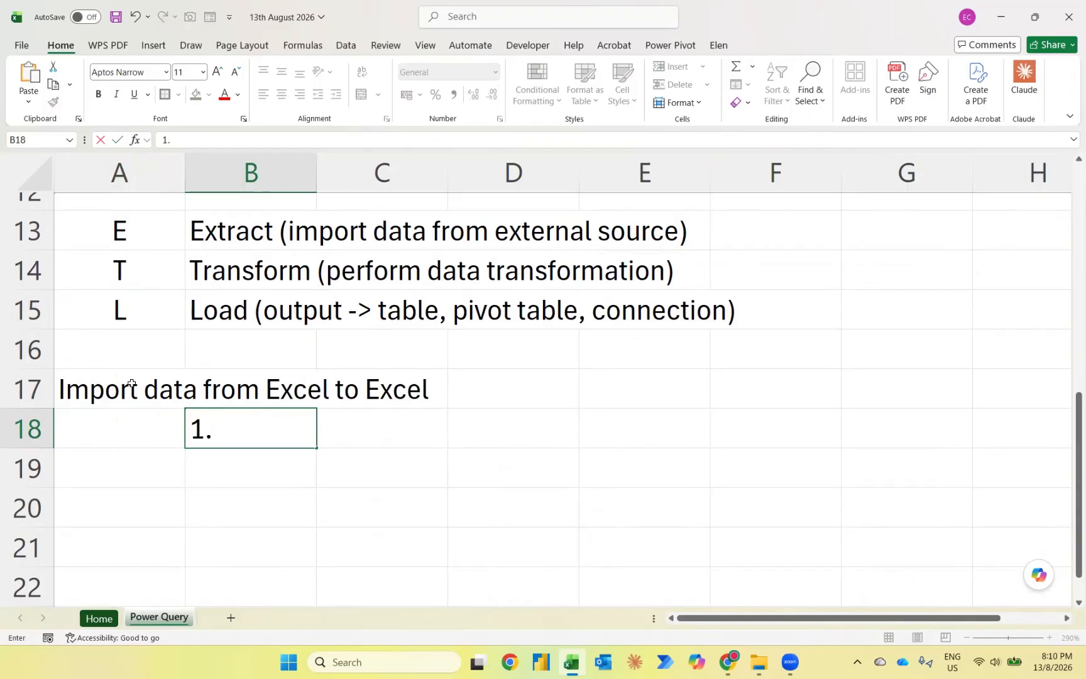
{"action": "type", "text": " mous"}
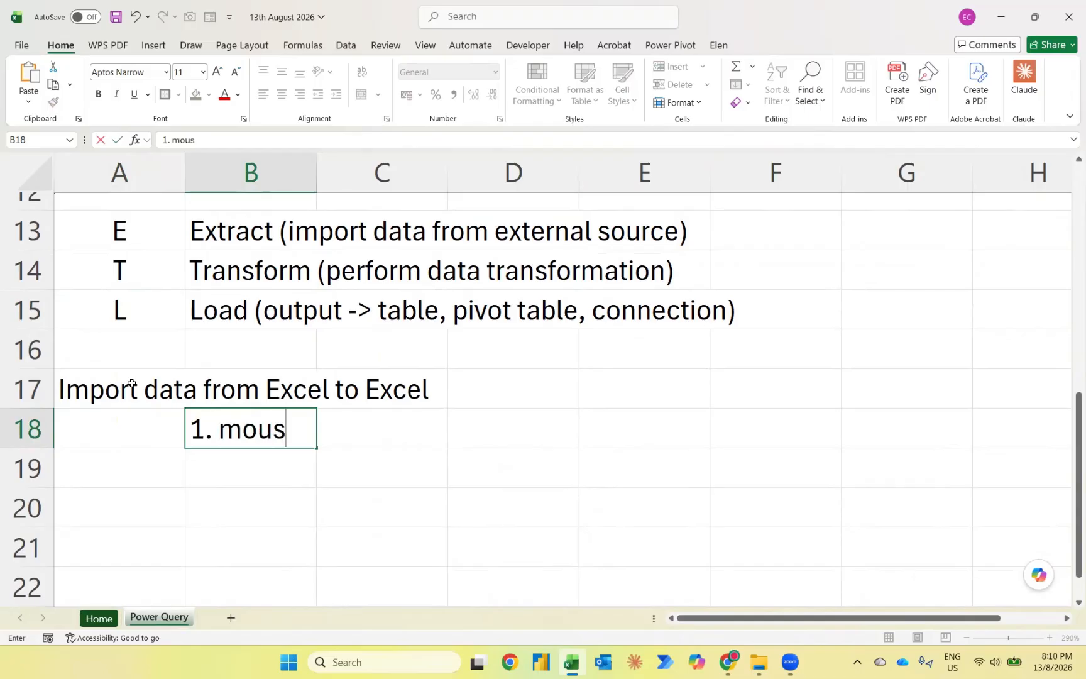
{"action": "type", "text": "e >>>"}
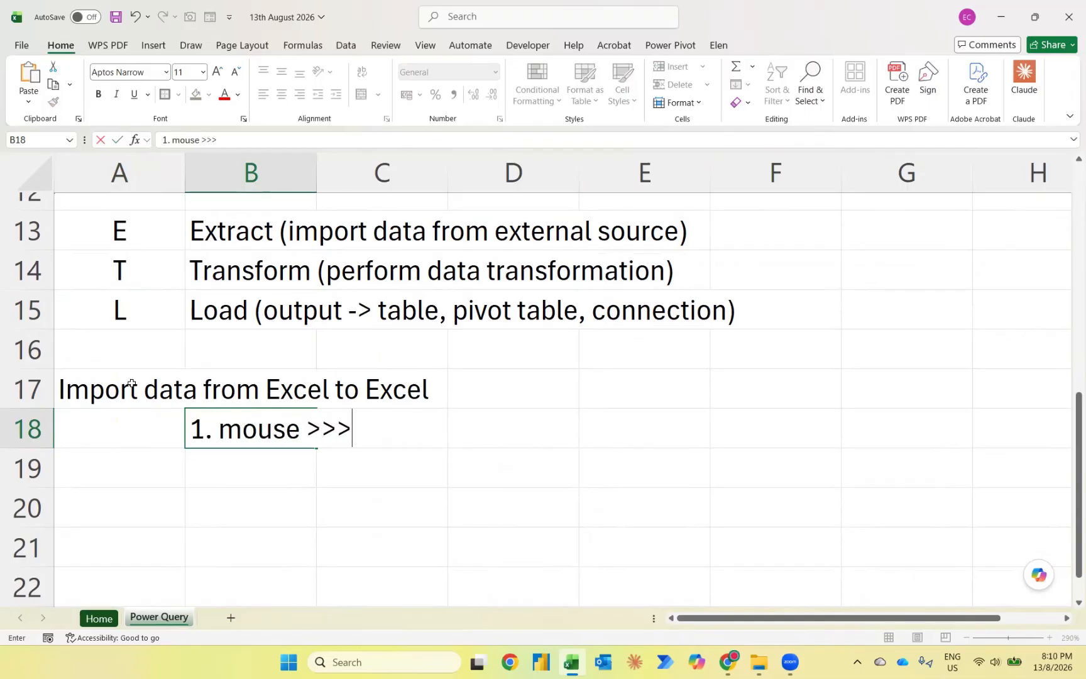
{"action": "type", "text": " click da"}
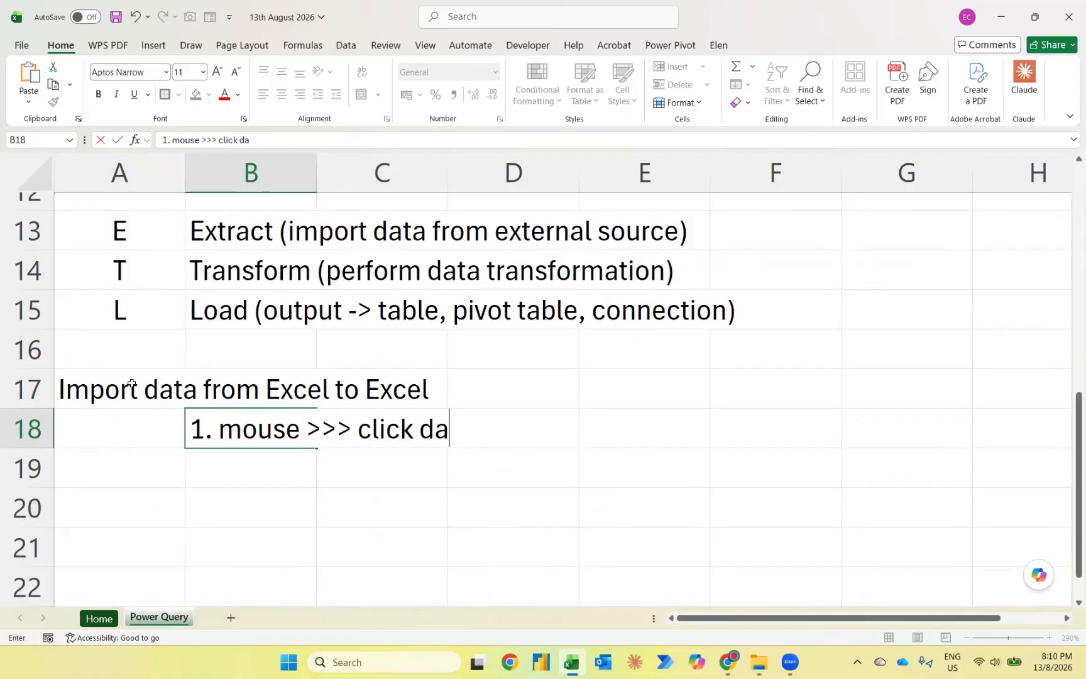
{"action": "type", "text": "ta >> "}
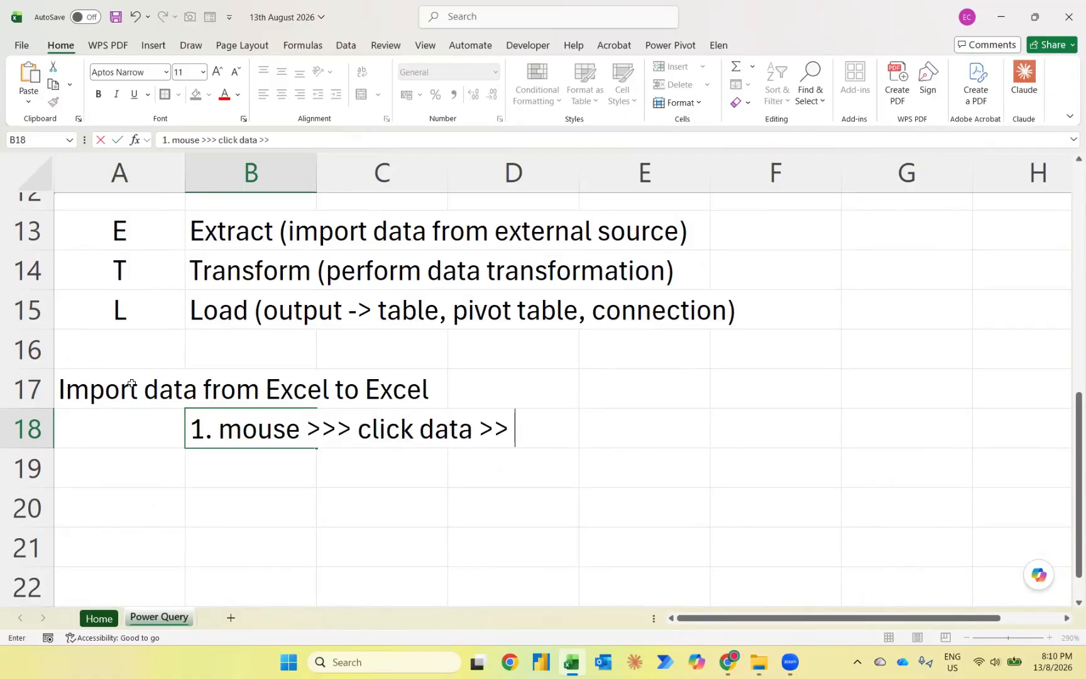
{"action": "type", "text": "get da"}
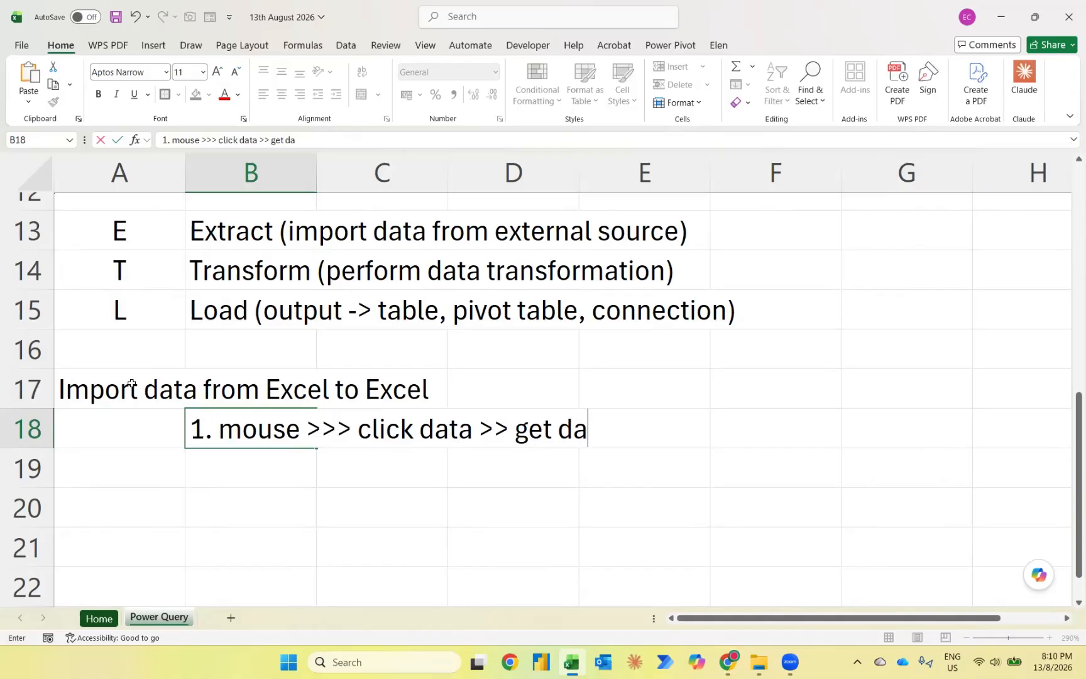
{"action": "type", "text": "ta >> f"}
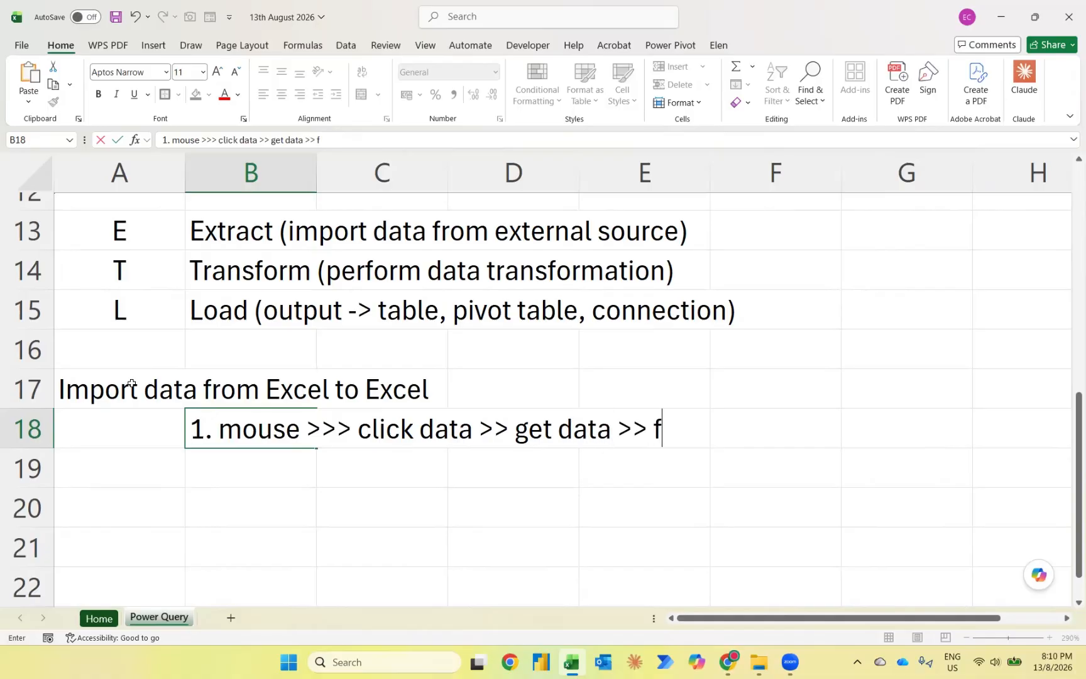
{"action": "type", "text": "rom file"}
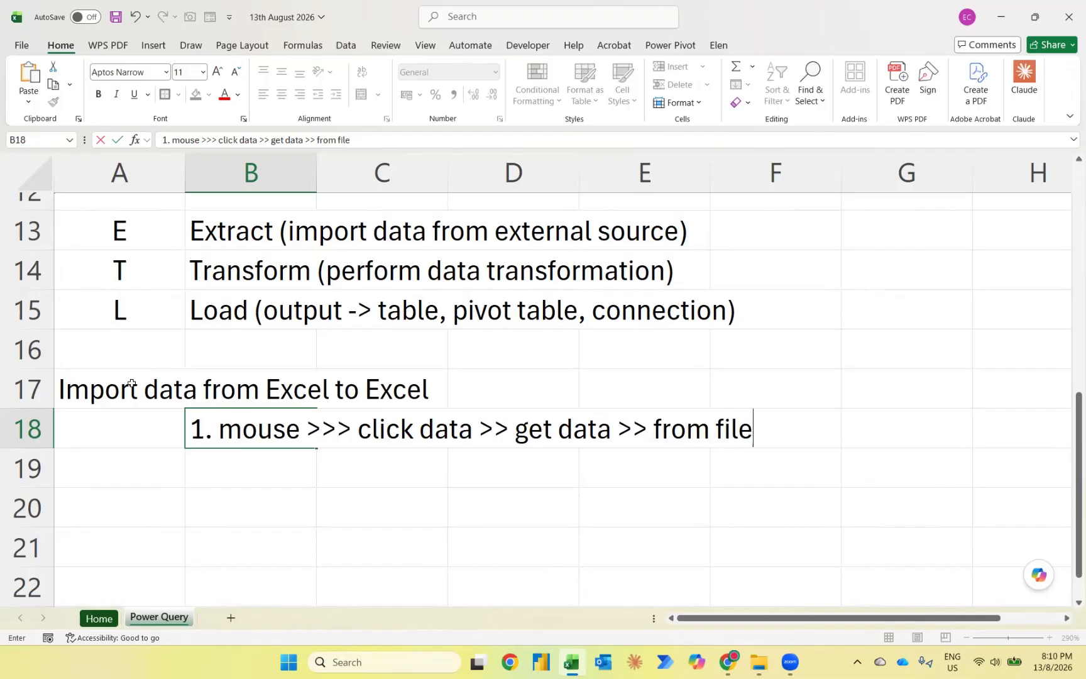
{"action": "type", "text": " >> Excel"}
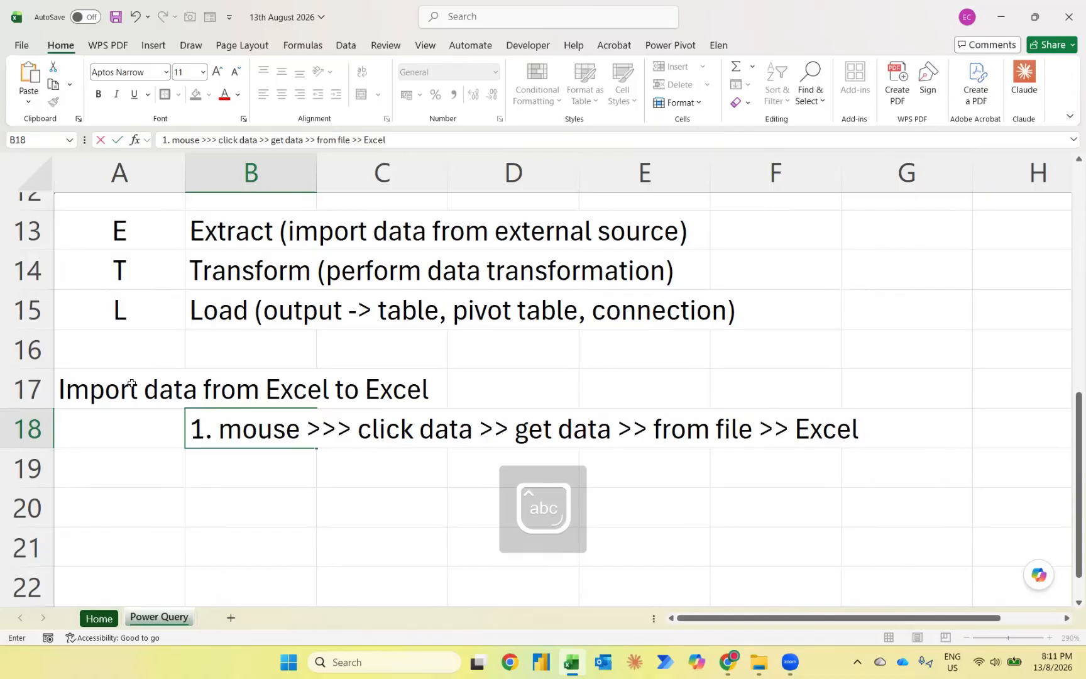
{"action": "key", "text": "Return"}
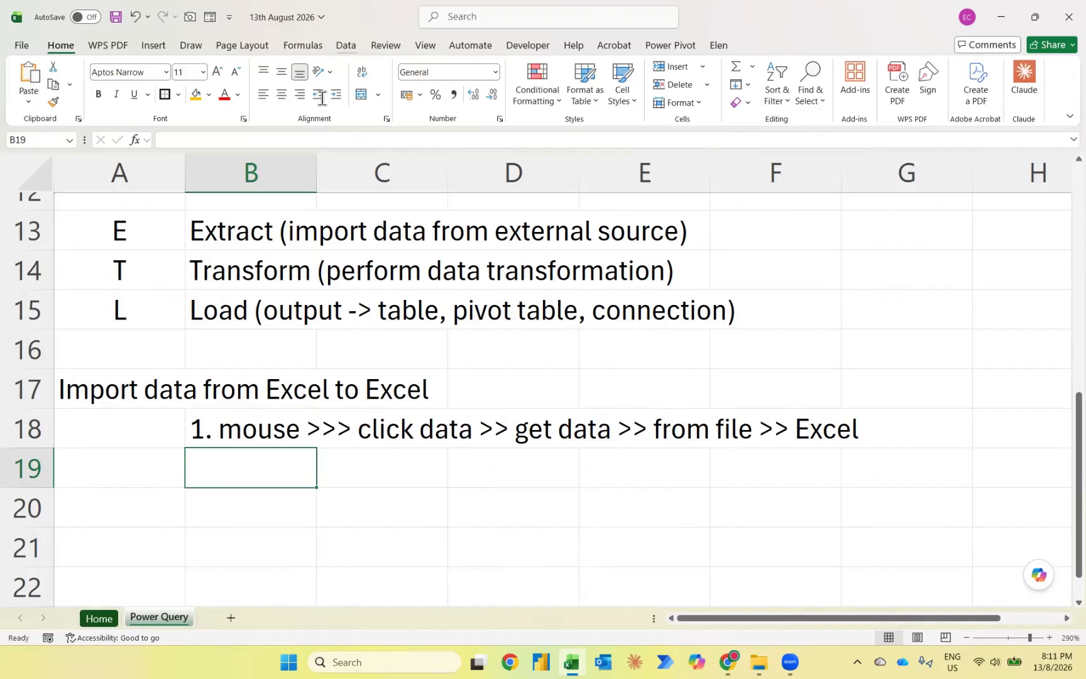
{"action": "left_click", "coordinate": [345, 45]}
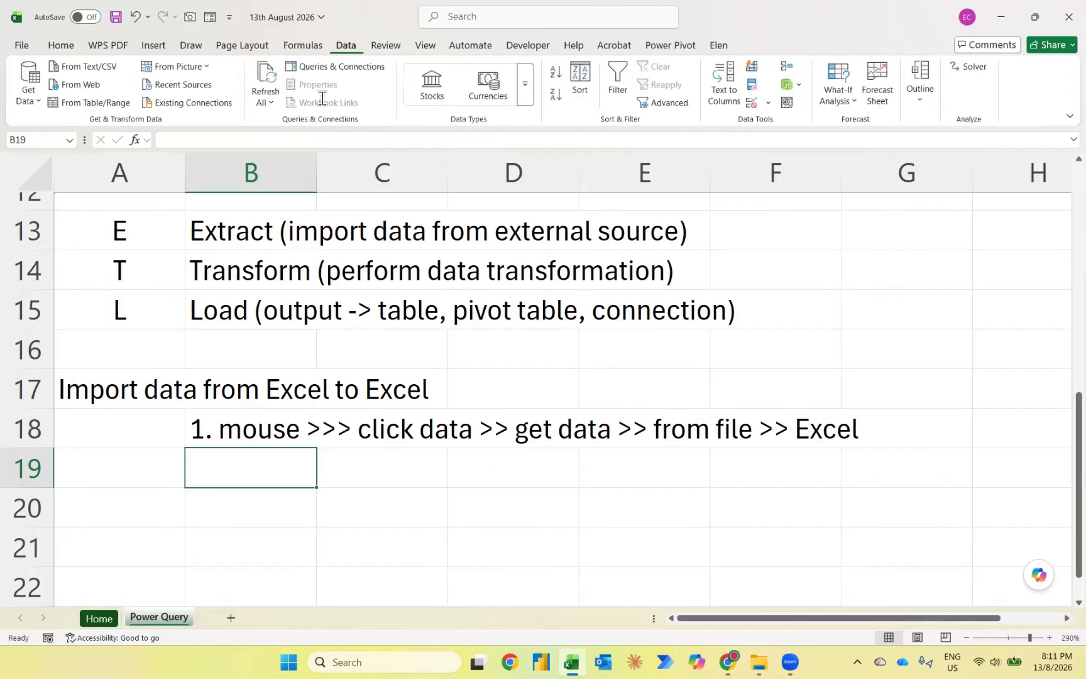
{"action": "left_click", "coordinate": [247, 434]}
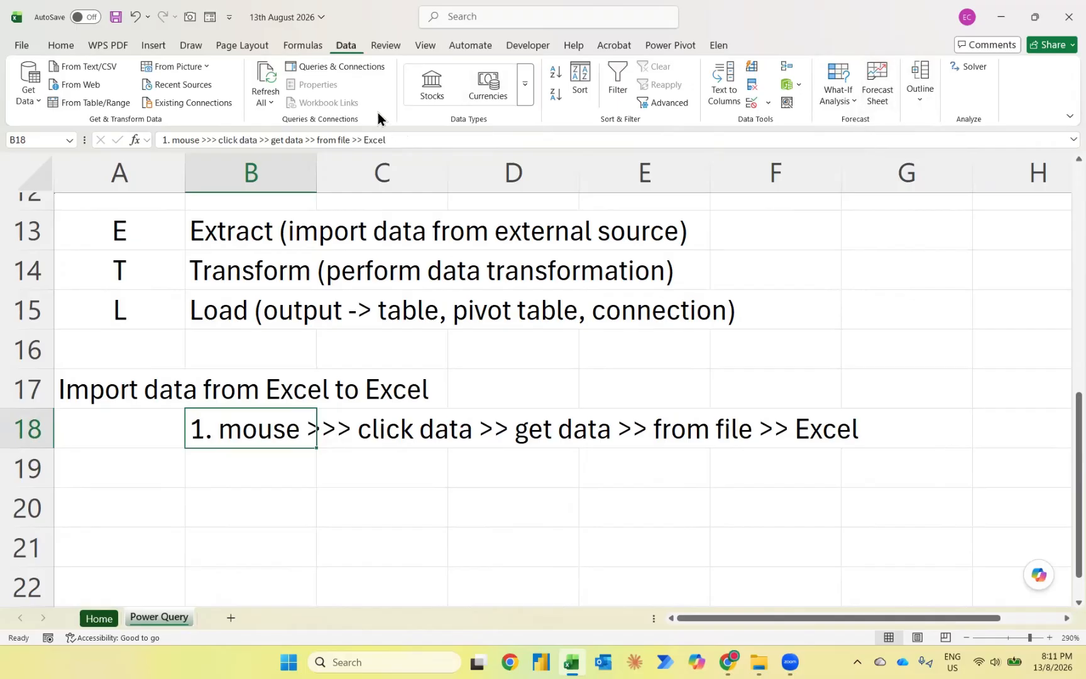
{"action": "left_click", "coordinate": [32, 98]}
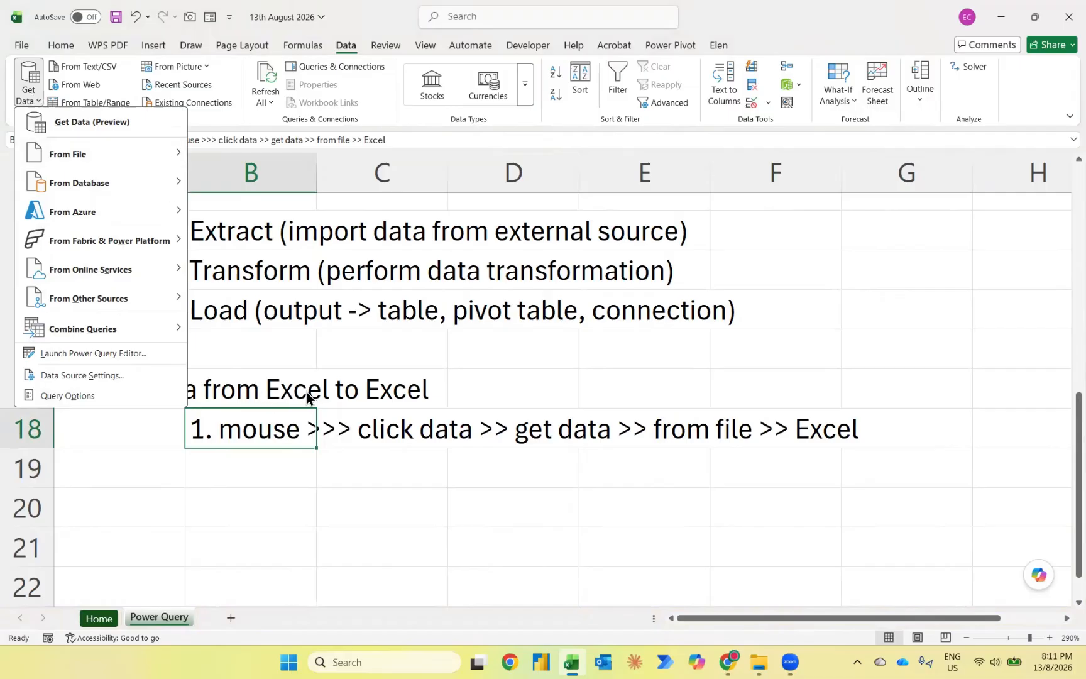
{"action": "mouse_move", "coordinate": [119, 157]}
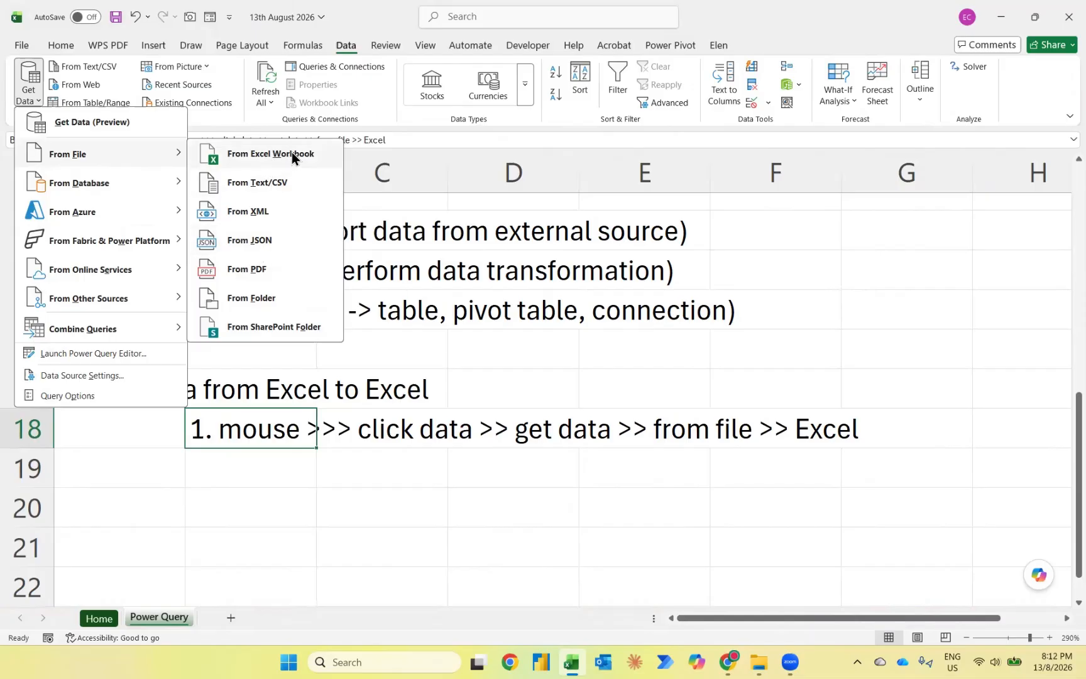
Step: Enter the second instruction in cell B19 as "2. a box will appear >> choose the file accordingly -> Variance 001 Jan"
{"action": "left_click", "coordinate": [245, 465]}
{"action": "left_click", "coordinate": [243, 455]}
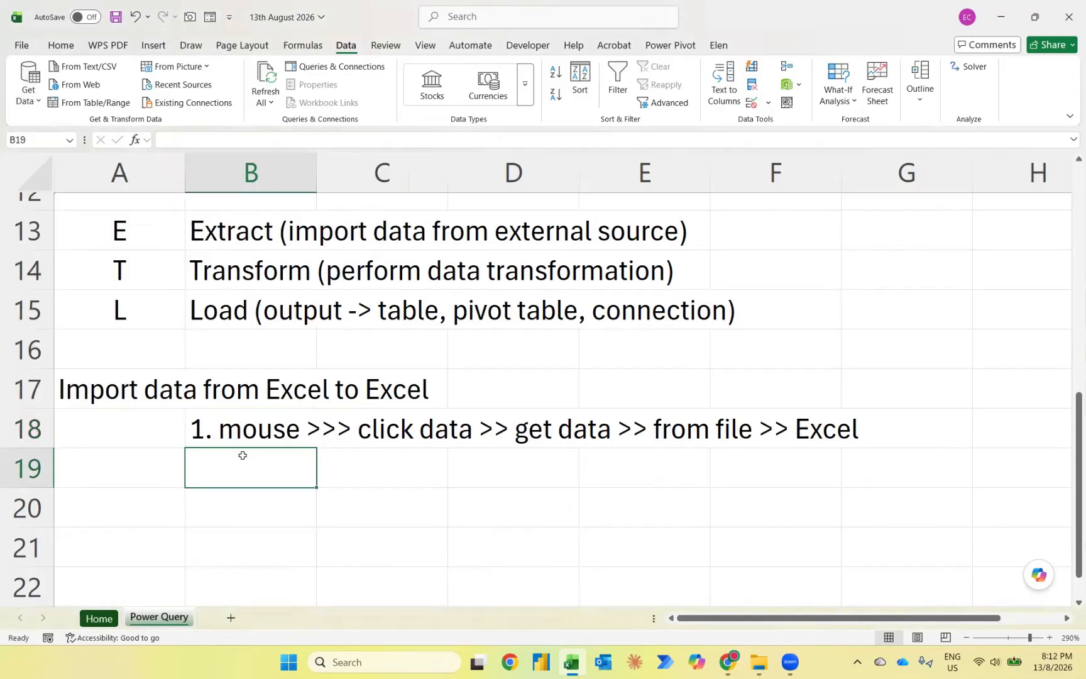
{"action": "type", "text": "2. a"}
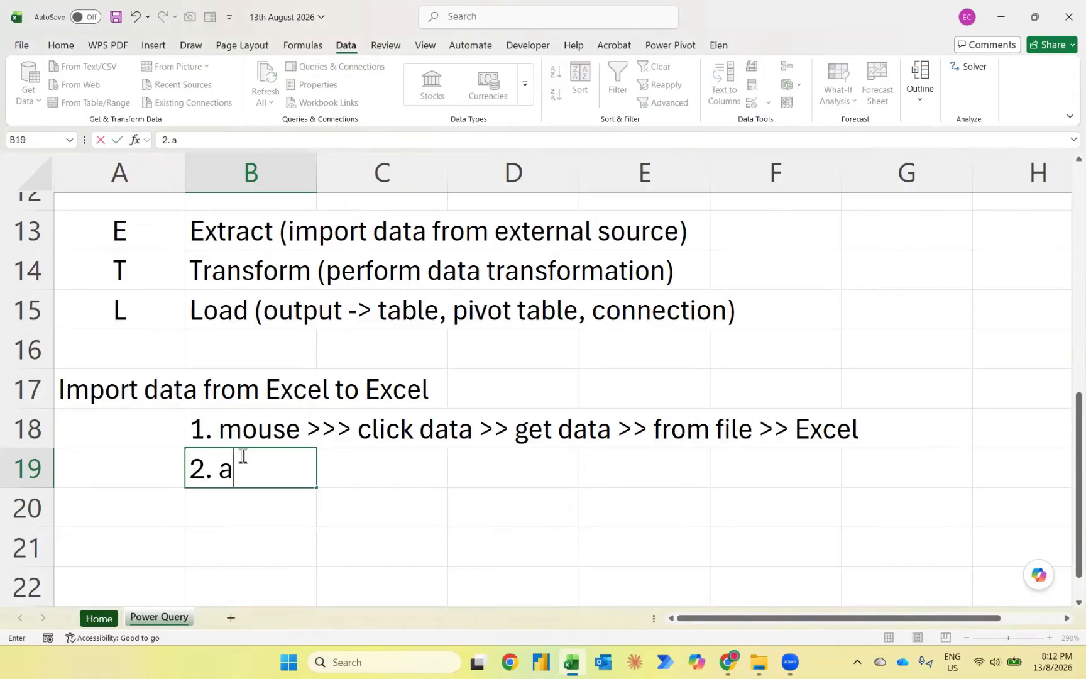
{"action": "type", "text": " box will appear"}
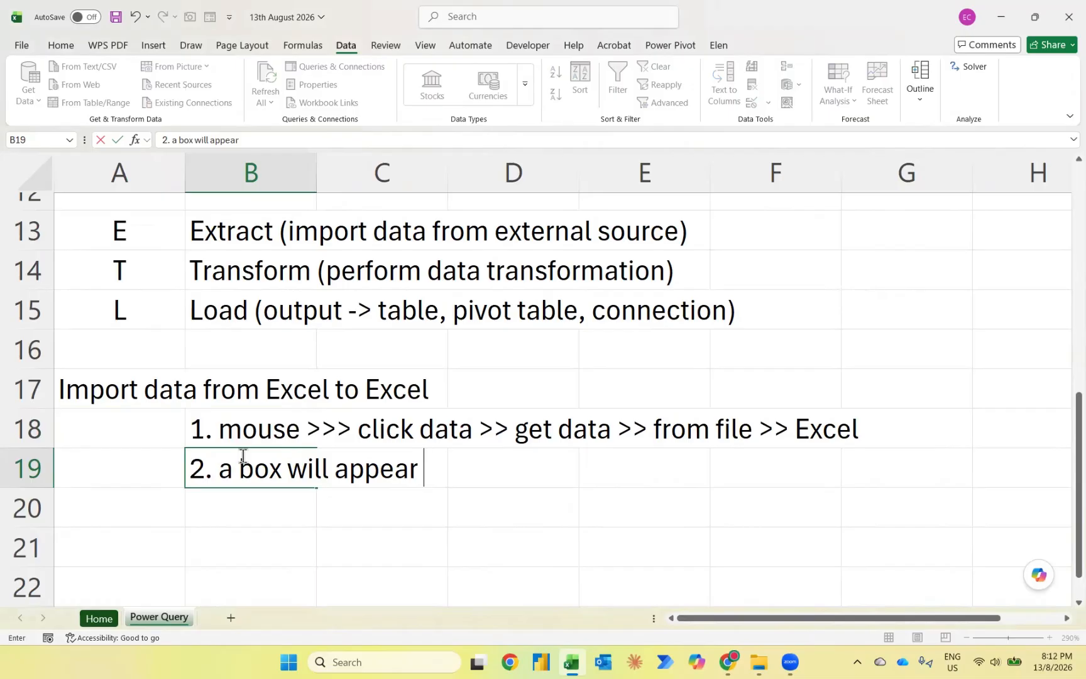
{"action": "type", "text": " >> choose t"}
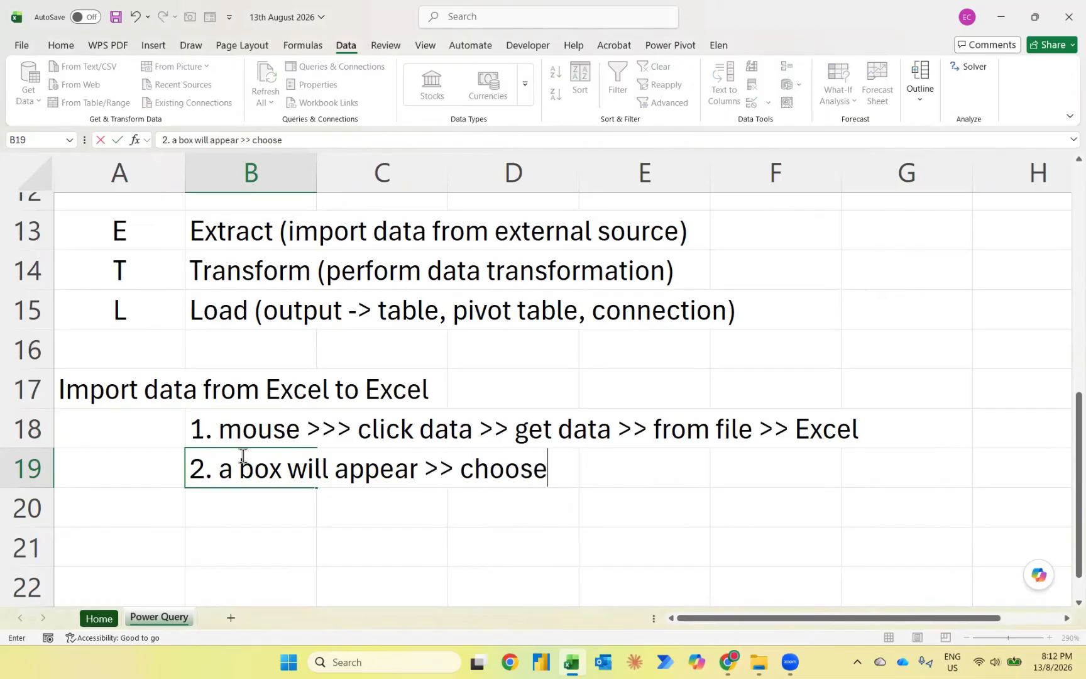
{"action": "key", "text": "BackSpace"}
{"action": "type", "text": "the file"}
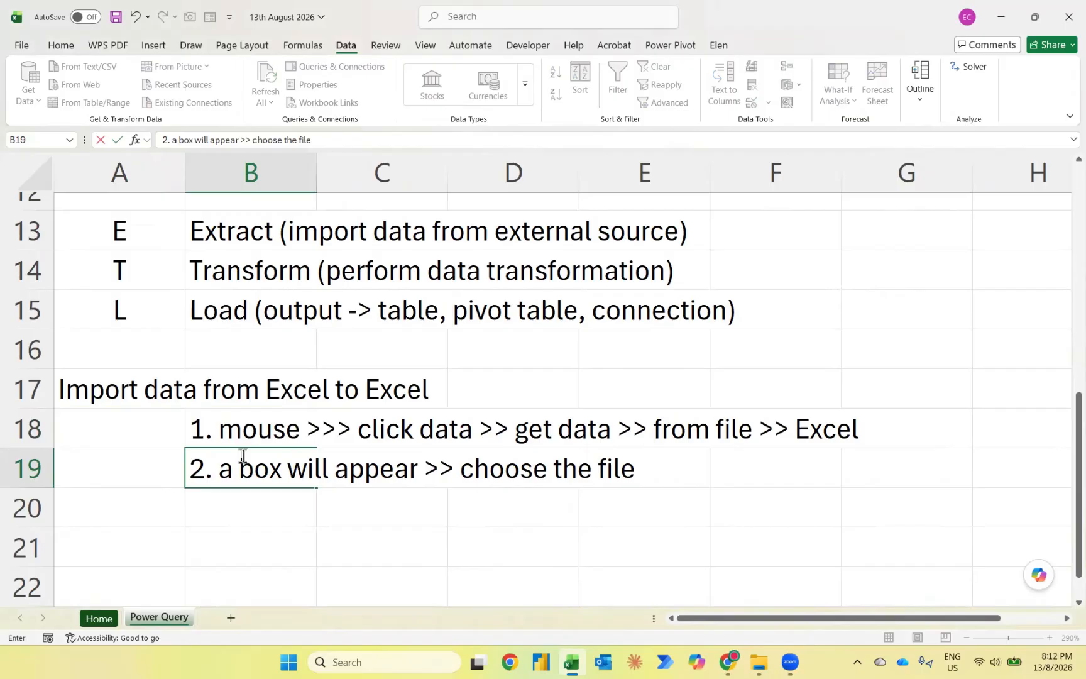
{"action": "type", "text": "according"}
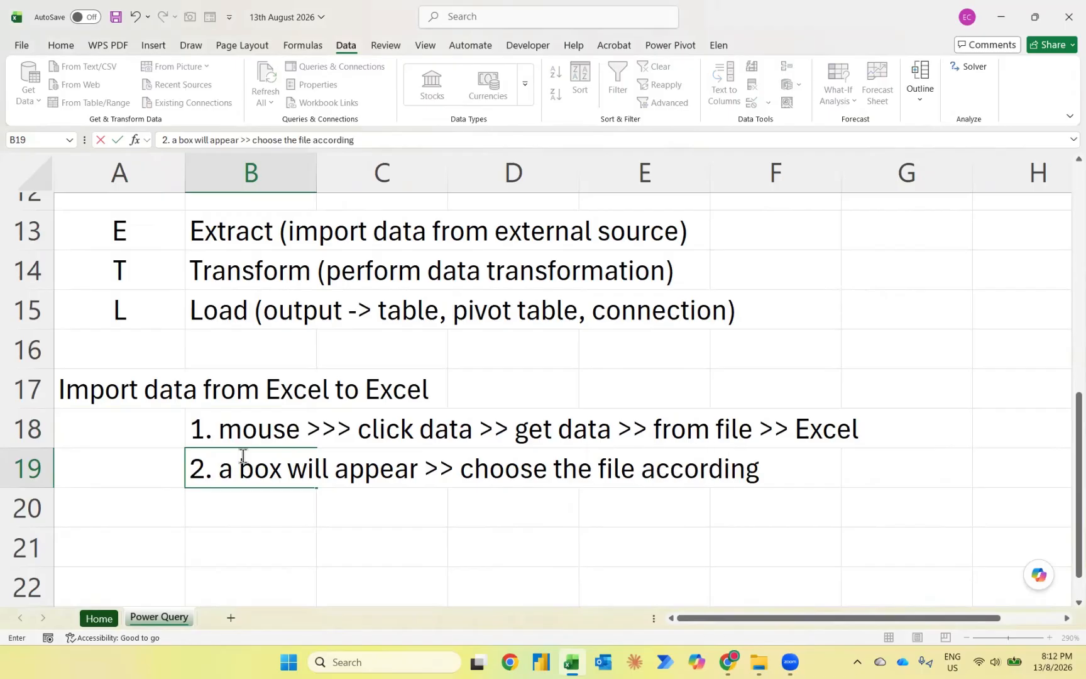
{"action": "type", "text": "ly -> Varianc"}
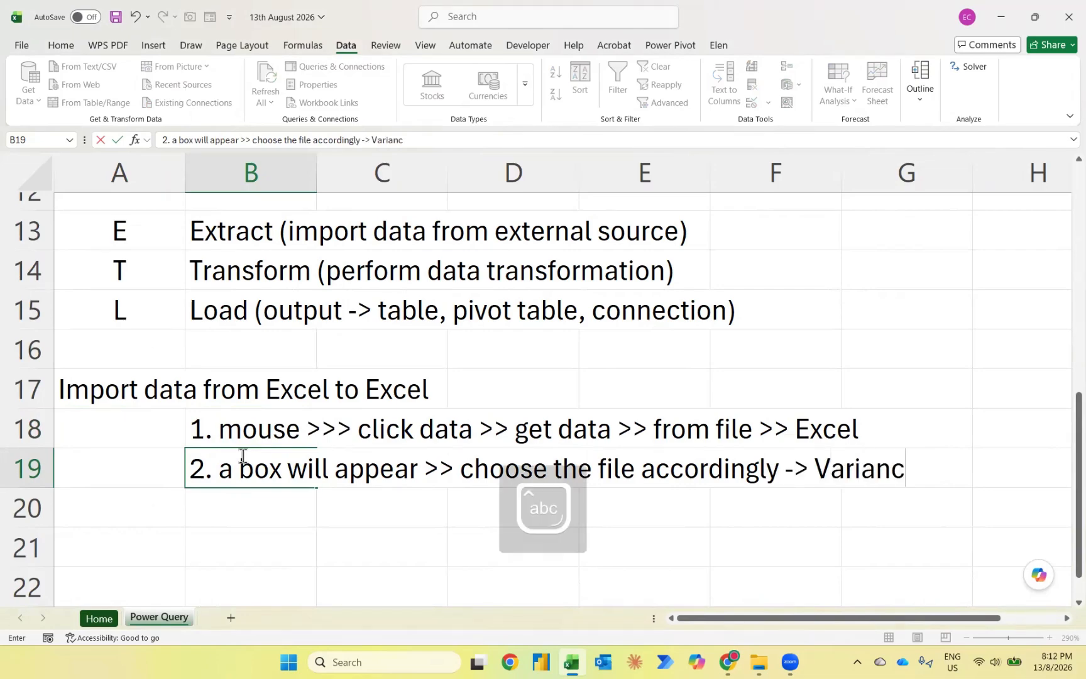
{"action": "type", "text": "e 001 Jan"}
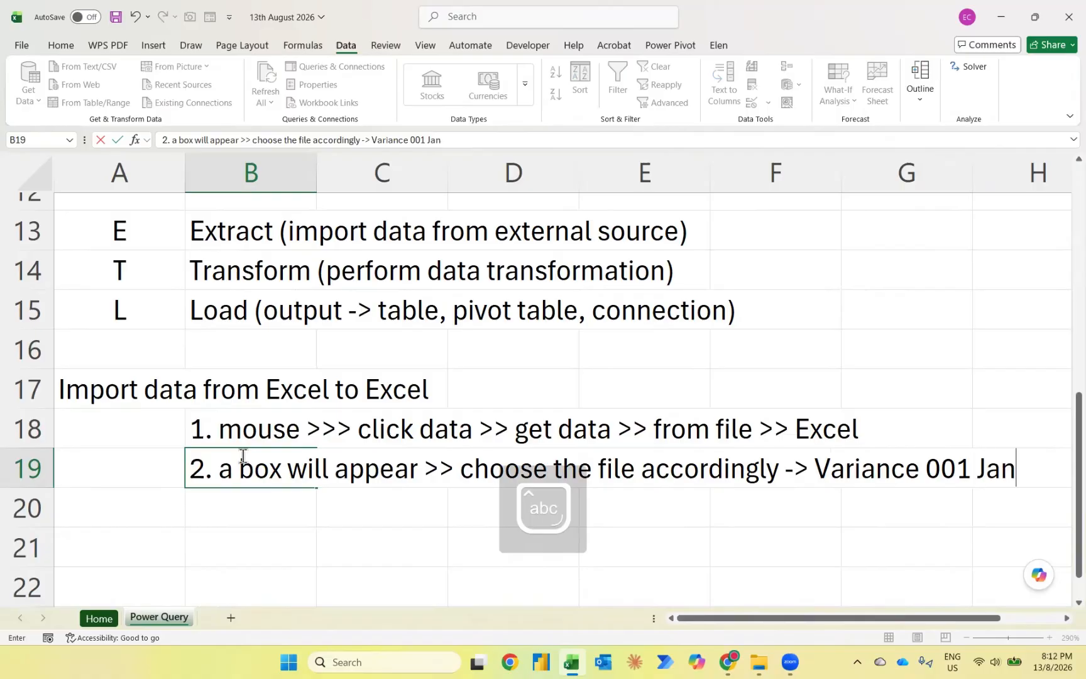
{"action": "key", "text": "Return"}
Step: Enter the third instruction in cell B20 as "3. another box will appear >> choose worksheet >> Variance"
{"action": "type", "text": "3."}
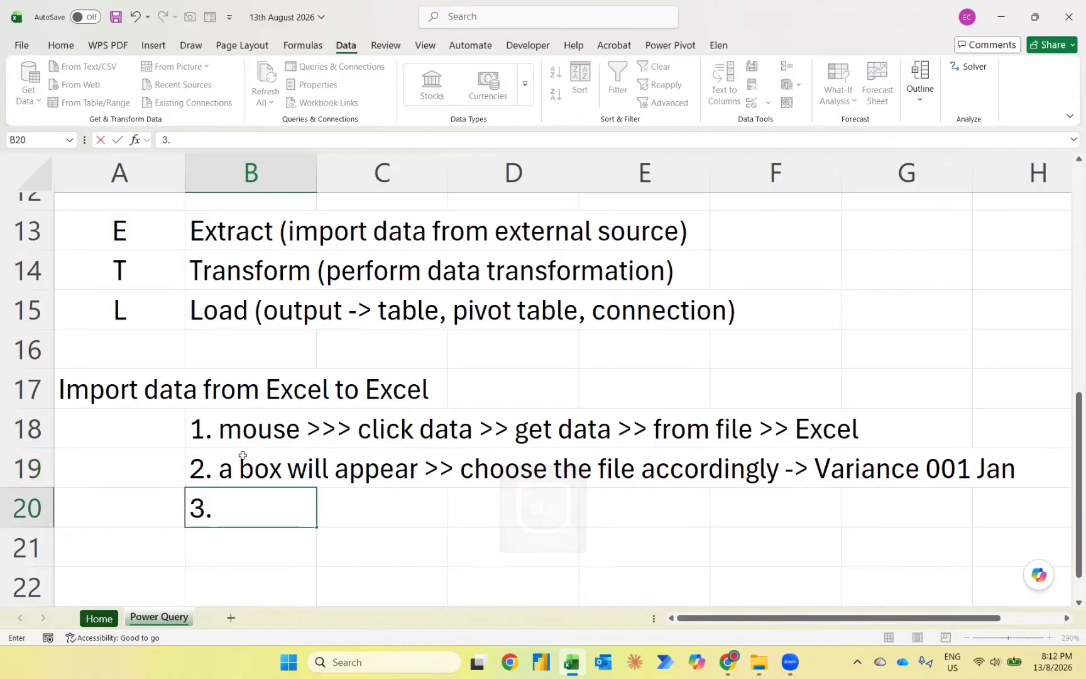
{"action": "type", "text": " another b"}
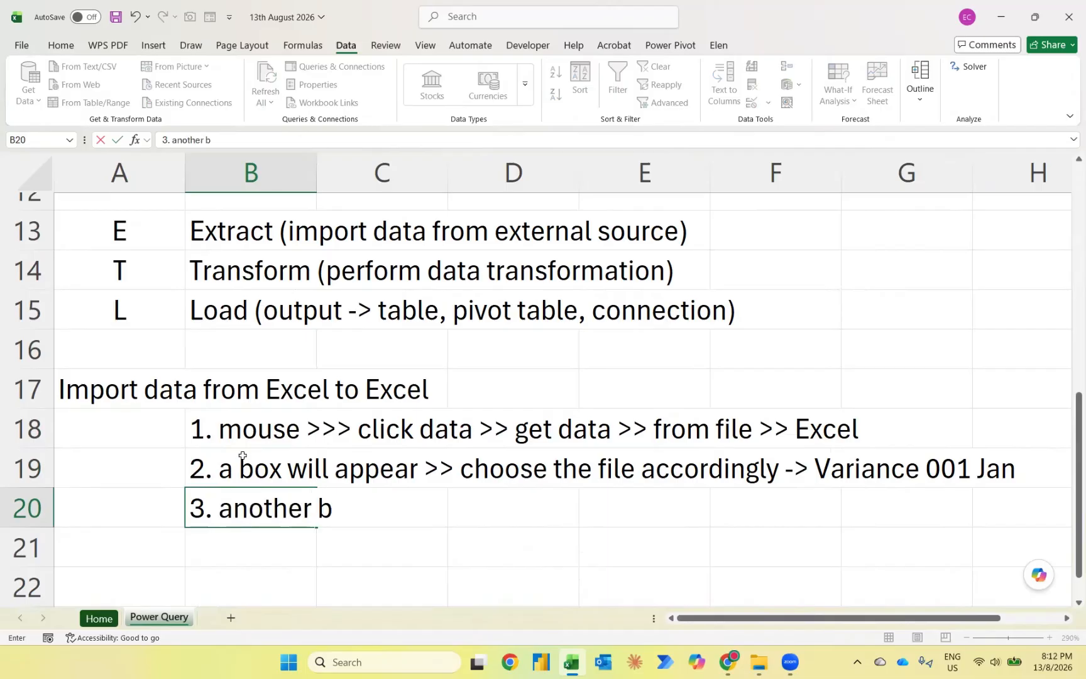
{"action": "type", "text": "ox will appear"}
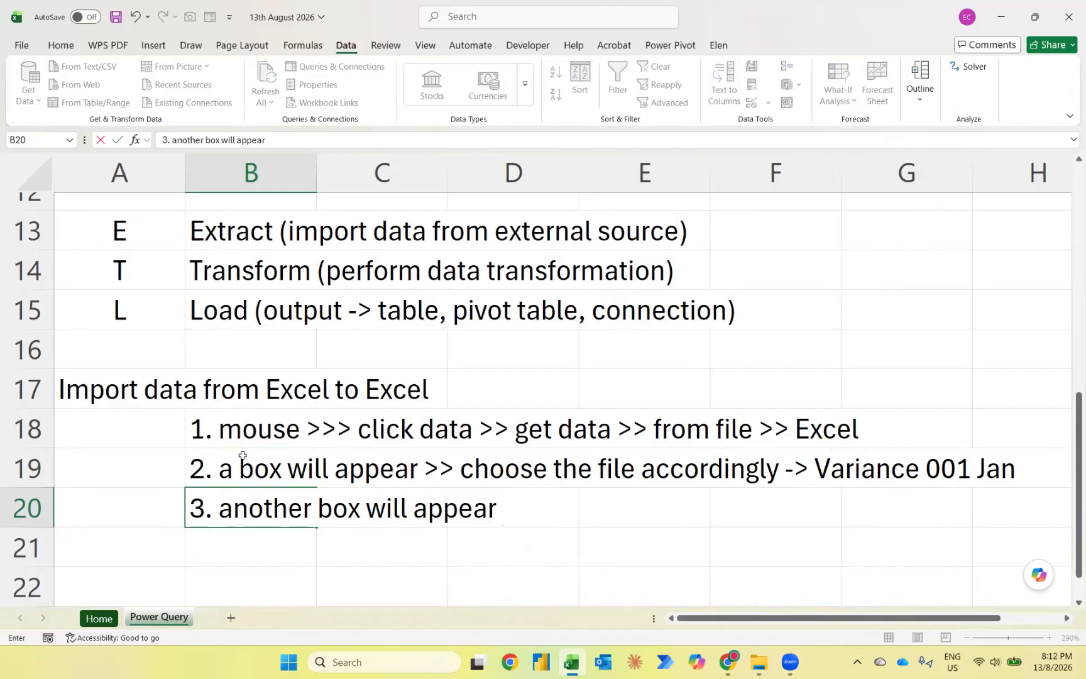
{"action": "type", "text": " >> choos"}
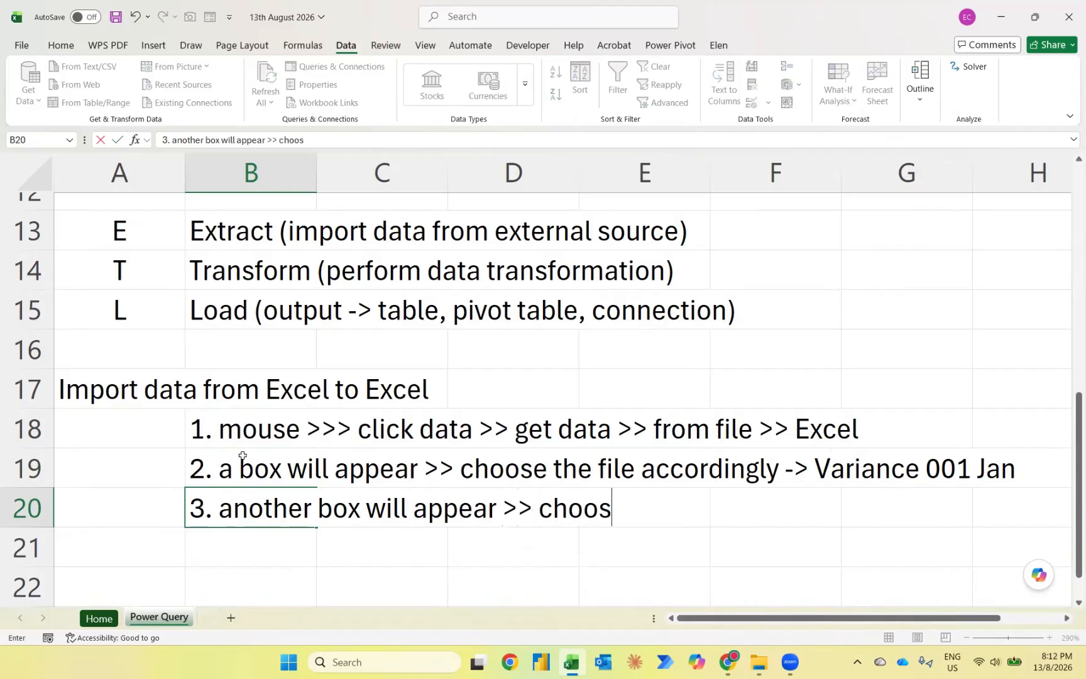
{"action": "type", "text": "e worksheet"}
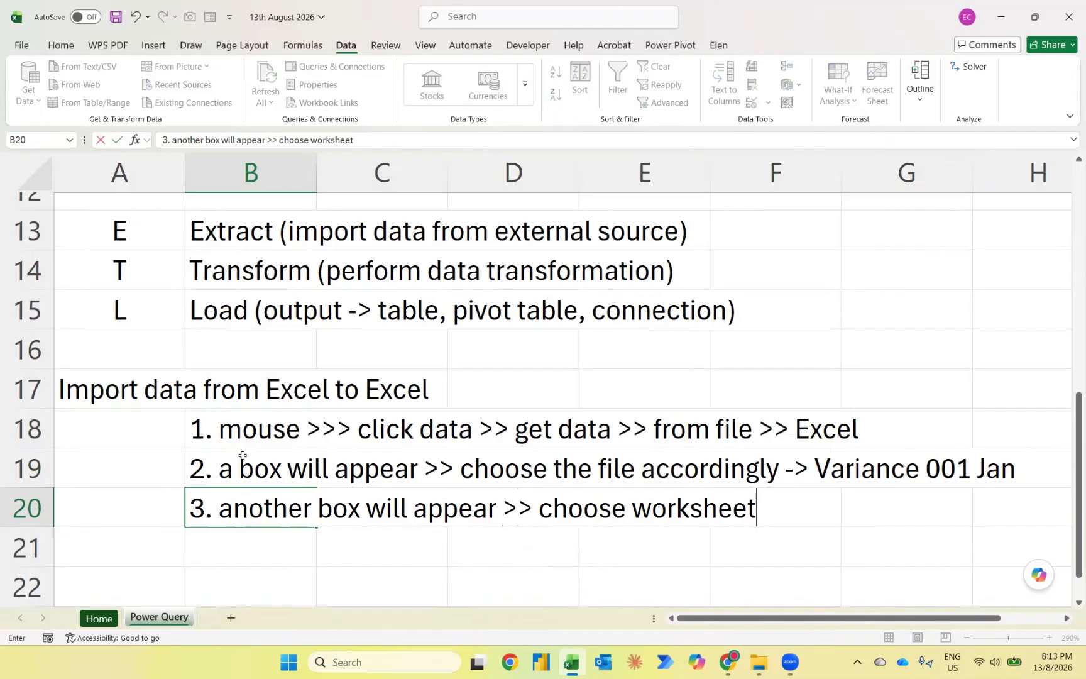
{"action": "type", "text": ">>"}
{"action": "type", "text": " Variance"}
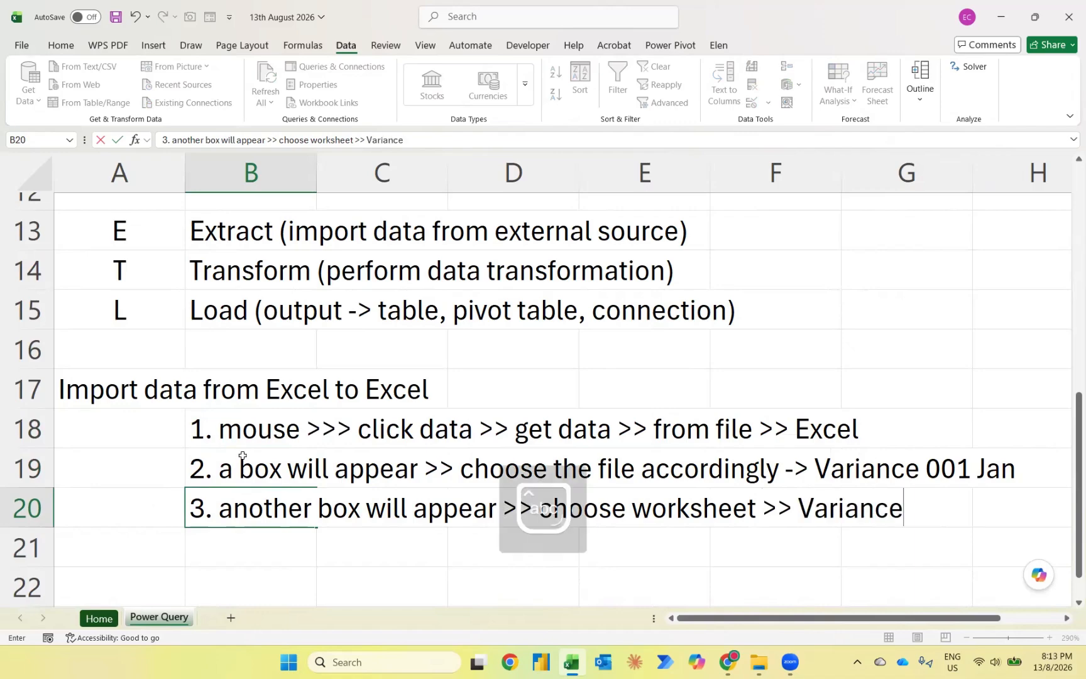
{"action": "key", "text": "Return"}
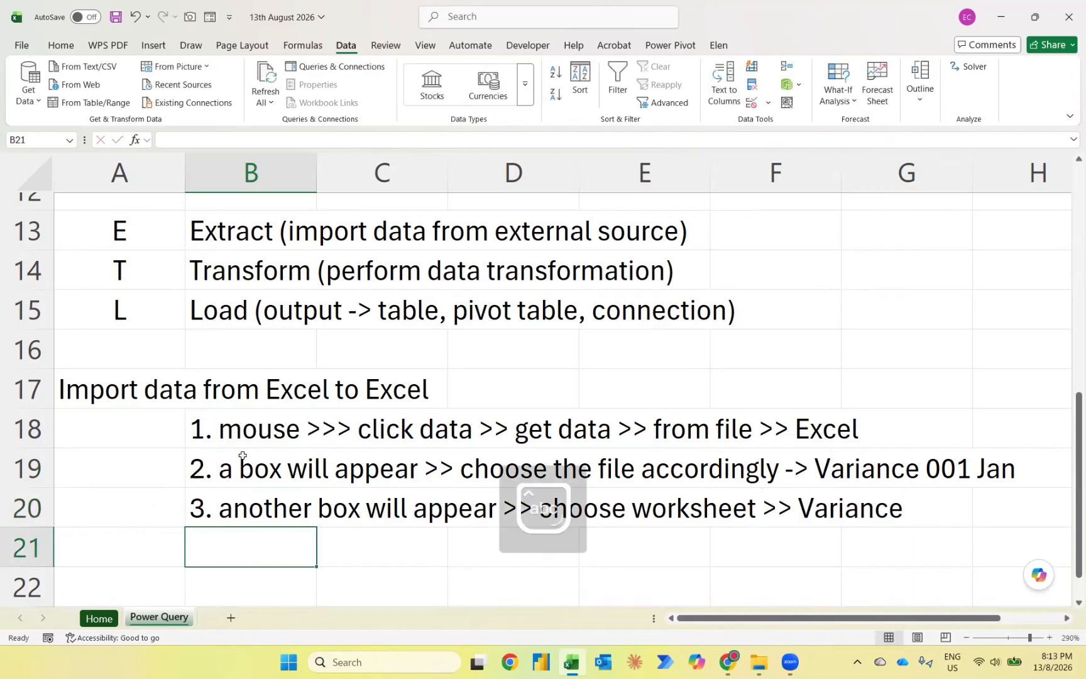
Step: Enter the fourth instruction in cell B21 as "4. load (load terus kepada table format)"
{"action": "type", "text": "4. "}
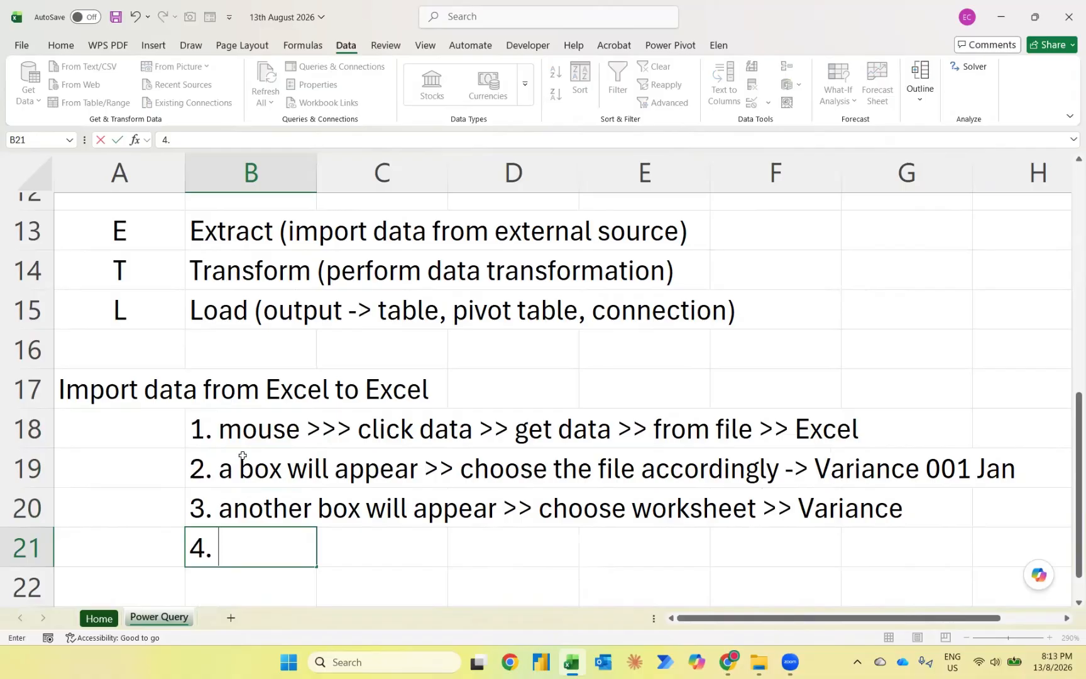
{"action": "type", "text": "load"}
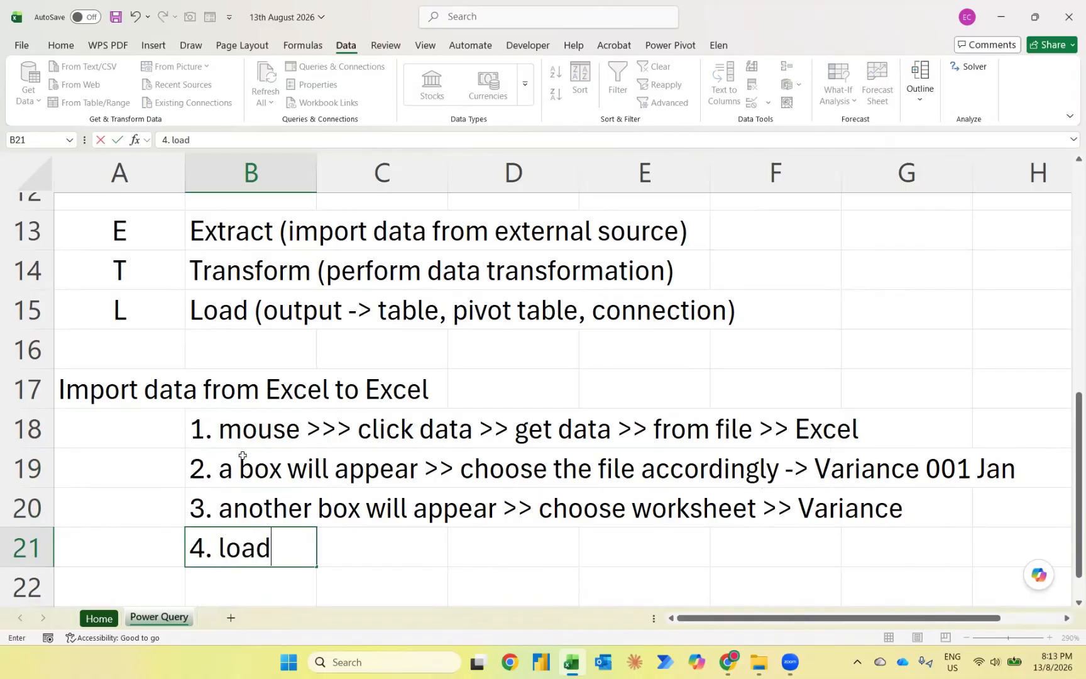
{"action": "key", "text": "Return"}
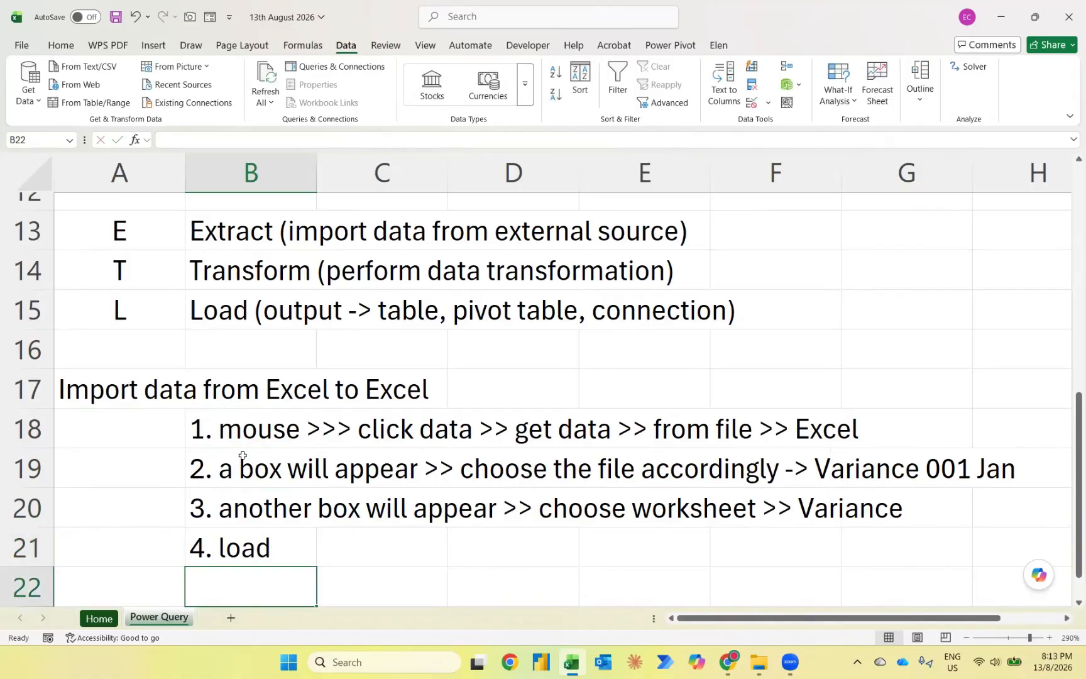
{"action": "key", "text": "Up"}
{"action": "key", "text": "F2"}
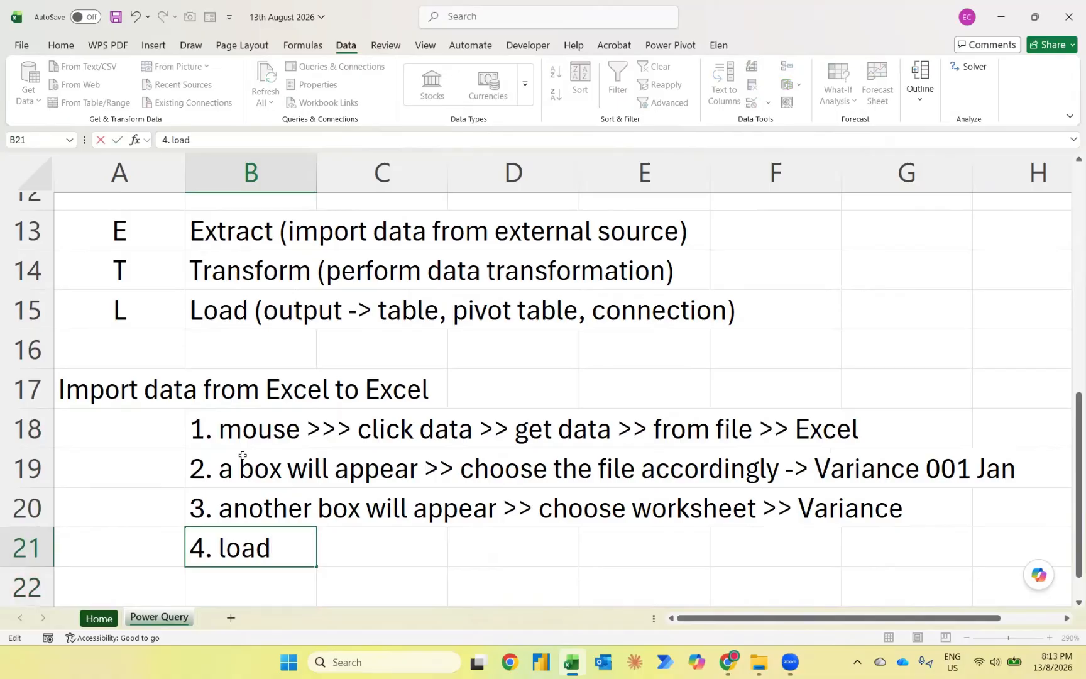
{"action": "type", "text": "(load t"}
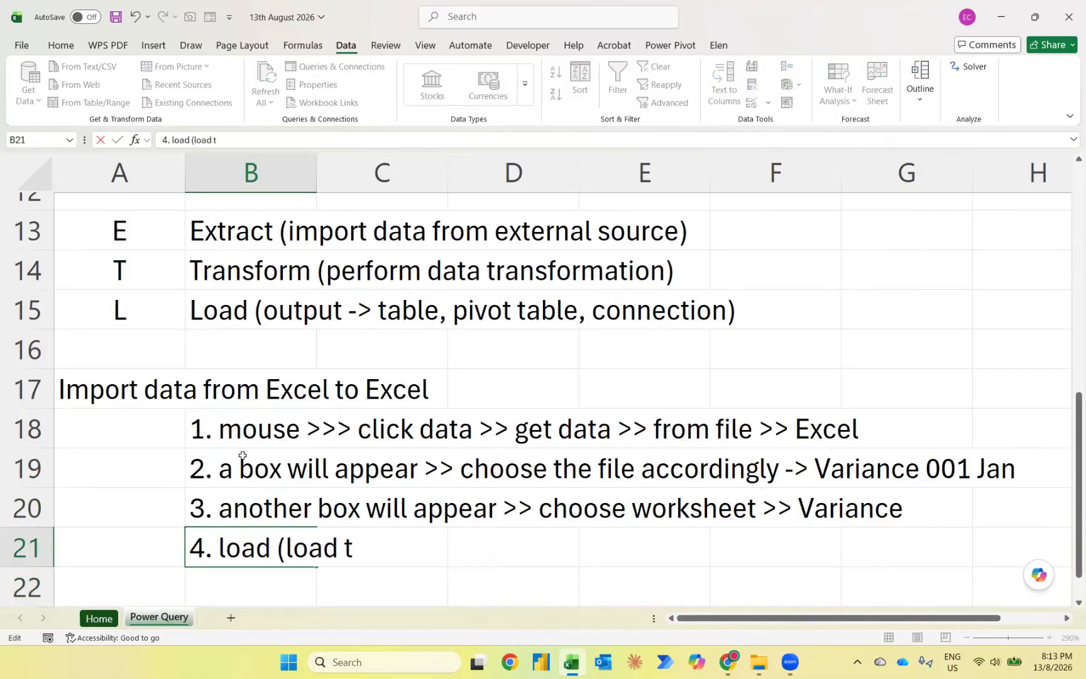
{"action": "type", "text": "erus kepada"}
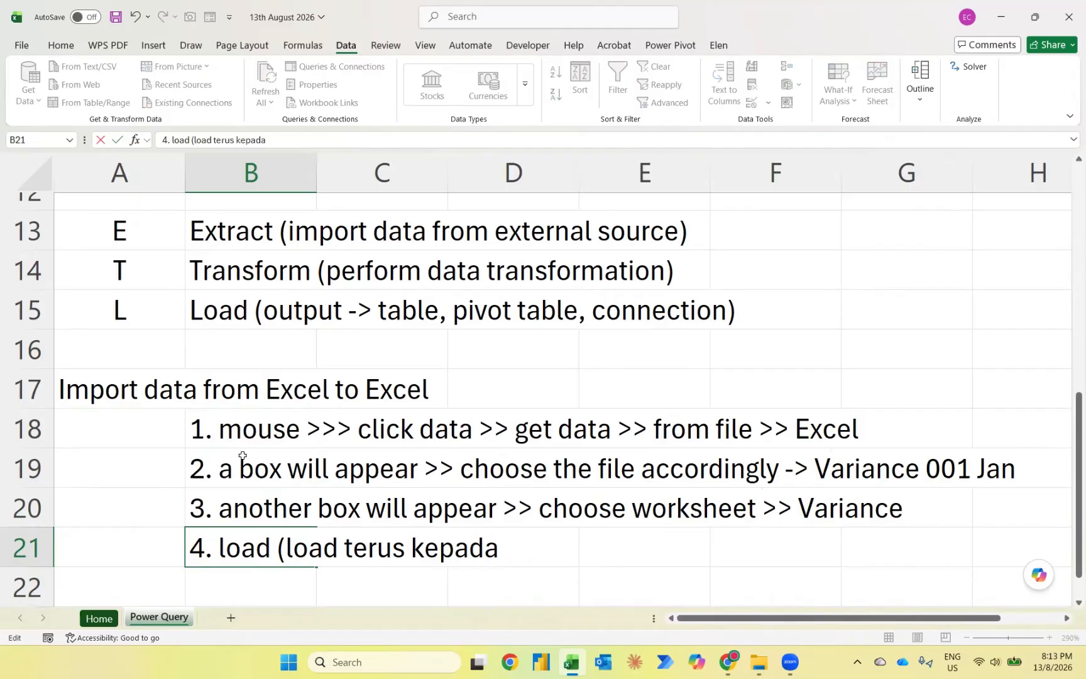
{"action": "type", "text": " table format)"}
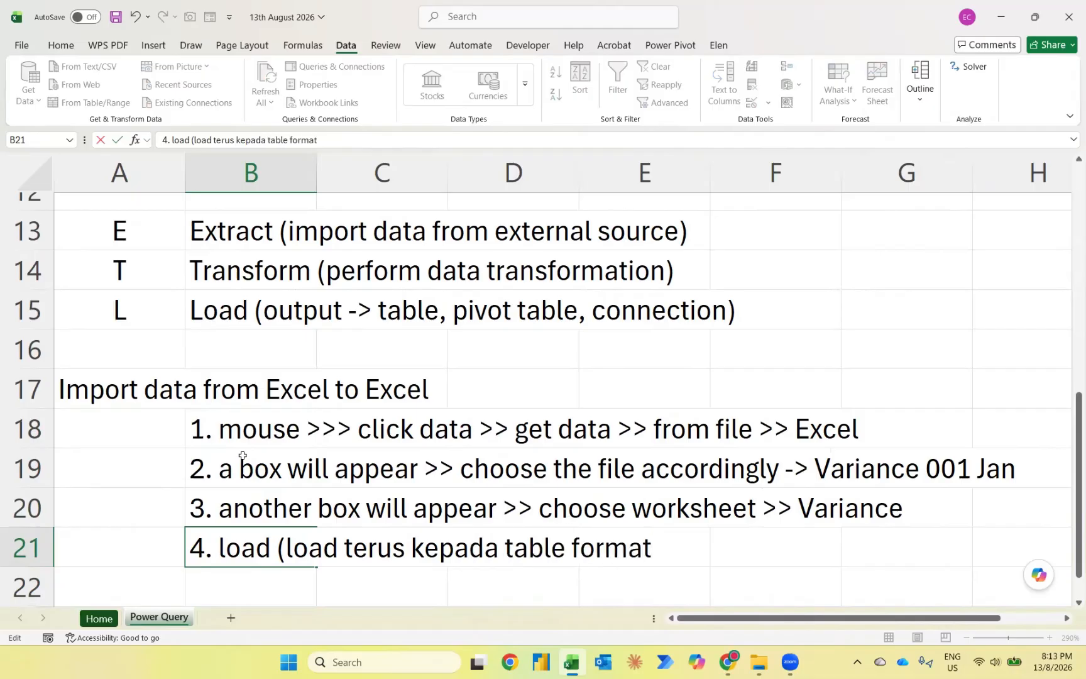
{"action": "key", "text": "Return"}
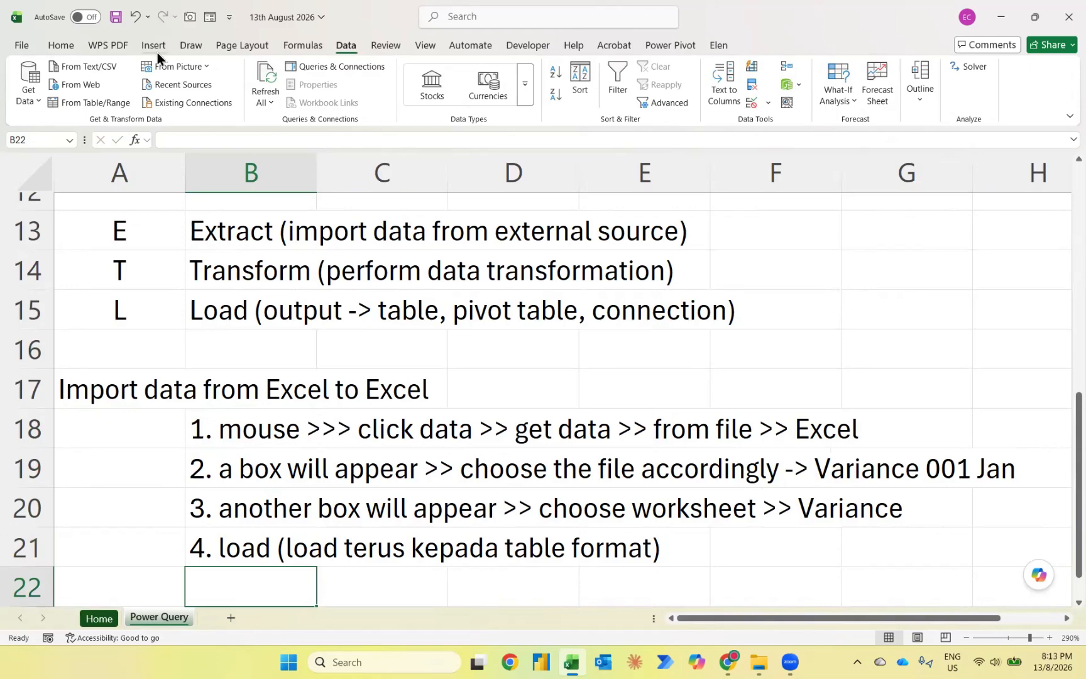
Step: Start importing external data from an Excel workbook file
{"action": "left_click", "coordinate": [35, 87]}
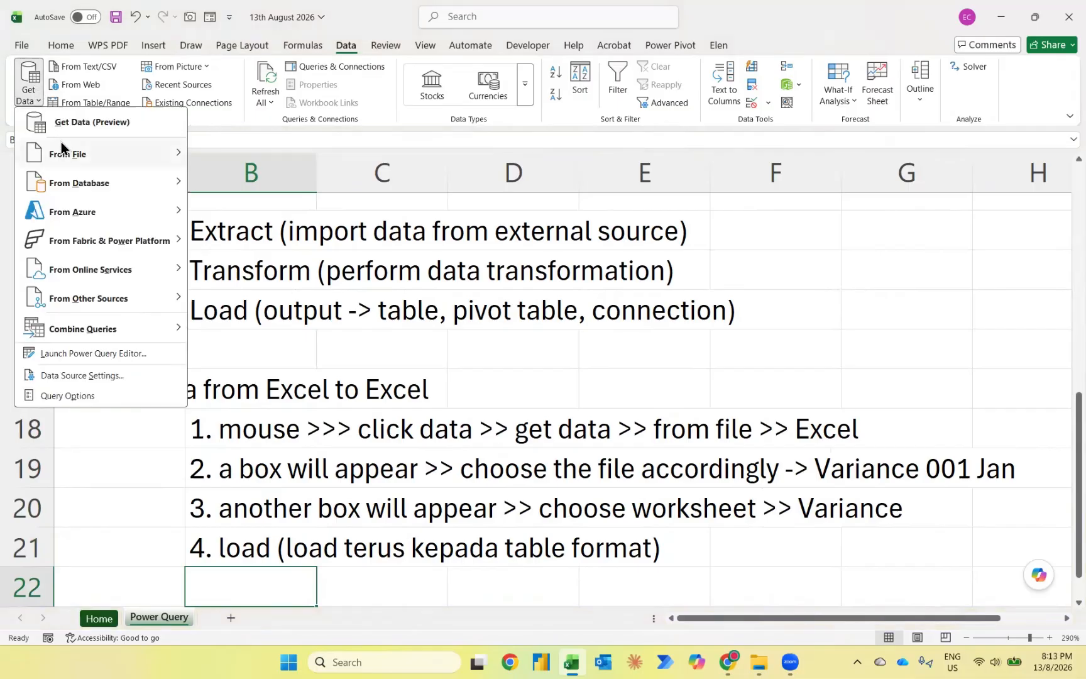
{"action": "mouse_move", "coordinate": [63, 150]}
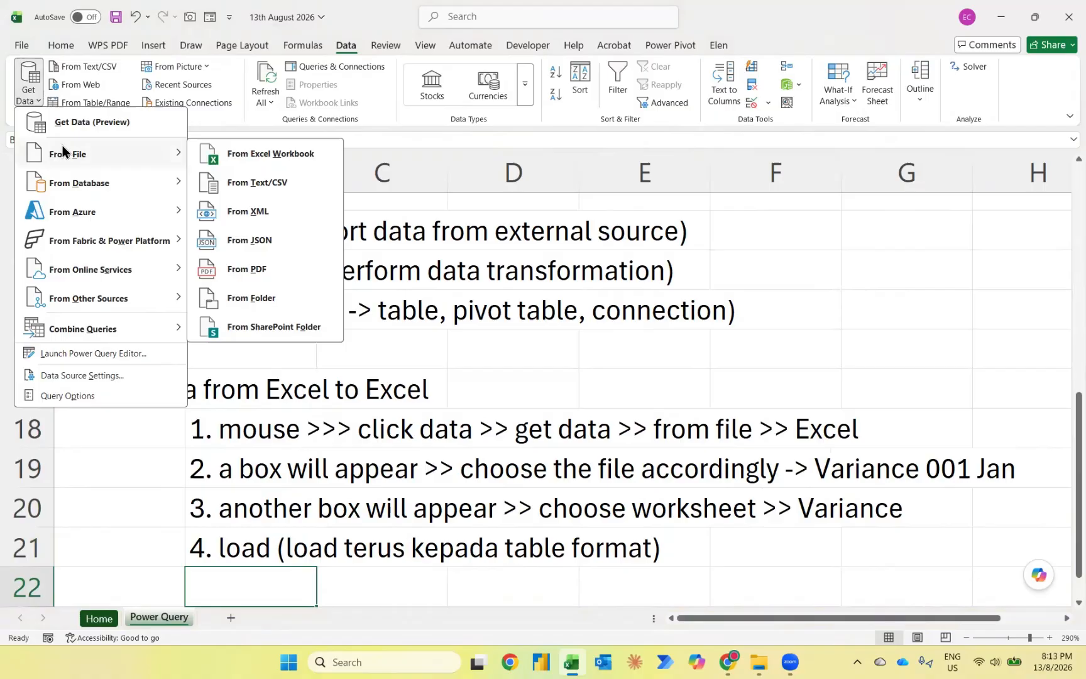
{"action": "left_click", "coordinate": [226, 153]}
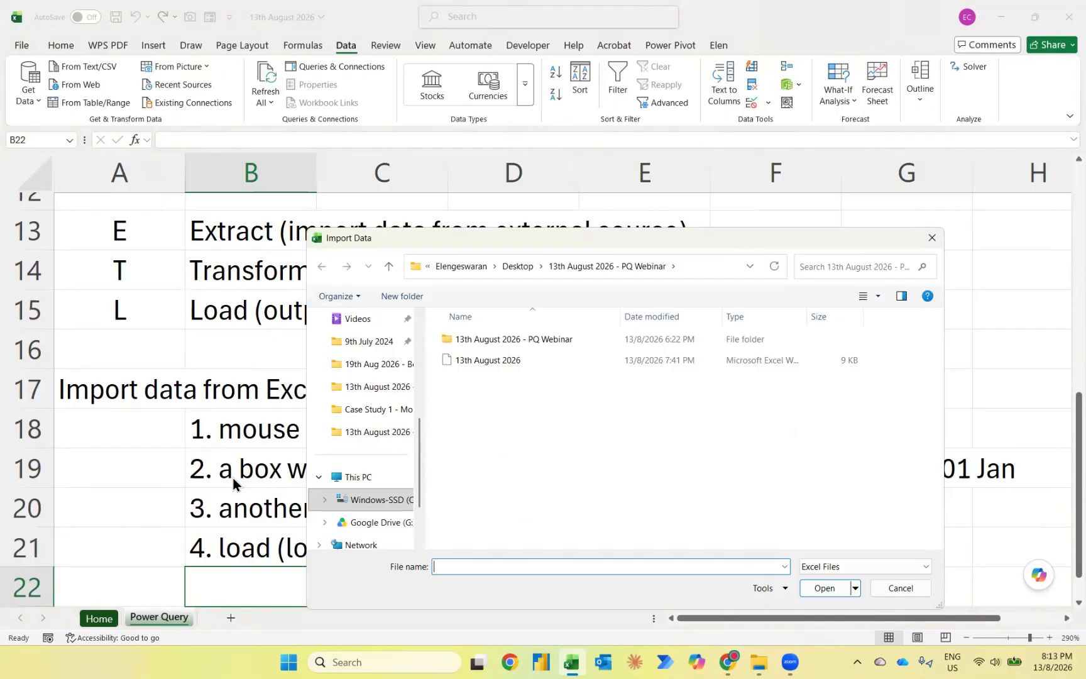
{"action": "left_click", "coordinate": [358, 393]}
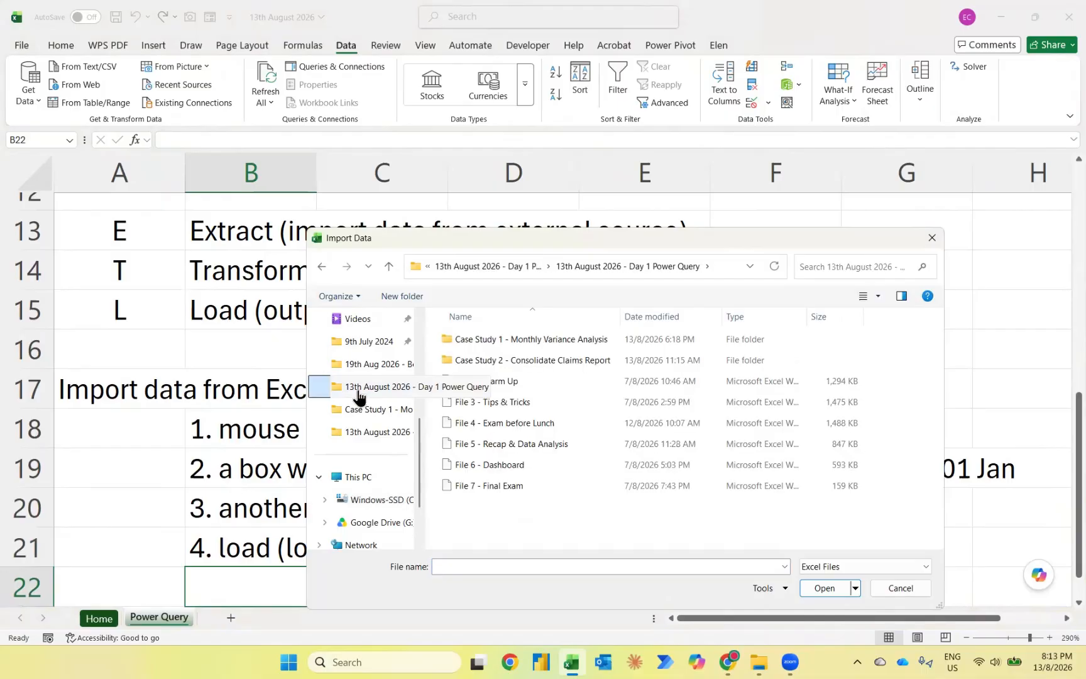
{"action": "scroll", "coordinate": [354, 372], "scroll_direction": "up", "scroll_amount": 1}
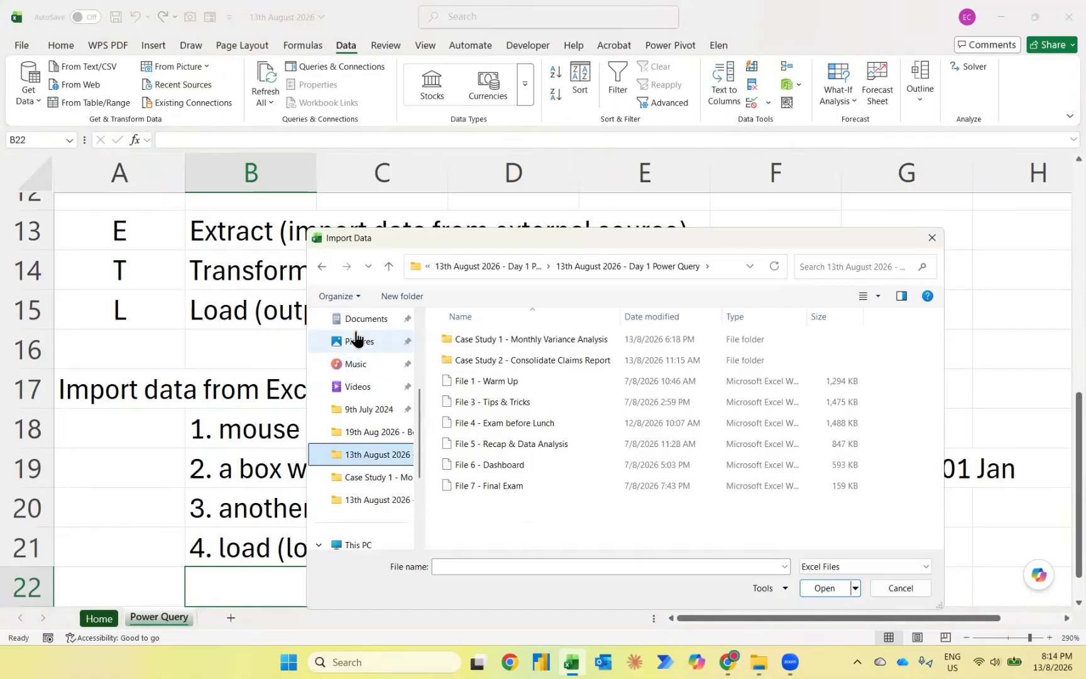
{"action": "left_click", "coordinate": [356, 341]}
Step: Browse to the Desktop folder "13th August 2026 - PQ Webinar" and open its subfolder of the same name
{"action": "scroll", "coordinate": [355, 338], "scroll_direction": "up", "scroll_amount": 1}
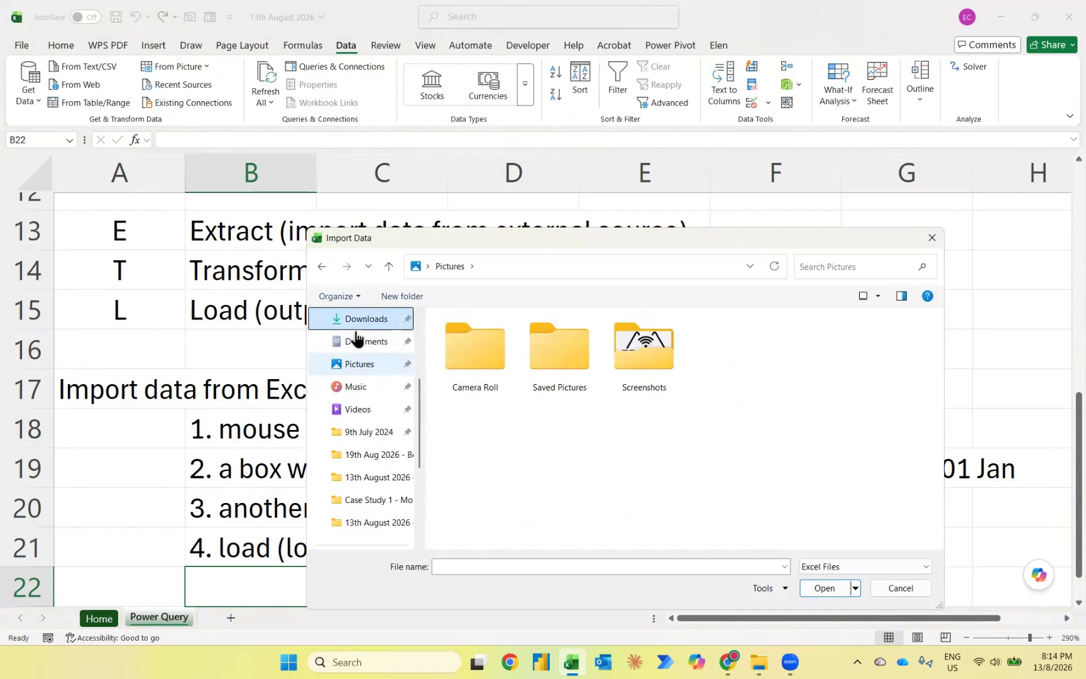
{"action": "scroll", "coordinate": [356, 338], "scroll_direction": "up", "scroll_amount": 1}
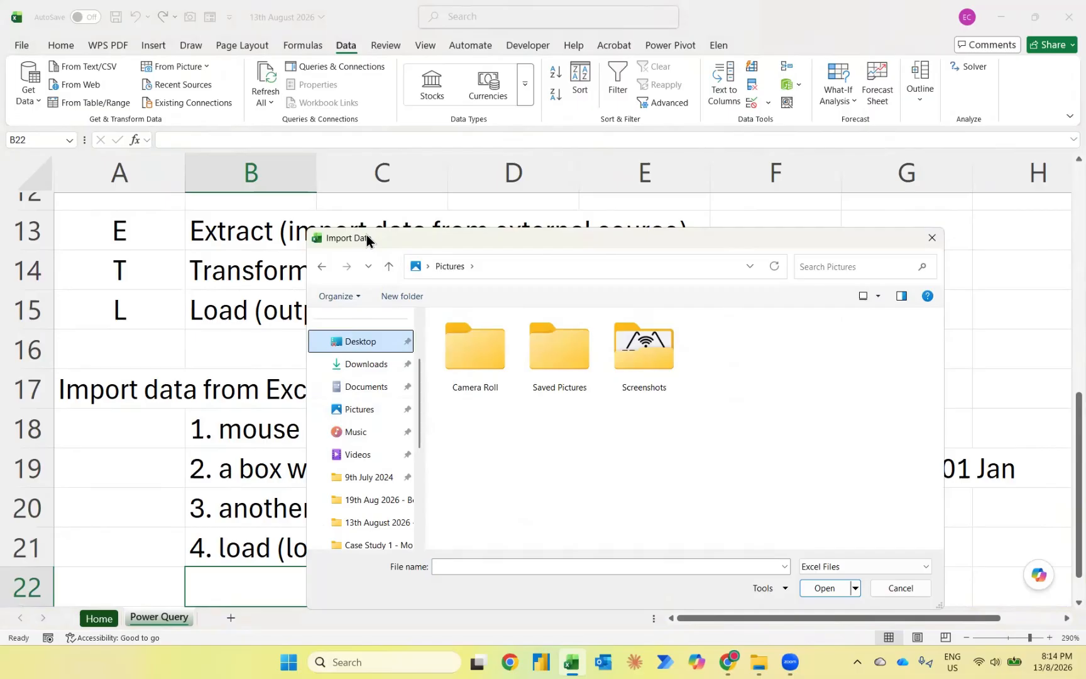
{"action": "left_click_drag", "start_coordinate": [366, 235], "coordinate": [226, 197]}
{"action": "left_click", "coordinate": [225, 304]}
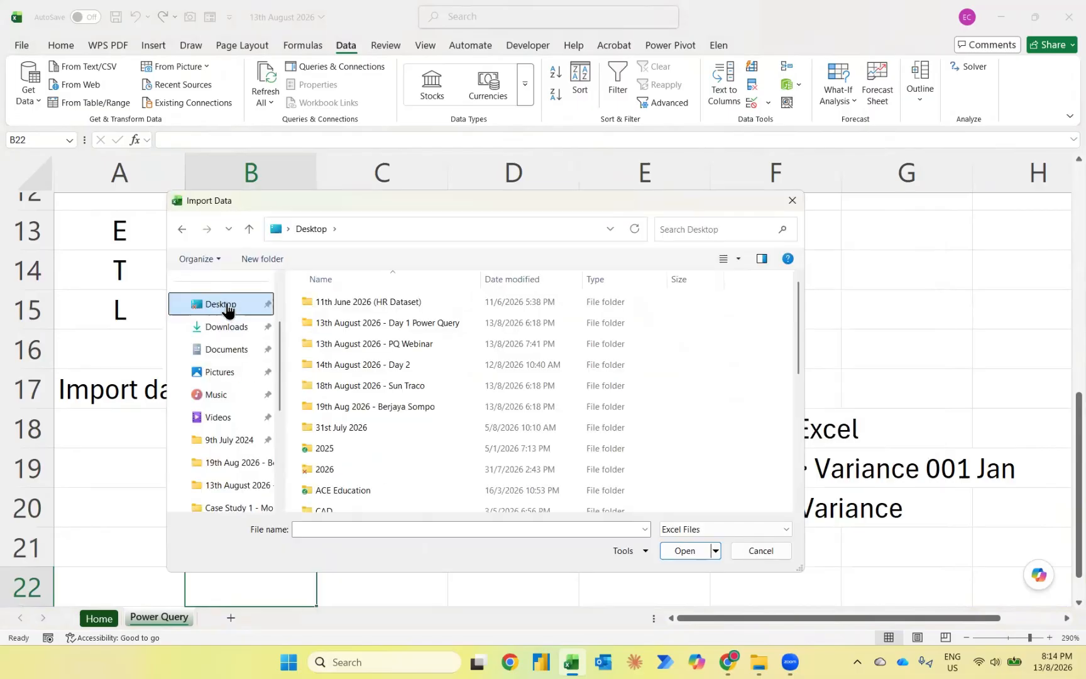
{"action": "double_click", "coordinate": [330, 345]}
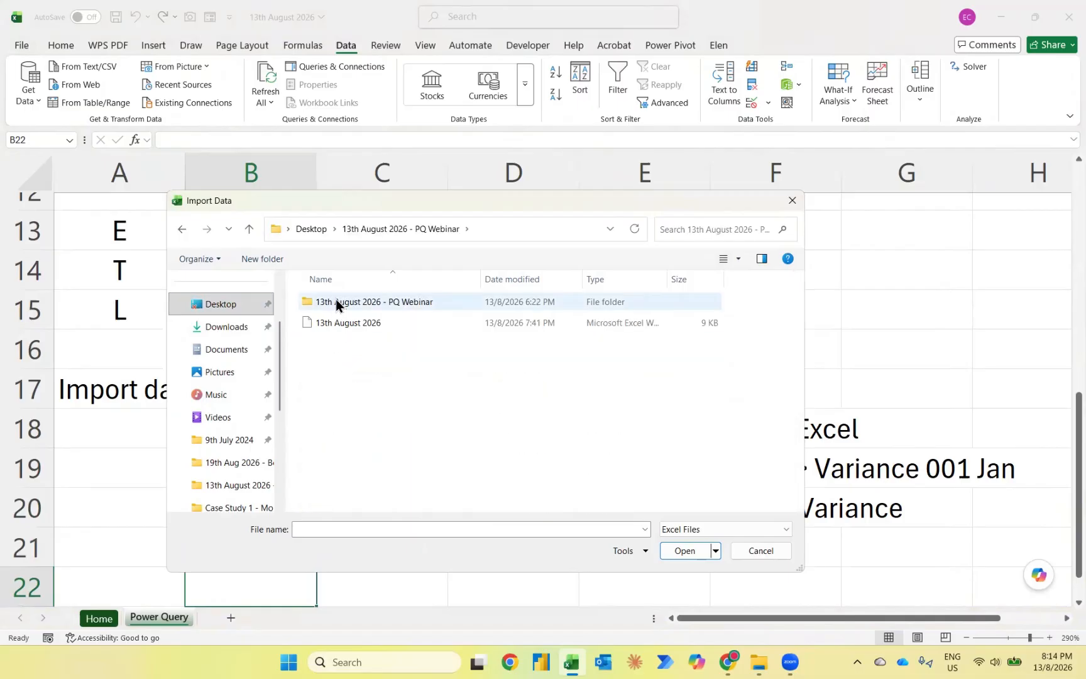
{"action": "double_click", "coordinate": [337, 300]}
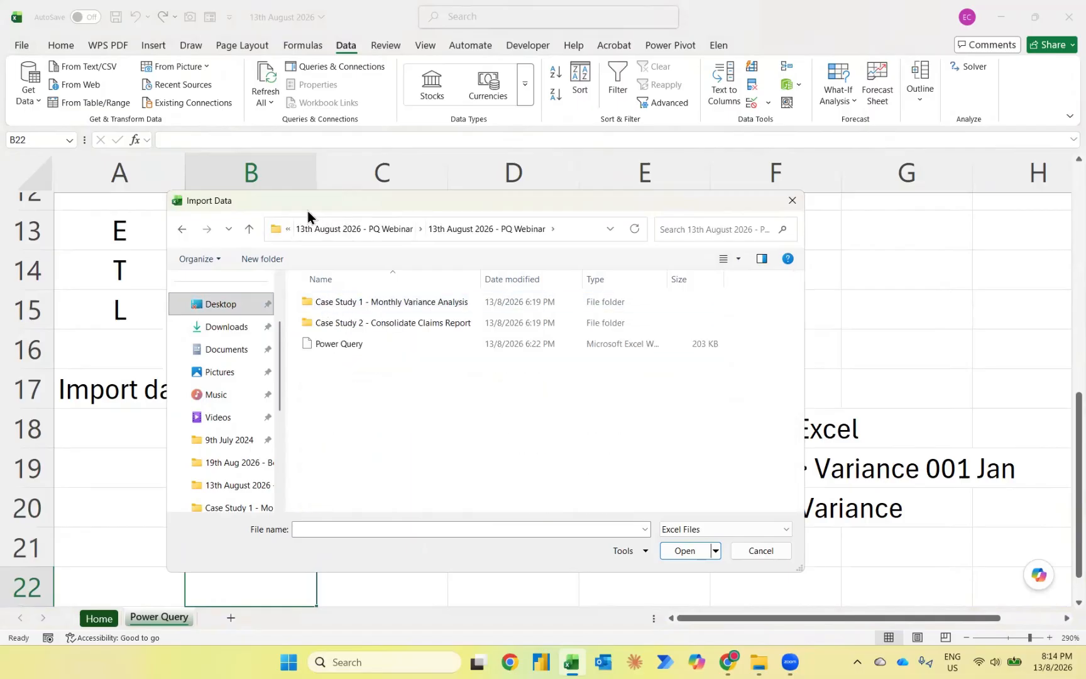
Step: Import the workbook "Variance Report - 001 - January 2023" from the "Case Study 1 - Monthly Variance Analysis" folder
{"action": "left_click_drag", "start_coordinate": [307, 214], "coordinate": [465, 217]}
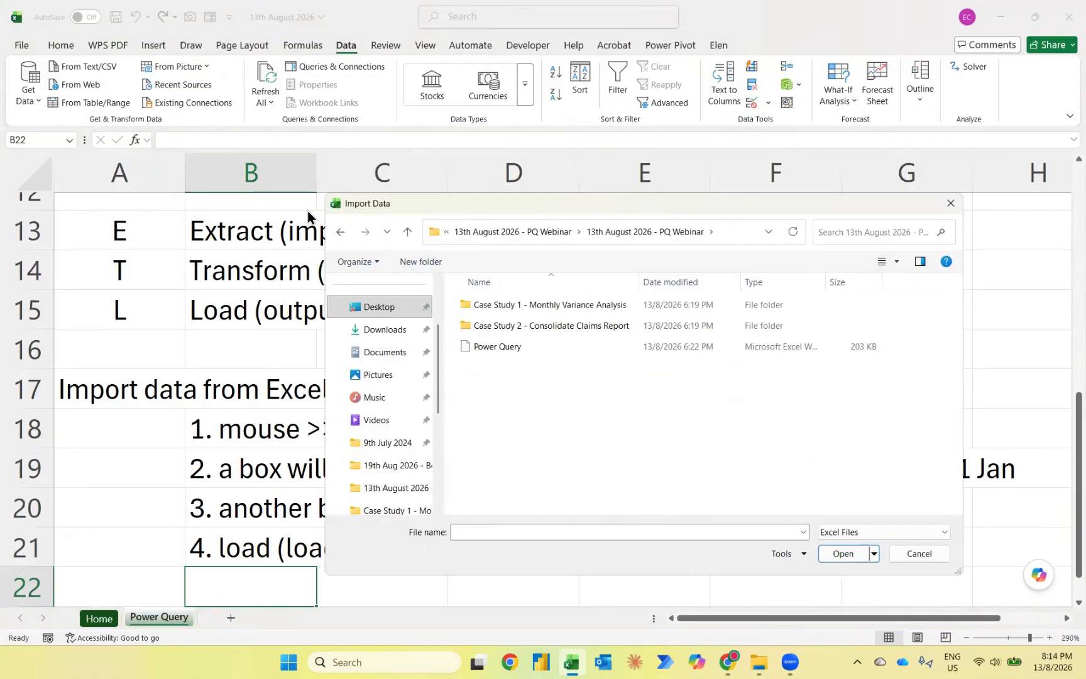
{"action": "left_click_drag", "start_coordinate": [394, 203], "coordinate": [238, 192]}
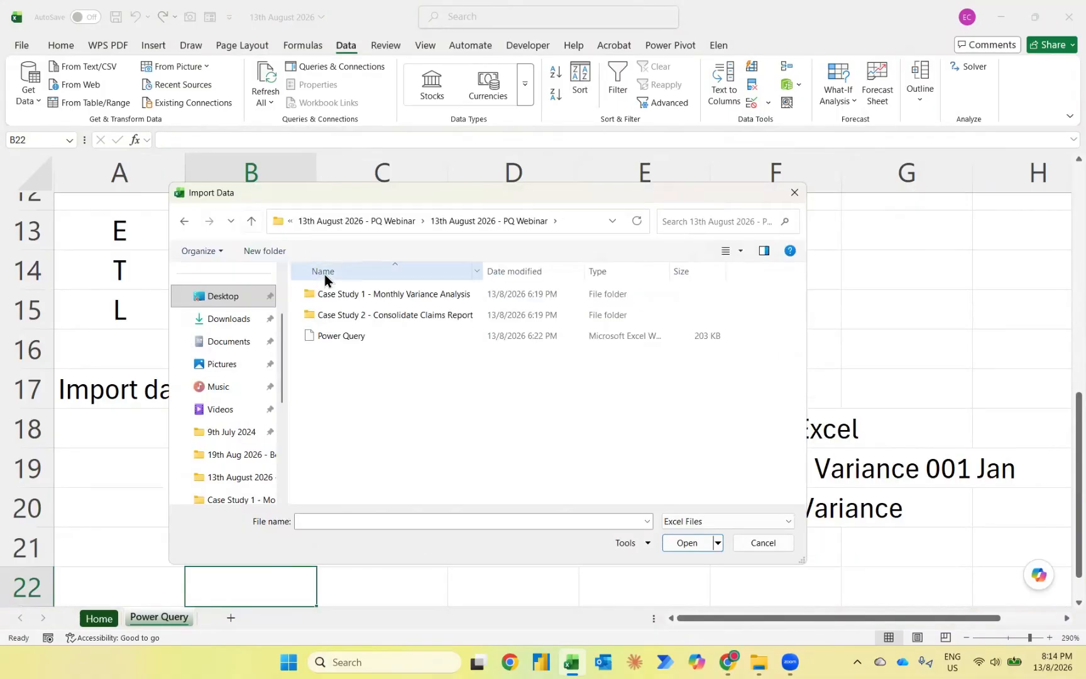
{"action": "double_click", "coordinate": [329, 293]}
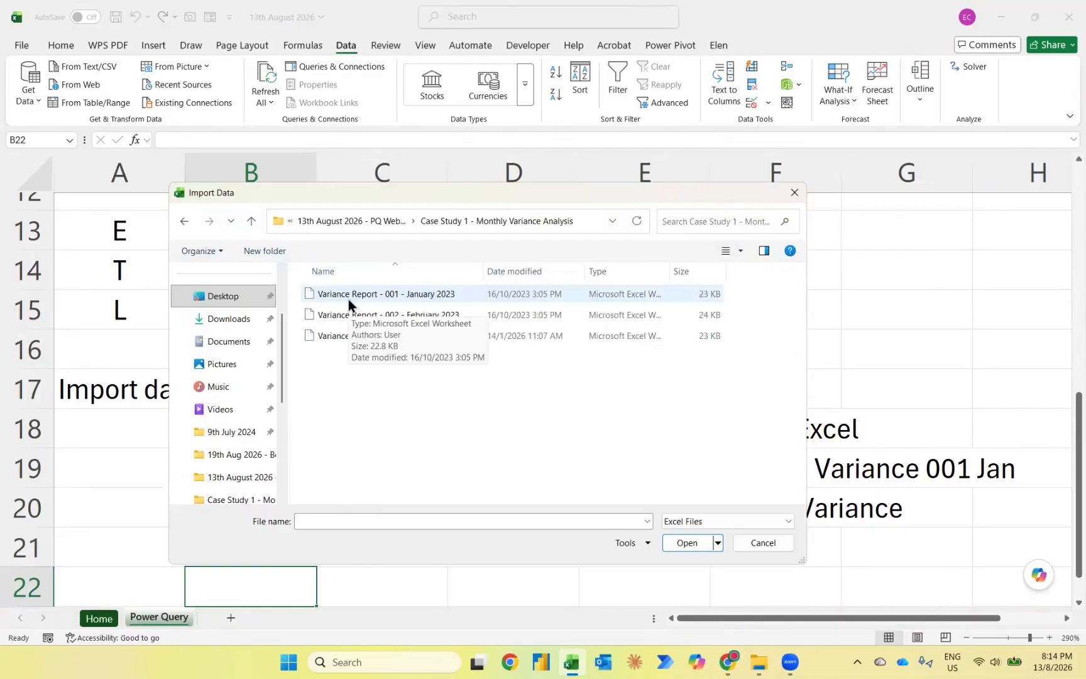
{"action": "left_click", "coordinate": [348, 299]}
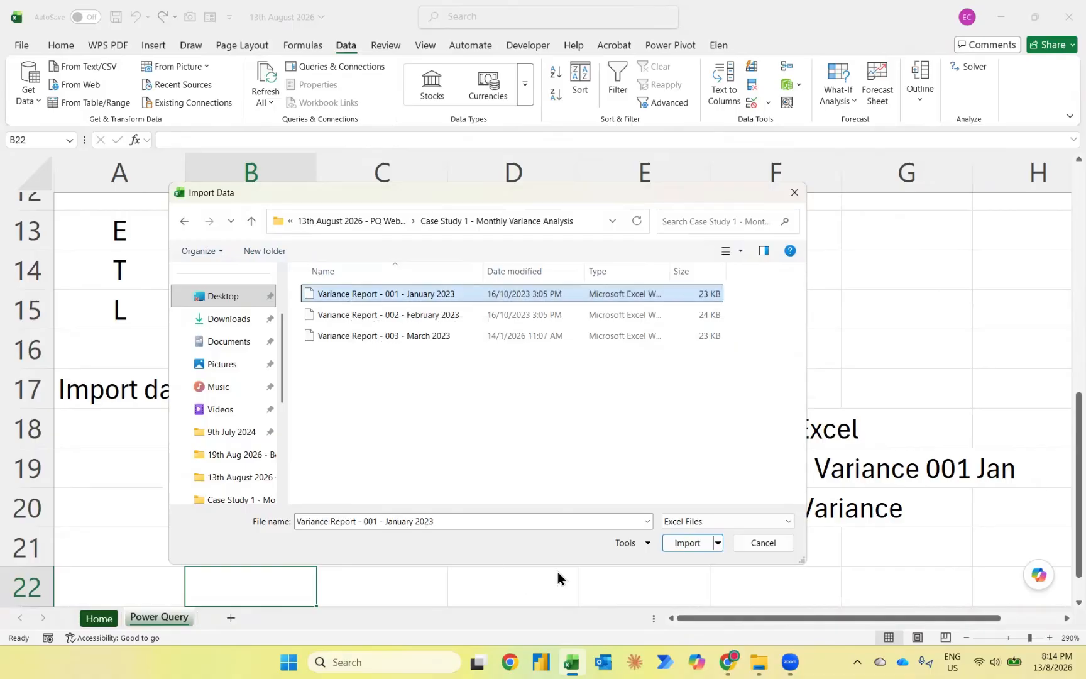
{"action": "left_click", "coordinate": [675, 542]}
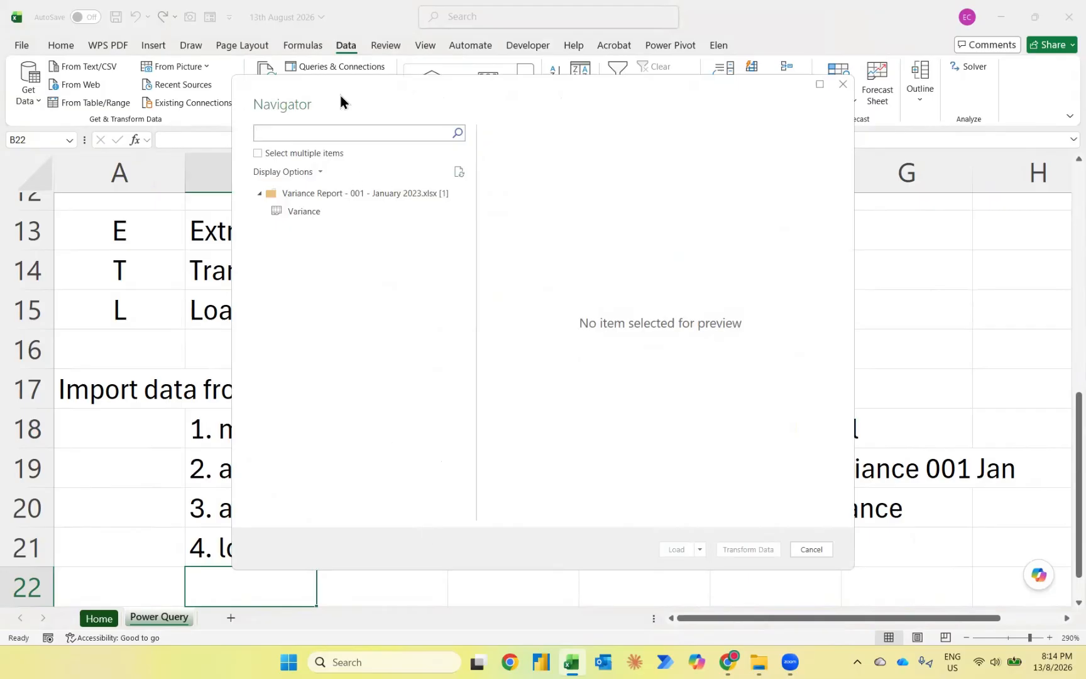
Step: Select the Variance worksheet of the January 2023 report for preview in the Navigator
{"action": "left_click_drag", "start_coordinate": [340, 96], "coordinate": [335, 564]}
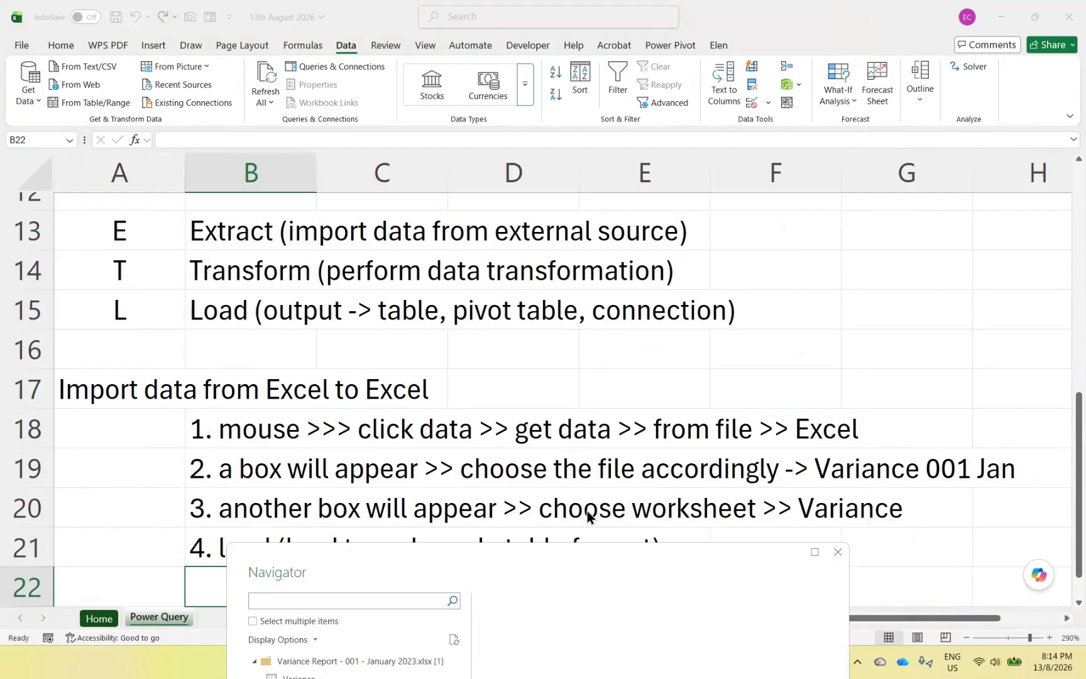
{"action": "left_click_drag", "start_coordinate": [411, 565], "coordinate": [338, 136]}
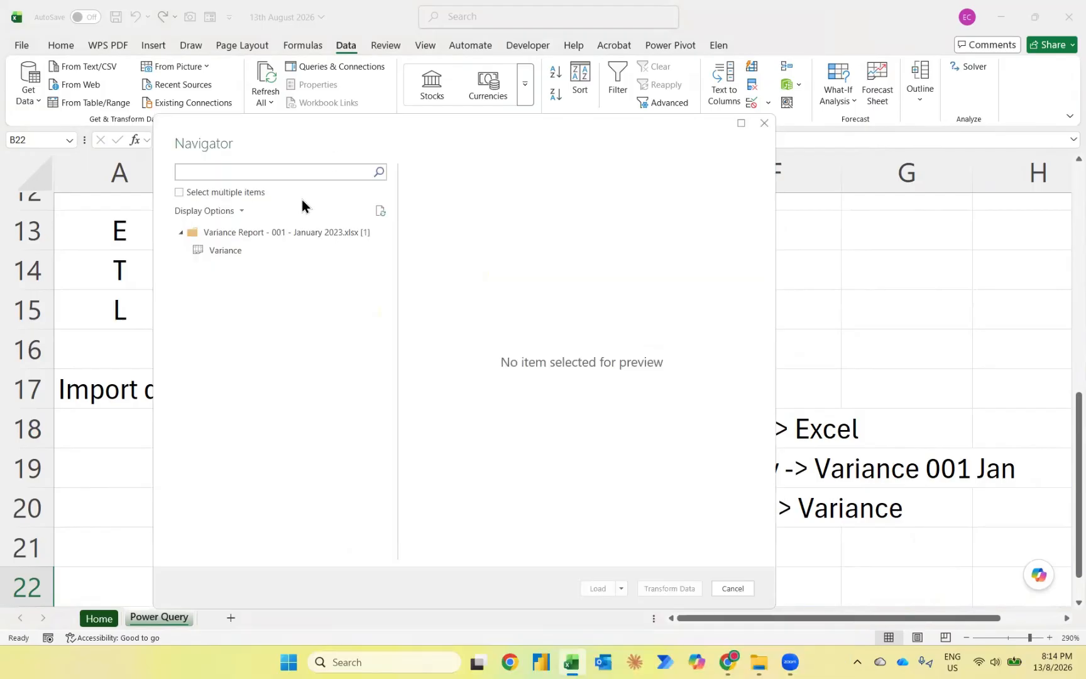
{"action": "left_click", "coordinate": [228, 250]}
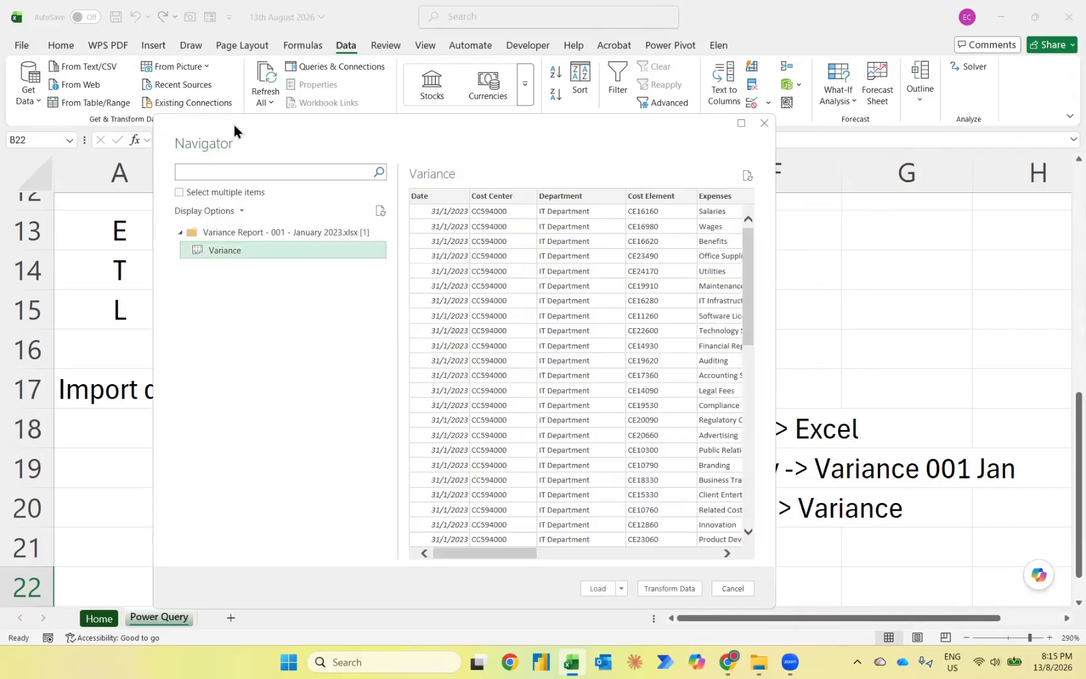
Step: Load the Variance data directly into the workbook as a table
{"action": "left_click_drag", "start_coordinate": [235, 124], "coordinate": [242, 563]}
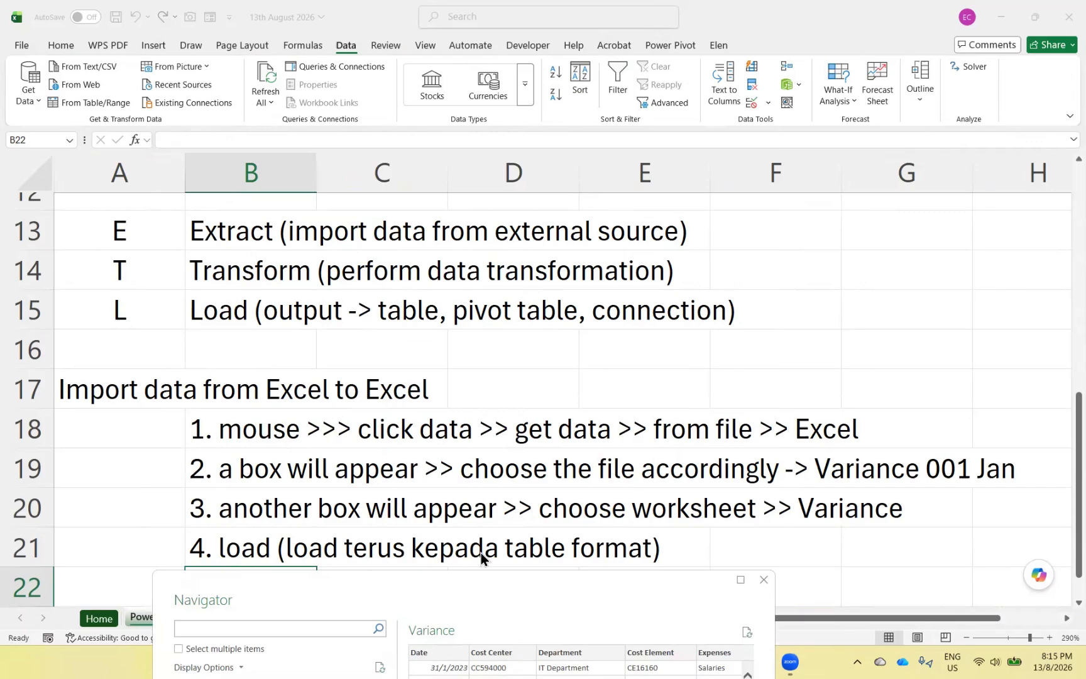
{"action": "left_click_drag", "start_coordinate": [372, 582], "coordinate": [303, 146]}
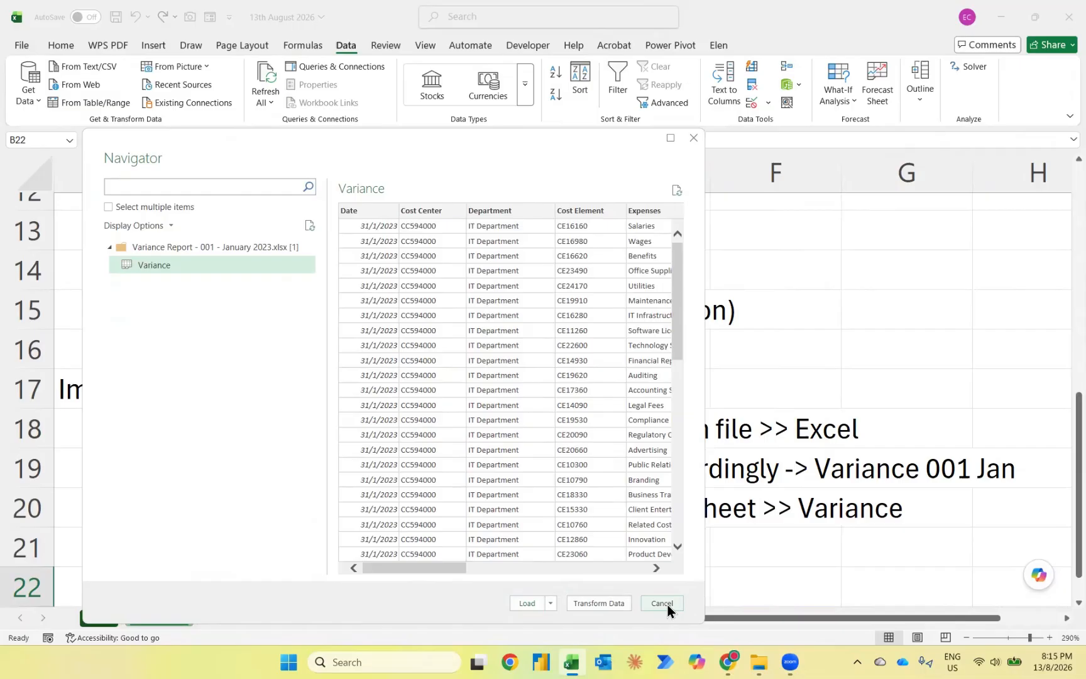
{"action": "left_click", "coordinate": [551, 603]}
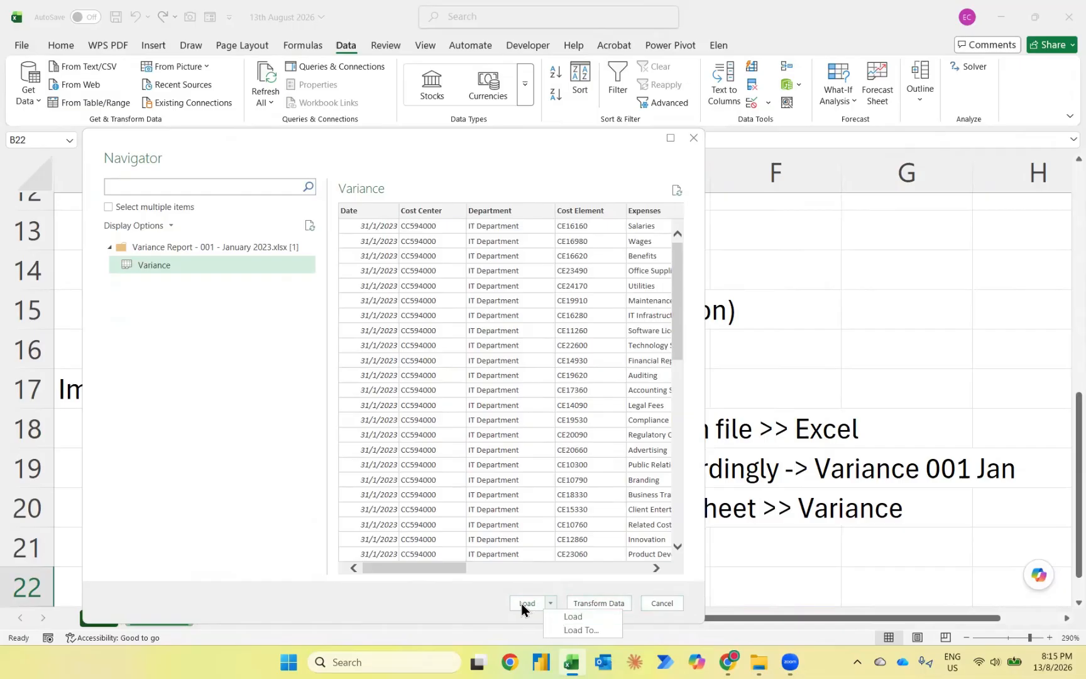
{"action": "left_click", "coordinate": [490, 598]}
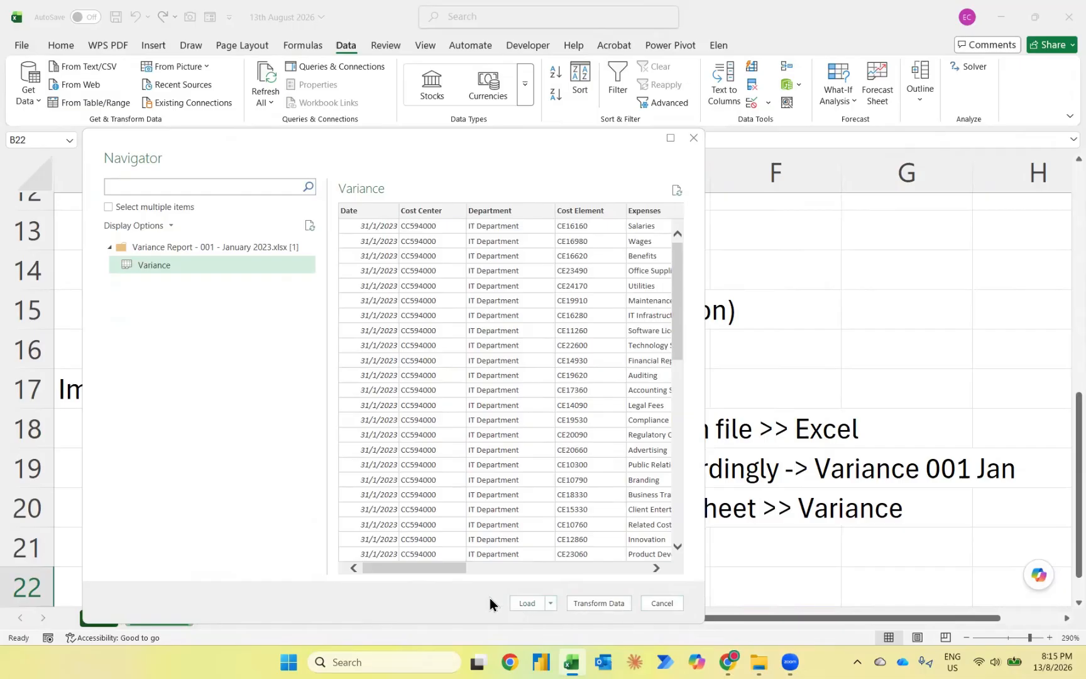
{"action": "left_click", "coordinate": [528, 603]}
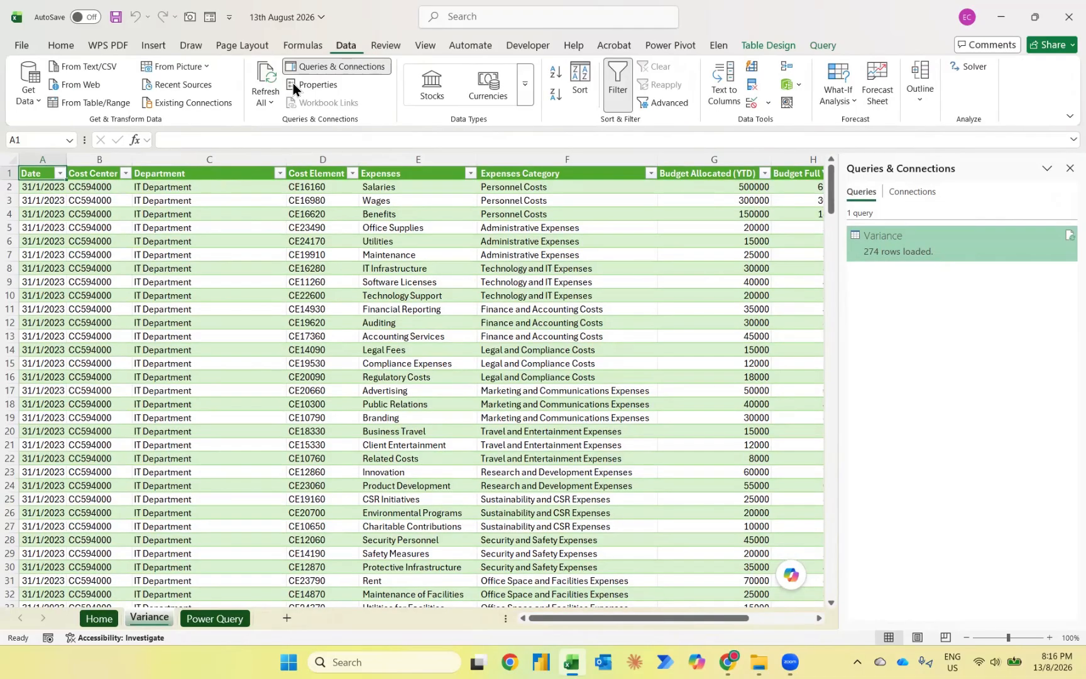
Step: Enter the heading "change data source" in cell A23 of the Power Query sheet
{"action": "left_click", "coordinate": [34, 102]}
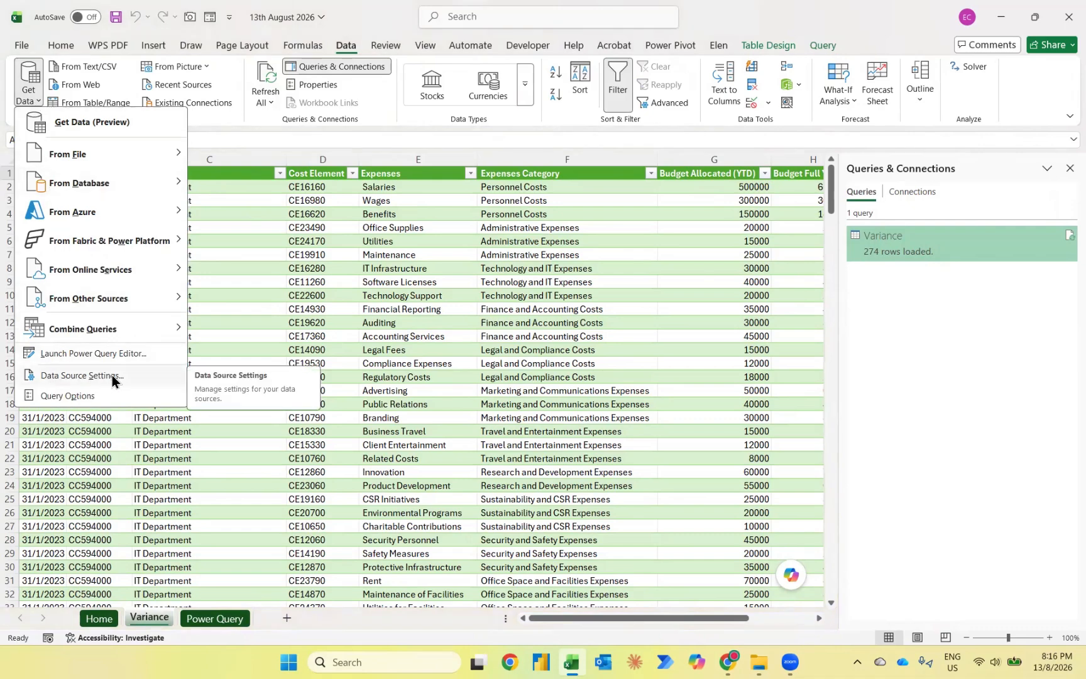
{"action": "left_click", "coordinate": [194, 626]}
{"action": "left_click", "coordinate": [194, 626]}
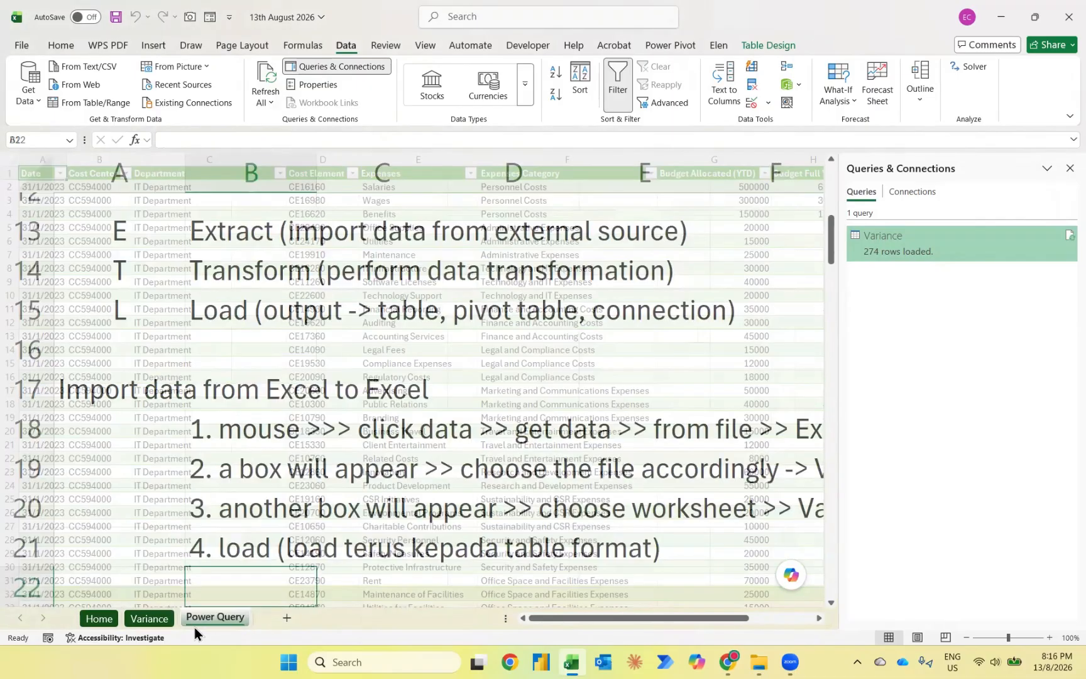
{"action": "scroll", "coordinate": [157, 419], "scroll_direction": "down", "scroll_amount": 2}
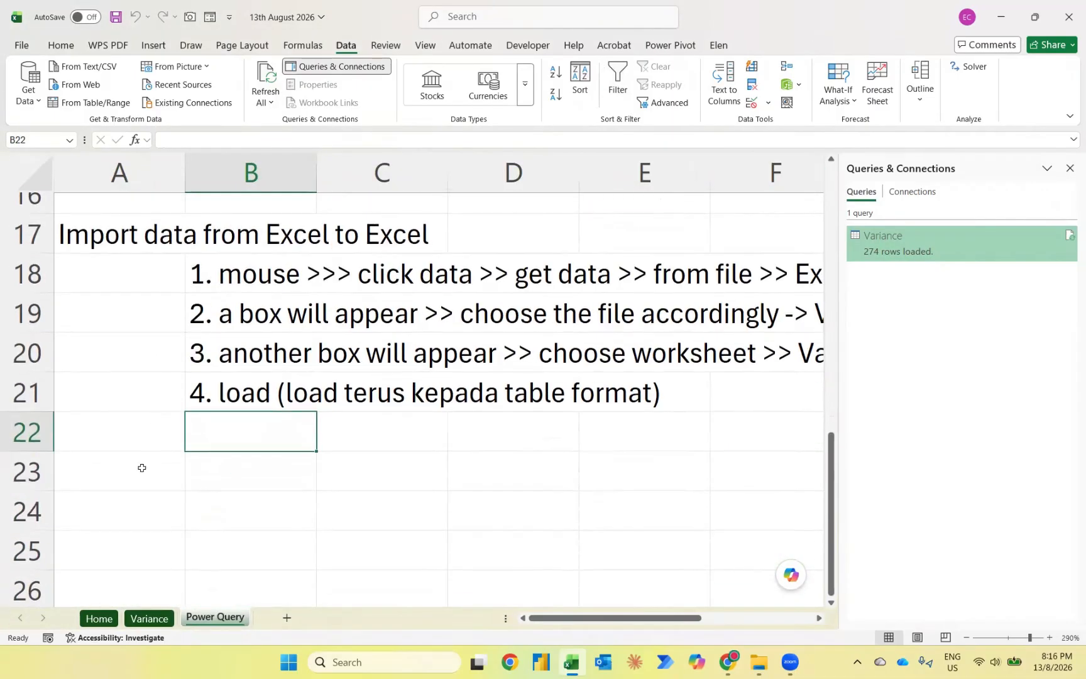
{"action": "left_click", "coordinate": [142, 468]}
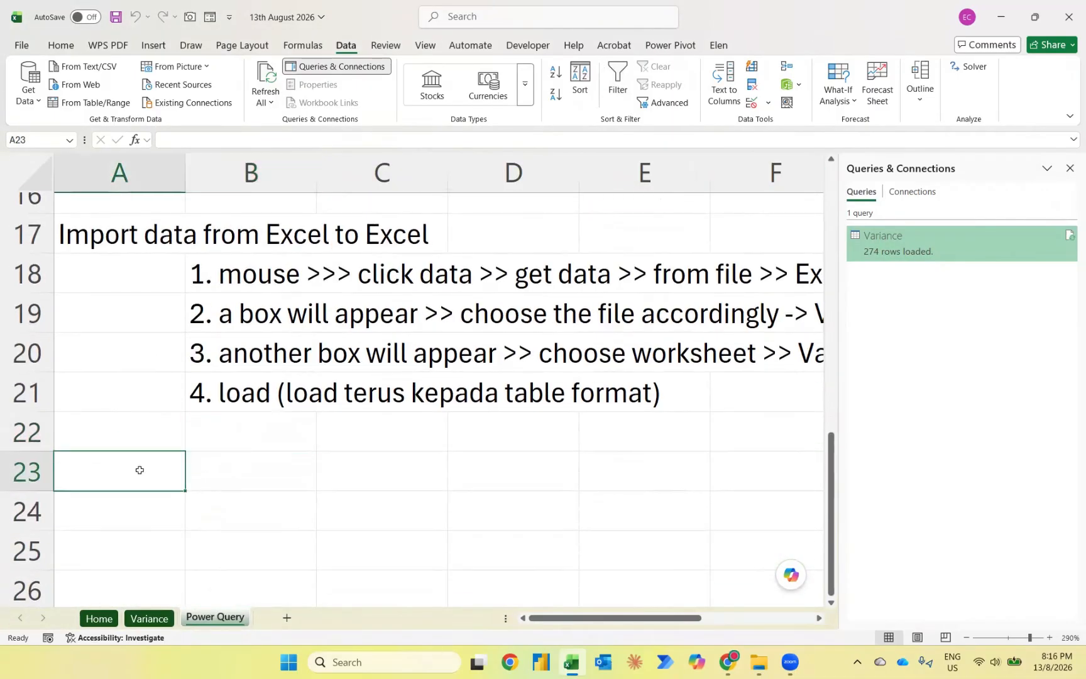
{"action": "type", "text": "cha"}
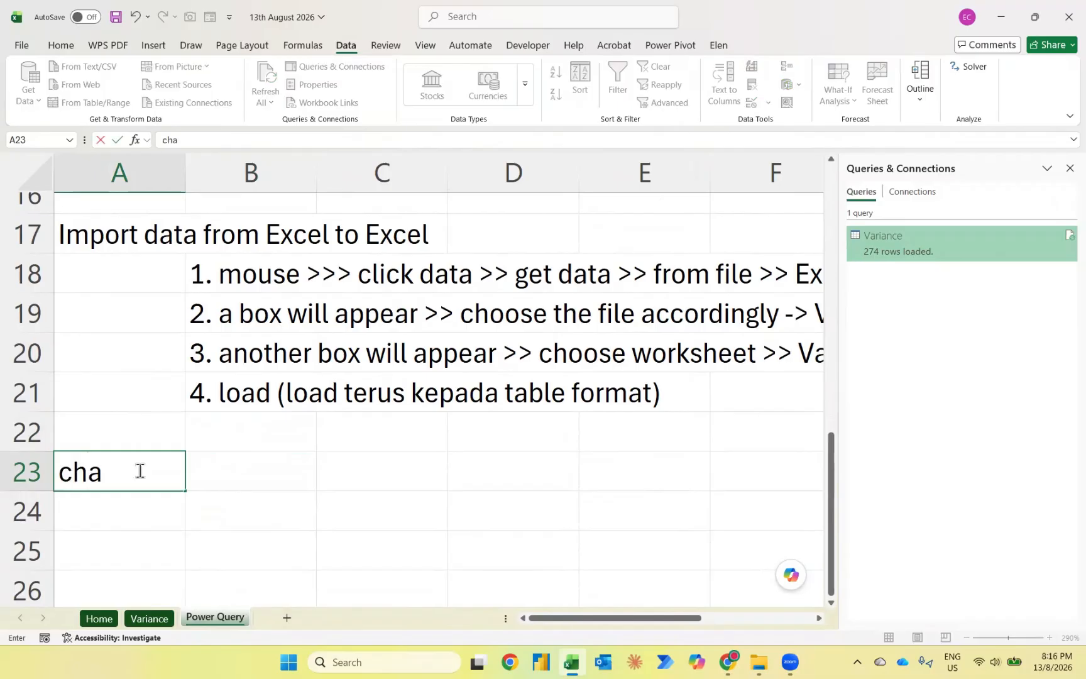
{"action": "type", "text": "nge dat"}
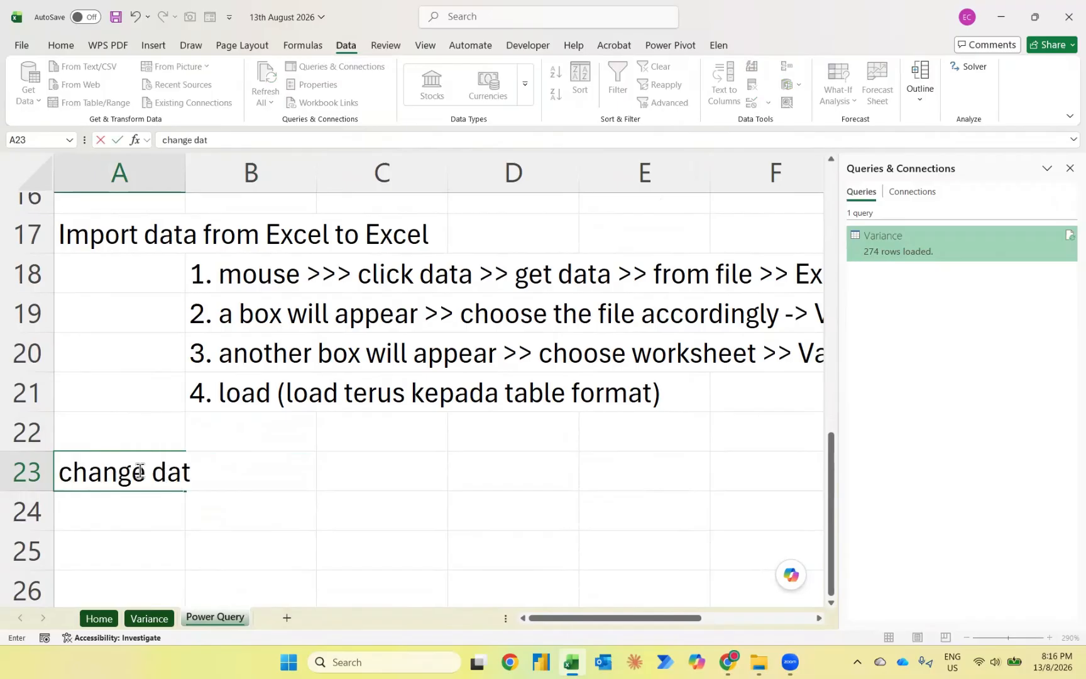
{"action": "type", "text": "a source"}
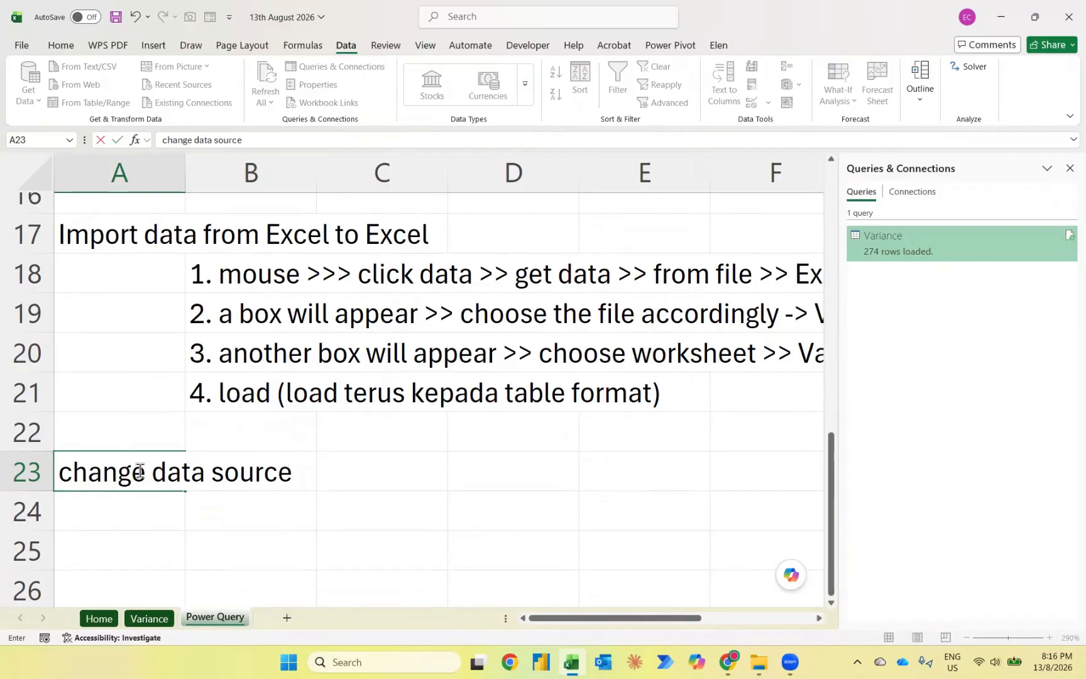
{"action": "key", "text": "Return"}
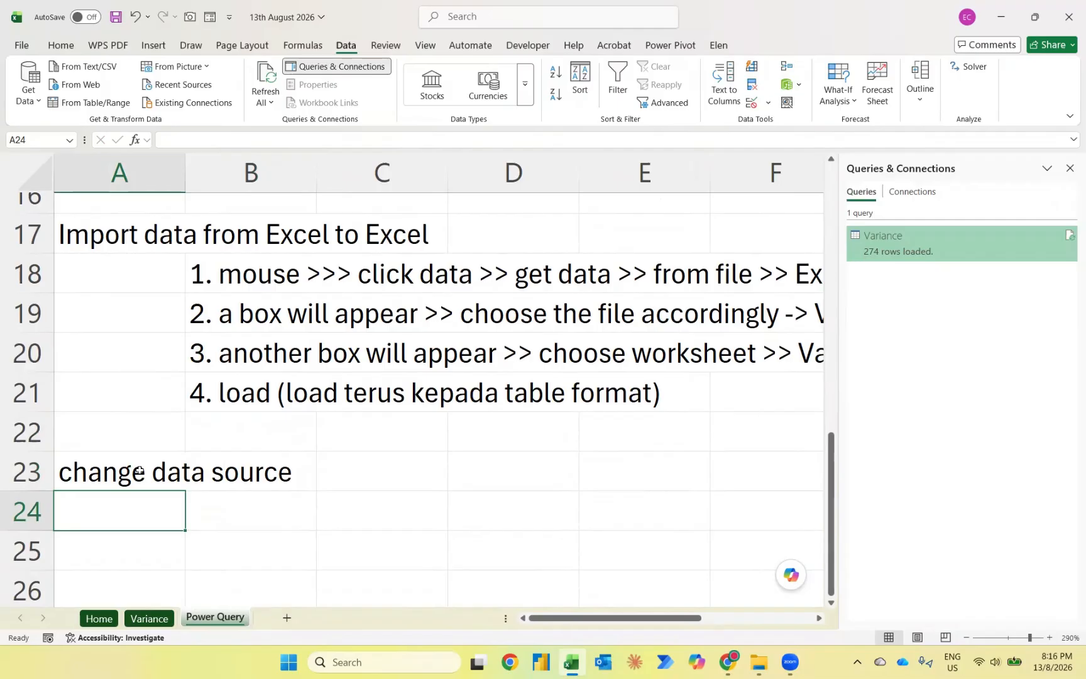
Step: Enter the note "1. click data >> get data >> data source settings" in cell A24
{"action": "type", "text": "1"}
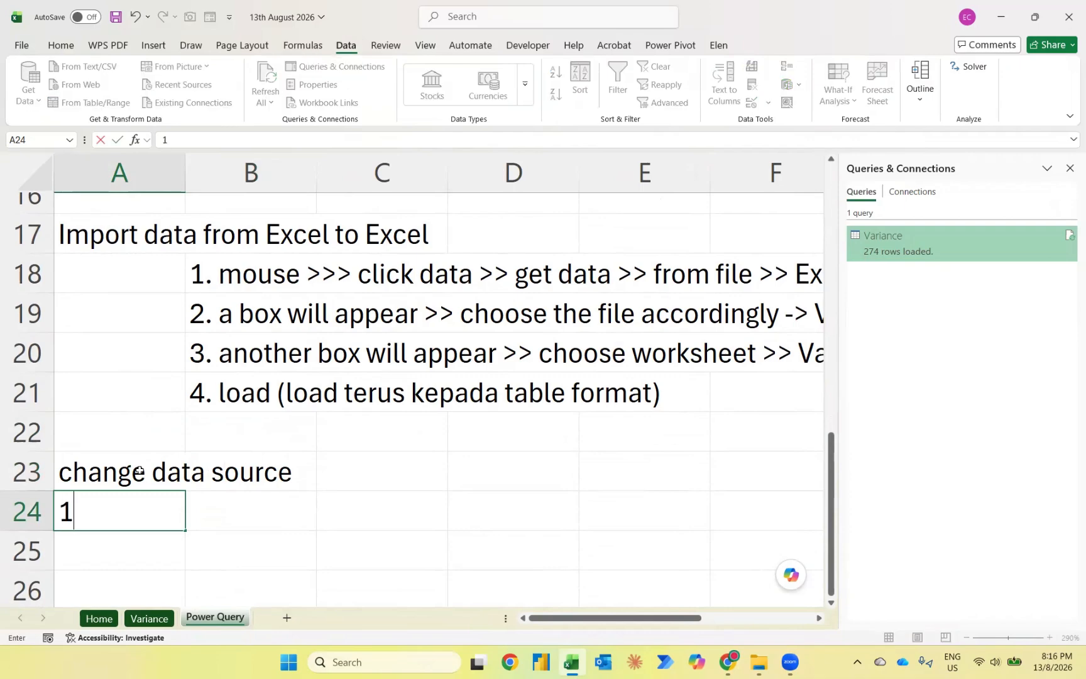
{"action": "type", "text": ". click "}
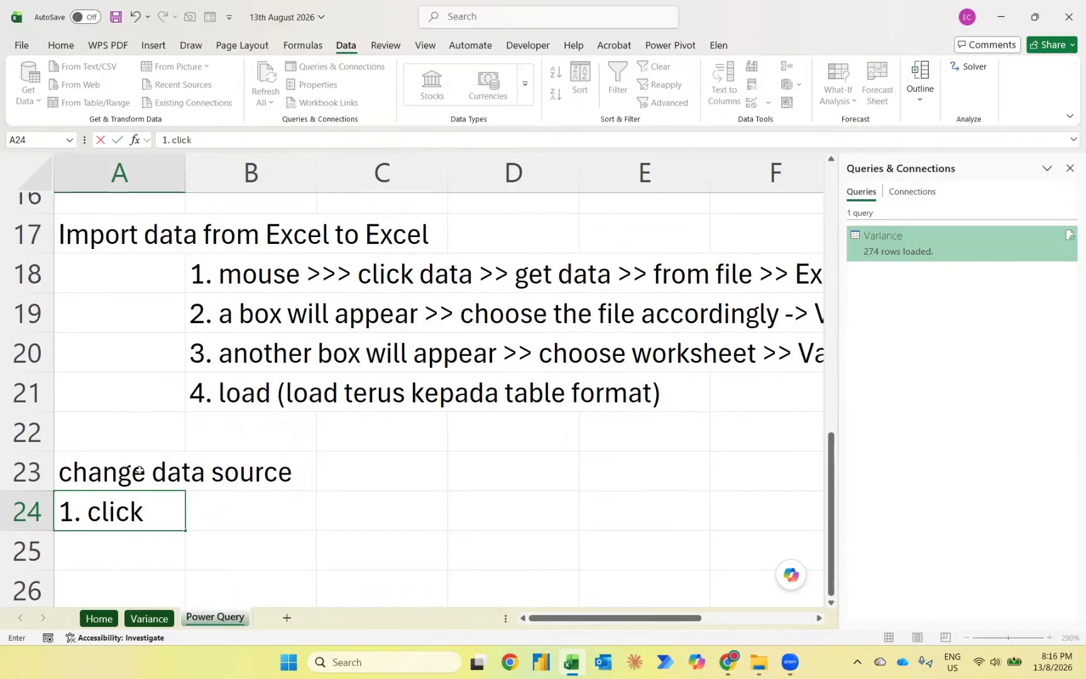
{"action": "type", "text": "data"}
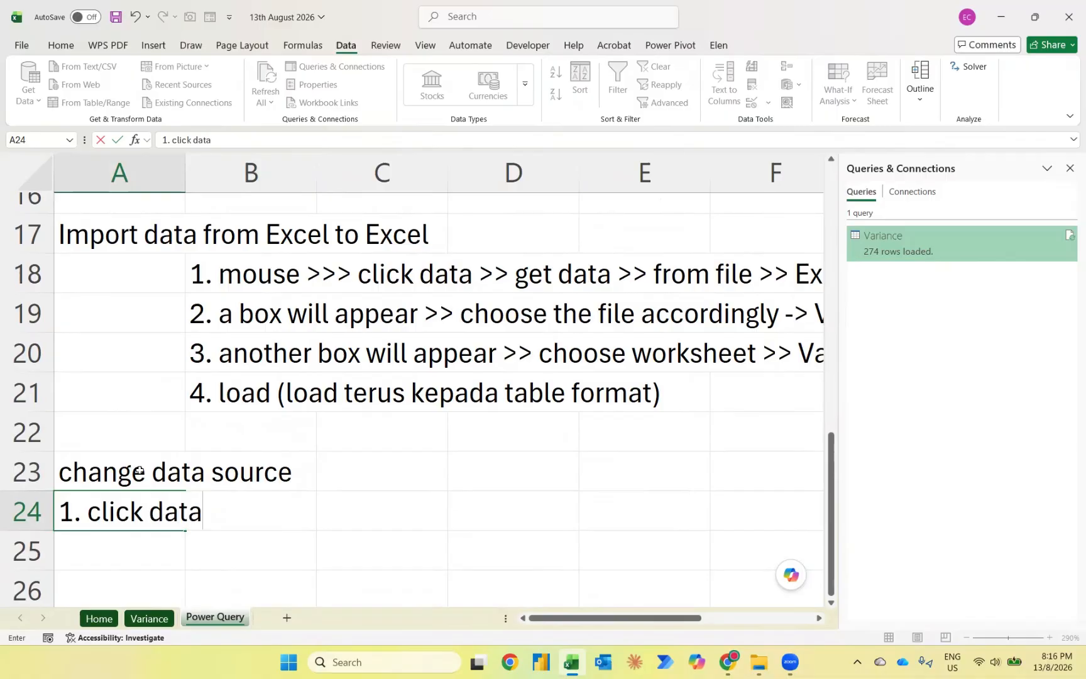
{"action": "type", "text": " >> get data"}
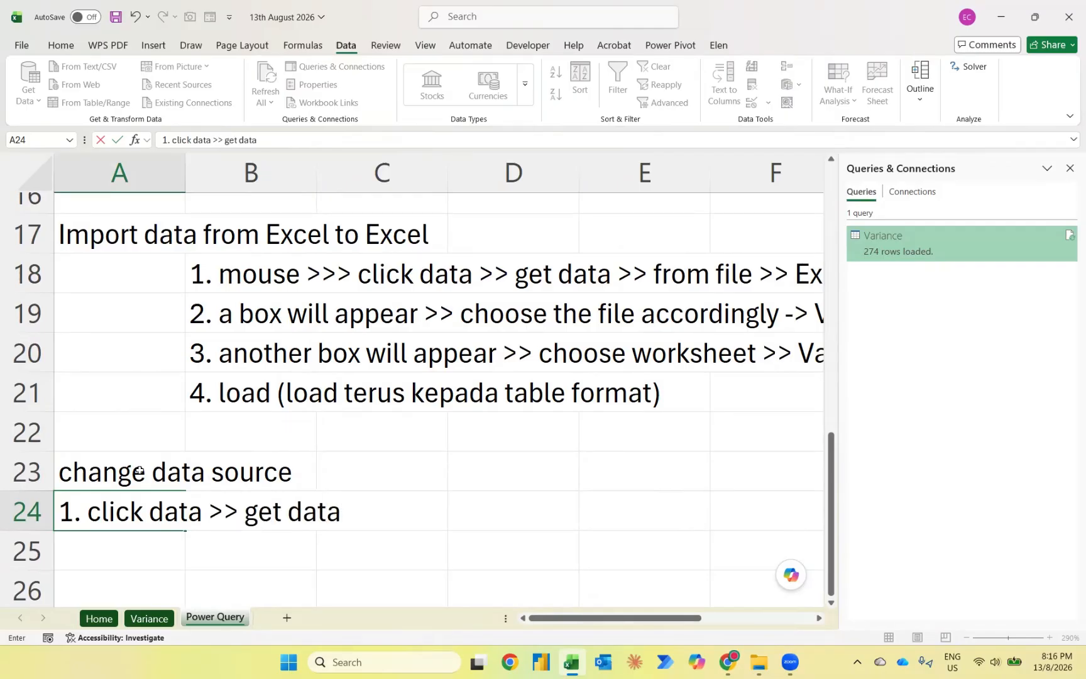
{"action": "type", "text": " >> data sou"}
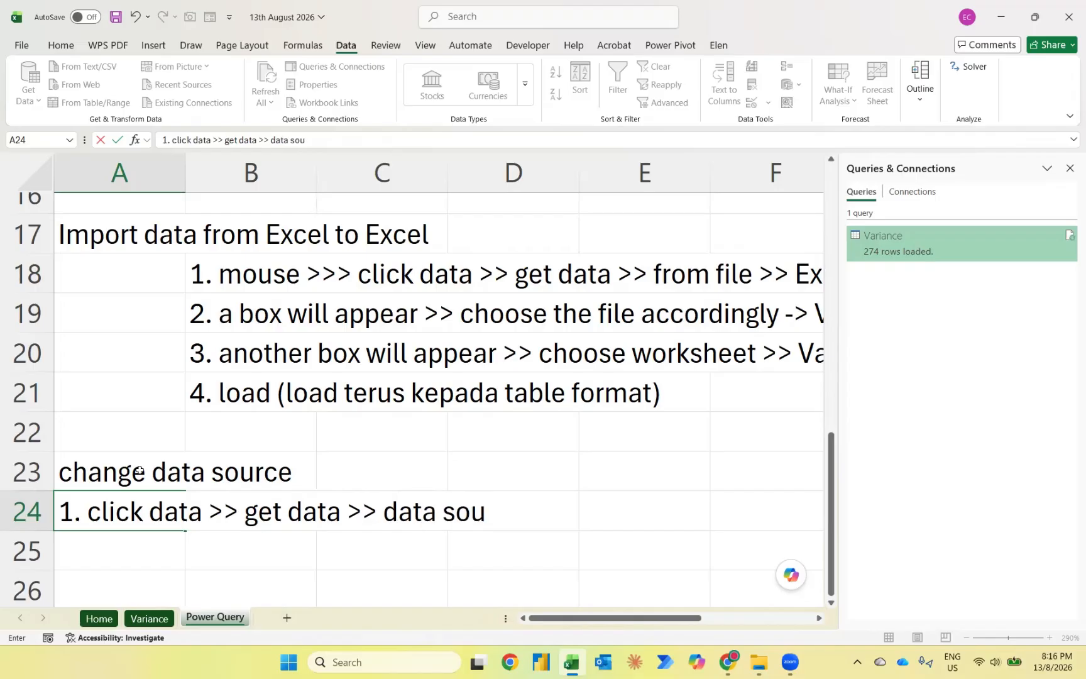
{"action": "type", "text": "rce settings"}
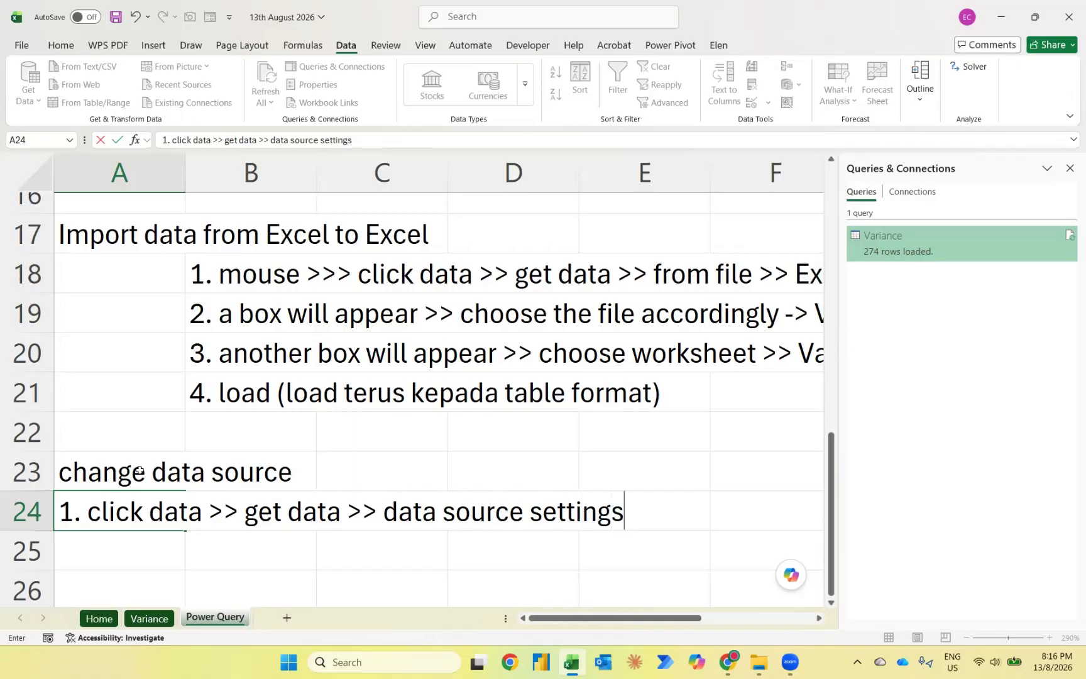
{"action": "key", "text": "Return"}
Step: Enter the note "2. a box will appear >> change sorce >> browse" in cell A25
{"action": "type", "text": "2."}
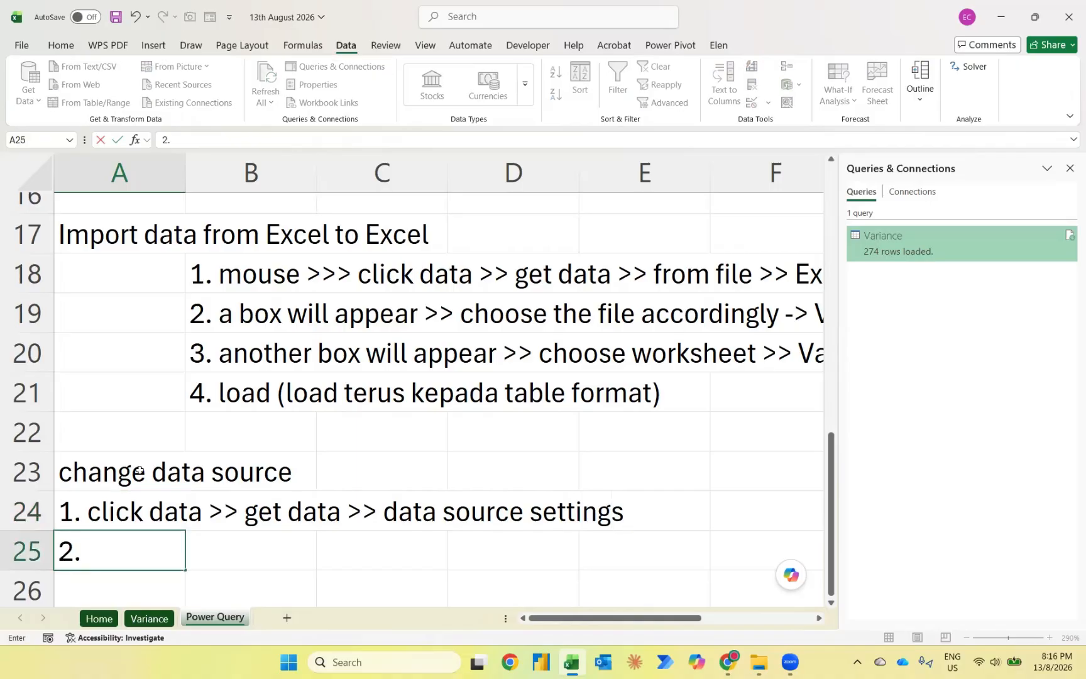
{"action": "type", "text": " a box will"}
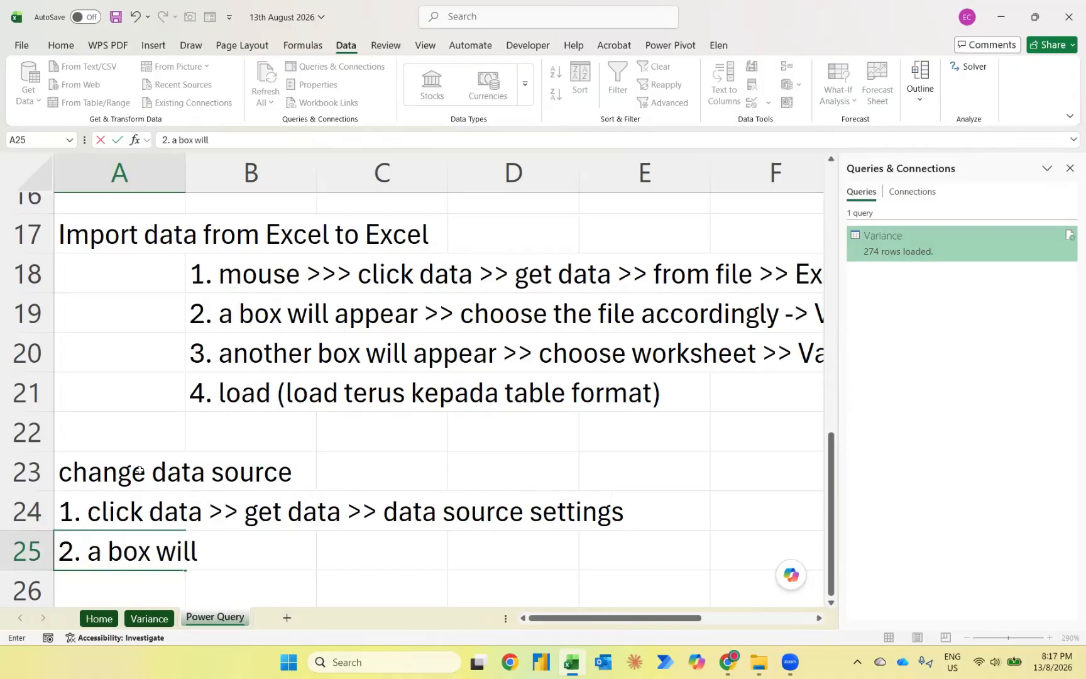
{"action": "type", "text": " appear"}
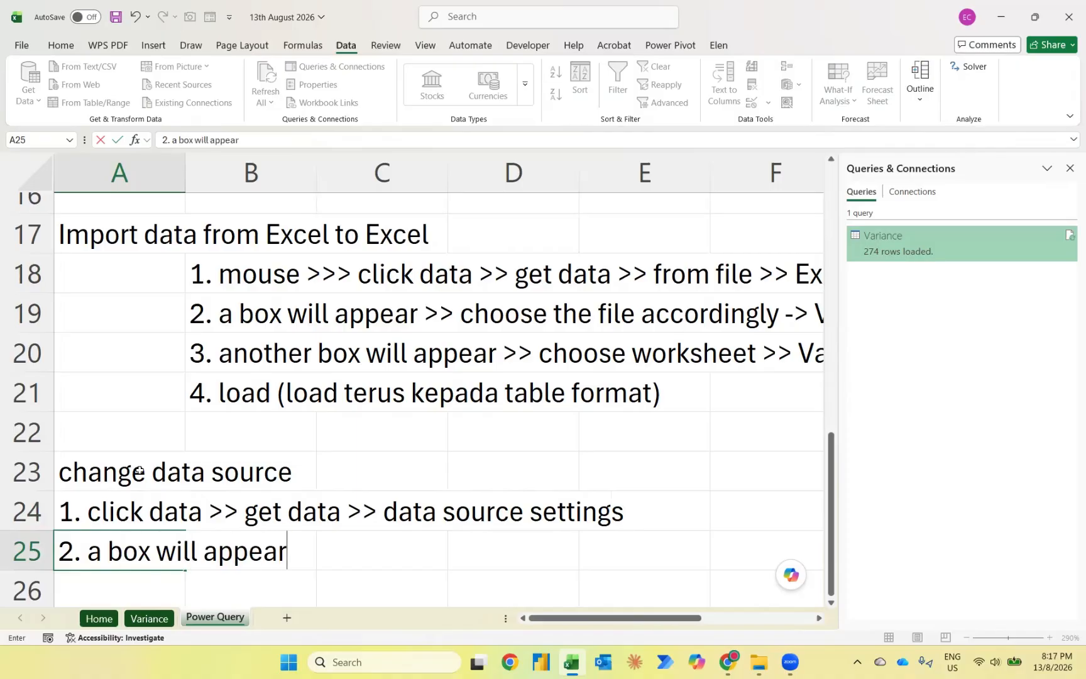
{"action": "type", "text": " >> change"}
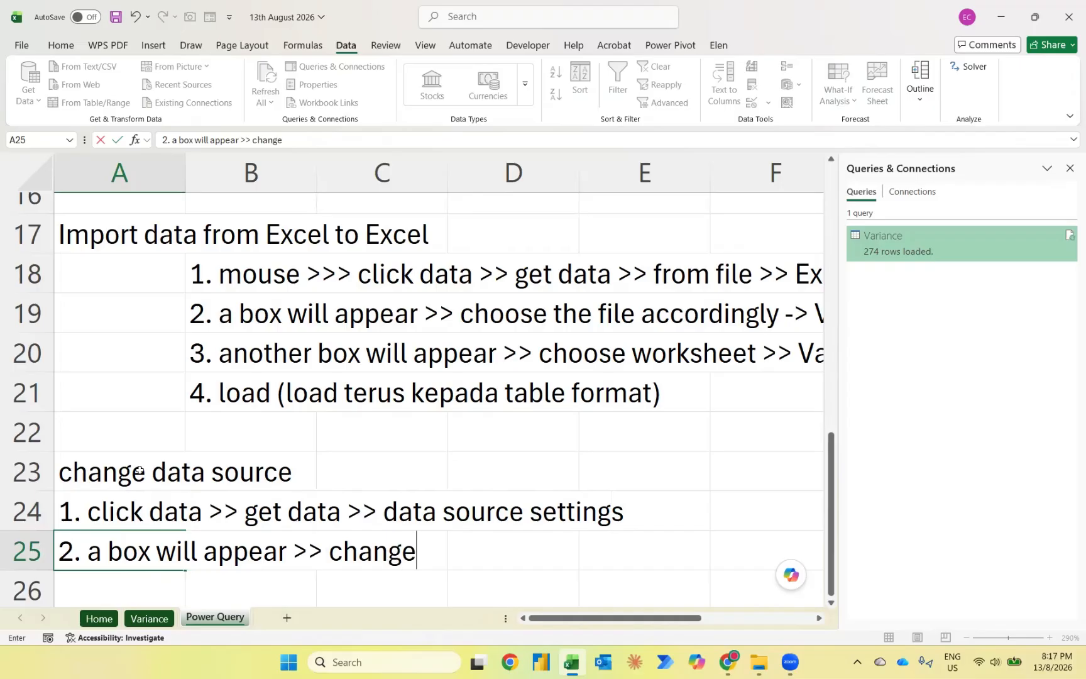
{"action": "type", "text": " sorce"}
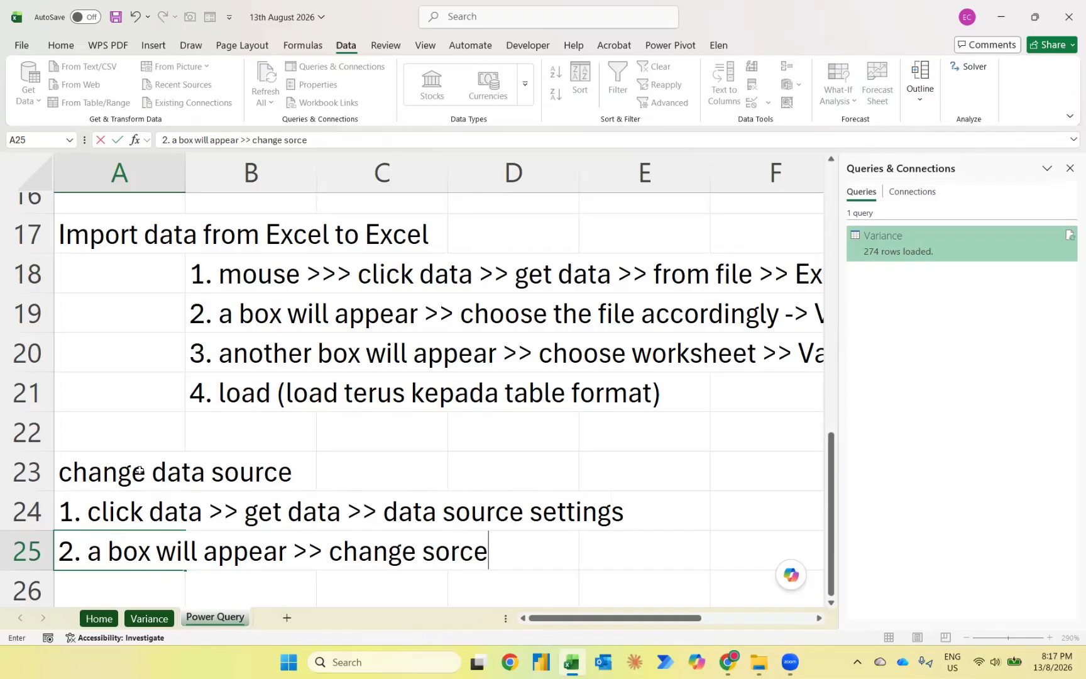
{"action": "type", "text": " >> browse"}
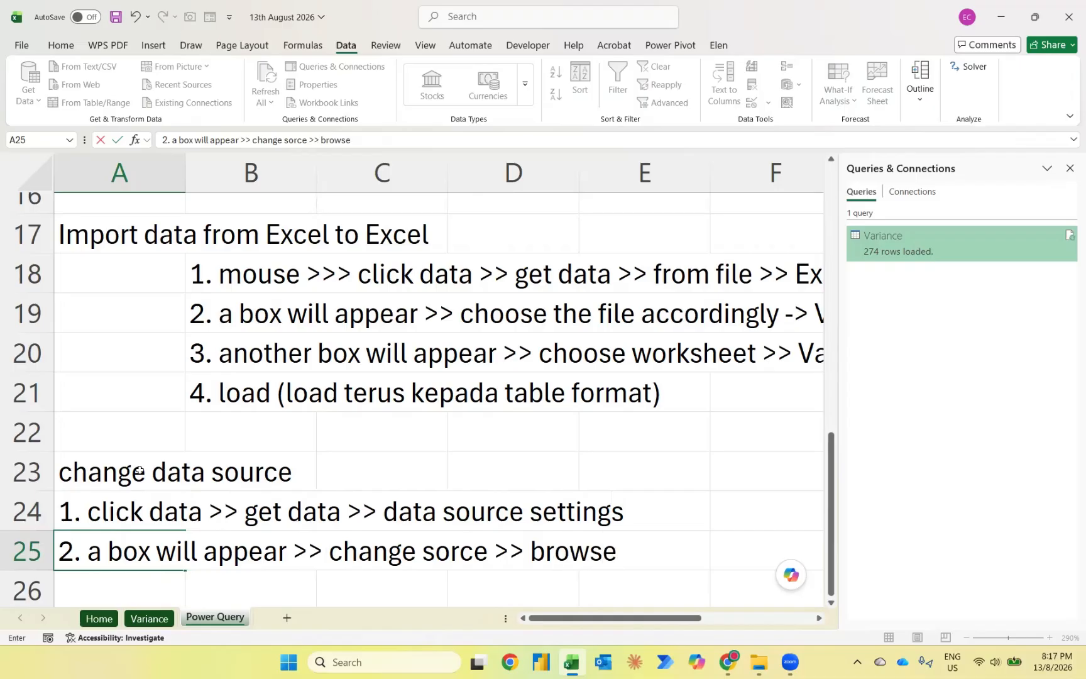
{"action": "key", "text": "Return"}
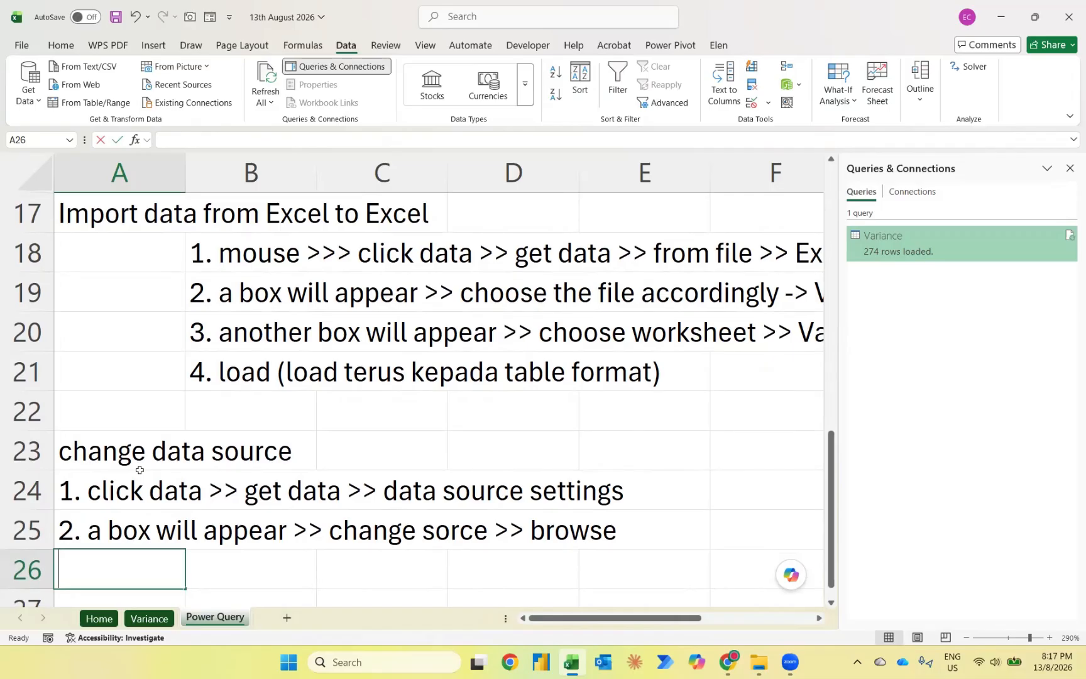
Step: Enter the note "3. pilih the latest file" in cell A26
{"action": "type", "text": "3. pil"}
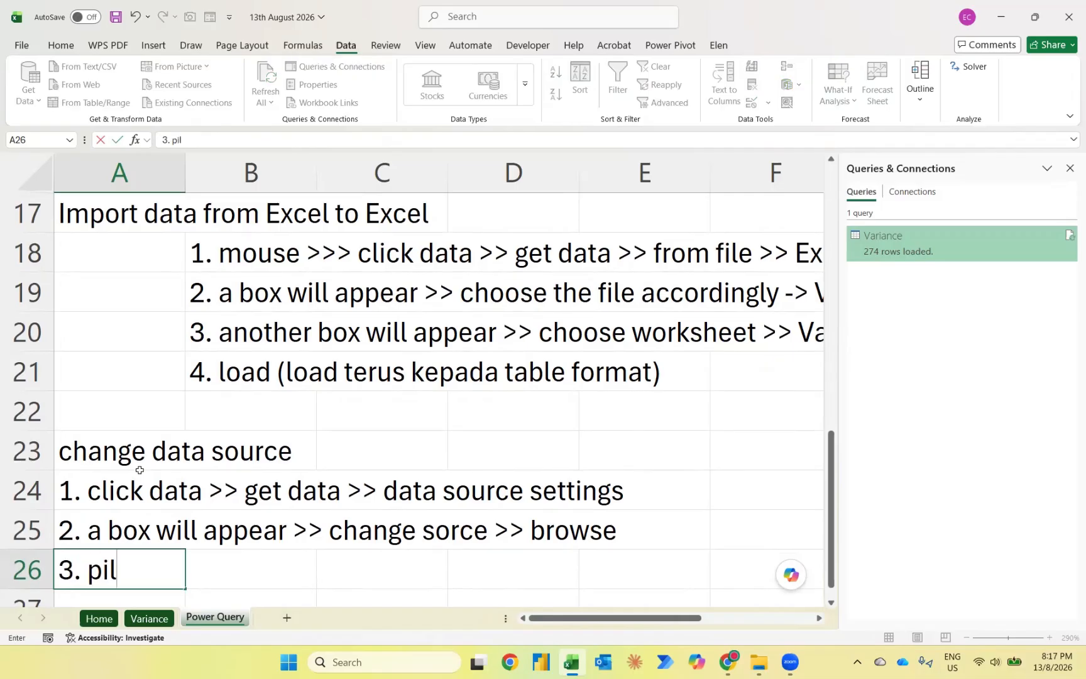
{"action": "type", "text": "ih the"}
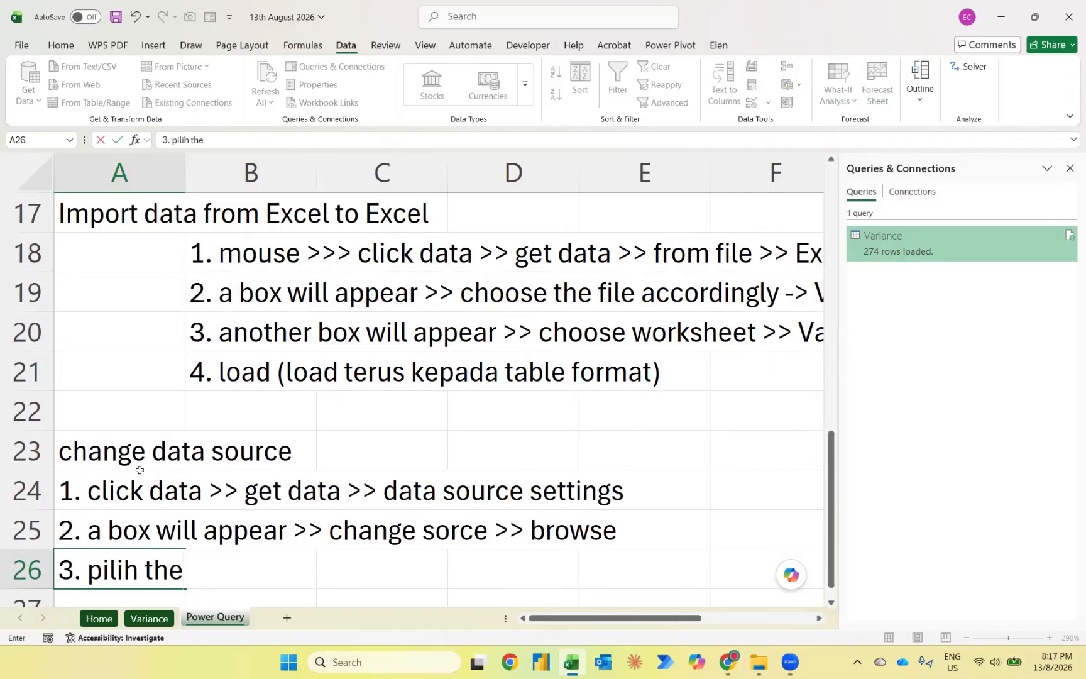
{"action": "type", "text": " latest"}
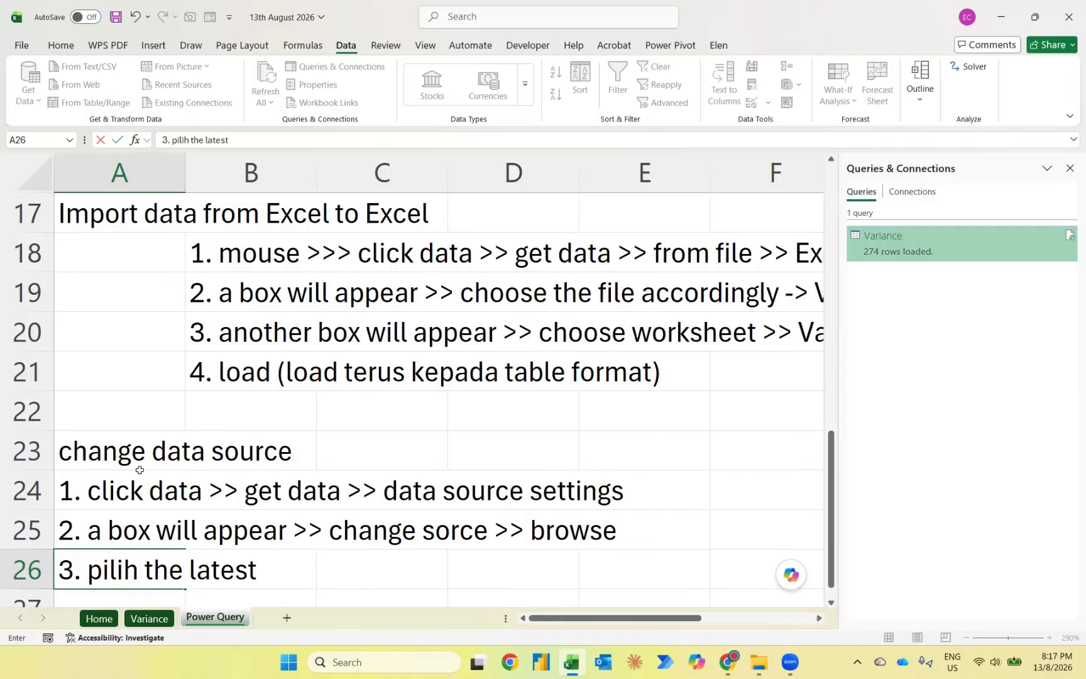
{"action": "type", "text": " file"}
{"action": "key", "text": "Return"}
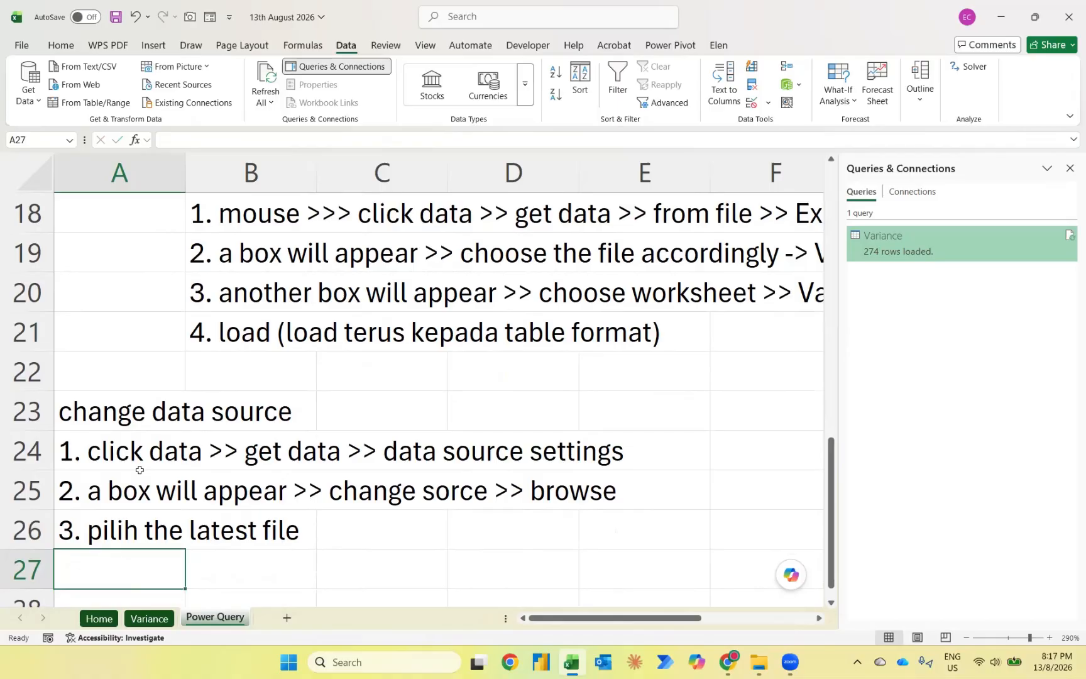
Step: Open the data source settings listing the sources used in the current workbook
{"action": "left_click", "coordinate": [152, 623]}
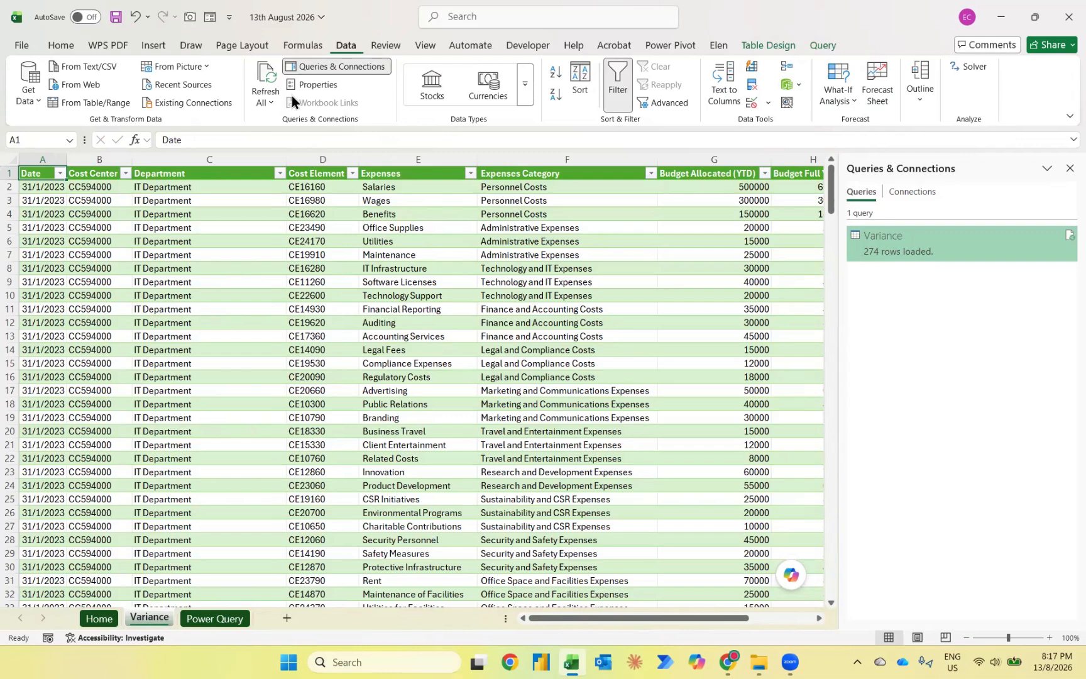
{"action": "left_click", "coordinate": [233, 615]}
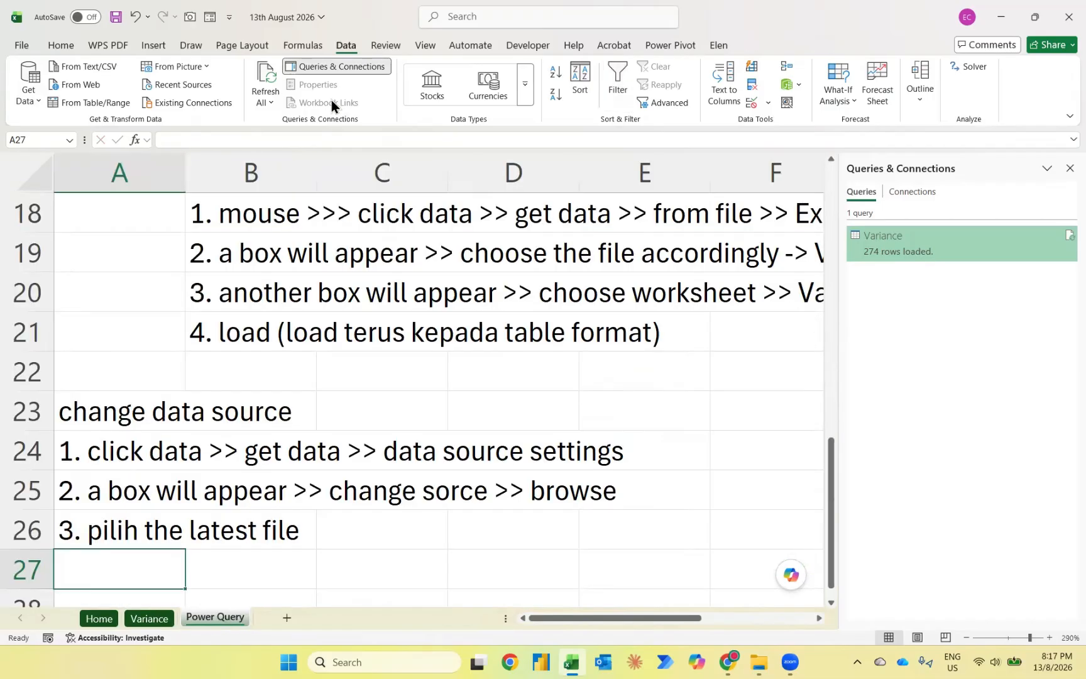
{"action": "left_click", "coordinate": [40, 93]}
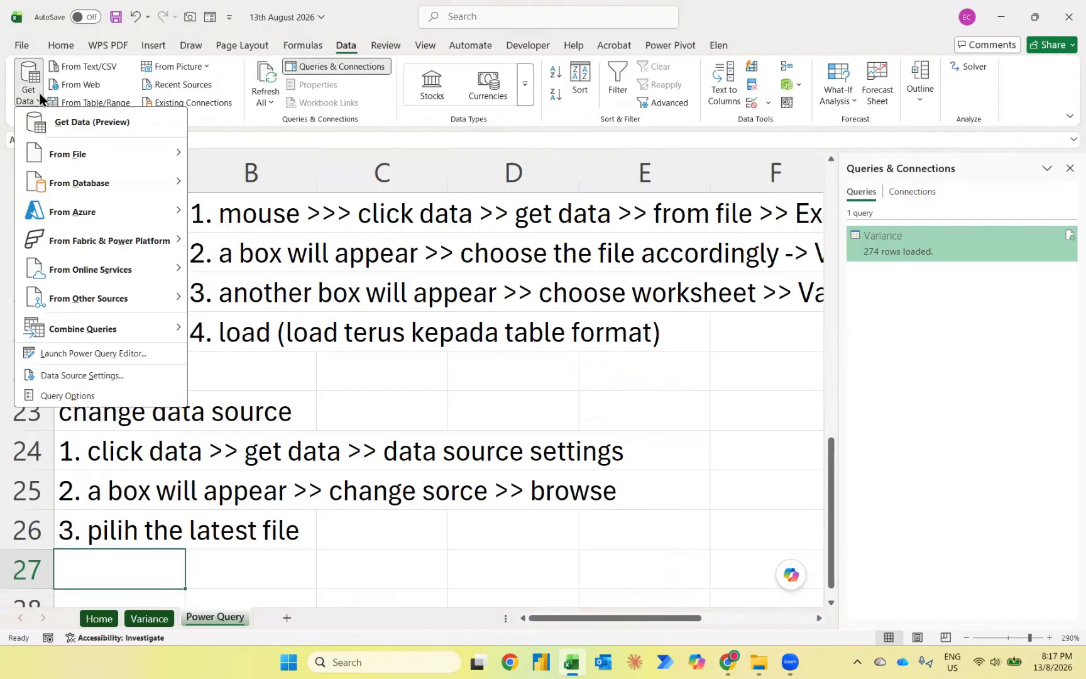
{"action": "left_click", "coordinate": [81, 377]}
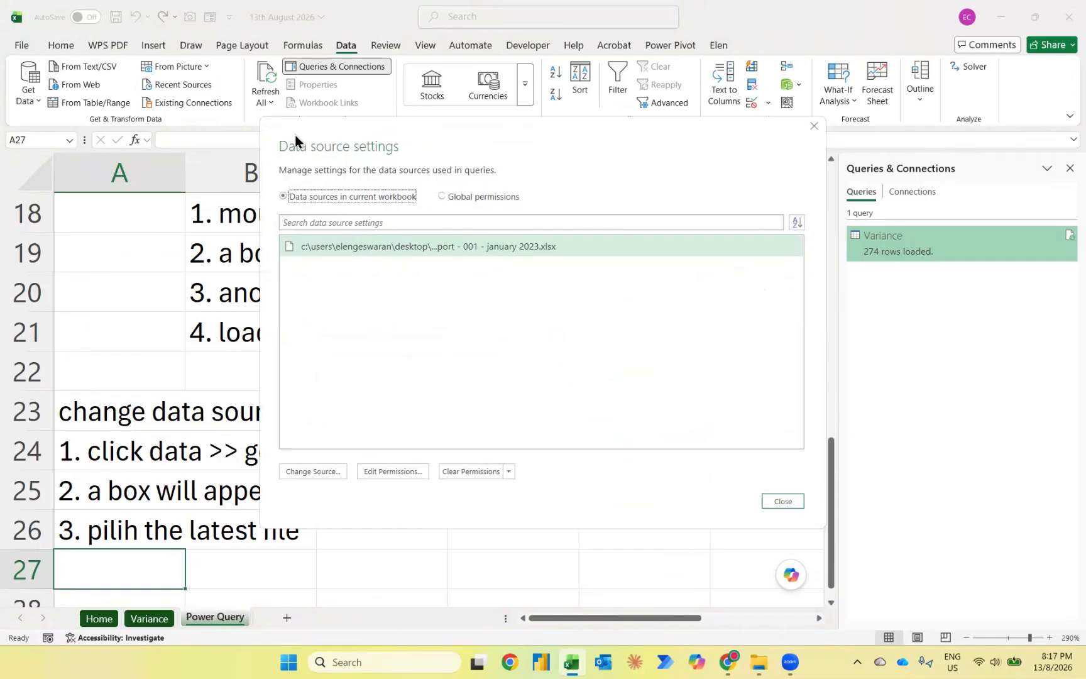
{"action": "left_click_drag", "start_coordinate": [295, 140], "coordinate": [236, 110]}
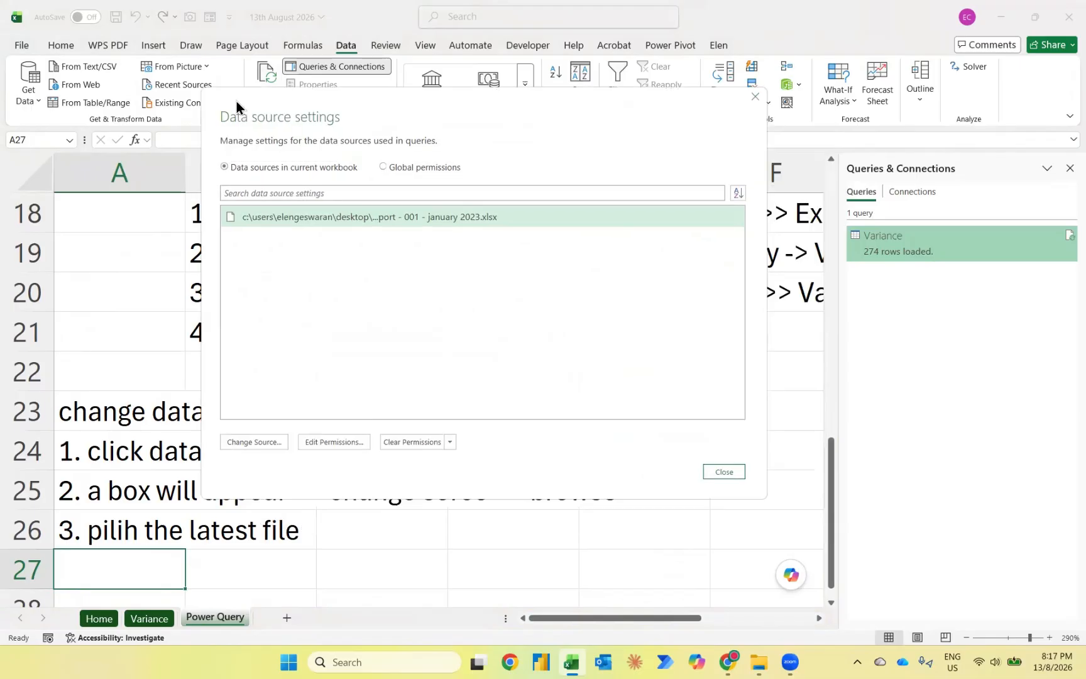
Step: Change the January report source to "Variance Report - 002 - February 2023" and refresh the Variance table
{"action": "left_click", "coordinate": [254, 442]}
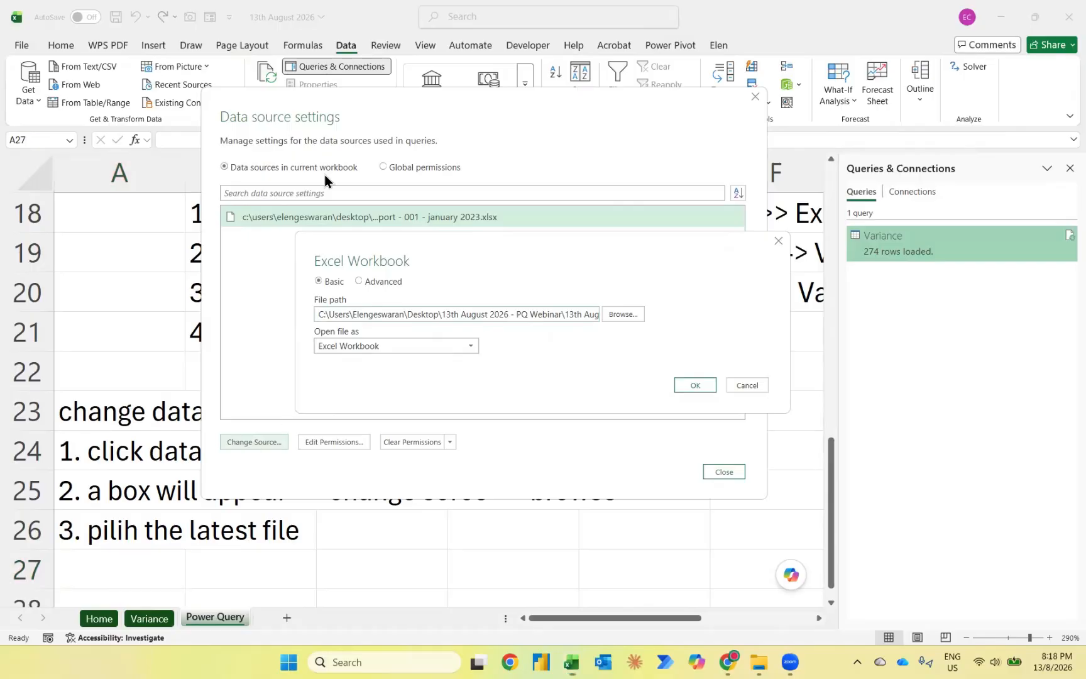
{"action": "left_click", "coordinate": [622, 314]}
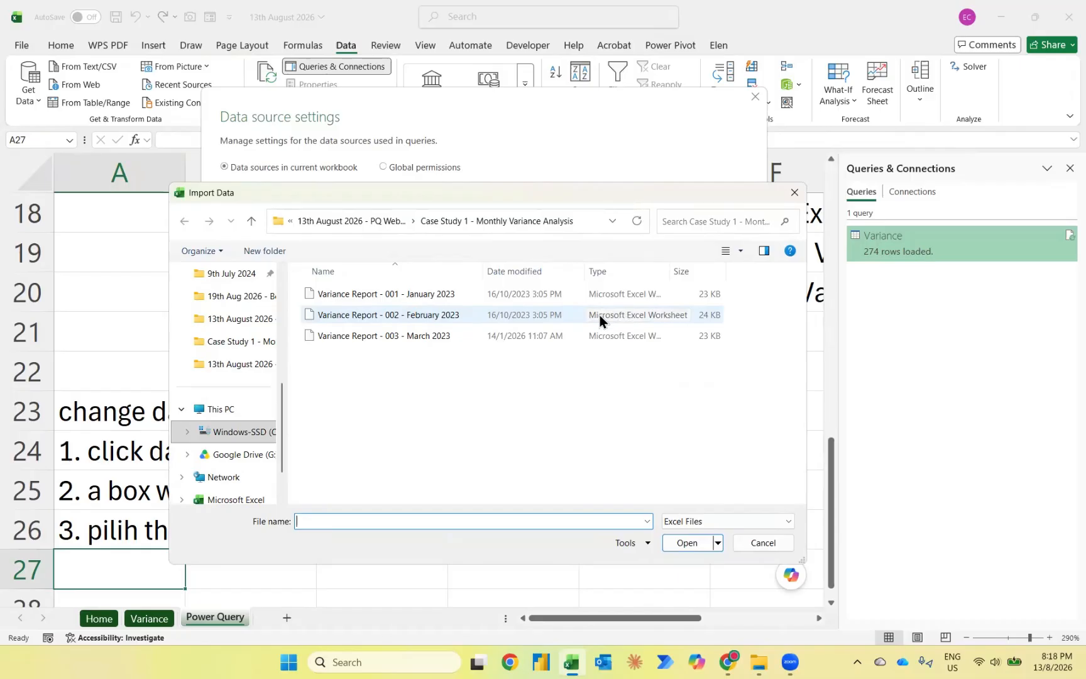
{"action": "left_click", "coordinate": [600, 315]}
{"action": "left_click", "coordinate": [694, 544]}
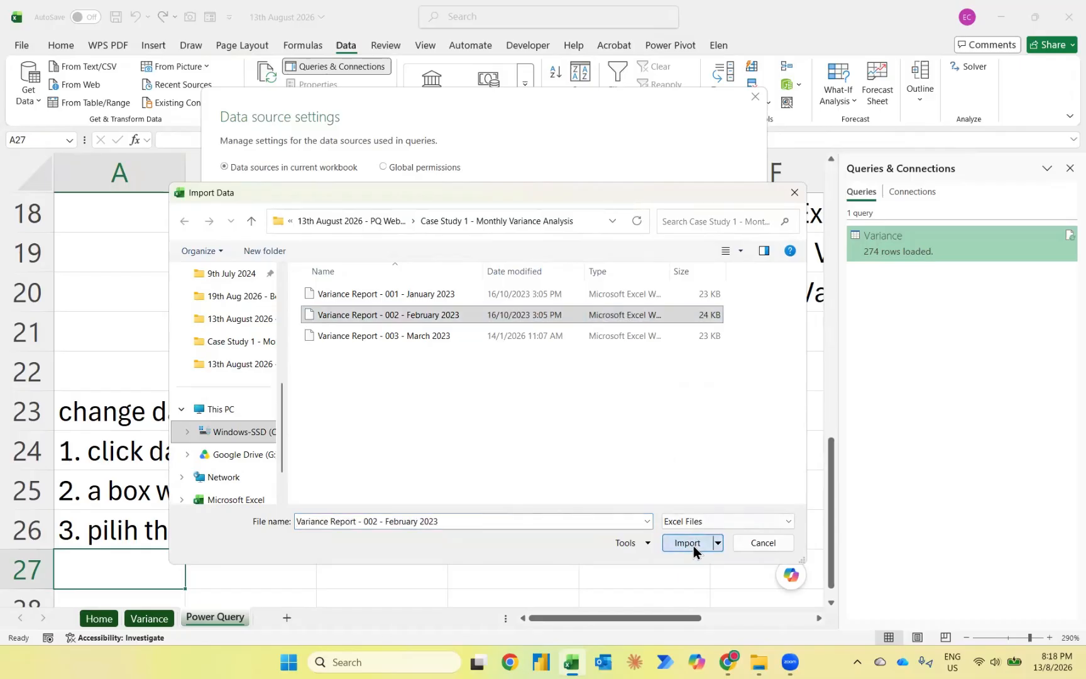
{"action": "left_click", "coordinate": [683, 387]}
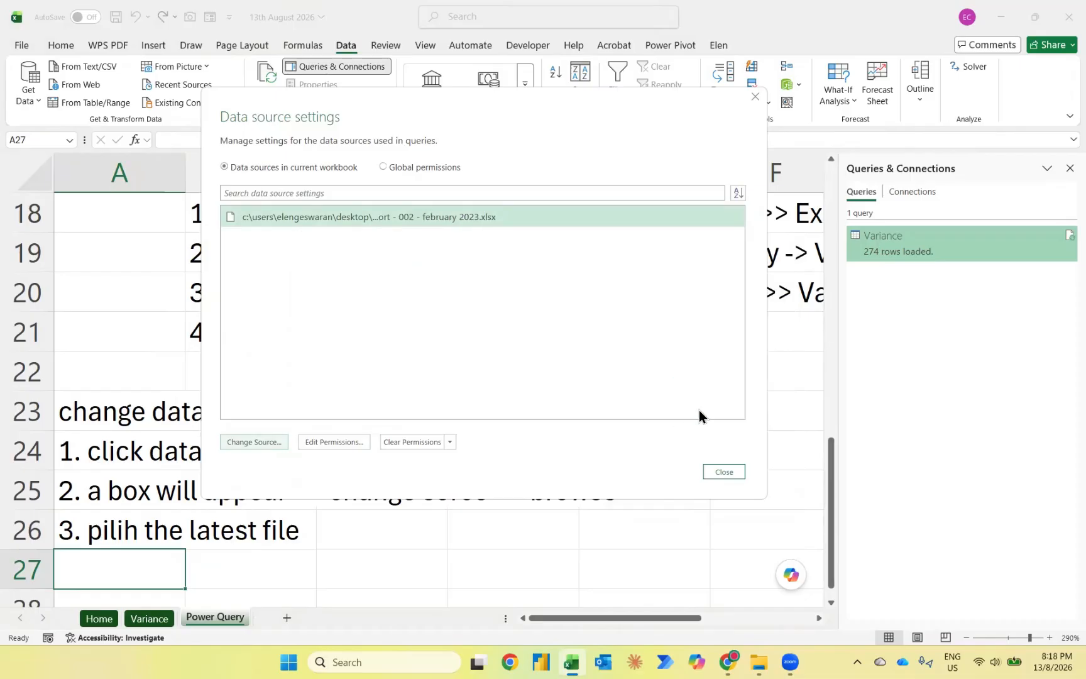
{"action": "left_click", "coordinate": [723, 472]}
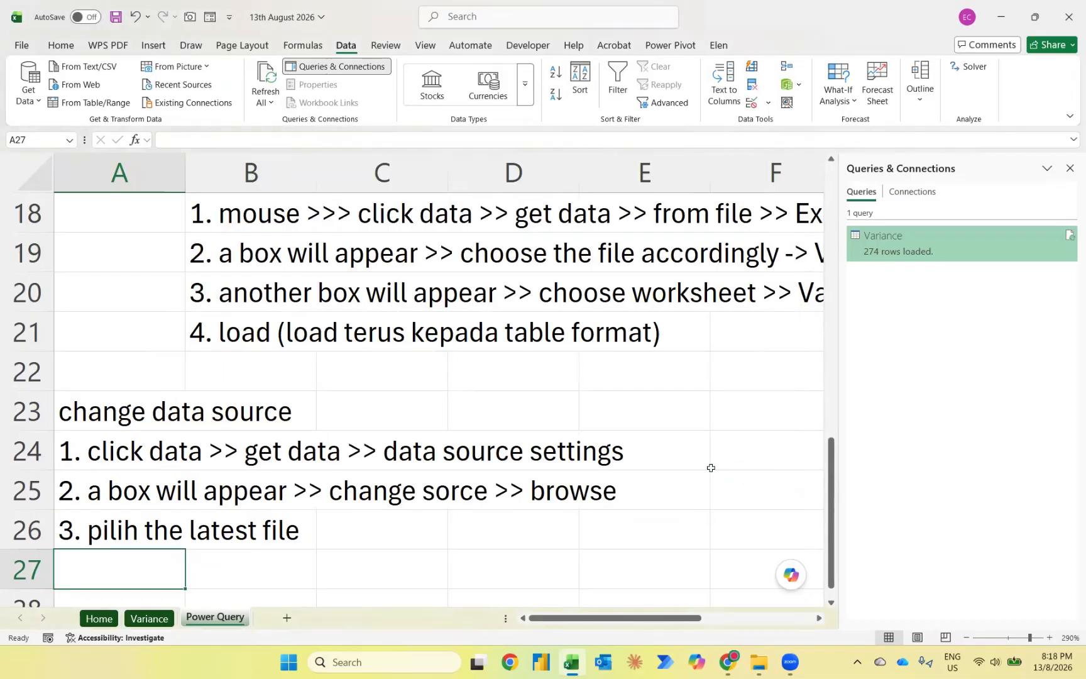
{"action": "left_click", "coordinate": [145, 612]}
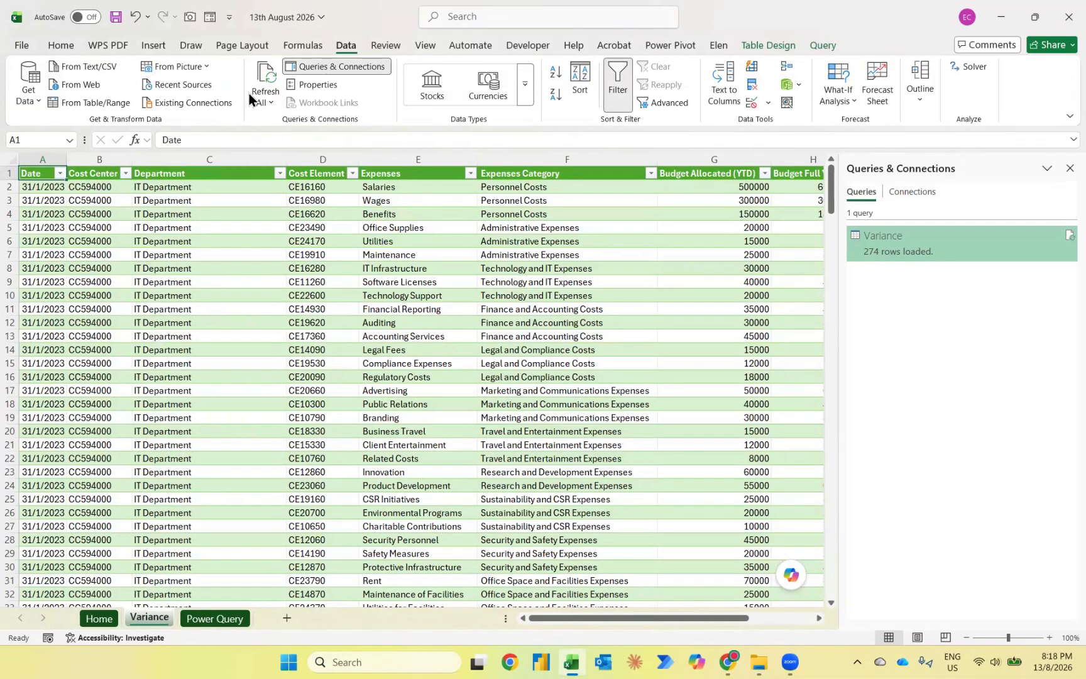
{"action": "left_click", "coordinate": [260, 75]}
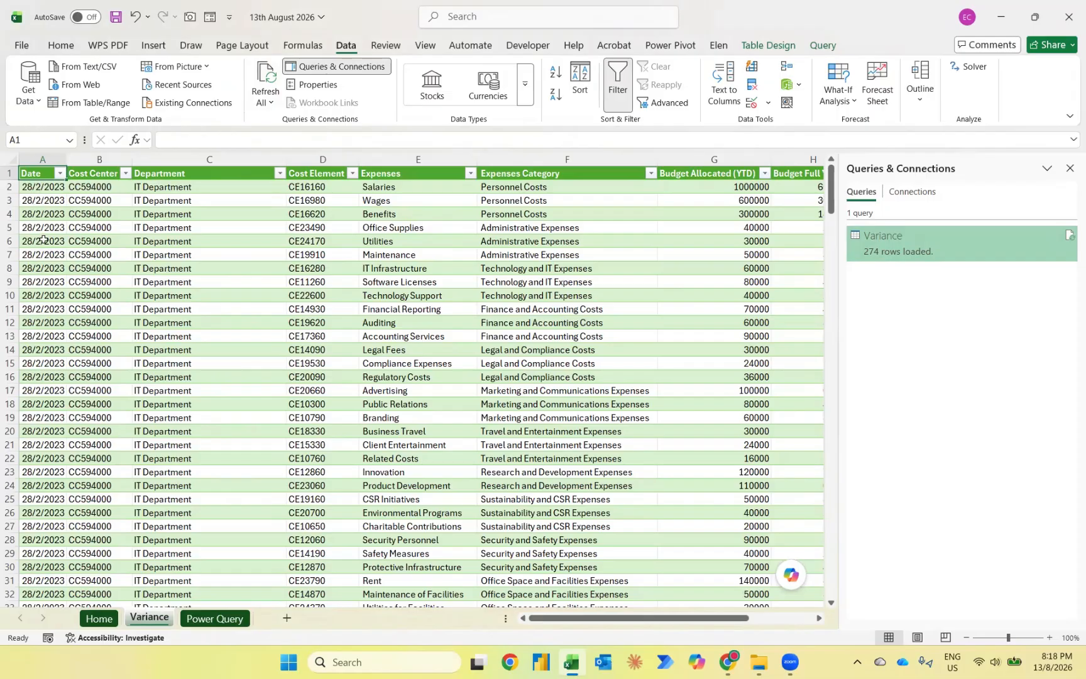
Step: Correct the misspelled "sorce" to "source" in cell A25 of the Power Query sheet
{"action": "left_click", "coordinate": [198, 615]}
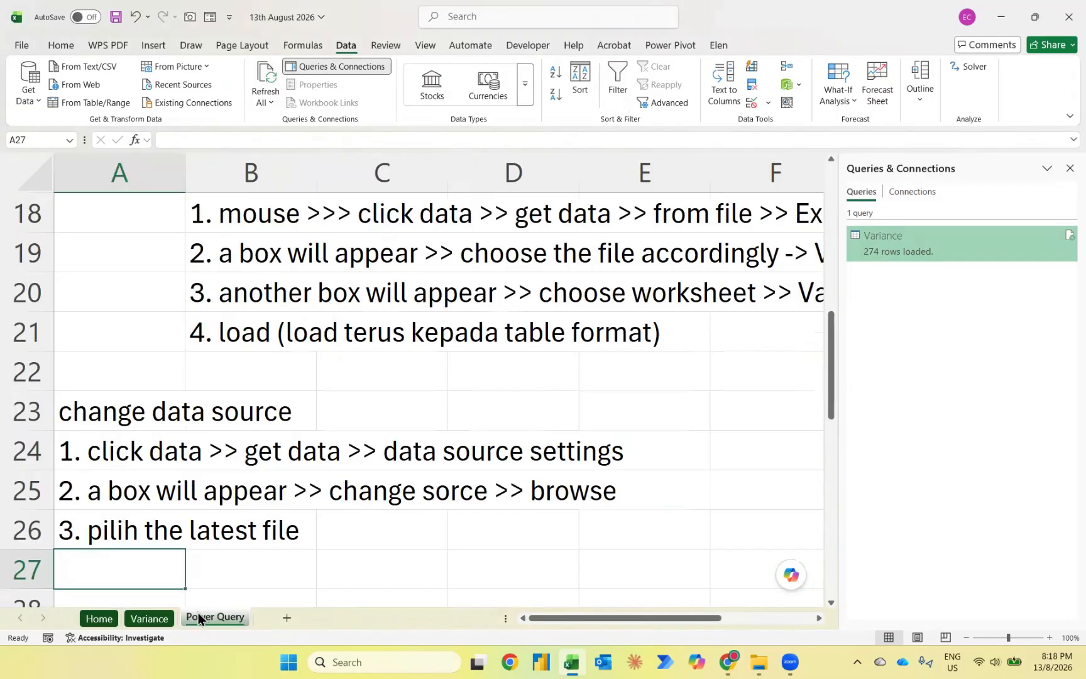
{"action": "left_click", "coordinate": [143, 491]}
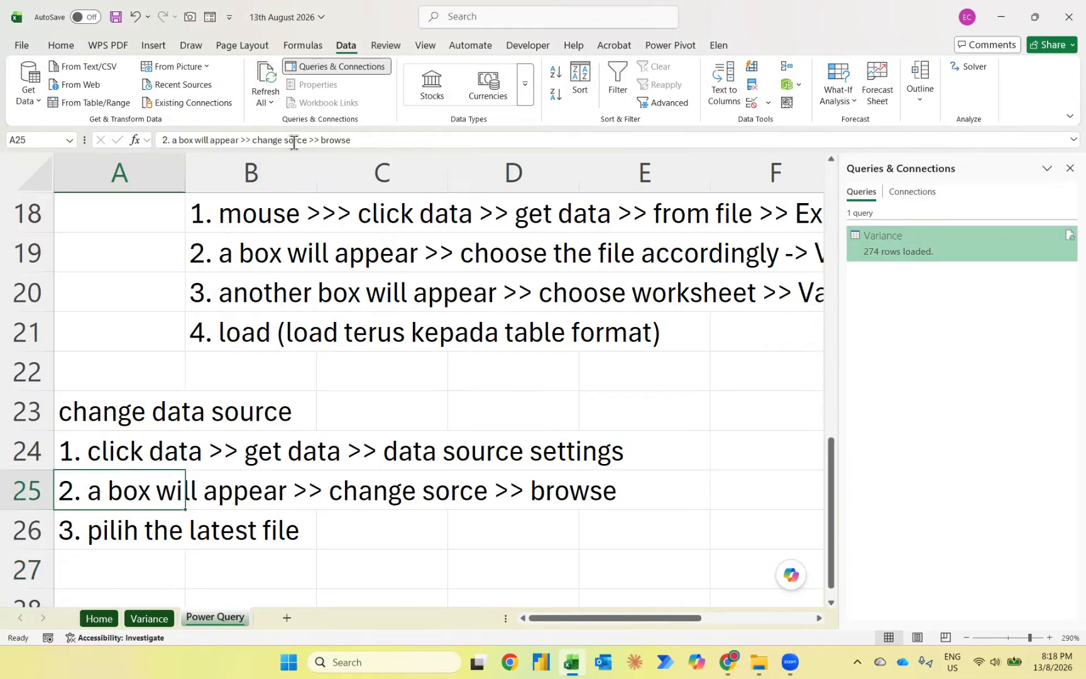
{"action": "left_click", "coordinate": [293, 140]}
{"action": "type", "text": "u"}
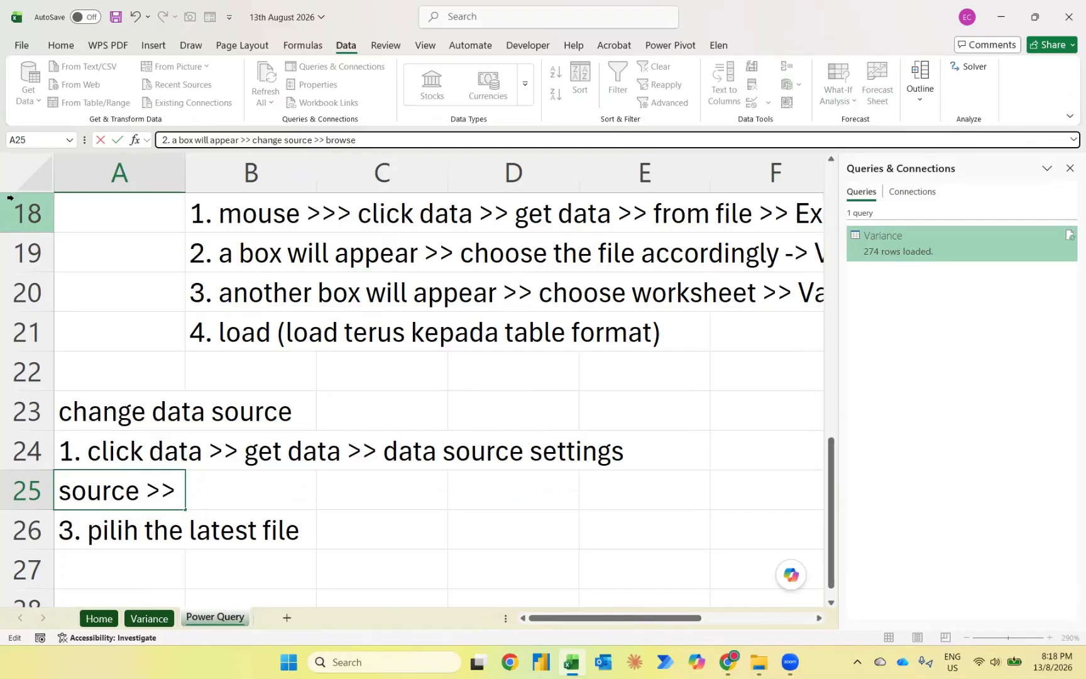
{"action": "key", "text": "Return"}
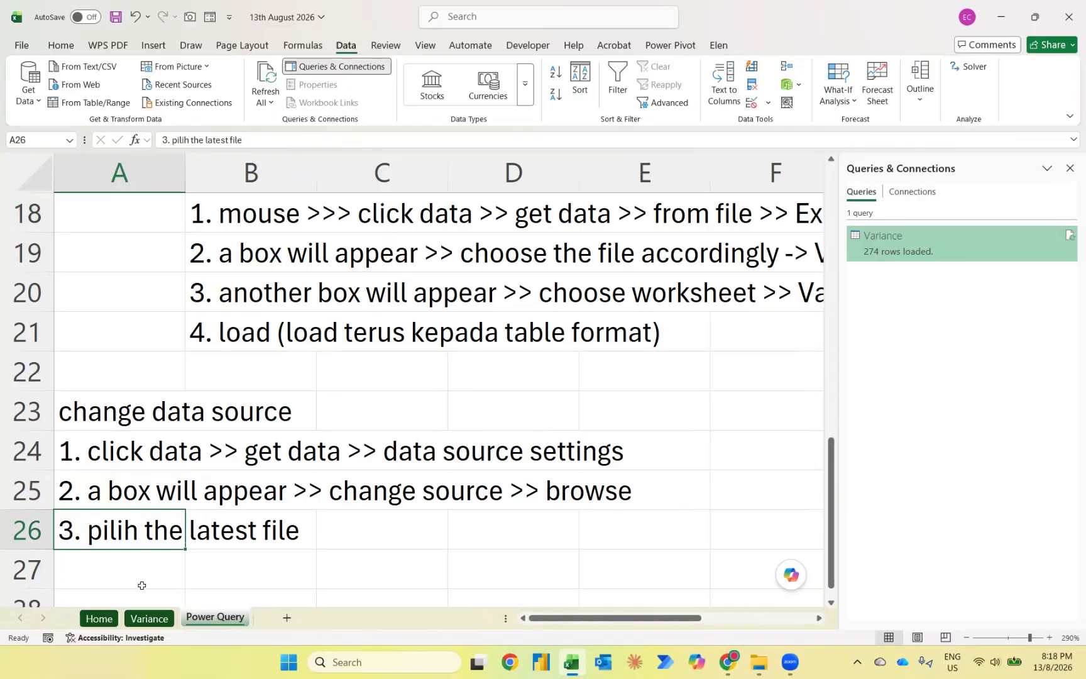
Step: Change the data source to "Variance Report - 003 - March 2023" and refresh the table on the Variance sheet
{"action": "left_click", "coordinate": [142, 616]}
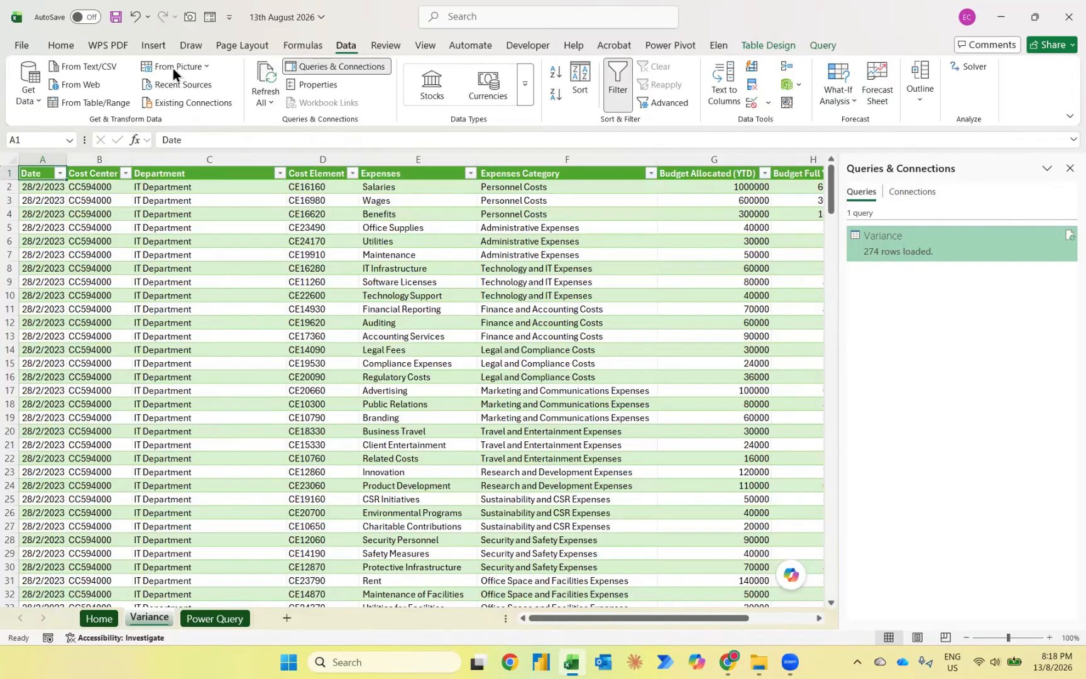
{"action": "left_click", "coordinate": [31, 88]}
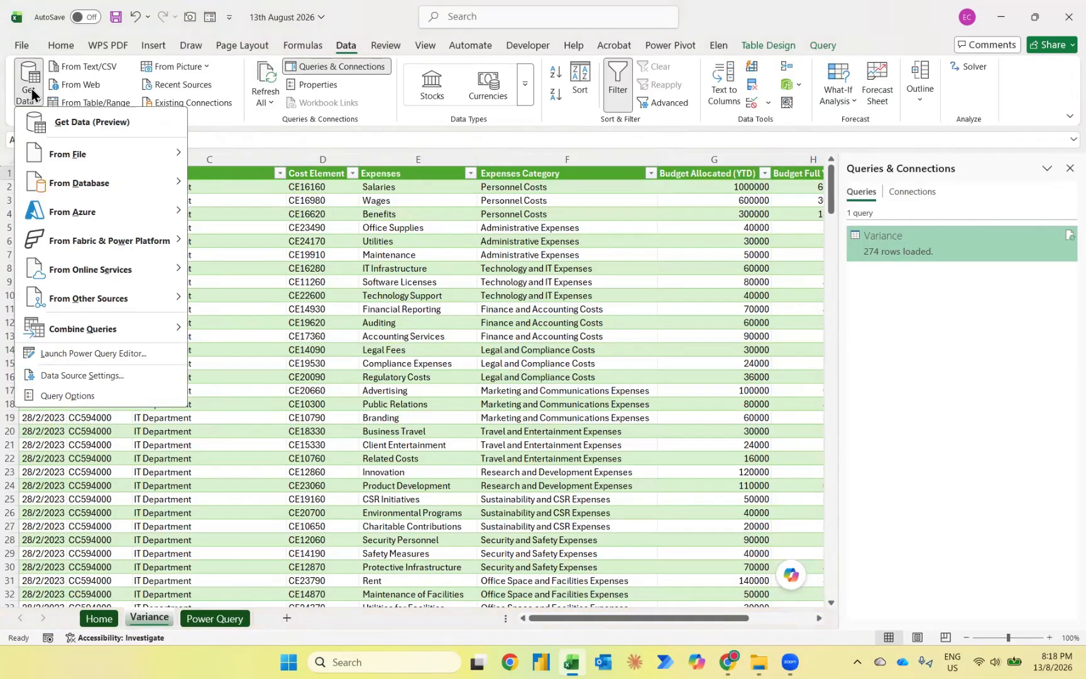
{"action": "mouse_move", "coordinate": [72, 158]}
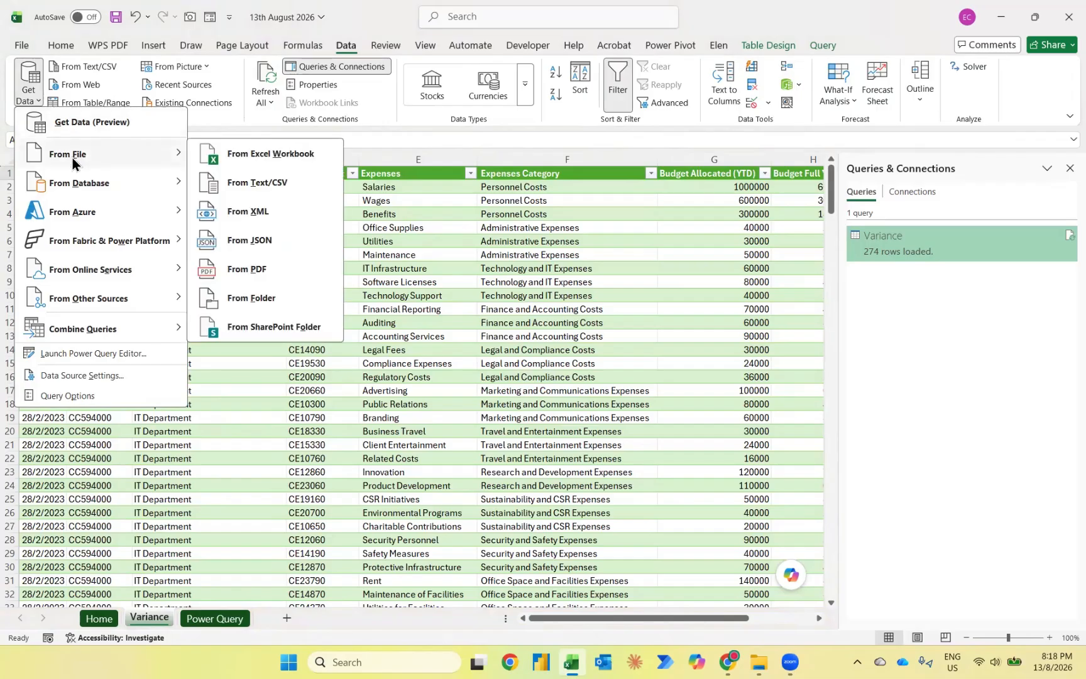
{"action": "left_click", "coordinate": [73, 376]}
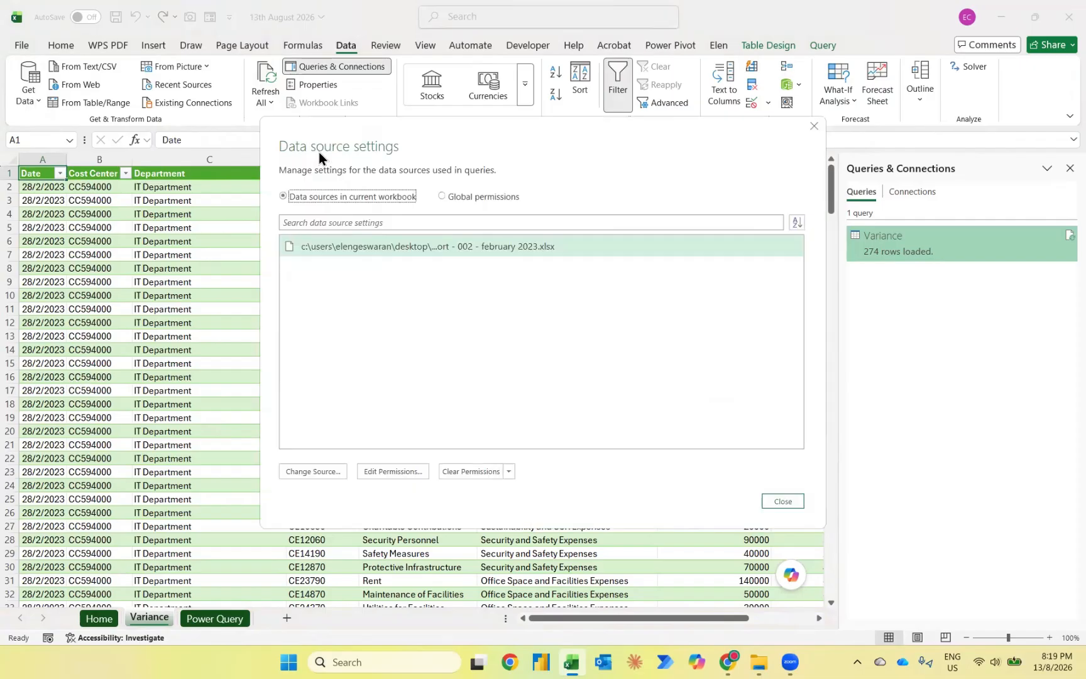
{"action": "left_click", "coordinate": [290, 471]}
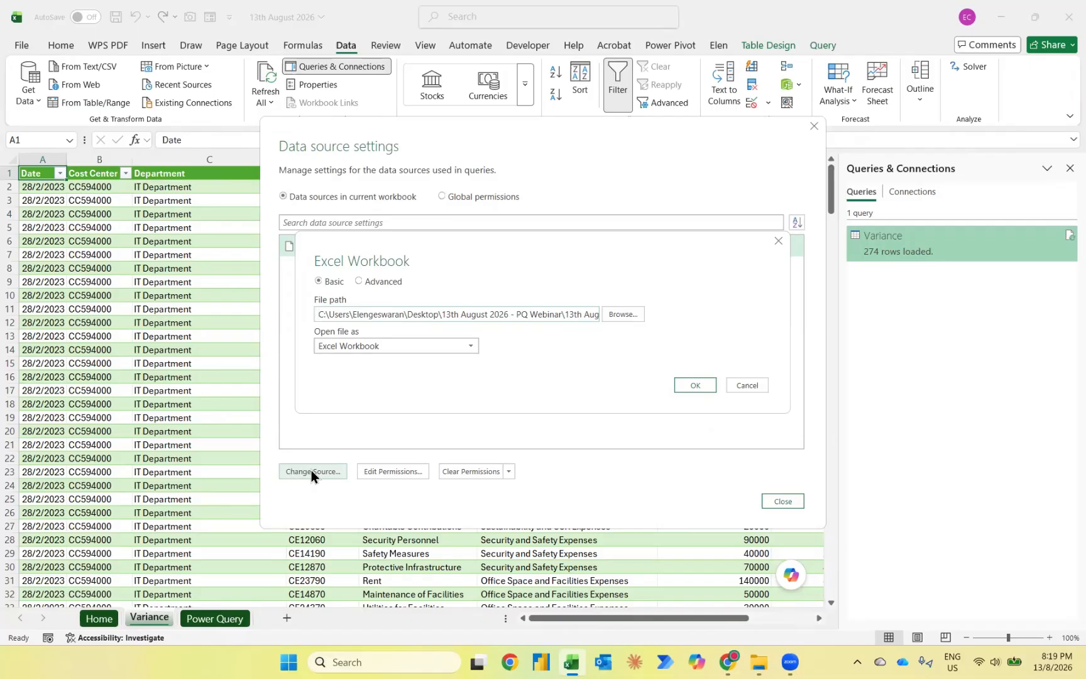
{"action": "left_click", "coordinate": [618, 315]}
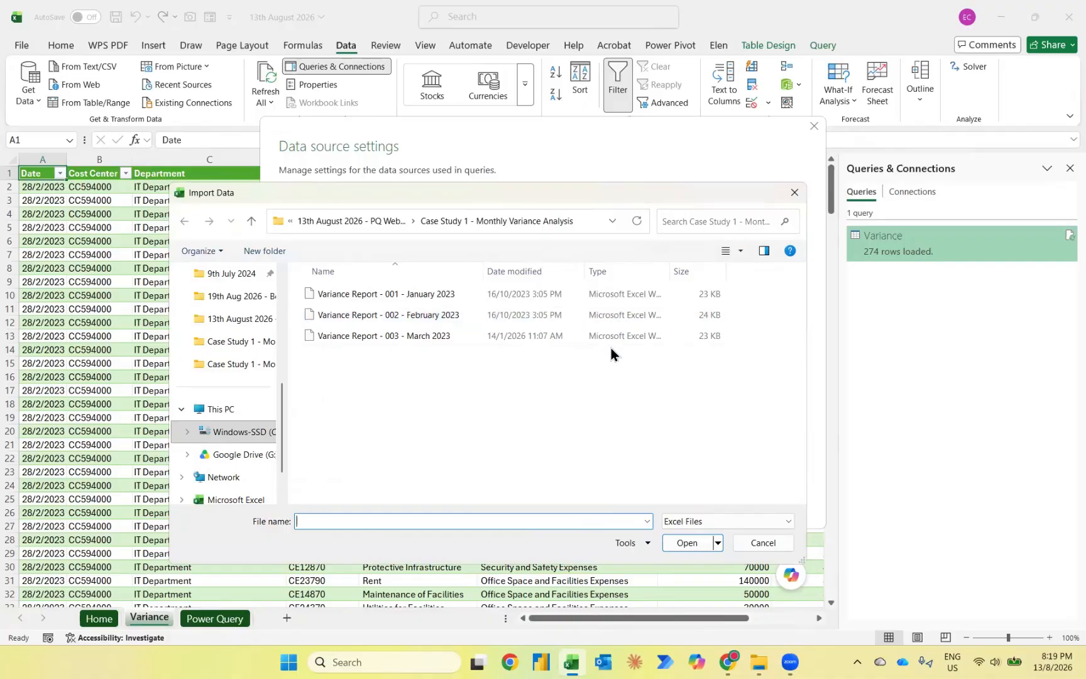
{"action": "left_click", "coordinate": [600, 339]}
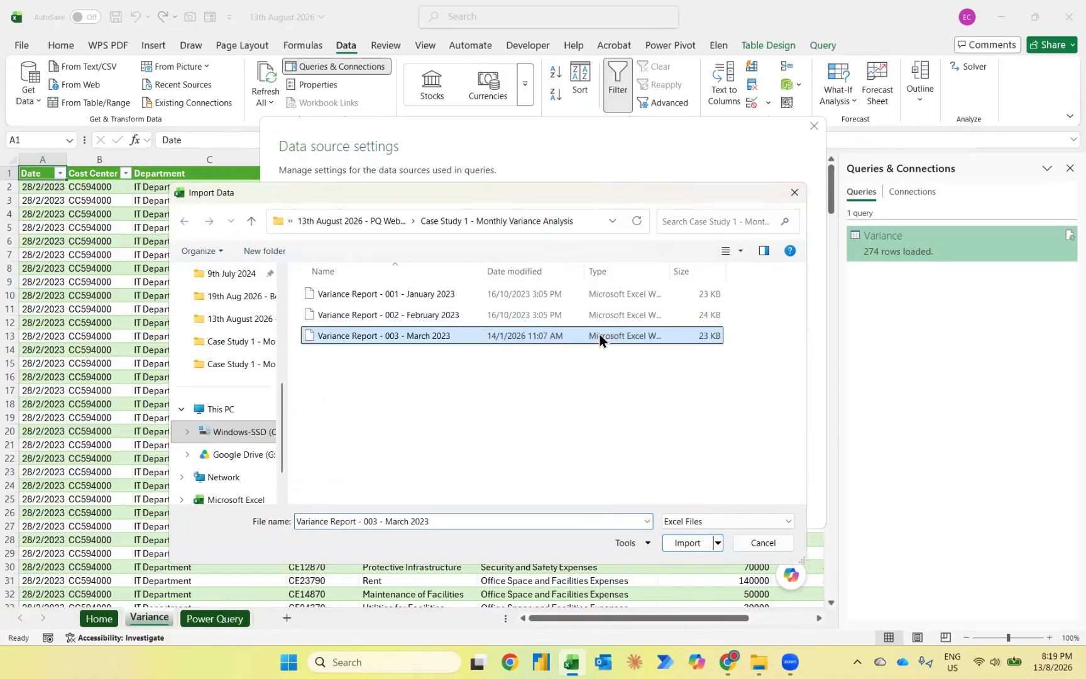
{"action": "left_click", "coordinate": [687, 543]}
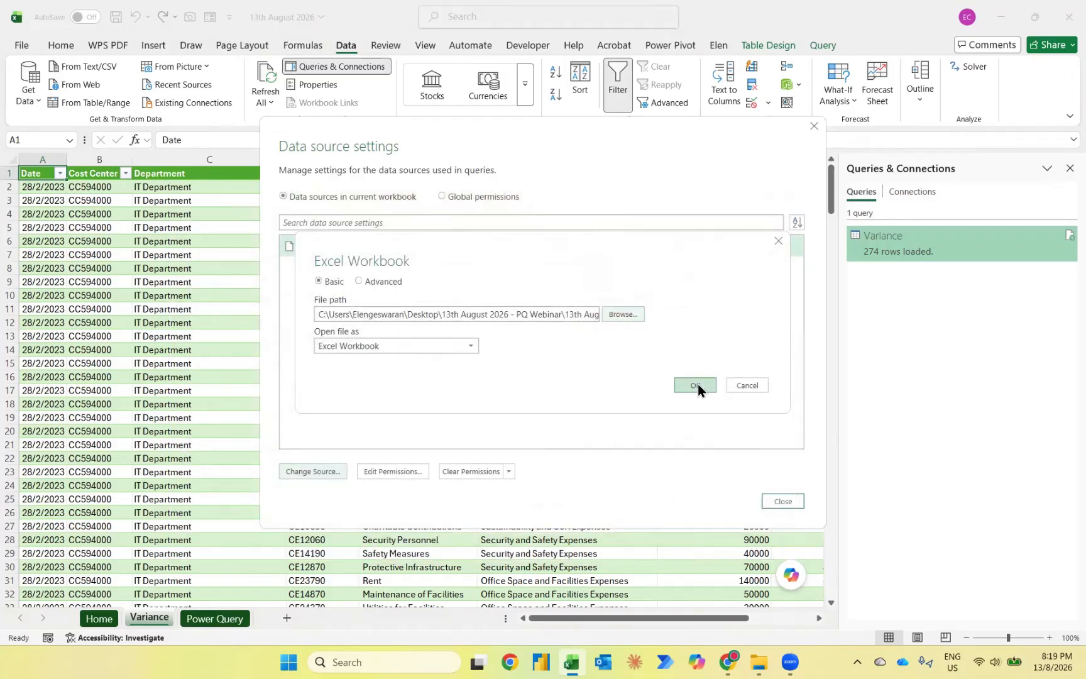
{"action": "left_click", "coordinate": [696, 385]}
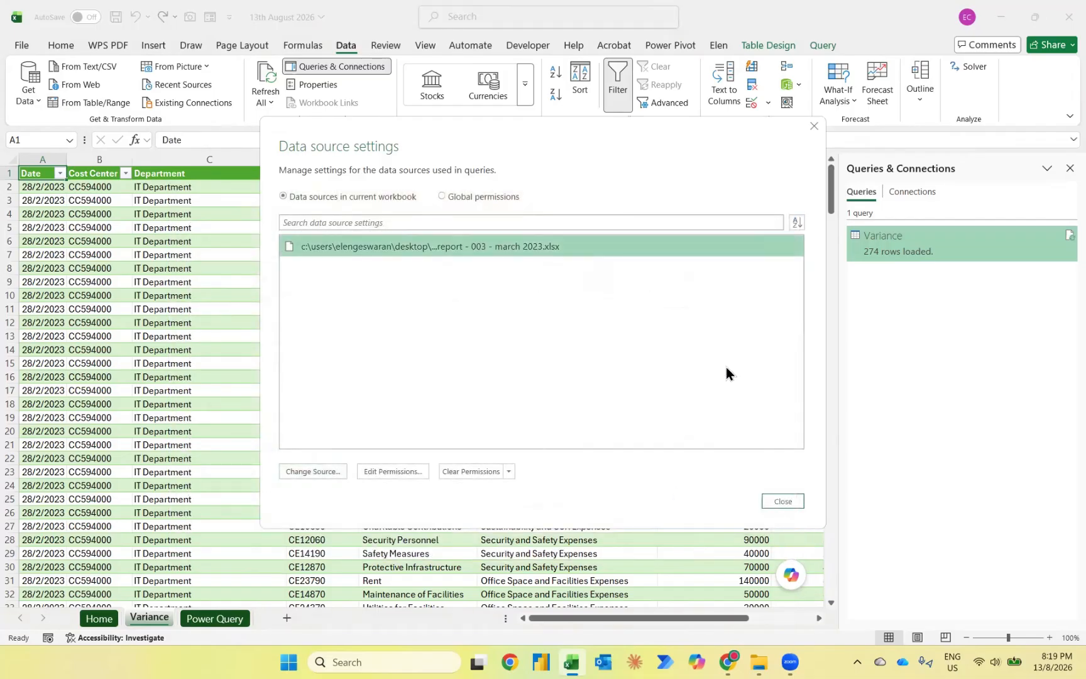
{"action": "left_click", "coordinate": [784, 503]}
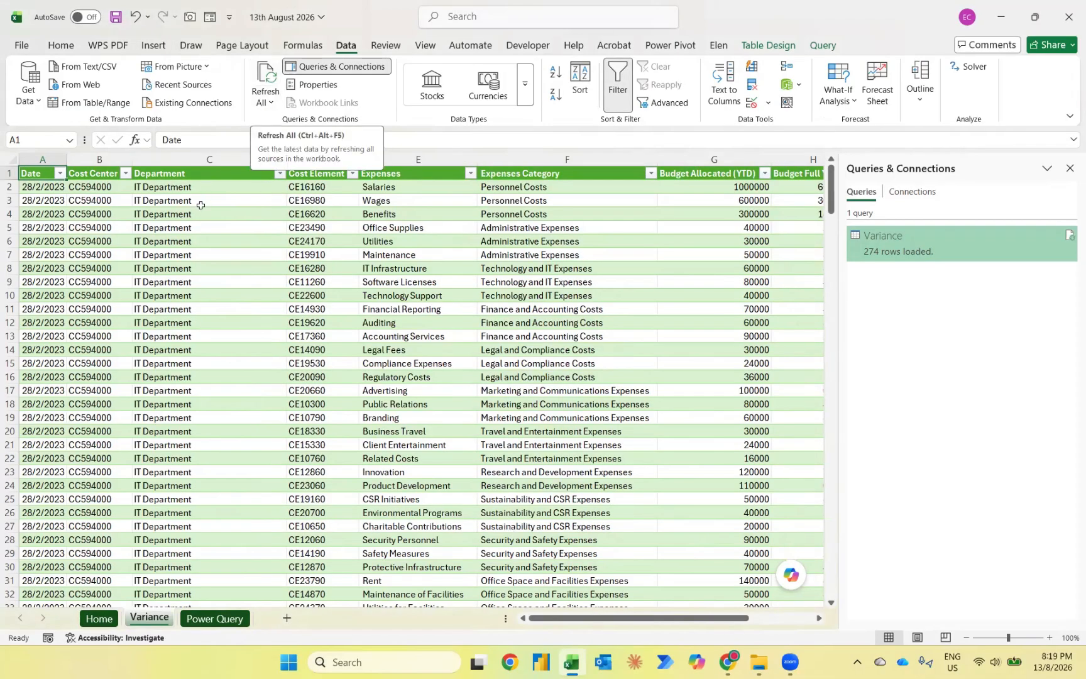
{"action": "right_click", "coordinate": [199, 229]}
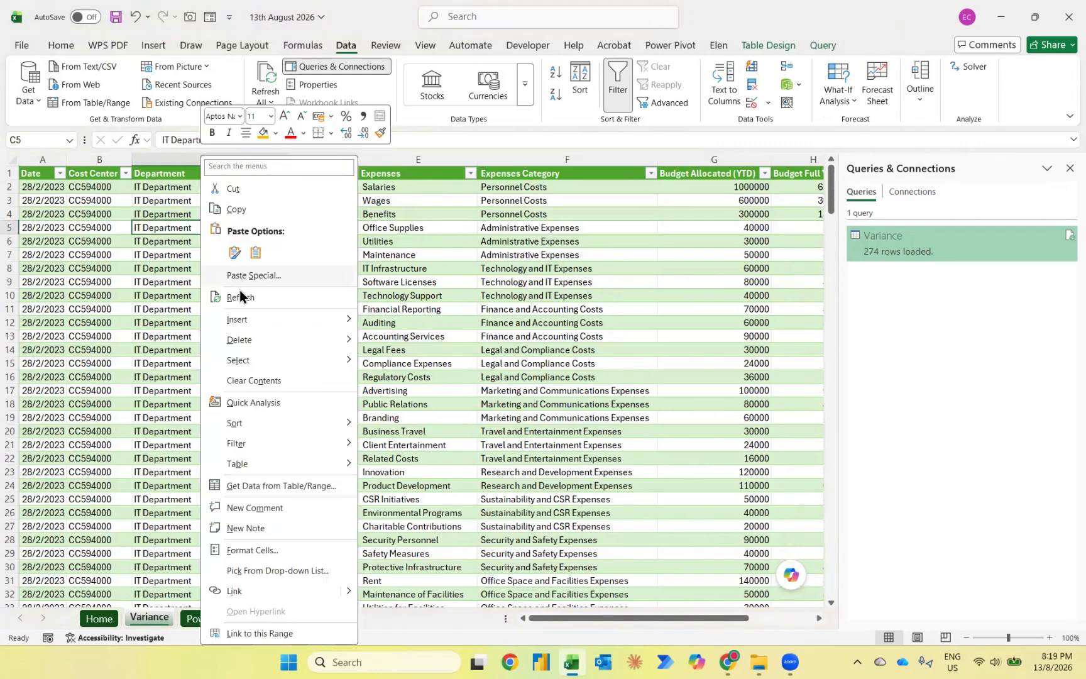
{"action": "left_click", "coordinate": [242, 298]}
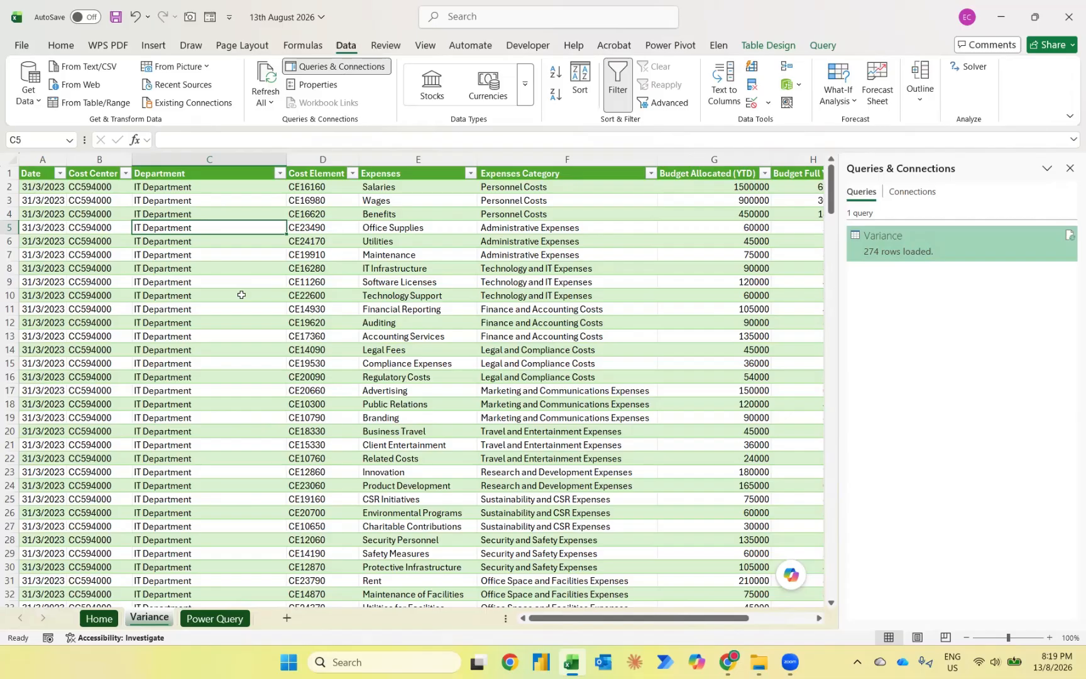
Step: Copy the "Import data from Excel to Excel" notes in A17:B21 of the Power Query sheet to cell A28
{"action": "key", "text": "ctrl+Page_Down"}
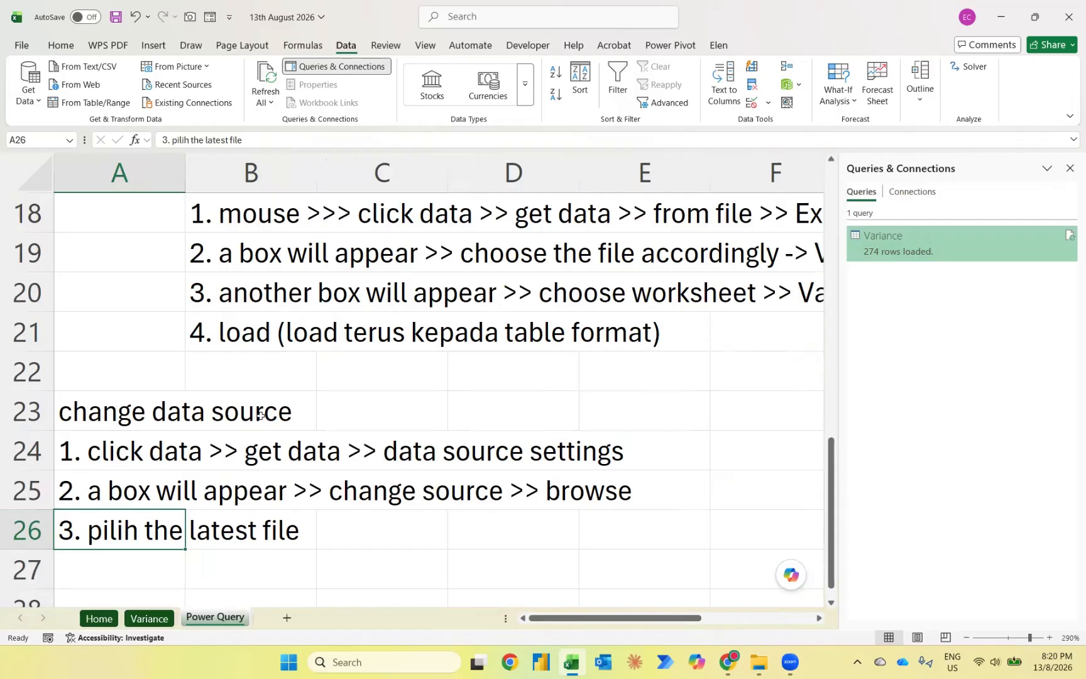
{"action": "scroll", "coordinate": [263, 434], "scroll_direction": "up", "scroll_amount": 2}
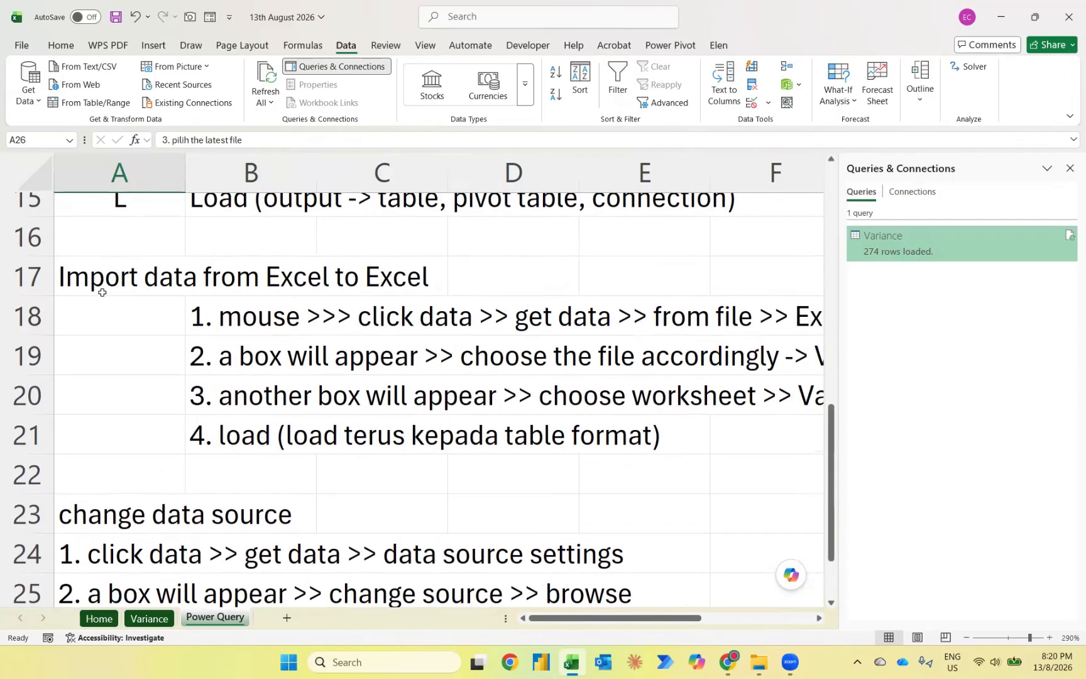
{"action": "left_click", "coordinate": [102, 292]}
{"action": "key", "text": "shift+Right"}
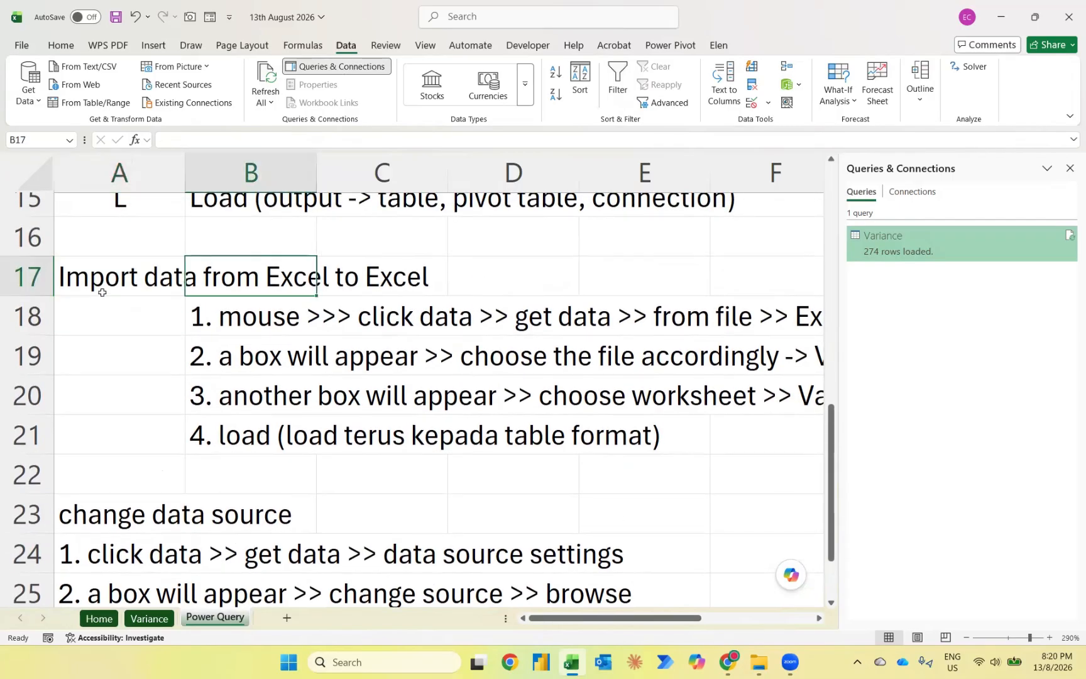
{"action": "key", "text": "shift+Down"}
{"action": "key", "text": "shift+Down"}
{"action": "key", "text": "shift+Down"}
{"action": "key", "text": "shift+Down"}
{"action": "key", "text": "ctrl+c"}
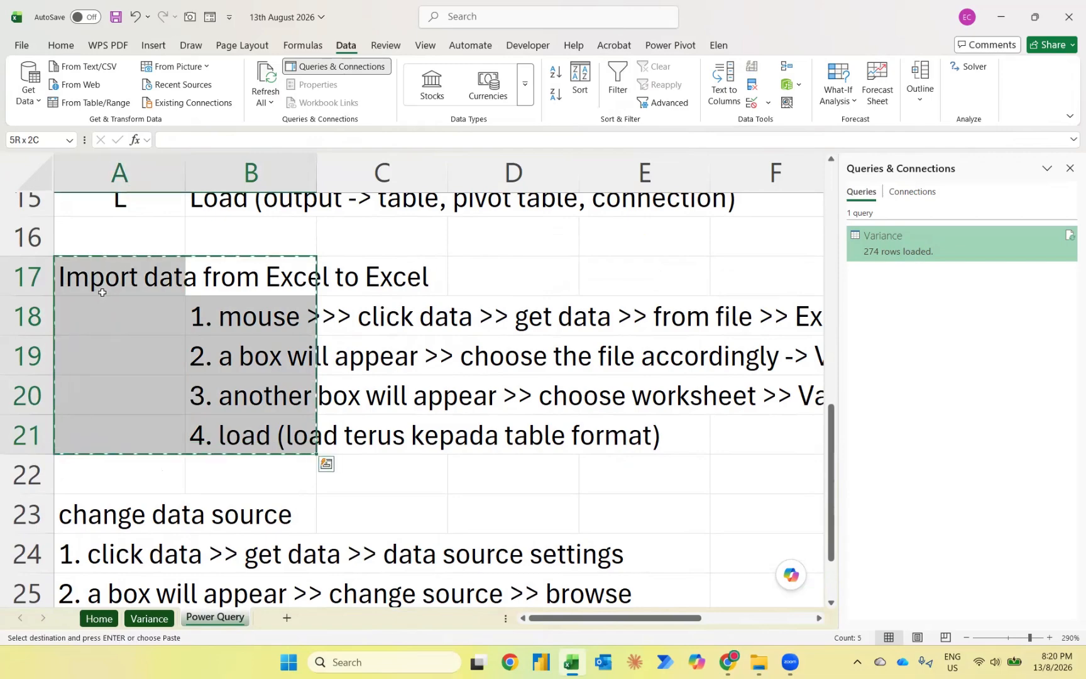
{"action": "scroll", "coordinate": [101, 292], "scroll_direction": "down", "scroll_amount": 3}
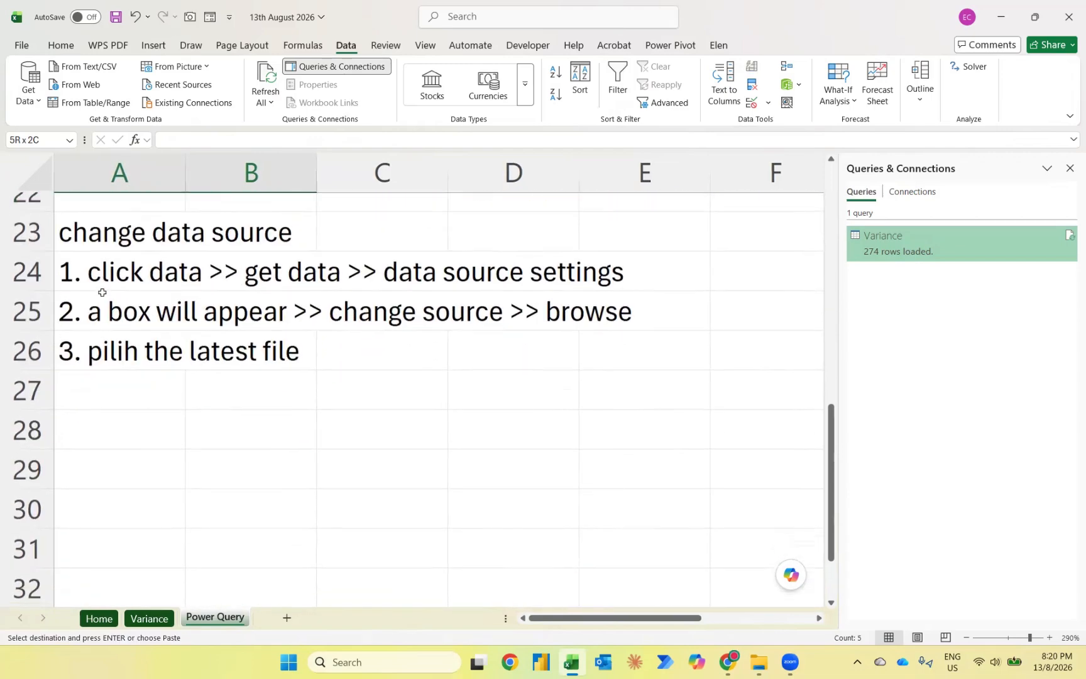
{"action": "left_click", "coordinate": [99, 403]}
{"action": "key", "text": "ctrl+v"}
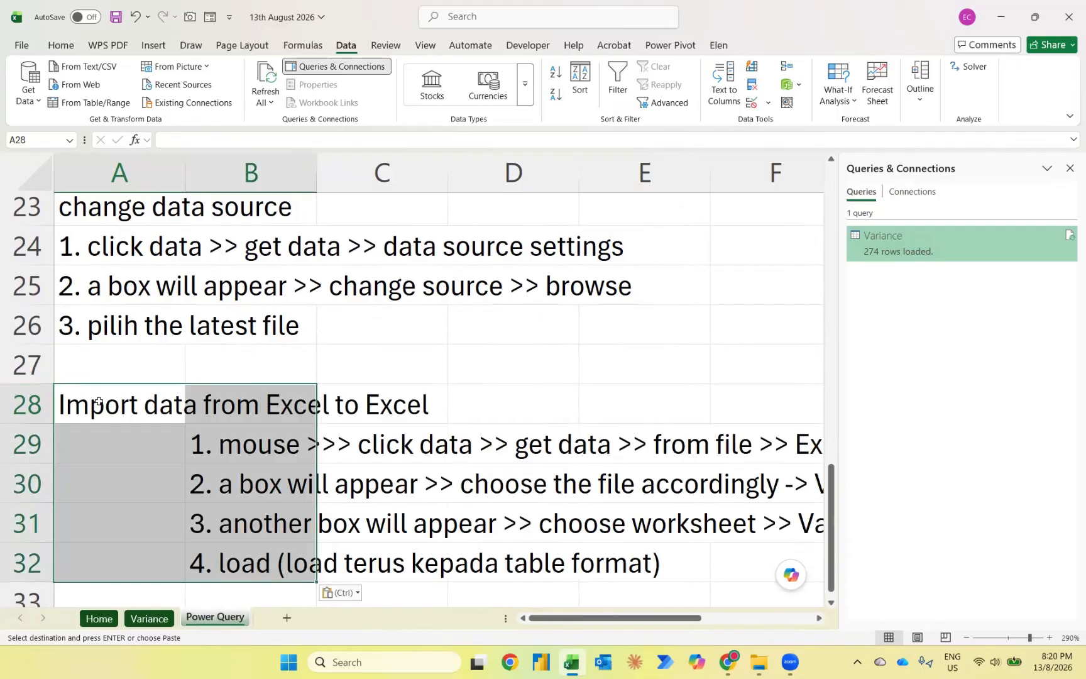
Step: Close the Queries & Connections pane beside the copied notes
{"action": "left_click", "coordinate": [258, 453]}
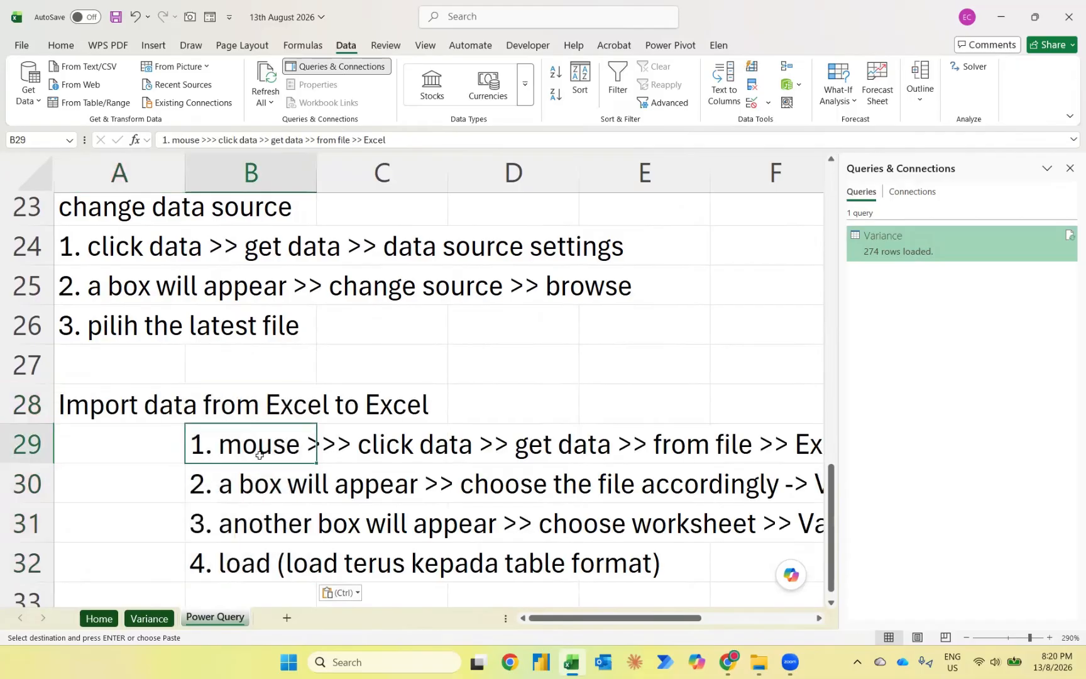
{"action": "key", "text": "Down"}
{"action": "key", "text": "Down"}
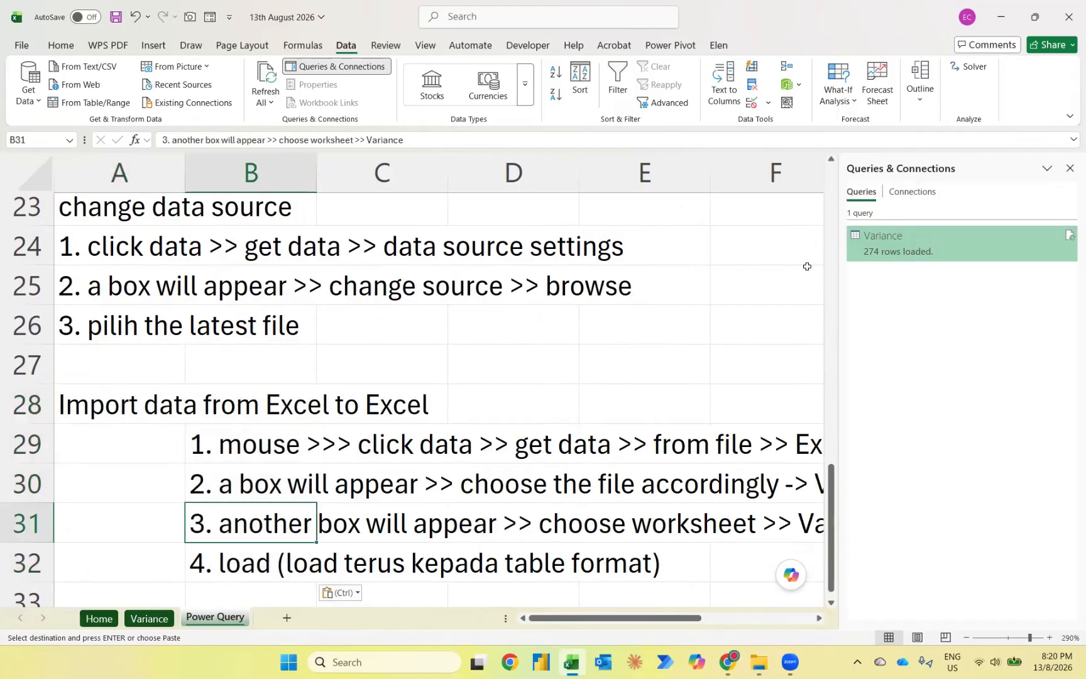
{"action": "left_click", "coordinate": [1069, 169]}
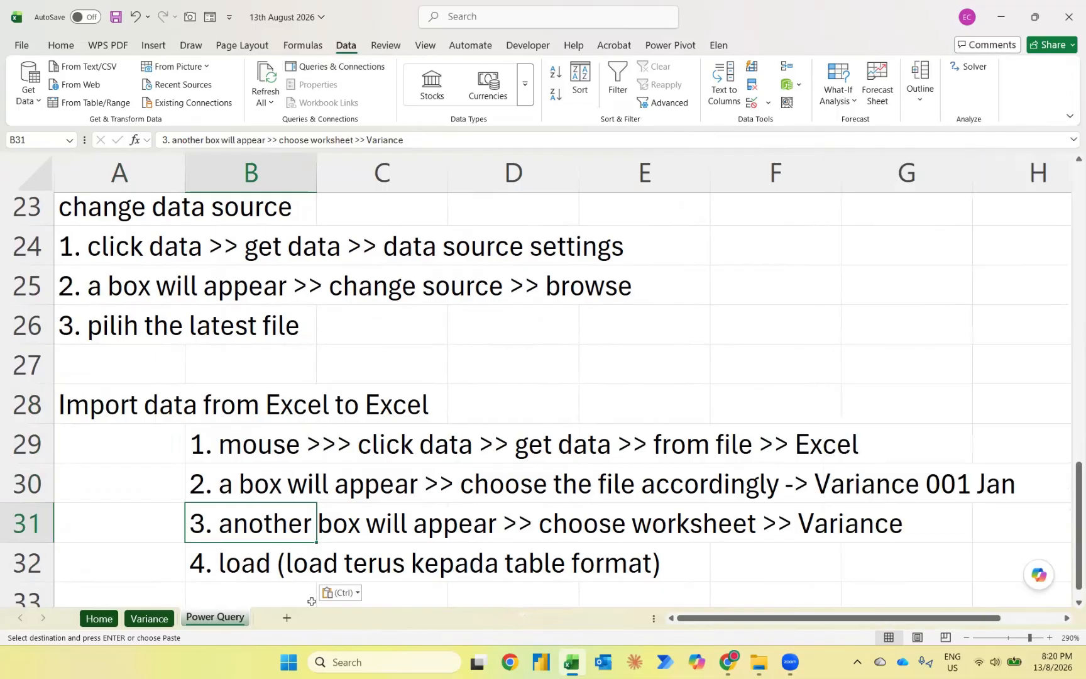
Step: Change the note in cell B32 to "4. load to >> another box will appear >>> pivot table"
{"action": "left_click", "coordinate": [227, 553]}
{"action": "key", "text": "F2"}
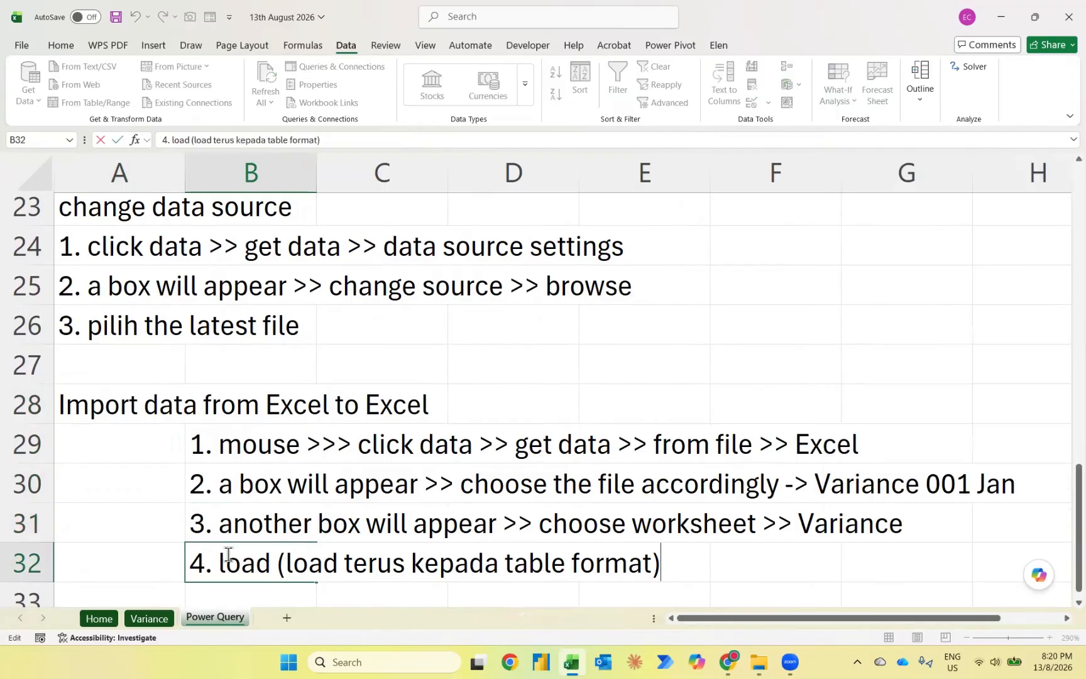
{"action": "key", "text": "ctrl+shift+Left"}
{"action": "key", "text": "ctrl+shift+Left"}
{"action": "key", "text": "ctrl+shift+Left"}
{"action": "key", "text": "ctrl+shift+Left"}
{"action": "key", "text": "ctrl+shift+Left"}
{"action": "key", "text": "ctrl+shift+Left"}
{"action": "key", "text": "ctrl+shift+Left"}
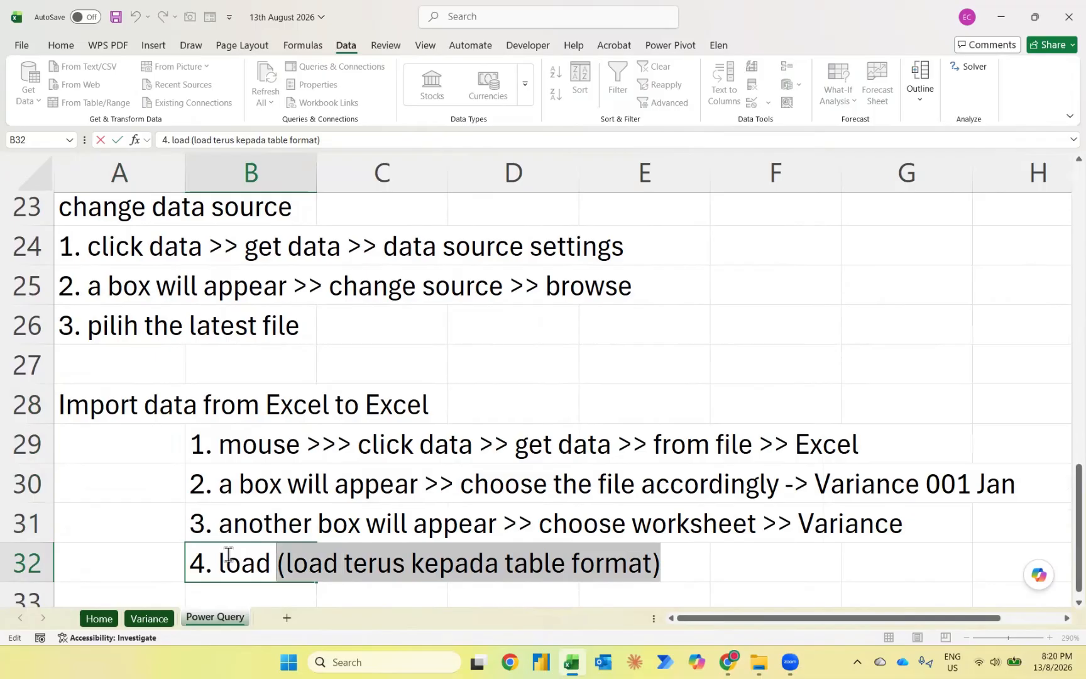
{"action": "type", "text": "to >"}
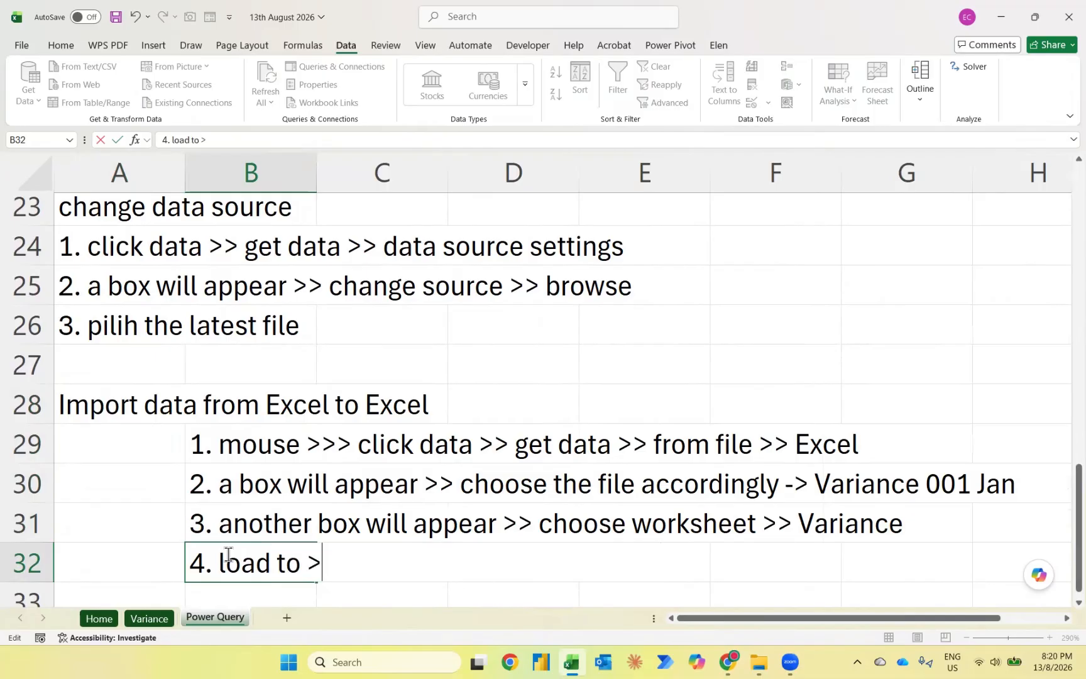
{"action": "type", "text": "> anoth"}
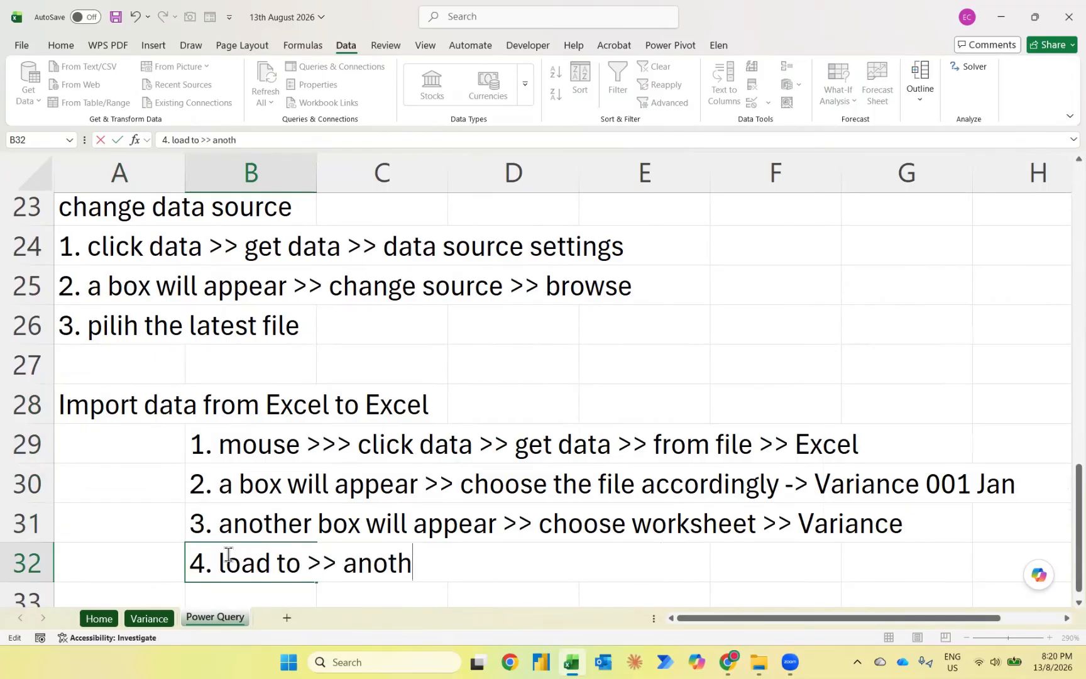
{"action": "type", "text": "er box will appear "}
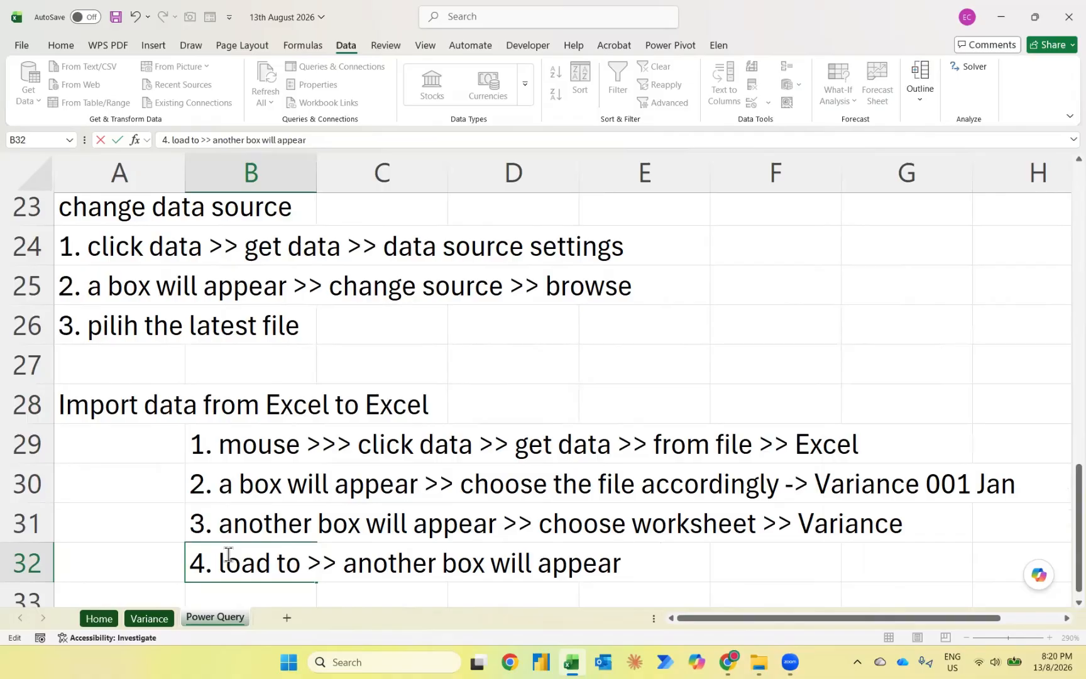
{"action": "type", "text": " >>> pi"}
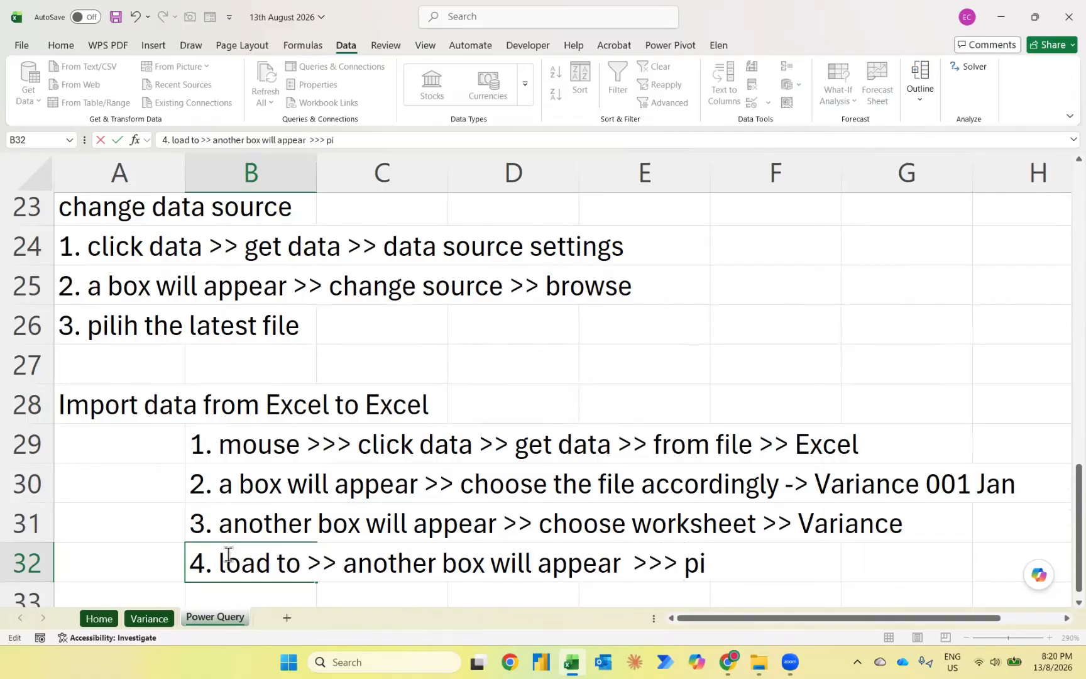
{"action": "type", "text": "vot table"}
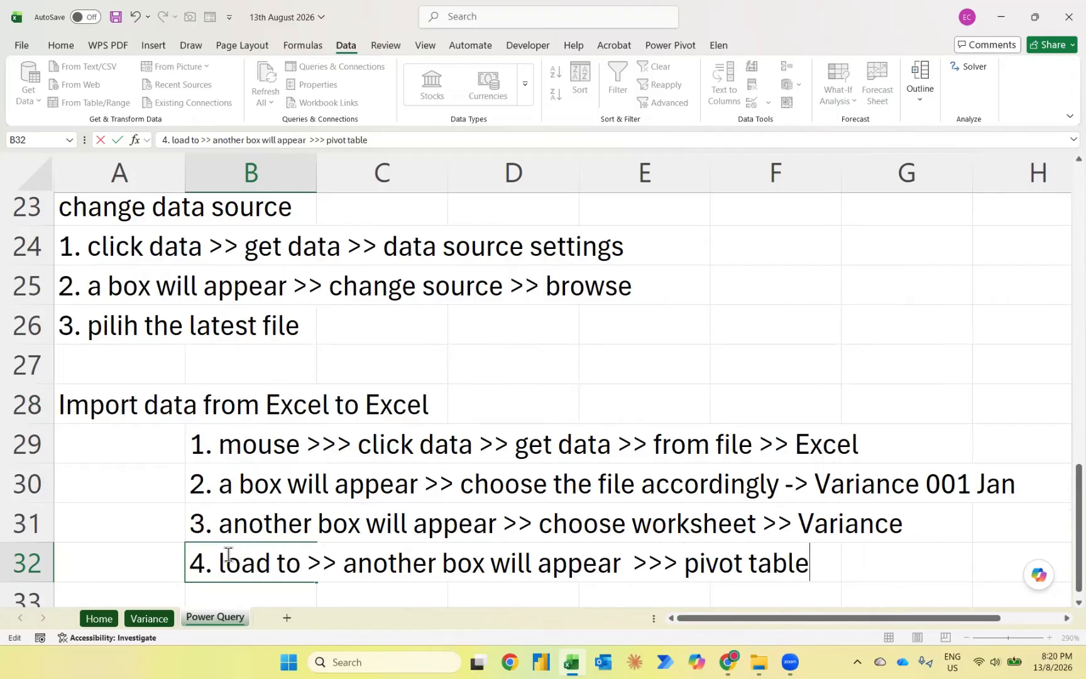
{"action": "key", "text": "Return"}
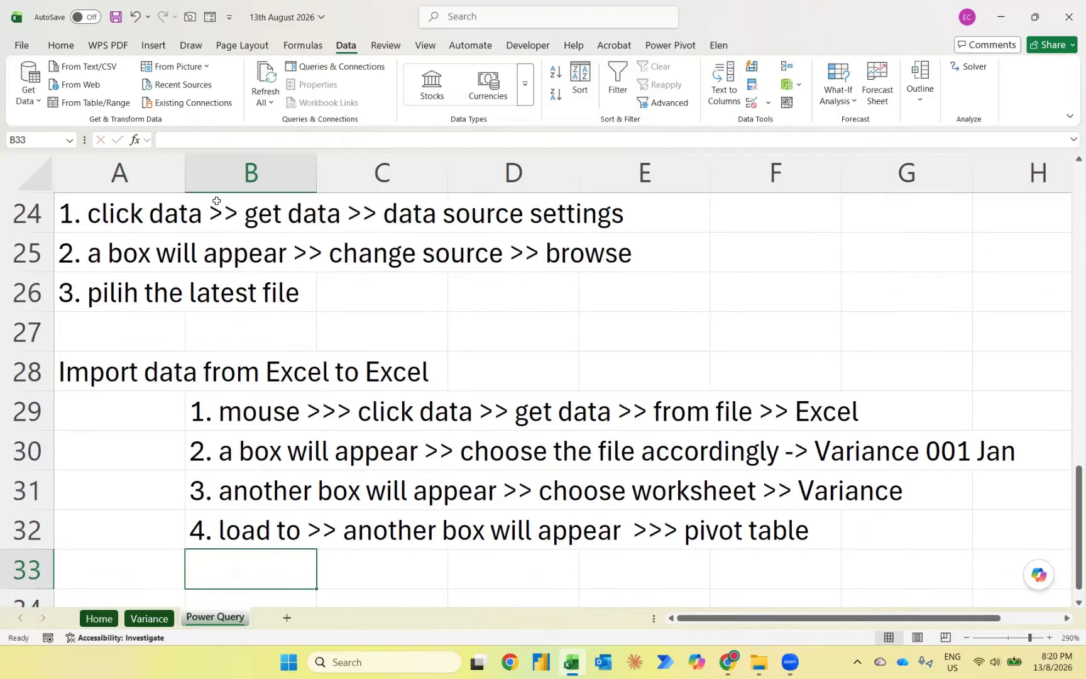
Step: Import the Excel workbook "Variance Report - 001 - January 2023" from the Case Study 1 folder through Get Data
{"action": "left_click", "coordinate": [27, 97]}
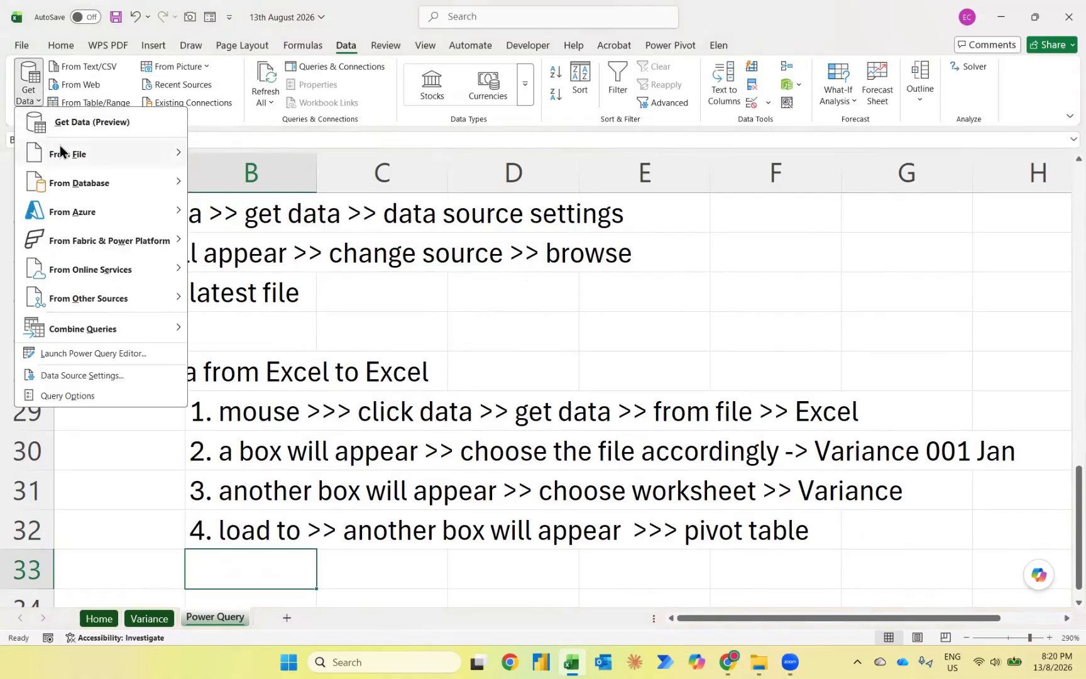
{"action": "mouse_move", "coordinate": [61, 149]}
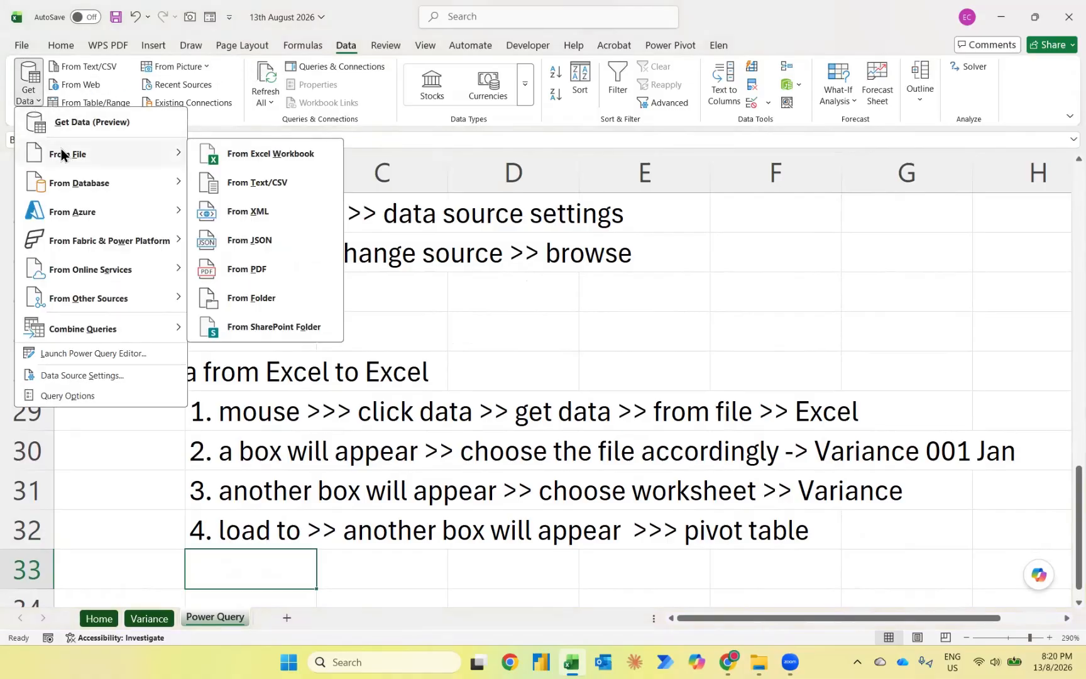
{"action": "left_click", "coordinate": [238, 152]}
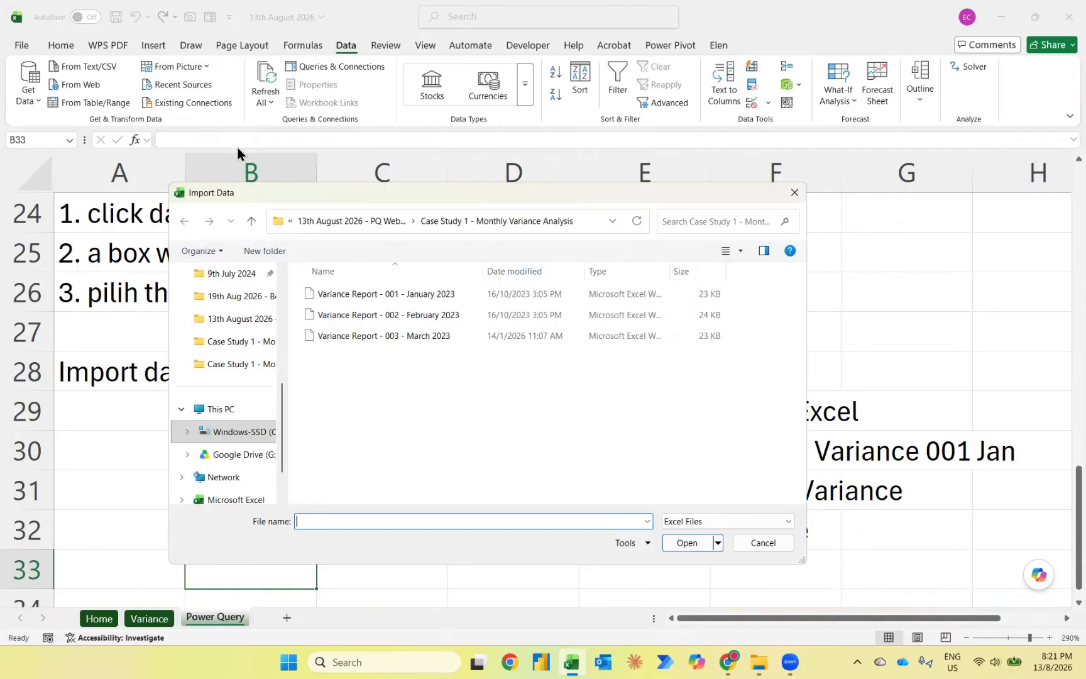
{"action": "left_click", "coordinate": [574, 299]}
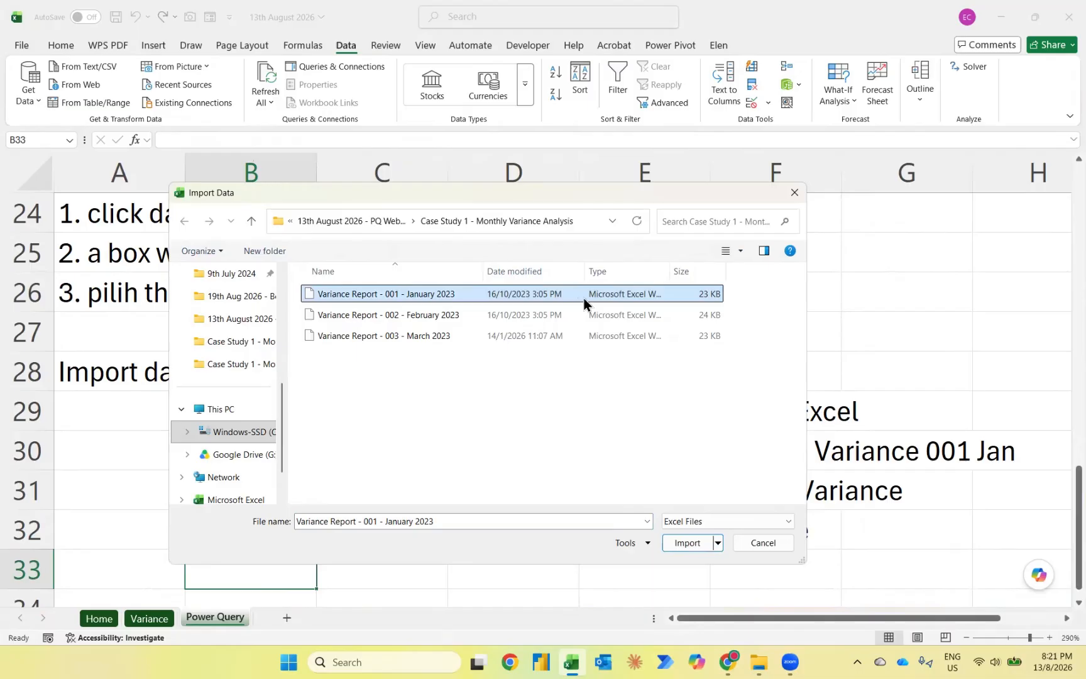
{"action": "left_click", "coordinate": [697, 544]}
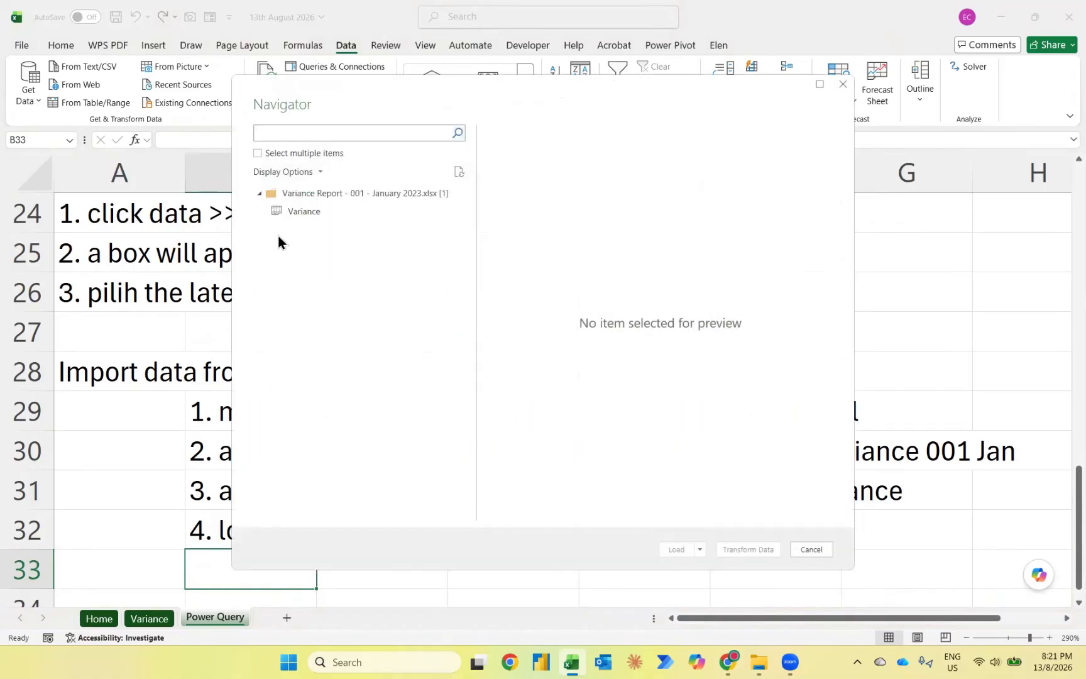
Step: Load the workbook's Variance sheet as a PivotTable Report on a new worksheet
{"action": "left_click", "coordinate": [279, 211]}
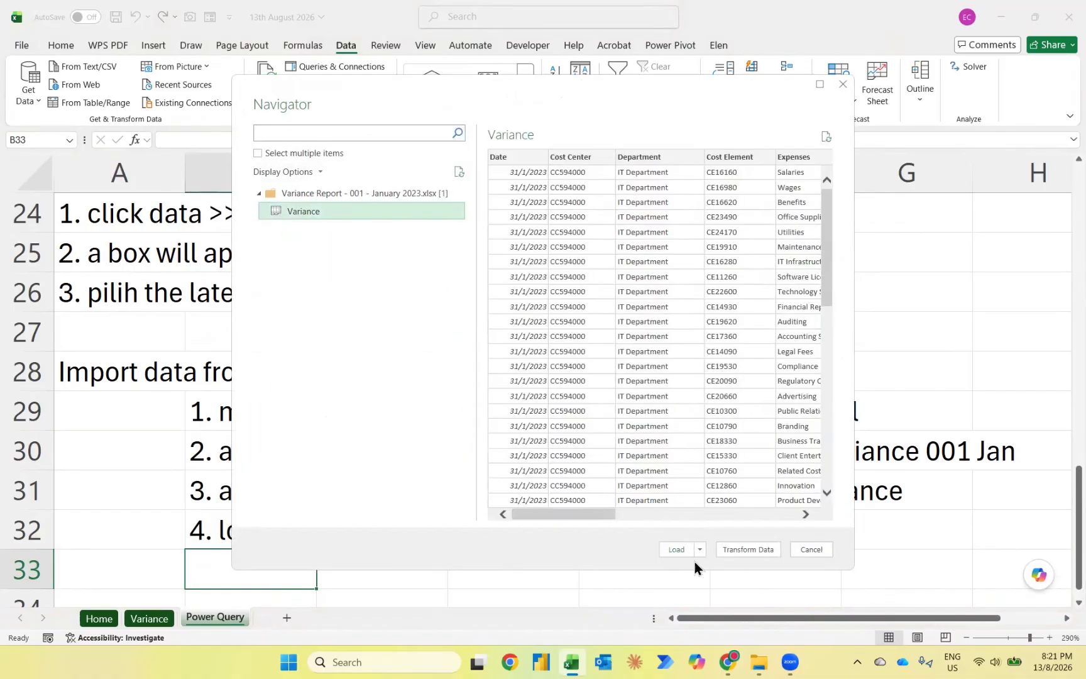
{"action": "left_click", "coordinate": [701, 556]}
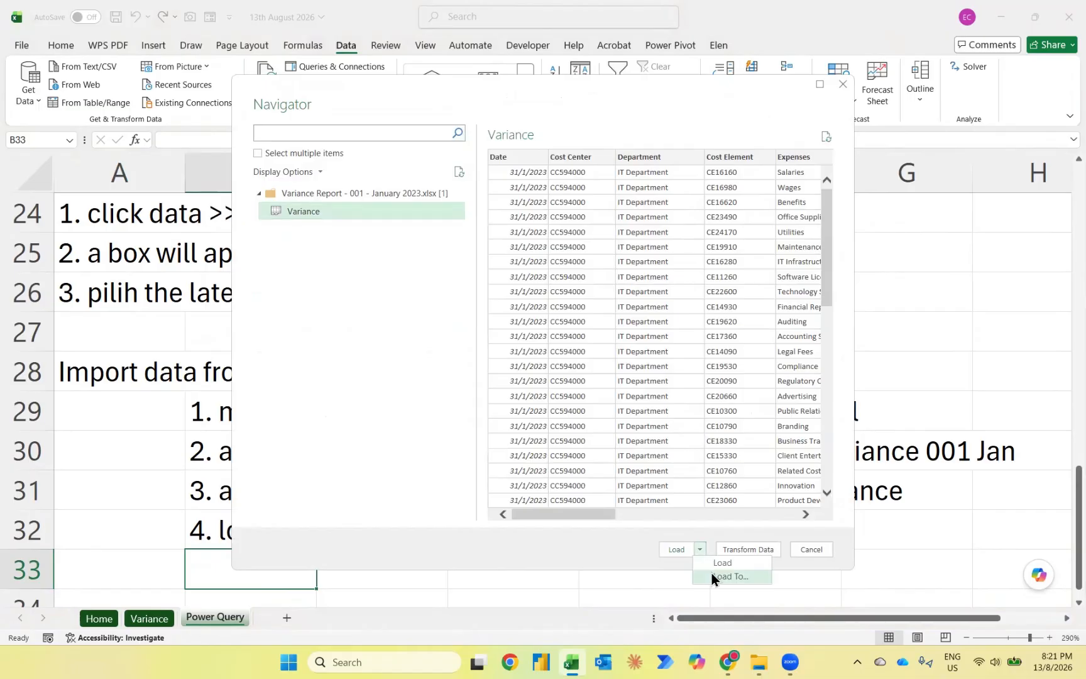
{"action": "left_click", "coordinate": [723, 576]}
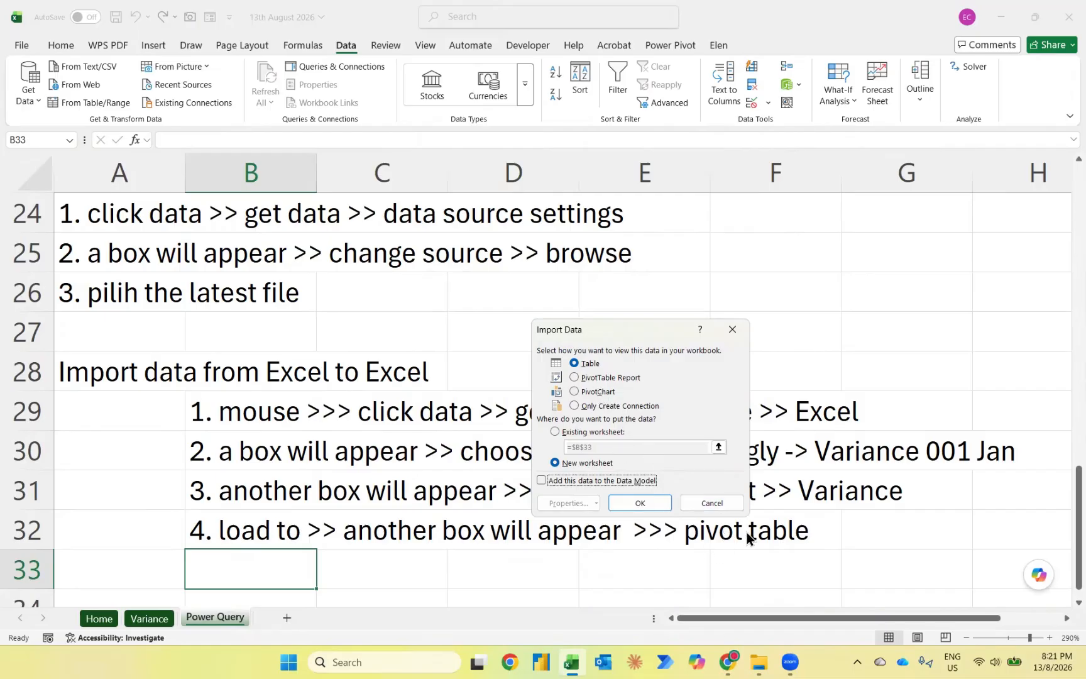
{"action": "left_click", "coordinate": [595, 380]}
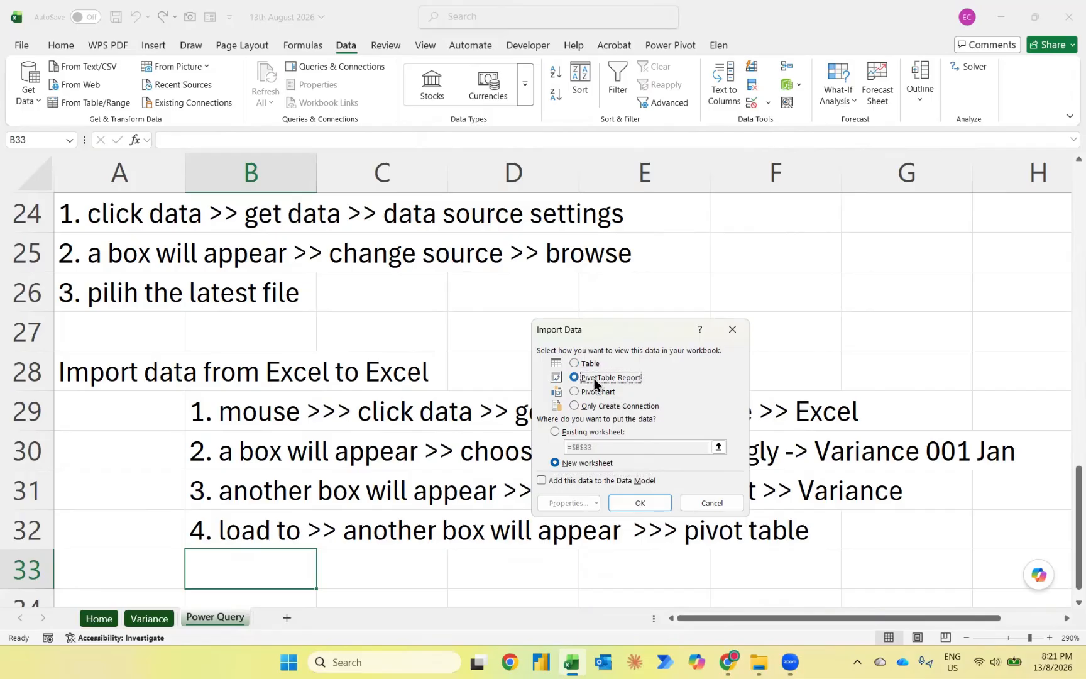
{"action": "left_click", "coordinate": [650, 507]}
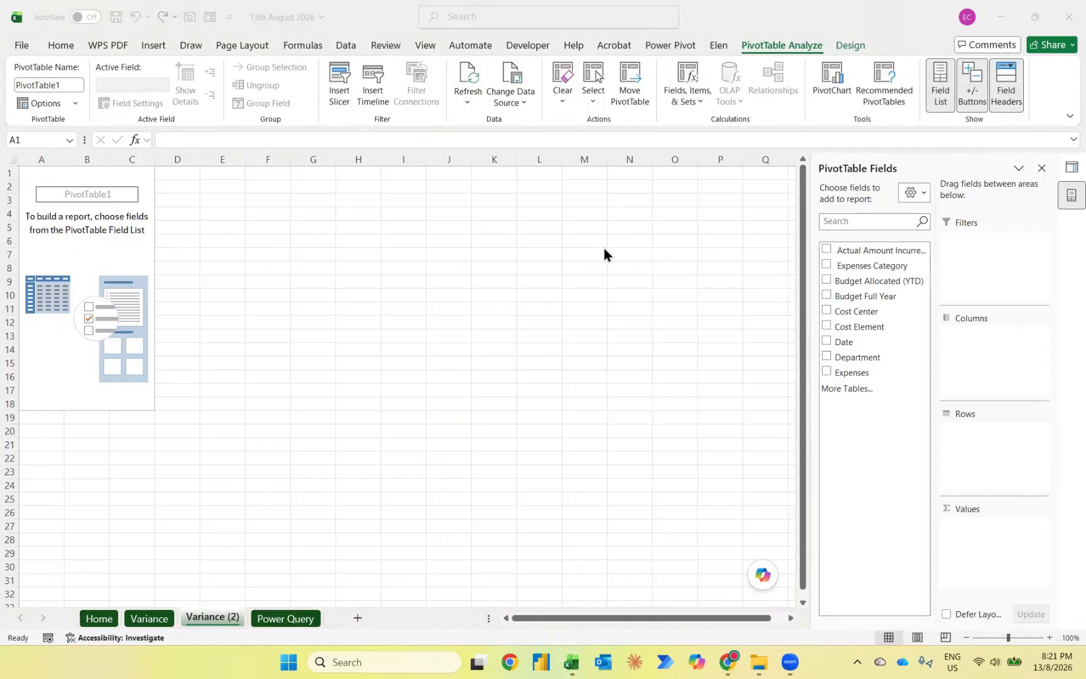
Step: Build the pivot table with Department as rows and the sum of Actual Amount Incurred (YTD) as values
{"action": "left_click", "coordinate": [829, 357]}
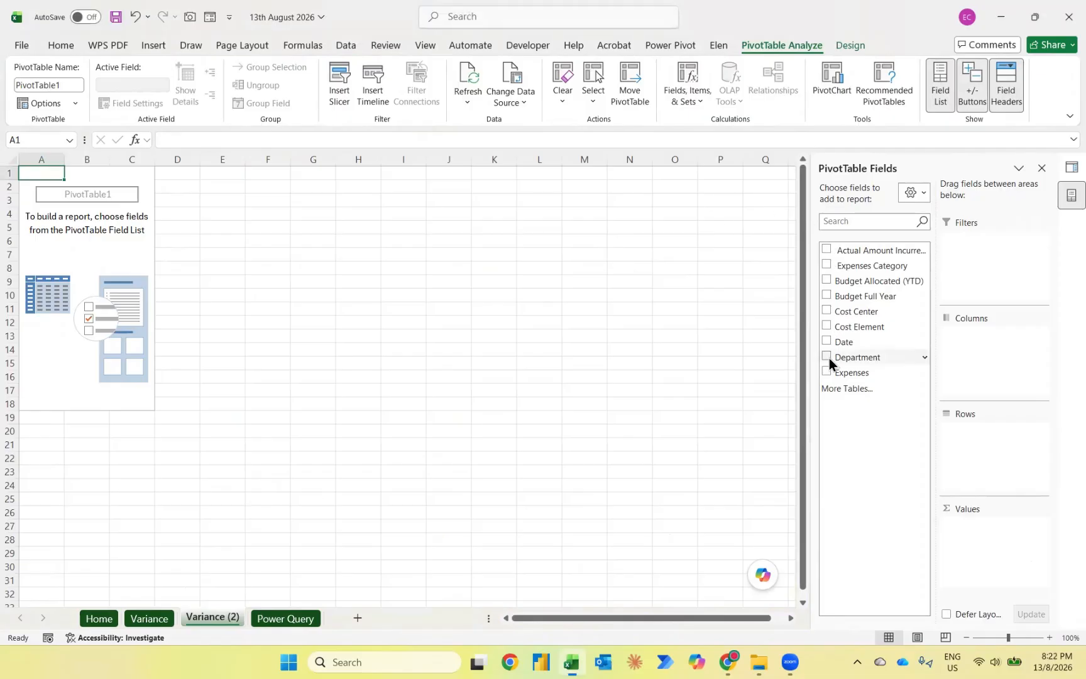
{"action": "left_click", "coordinate": [826, 250]}
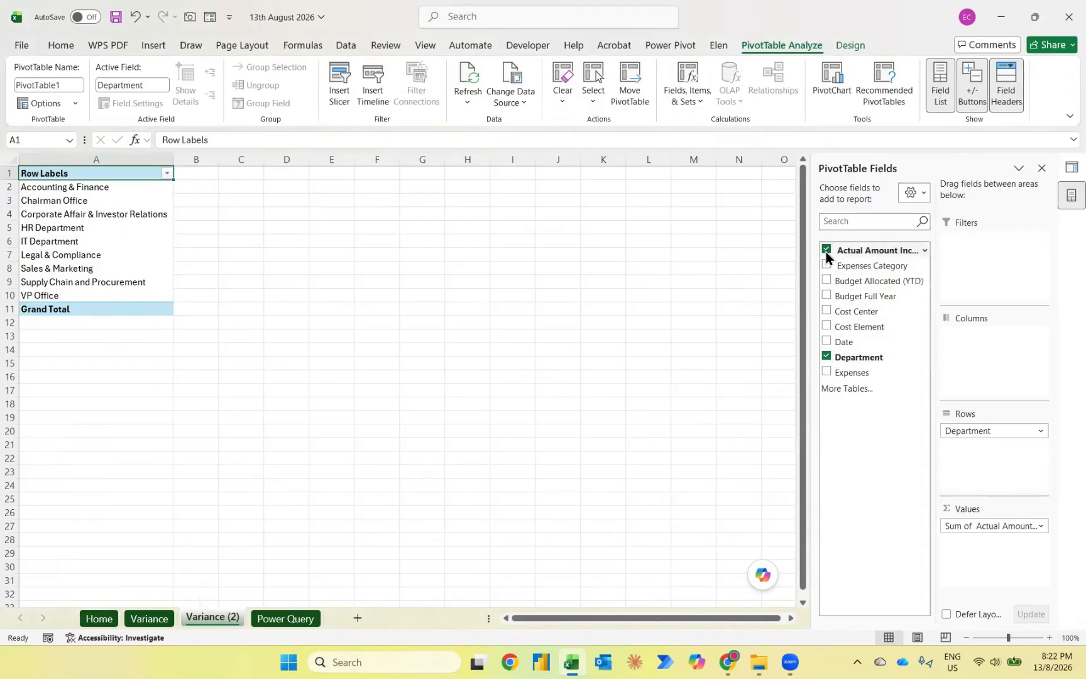
{"action": "left_click", "coordinate": [1050, 637]}
{"action": "left_click", "coordinate": [1050, 637]}
{"action": "left_click", "coordinate": [1051, 637]}
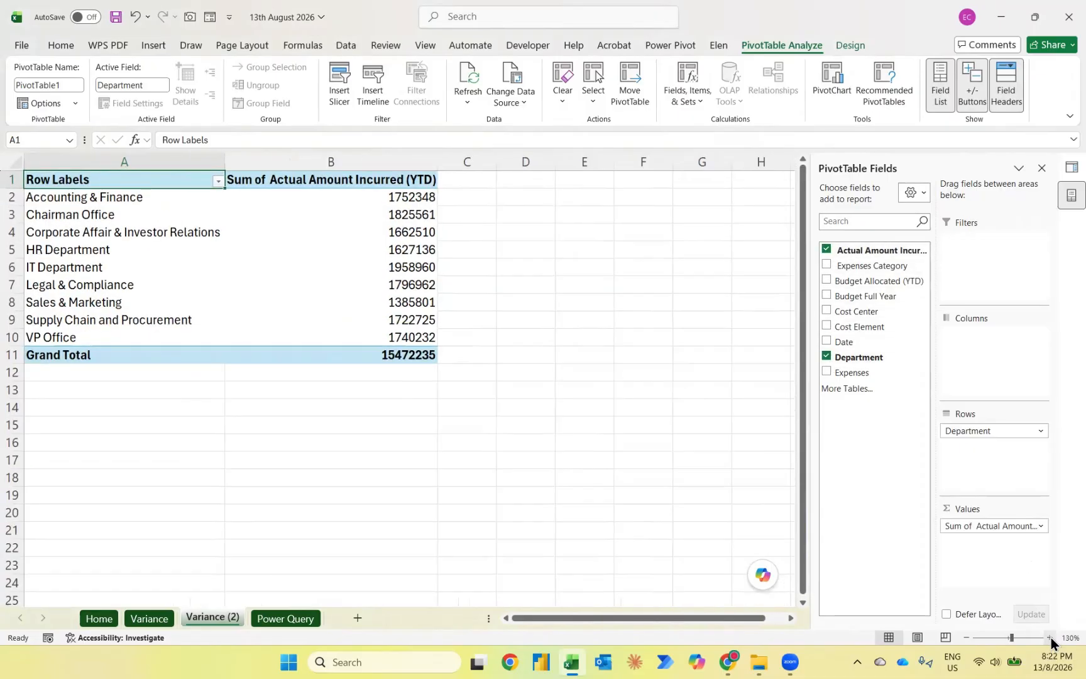
Step: Format the pivot table's Actual Amount Incurred (YTD) values as Currency with no symbol and 0 decimal places
{"action": "key", "text": "Down"}
{"action": "key", "text": "Right"}
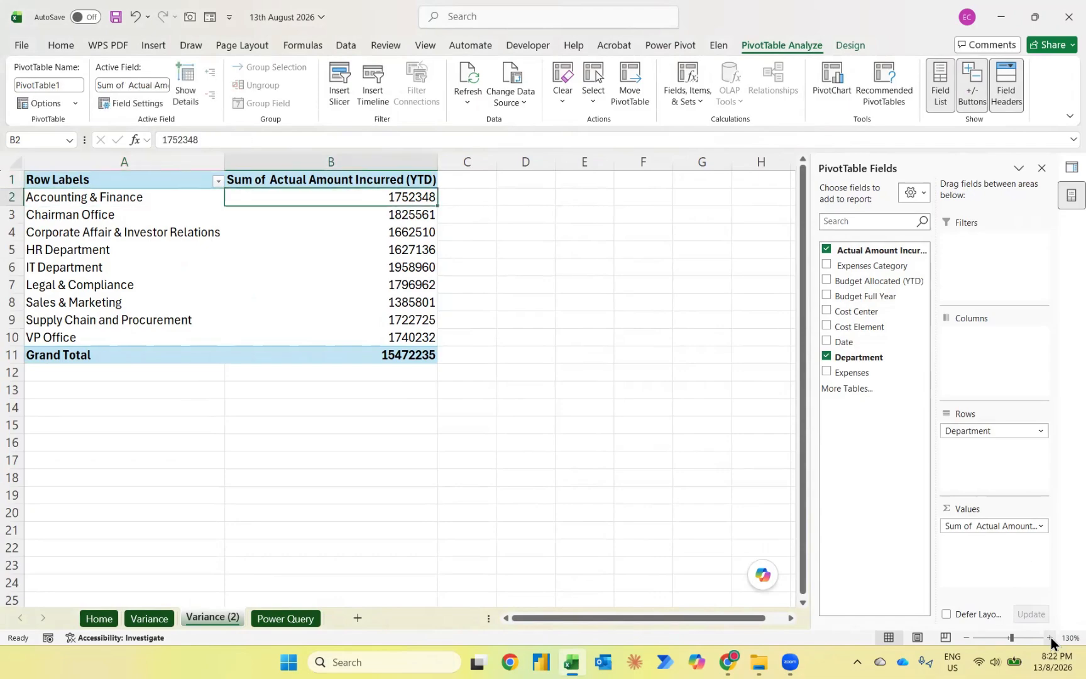
{"action": "key", "text": "shift+F10"}
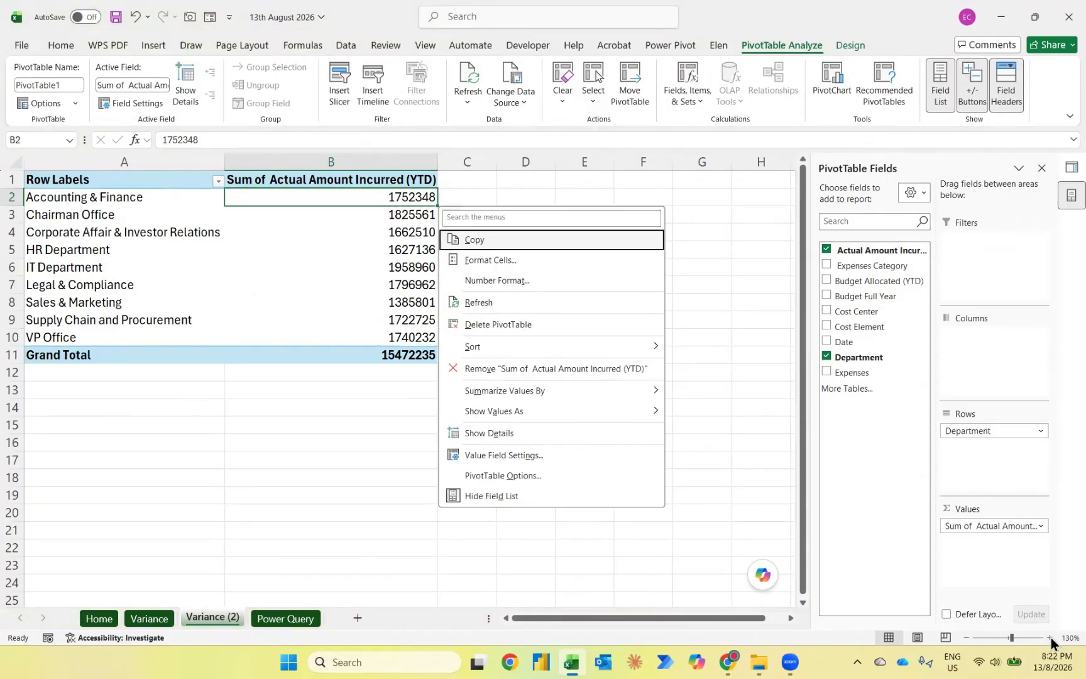
{"action": "key", "text": "f"}
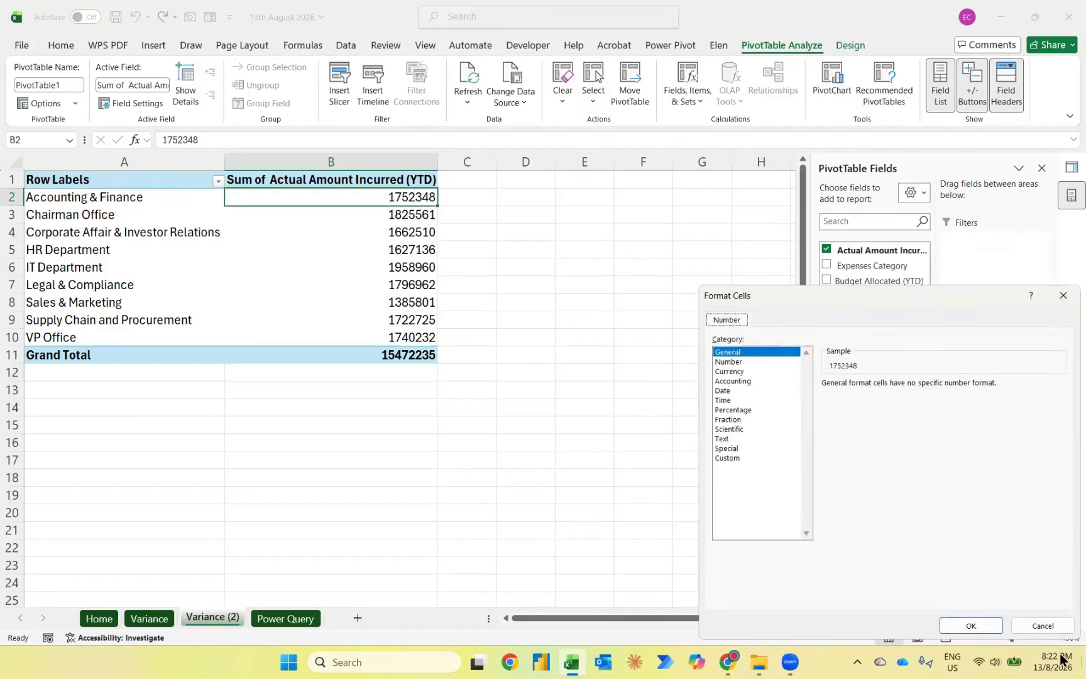
{"action": "left_click", "coordinate": [781, 363]}
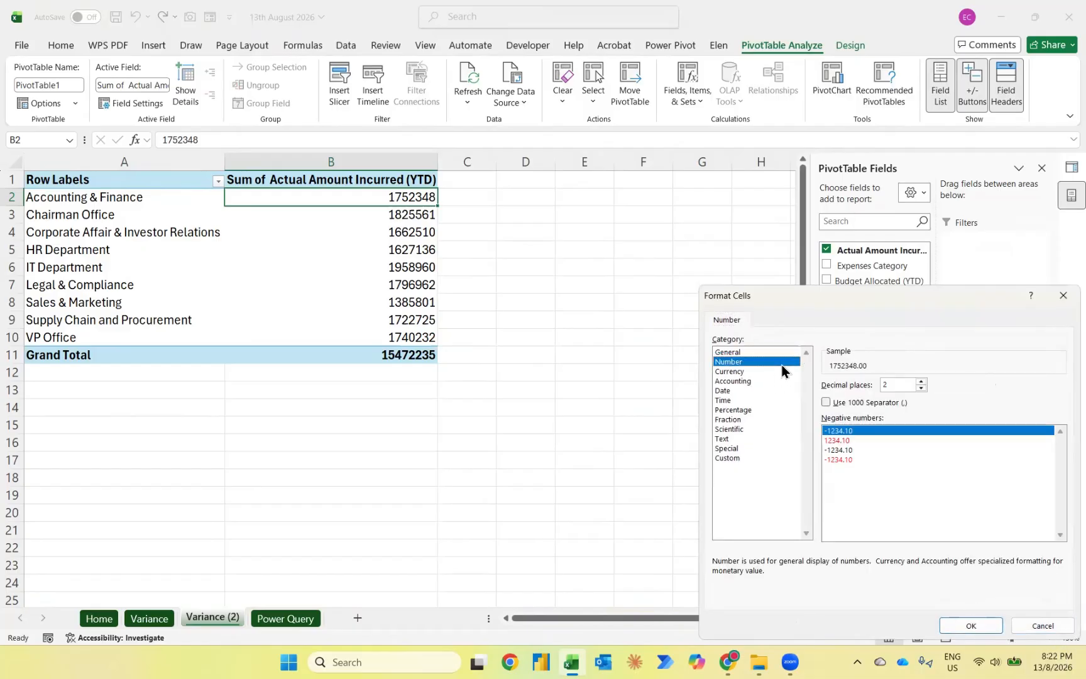
{"action": "left_click", "coordinate": [782, 371]}
{"action": "left_click", "coordinate": [916, 405]}
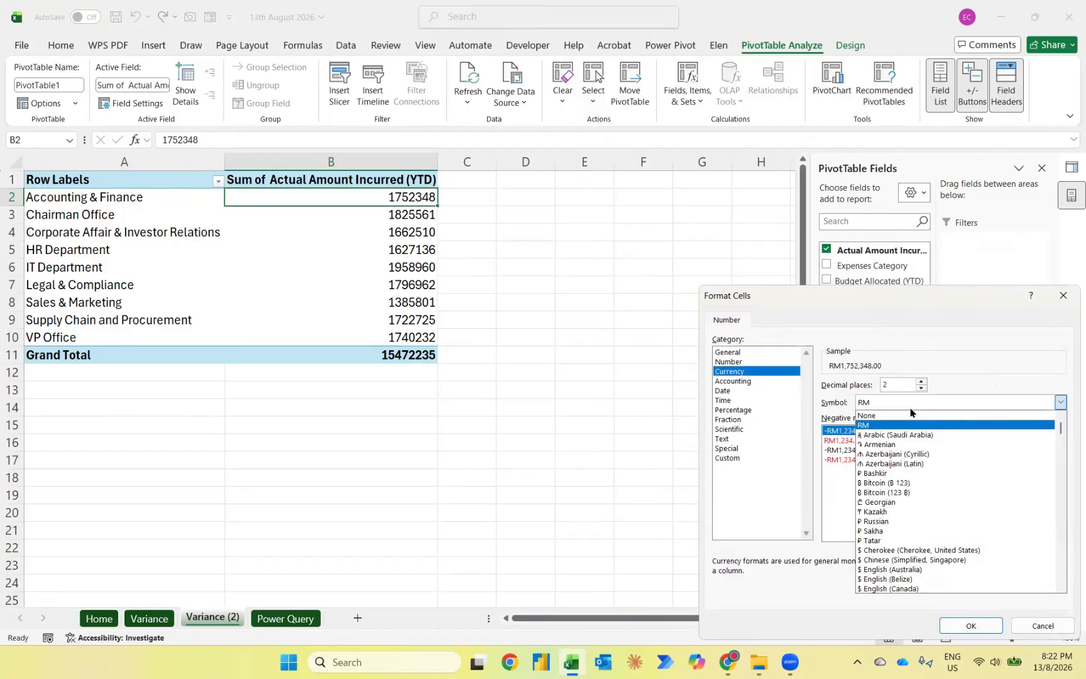
{"action": "left_click", "coordinate": [899, 421]}
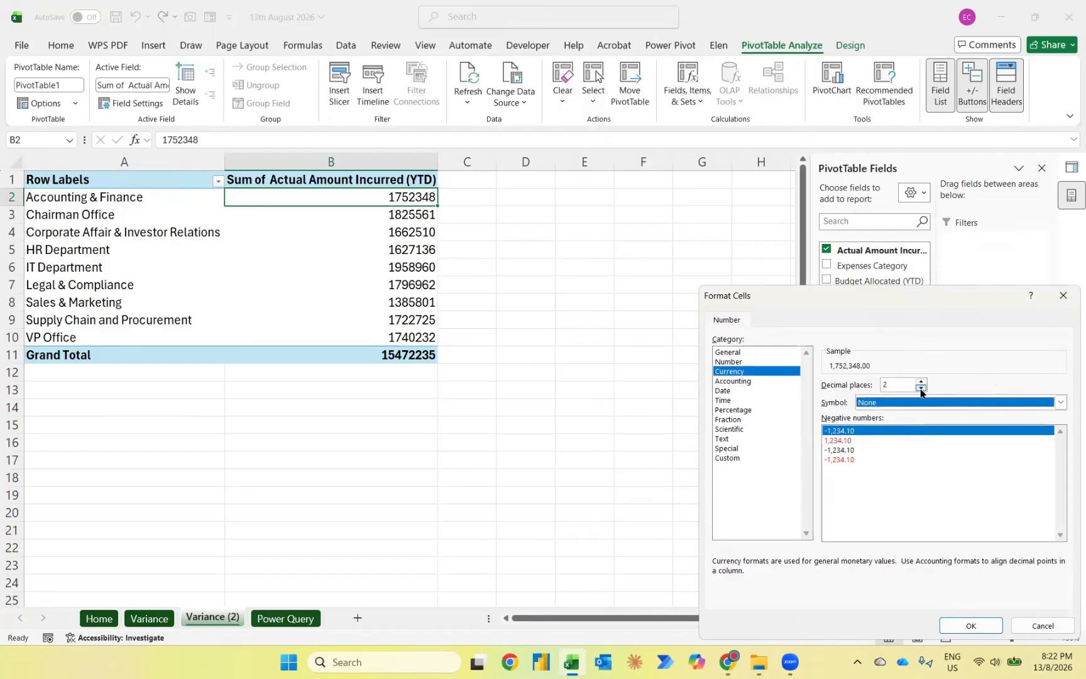
{"action": "left_click", "coordinate": [921, 389]}
{"action": "left_click", "coordinate": [921, 388]}
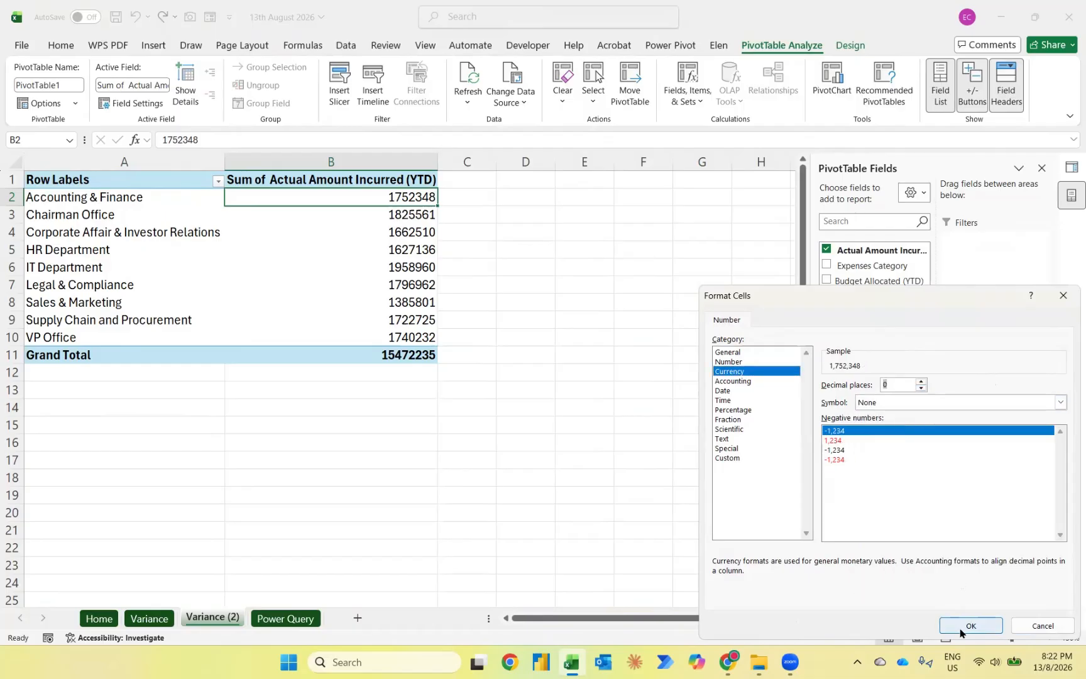
{"action": "left_click", "coordinate": [960, 628]}
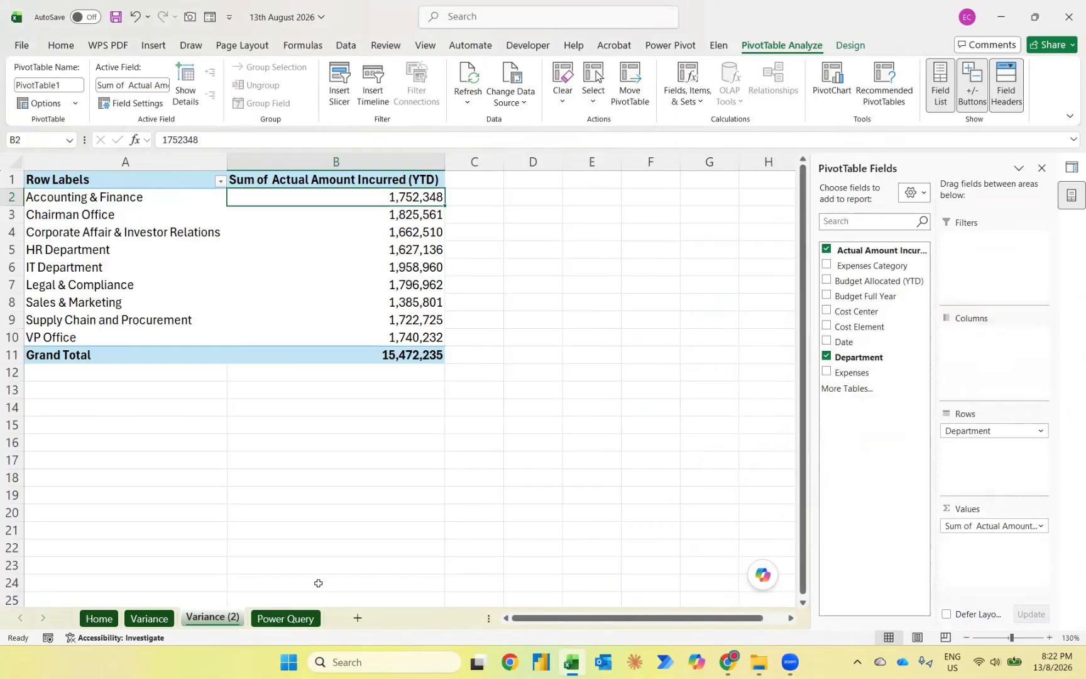
{"action": "key", "text": "ctrl+Down"}
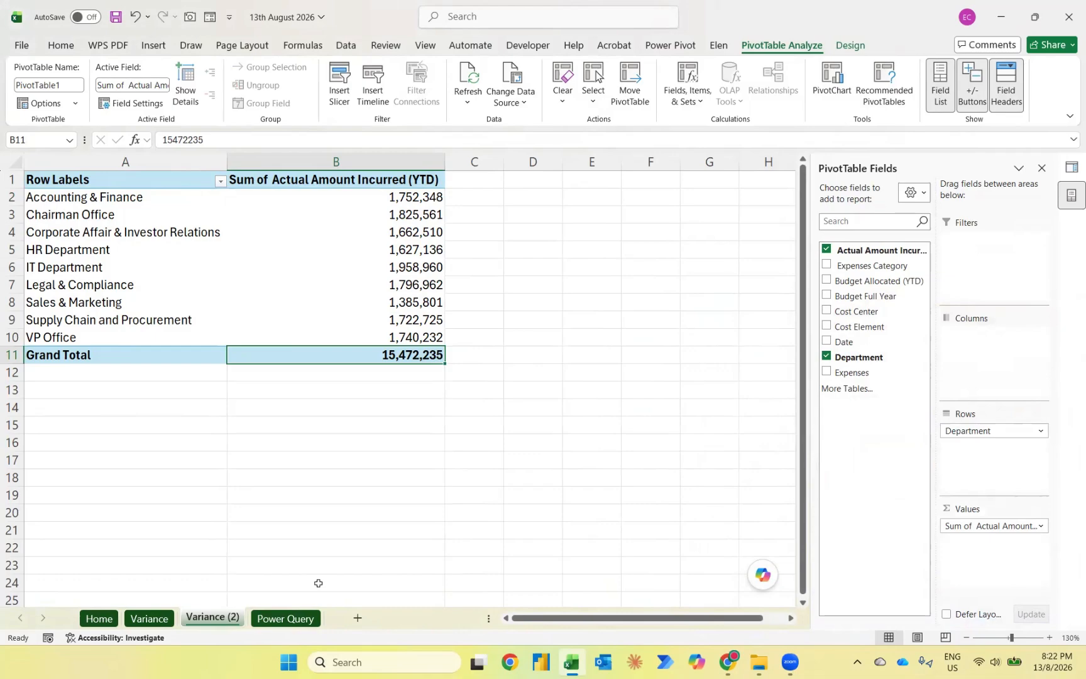
Step: Copy the "change data source" notes in A23:A26 of the Power Query sheet to cell A14 of the Variance (2) sheet
{"action": "key", "text": "ctrl+Page_Down"}
{"action": "scroll", "coordinate": [182, 408], "scroll_direction": "up", "scroll_amount": 1}
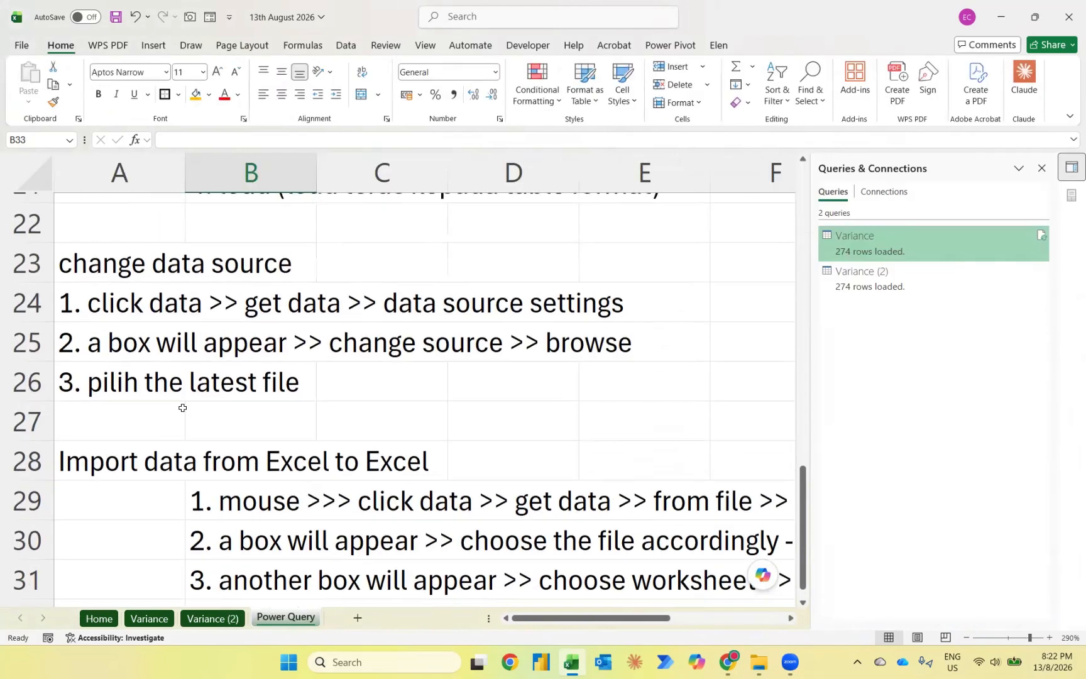
{"action": "left_click", "coordinate": [134, 261]}
{"action": "key", "text": "shift+Down"}
{"action": "key", "text": "shift+Down"}
{"action": "key", "text": "shift+Down"}
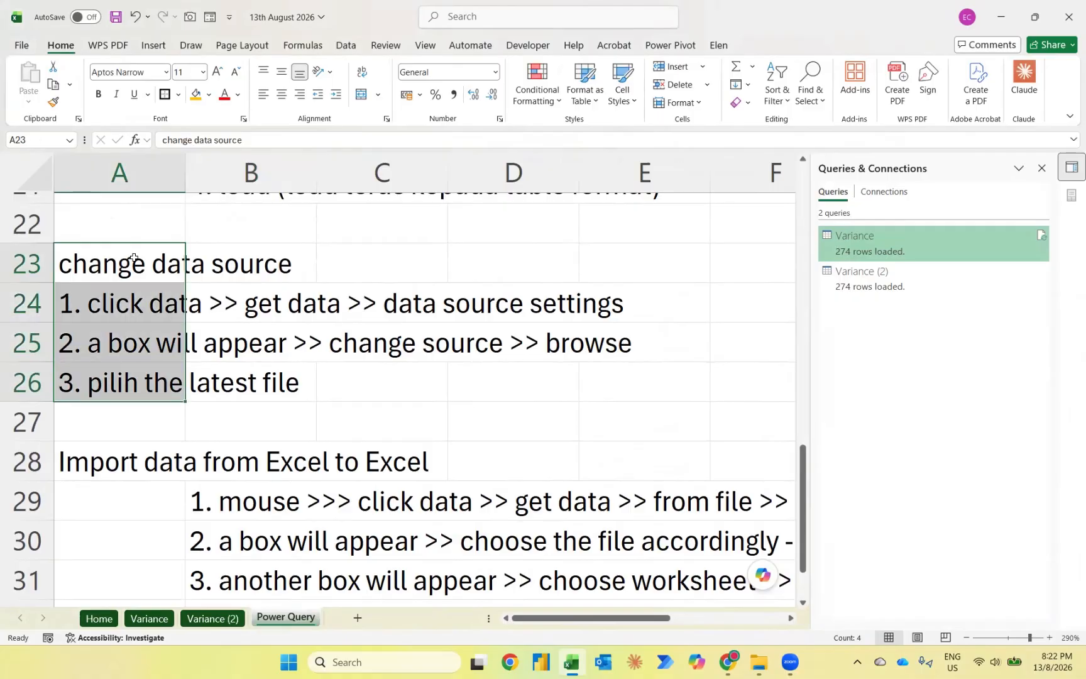
{"action": "key", "text": "ctrl+c"}
{"action": "key", "text": "ctrl+Page_Up"}
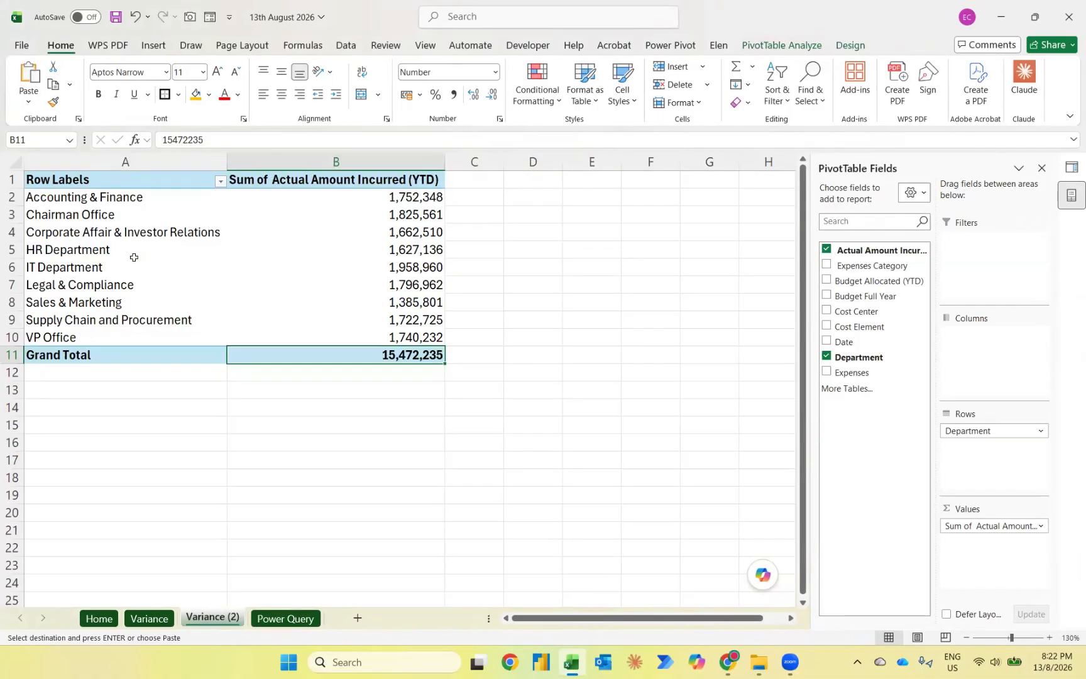
{"action": "left_click", "coordinate": [113, 409]}
{"action": "key", "text": "ctrl+v"}
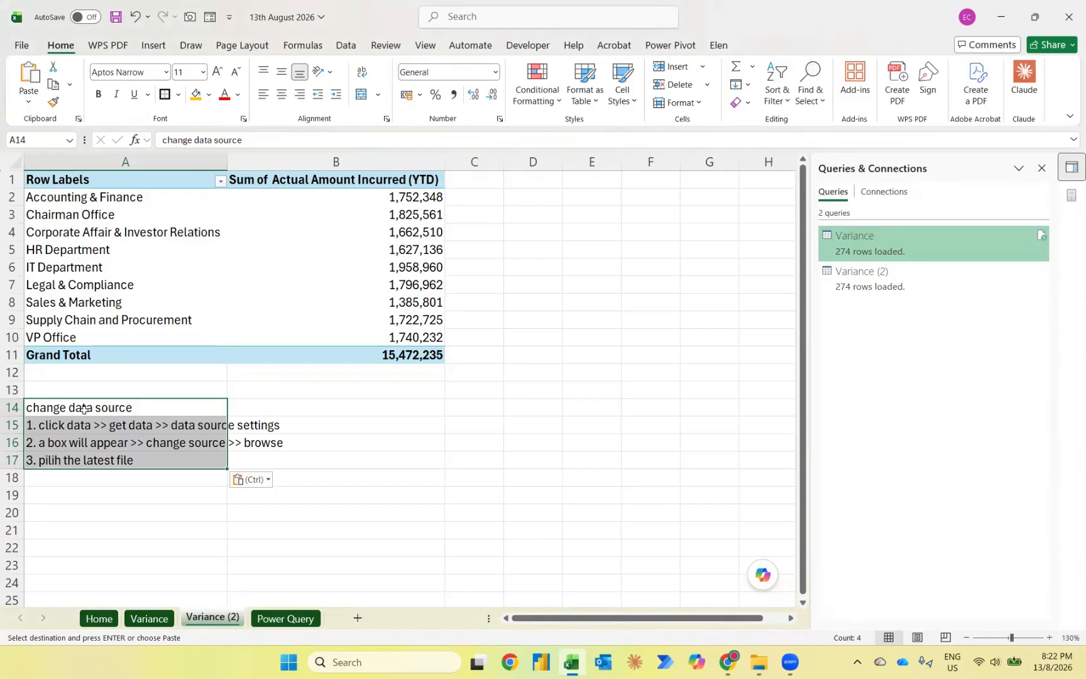
Step: Change the January 2023 data source to "Variance Report - 002 - February 2023" in the data source settings
{"action": "left_click", "coordinate": [346, 45]}
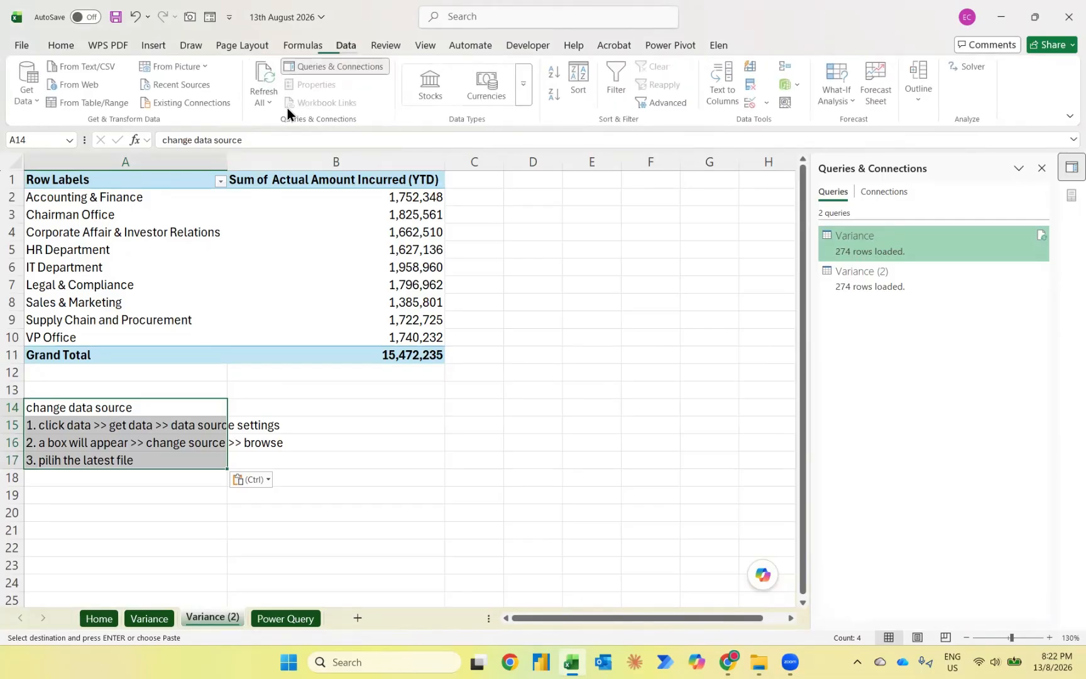
{"action": "left_click", "coordinate": [34, 99]}
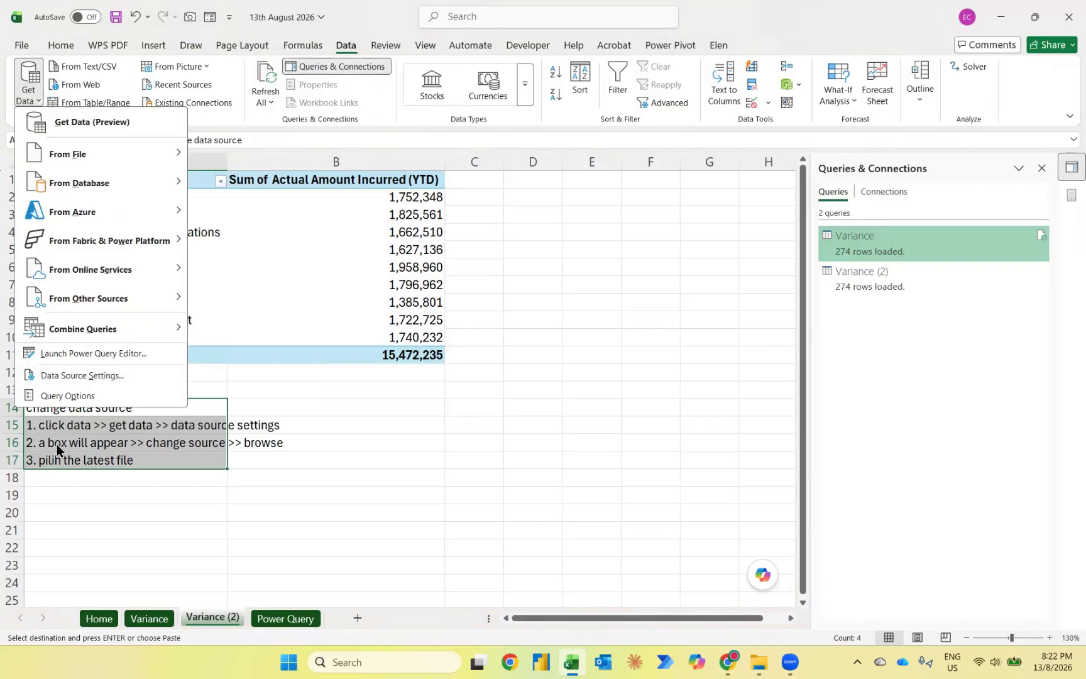
{"action": "left_click", "coordinate": [118, 379]}
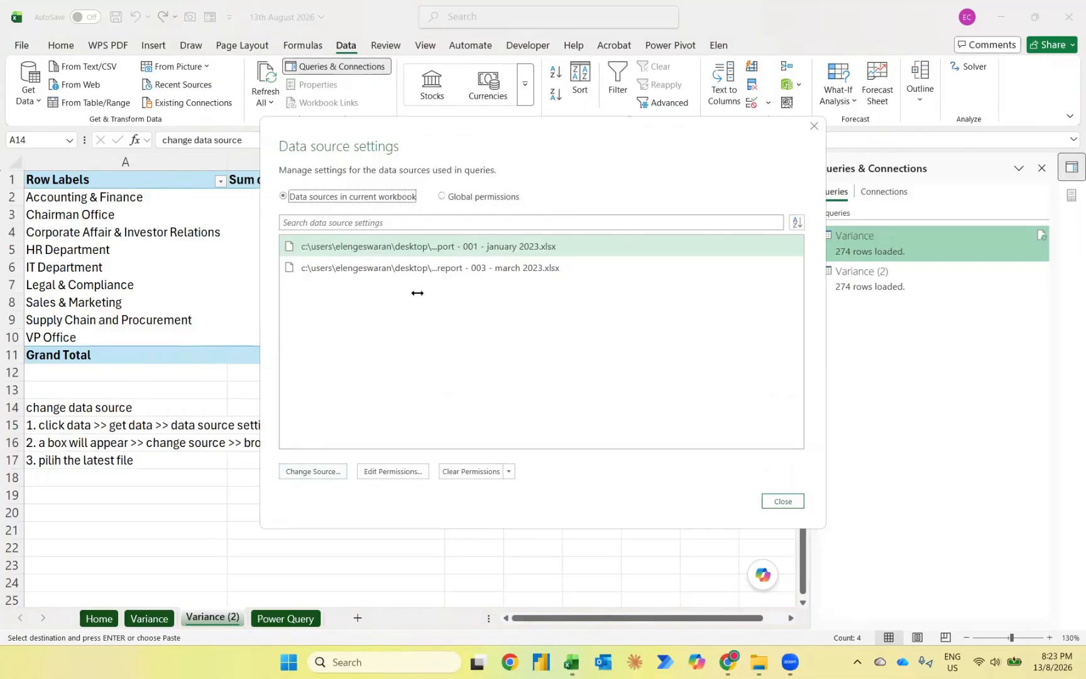
{"action": "left_click", "coordinate": [323, 472]}
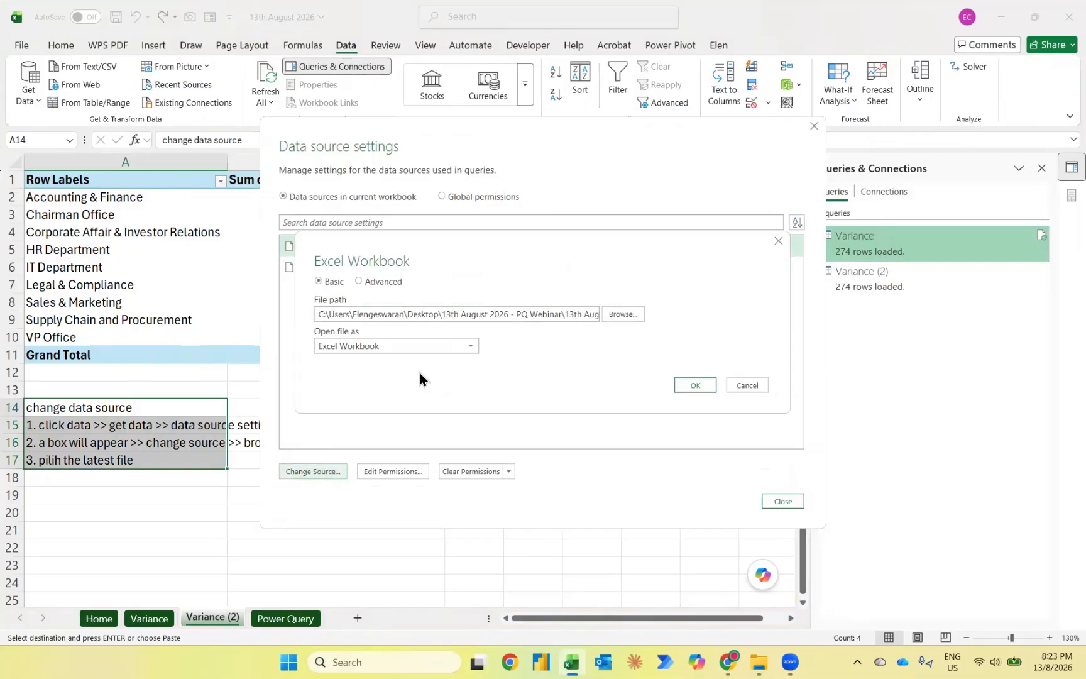
{"action": "left_click", "coordinate": [615, 314]}
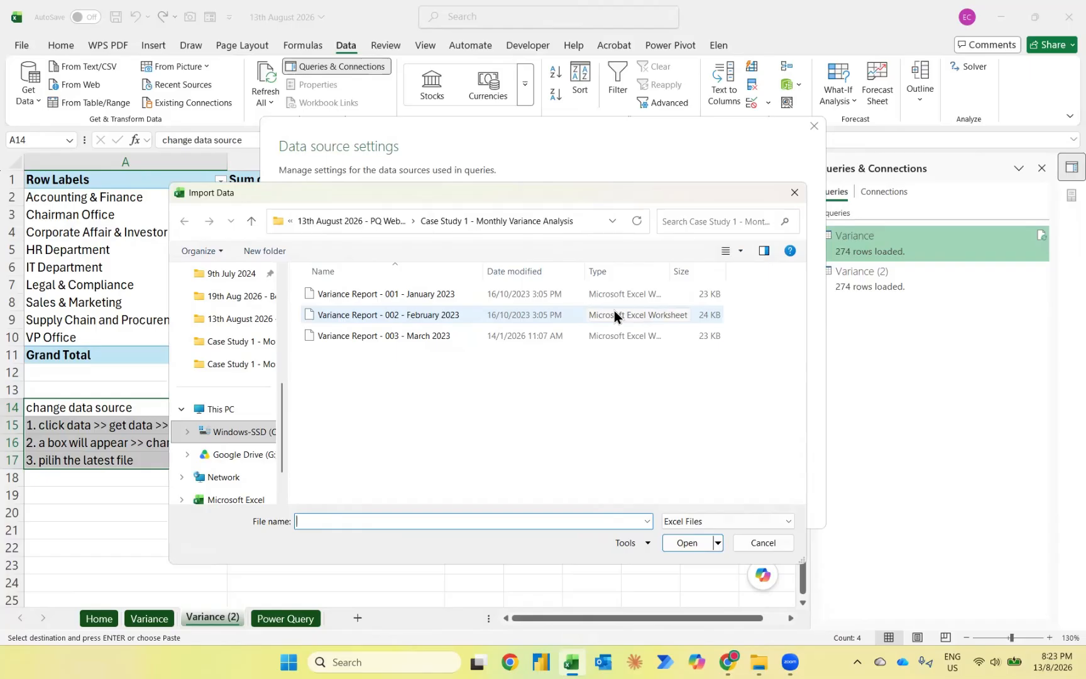
{"action": "left_click", "coordinate": [577, 315]}
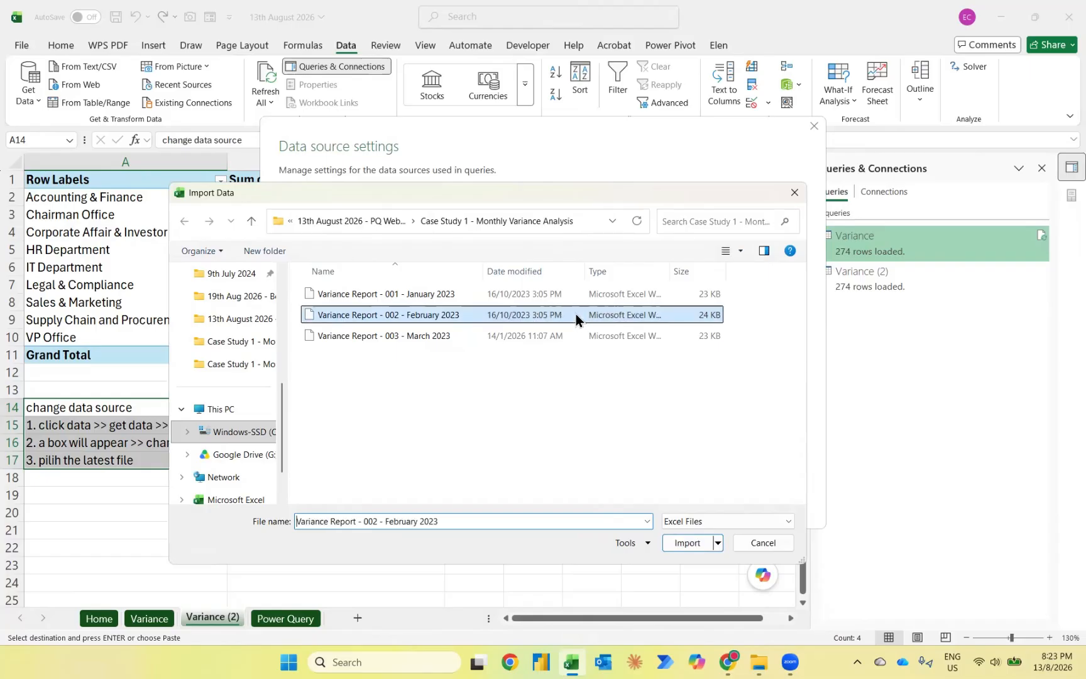
{"action": "left_click", "coordinate": [684, 544]}
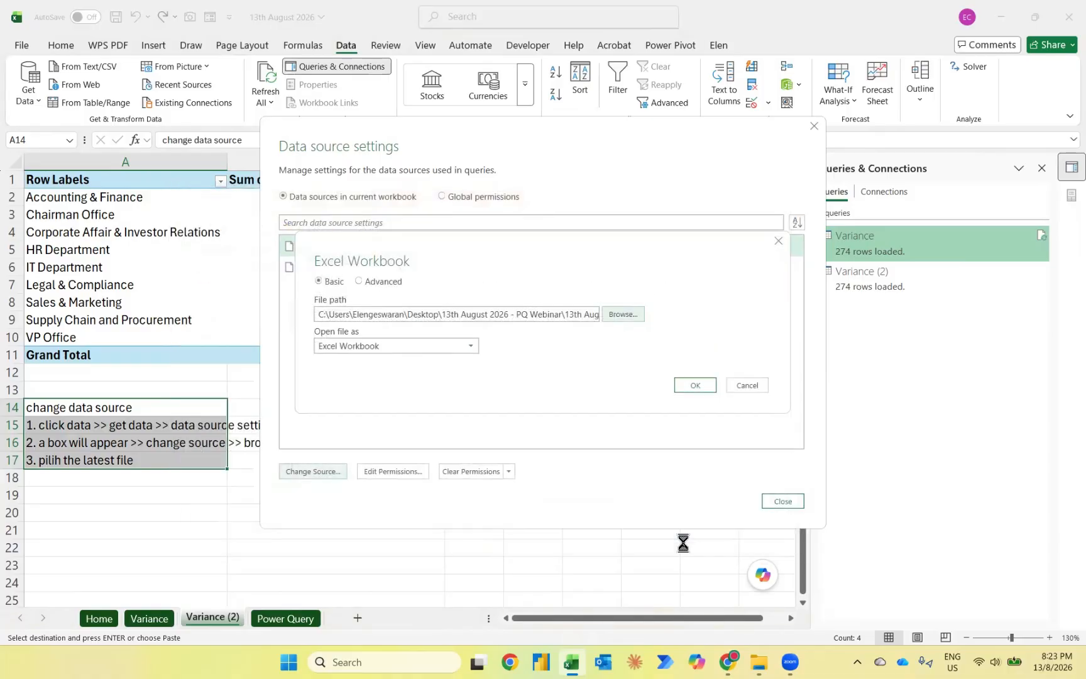
{"action": "left_click", "coordinate": [694, 390]}
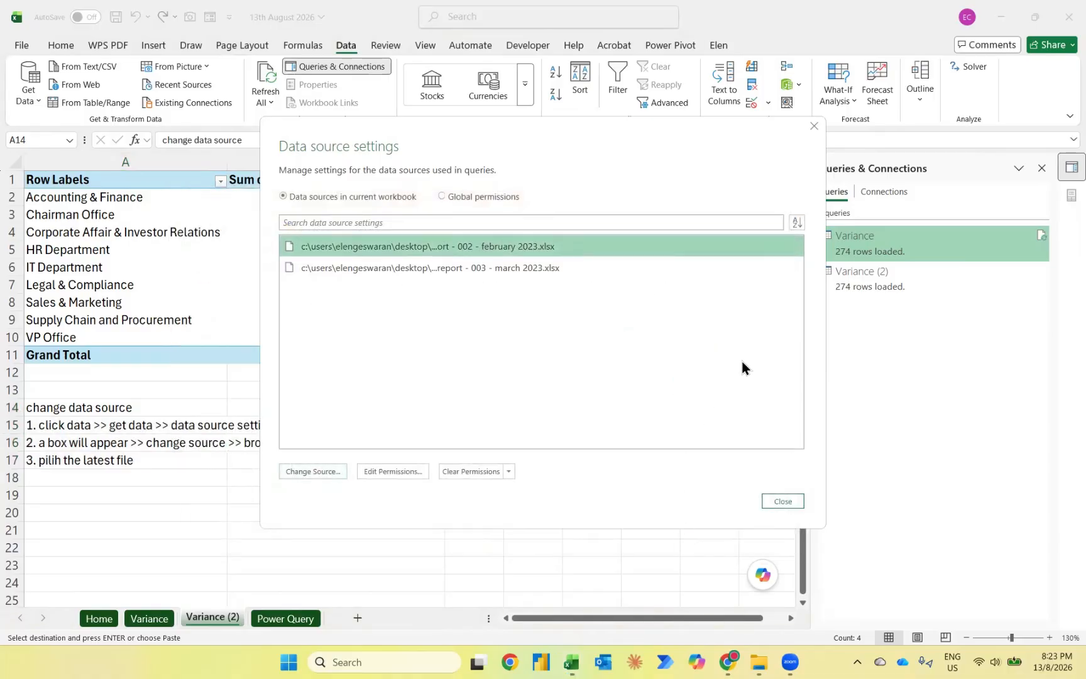
{"action": "left_click", "coordinate": [791, 505]}
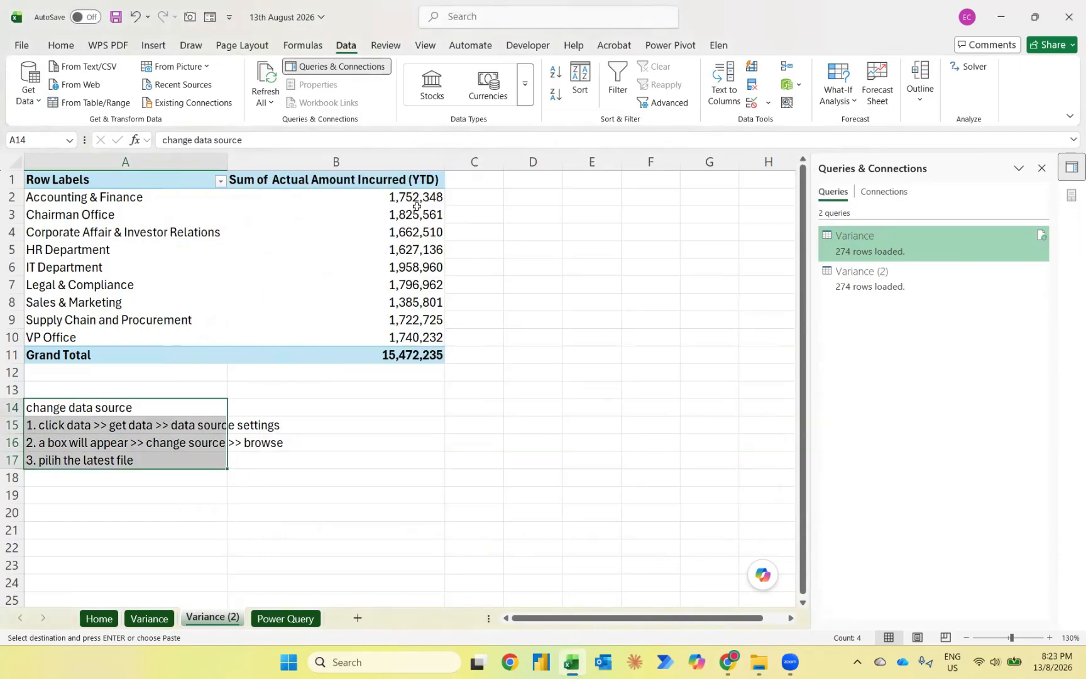
Step: Refresh the pivot table on the Variance (2) sheet with the February 2023 data and go to its grand total
{"action": "left_click", "coordinate": [405, 199]}
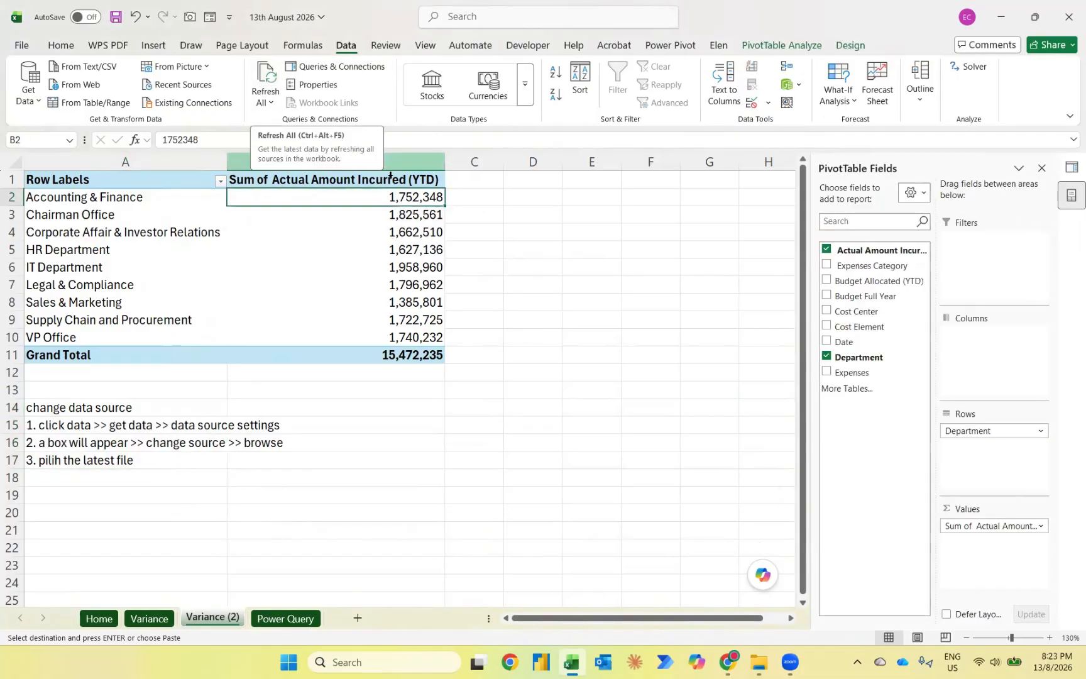
{"action": "right_click", "coordinate": [405, 194]}
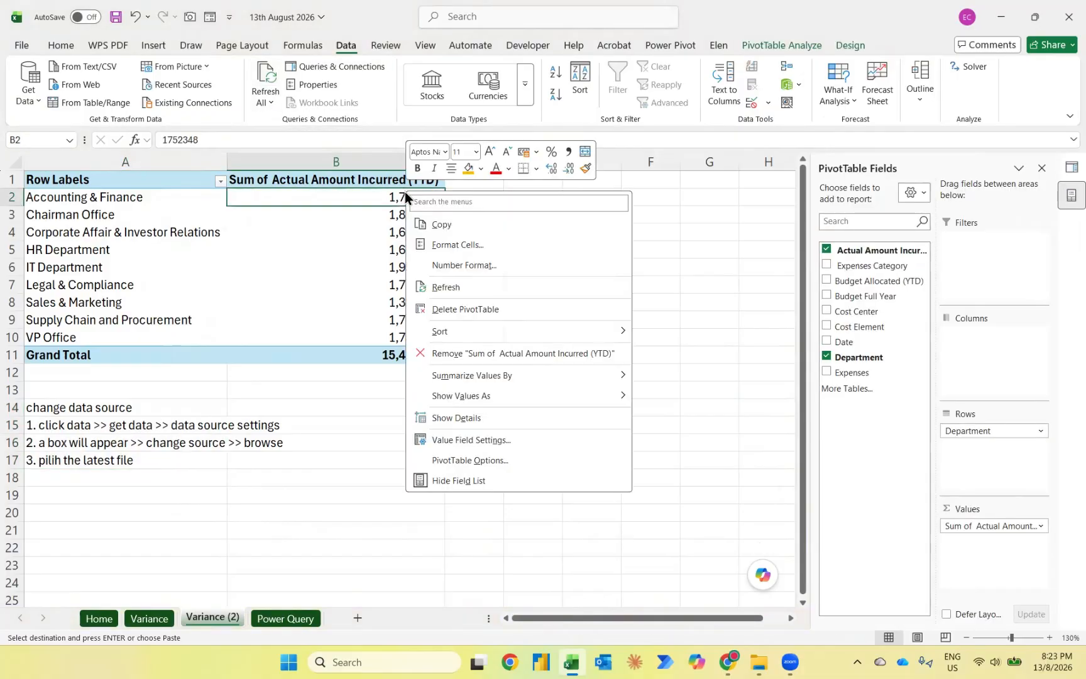
{"action": "left_click", "coordinate": [456, 288]}
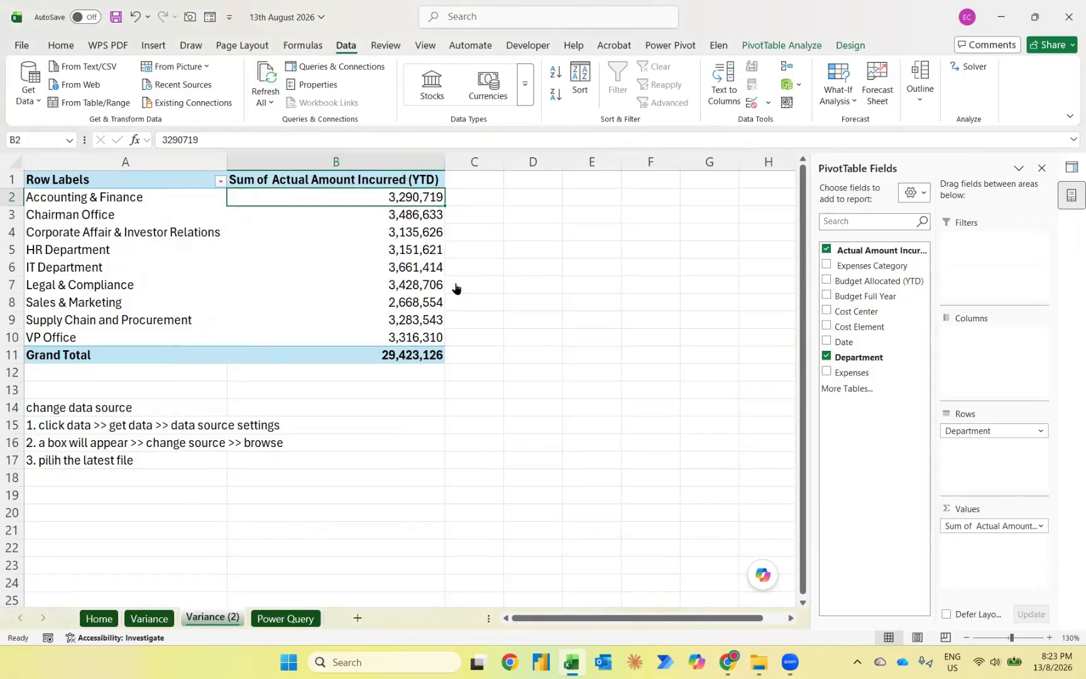
{"action": "key", "text": "ctrl+Down"}
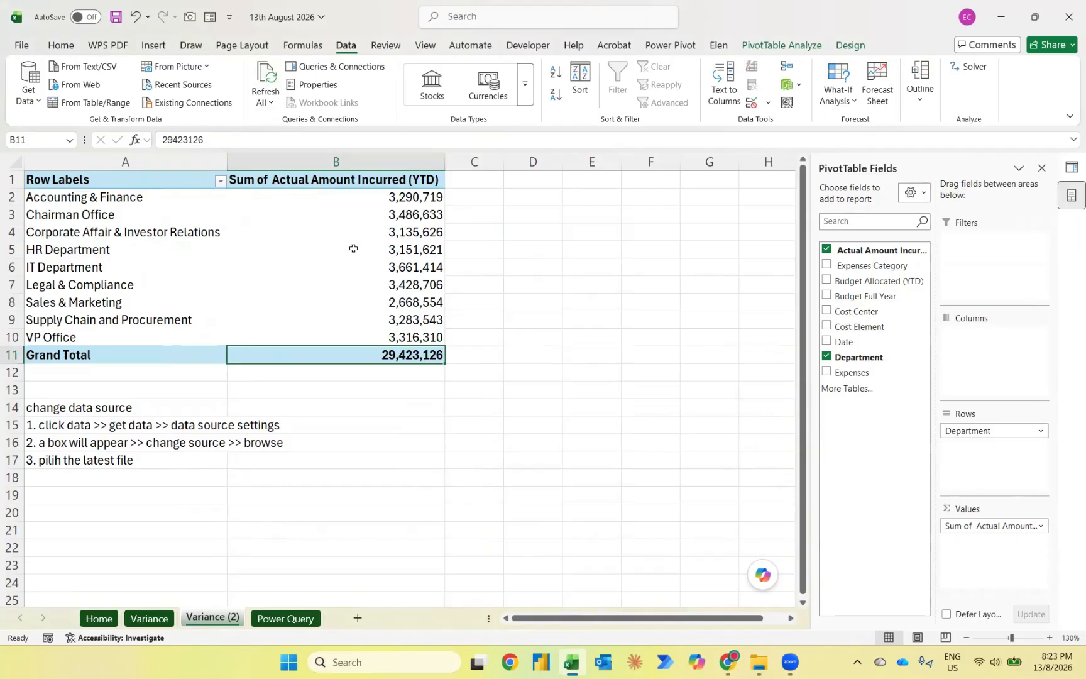
{"action": "key", "text": "alt+Tab"}
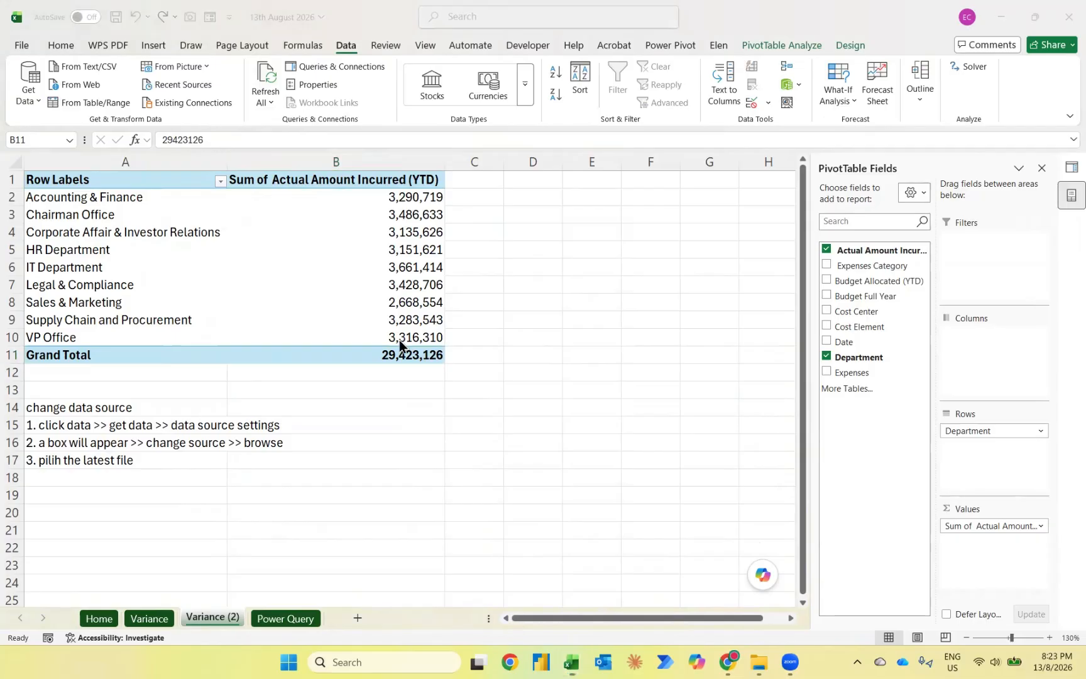
{"action": "key", "text": "alt+Tab"}
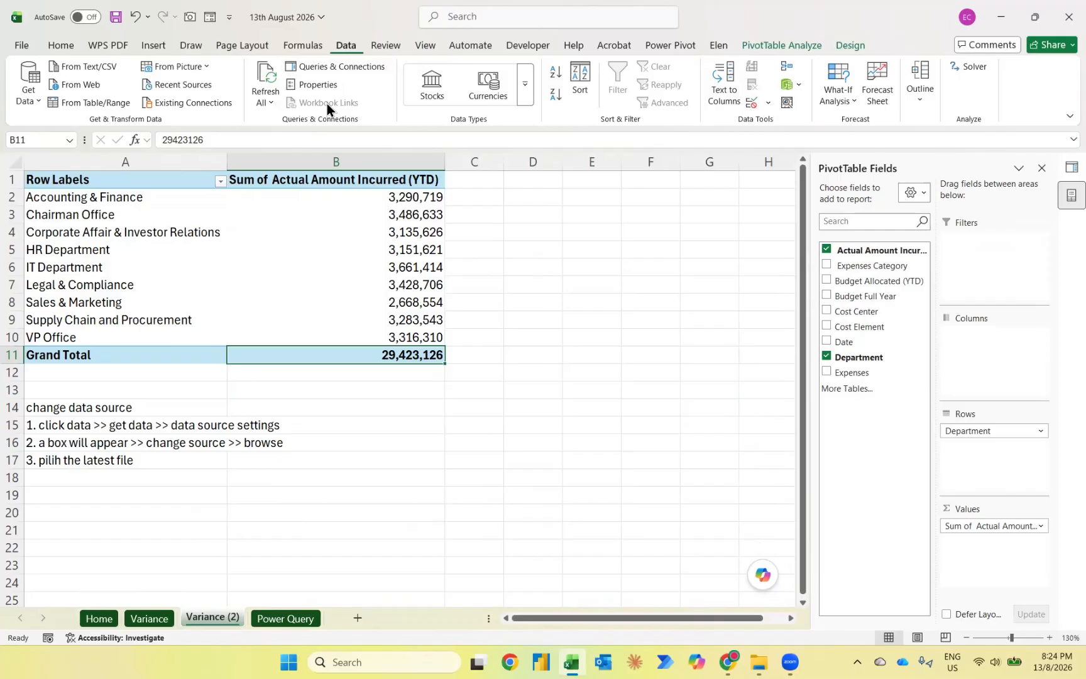
Step: Change the February 2023 data source to "Variance Report - 003 - March 2023" and refresh the pivot table
{"action": "left_click", "coordinate": [29, 101]}
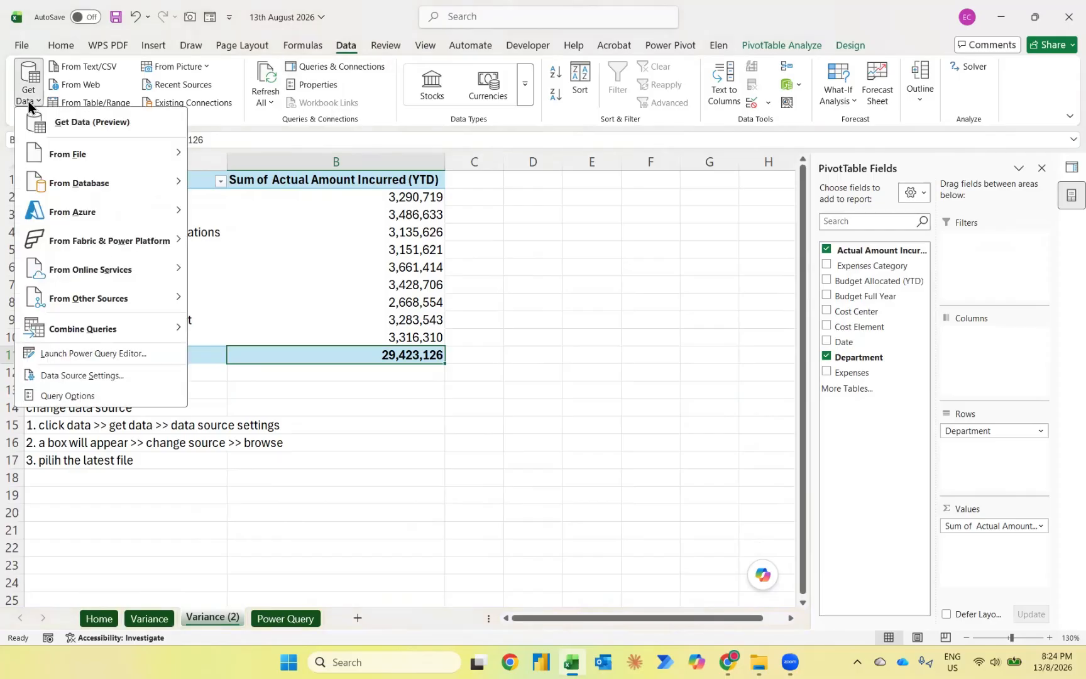
{"action": "left_click", "coordinate": [65, 381]}
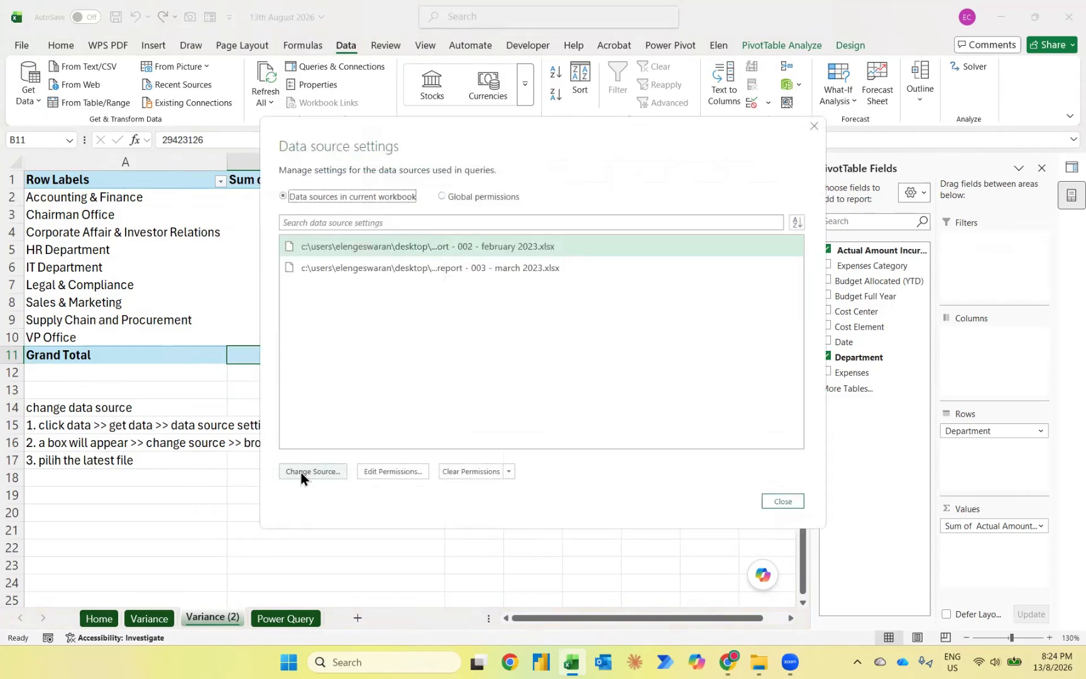
{"action": "left_click", "coordinate": [300, 472]}
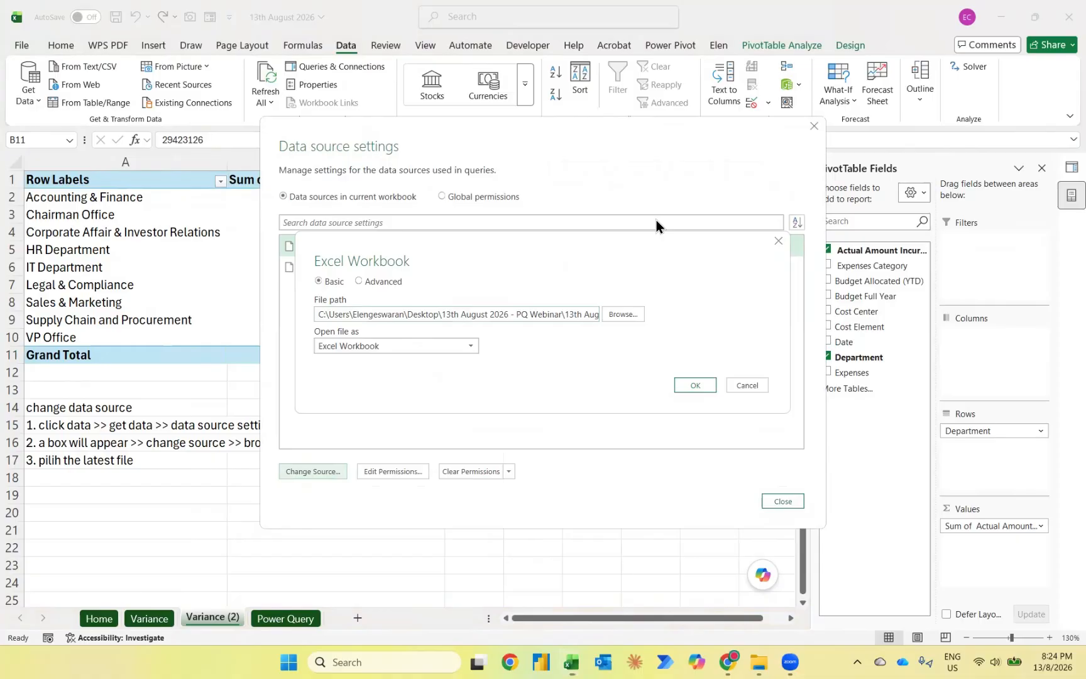
{"action": "left_click", "coordinate": [638, 321]}
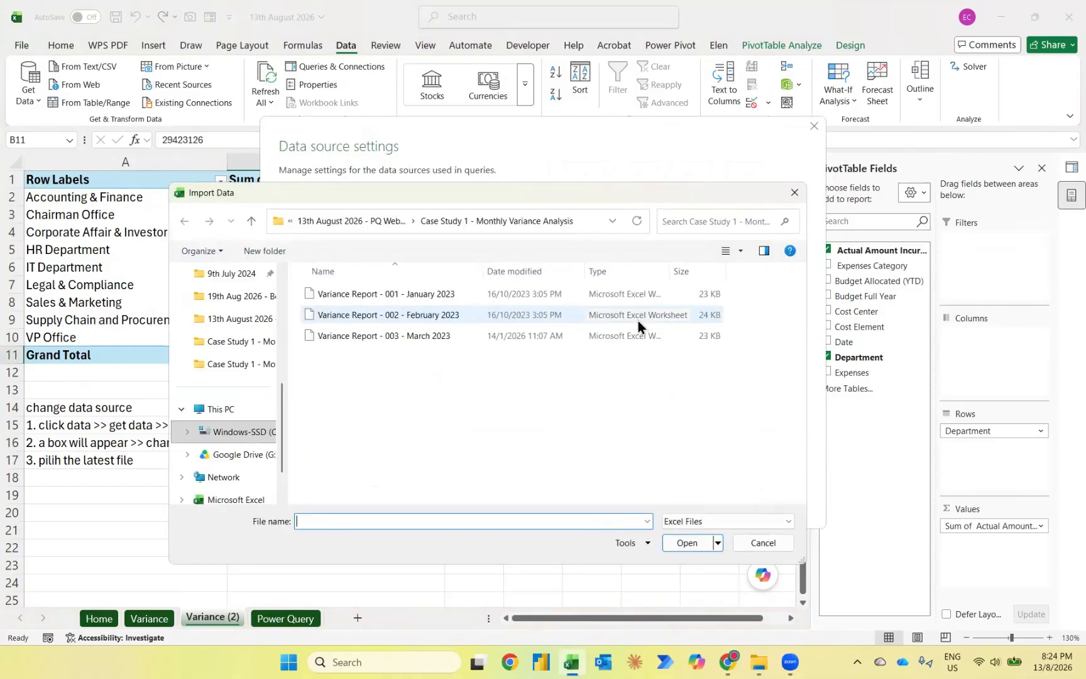
{"action": "left_click", "coordinate": [487, 337]}
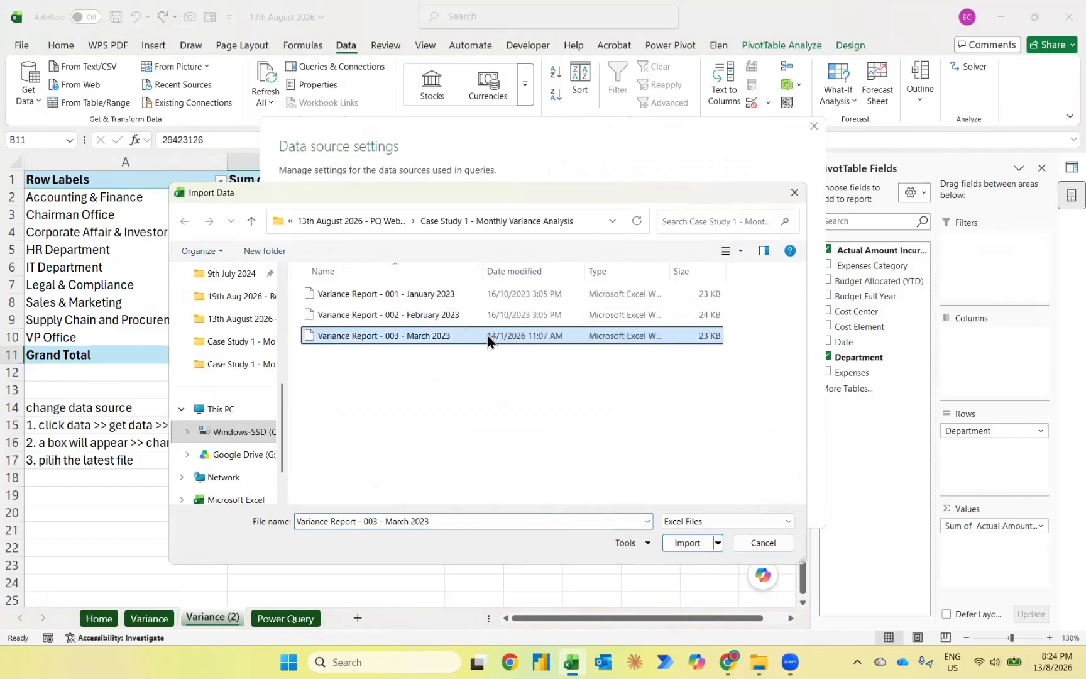
{"action": "left_click", "coordinate": [681, 544]}
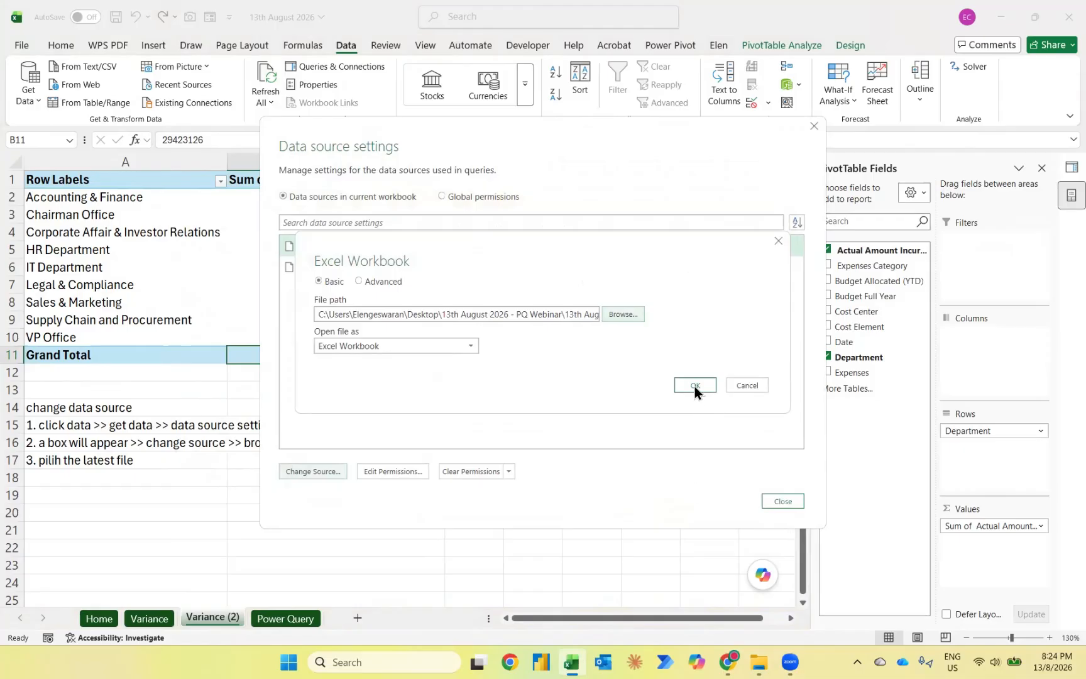
{"action": "left_click", "coordinate": [693, 382]}
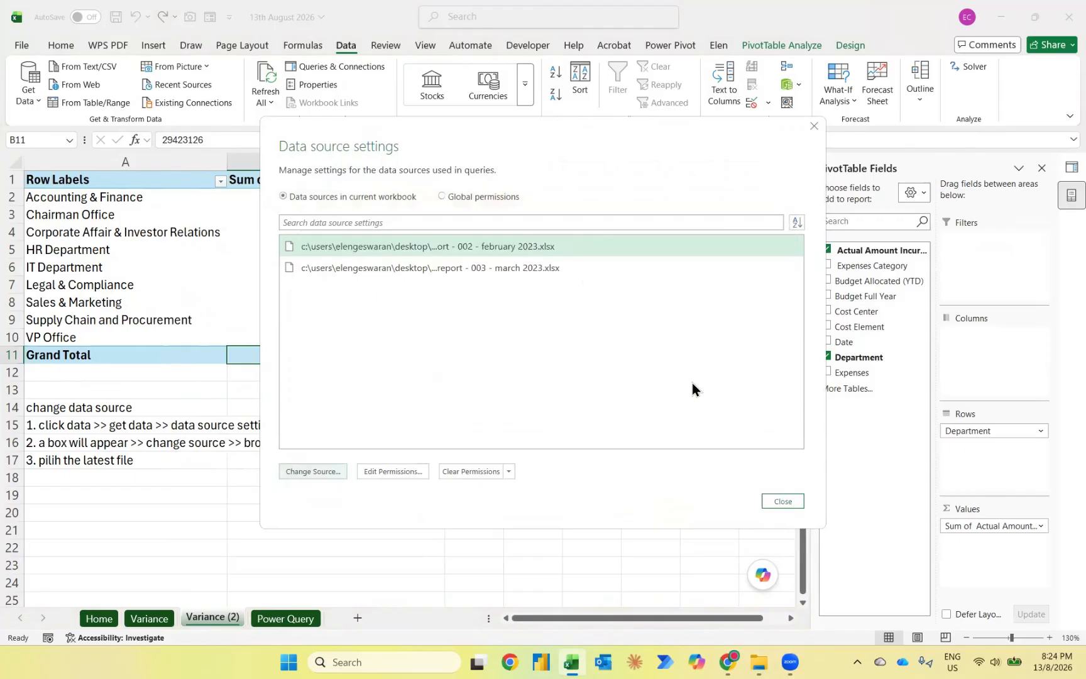
{"action": "left_click", "coordinate": [775, 502]}
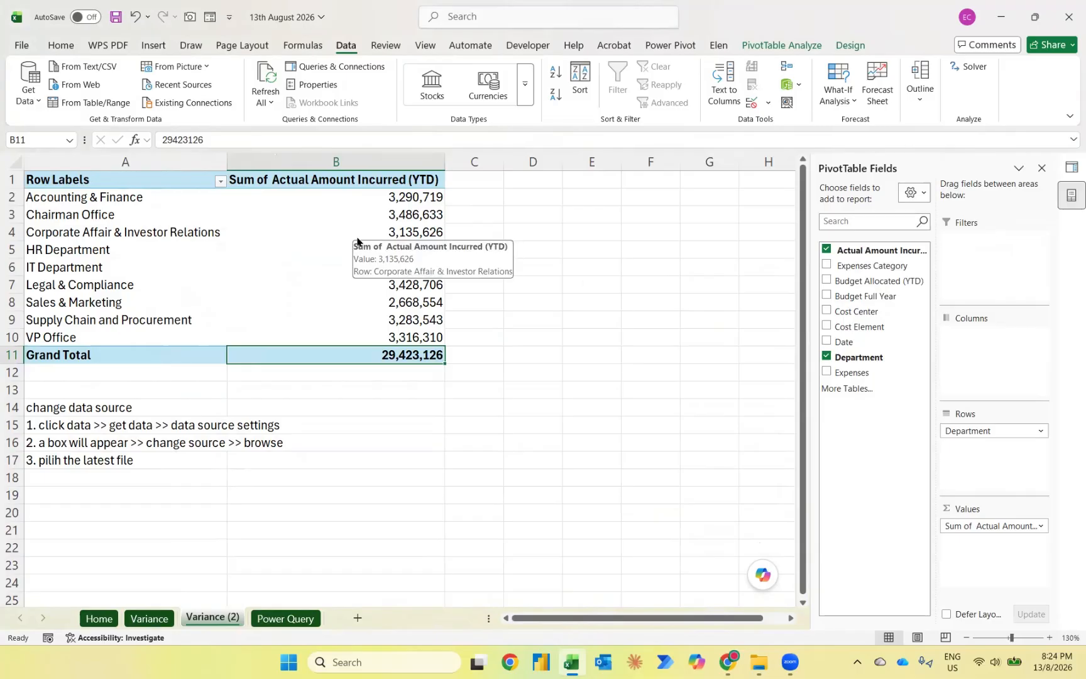
{"action": "right_click", "coordinate": [357, 238]}
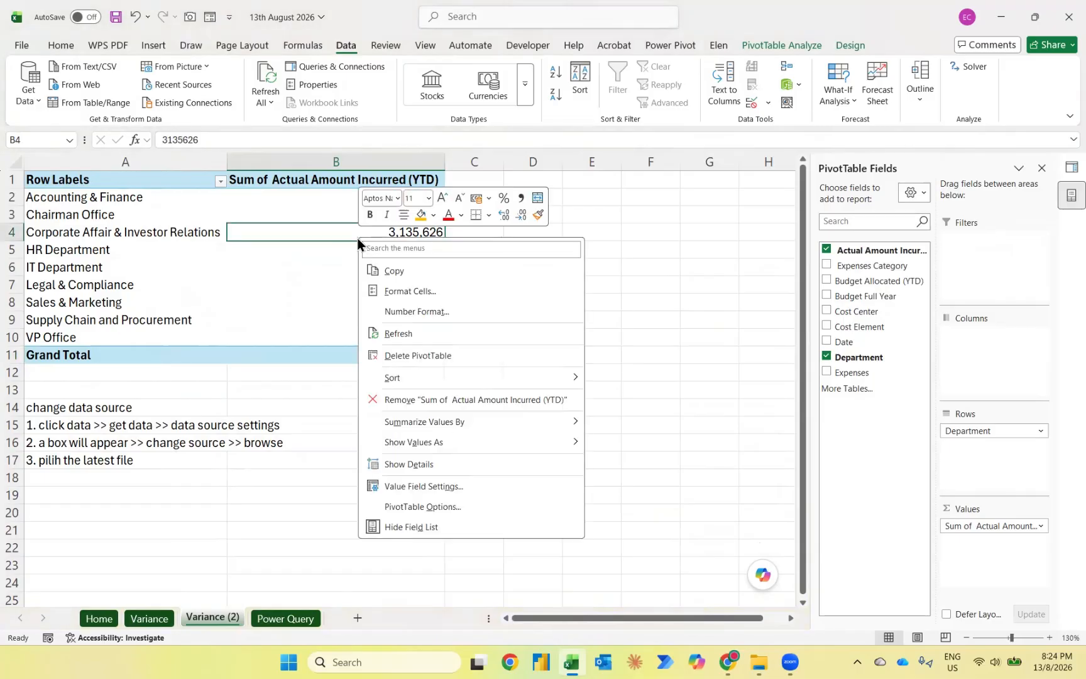
{"action": "left_click", "coordinate": [402, 335]}
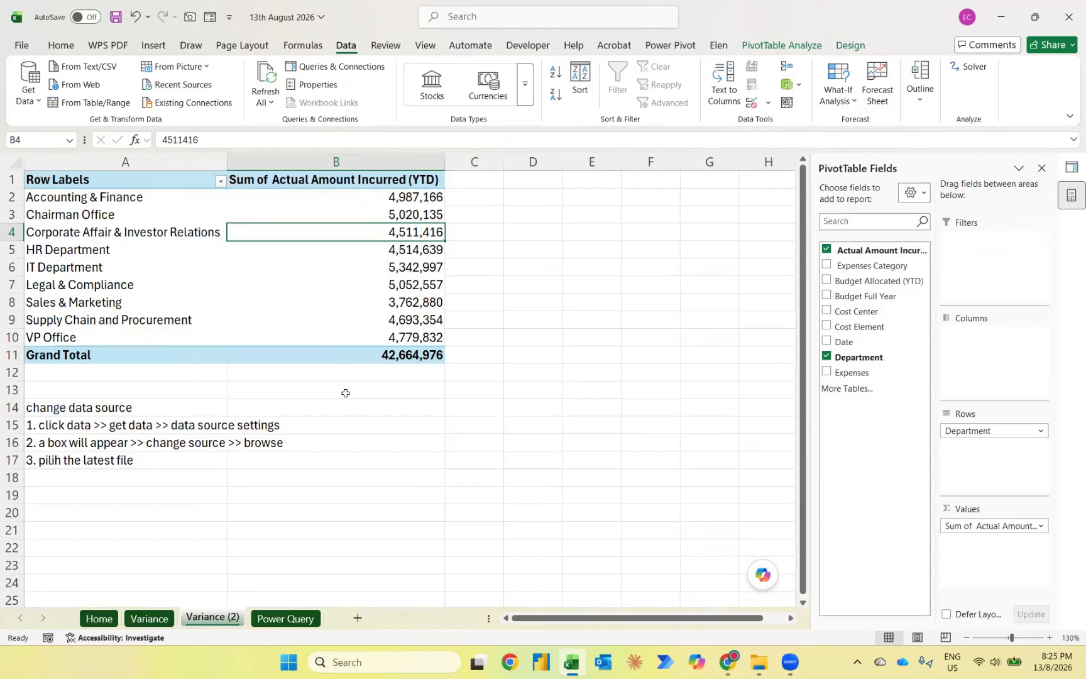
Step: Enter the heading "disclaimer :" in cell A34 of the Power Query sheet
{"action": "left_click", "coordinate": [296, 620]}
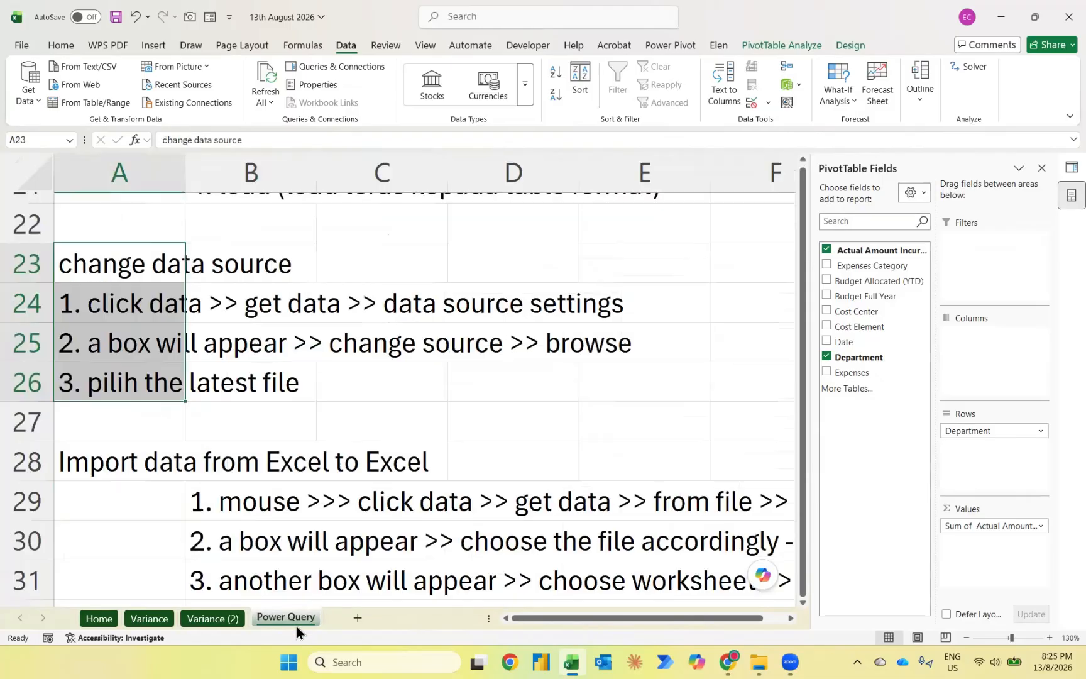
{"action": "scroll", "coordinate": [261, 532], "scroll_direction": "down", "scroll_amount": 3}
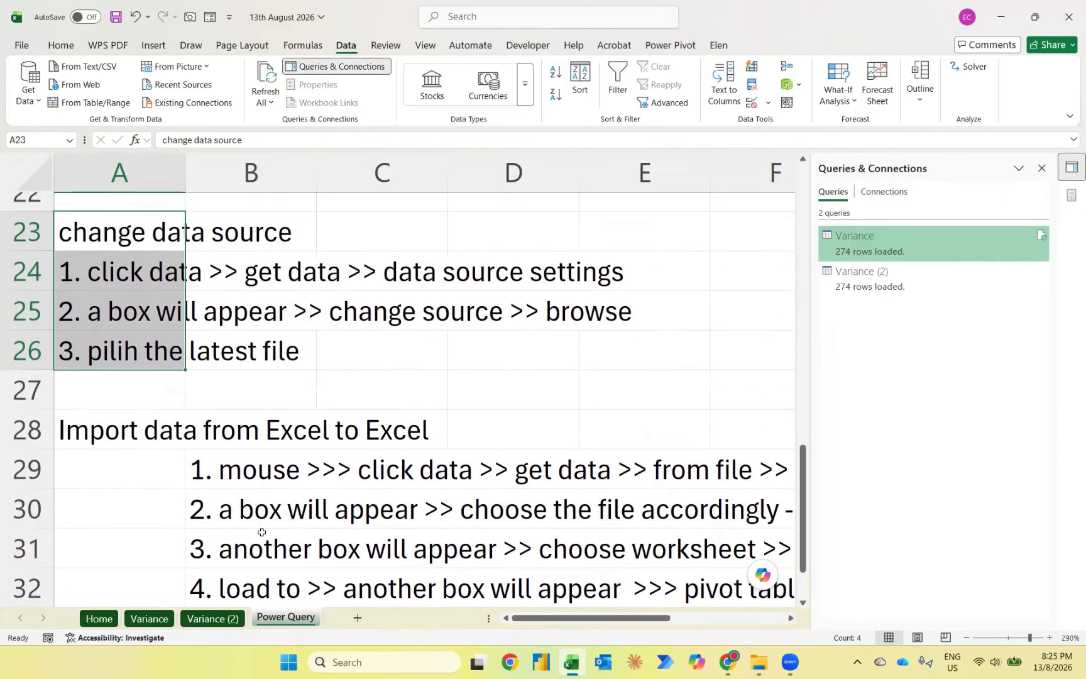
{"action": "scroll", "coordinate": [262, 532], "scroll_direction": "down", "scroll_amount": 2}
{"action": "left_click", "coordinate": [142, 542]}
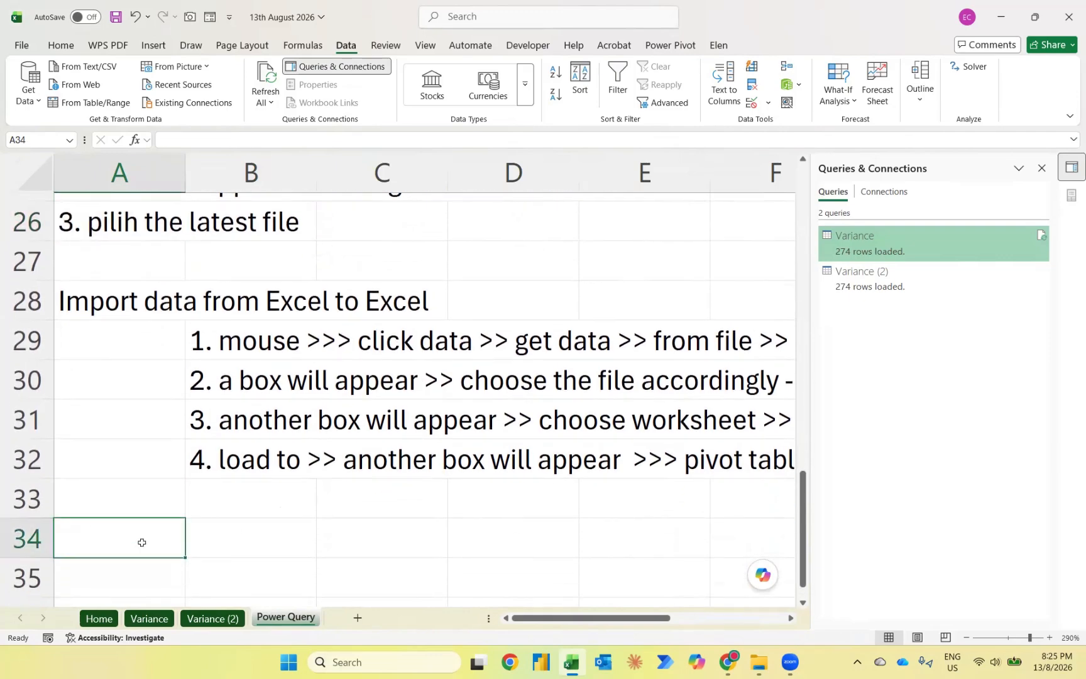
{"action": "type", "text": "discl"}
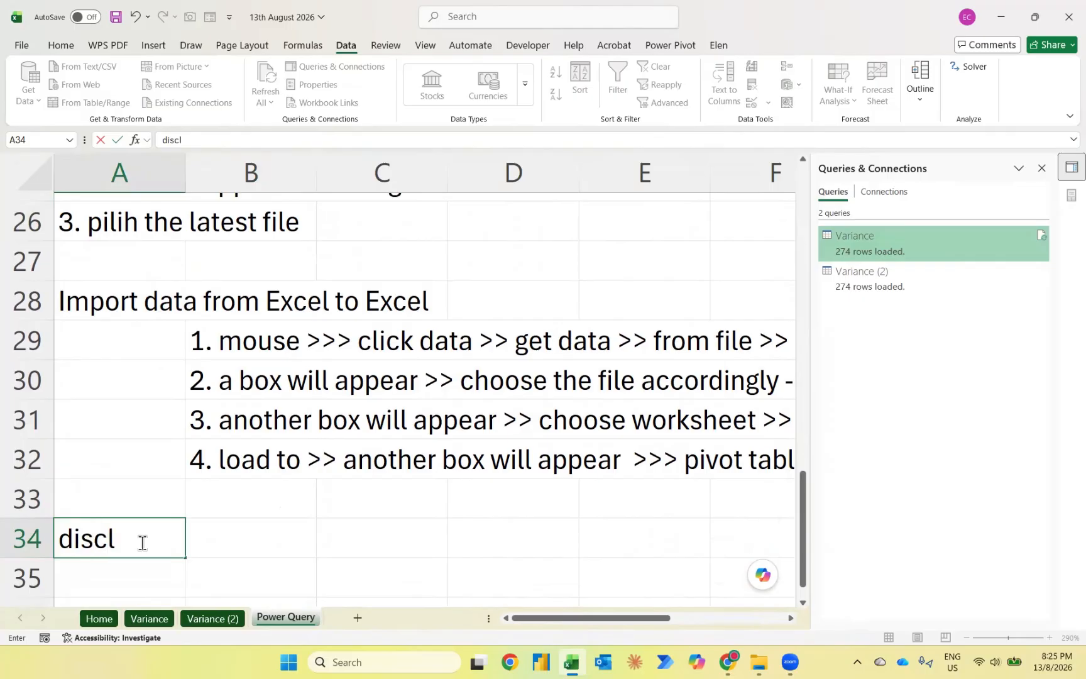
{"action": "type", "text": "aimer"}
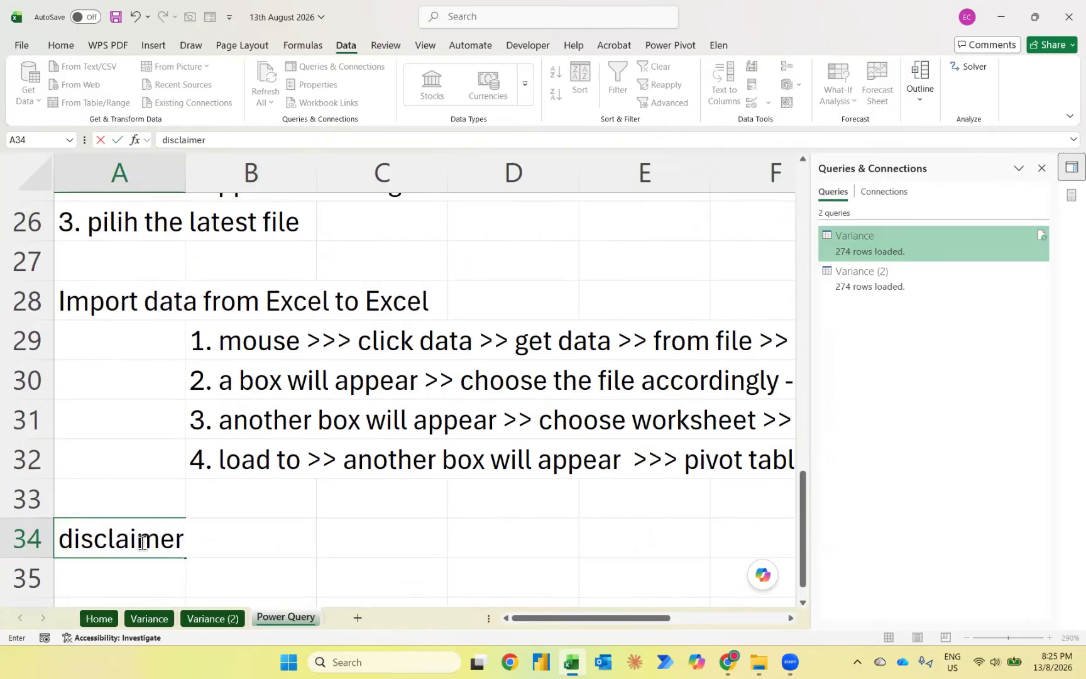
{"action": "type", "text": " :"}
{"action": "key", "text": "Return"}
Step: Enter the first disclaimer note "1. the worksheet : same name" in cell A35
{"action": "type", "text": "1."}
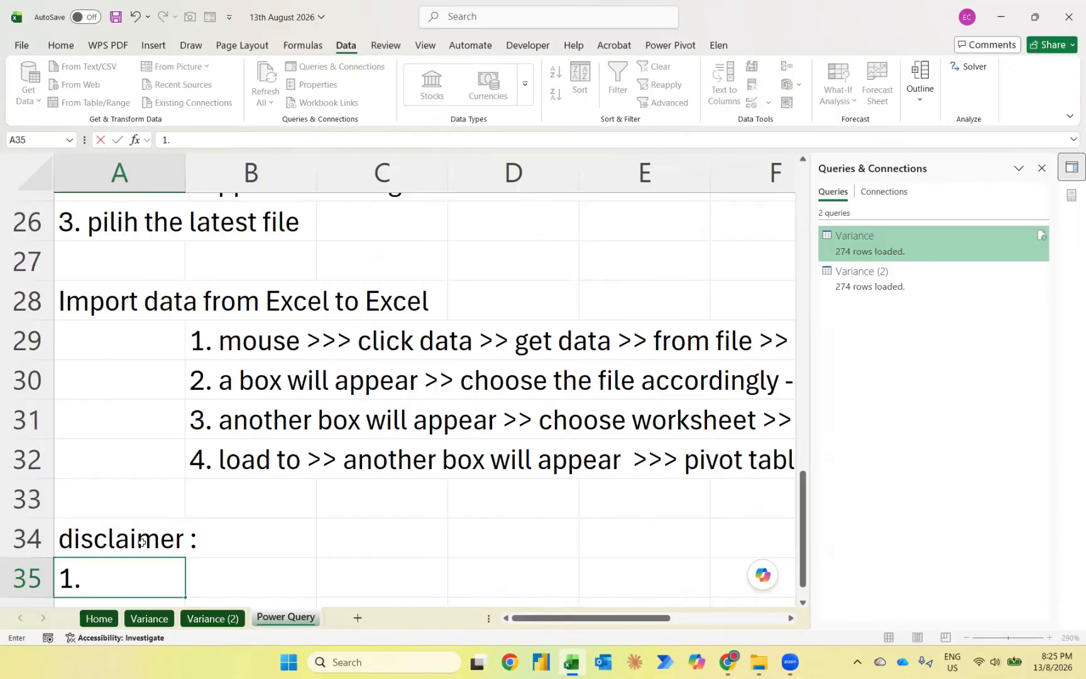
{"action": "type", "text": " the works"}
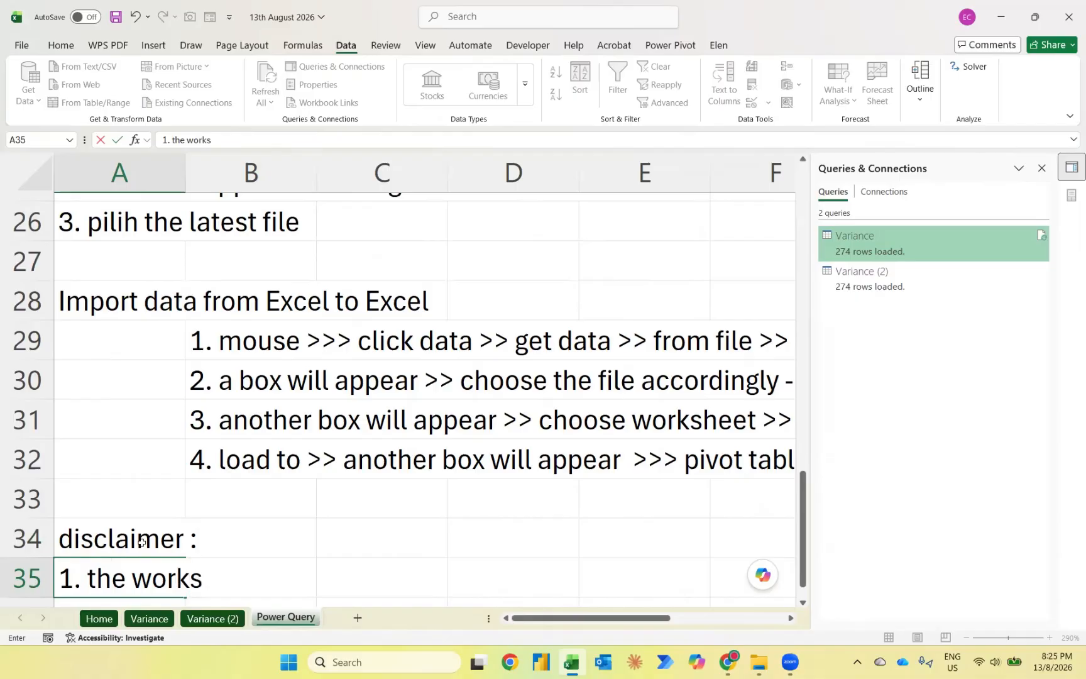
{"action": "type", "text": "heet"}
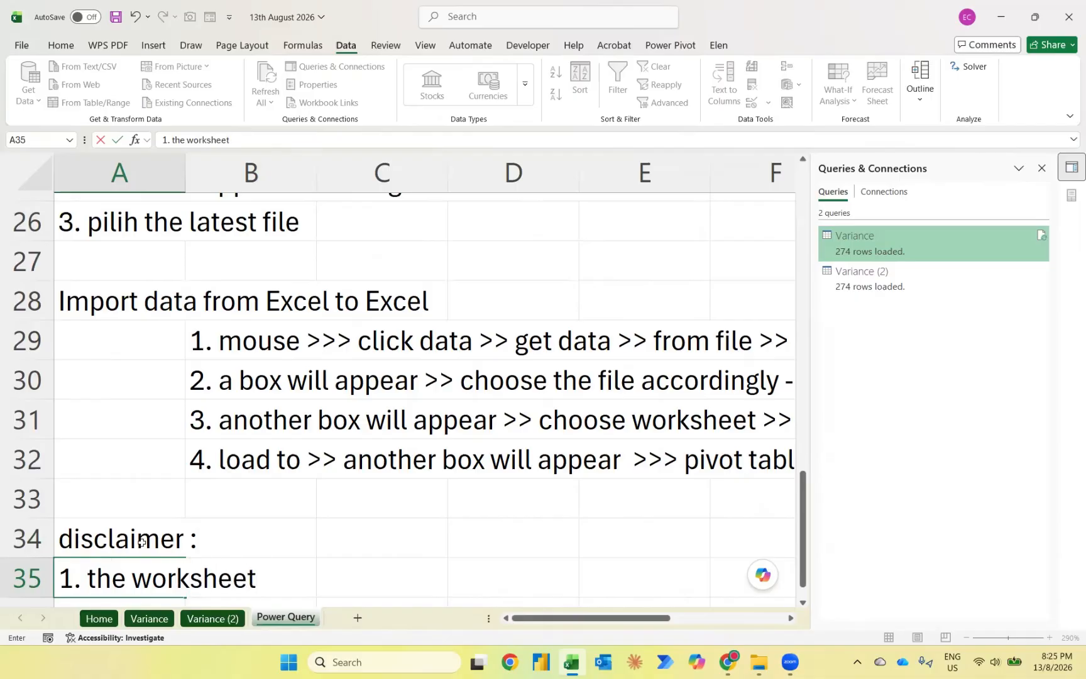
{"action": "type", "text": " : sam"}
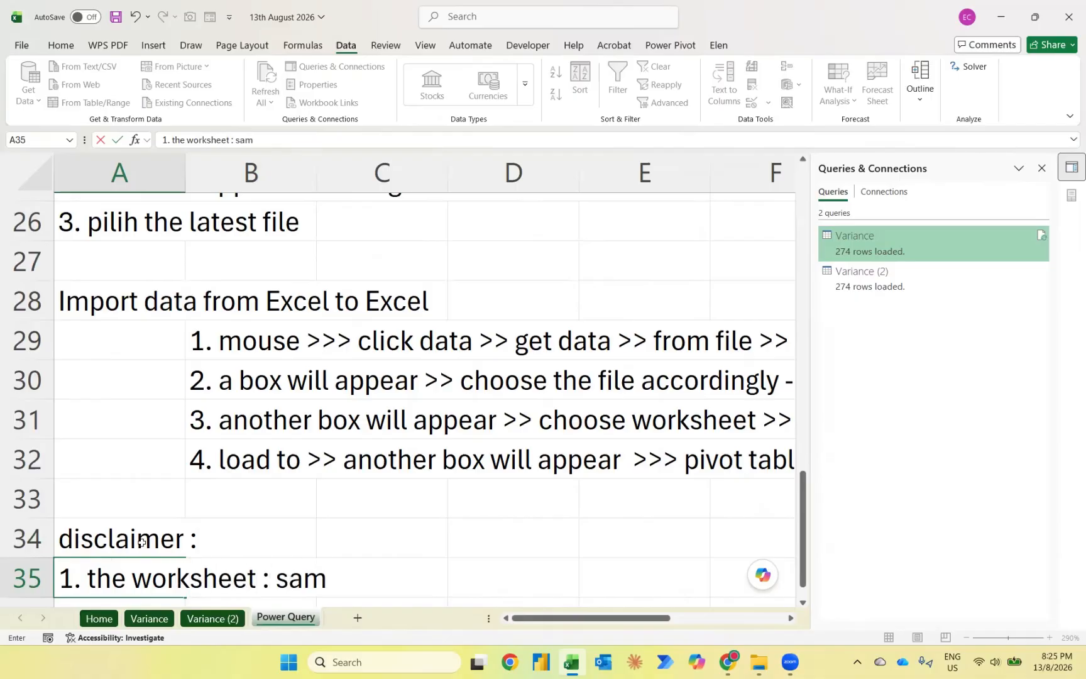
{"action": "type", "text": "e nam"}
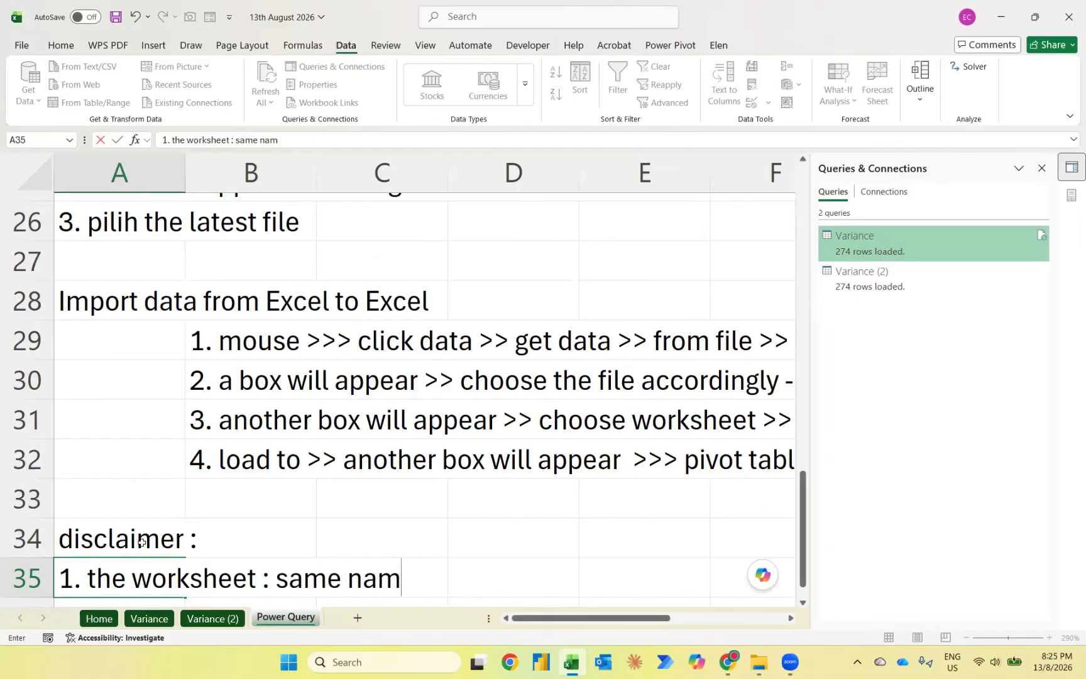
{"action": "type", "text": "e"}
{"action": "key", "text": "Return"}
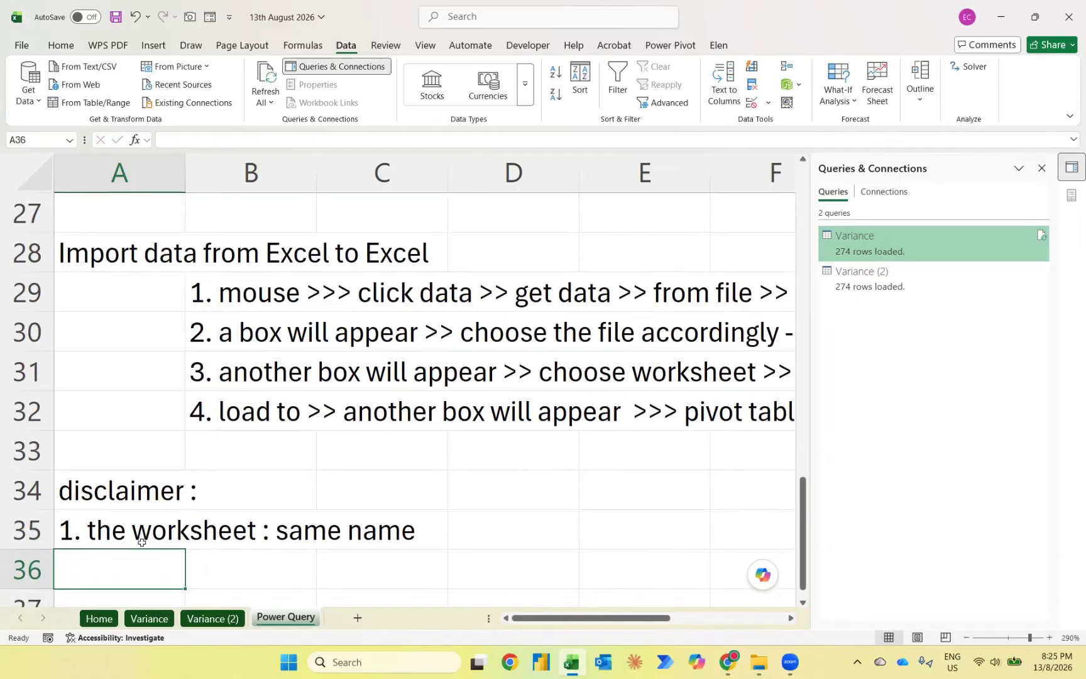
Step: Enter the second disclaimer note "2. the header : same header" in cell A36
{"action": "type", "text": "2"}
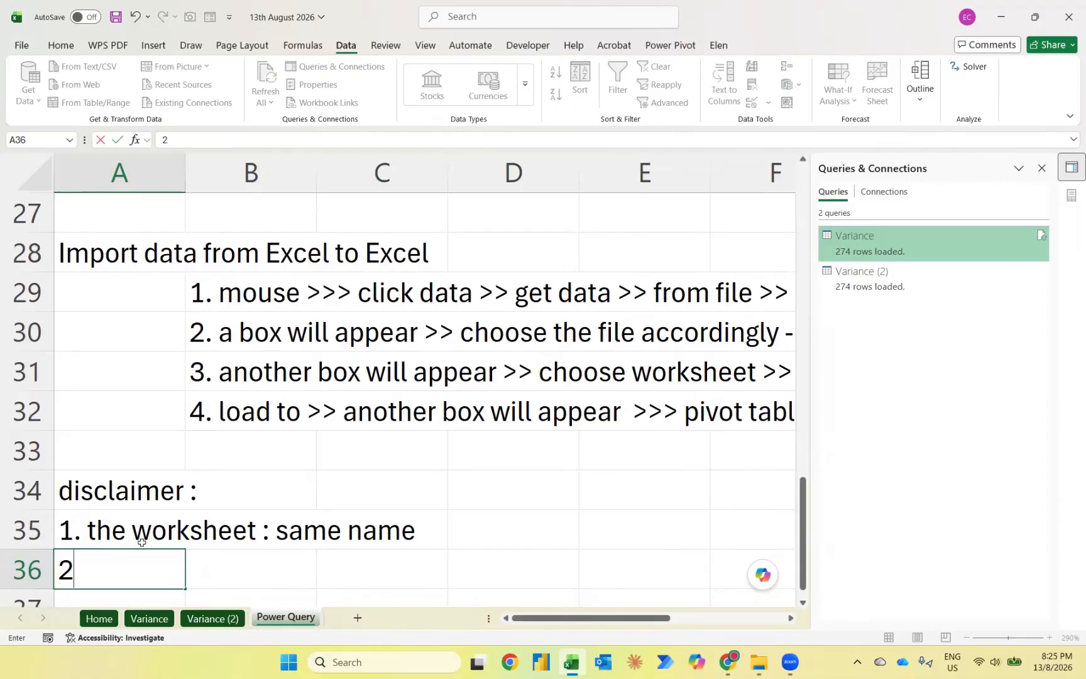
{"action": "type", "text": ". the "}
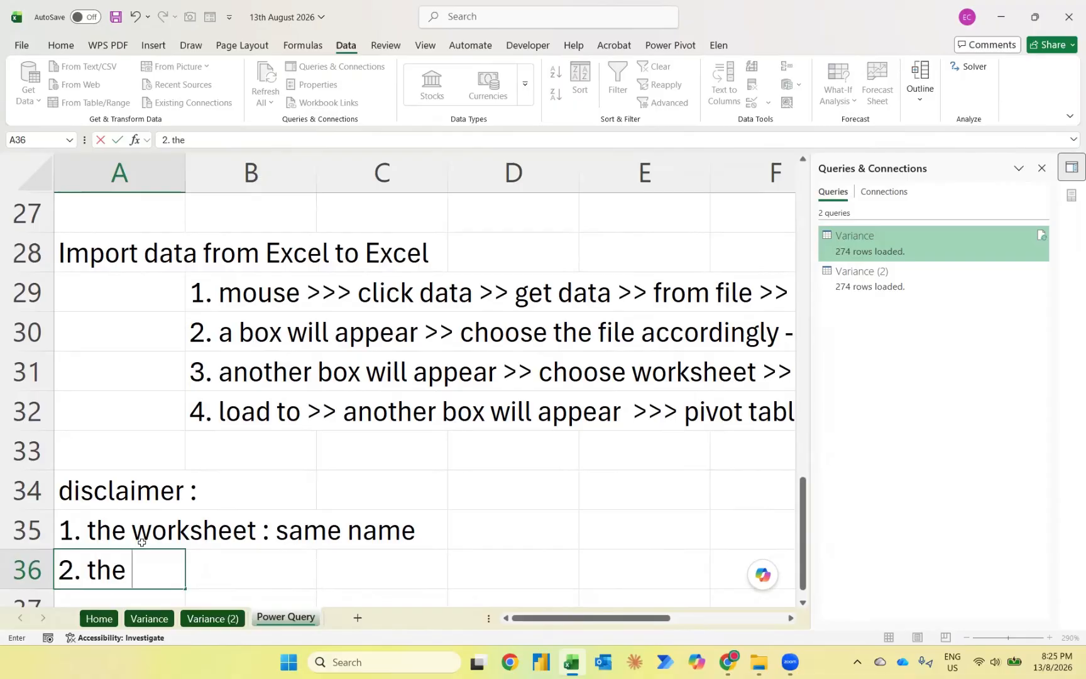
{"action": "type", "text": "header"}
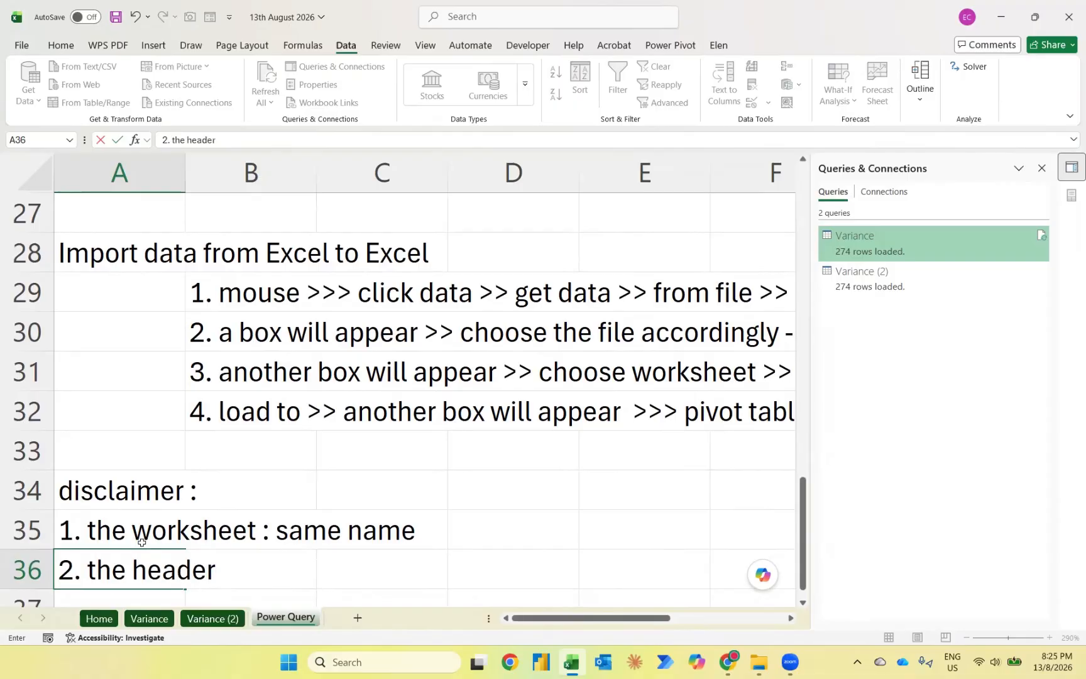
{"action": "type", "text": " : same"}
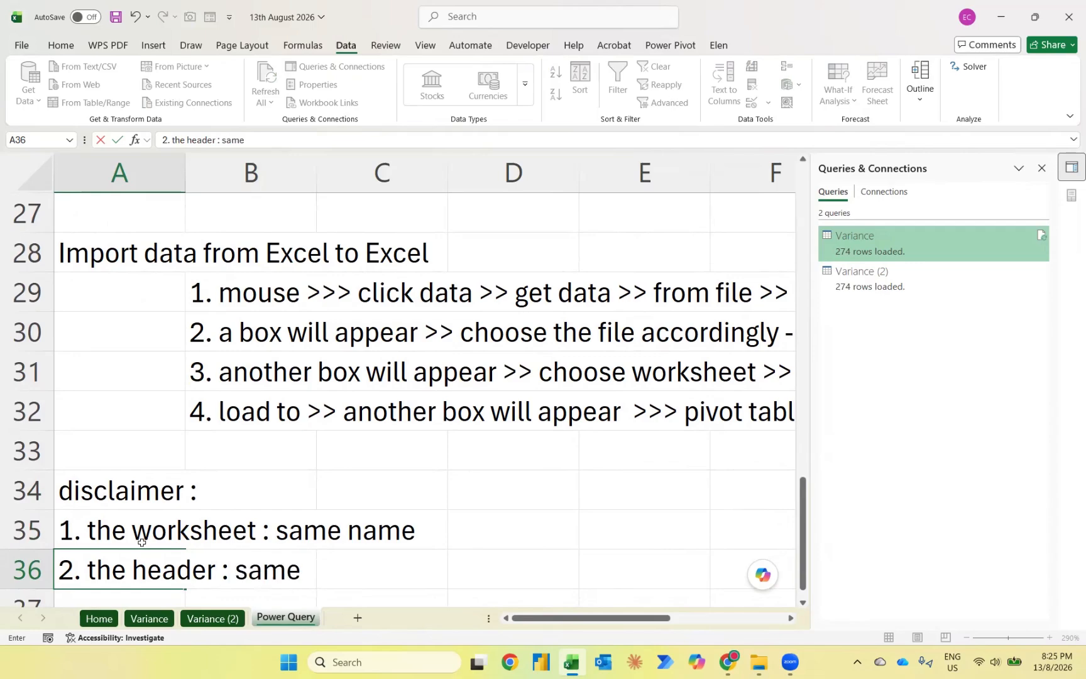
{"action": "type", "text": " header"}
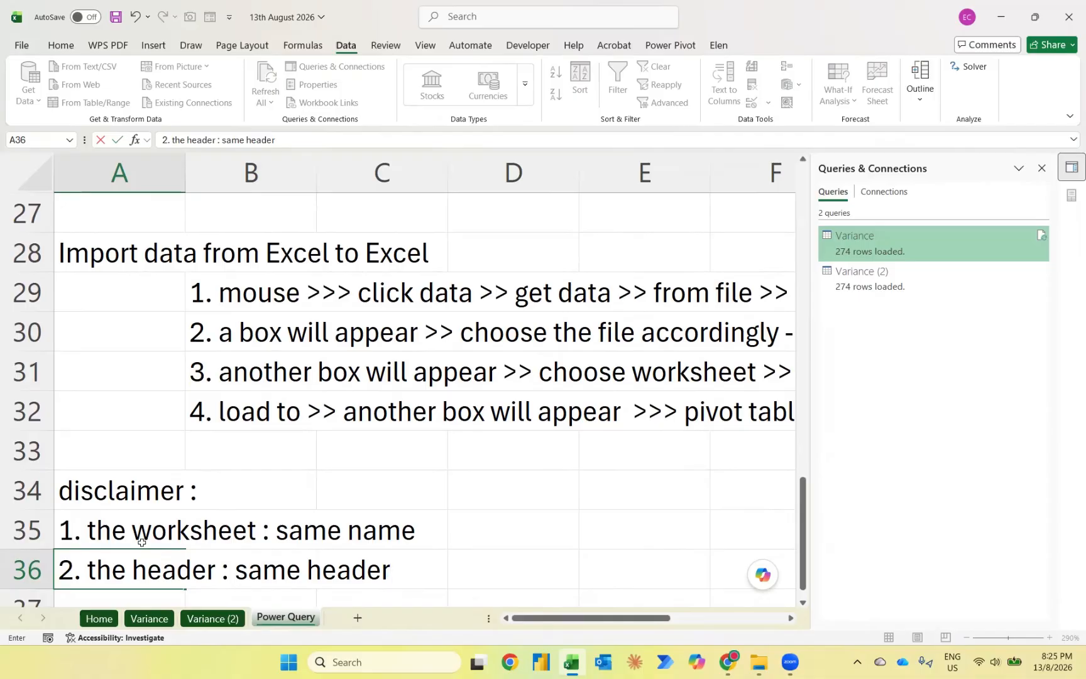
{"action": "key", "text": "Return"}
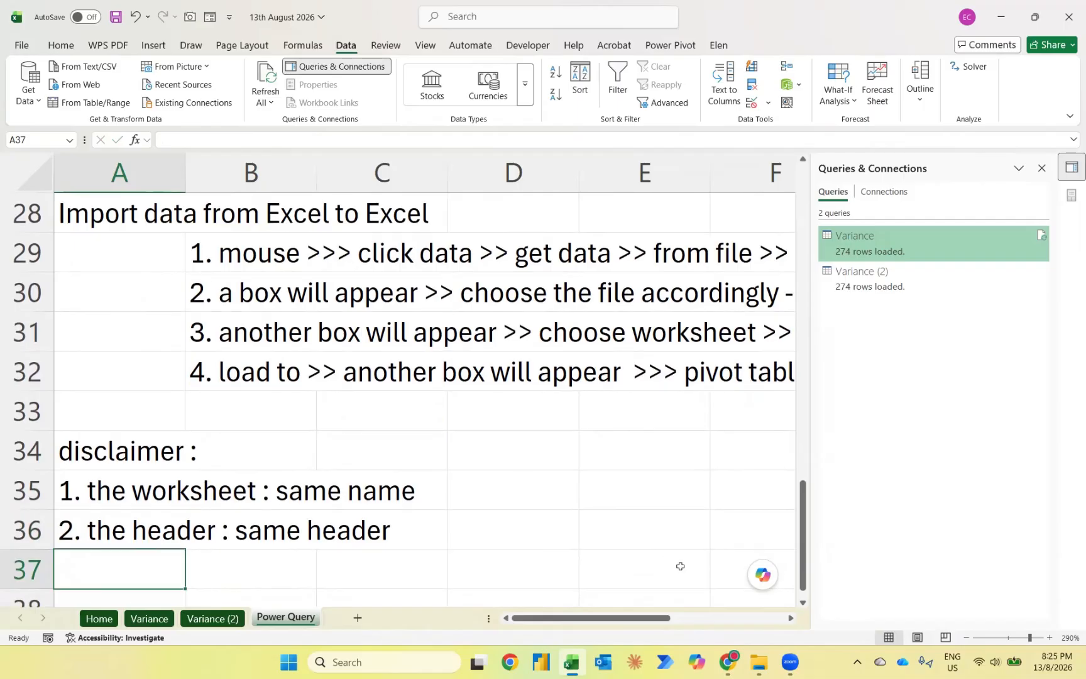
Step: Open "Variance Report - 001 - January 2023" from the "Case Study 1 - Monthly Variance Analysis" folder in File Explorer
{"action": "mouse_move", "coordinate": [759, 660]}
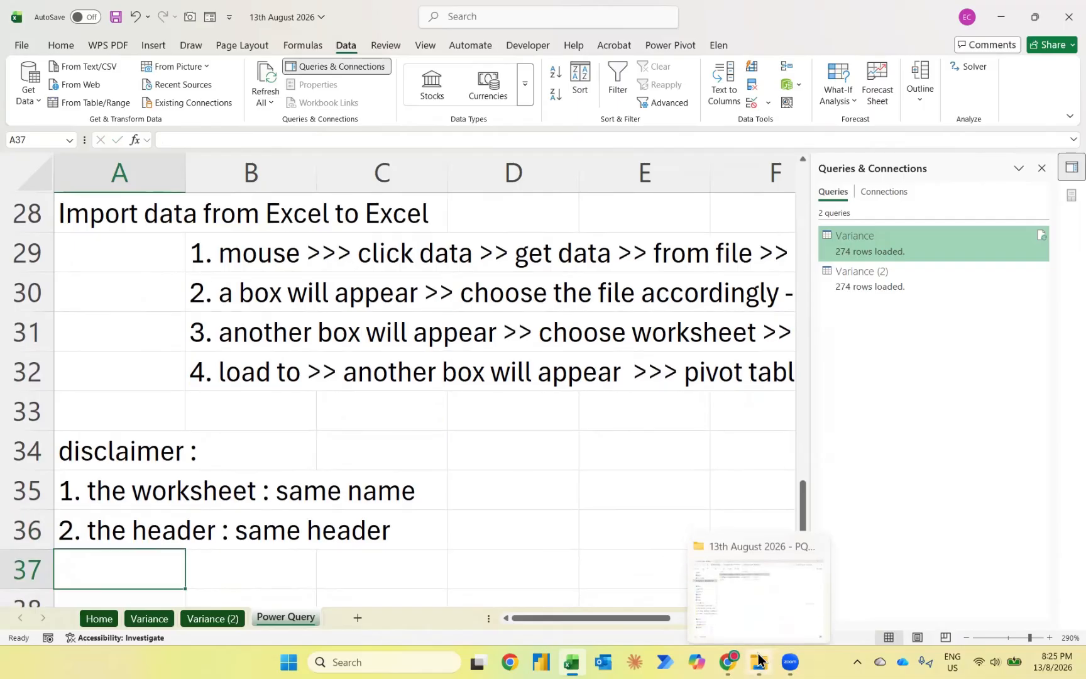
{"action": "left_click", "coordinate": [754, 613]}
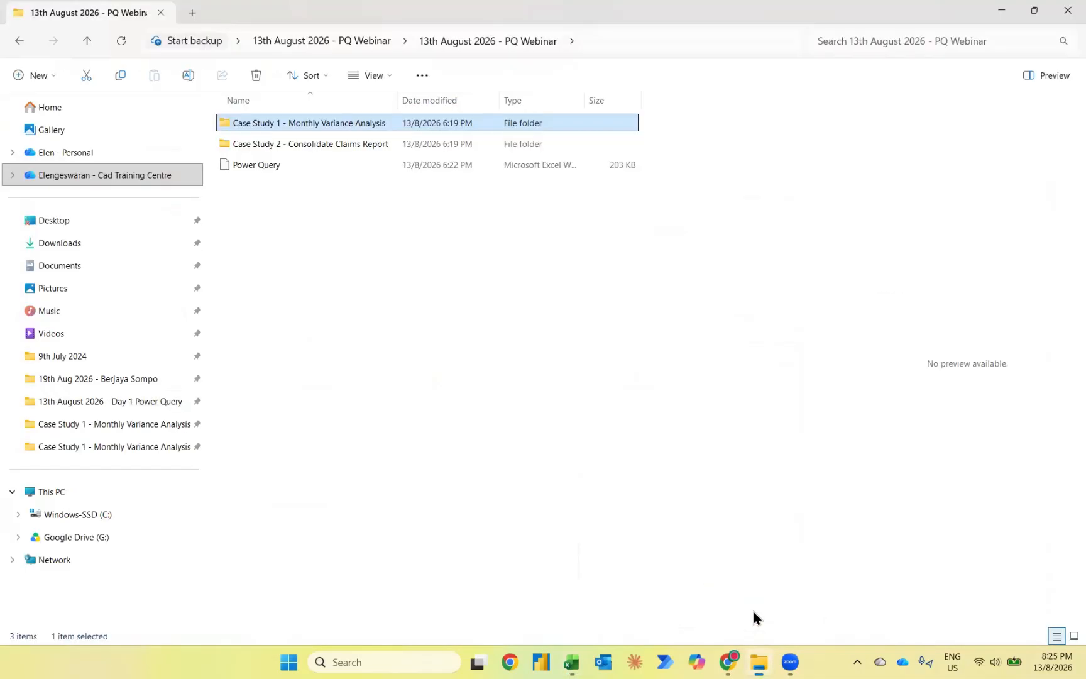
{"action": "double_click", "coordinate": [247, 123]}
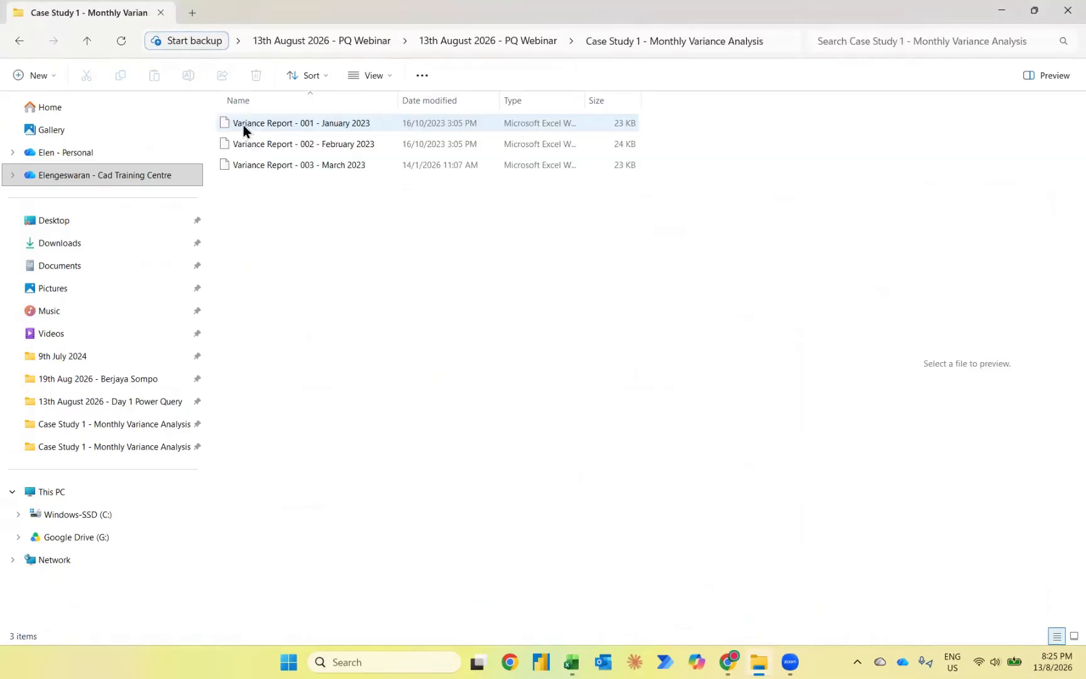
{"action": "left_click", "coordinate": [305, 123]}
{"action": "left_click", "coordinate": [305, 123]}
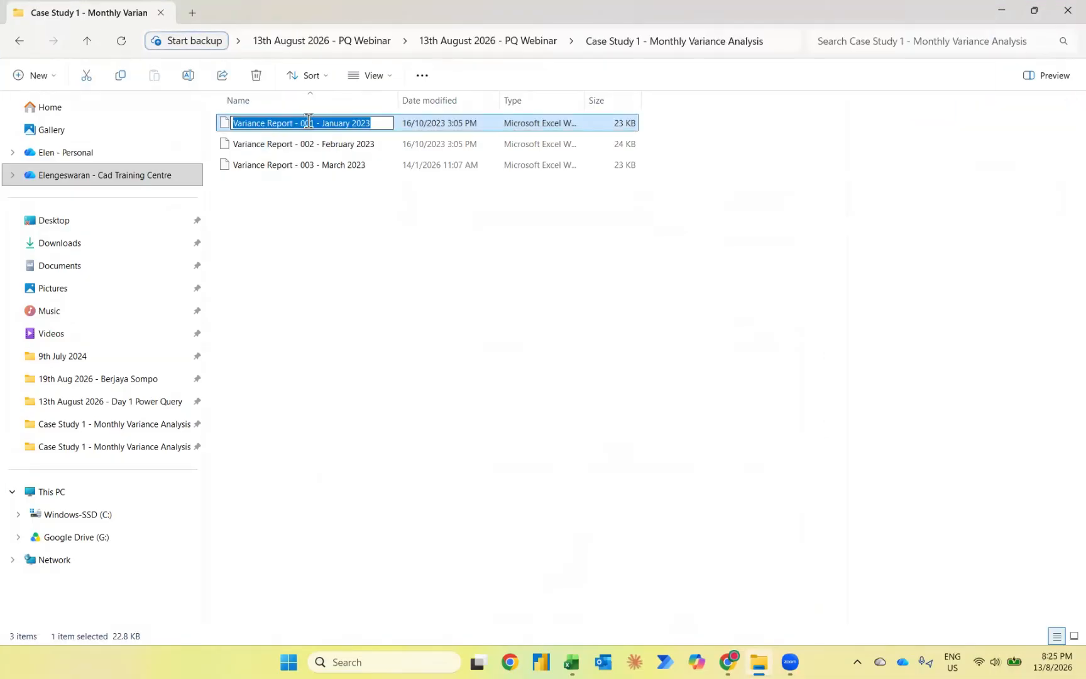
{"action": "left_click", "coordinate": [404, 119]}
{"action": "double_click", "coordinate": [404, 122]}
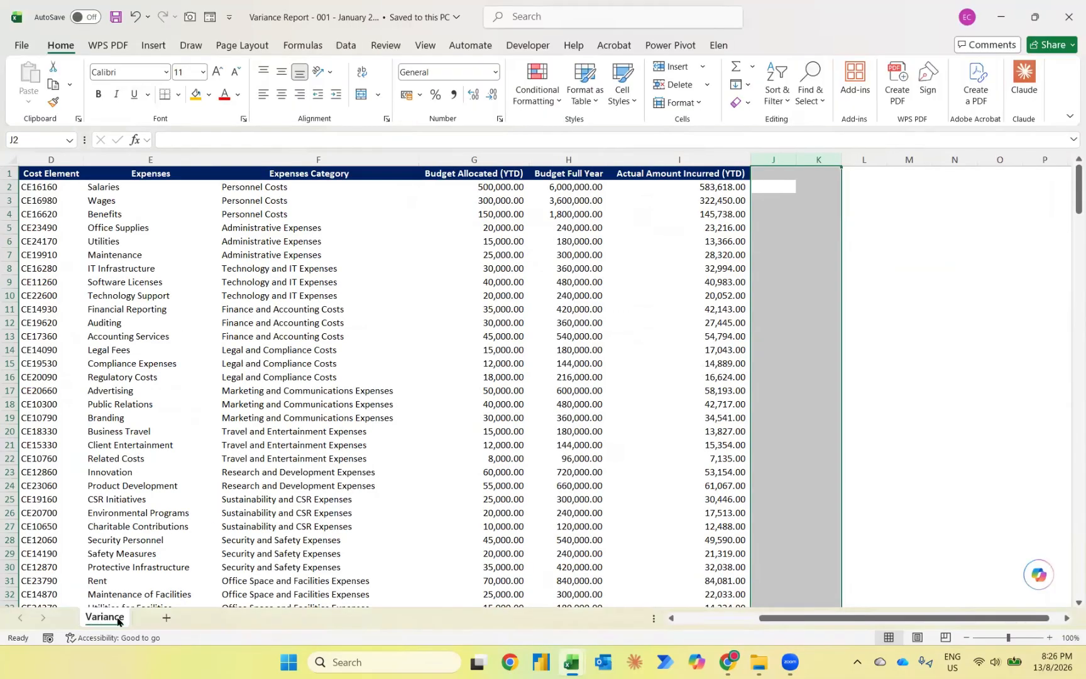
Step: Review the January report's Variance worksheet from its first column, and close the workbook
{"action": "left_click", "coordinate": [246, 441]}
{"action": "key", "text": "Home"}
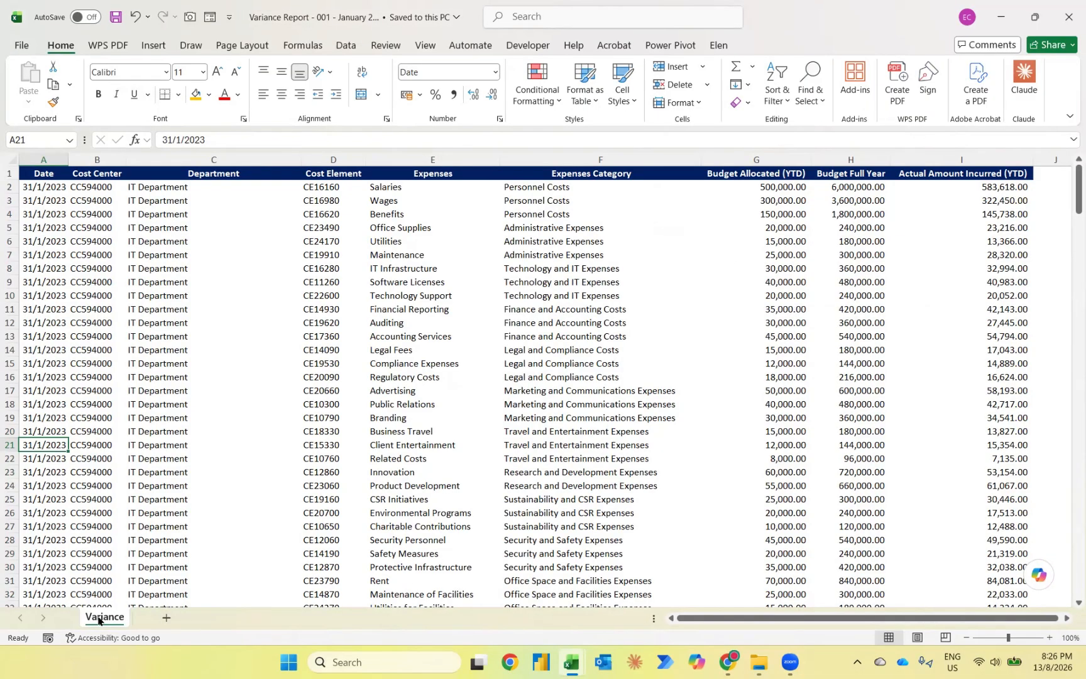
{"action": "left_click", "coordinate": [1062, 19]}
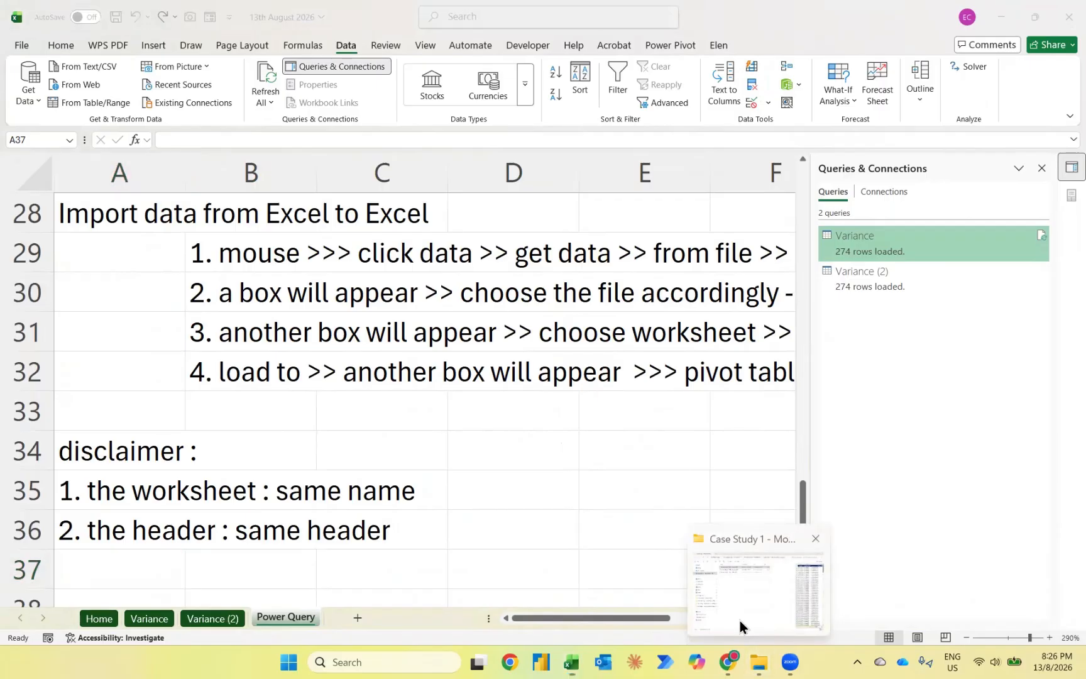
Step: Open "Variance Report - 003 - March 2023" from the same folder and inspect its Date column
{"action": "left_click", "coordinate": [740, 620]}
{"action": "left_click", "coordinate": [294, 171]}
{"action": "double_click", "coordinate": [295, 172]}
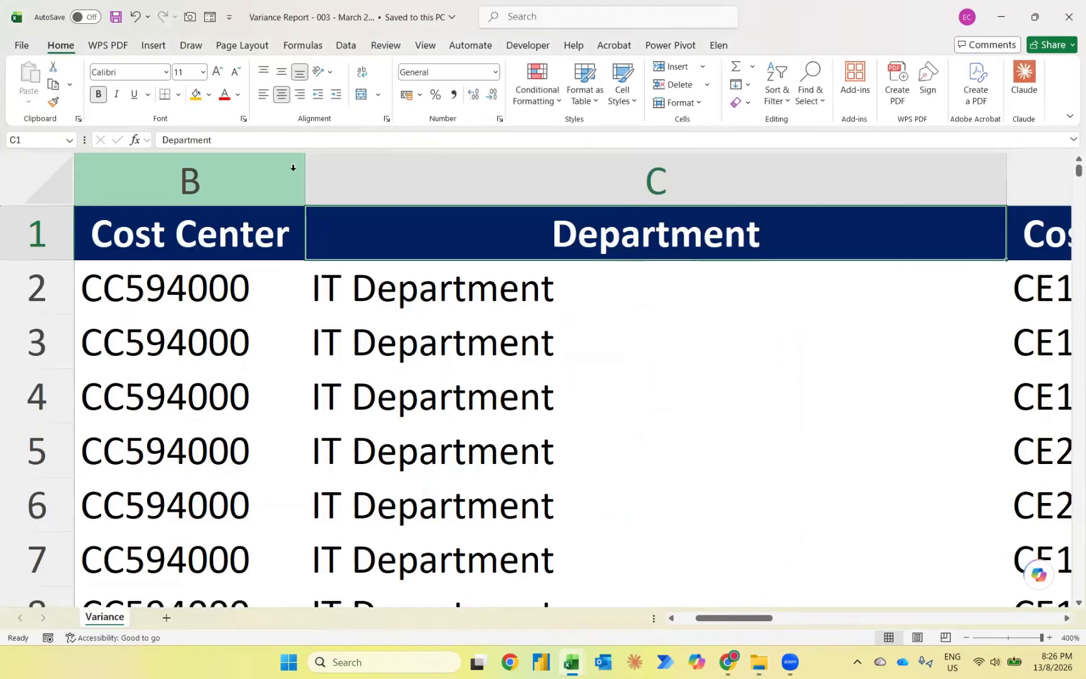
{"action": "key", "text": "Left"}
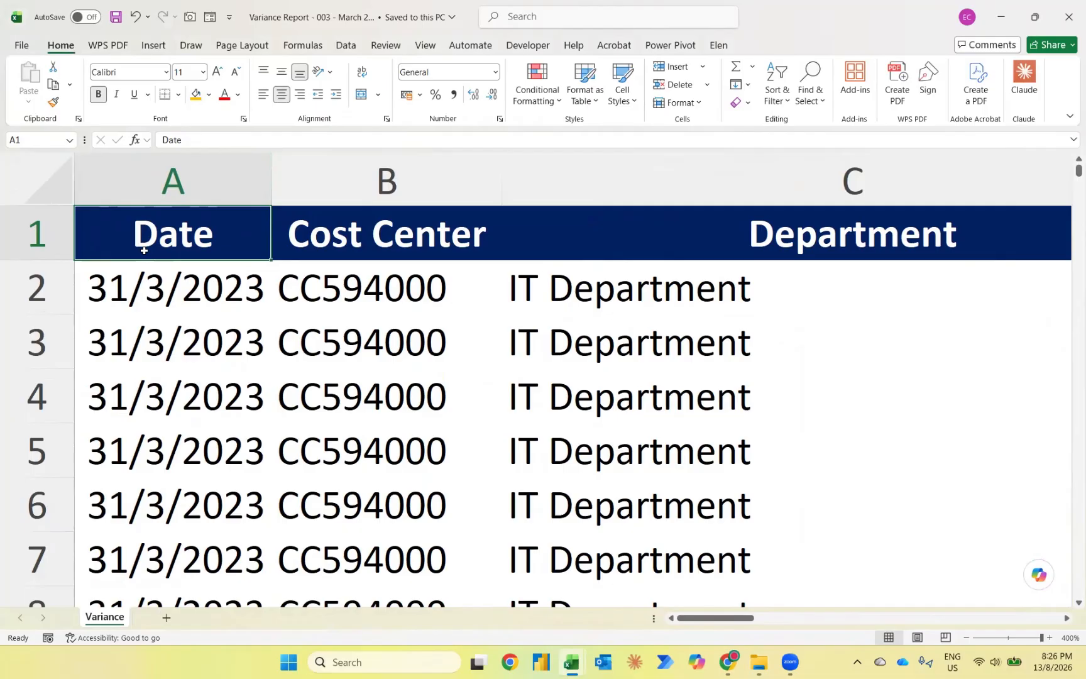
{"action": "left_click", "coordinate": [172, 174]}
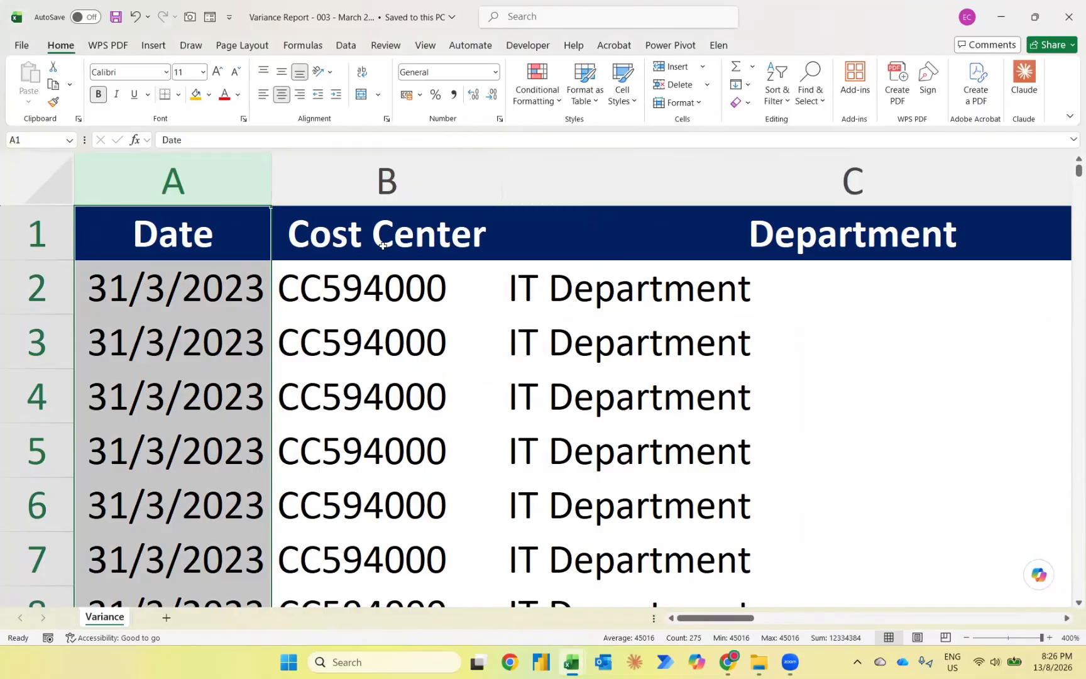
Step: Examine the header row of the March report, from Date through Actual Amount Incurred (YTD)
{"action": "scroll", "coordinate": [453, 293], "scroll_direction": "right", "scroll_amount": 3}
{"action": "scroll", "coordinate": [453, 292], "scroll_direction": "right", "scroll_amount": 10}
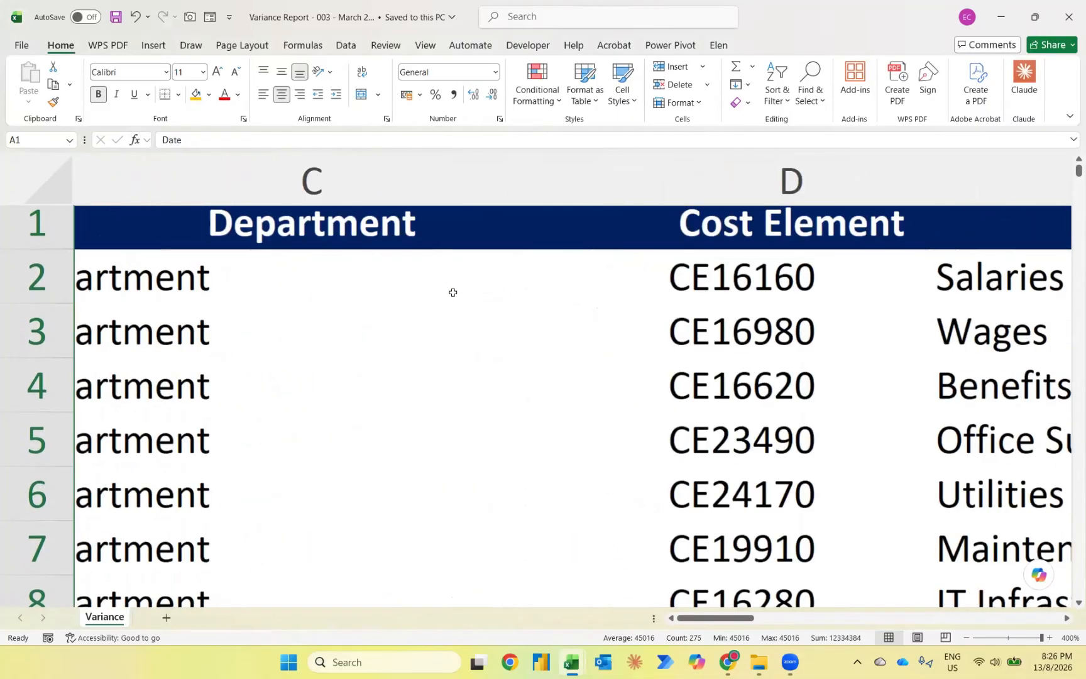
{"action": "scroll", "coordinate": [453, 292], "scroll_direction": "left", "scroll_amount": 3}
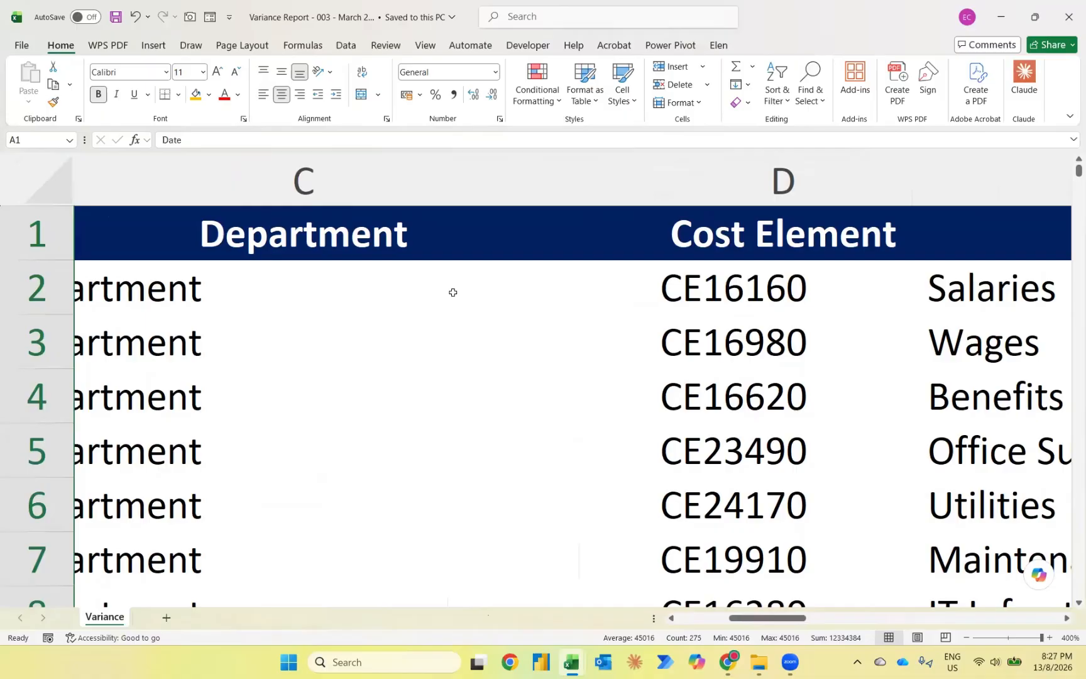
{"action": "scroll", "coordinate": [453, 292], "scroll_direction": "left", "scroll_amount": 8}
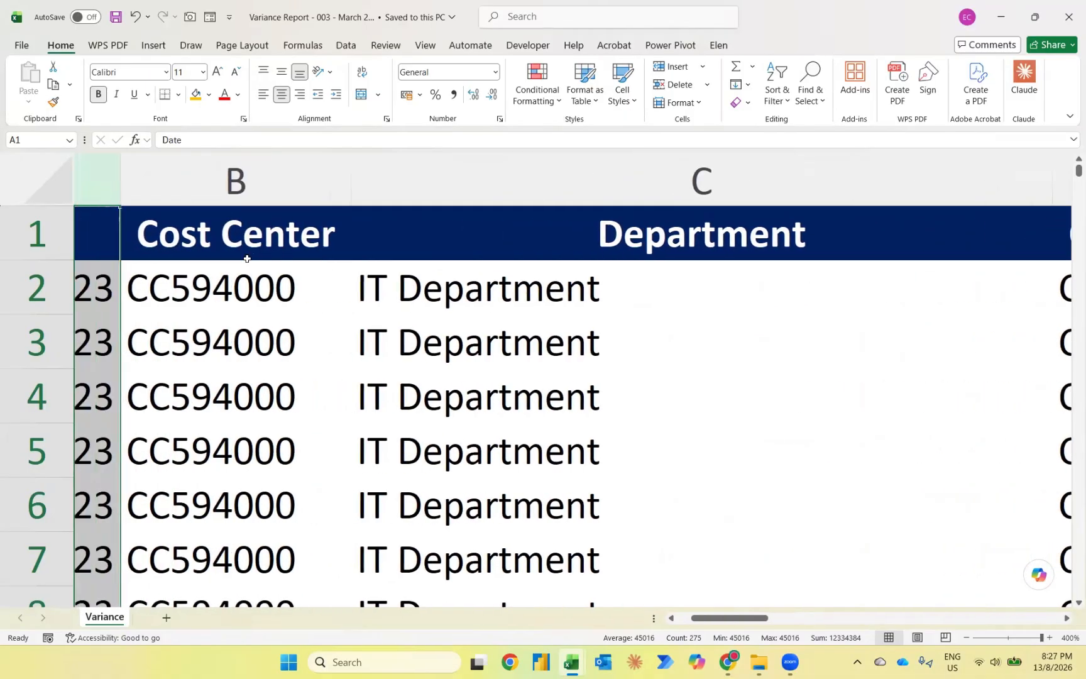
{"action": "scroll", "coordinate": [247, 258], "scroll_direction": "right", "scroll_amount": 2}
{"action": "scroll", "coordinate": [247, 258], "scroll_direction": "left", "scroll_amount": 2}
{"action": "left_click", "coordinate": [173, 231]}
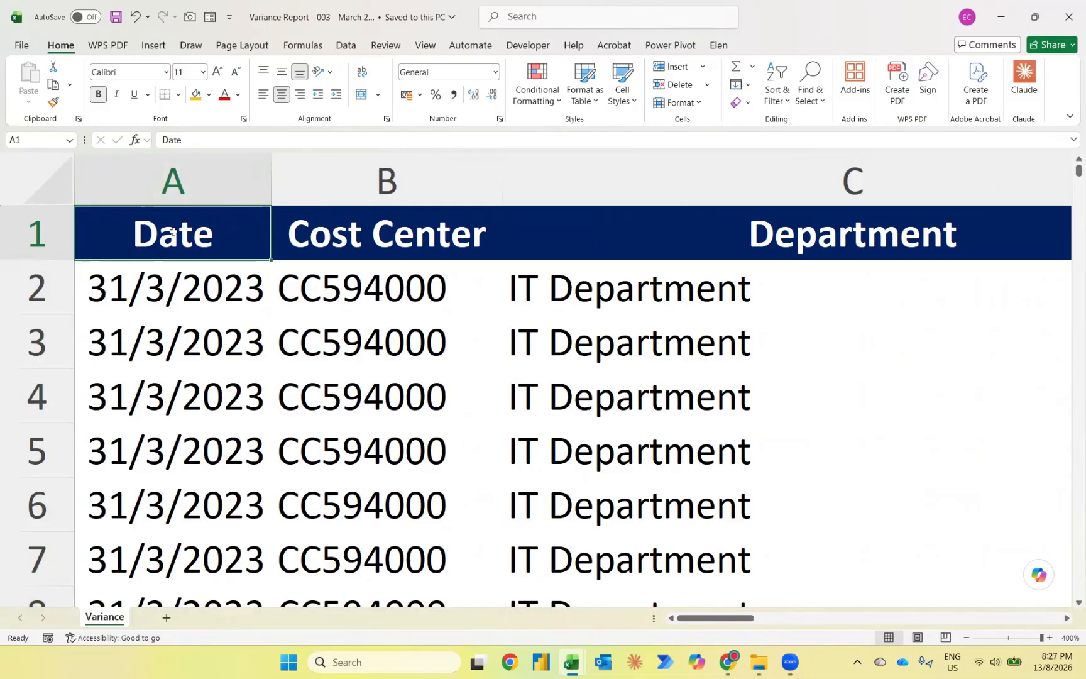
{"action": "key", "text": "ctrl+shift+Right"}
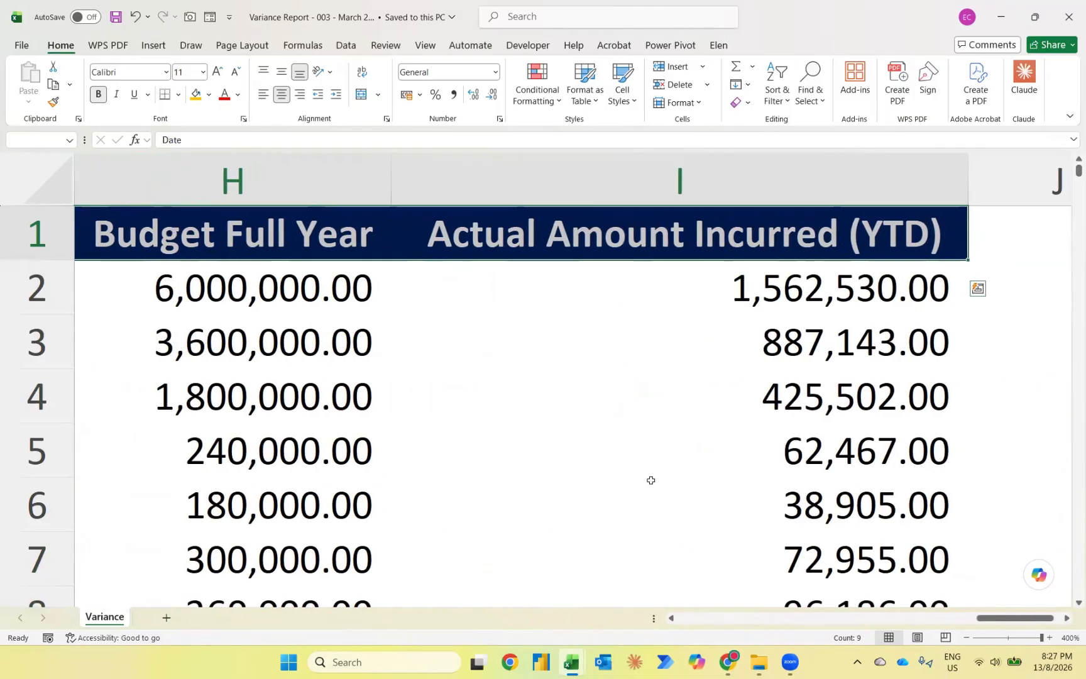
{"action": "key", "text": "alt+Tab"}
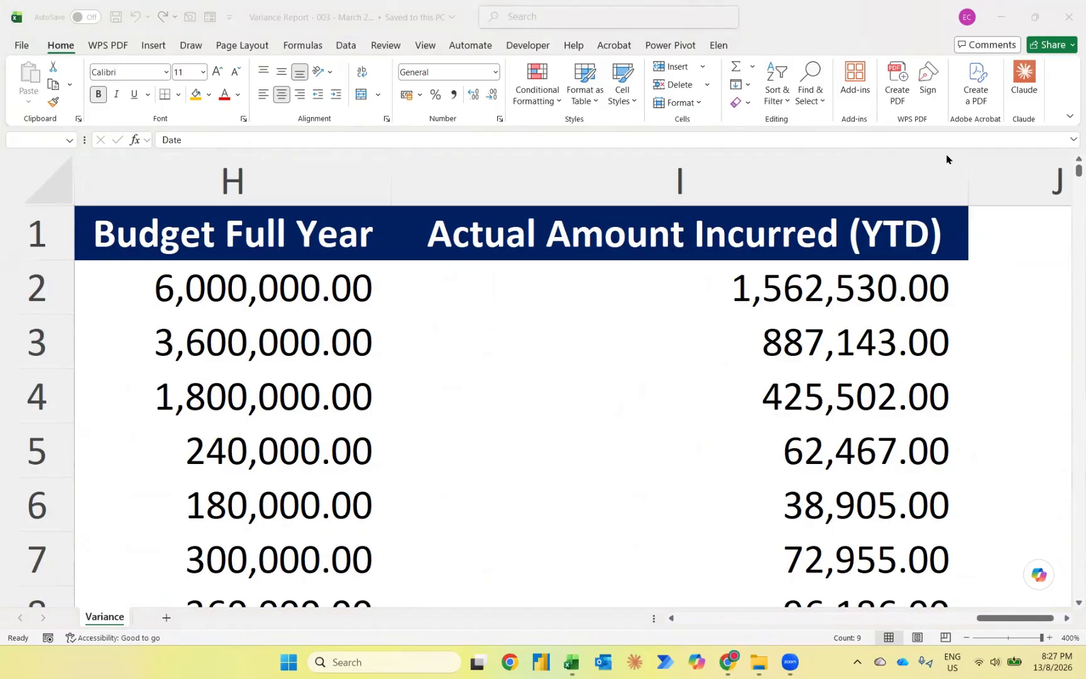
{"action": "left_click", "coordinate": [806, 645]}
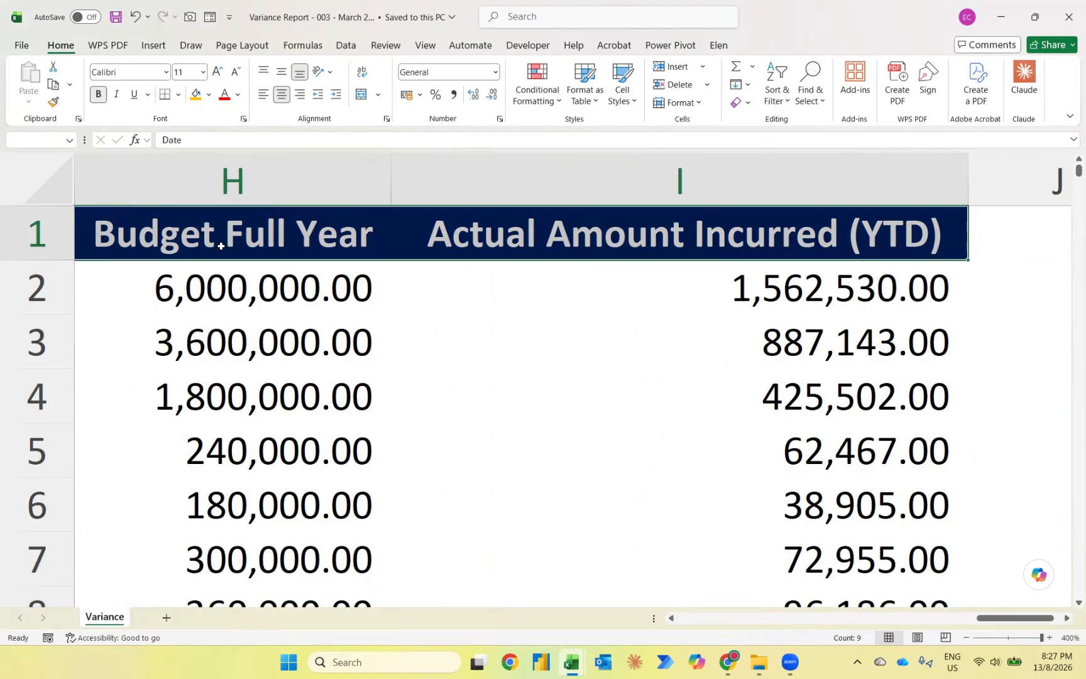
{"action": "left_click", "coordinate": [221, 246]}
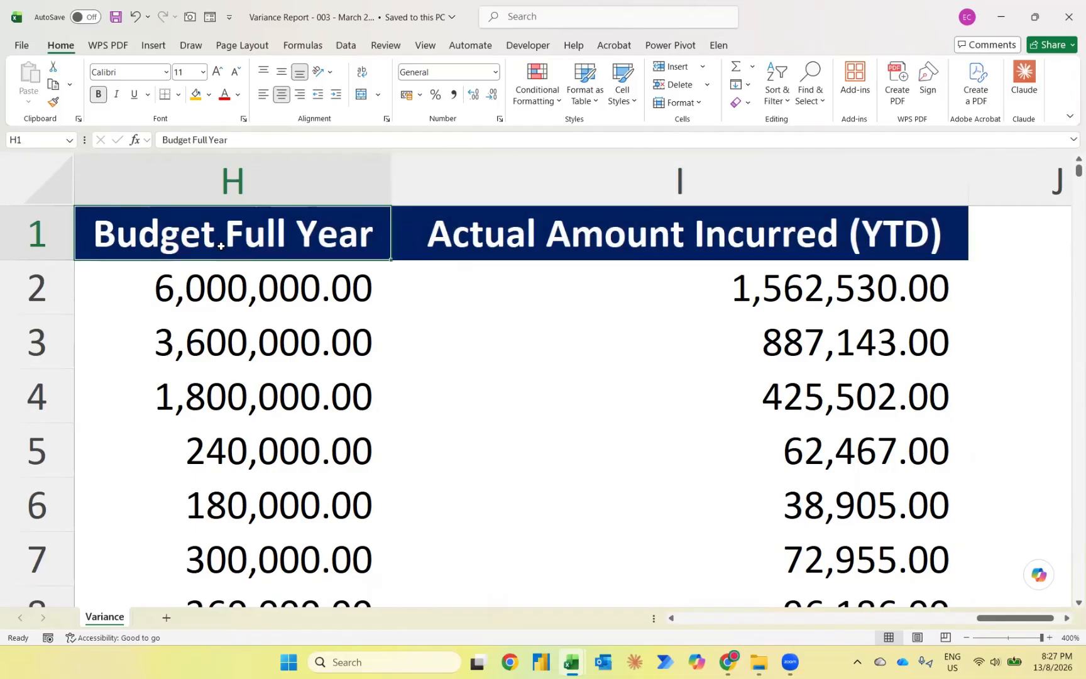
Step: Return to the "13th August 2026" workbook and enter "Jan >> Feb >> Mar" in cell A38 of the Power Query sheet
{"action": "key", "text": "alt+Tab"}
{"action": "scroll", "coordinate": [192, 496], "scroll_direction": "down", "scroll_amount": 1}
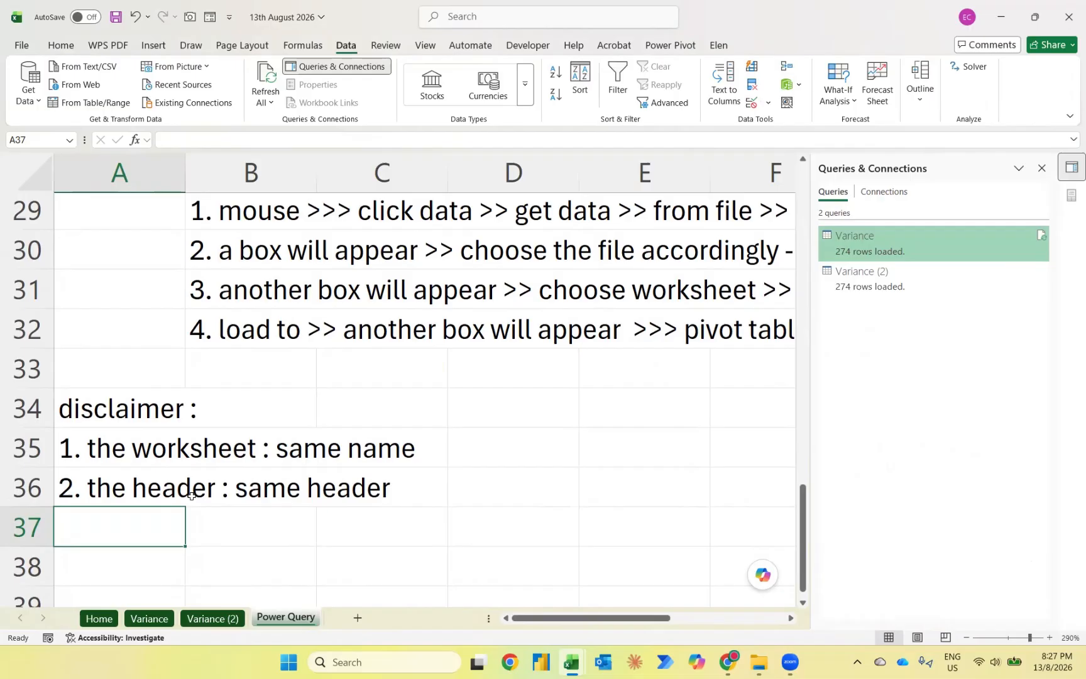
{"action": "key", "text": "Return"}
{"action": "type", "text": "Jan "}
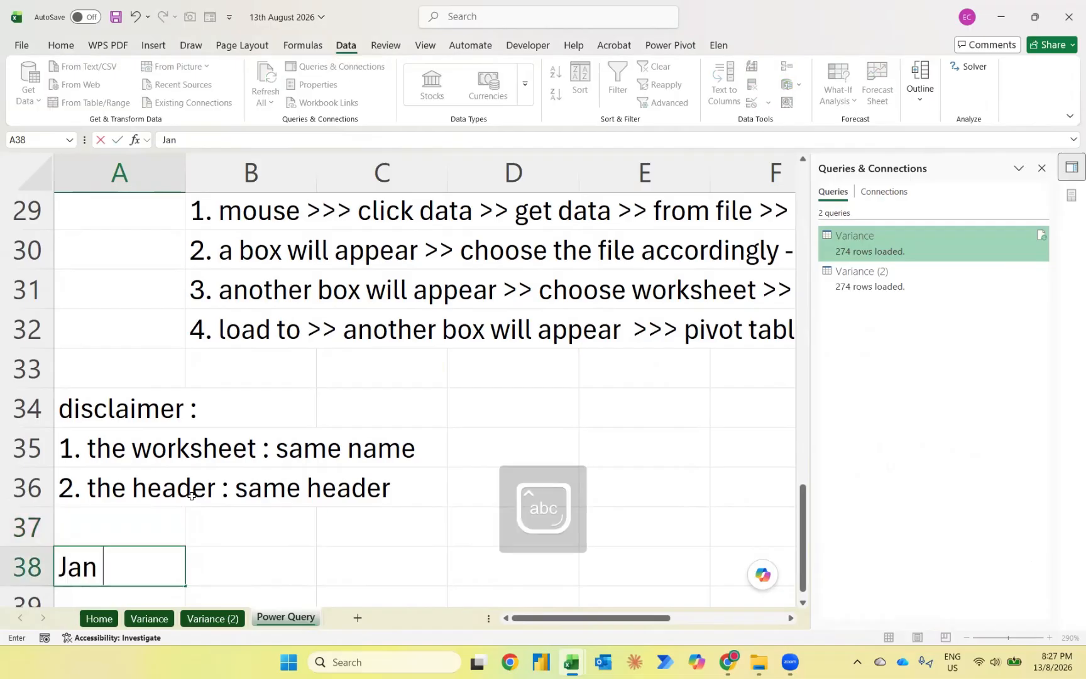
{"action": "type", "text": ">> Feb"}
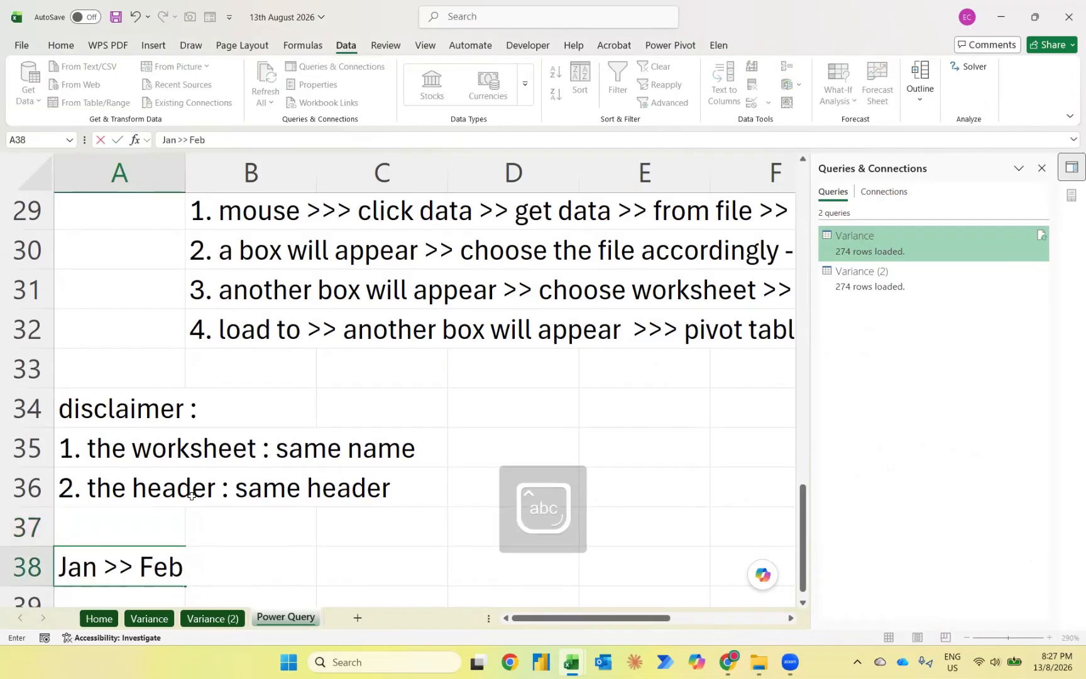
{"action": "type", "text": " >> Mar"}
{"action": "key", "text": "Return"}
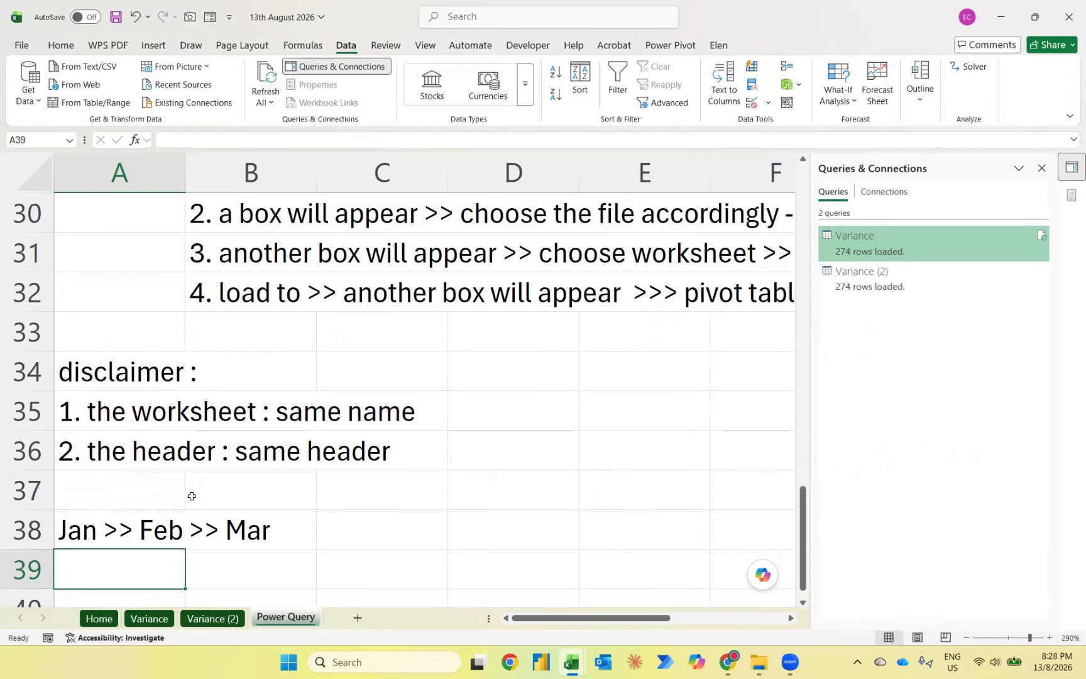
Step: Enter the cumulative sequence "Jan >> Jan + Feb >> Jan + Feb + Mar" in cell A39
{"action": "type", "text": "Jan "}
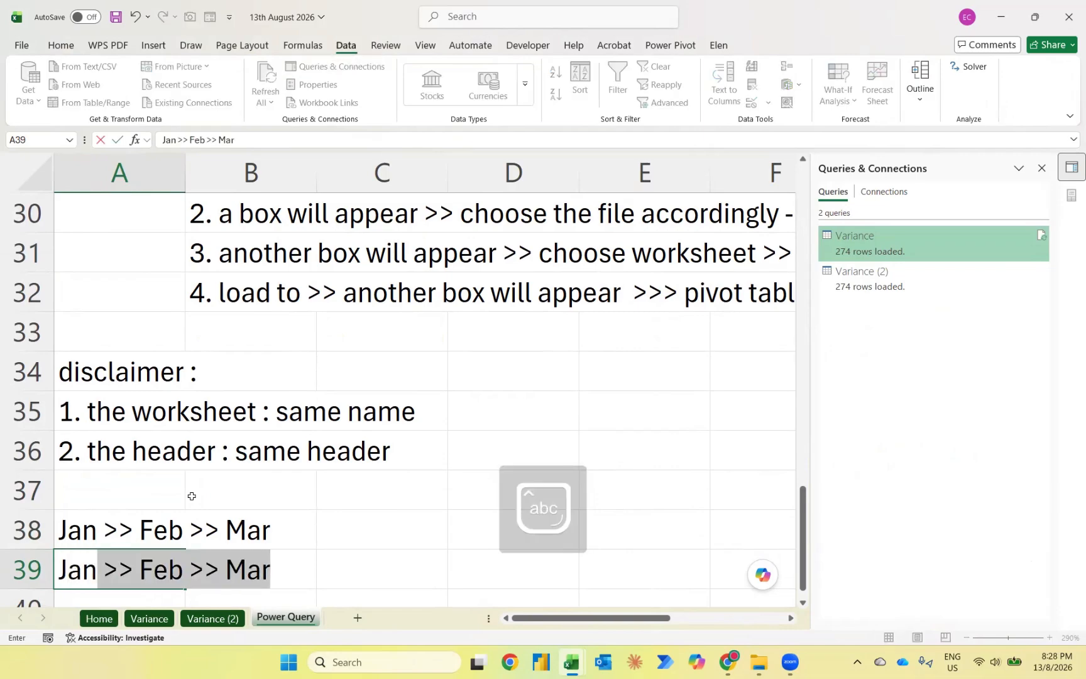
{"action": "type", "text": ">> Feb"}
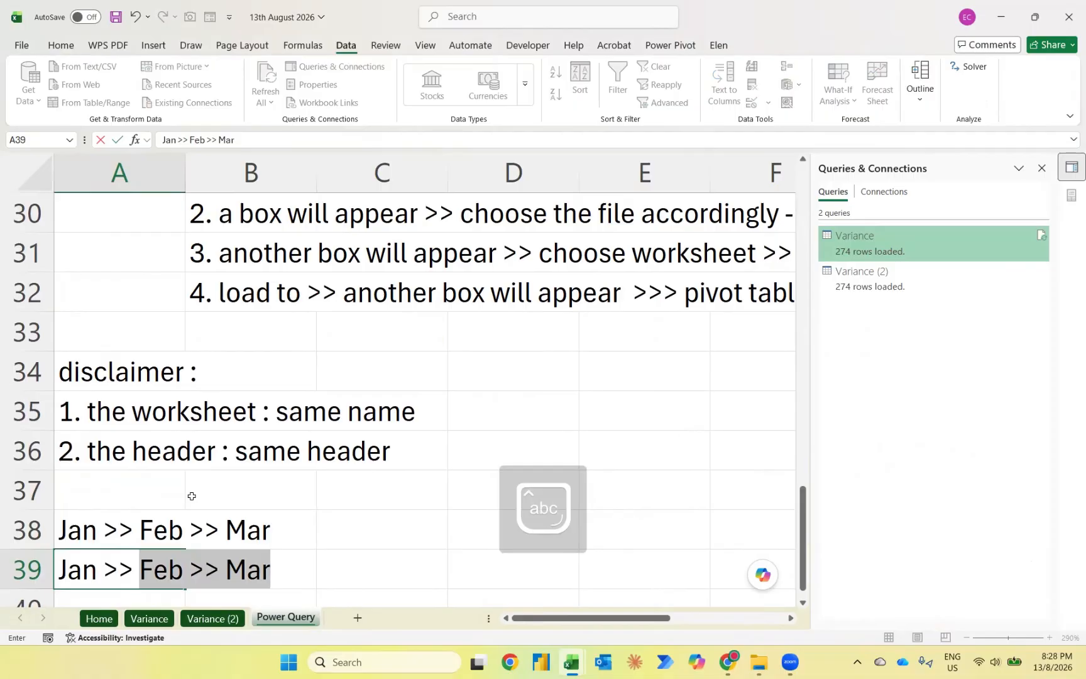
{"action": "key", "text": "BackSpace"}
{"action": "key", "text": "BackSpace"}
{"action": "key", "text": "BackSpace"}
{"action": "key", "text": "BackSpace"}
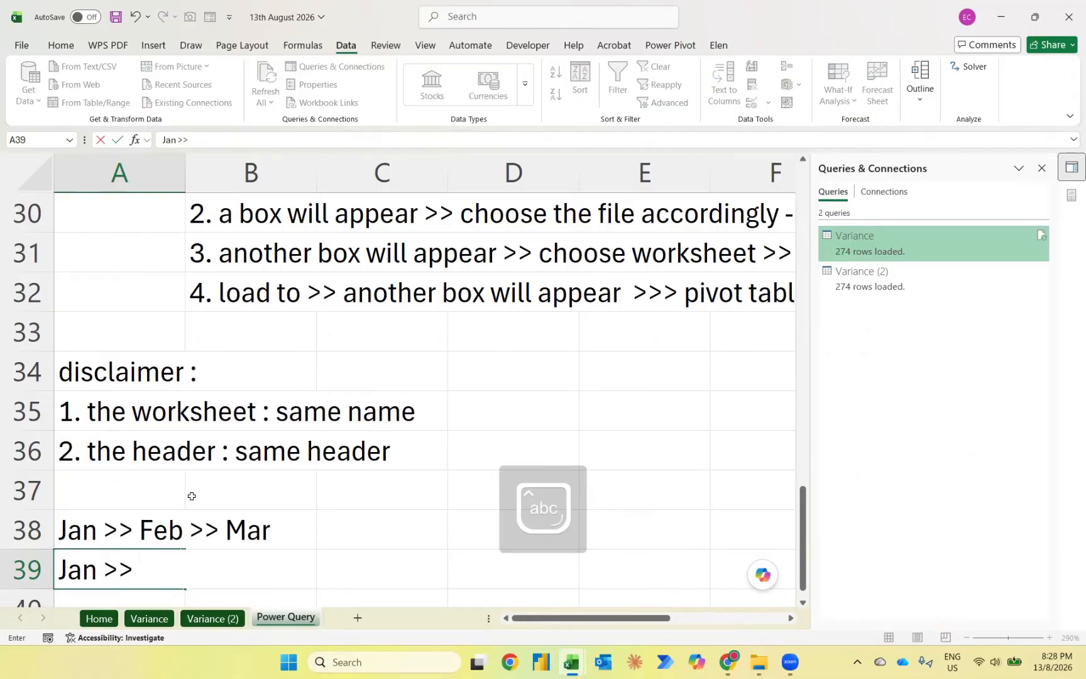
{"action": "type", "text": "Jan + Feb"}
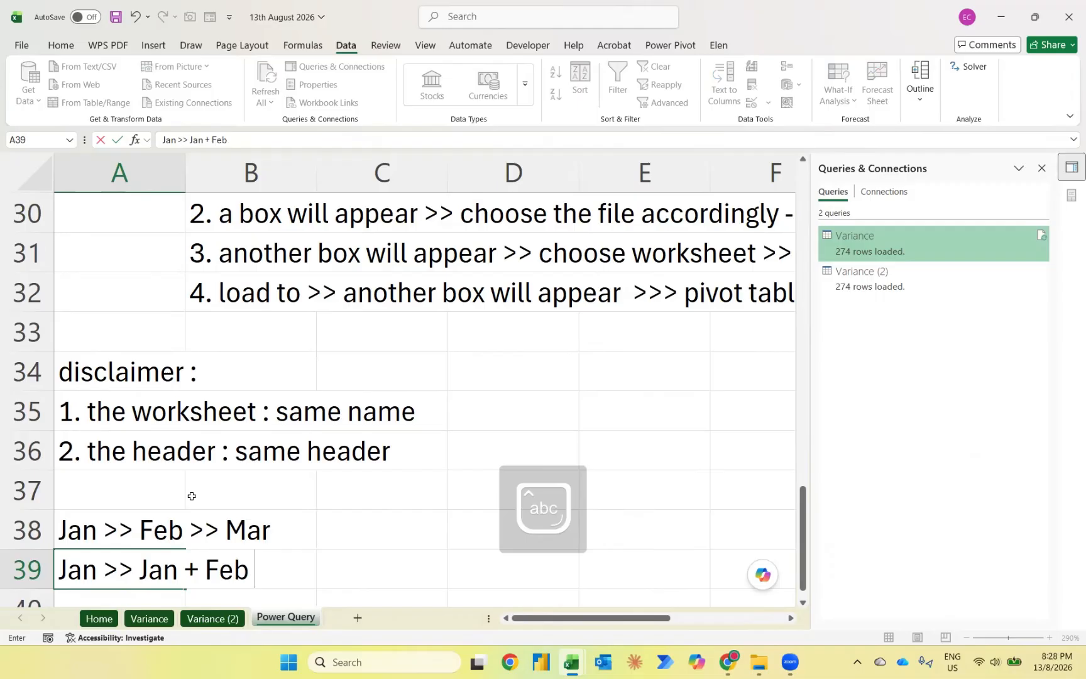
{"action": "type", "text": " >>"}
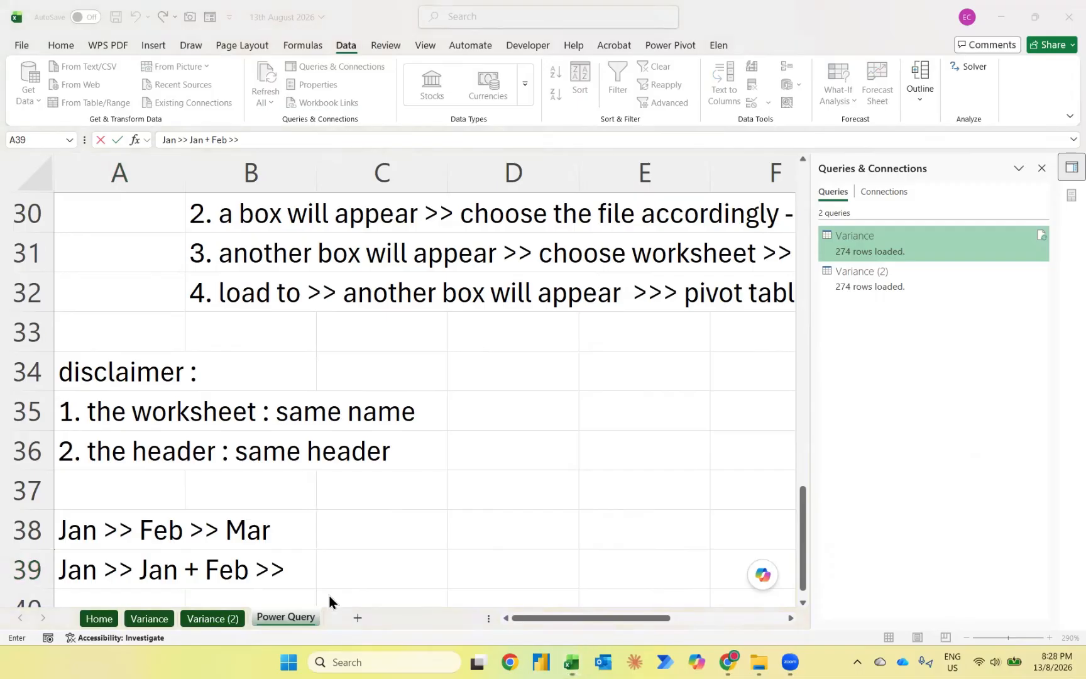
{"action": "left_click", "coordinate": [306, 570]}
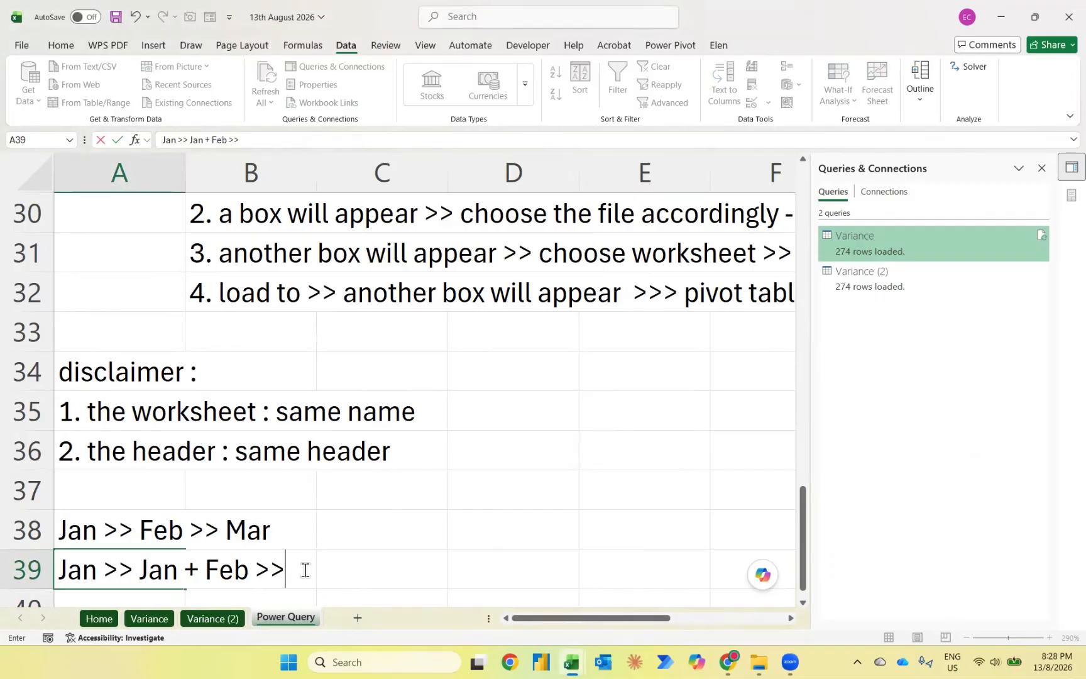
{"action": "type", "text": "Jan +"}
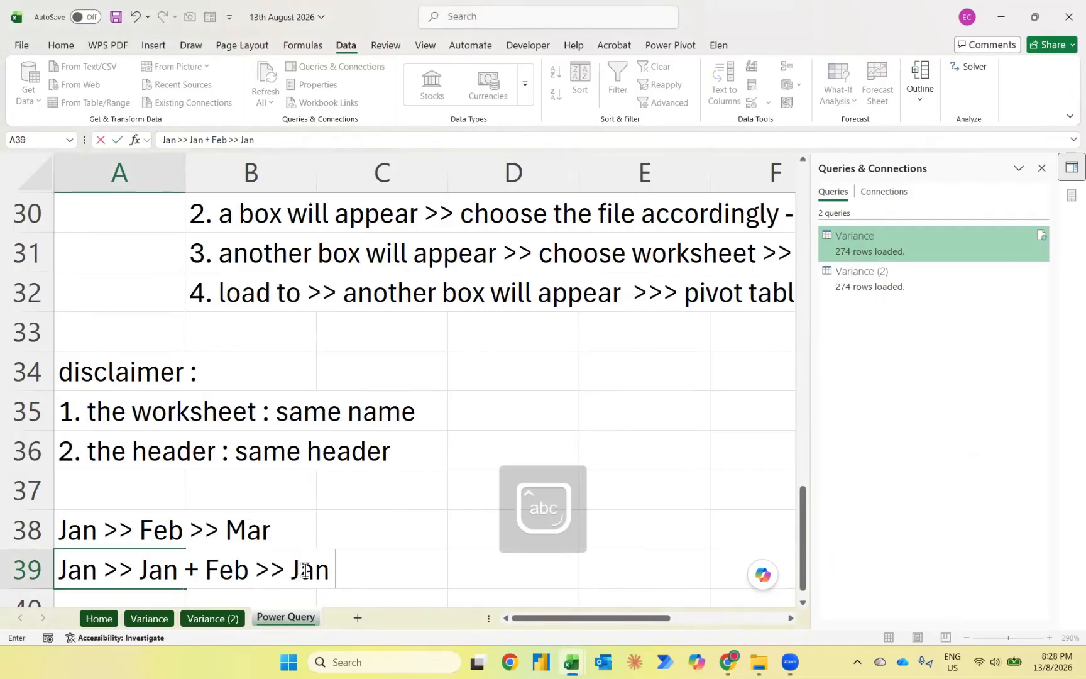
{"action": "type", "text": " D"}
{"action": "key", "text": "BackSpace"}
{"action": "type", "text": "Feb"}
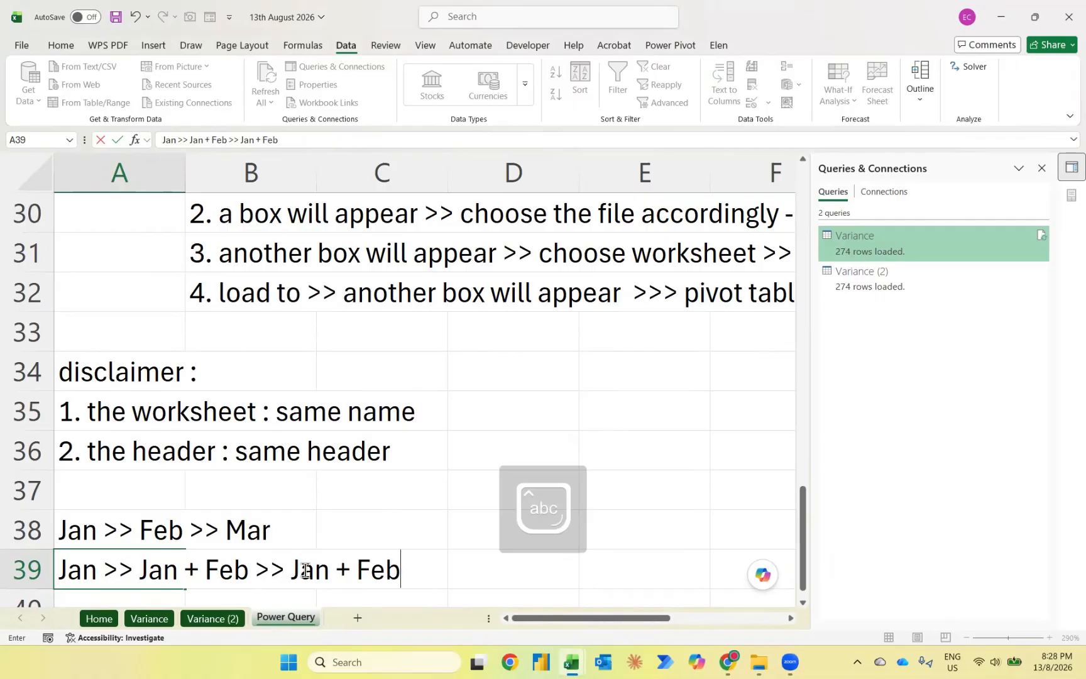
{"action": "type", "text": " + Mar"}
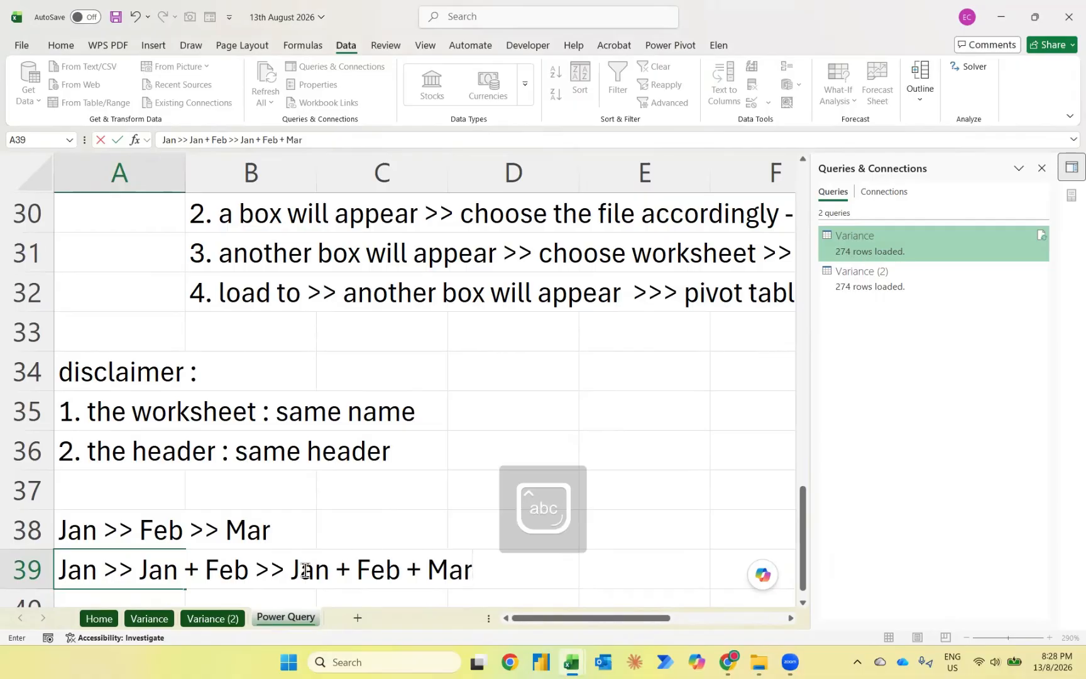
{"action": "key", "text": "Return"}
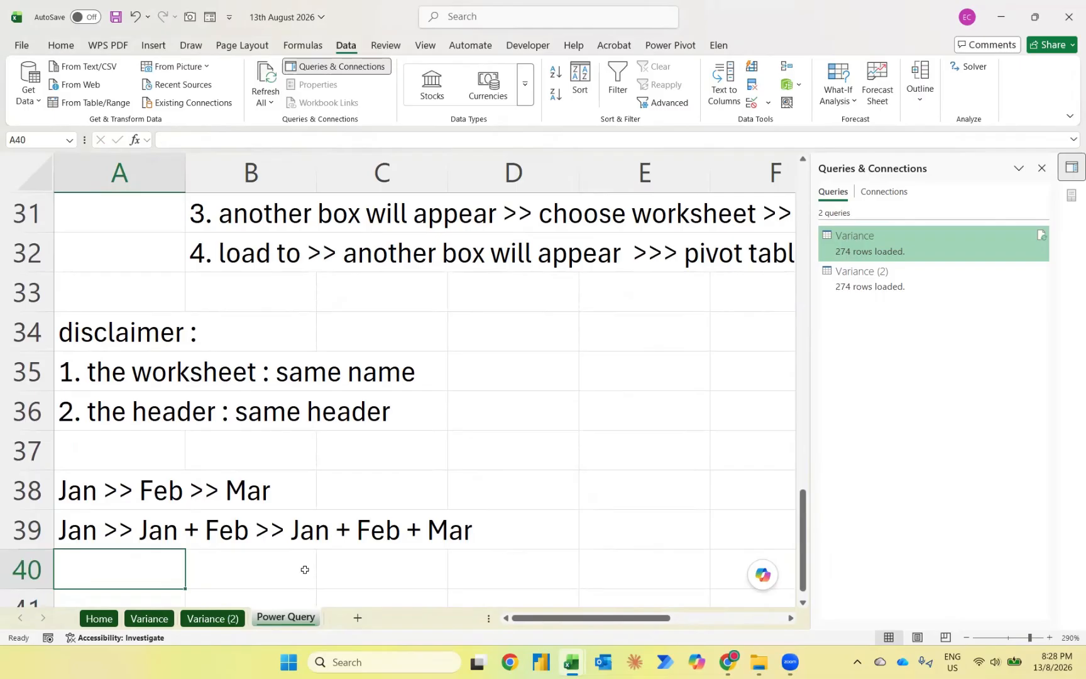
Step: Enter the heading "Import data from folder" in cell A41 of the Power Query sheet
{"action": "key", "text": "Down"}
{"action": "key", "text": "Down"}
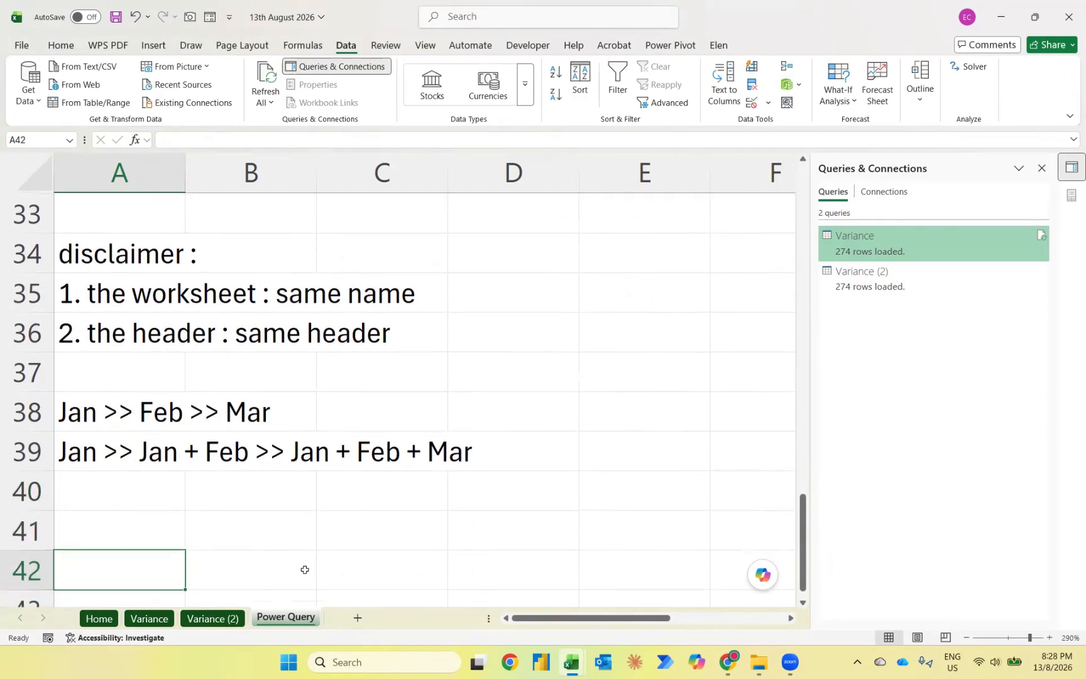
{"action": "key", "text": "Up"}
{"action": "type", "text": "Impor"}
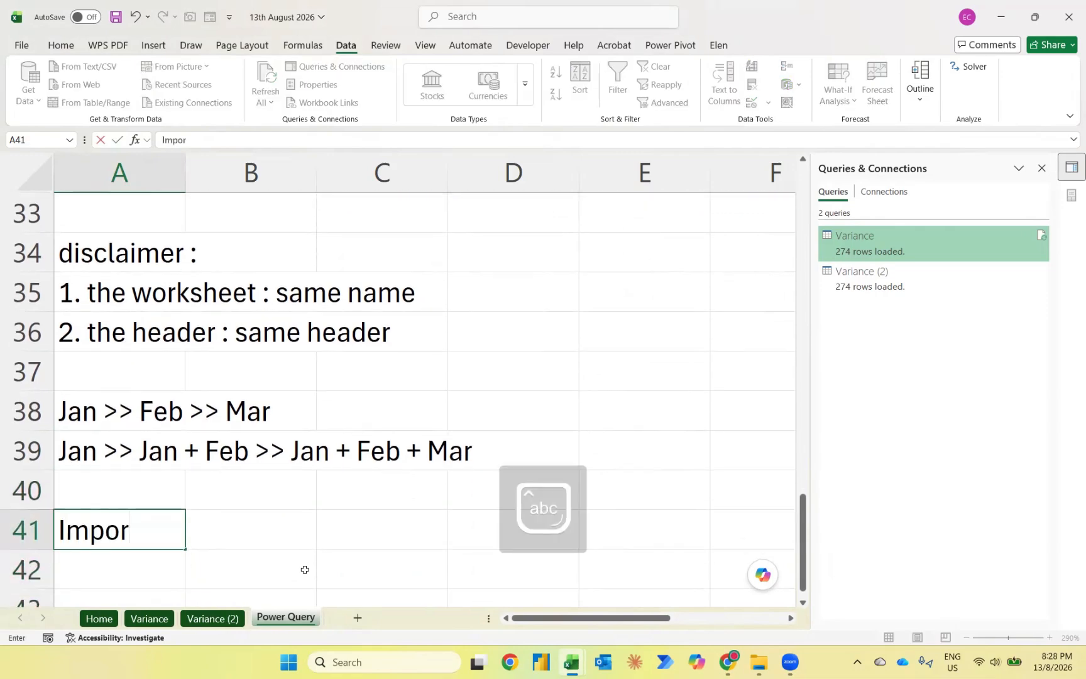
{"action": "type", "text": "t data fro"}
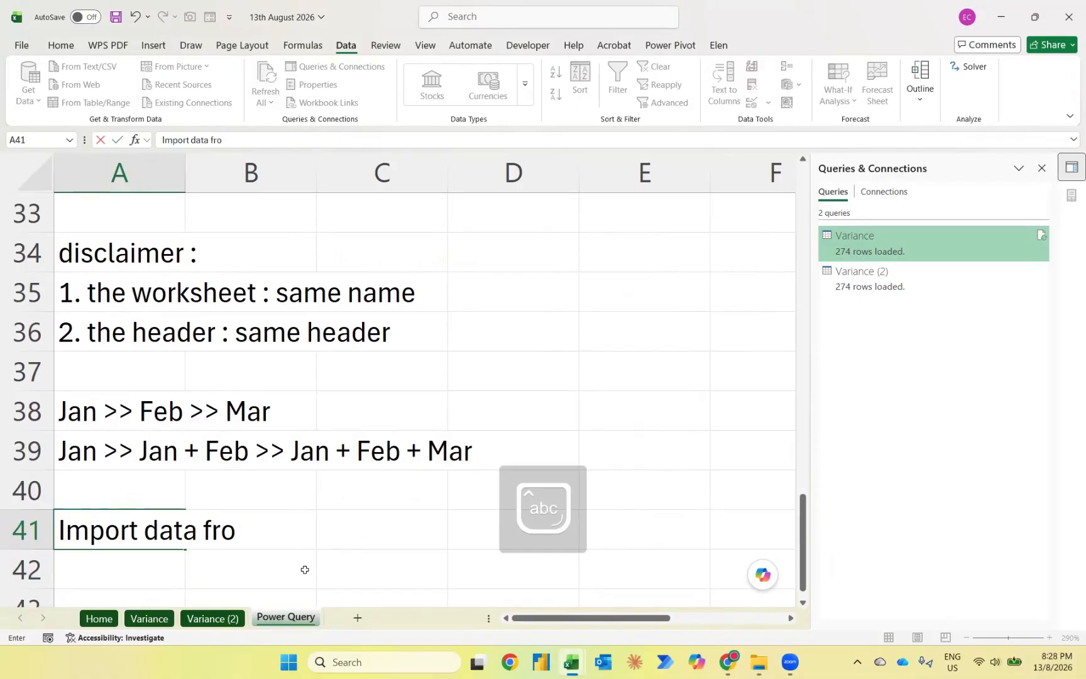
{"action": "type", "text": "m folder"}
{"action": "key", "text": "Return"}
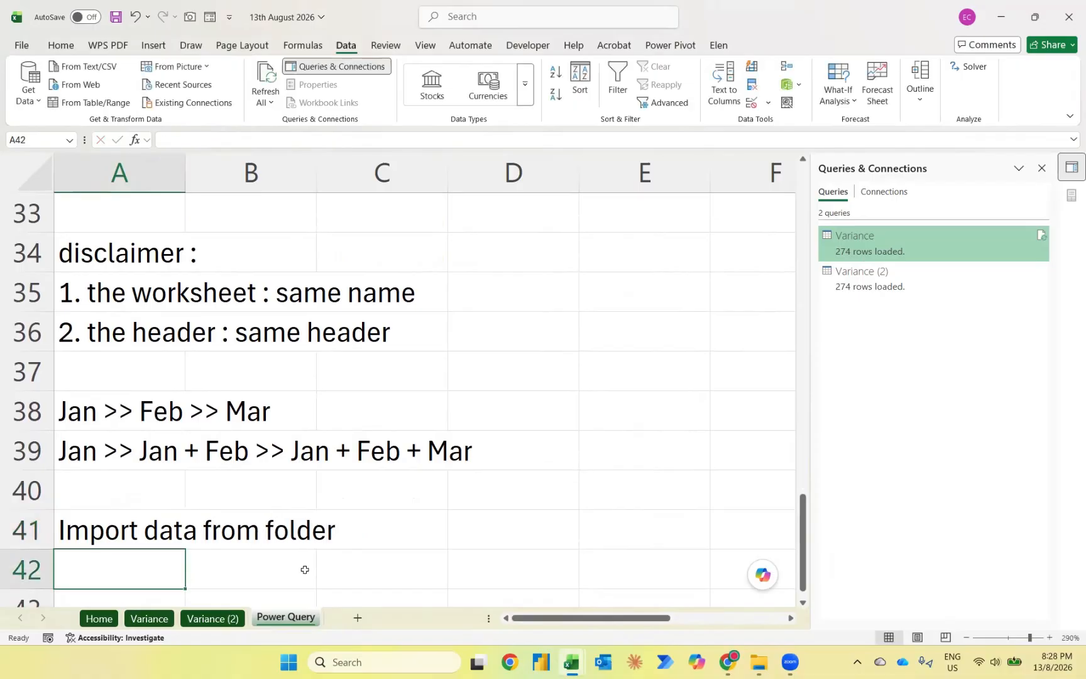
Step: Move the cumulative sequence "Jan >> Jan + Feb >> Jan + Feb + Mar" from cell A39 to A40
{"action": "left_click", "coordinate": [109, 437]}
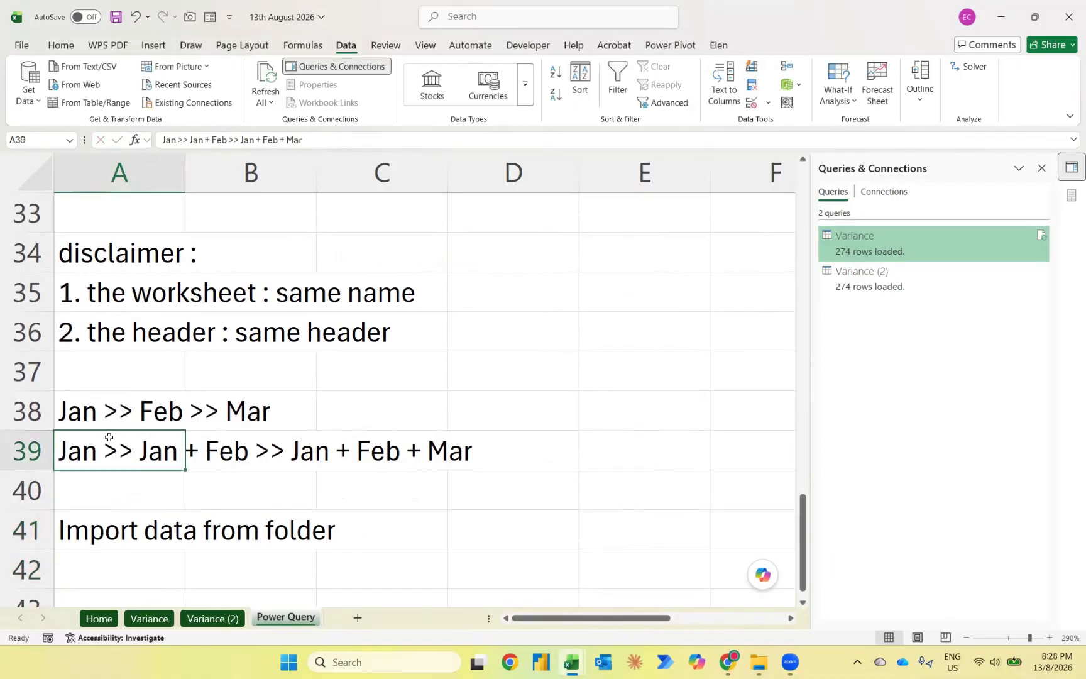
{"action": "key", "text": "ctrl+x"}
{"action": "key", "text": "Down"}
{"action": "key", "text": "ctrl+v"}
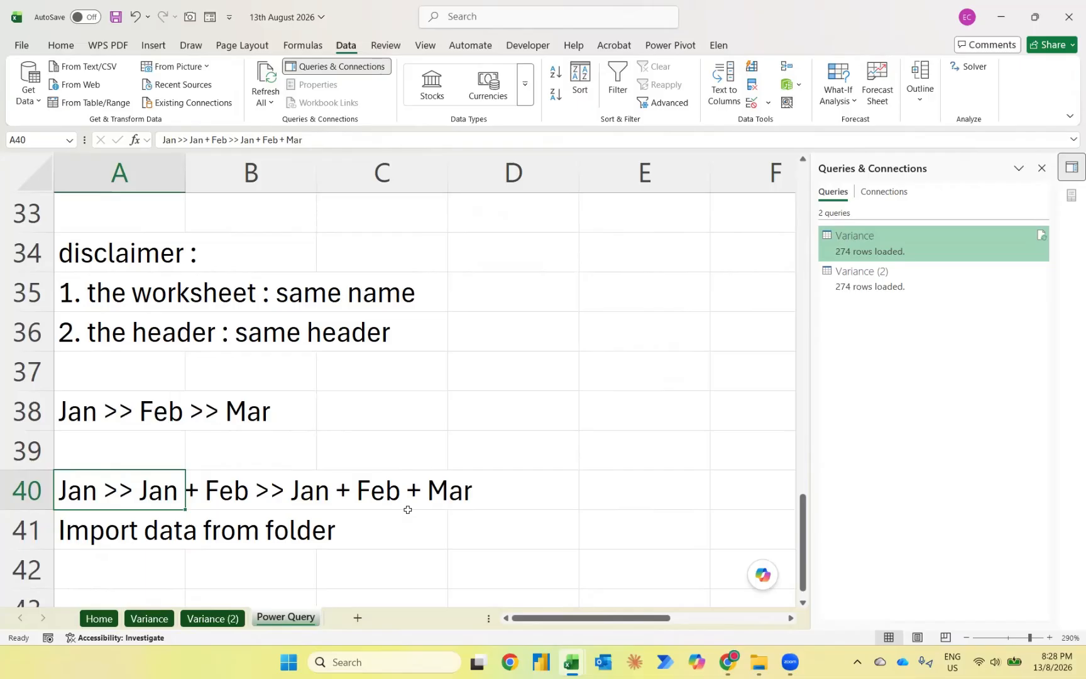
Step: Enter the first instruction "1. mouse >> click data" in cell A42, under the folder import heading
{"action": "key", "text": "Down"}
{"action": "key", "text": "Down"}
{"action": "key", "text": "Down"}
{"action": "key", "text": "Down"}
{"action": "key", "text": "Down"}
{"action": "key", "text": "Down"}
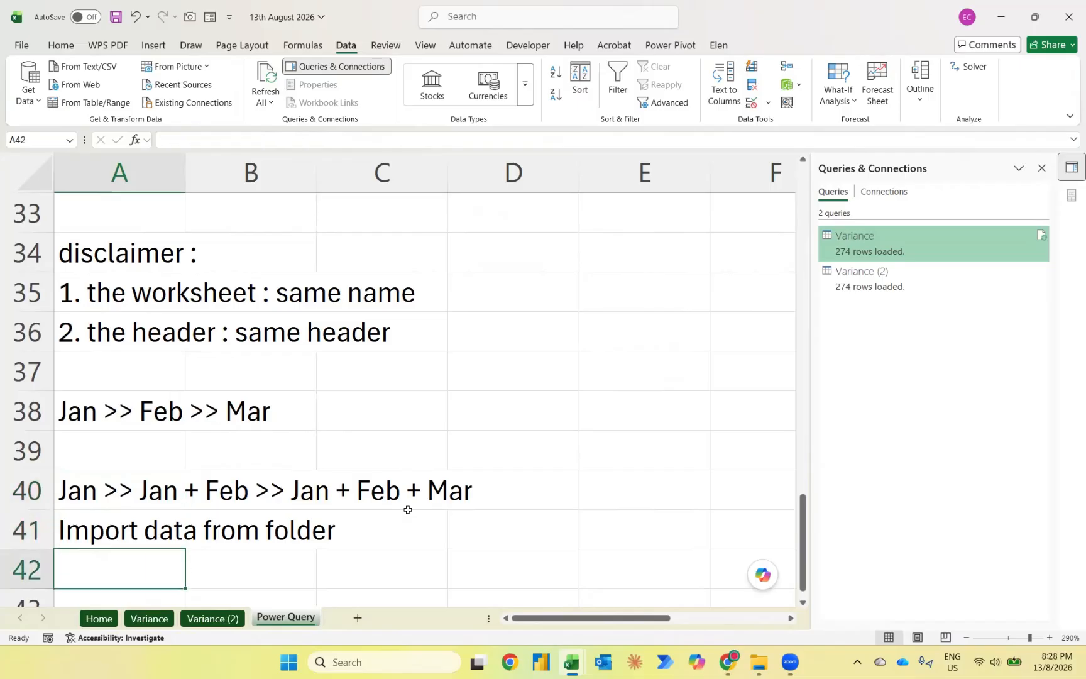
{"action": "key", "text": "Up"}
{"action": "key", "text": "Up"}
{"action": "key", "text": "Up"}
{"action": "key", "text": "Up"}
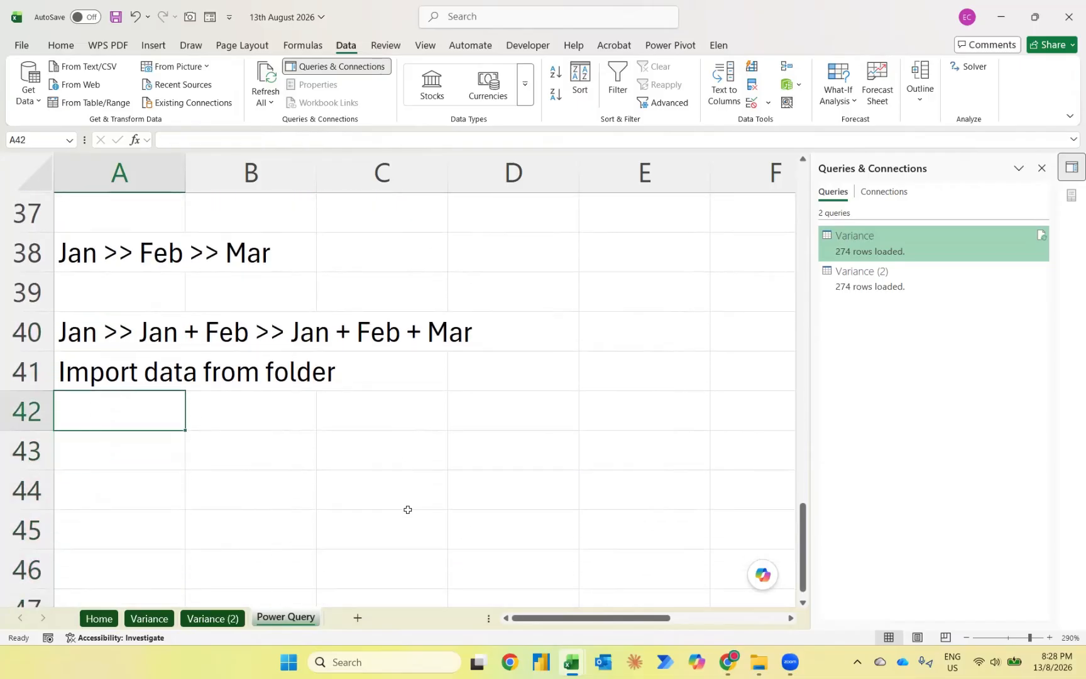
{"action": "type", "text": "1. "}
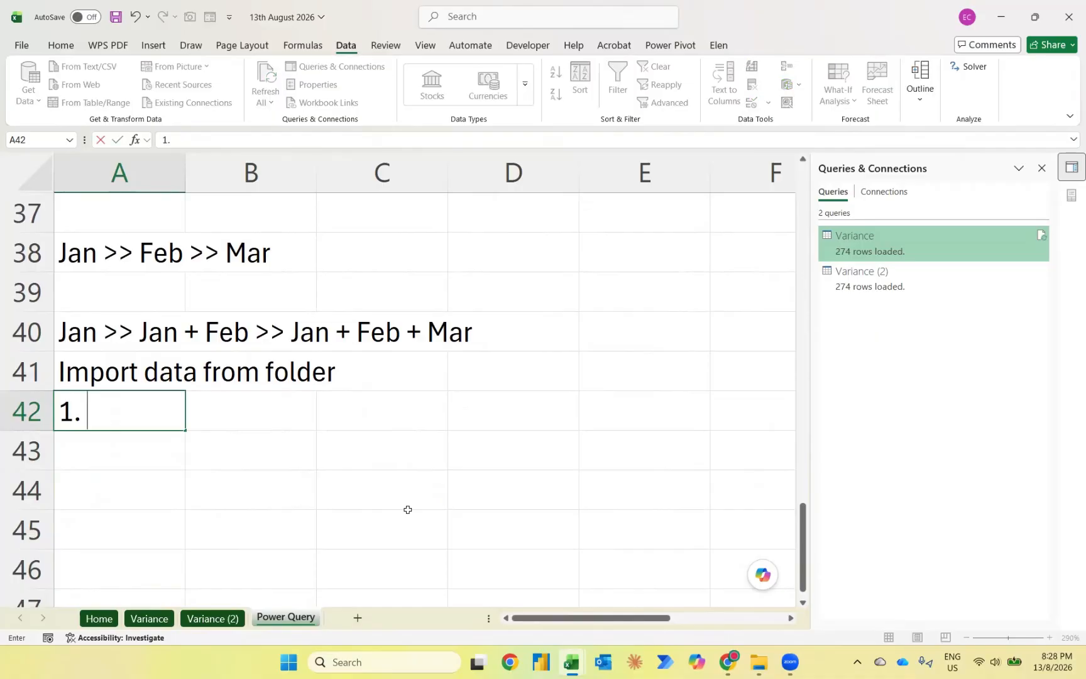
{"action": "type", "text": "mouse "}
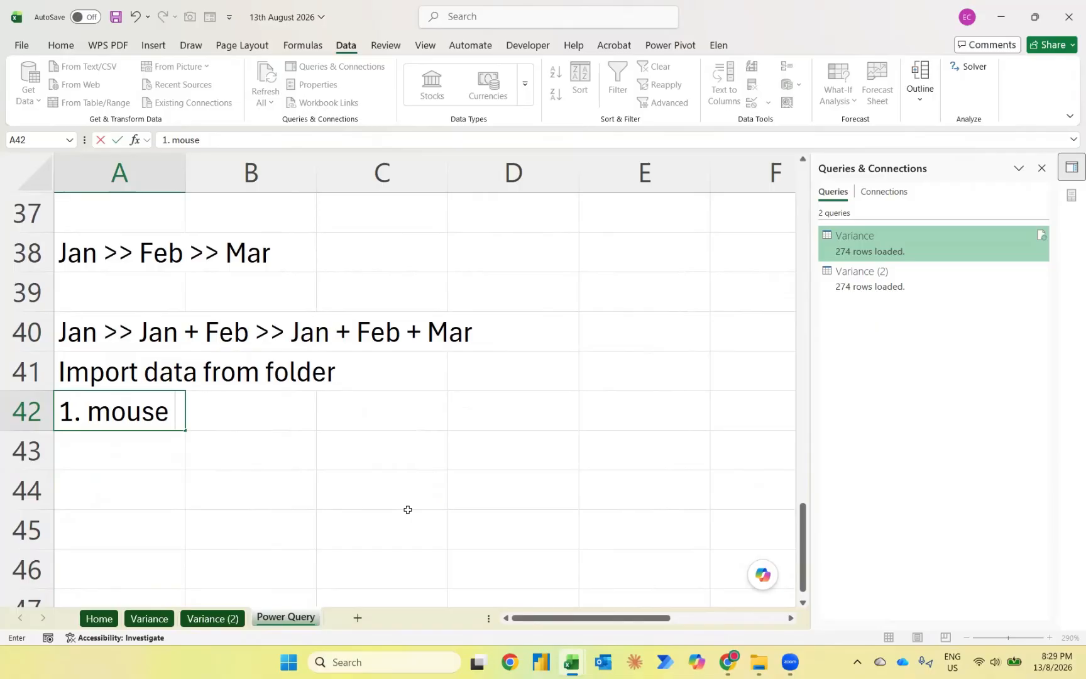
{"action": "type", "text": ">> click "}
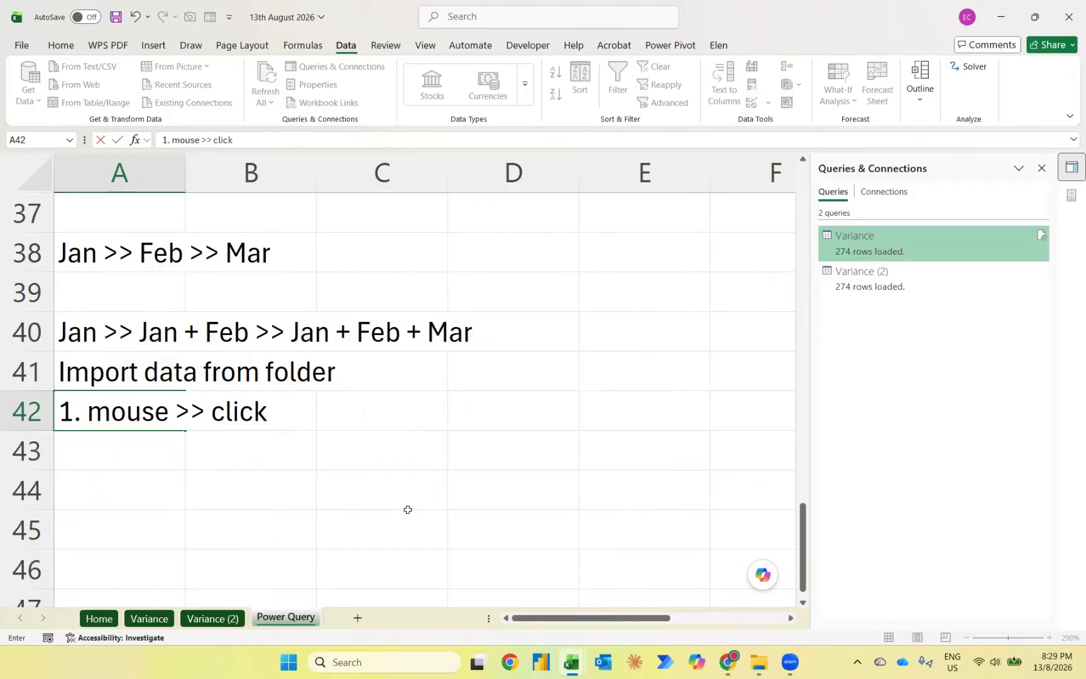
{"action": "type", "text": "data"}
{"action": "key", "text": "Return"}
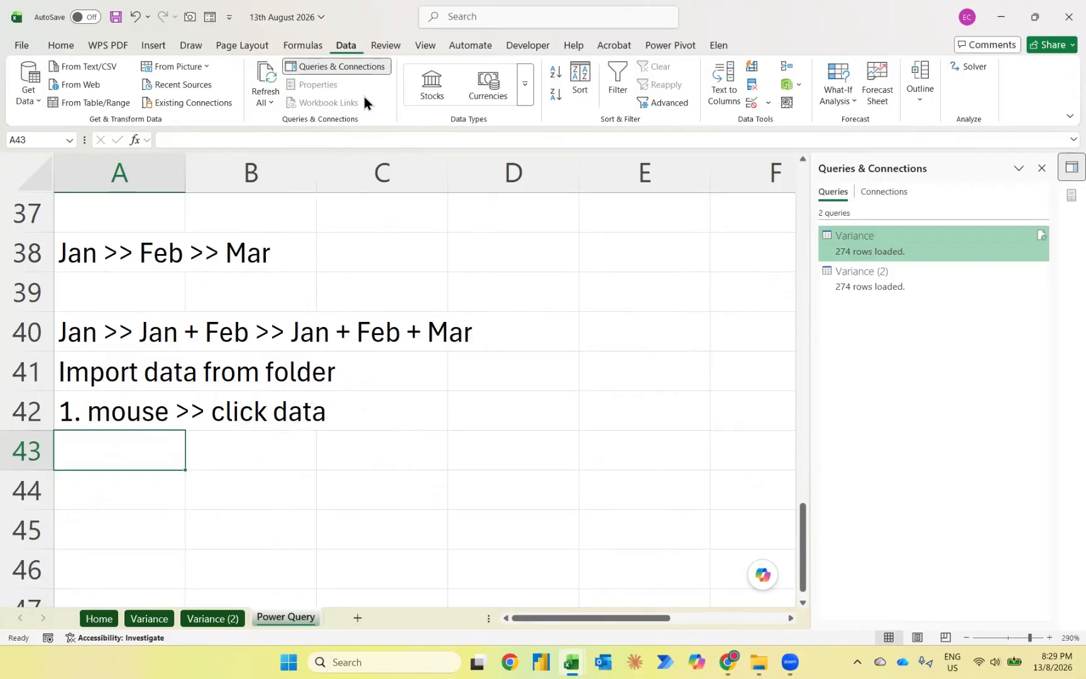
Step: Extend the instruction in cell A42 with ">> get data >>" after "click data"
{"action": "left_click", "coordinate": [146, 421]}
{"action": "key", "text": "F2"}
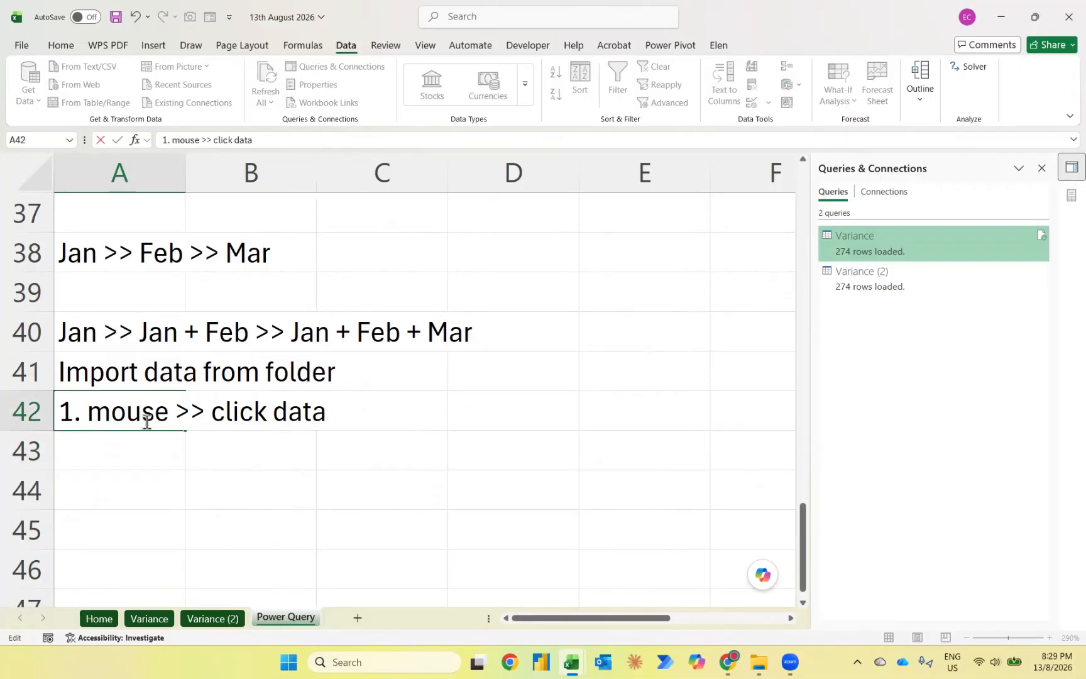
{"action": "type", "text": ">> get d"}
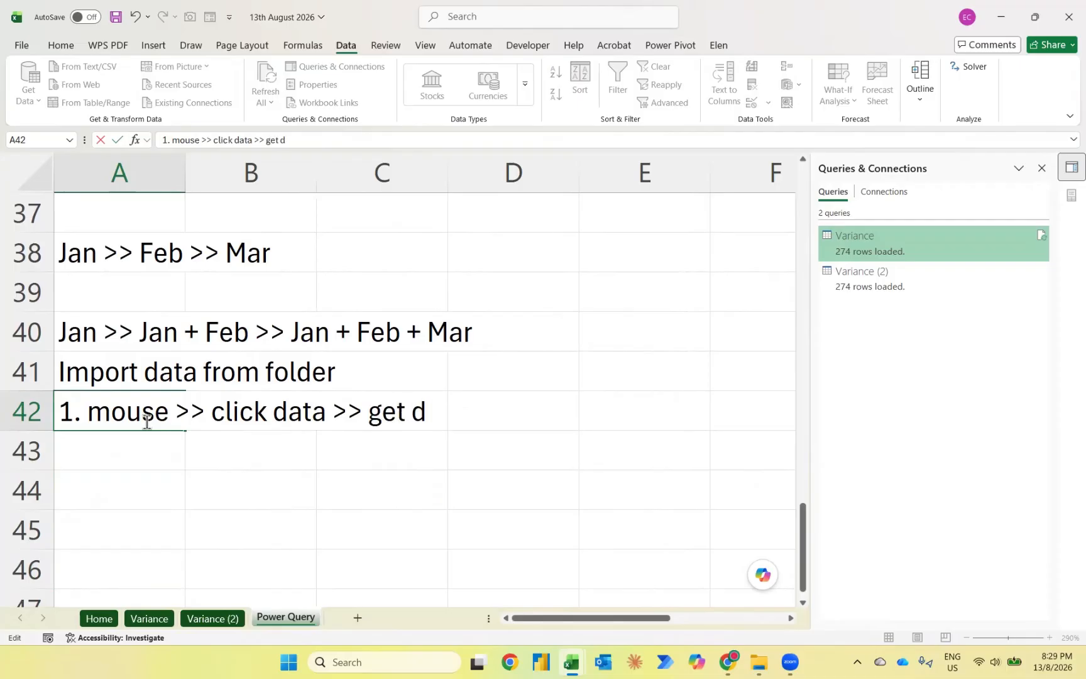
{"action": "type", "text": "ata >>"}
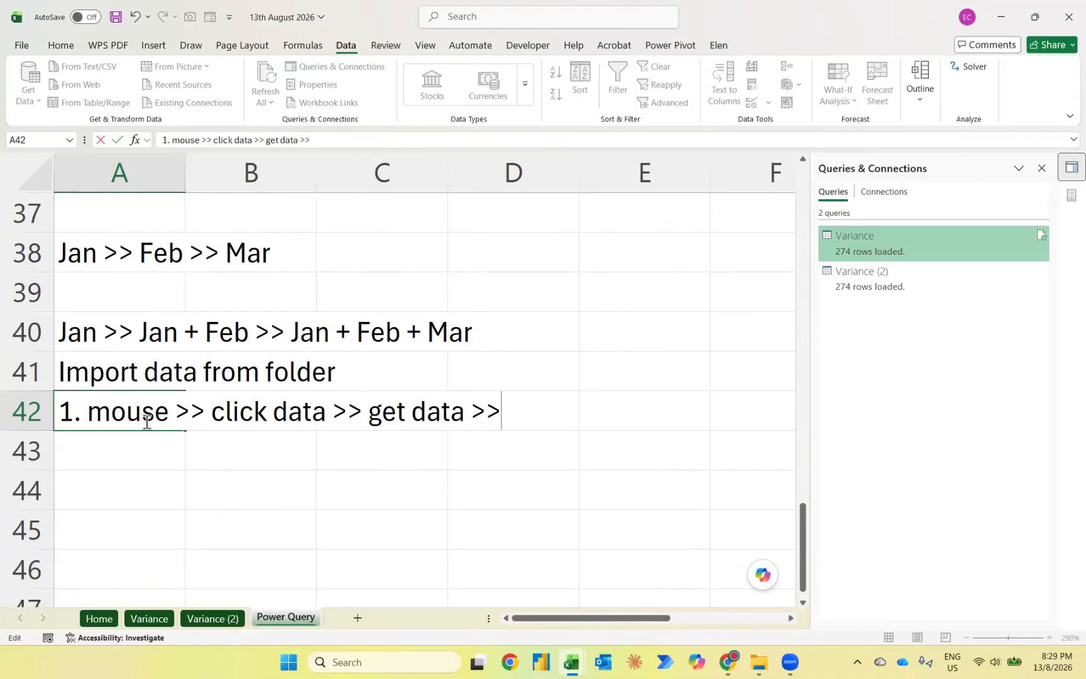
Step: Complete the instruction in cell A42 by appending "from file >> folder" after "get data >>"
{"action": "type", "text": " from fi"}
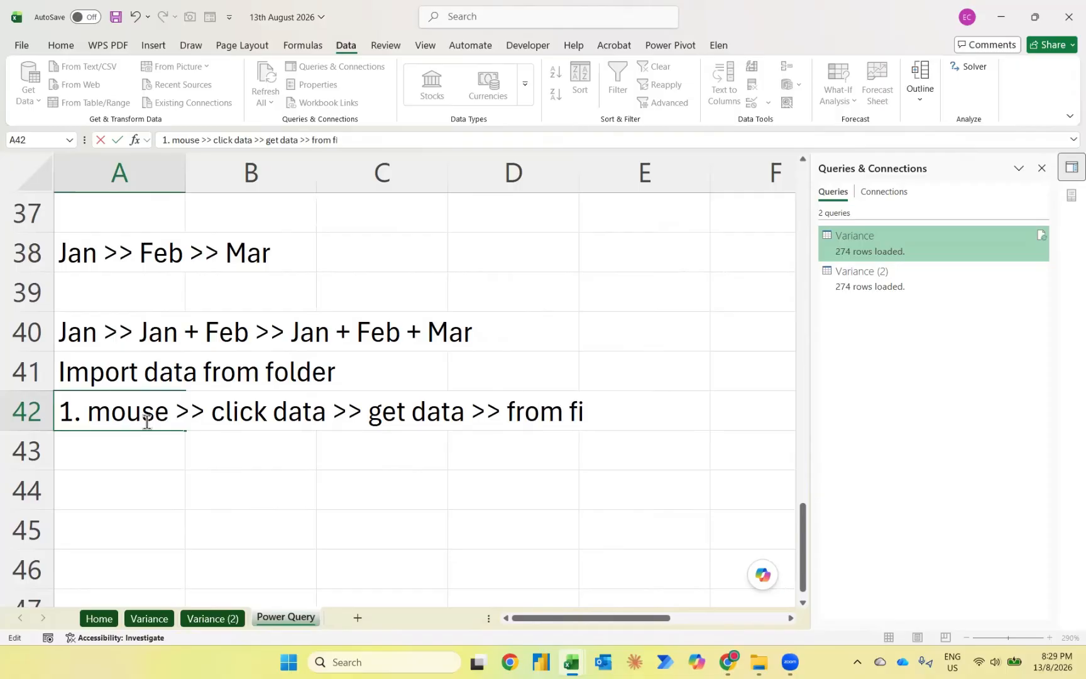
{"action": "type", "text": "le >> folder"}
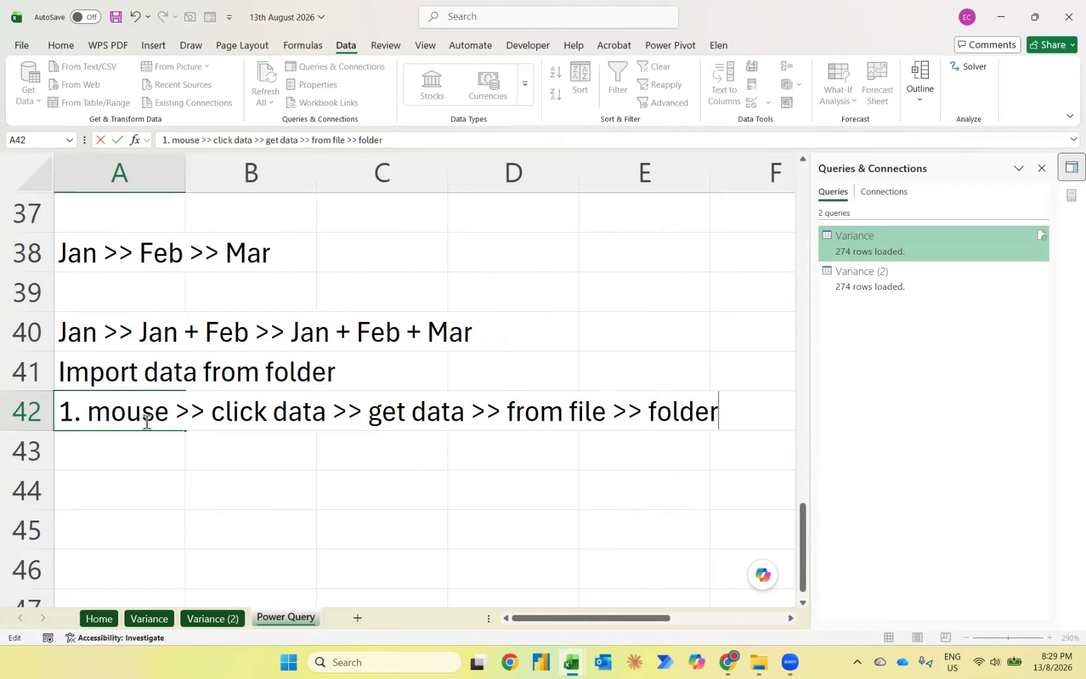
{"action": "key", "text": "Return"}
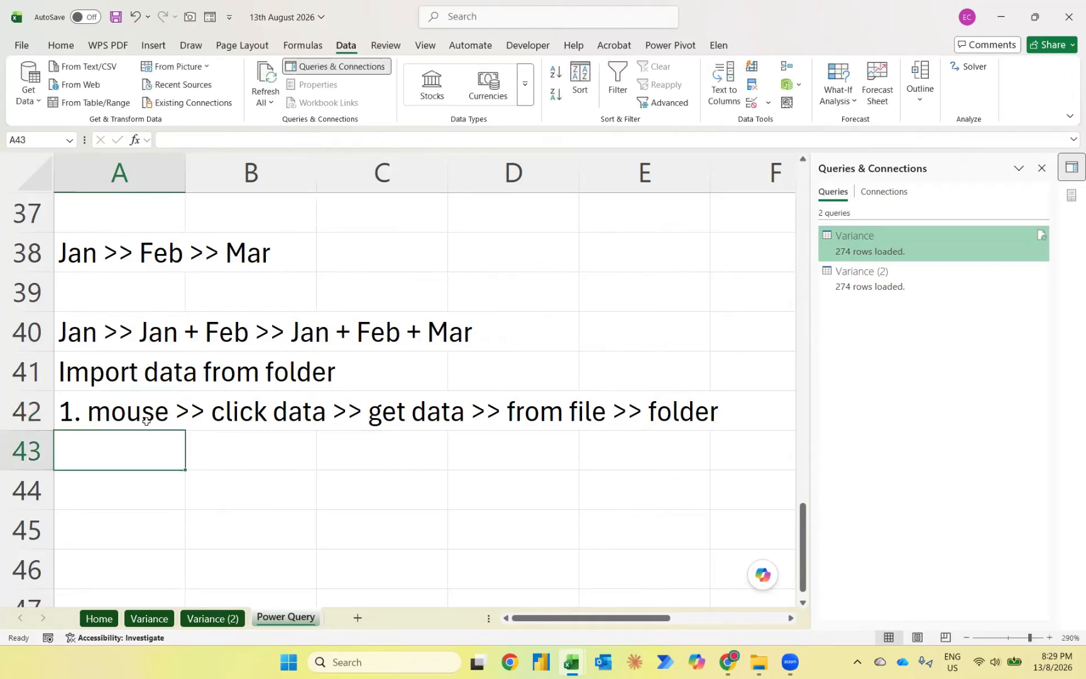
Step: Enter the second instruction in cell A43: "2. a box will appear >> choose the folder >> "Claims""
{"action": "type", "text": "2"}
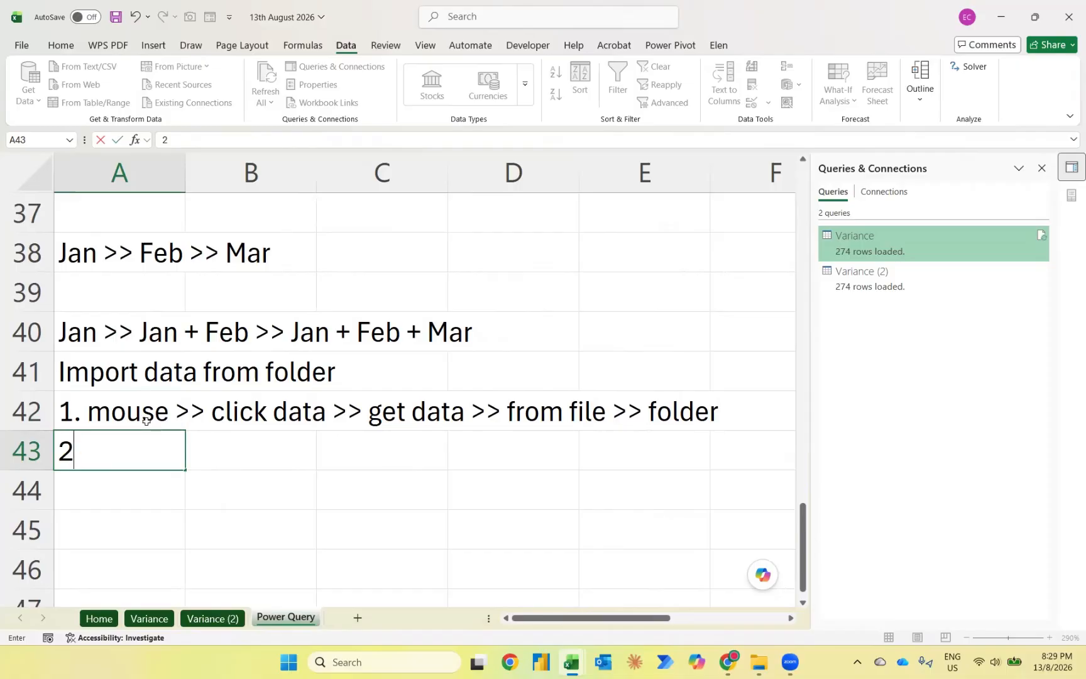
{"action": "type", "text": ". a box will appe"}
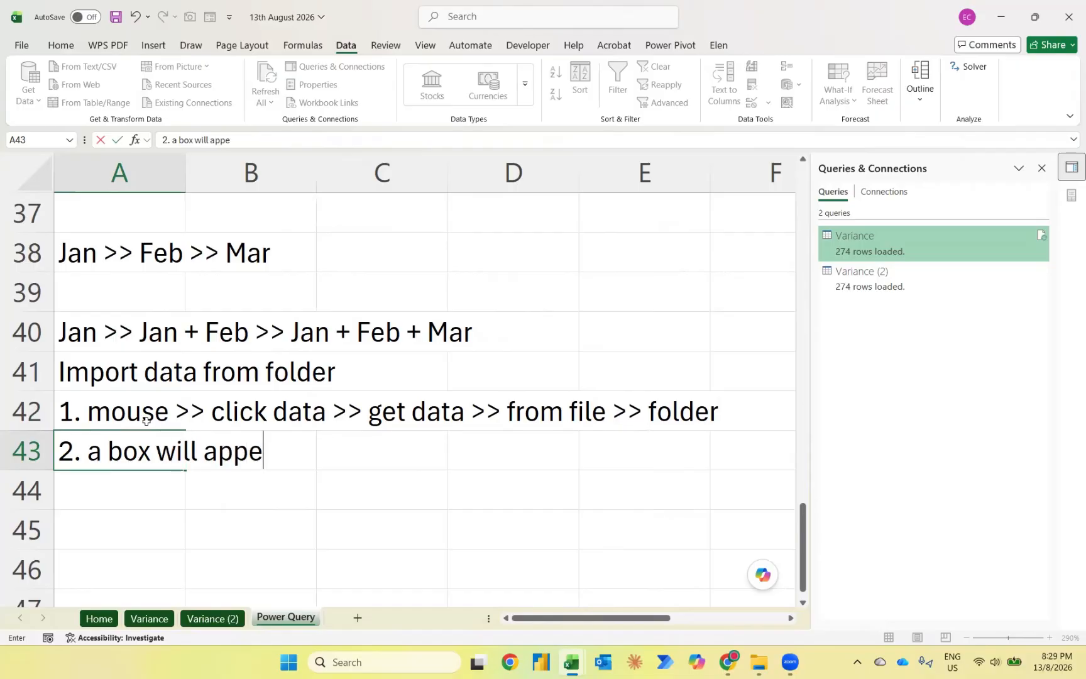
{"action": "type", "text": "ar >> choos"}
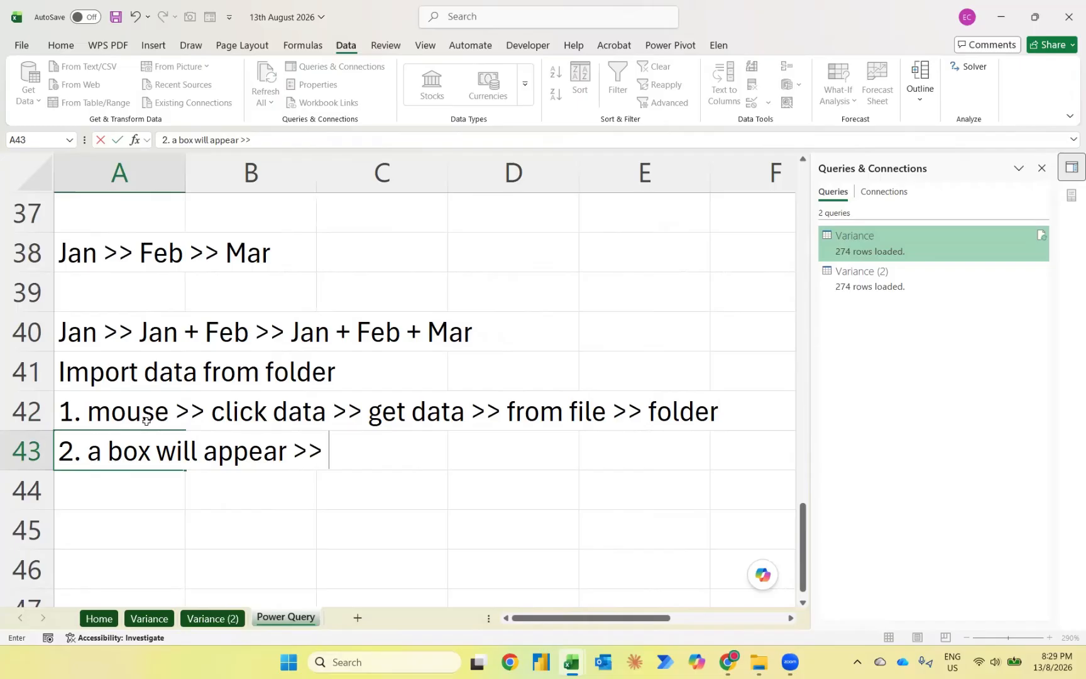
{"action": "type", "text": "e the d"}
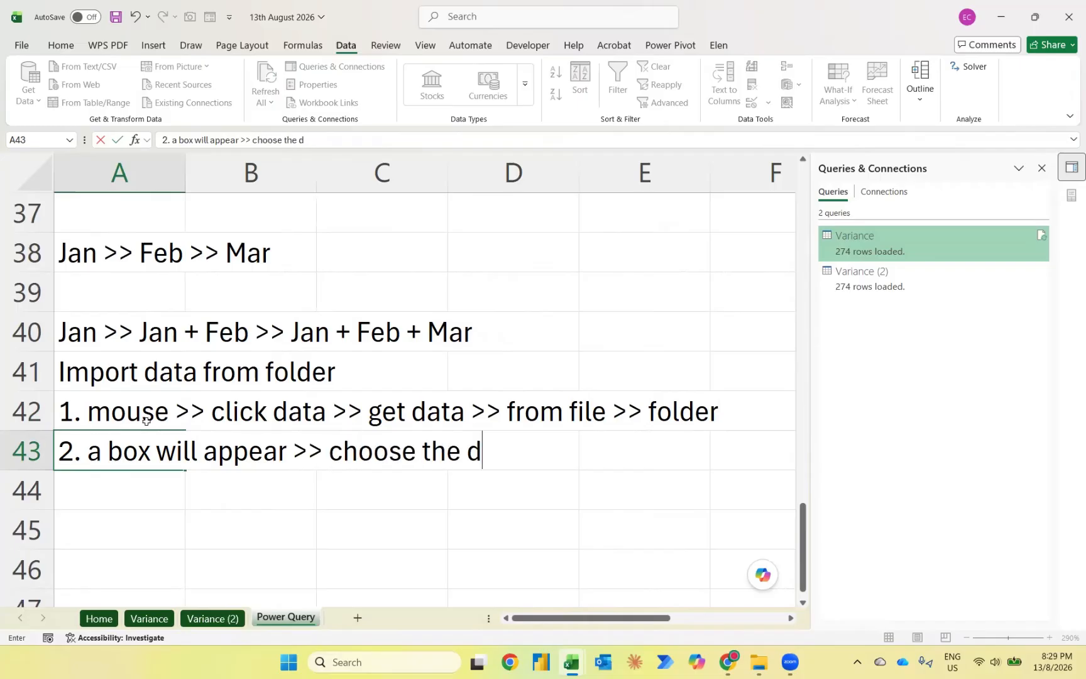
{"action": "key", "text": "BackSpace"}
{"action": "type", "text": "folder"}
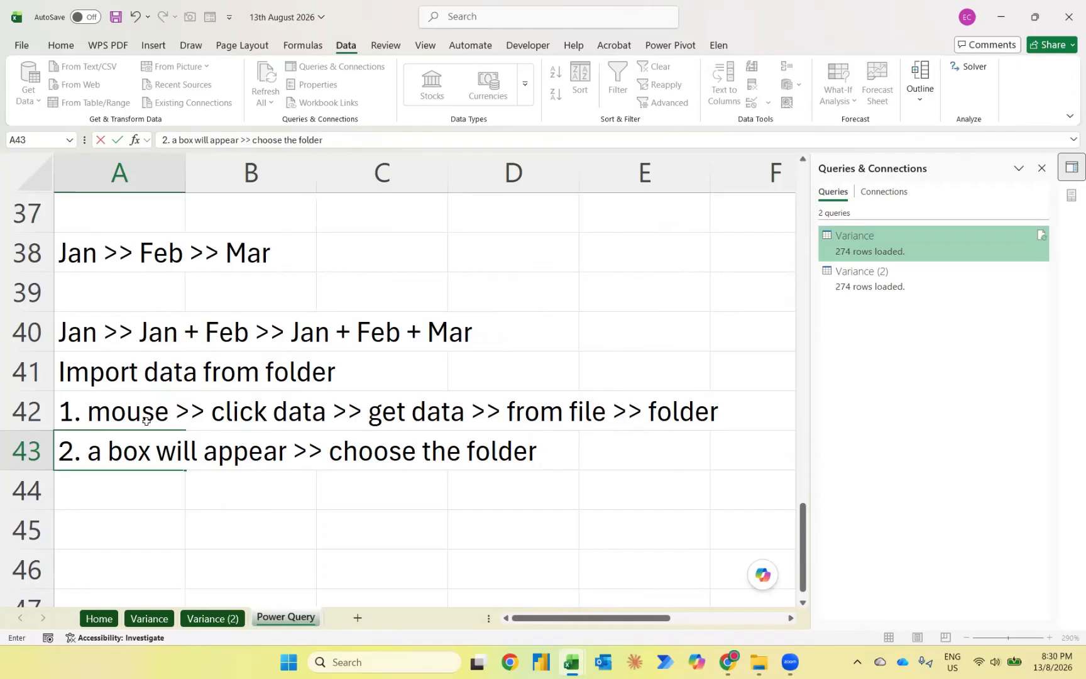
{"action": "type", "text": ">> \"Claims\""}
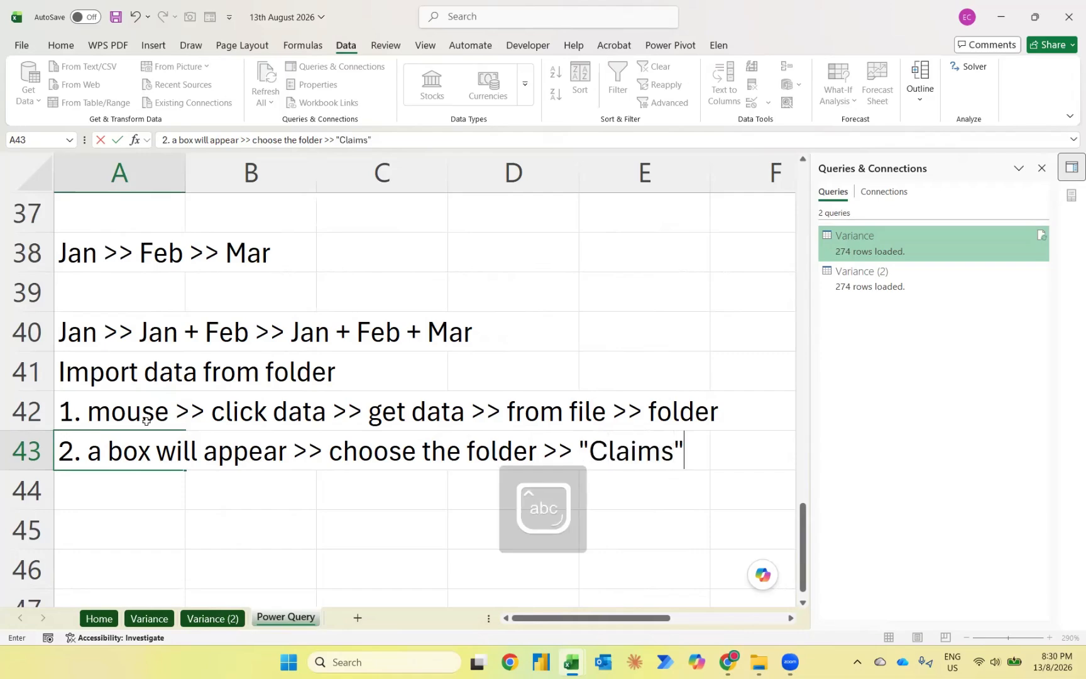
{"action": "key", "text": "Return"}
Step: Enter the third instruction in cell A44: "3. another box will appear >> combine & load to"
{"action": "type", "text": "3"}
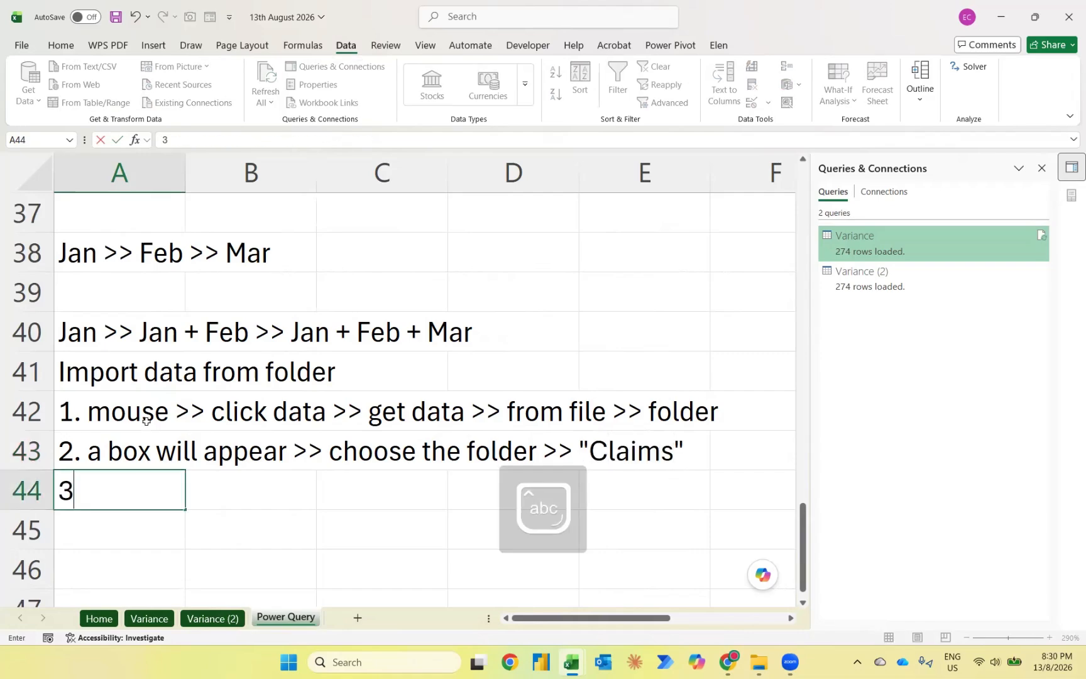
{"action": "type", "text": "."}
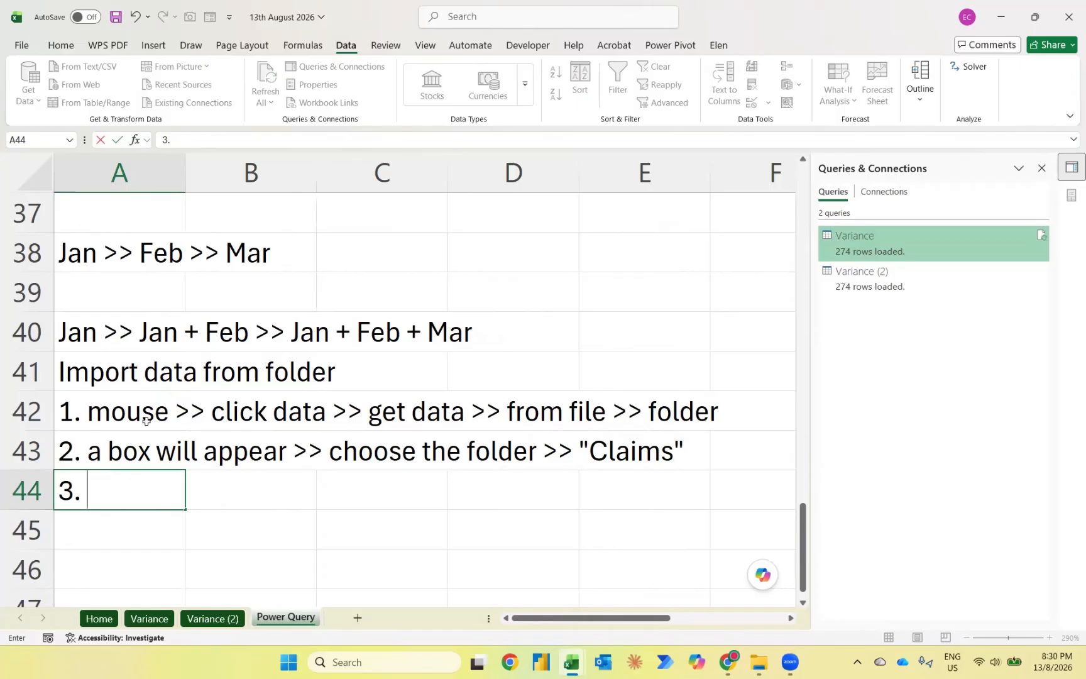
{"action": "type", "text": " another"}
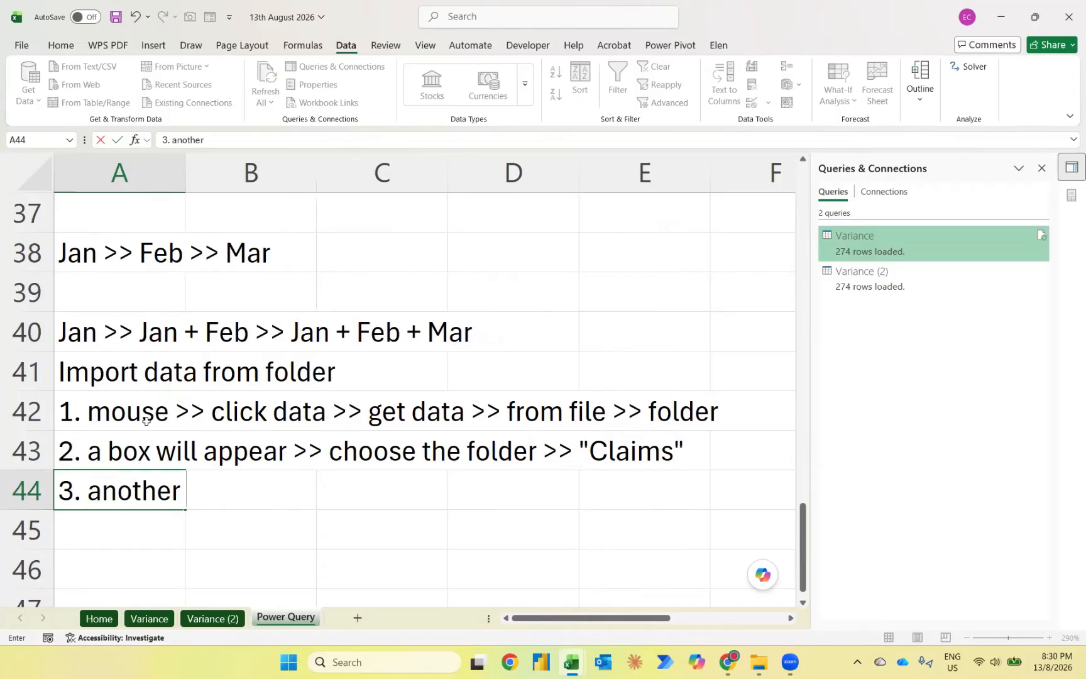
{"action": "type", "text": " box will ap"}
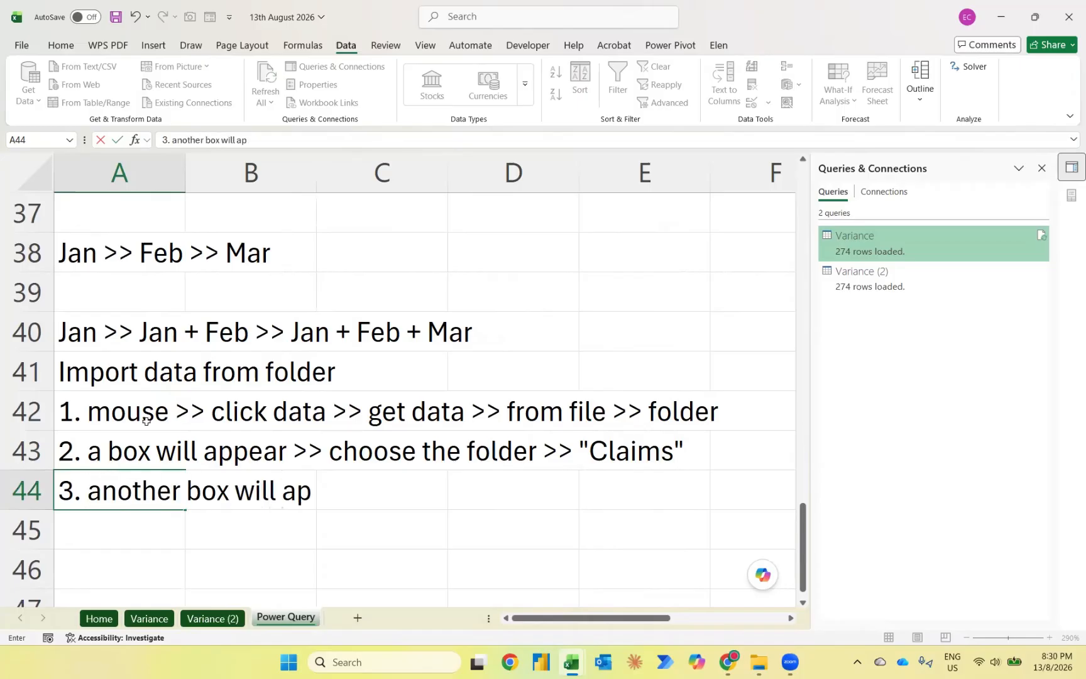
{"action": "type", "text": "pear"}
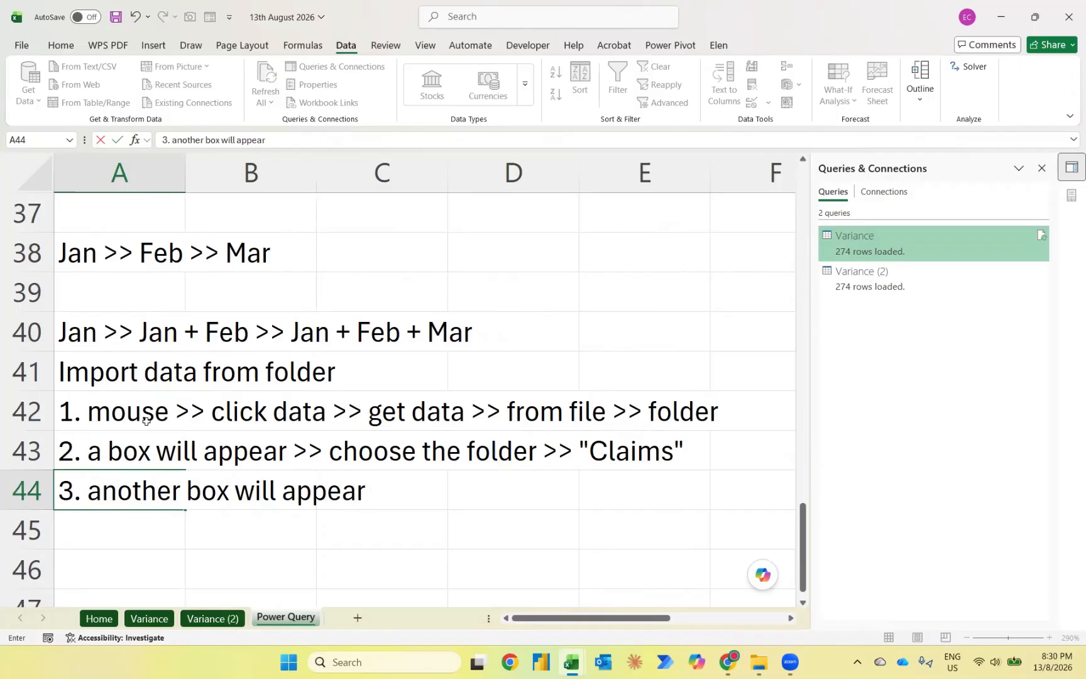
{"action": "type", "text": " >> choos"}
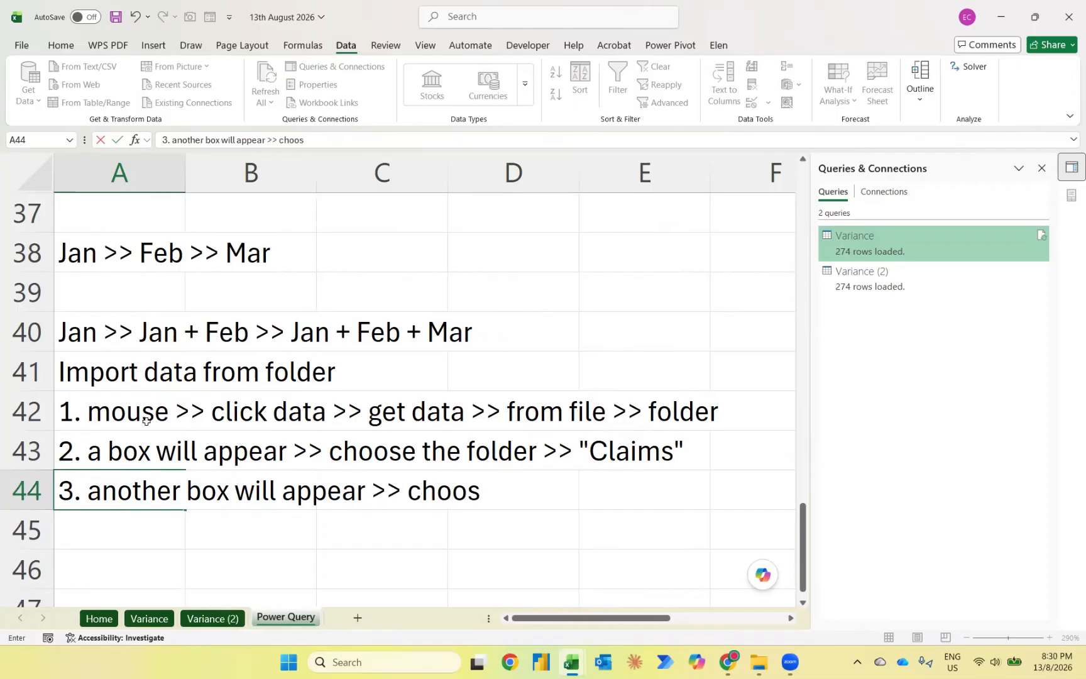
{"action": "type", "text": "e th"}
{"action": "key", "text": "BackSpace"}
{"action": "key", "text": "BackSpace"}
{"action": "key", "text": "BackSpace"}
{"action": "key", "text": "BackSpace"}
{"action": "key", "text": "BackSpace"}
{"action": "key", "text": "BackSpace"}
{"action": "key", "text": "BackSpace"}
{"action": "key", "text": "BackSpace"}
{"action": "type", "text": "om"}
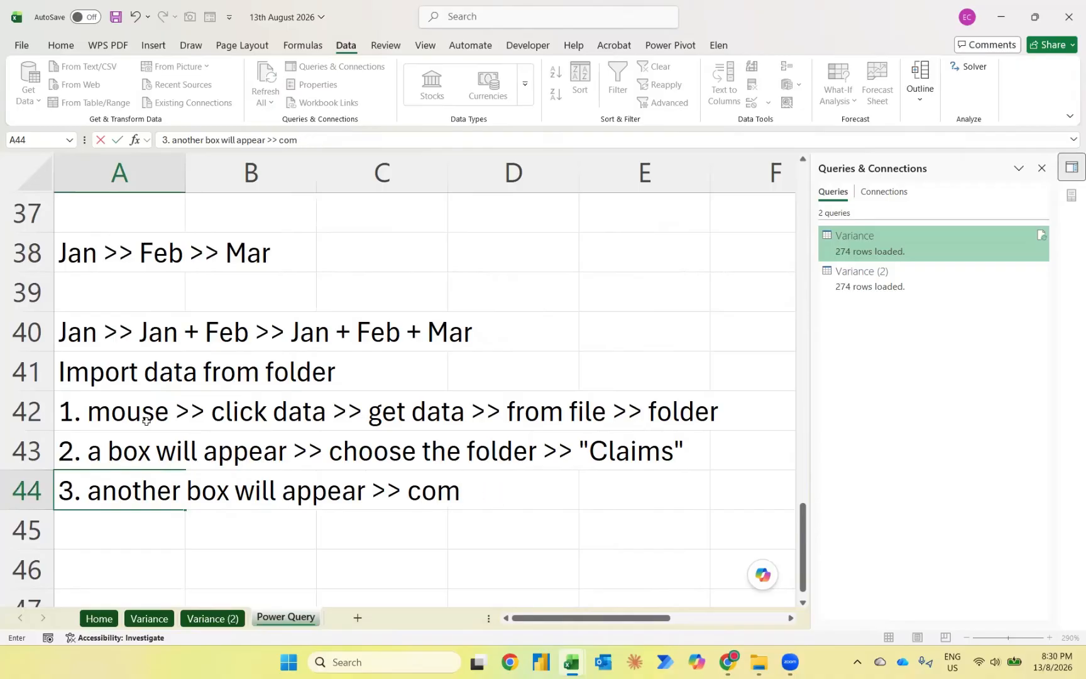
{"action": "type", "text": "bine & load to"}
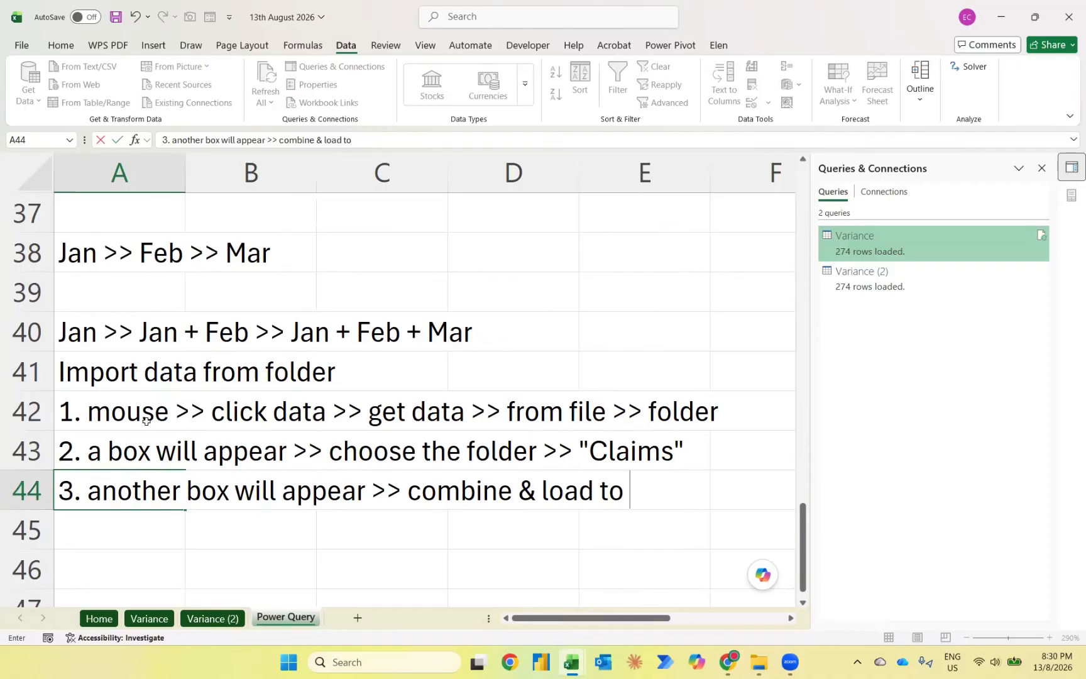
{"action": "key", "text": "Return"}
Step: Enter the fourth instruction in cell A45: "4. another box will appear >> choose the worksheet >> Claims"
{"action": "type", "text": "4."}
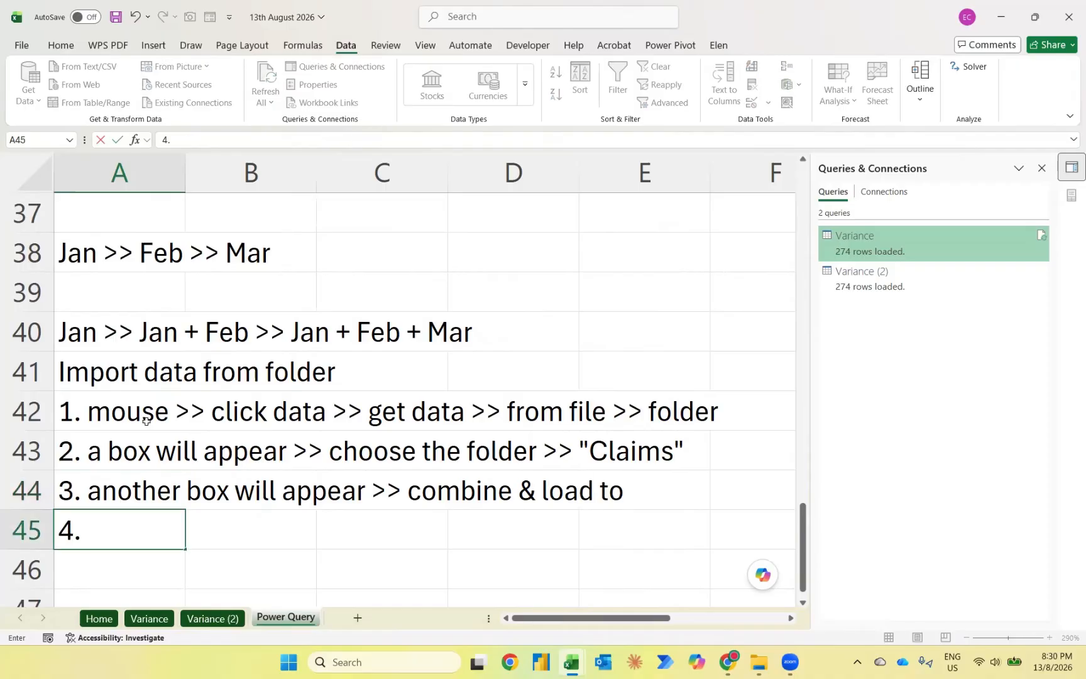
{"action": "type", "text": " another"}
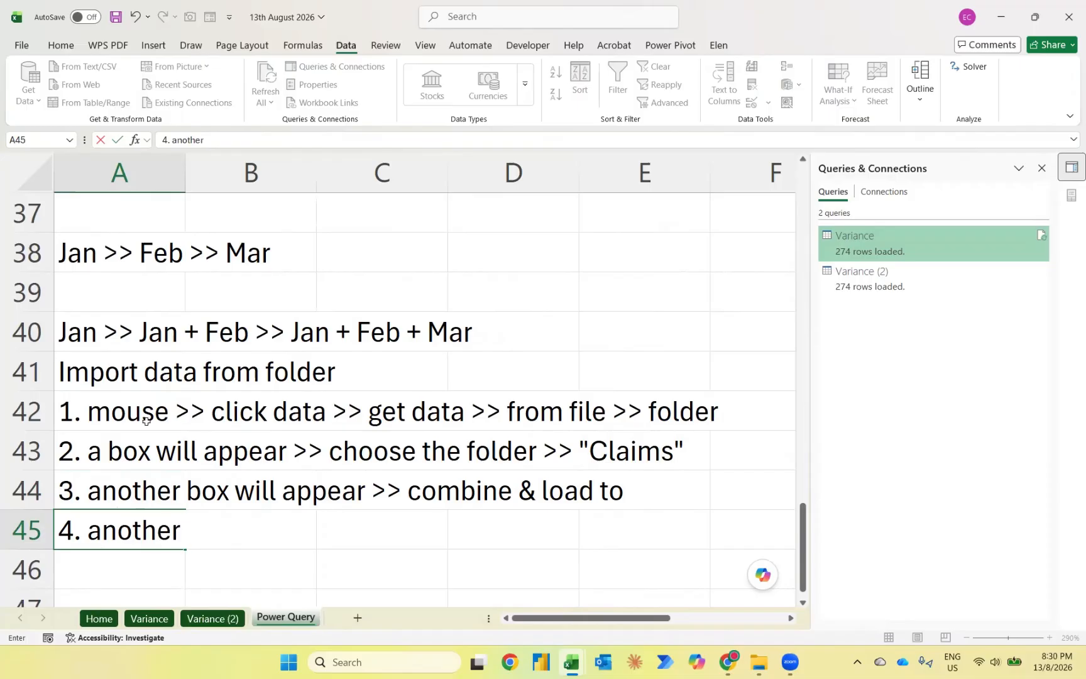
{"action": "type", "text": " box will appear"}
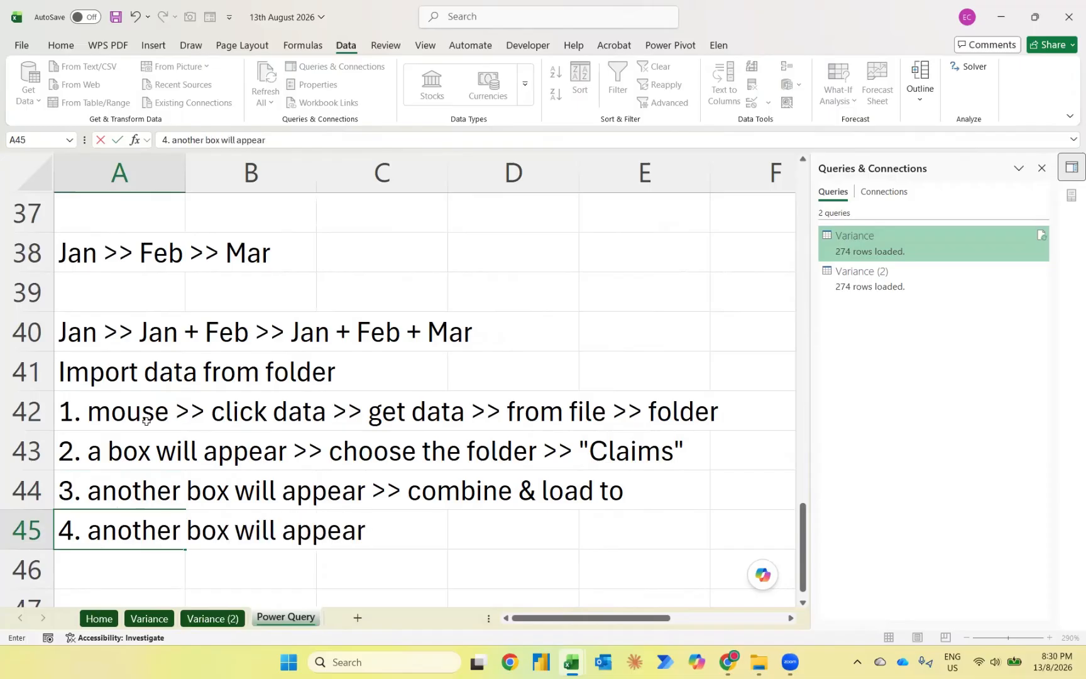
{"action": "type", "text": " >> choose th"}
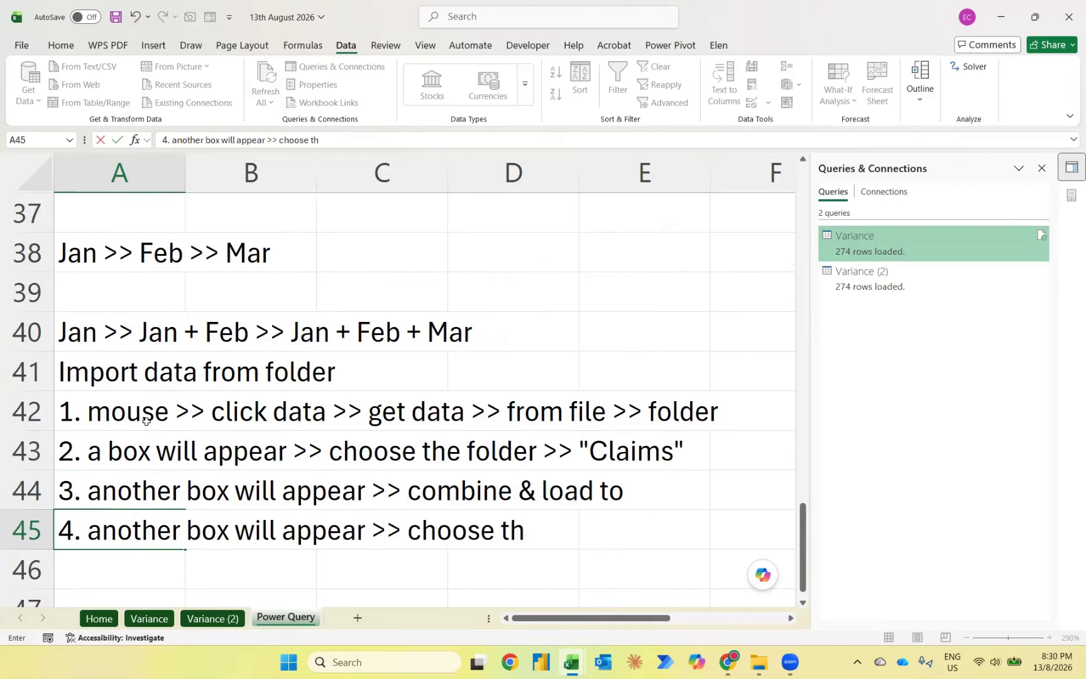
{"action": "type", "text": "e worksee"}
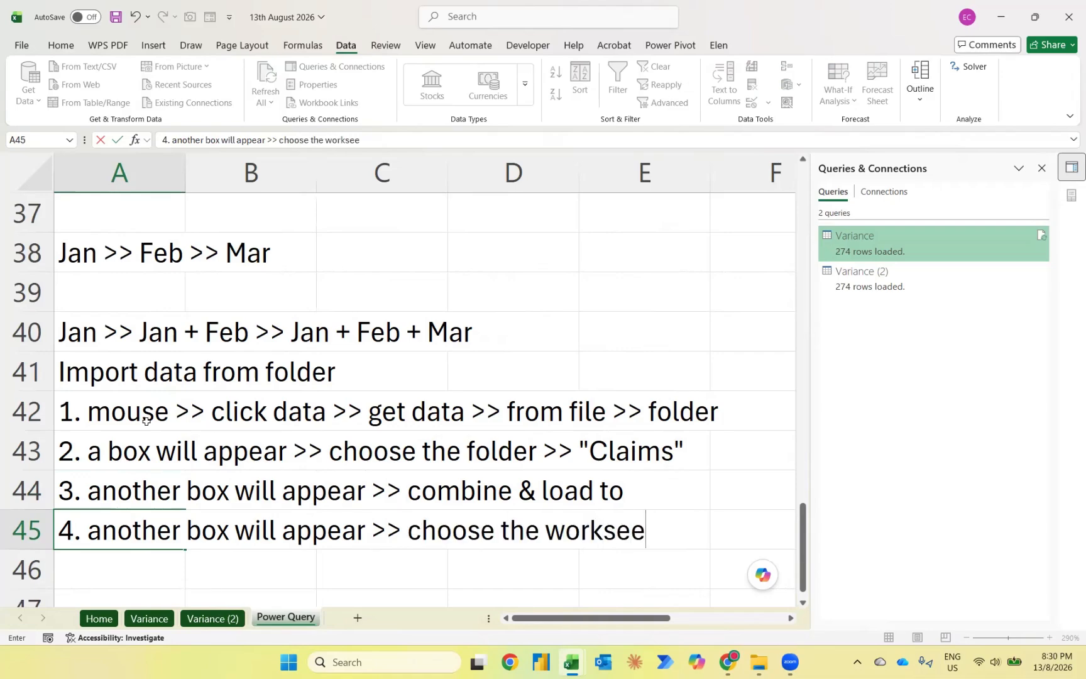
{"action": "key", "text": "BackSpace"}
{"action": "key", "text": "BackSpace"}
{"action": "type", "text": "heet "}
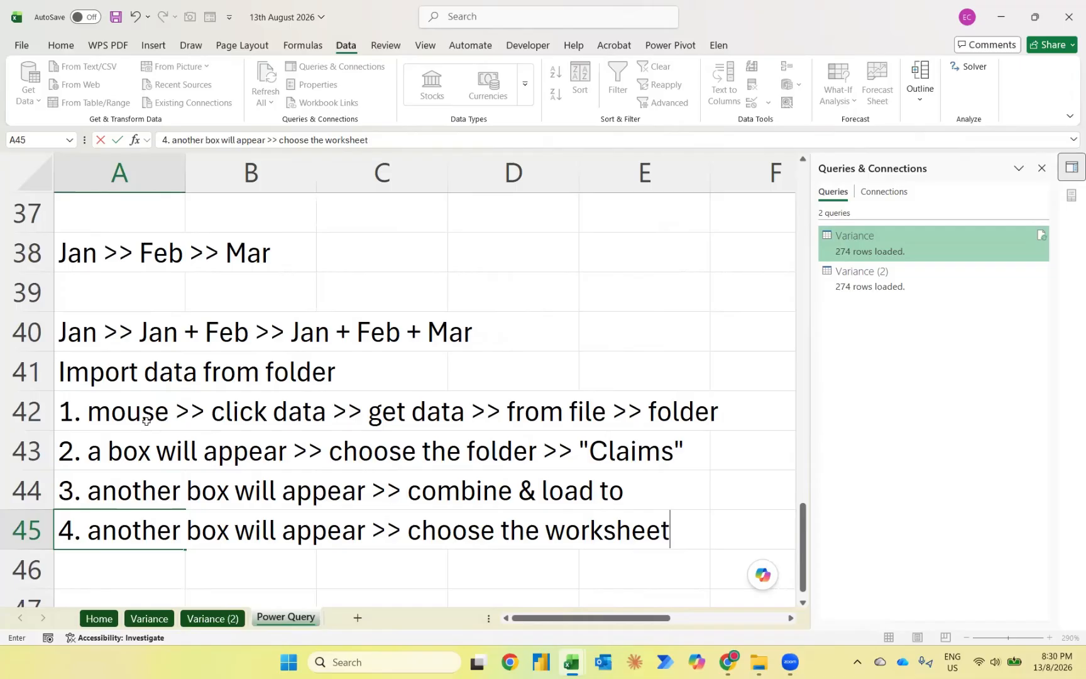
{"action": "type", "text": ">> CLAI"}
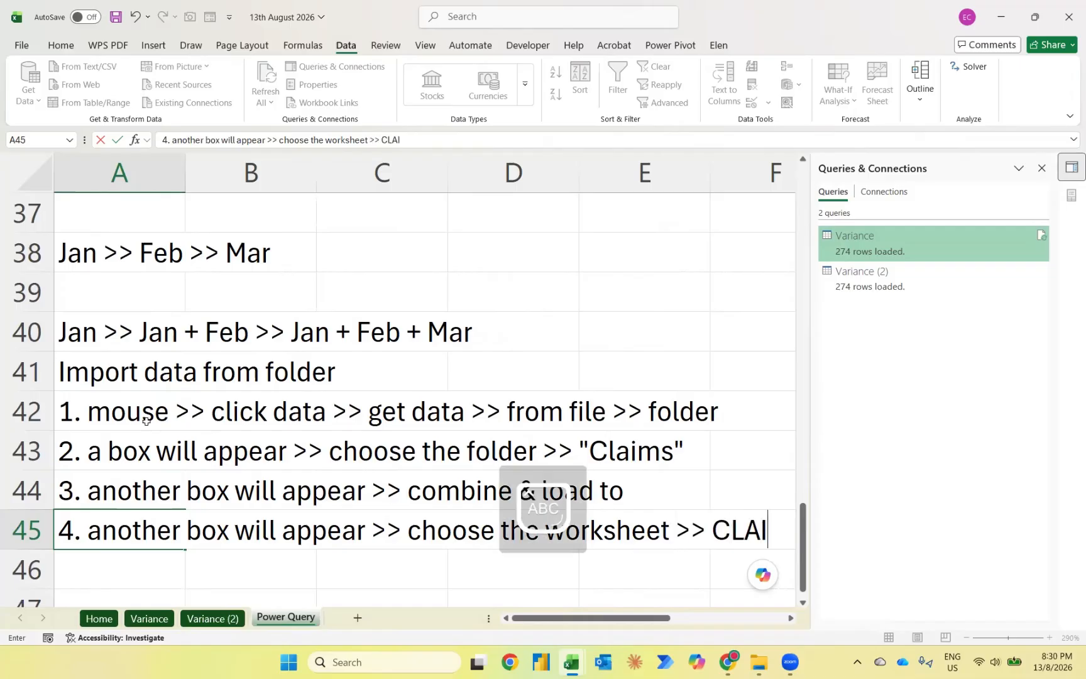
{"action": "key", "text": "BackSpace"}
{"action": "key", "text": "BackSpace"}
{"action": "key", "text": "BackSpace"}
{"action": "type", "text": "laims"}
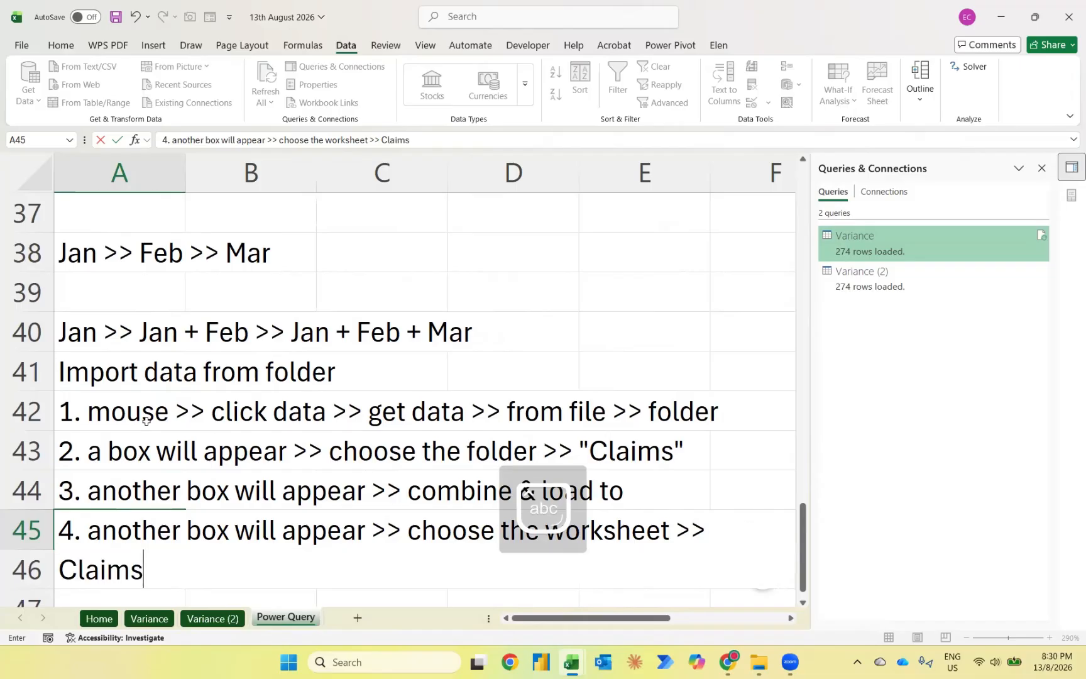
{"action": "key", "text": "Return"}
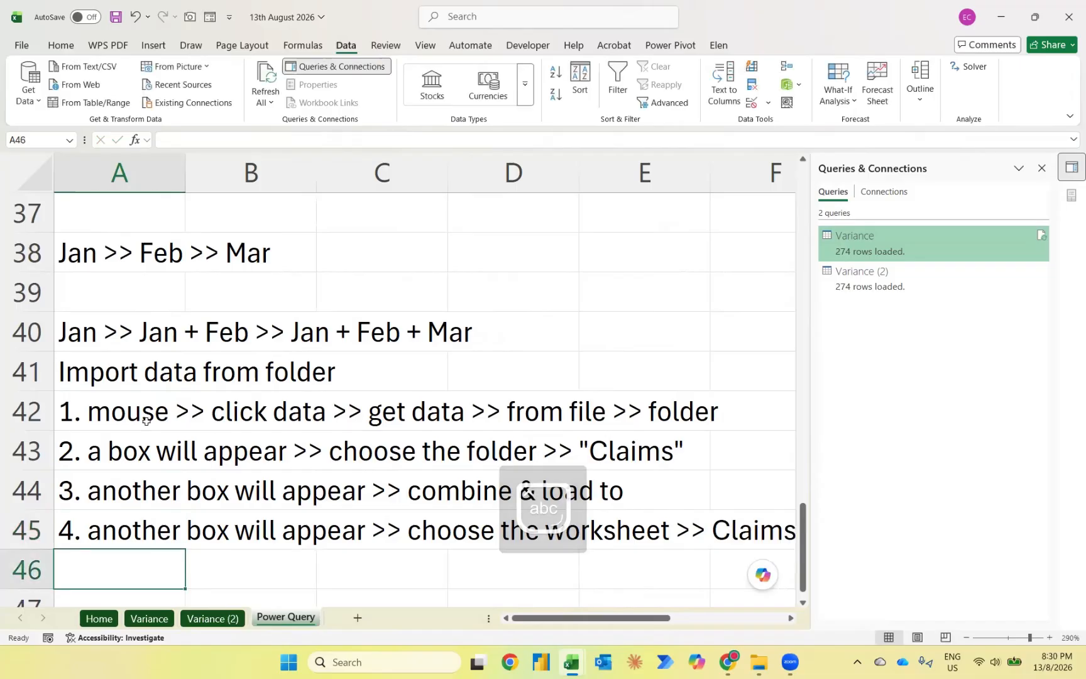
Step: Enter the fifth instruction in cell A46: "5. another box will appear >> pivot chart"
{"action": "type", "text": "5. "}
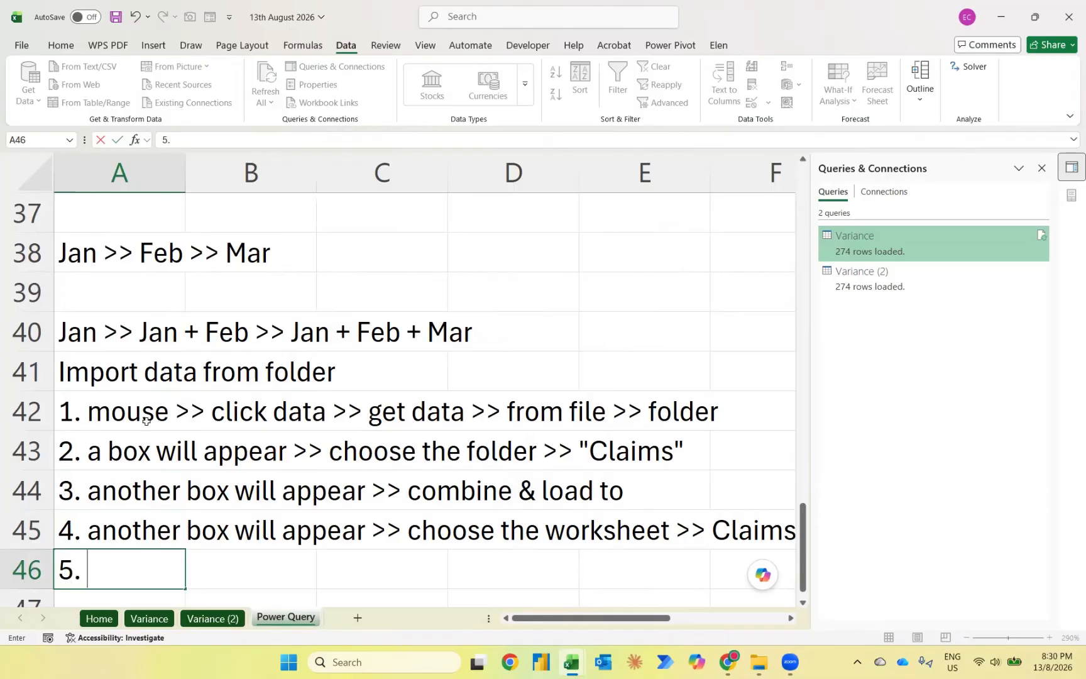
{"action": "type", "text": "anothe"}
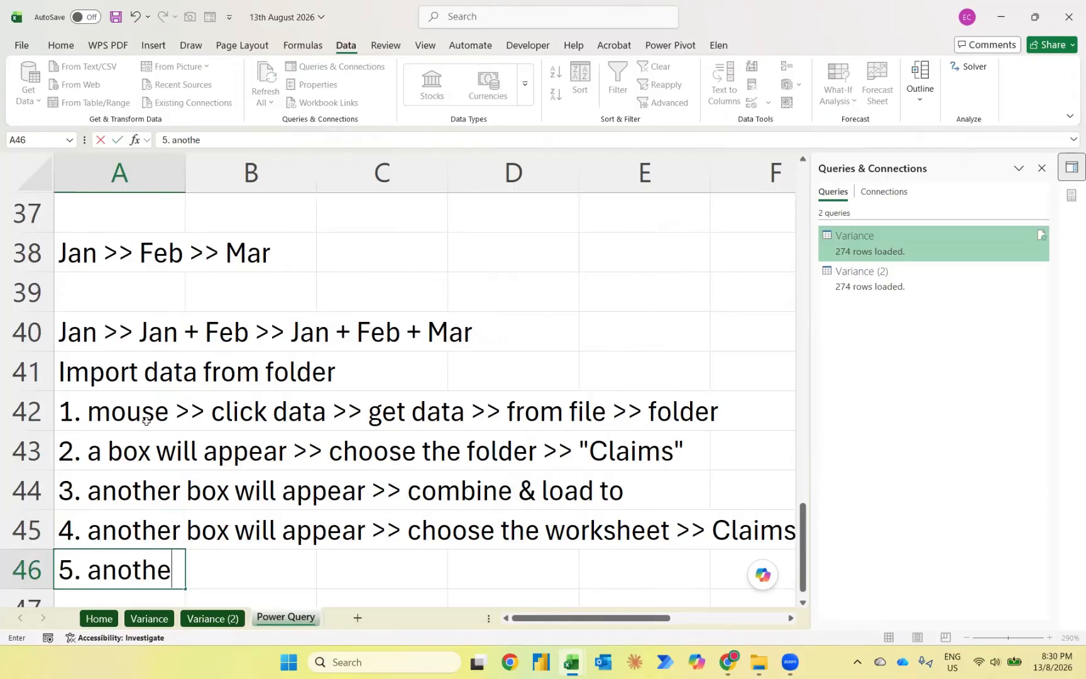
{"action": "type", "text": "r box will ap"}
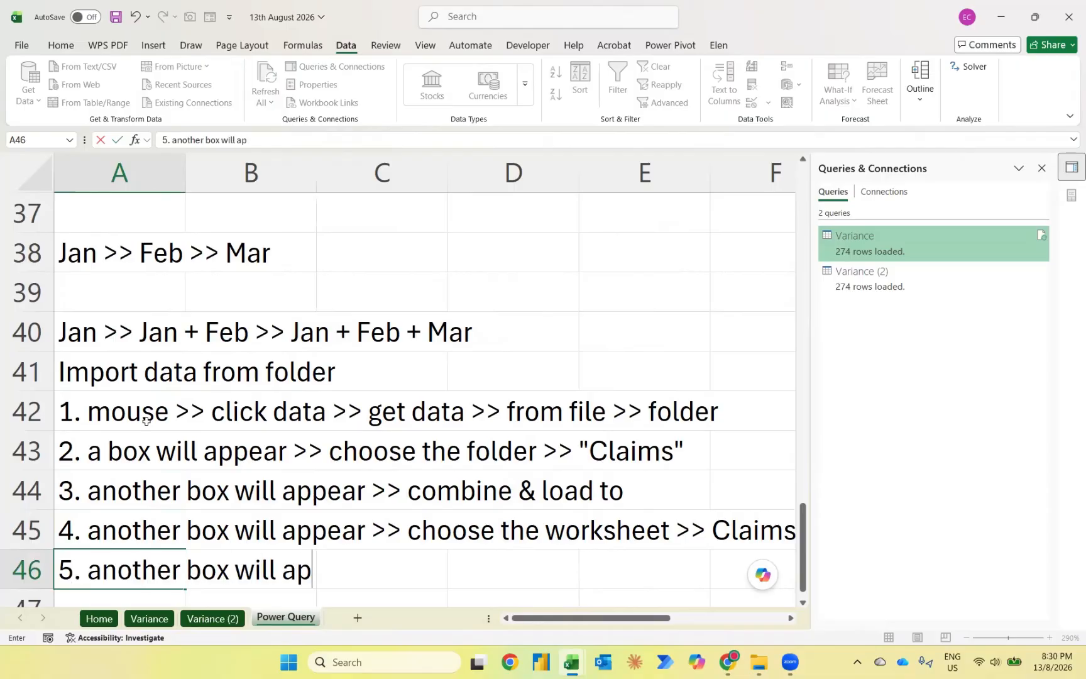
{"action": "type", "text": "pear >> p"}
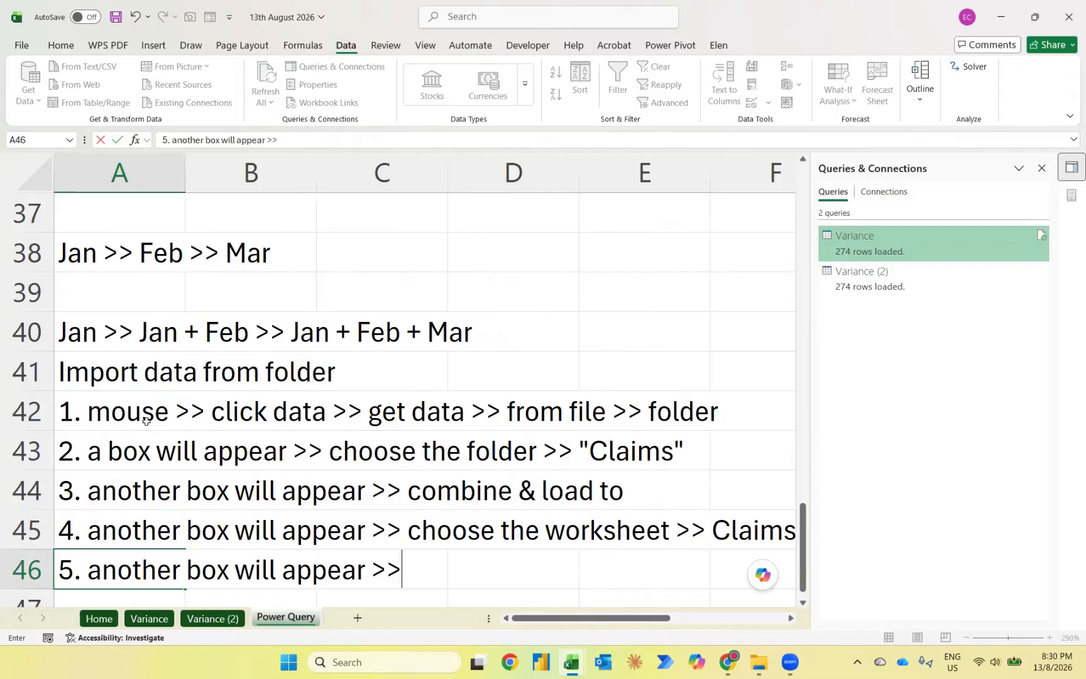
{"action": "type", "text": "ivot chart"}
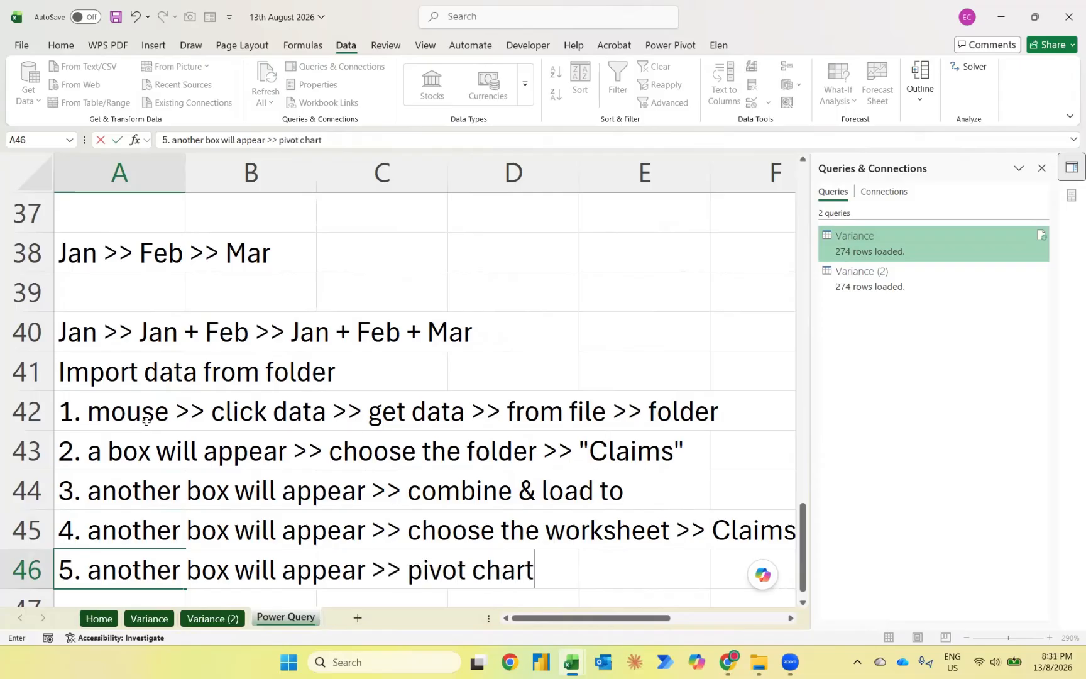
{"action": "key", "text": "Return"}
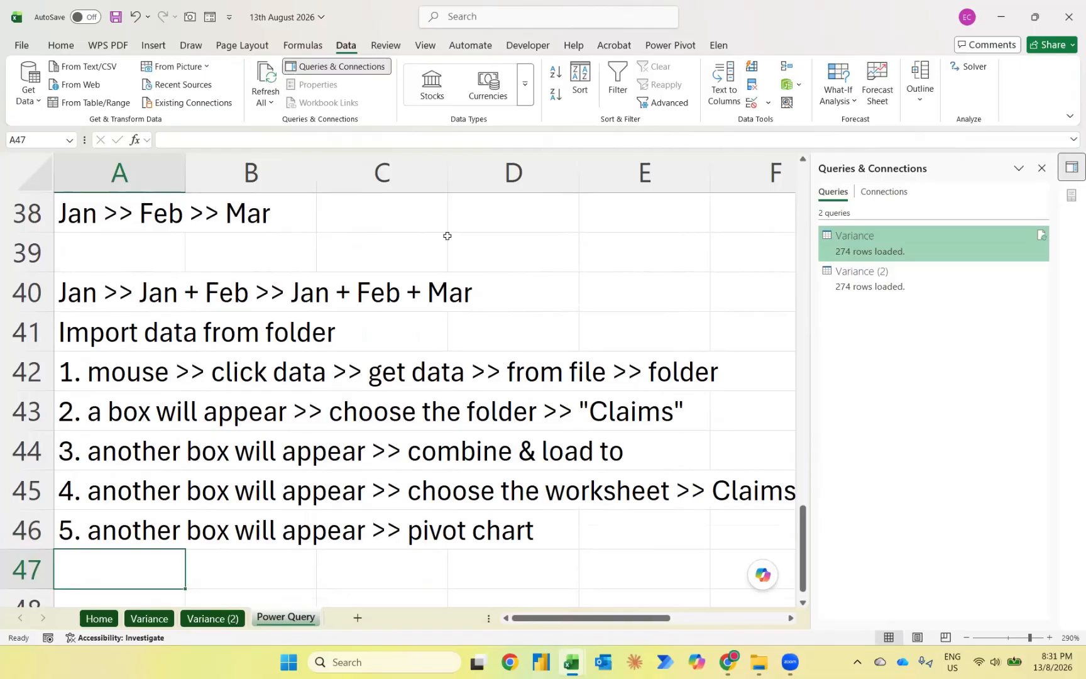
Step: Close the queries pane and start a folder import from the Claims folder inside "Case Study 2 - Consolidate Claims Report"
{"action": "left_click", "coordinate": [1042, 170]}
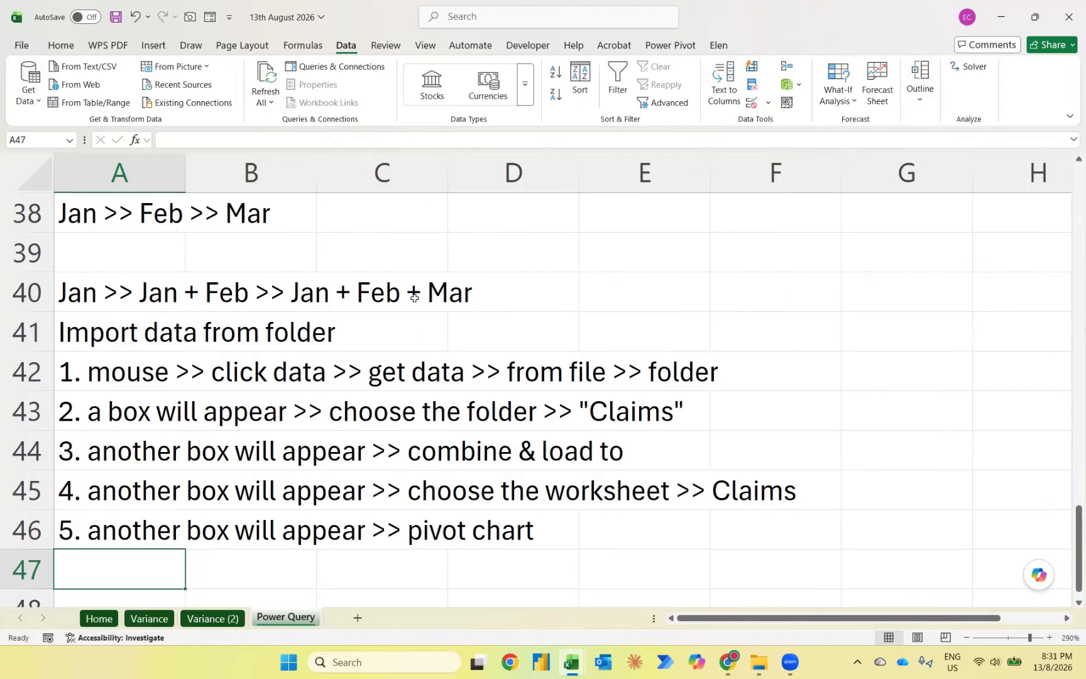
{"action": "left_click", "coordinate": [27, 102]}
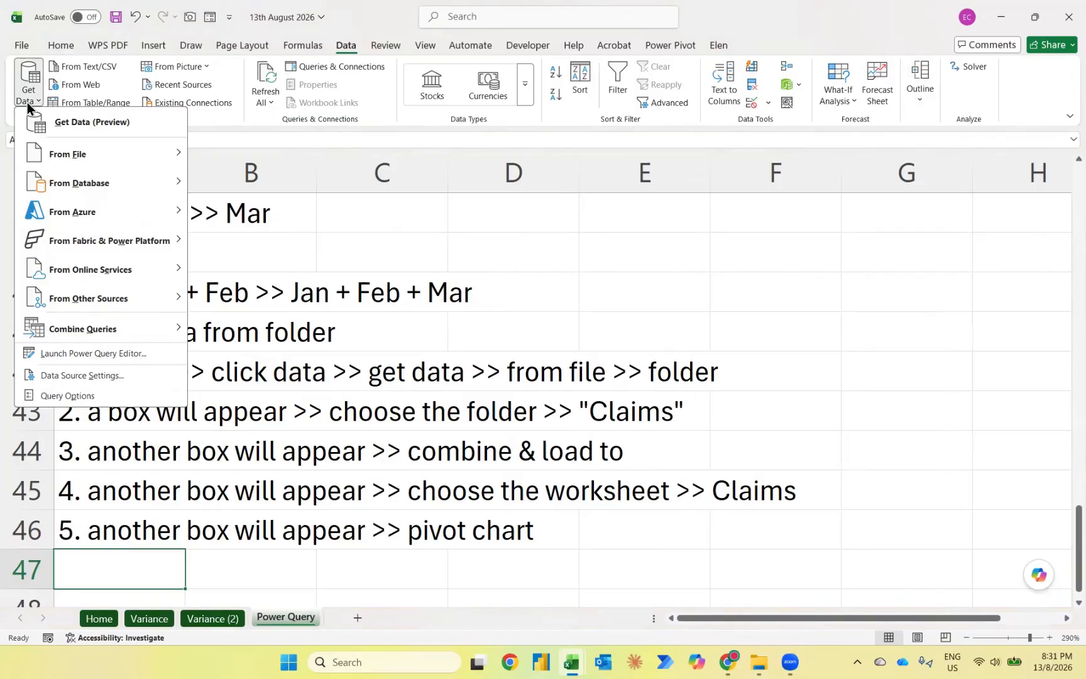
{"action": "mouse_move", "coordinate": [56, 154]}
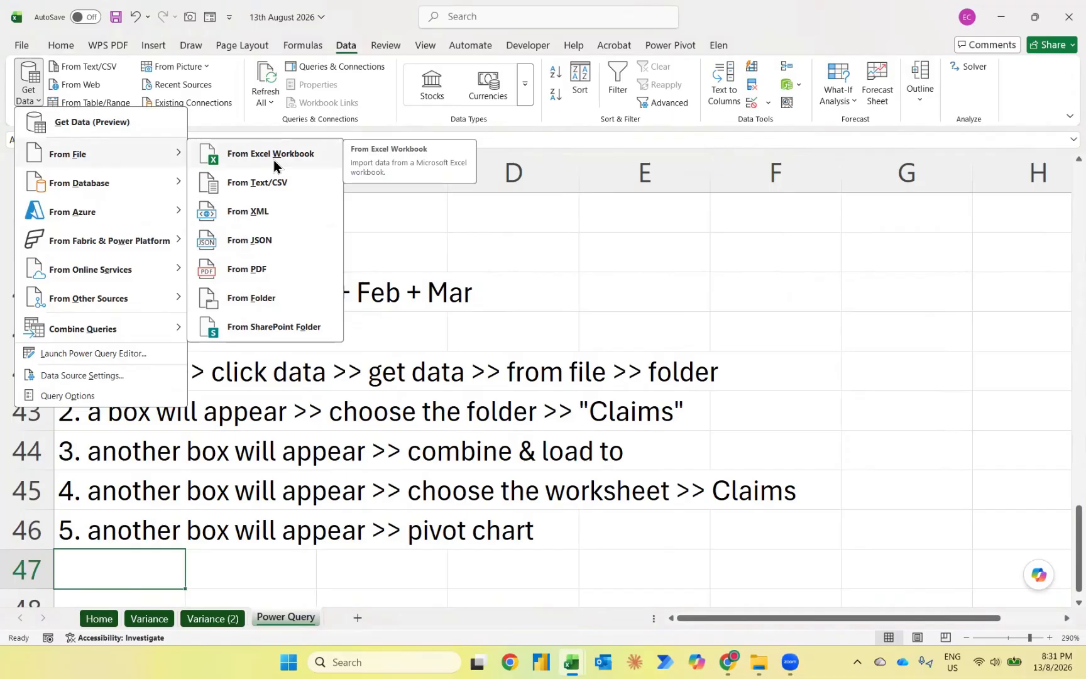
{"action": "left_click", "coordinate": [256, 299]}
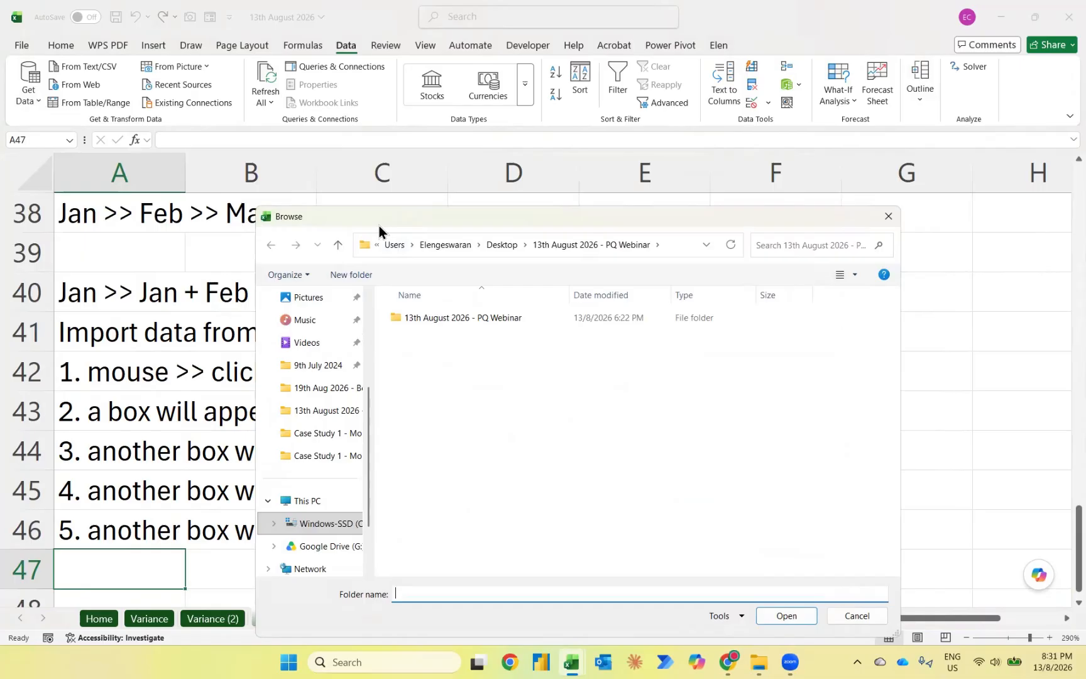
{"action": "left_click_drag", "start_coordinate": [379, 226], "coordinate": [257, 203]}
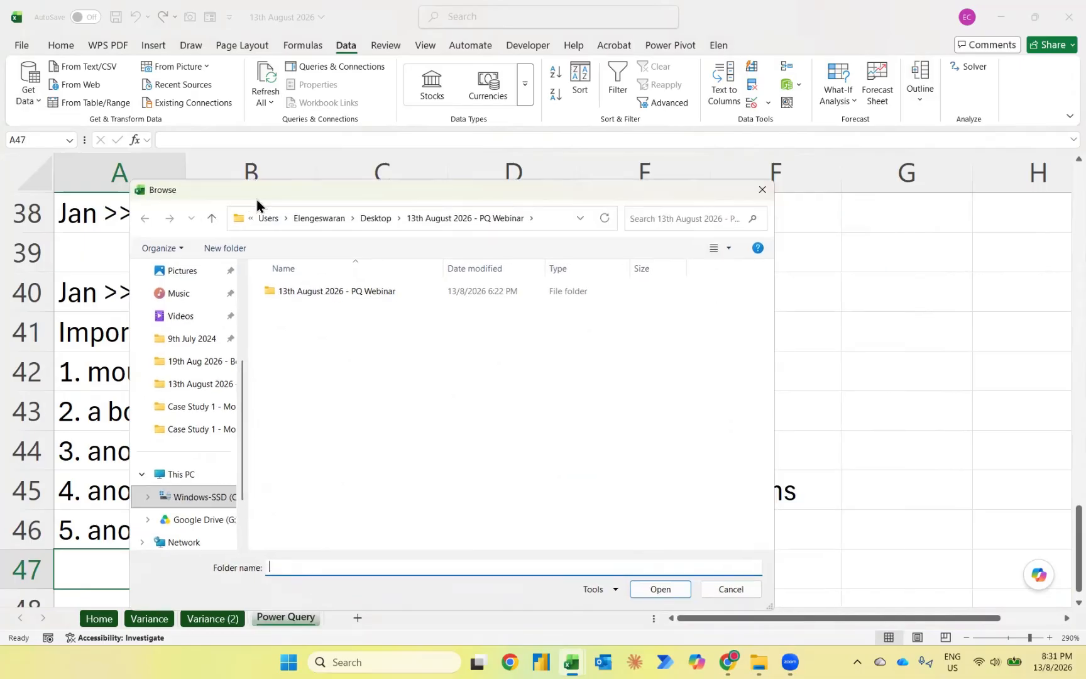
{"action": "double_click", "coordinate": [302, 298]}
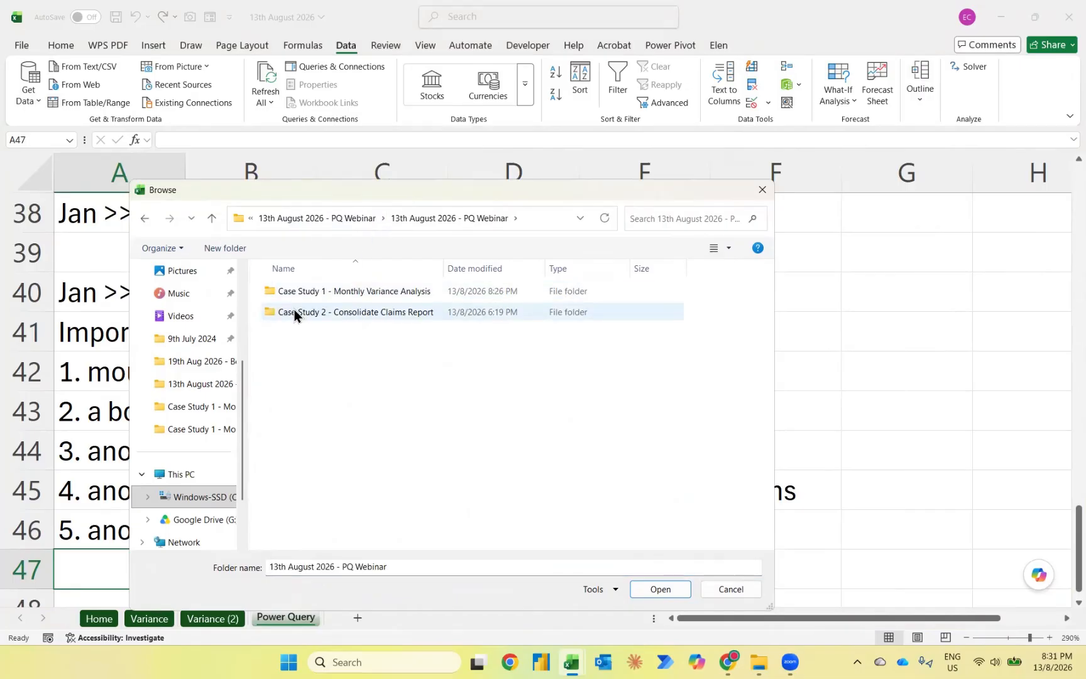
{"action": "double_click", "coordinate": [294, 312]}
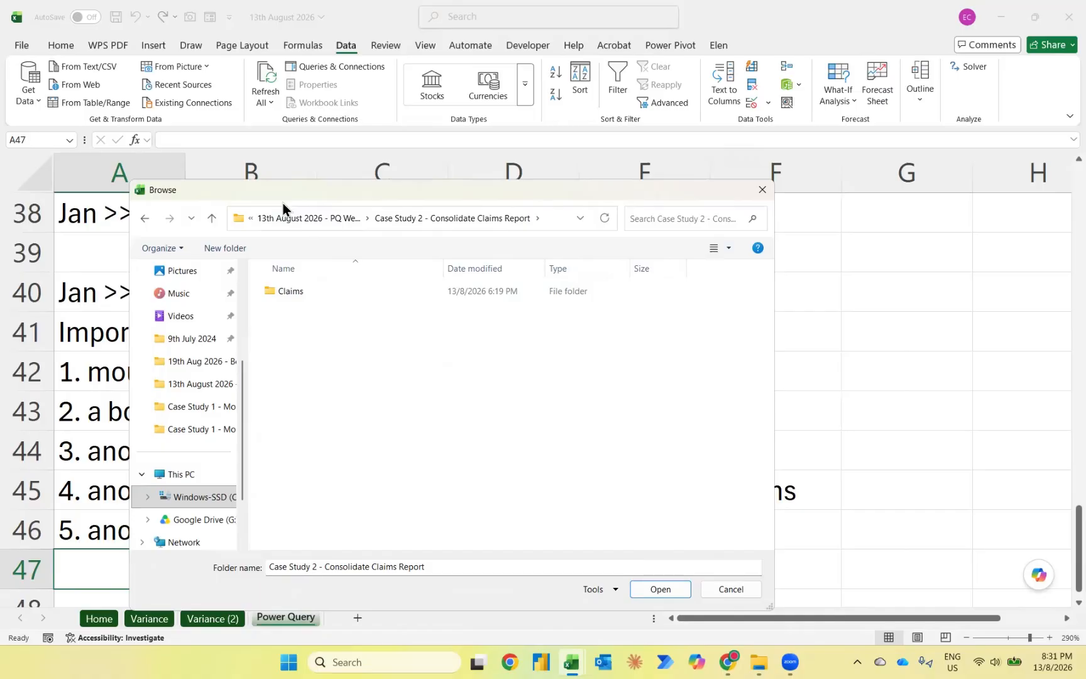
{"action": "left_click_drag", "start_coordinate": [283, 203], "coordinate": [319, 478]}
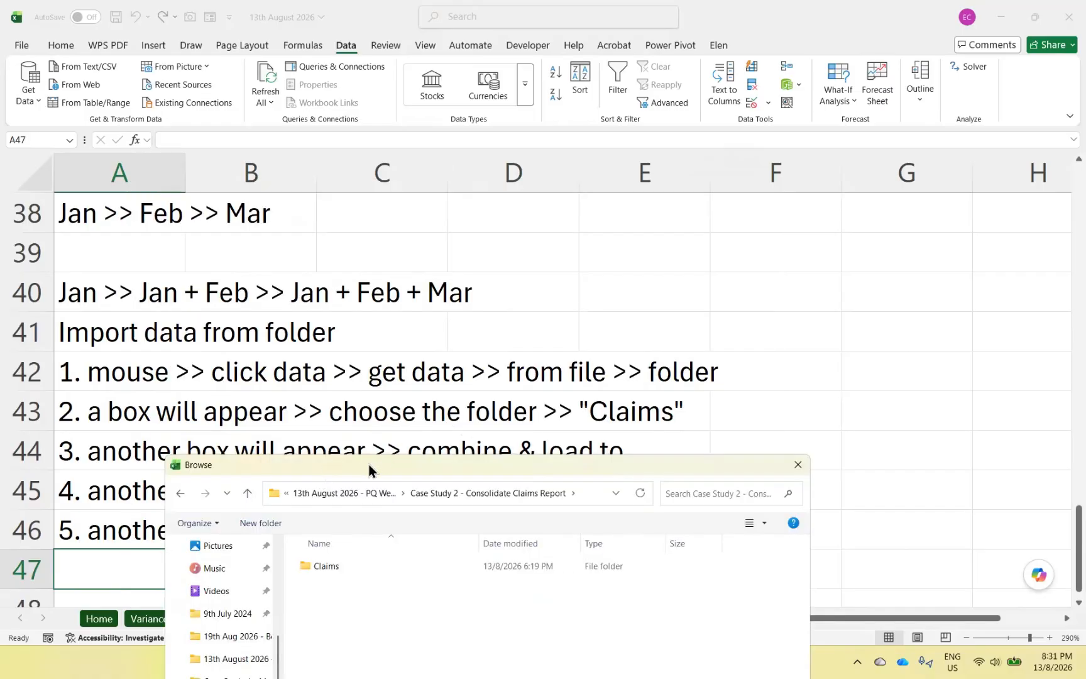
{"action": "left_click_drag", "start_coordinate": [367, 464], "coordinate": [299, 212]}
{"action": "left_click", "coordinate": [259, 315]}
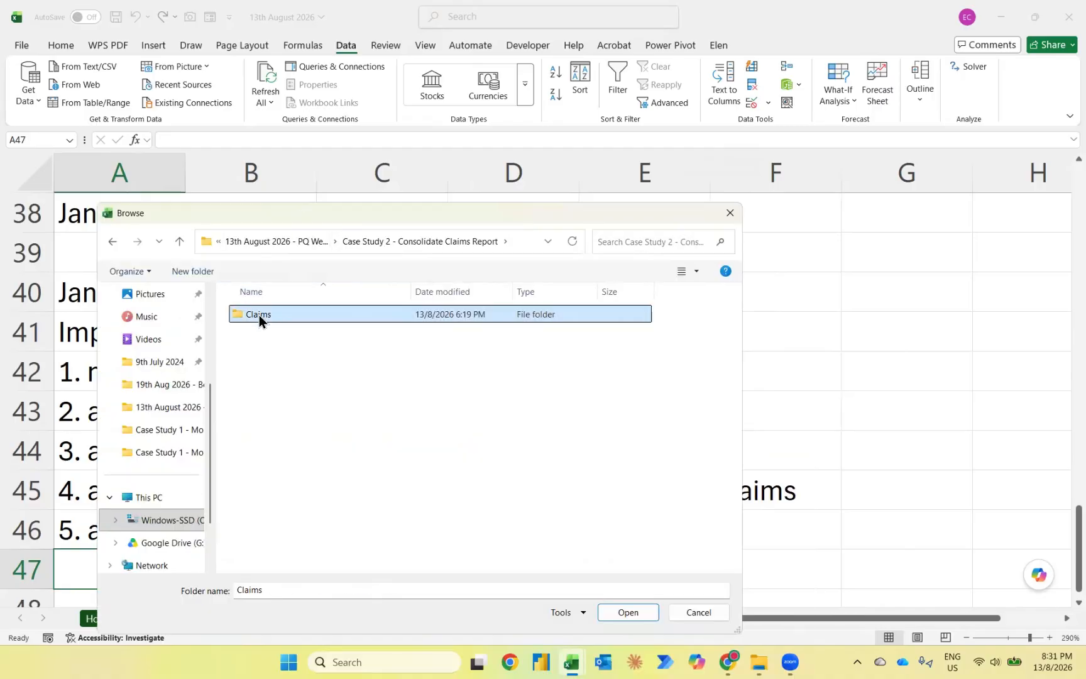
{"action": "left_click", "coordinate": [622, 608]}
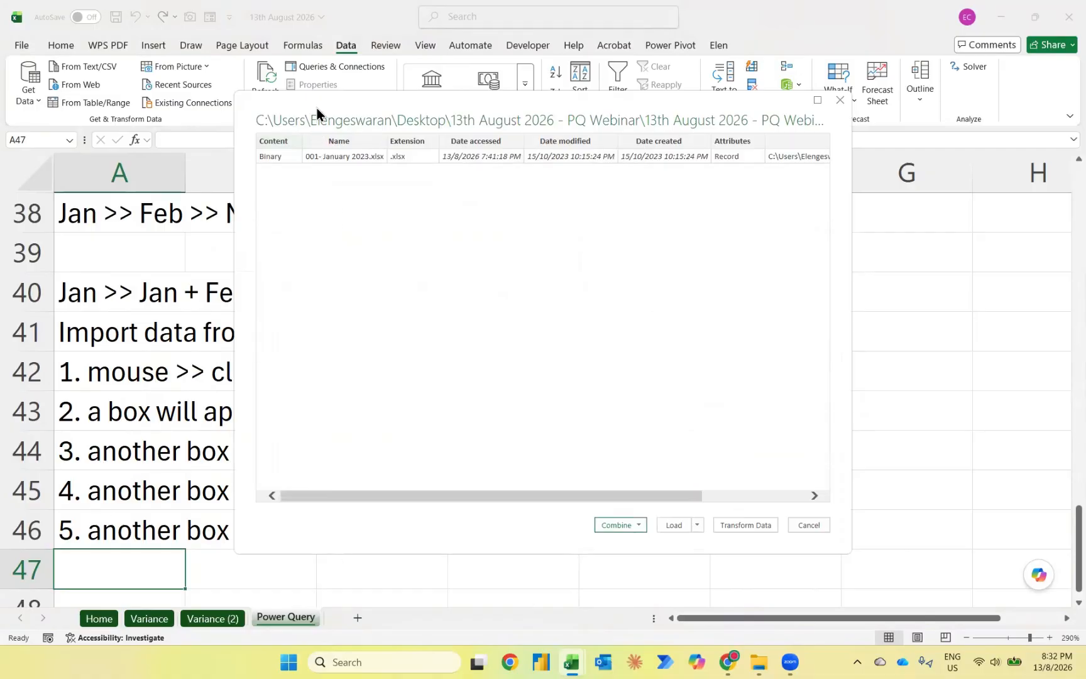
Step: Choose to combine the folder's files and load them to a chosen destination with Combine & Load To
{"action": "left_click_drag", "start_coordinate": [316, 119], "coordinate": [309, 520]}
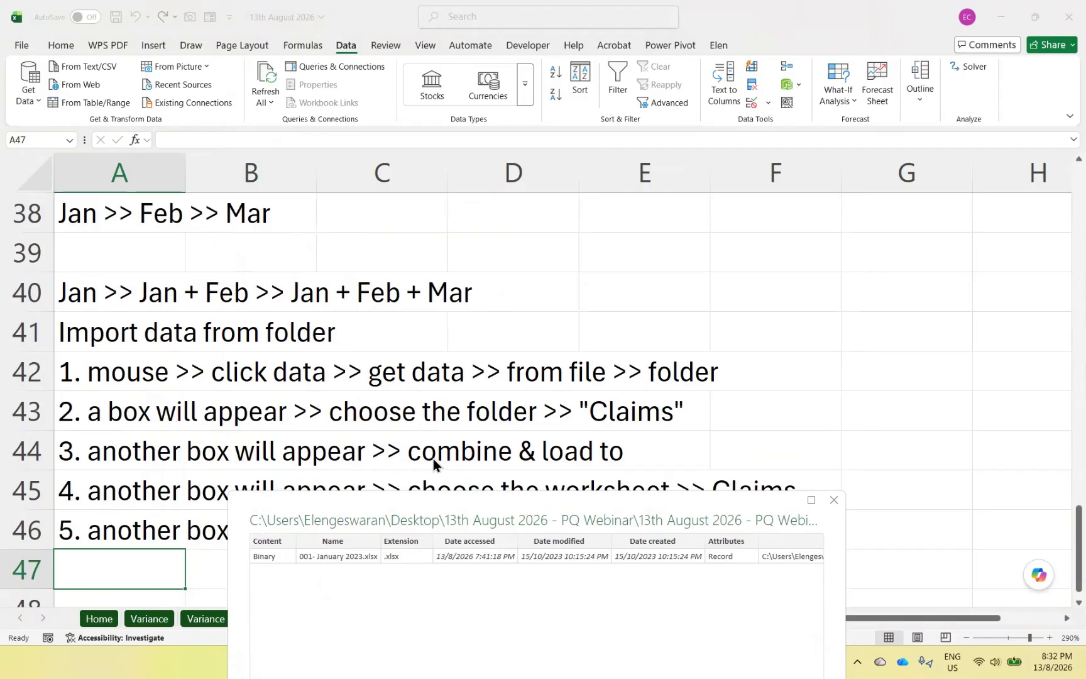
{"action": "left_click_drag", "start_coordinate": [407, 506], "coordinate": [321, 194]}
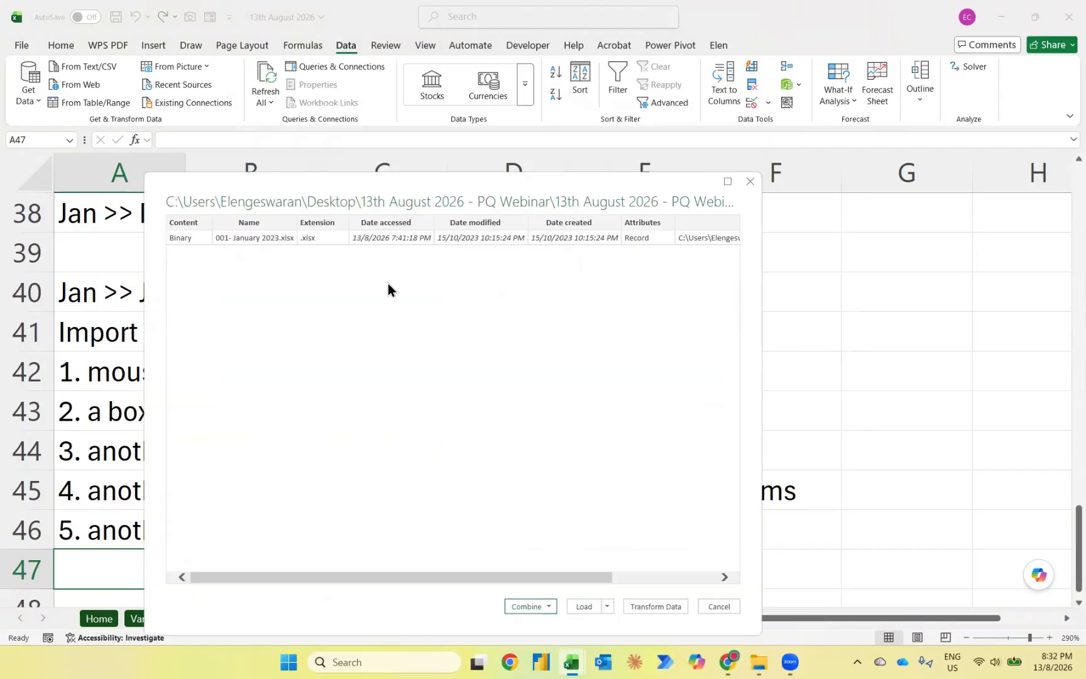
{"action": "left_click", "coordinate": [550, 606]}
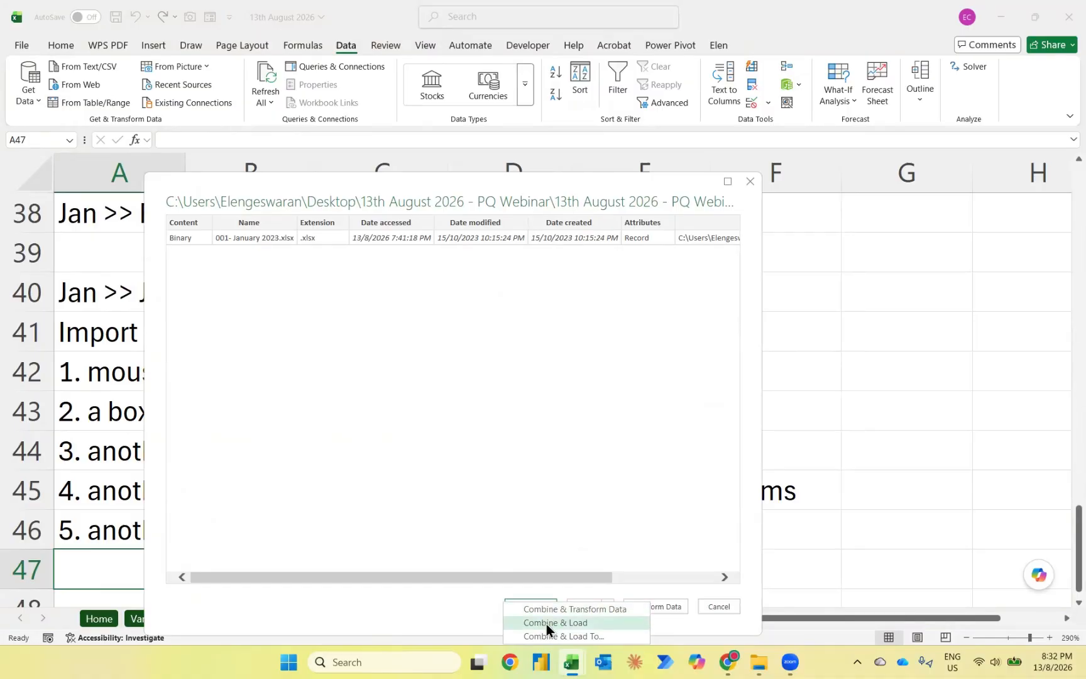
{"action": "left_click", "coordinate": [600, 635]}
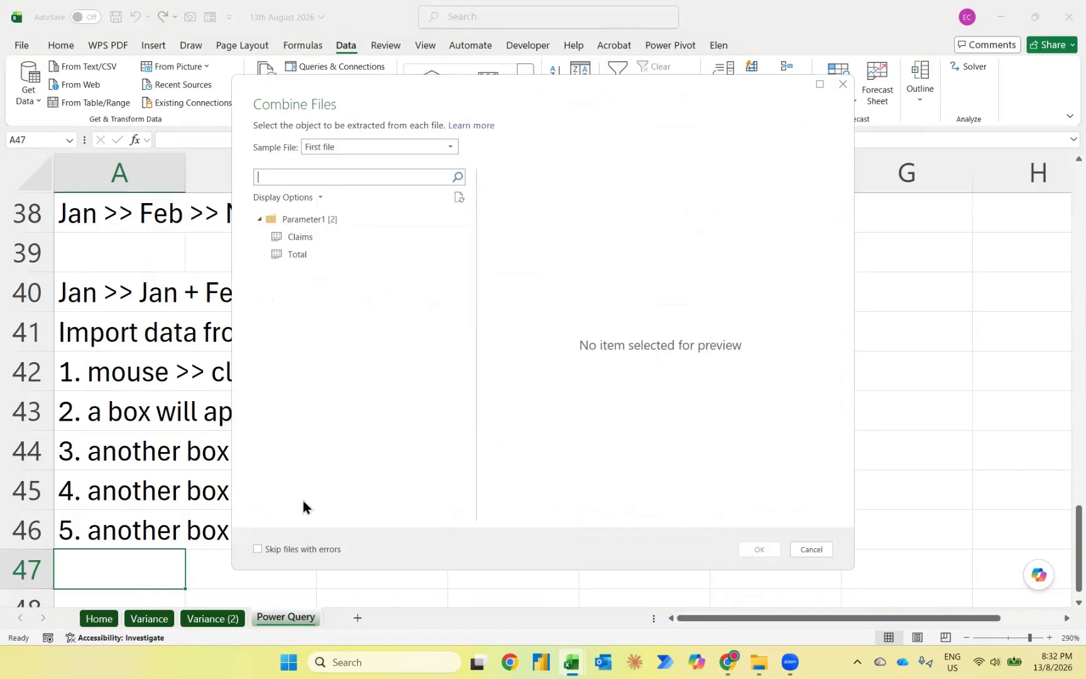
Step: Select the Claims worksheet as the object to extract from each file and confirm the combination
{"action": "left_click", "coordinate": [300, 236]}
{"action": "left_click_drag", "start_coordinate": [343, 95], "coordinate": [274, 98]}
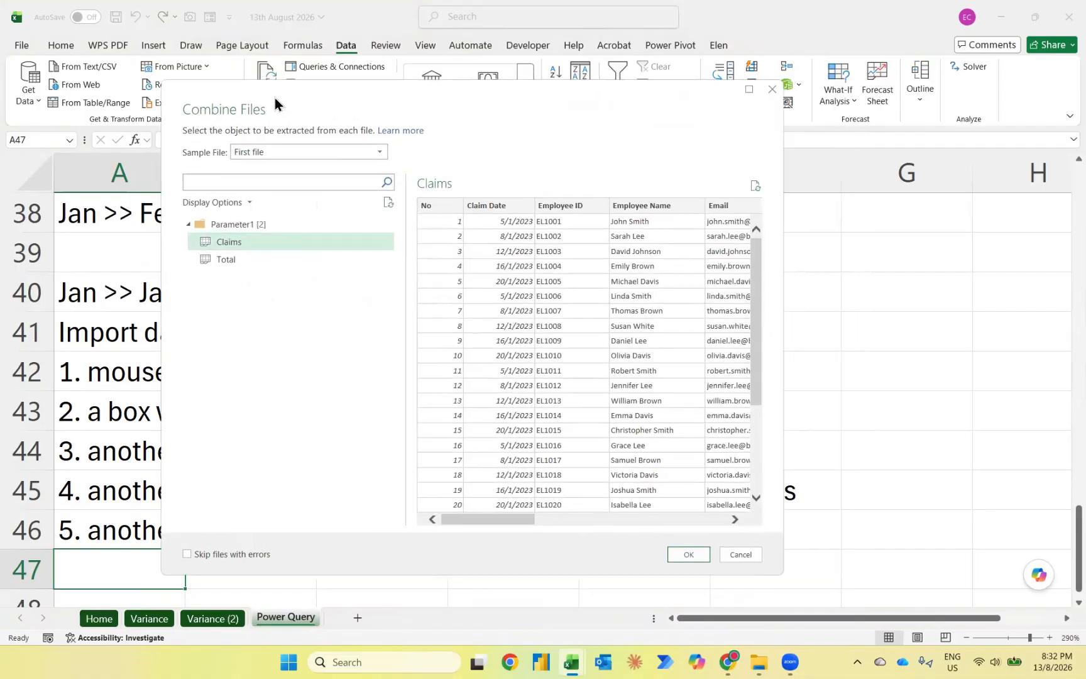
{"action": "left_click", "coordinate": [689, 554]}
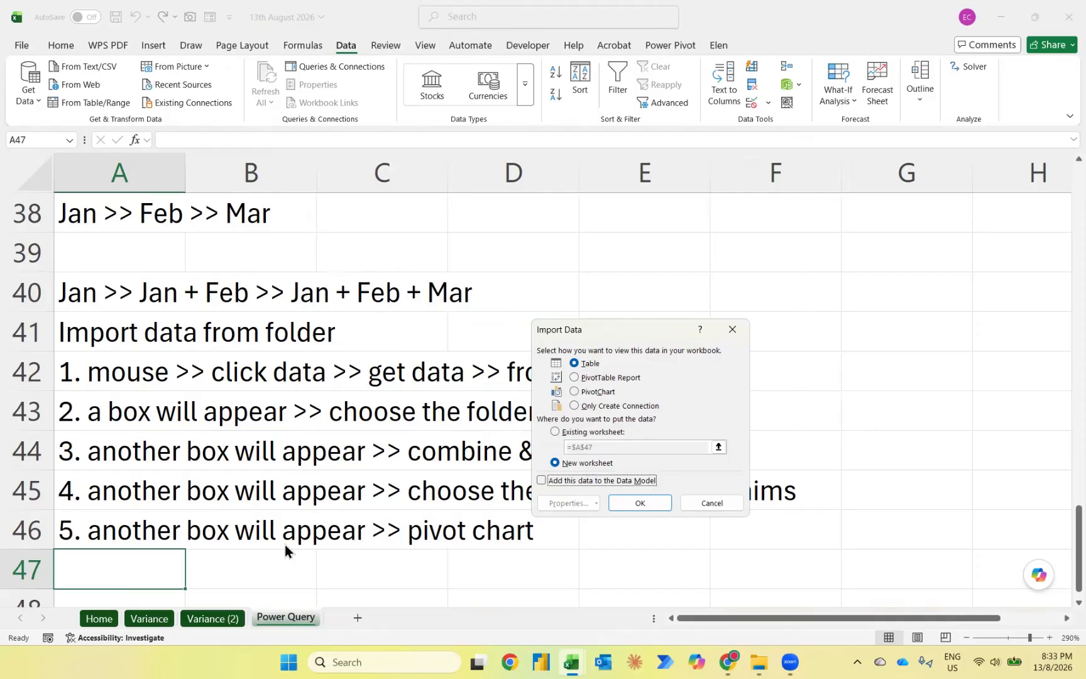
Step: Load the combined data as a PivotChart on a new worksheet and add the Amount and Claim Date fields
{"action": "key", "text": "alt+c"}
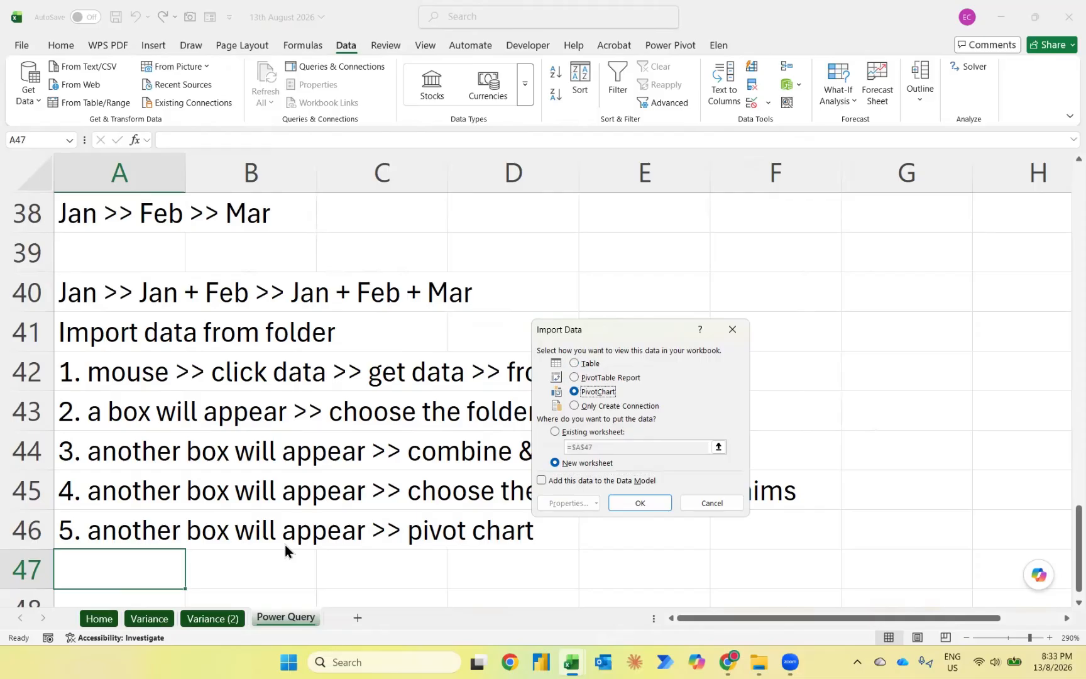
{"action": "left_click", "coordinate": [622, 506]}
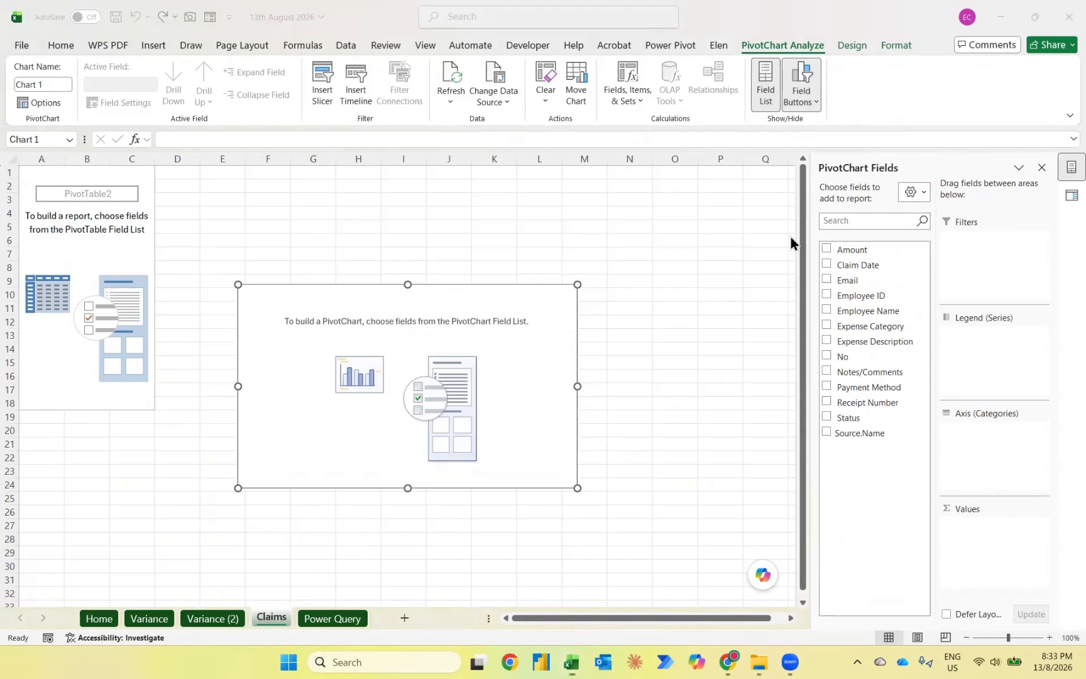
{"action": "left_click", "coordinate": [827, 248]}
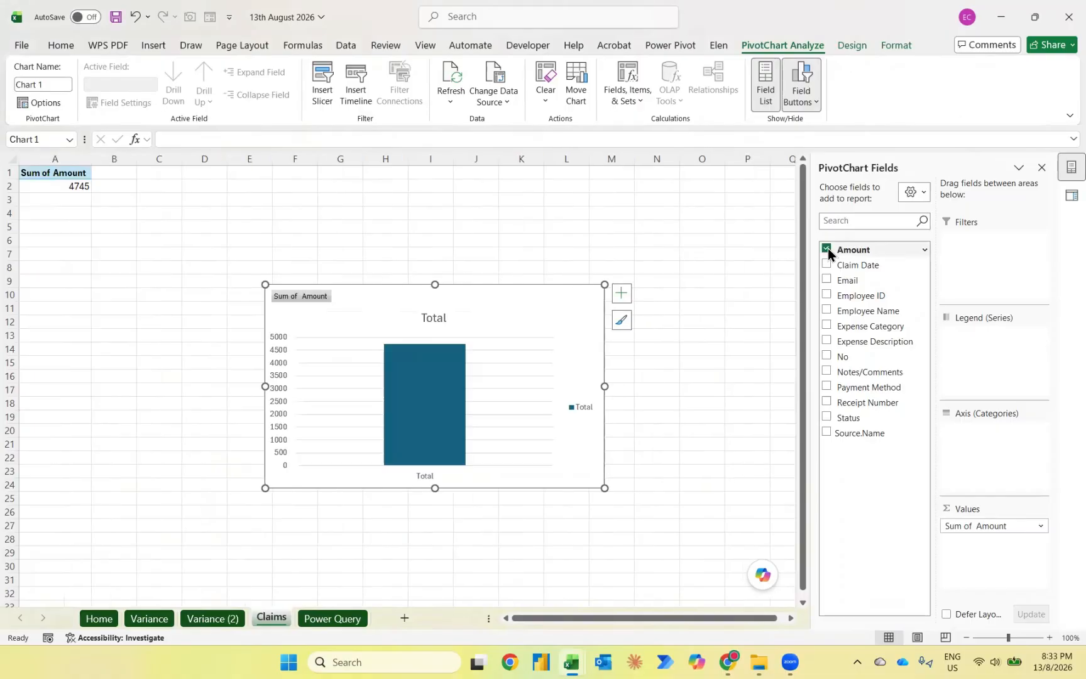
{"action": "left_click", "coordinate": [827, 264]}
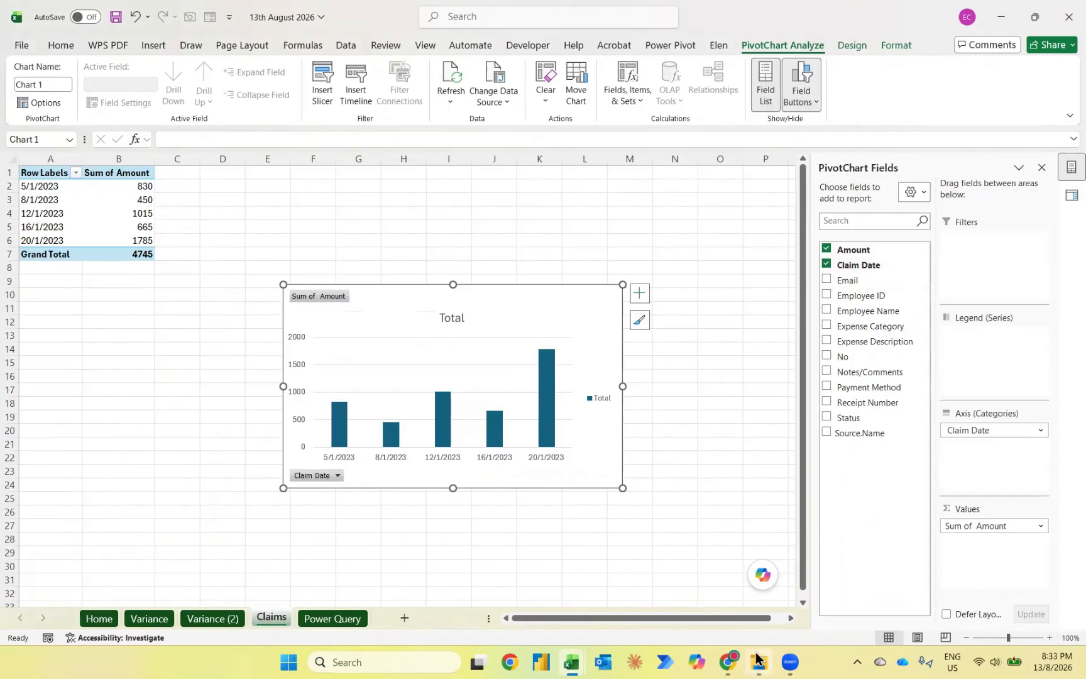
Step: Switch to File Explorer, go to "Case Study 2 - Consolidate Claims Report" and check the contents of its Claims folder
{"action": "mouse_move", "coordinate": [759, 660]}
{"action": "left_click", "coordinate": [747, 602]}
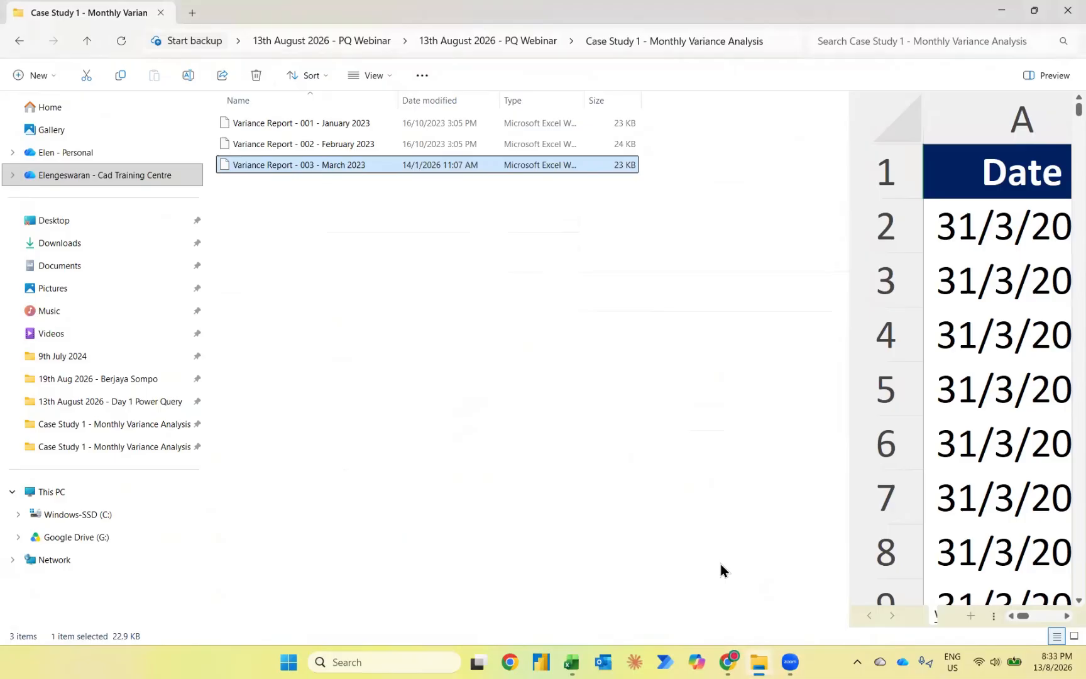
{"action": "key", "text": "alt+Up"}
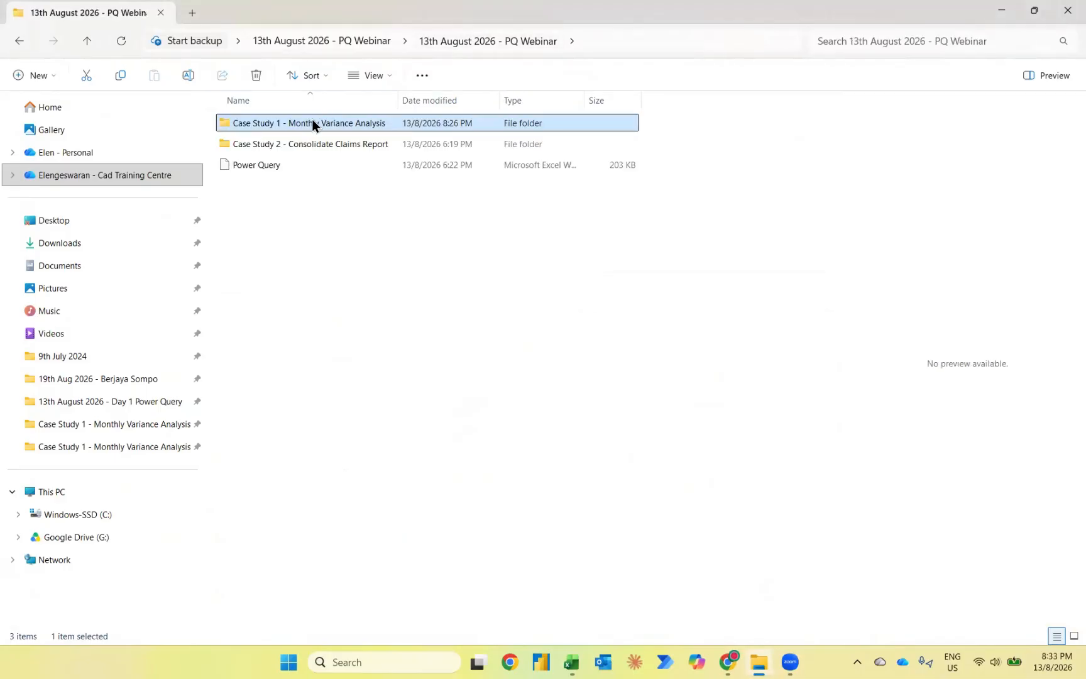
{"action": "left_click", "coordinate": [293, 143]}
{"action": "double_click", "coordinate": [293, 143]}
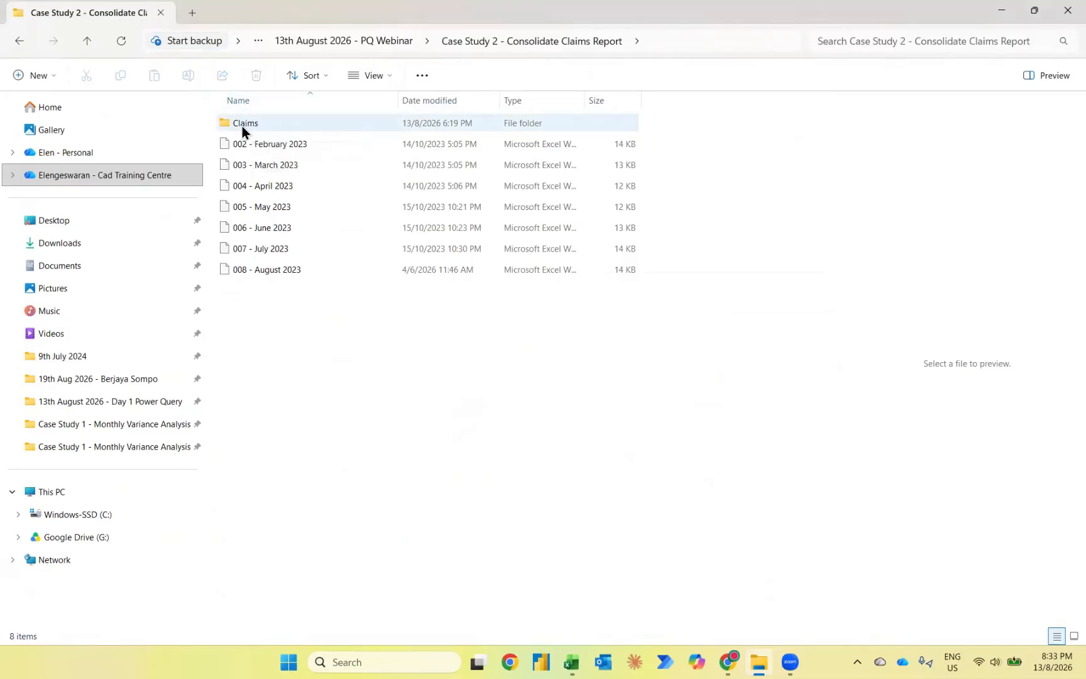
{"action": "double_click", "coordinate": [242, 126]}
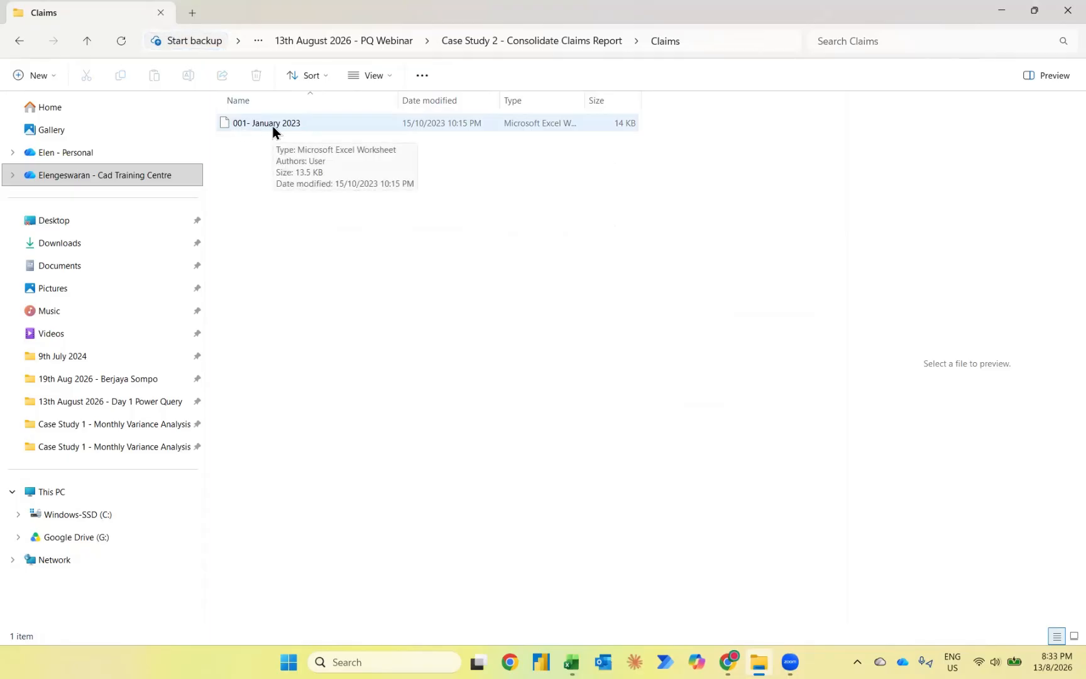
{"action": "key", "text": "alt+Up"}
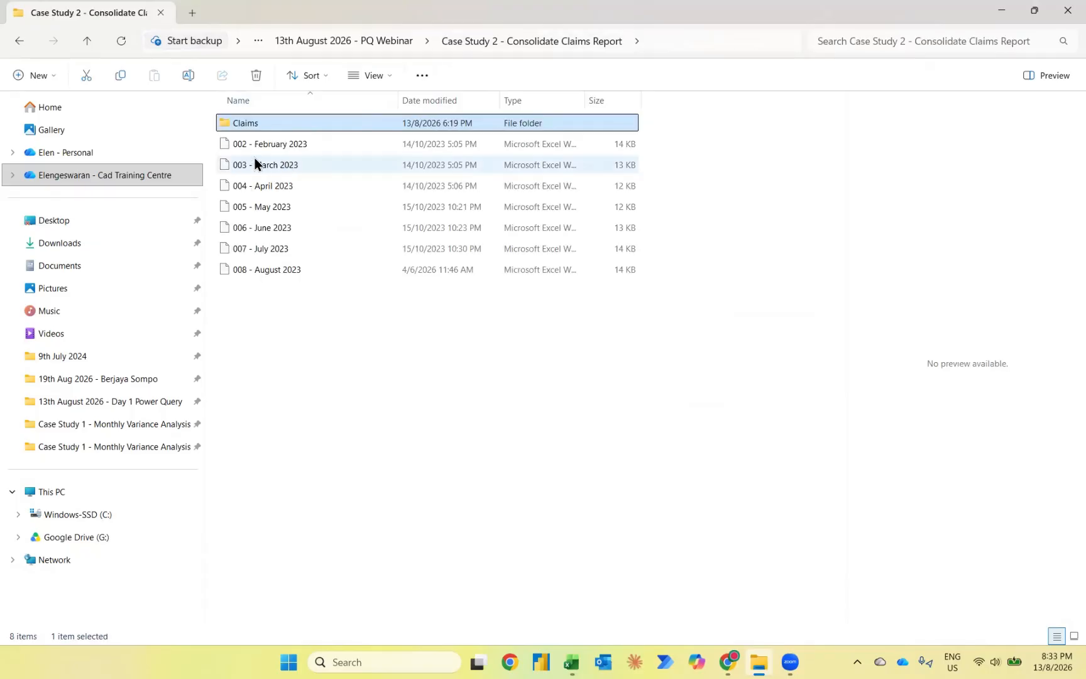
Step: Move the 002 - February 2023, 003 - March 2023 and 004 - April 2023 workbooks into the Claims folder
{"action": "left_click", "coordinate": [247, 148]}
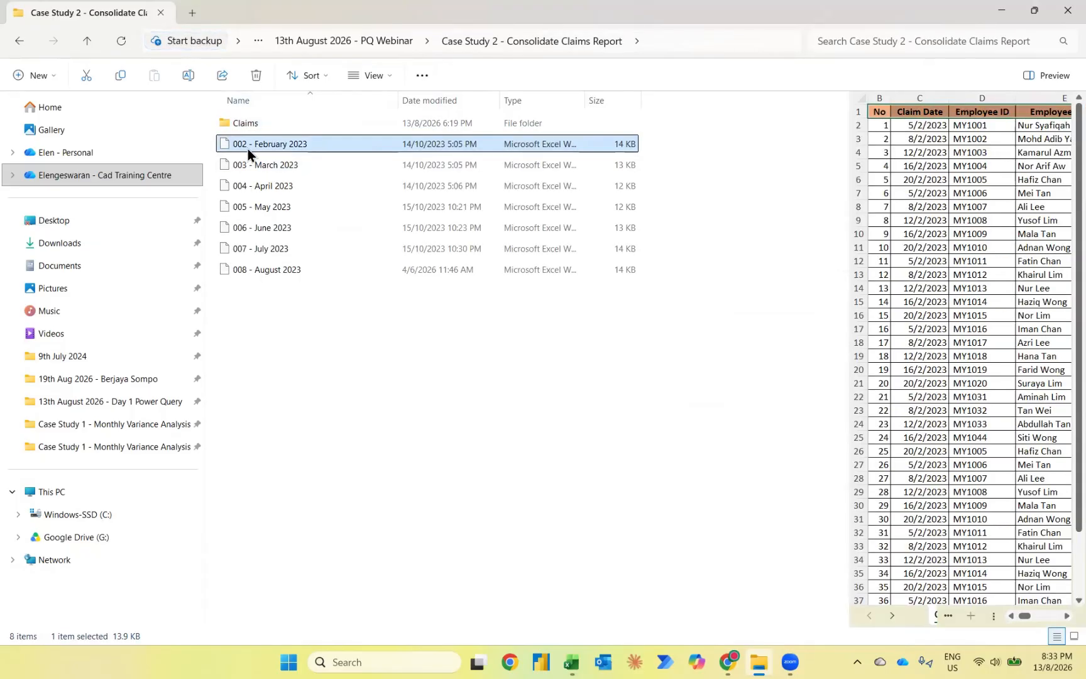
{"action": "key", "text": "shift+Down"}
{"action": "key", "text": "shift+Down"}
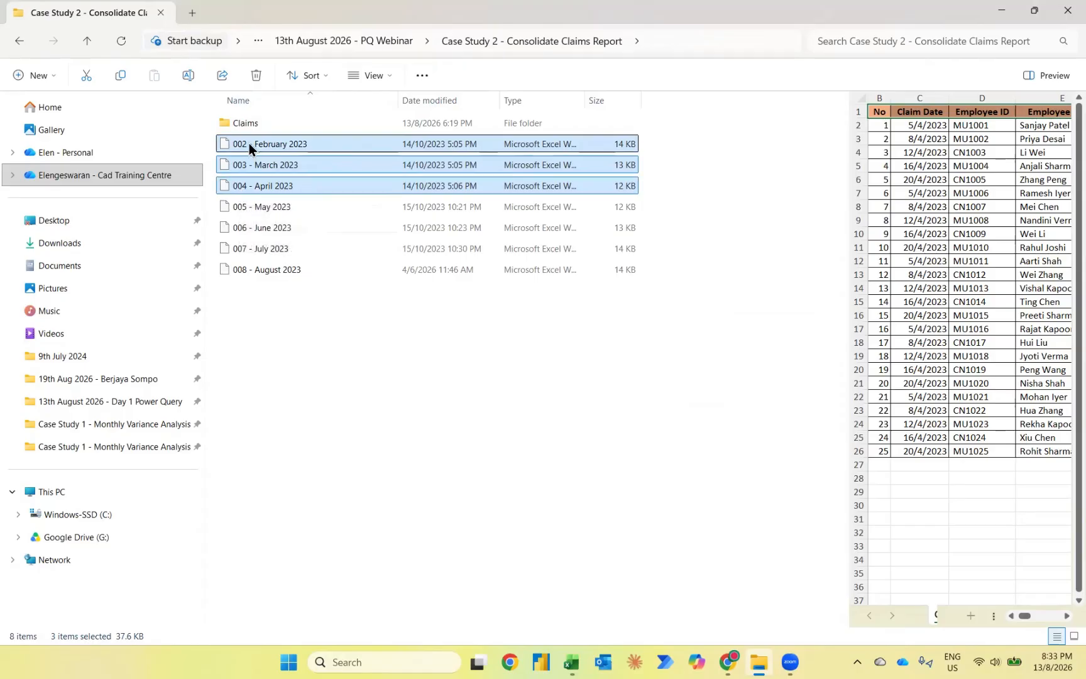
{"action": "left_click_drag", "start_coordinate": [249, 144], "coordinate": [268, 126]}
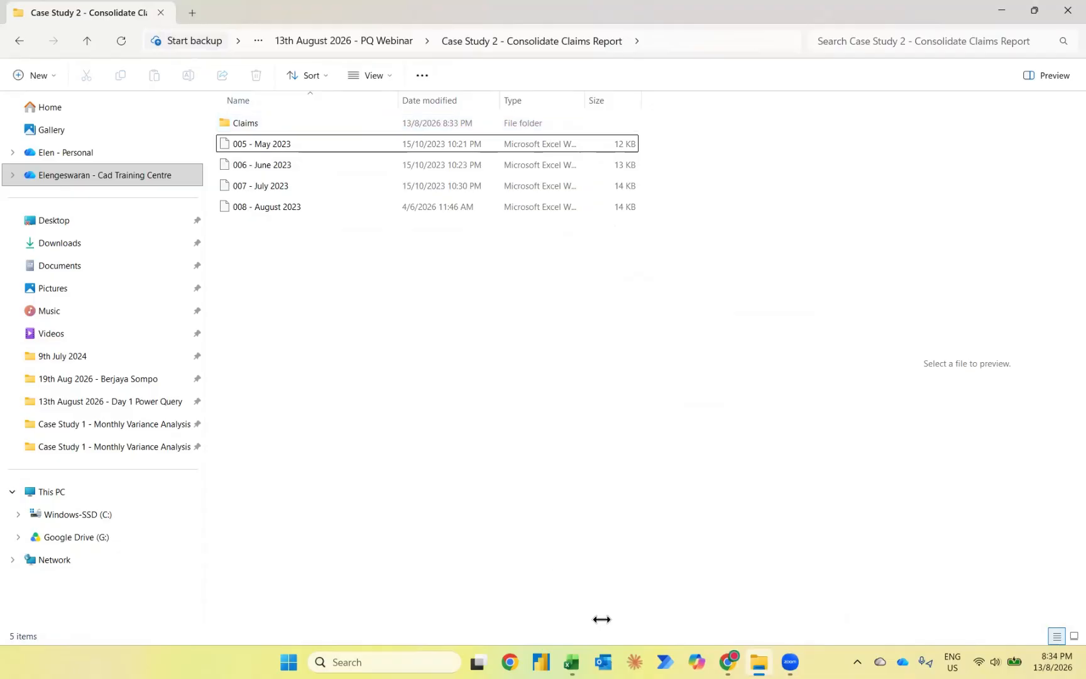
Step: Switch back to the 13th August 2026 workbook in Excel and refresh the pivot table on the Claims sheet
{"action": "mouse_move", "coordinate": [576, 656]}
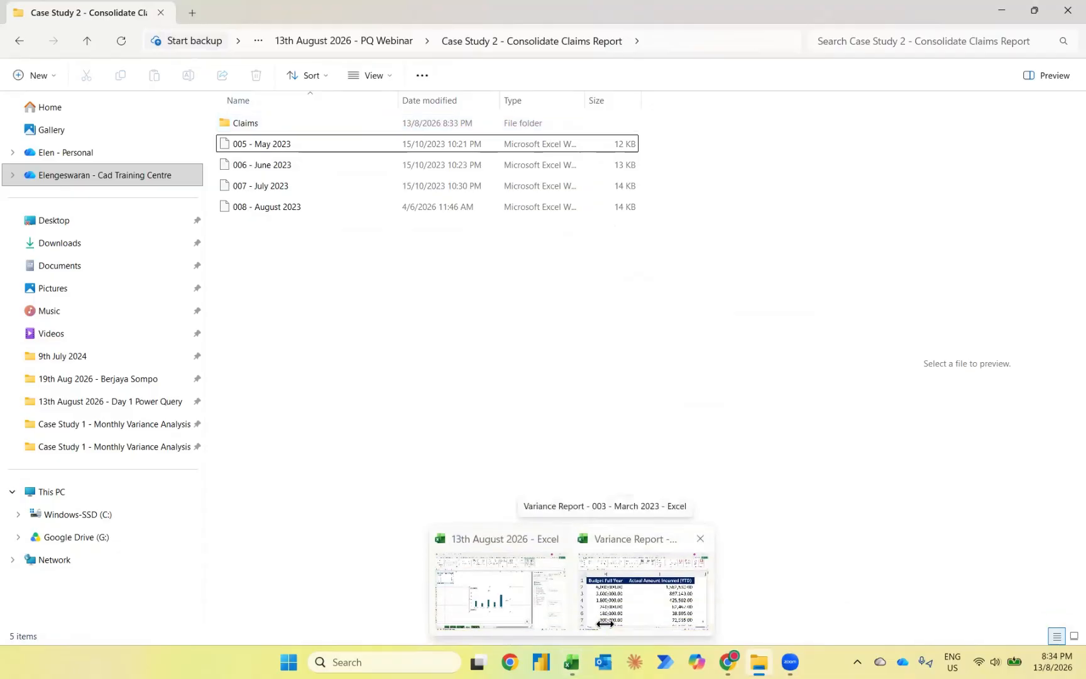
{"action": "left_click", "coordinate": [523, 585]}
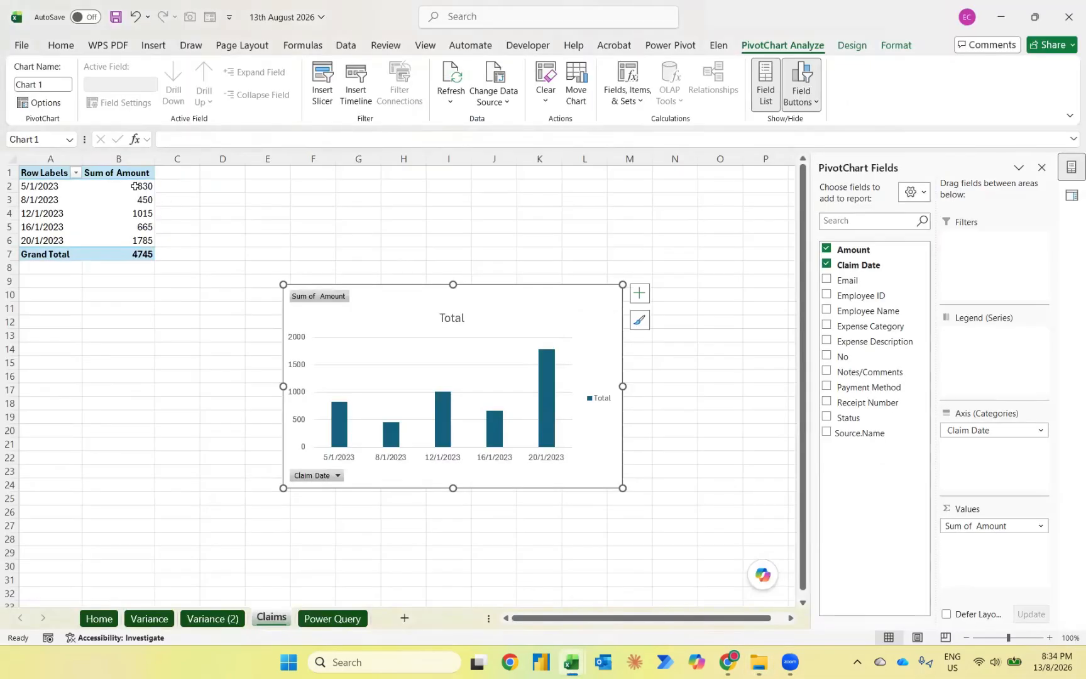
{"action": "right_click", "coordinate": [136, 187]}
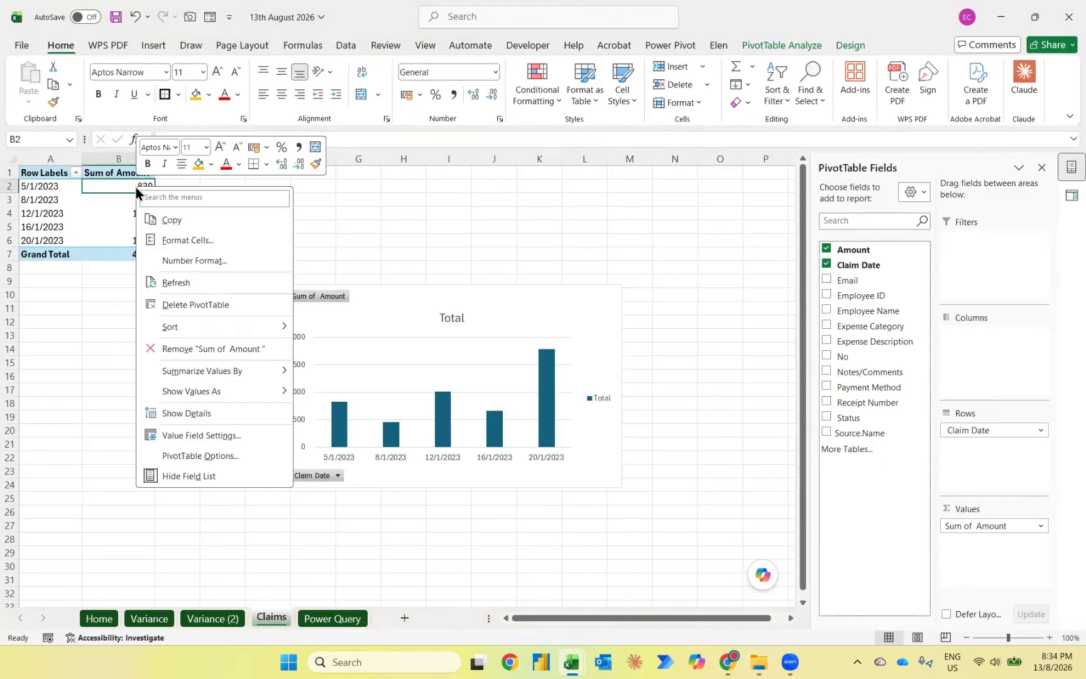
{"action": "left_click", "coordinate": [173, 284]}
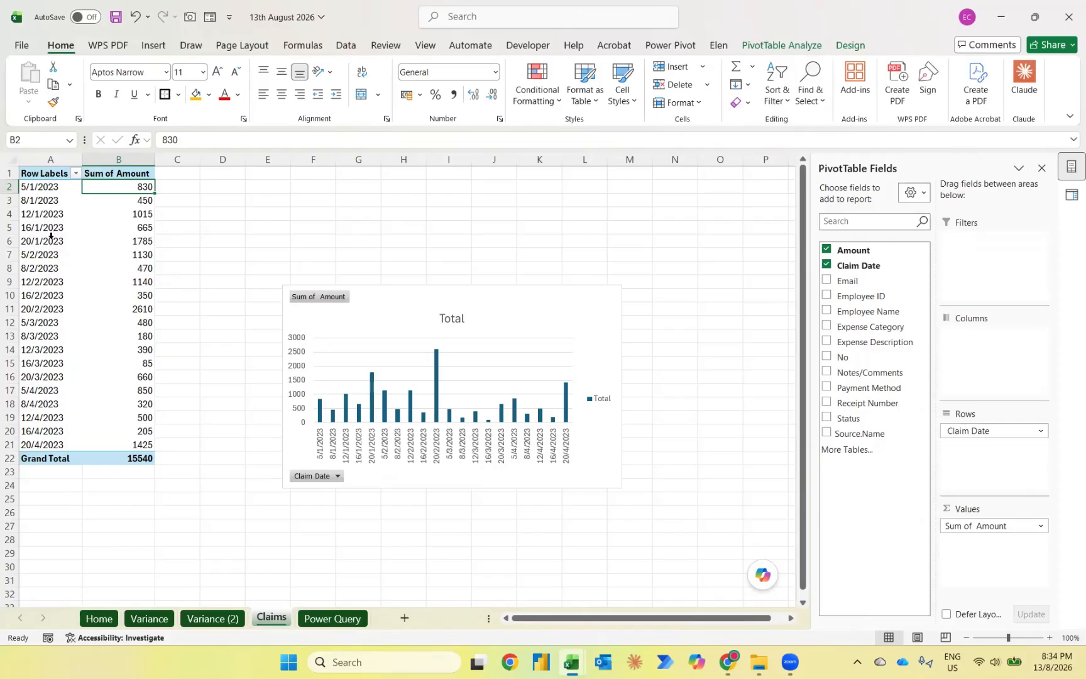
Step: Group the pivot table's claim dates by months
{"action": "right_click", "coordinate": [47, 203]}
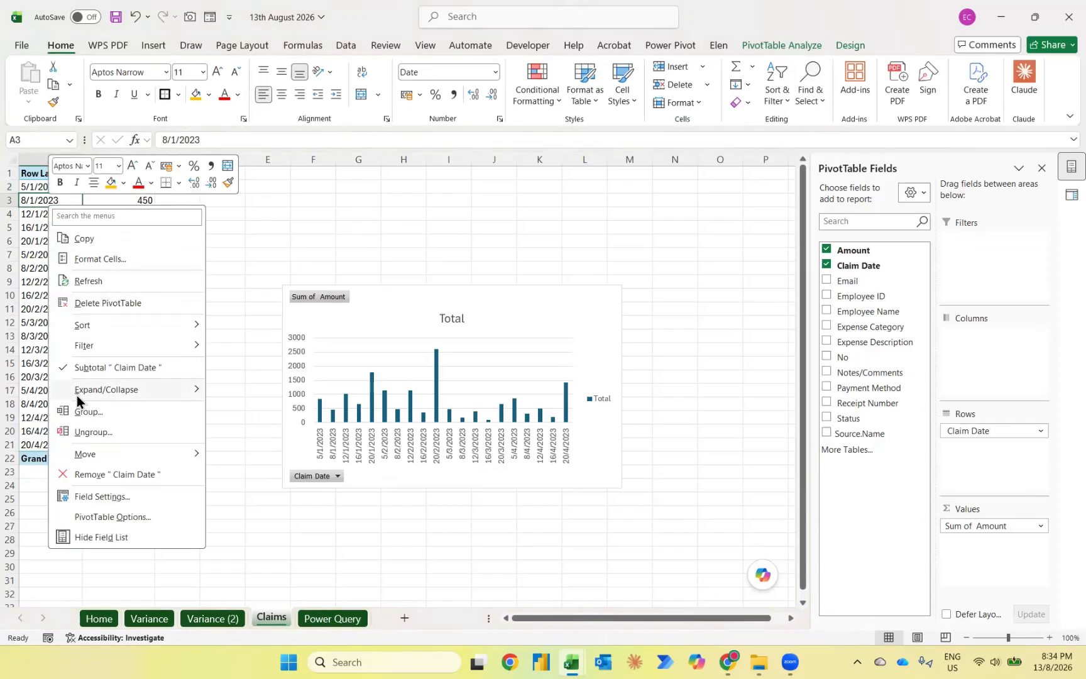
{"action": "left_click", "coordinate": [77, 411]}
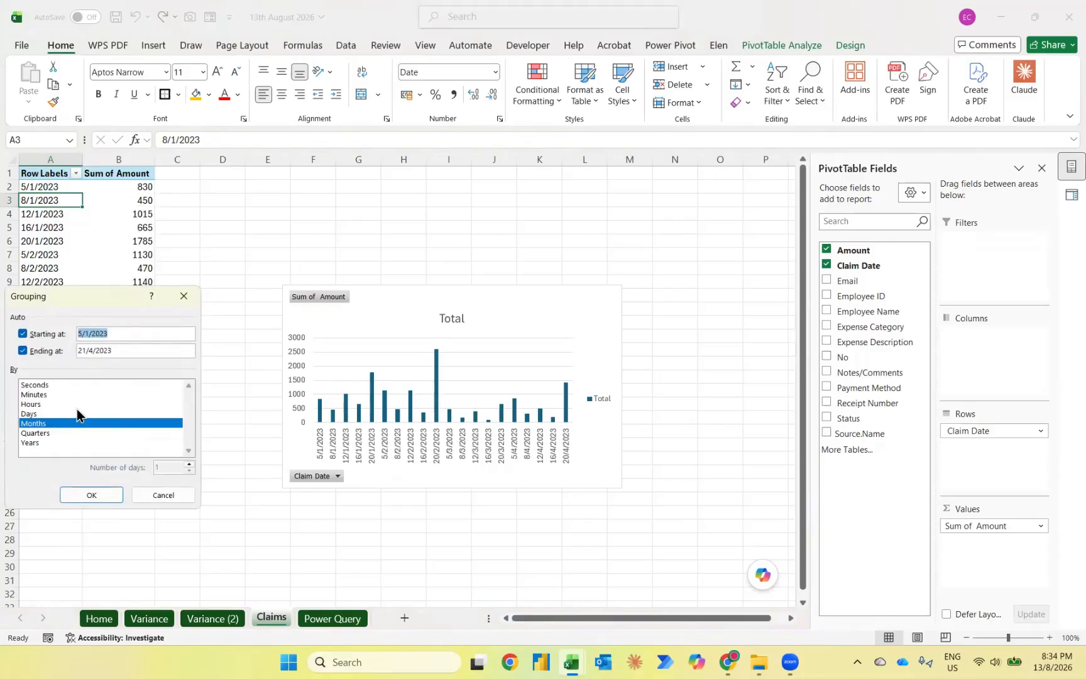
{"action": "left_click", "coordinate": [89, 494]}
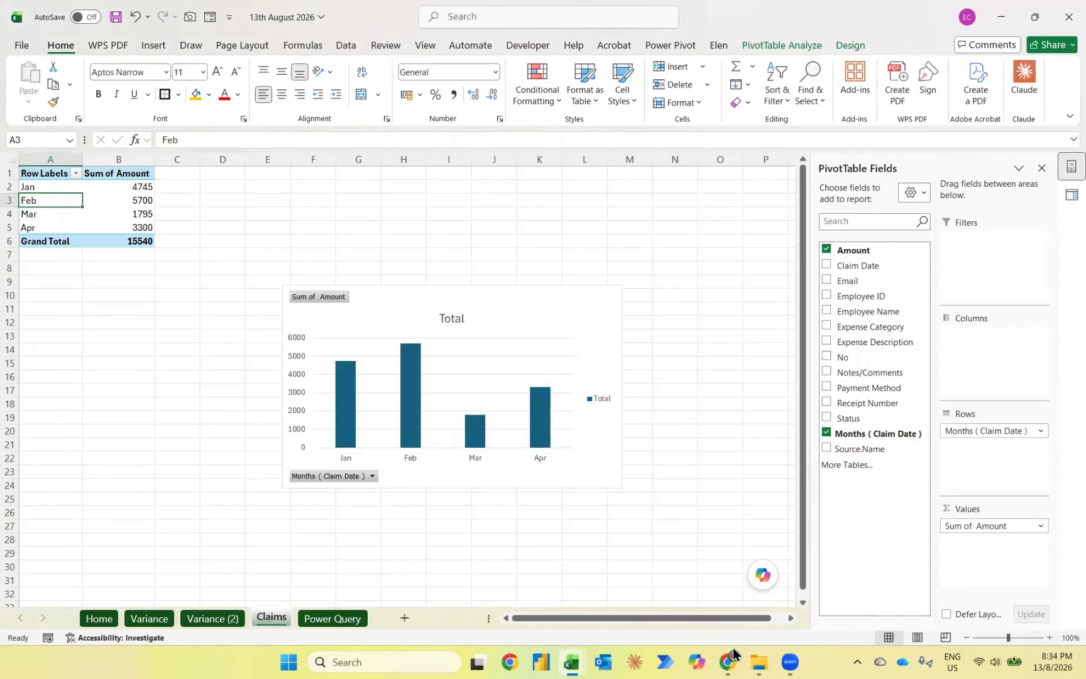
Step: Switch to File Explorer and move the 005 - May 2023 workbook into the Claims folder
{"action": "left_click", "coordinate": [760, 662]}
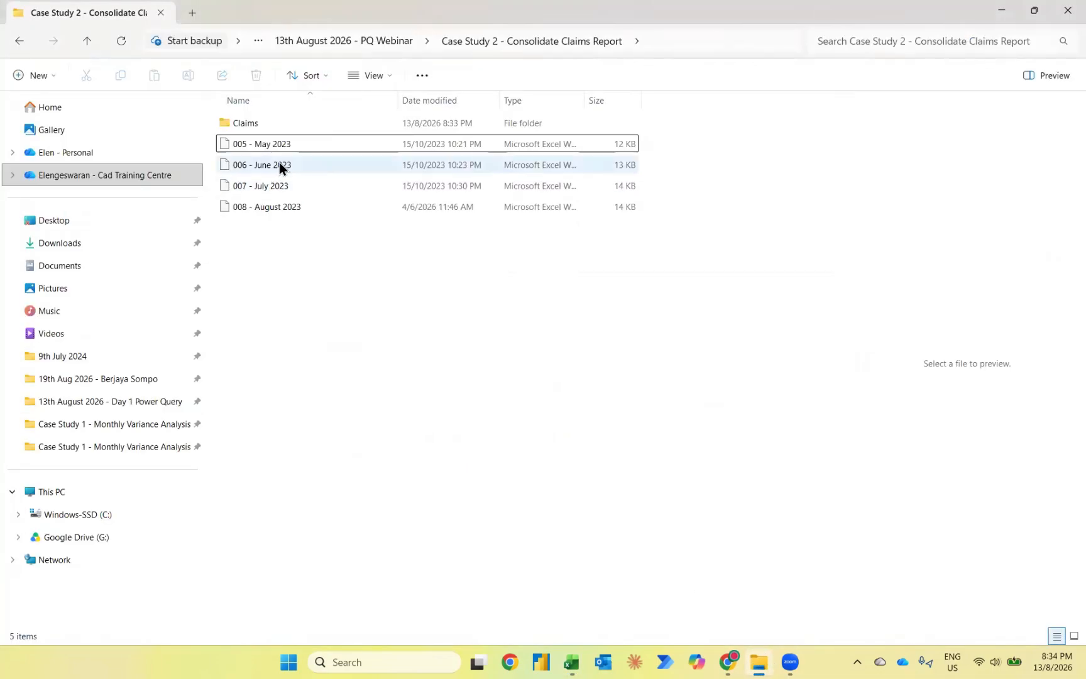
{"action": "left_click", "coordinate": [257, 149]}
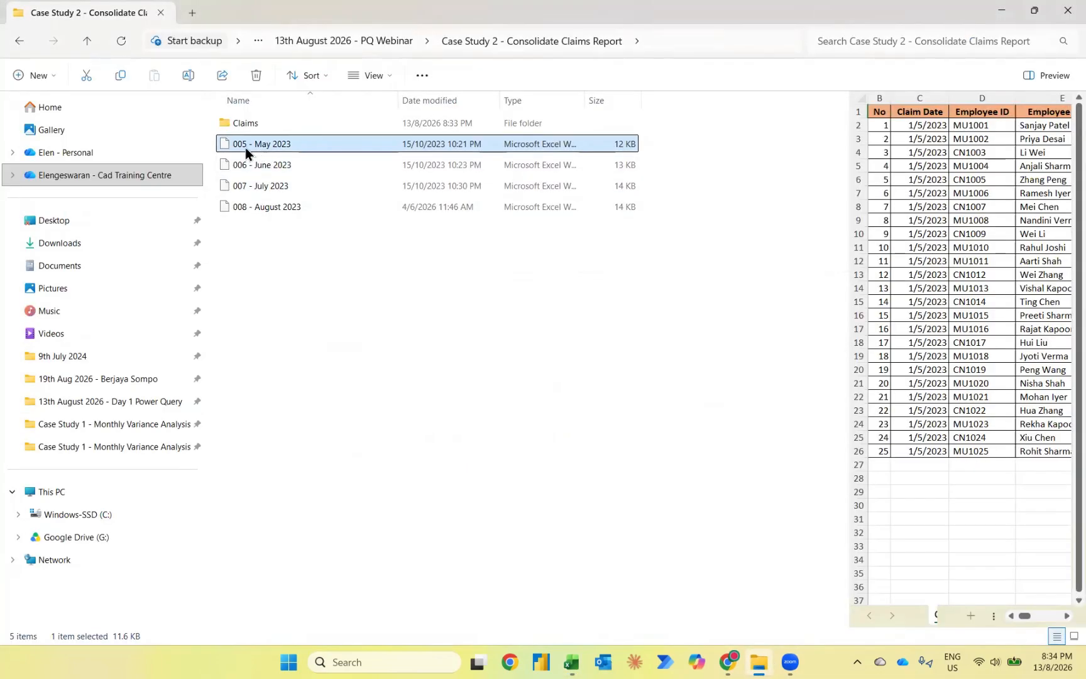
{"action": "left_click_drag", "start_coordinate": [248, 148], "coordinate": [269, 124]}
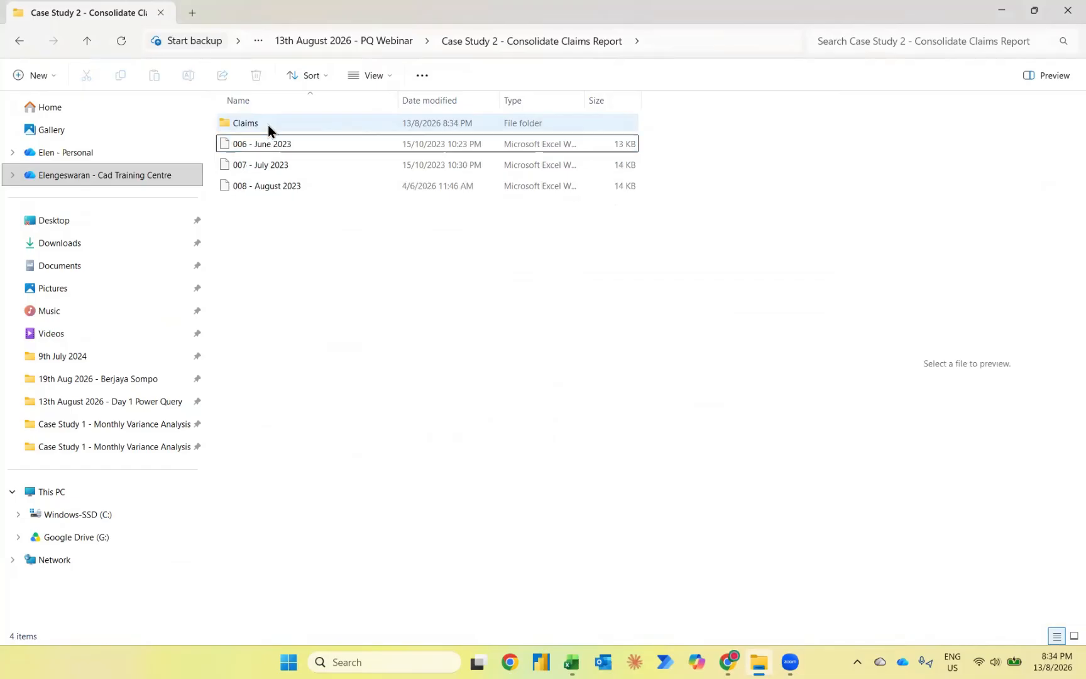
Step: Switch back to the Excel workbook and refresh the pivot table on the Claims sheet to include the May file
{"action": "key", "text": "alt+Tab"}
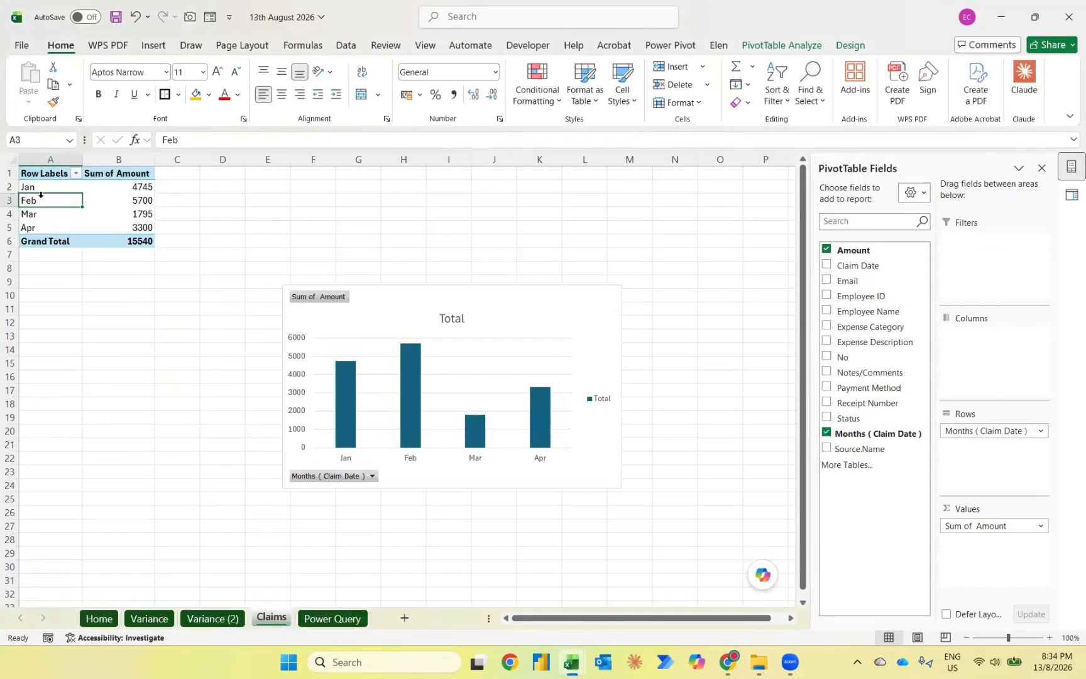
{"action": "right_click", "coordinate": [35, 201]}
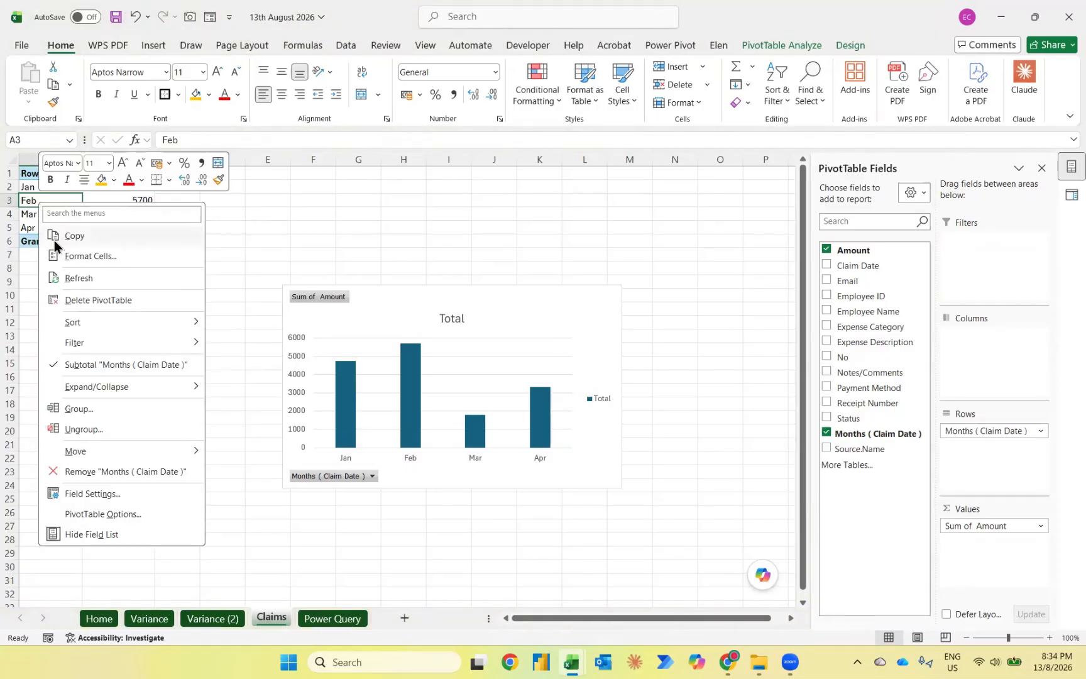
{"action": "left_click", "coordinate": [93, 285]}
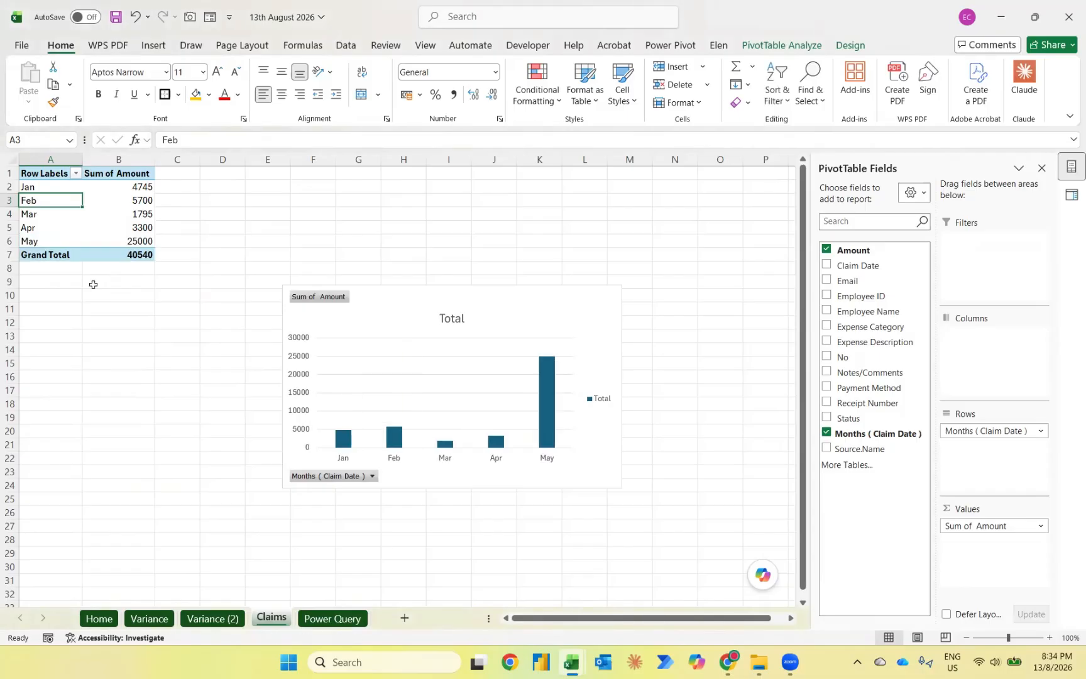
Step: Switch to File Explorer and move the March, April and May 2023 workbooks from the Claims folder back to "Case Study 2 - Consolidate Claims Report"
{"action": "key", "text": "alt+Tab"}
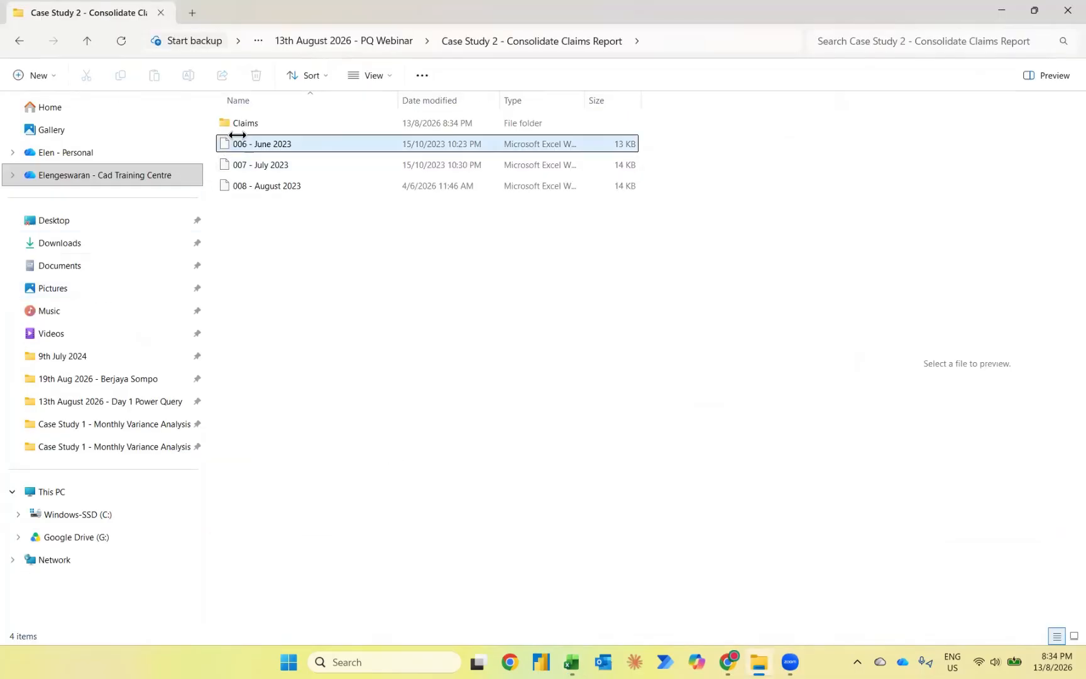
{"action": "double_click", "coordinate": [235, 121]}
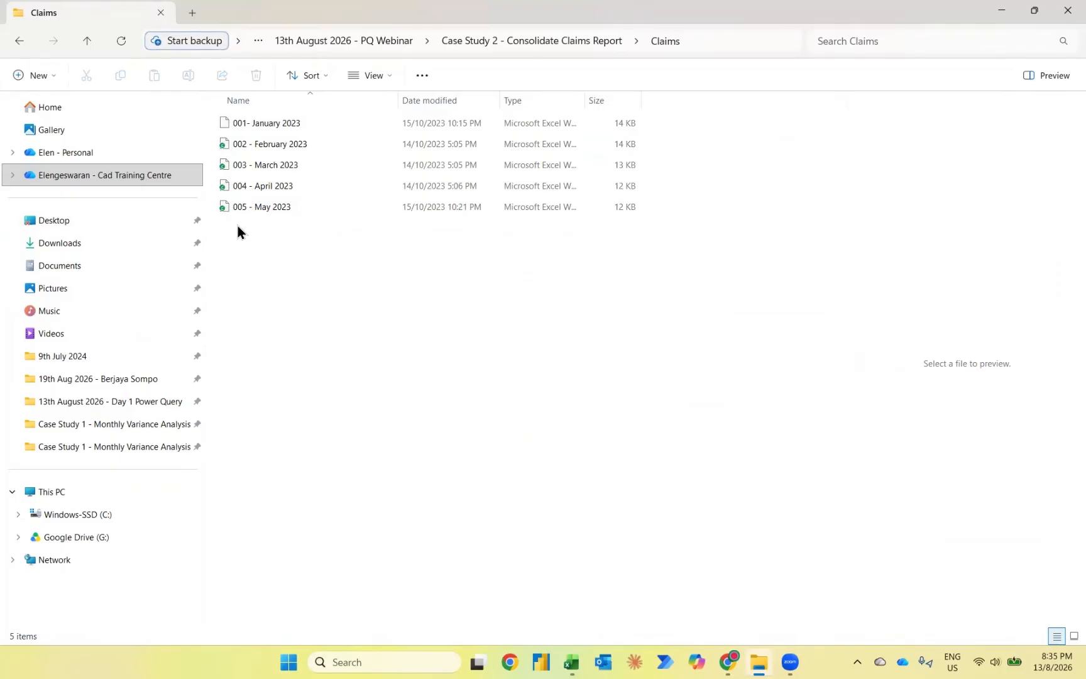
{"action": "left_click_drag", "start_coordinate": [238, 225], "coordinate": [465, 40]}
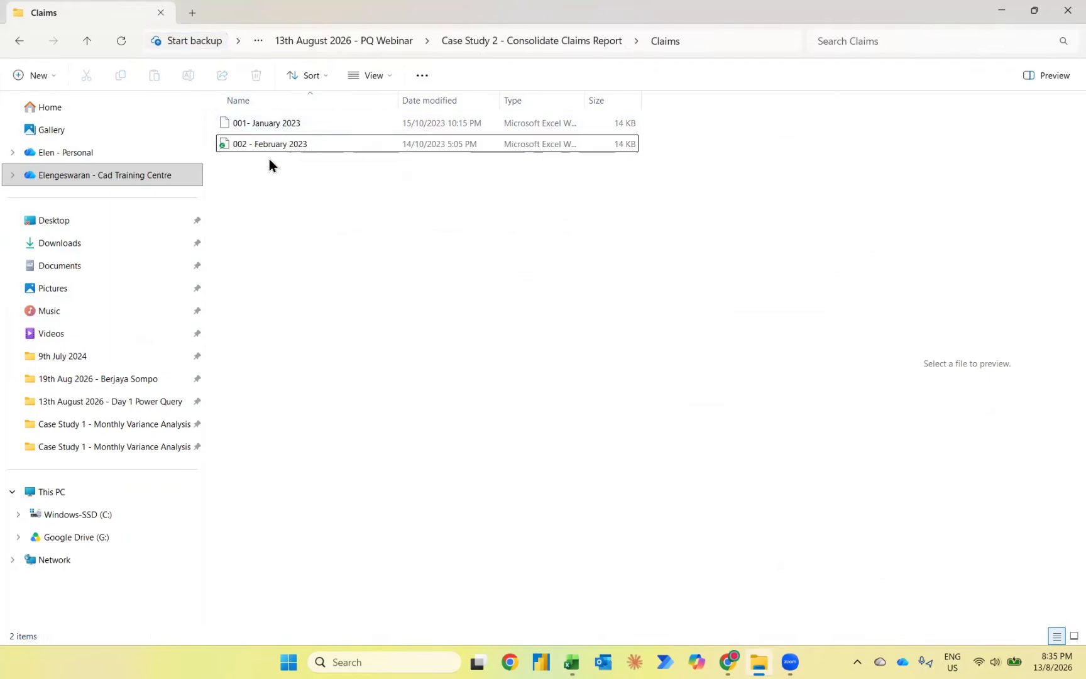
Step: Return to Excel and refresh the Claims pivot table to drop the months whose files were removed
{"action": "key", "text": "alt+Tab"}
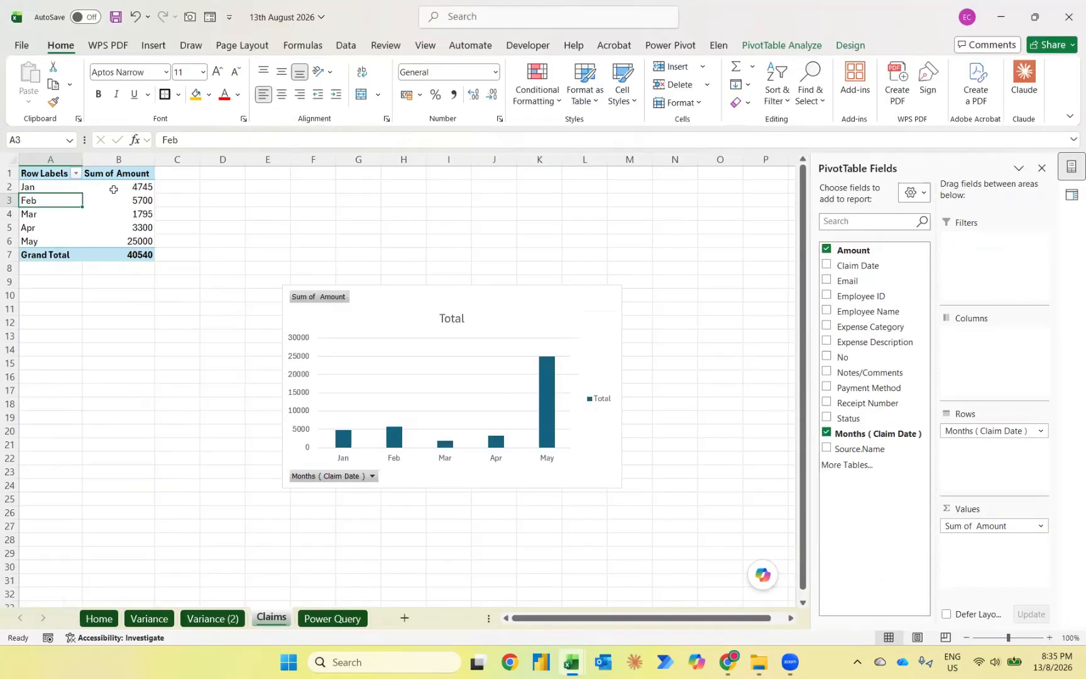
{"action": "right_click", "coordinate": [51, 202]}
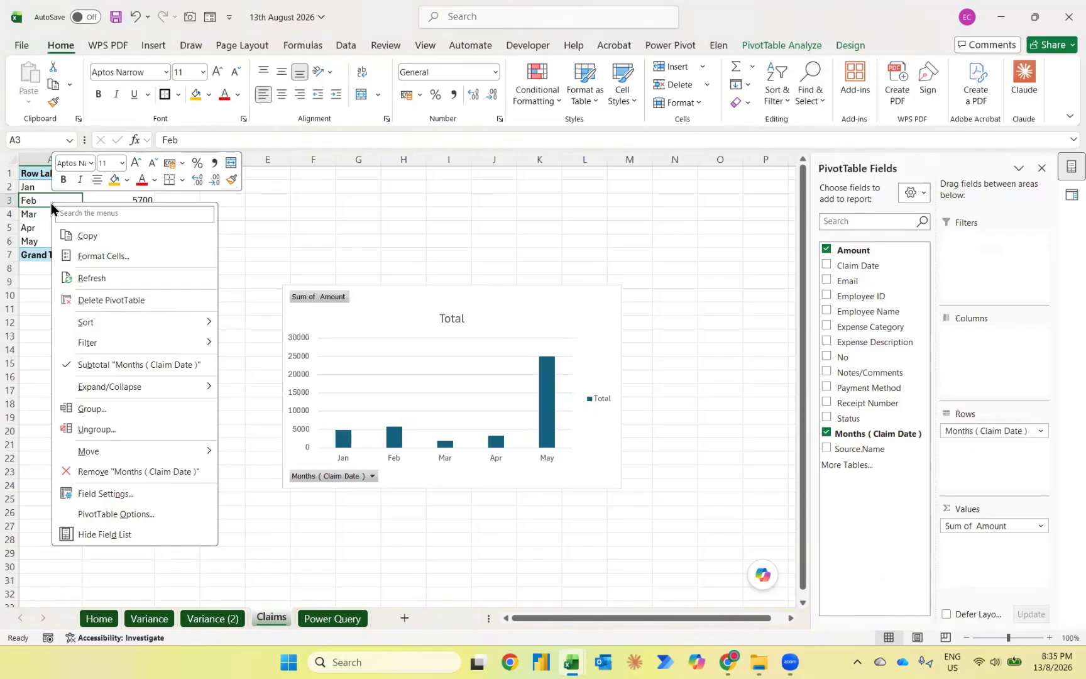
{"action": "left_click", "coordinate": [88, 277]}
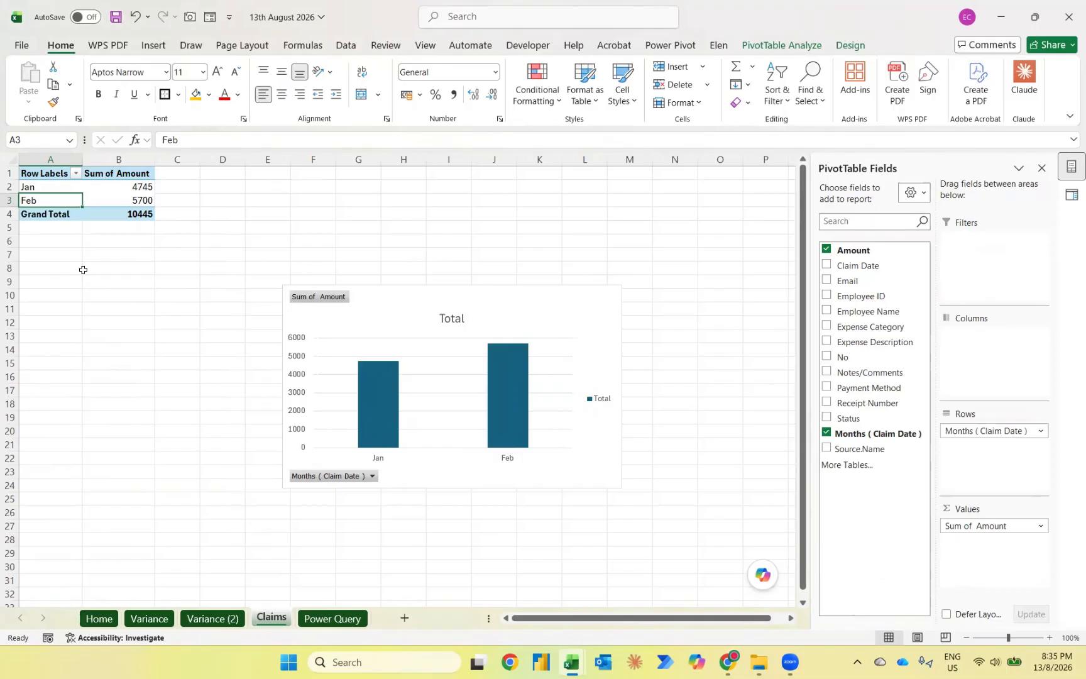
Step: Open the Visual Basic editor and insert a new code module into the 13th August 2026 workbook
{"action": "left_click", "coordinate": [528, 46]}
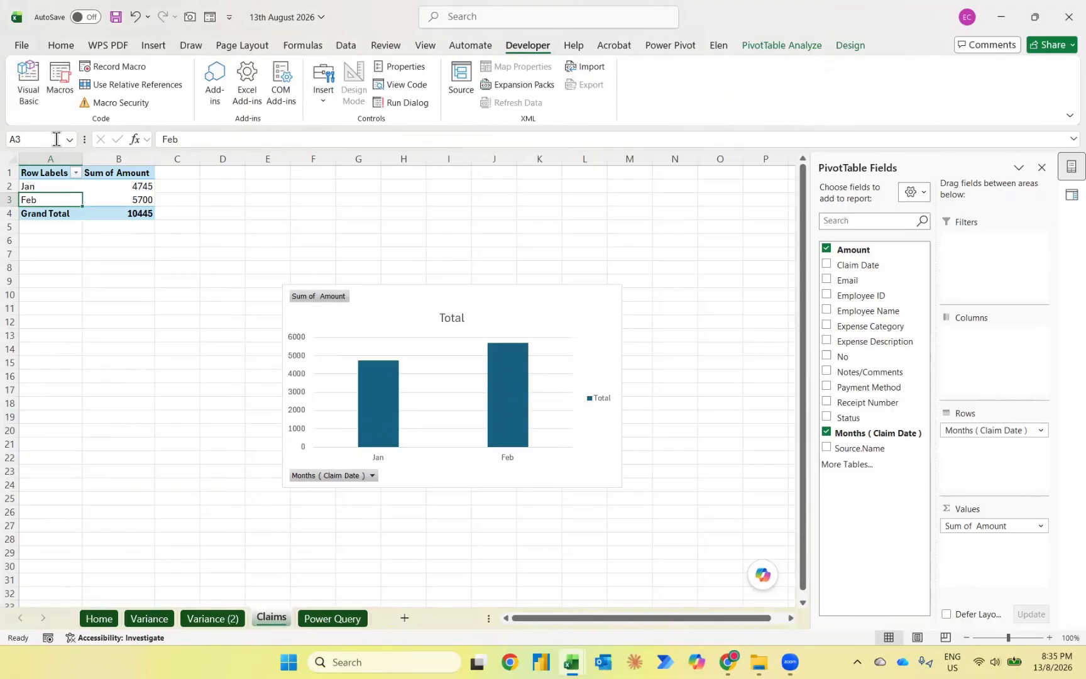
{"action": "left_click", "coordinate": [32, 88]}
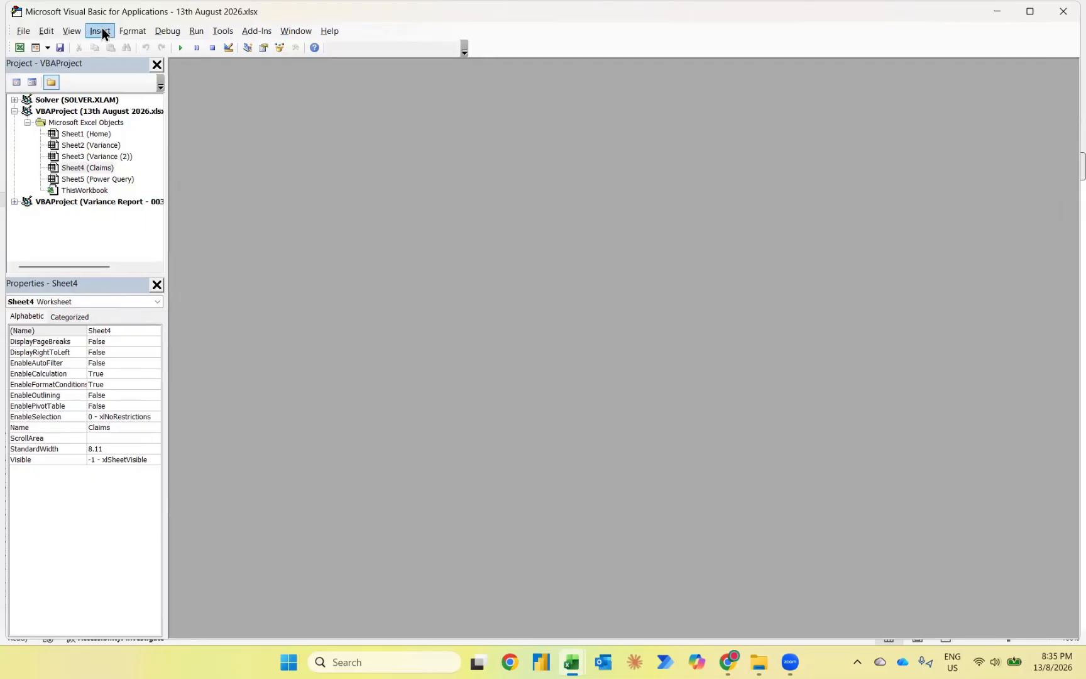
{"action": "left_click", "coordinate": [100, 31]}
{"action": "left_click", "coordinate": [126, 76]}
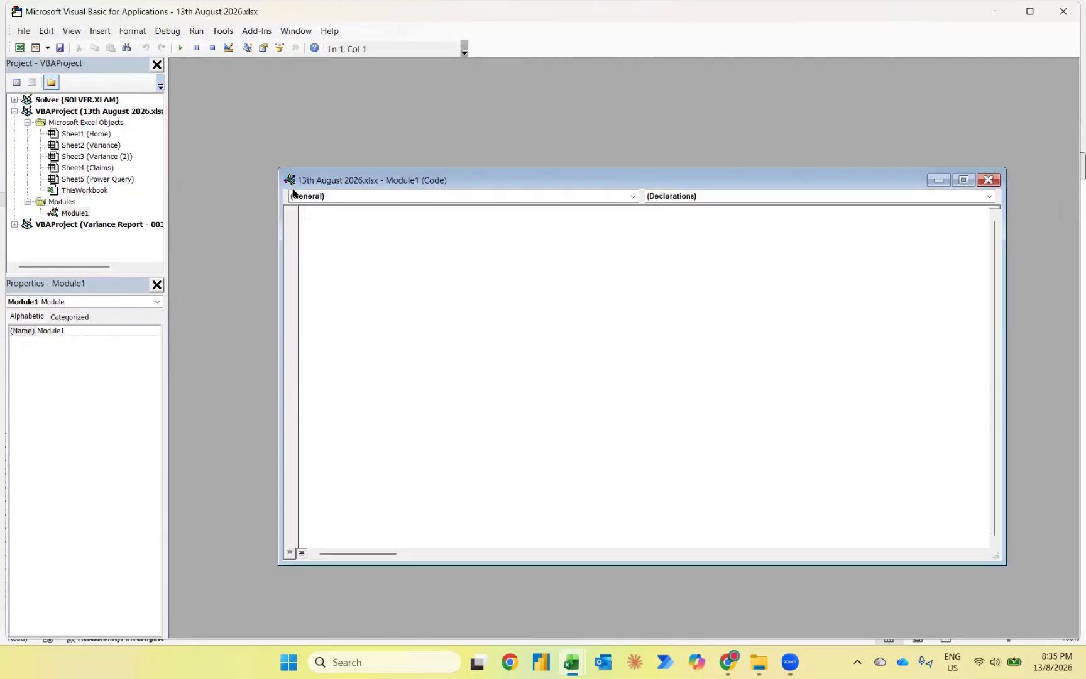
Step: Create an empty procedure named Update in the new module, with blank lines inside for its code
{"action": "left_click", "coordinate": [316, 217]}
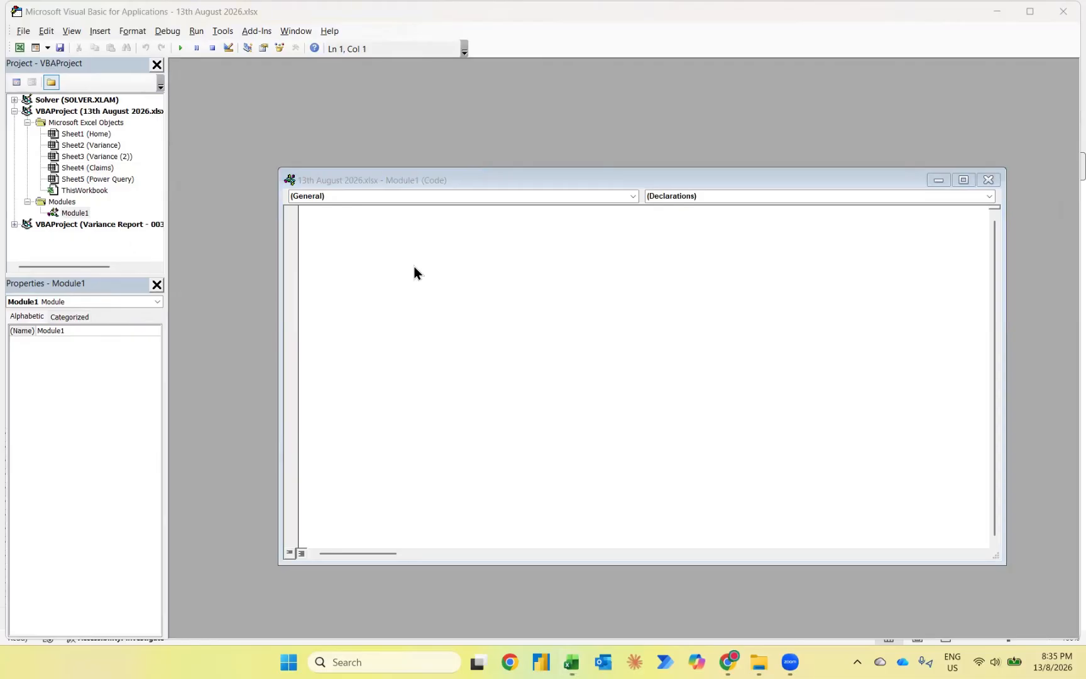
{"action": "left_click", "coordinate": [351, 234]}
{"action": "type", "text": "Su"}
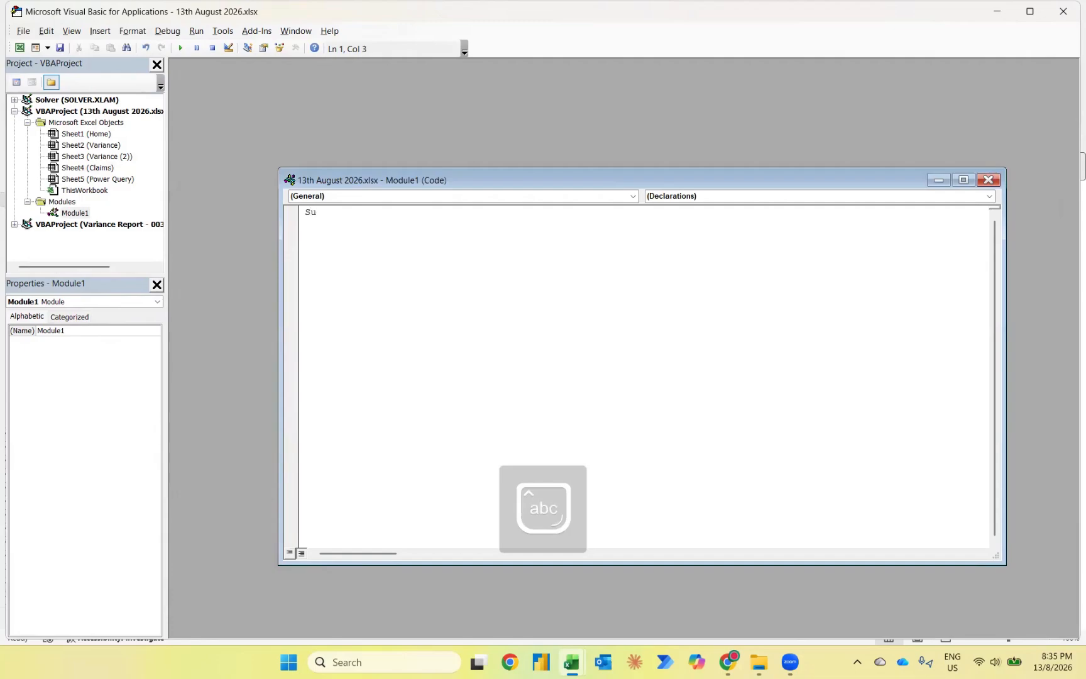
{"action": "type", "text": "b Update"}
{"action": "key", "text": "Return"}
{"action": "key", "text": "Return"}
{"action": "key", "text": "Return"}
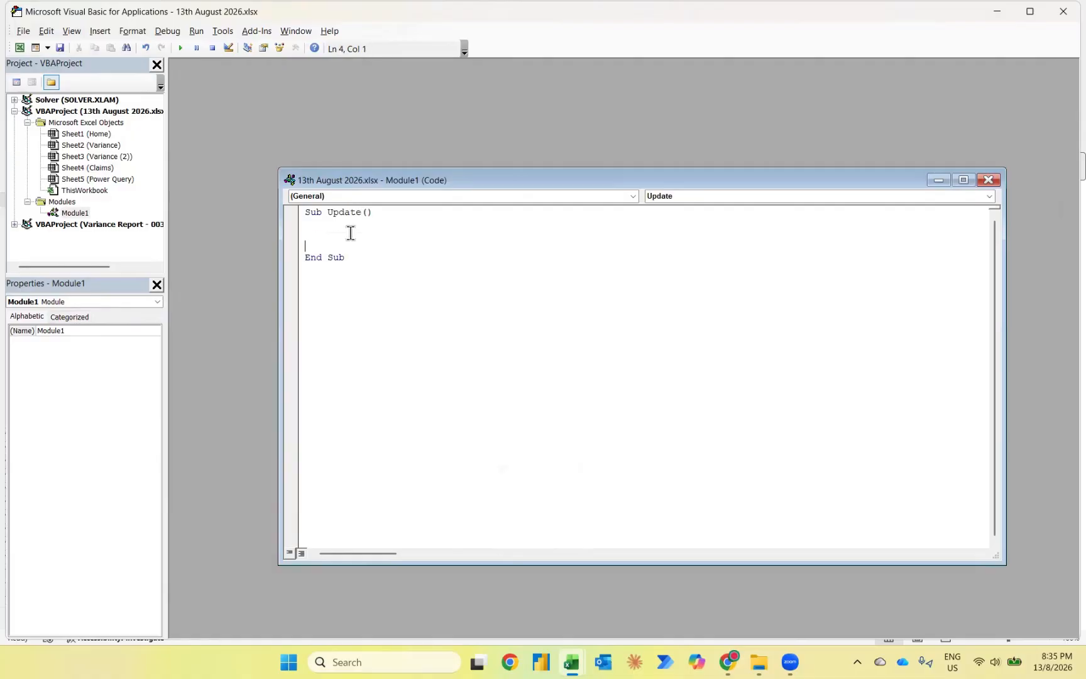
Step: Declare a variable in the Update procedure with the line Dim abc As PivotTable
{"action": "key", "text": "Caps_Lock"}
{"action": "type", "text": "D"}
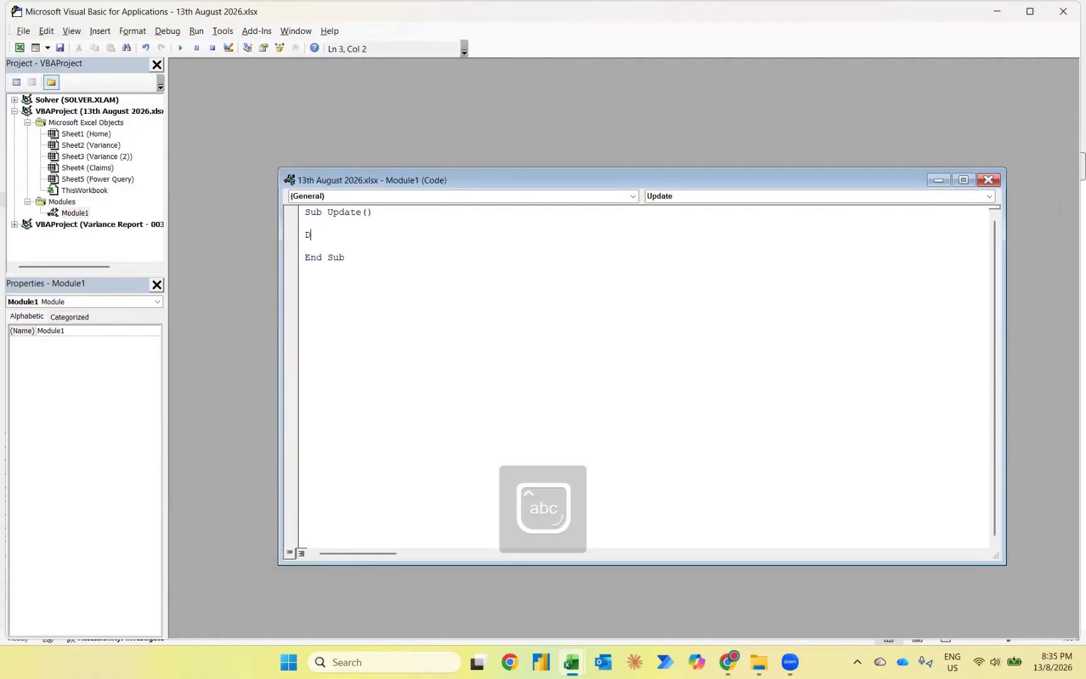
{"action": "type", "text": "im"}
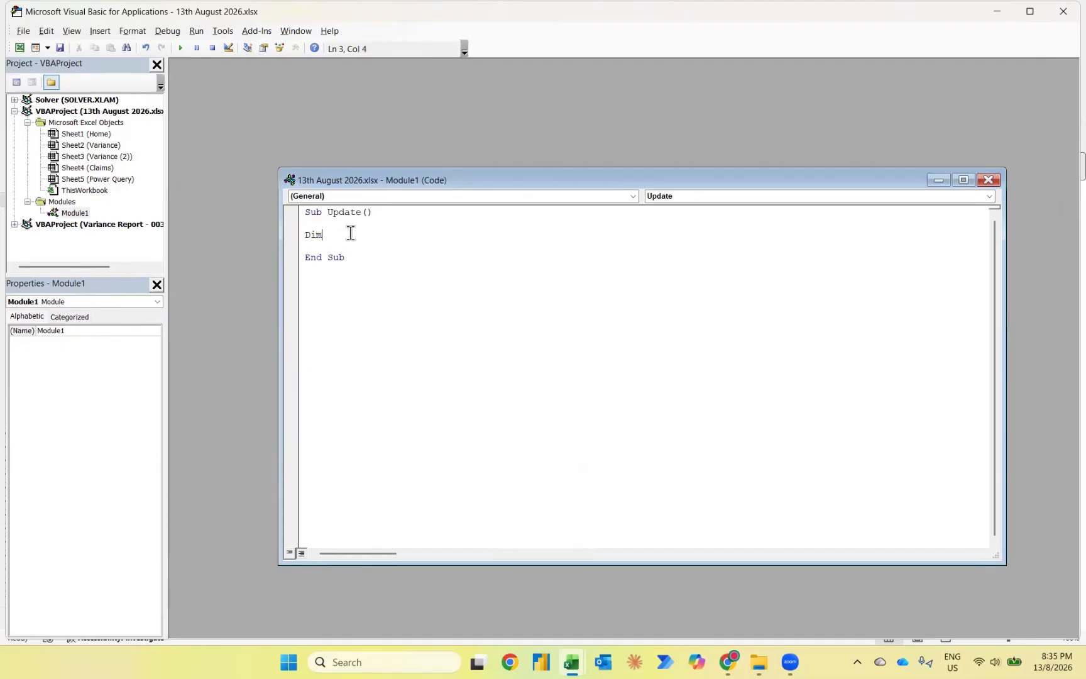
{"action": "type", "text": " abc"}
{"action": "type", "text": "as PI"}
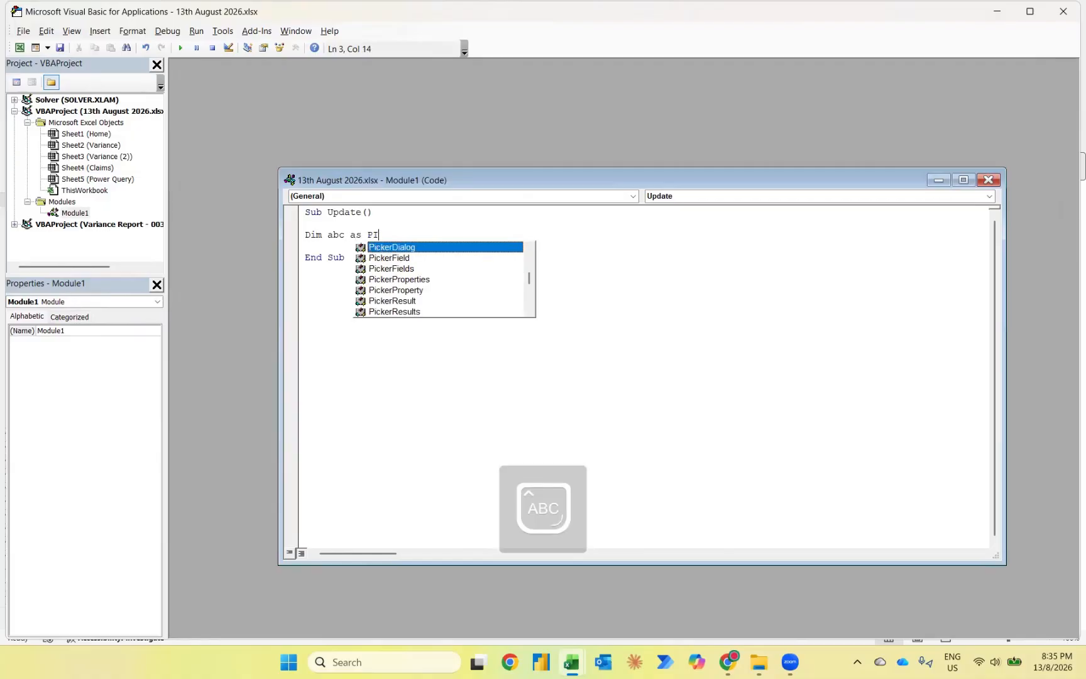
{"action": "type", "text": "VOTT"}
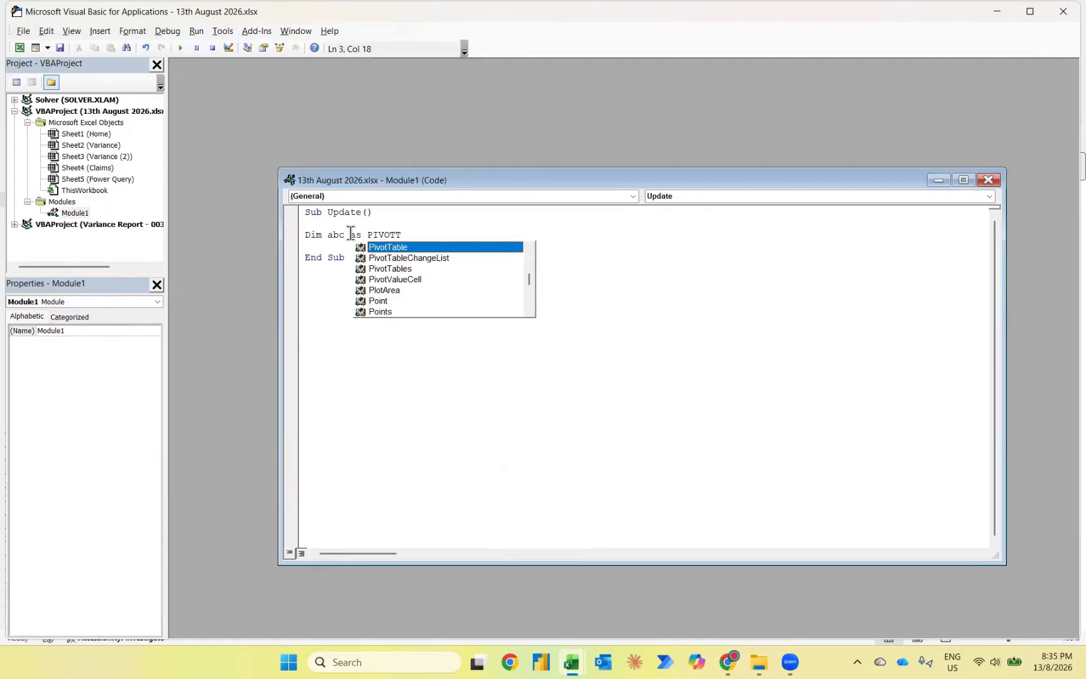
{"action": "key", "text": "Tab"}
{"action": "key", "text": "Return"}
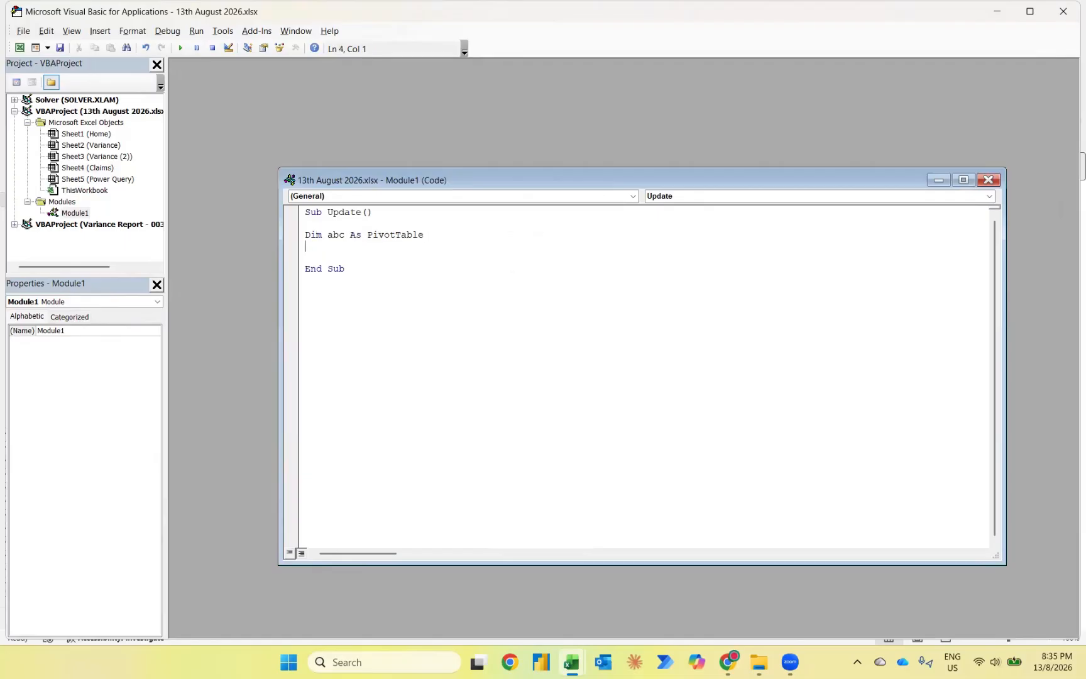
Step: Begin the assignment Set abc = Sheets("Claims").PivotTables( on the line below, checking the sheet's name in the workbook
{"action": "type", "text": "Set "}
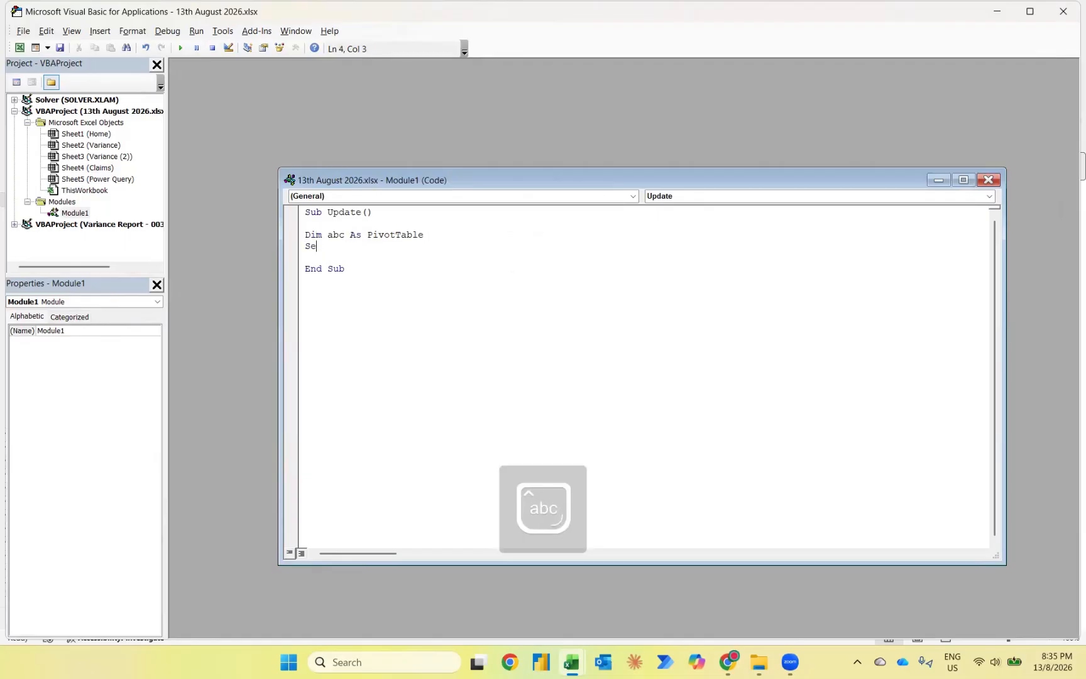
{"action": "type", "text": "abc = Sheets("}
{"action": "key", "text": "alt+Tab"}
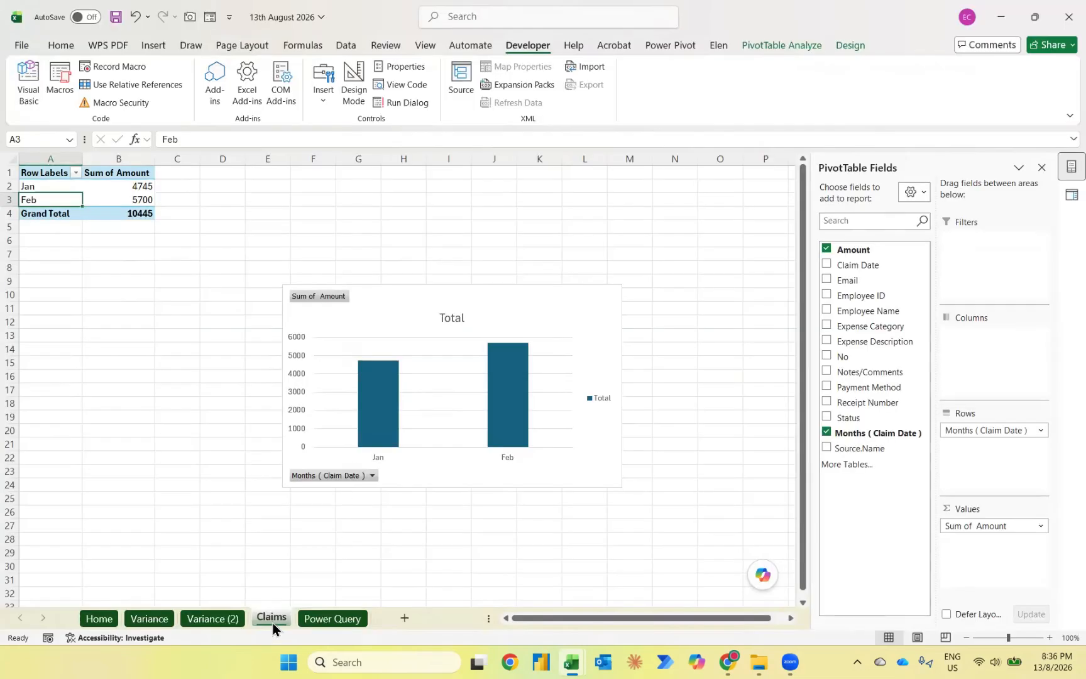
{"action": "key", "text": "alt+Tab"}
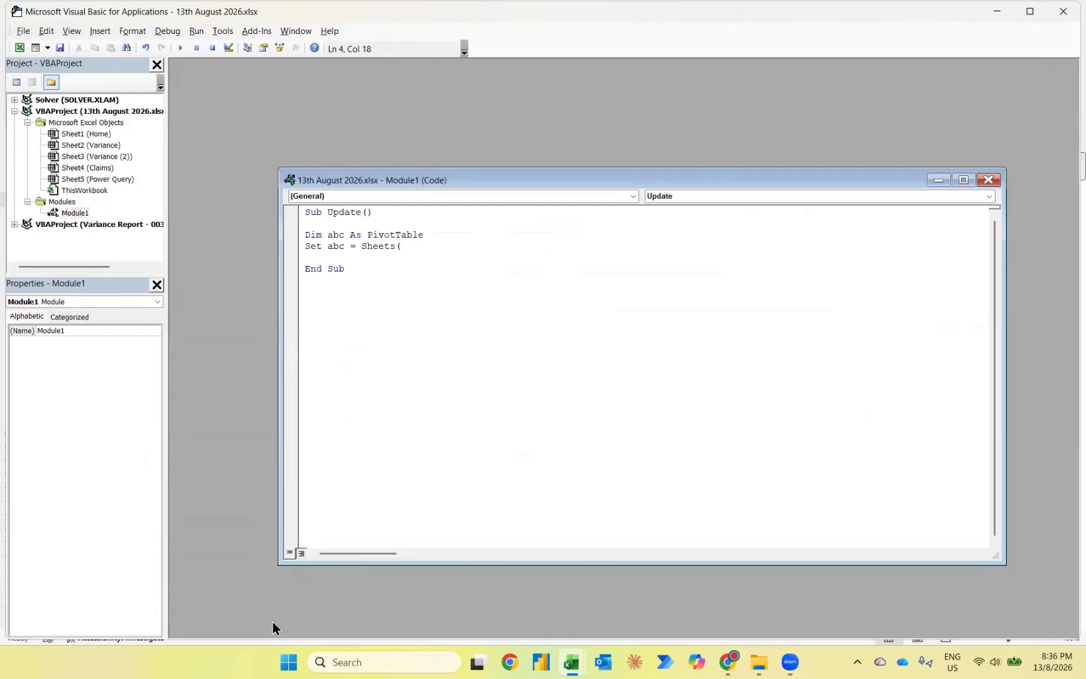
{"action": "type", "text": "\"C"}
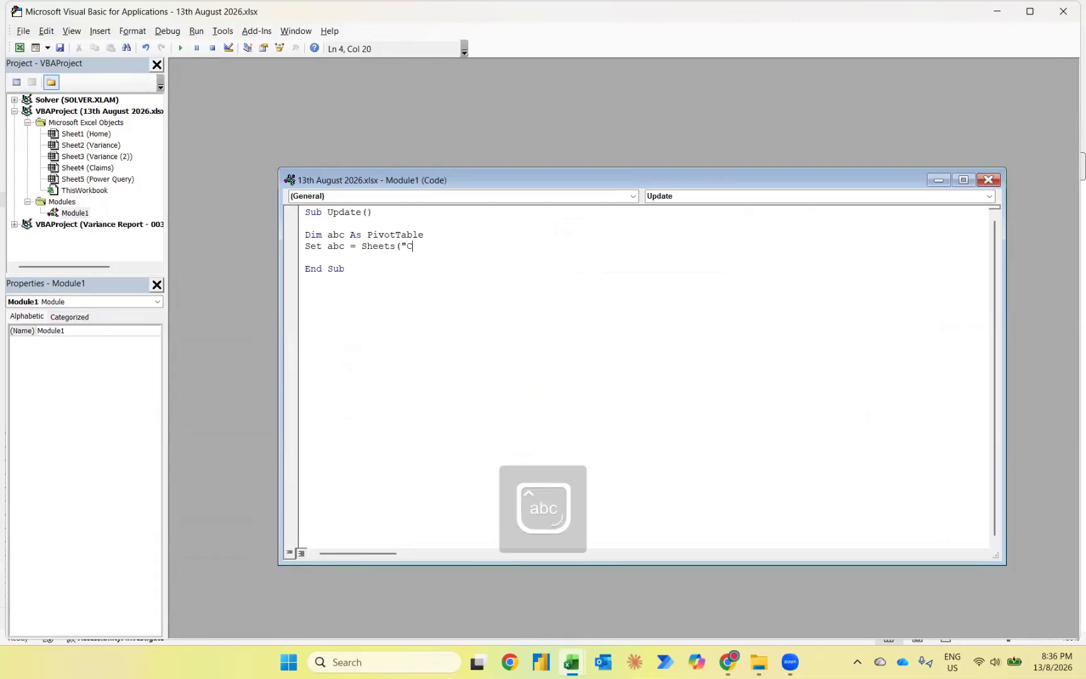
{"action": "type", "text": "laims\")."}
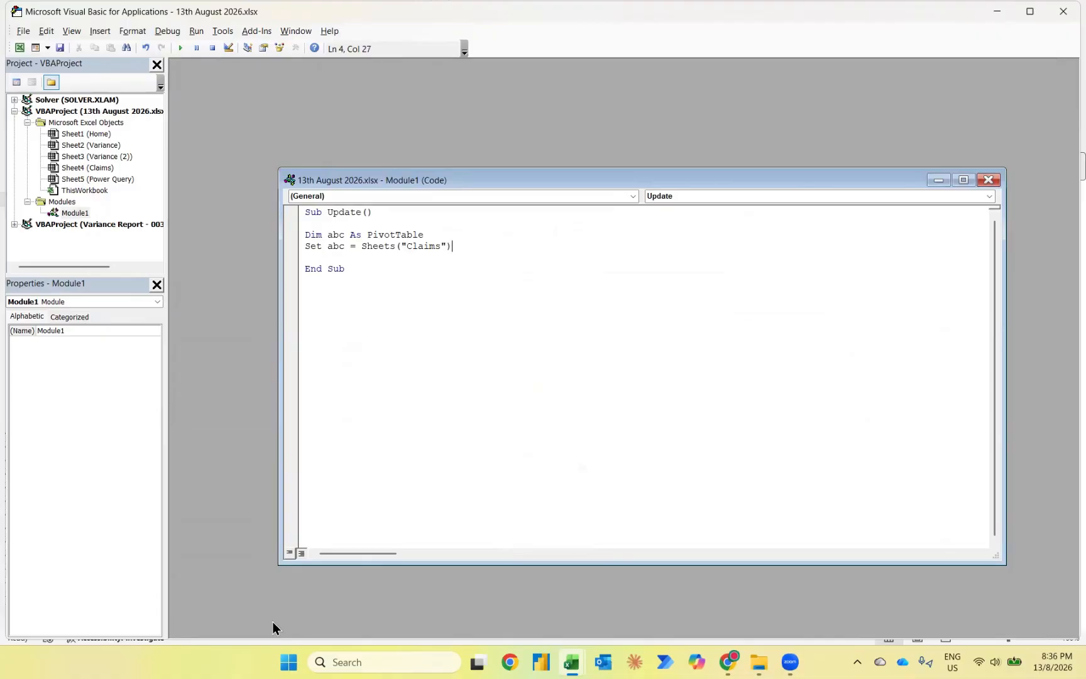
{"action": "type", "text": "Pi"}
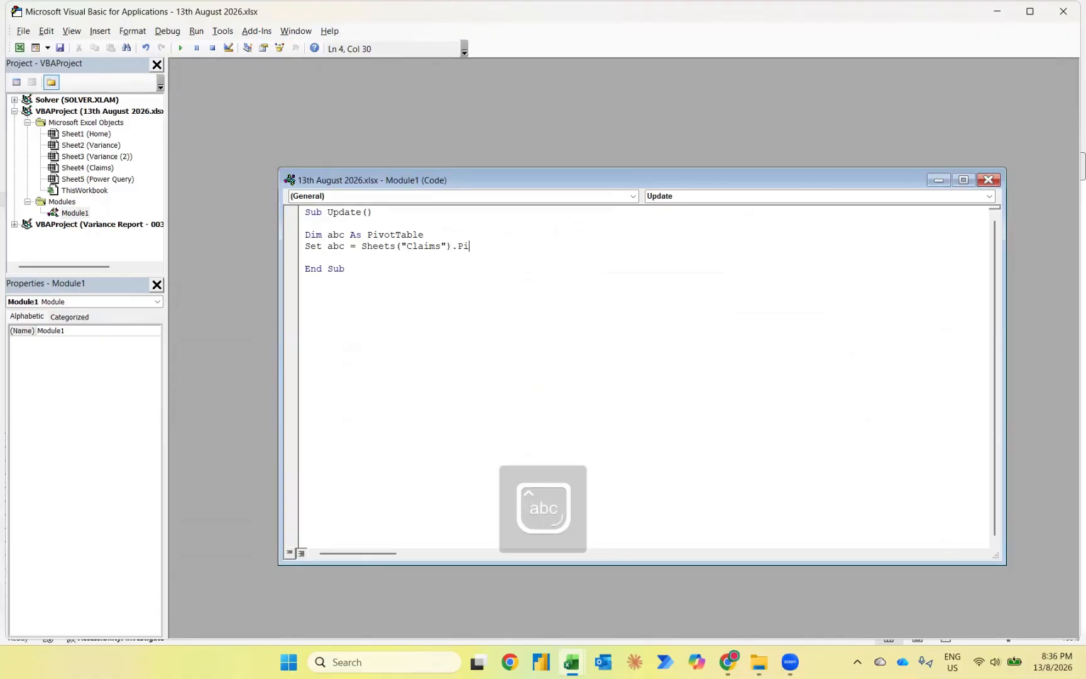
{"action": "type", "text": "vottables("}
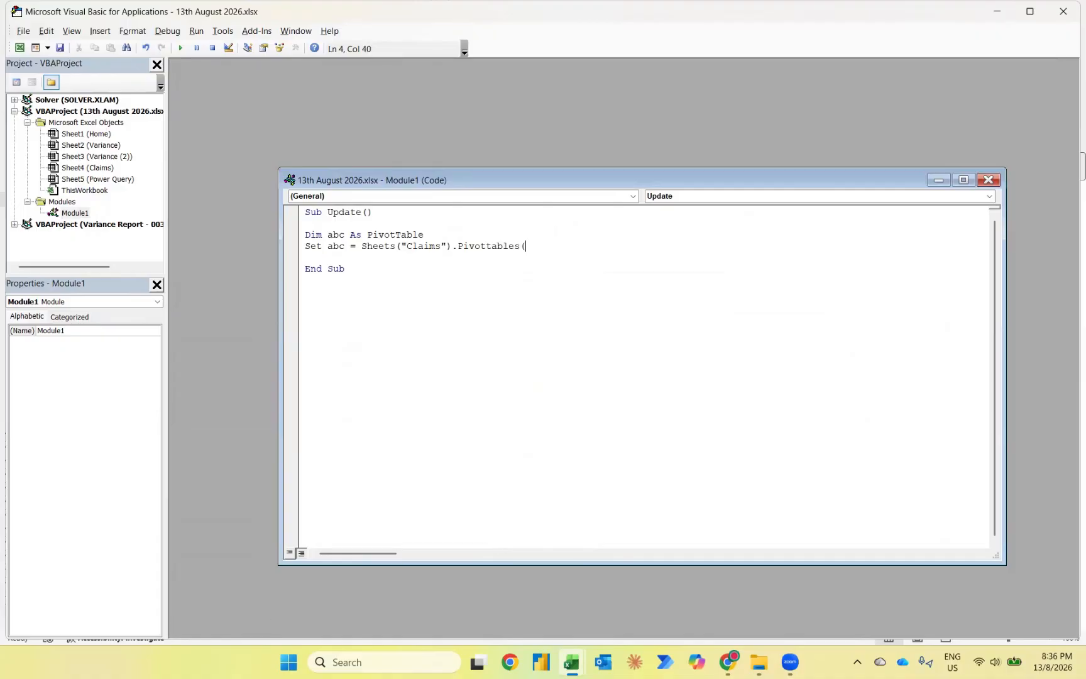
Step: Copy the pivot table's name from the Claims sheet and complete the assignment's ending as PivotTables("PivotTable2")
{"action": "type", "text": ":"}
{"action": "key", "text": "BackSpace"}
{"action": "type", "text": ":"}
{"action": "key", "text": "BackSpace"}
{"action": "type", "text": "\""}
{"action": "key", "text": "alt+Tab"}
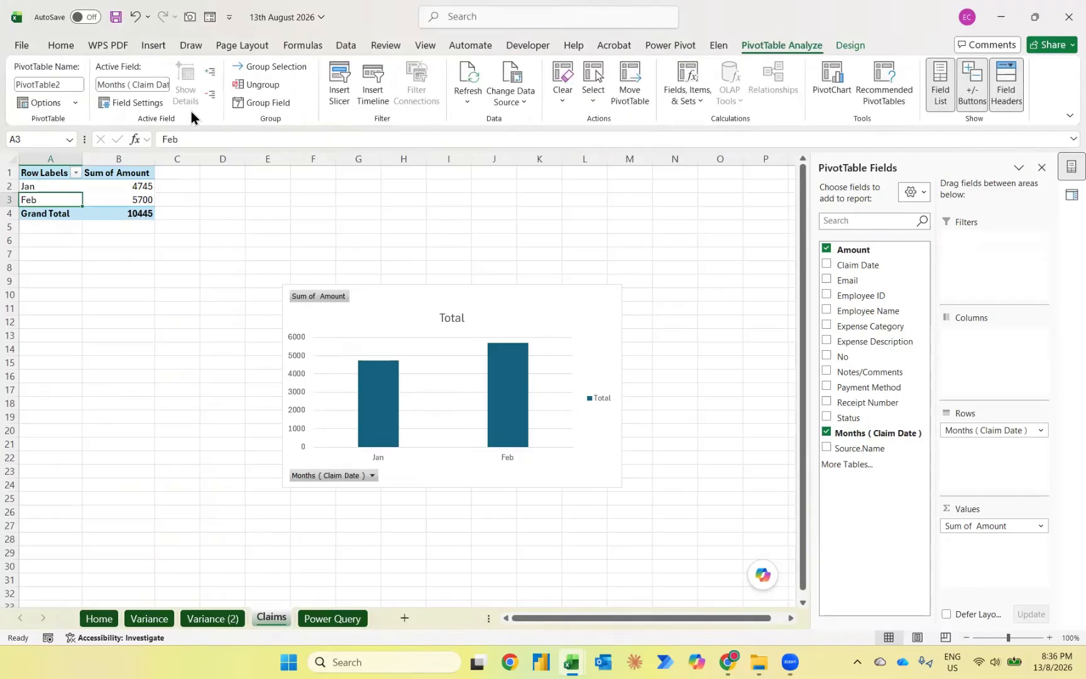
{"action": "left_click", "coordinate": [69, 85]}
{"action": "key", "text": "ctrl+c"}
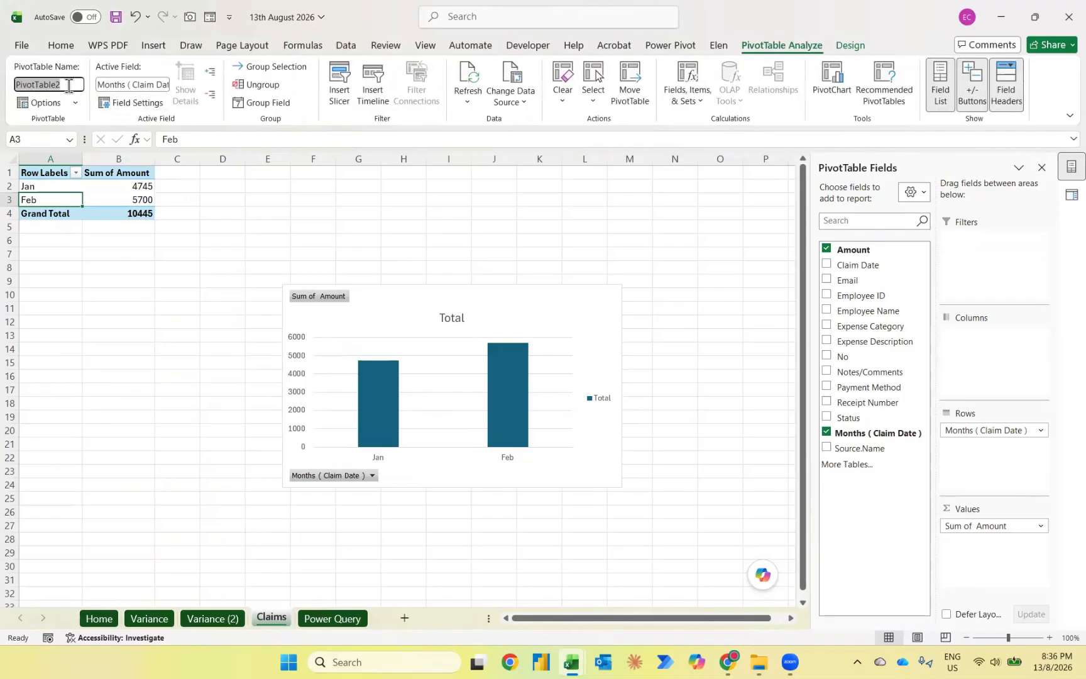
{"action": "key", "text": "alt+Tab"}
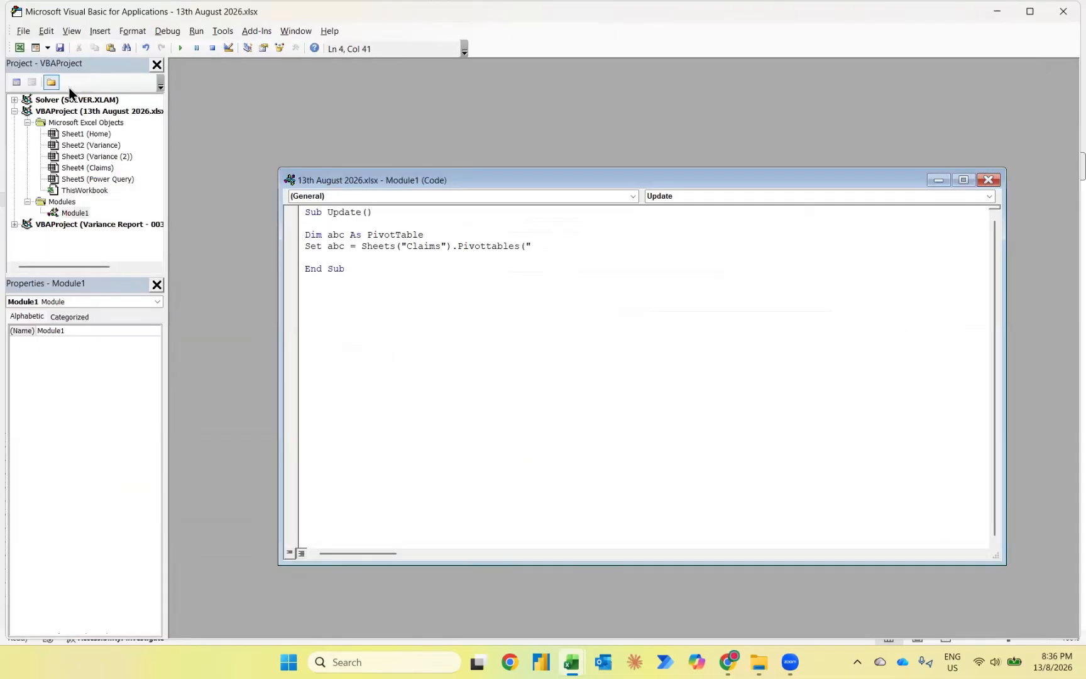
{"action": "key", "text": "ctrl+v"}
{"action": "type", "text": "\")"}
{"action": "key", "text": "Return"}
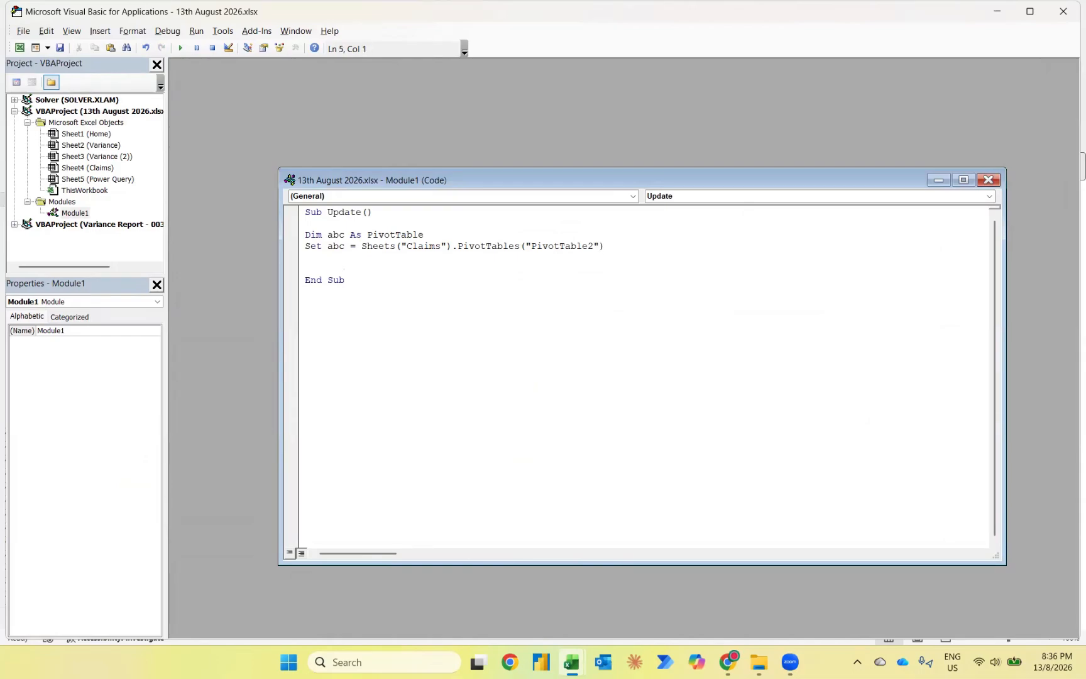
Step: Add the line abc.RefreshTable below the Set statement and run the Update macro
{"action": "type", "text": "abc.ref"}
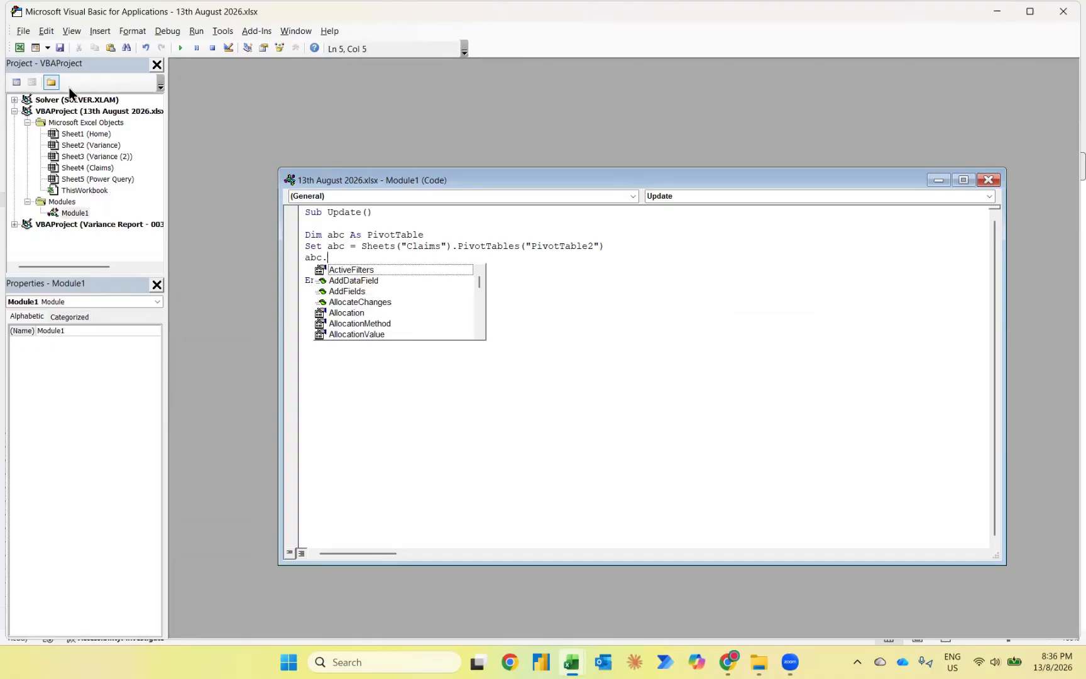
{"action": "key", "text": "Down"}
{"action": "key", "text": "Down"}
{"action": "key", "text": "Down"}
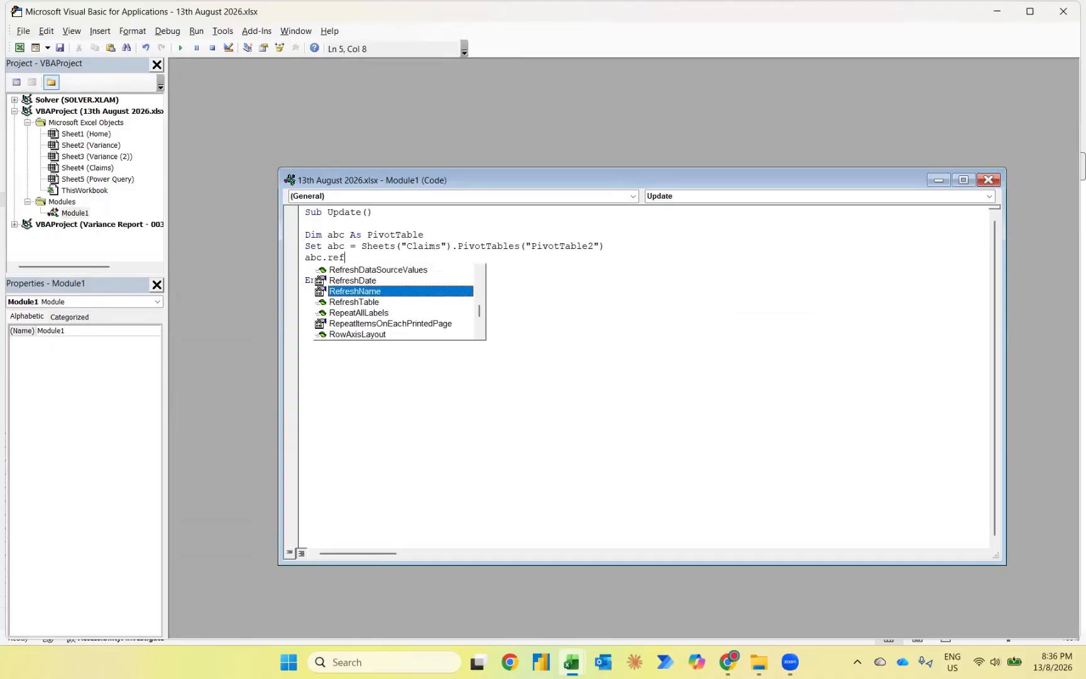
{"action": "key", "text": "Return"}
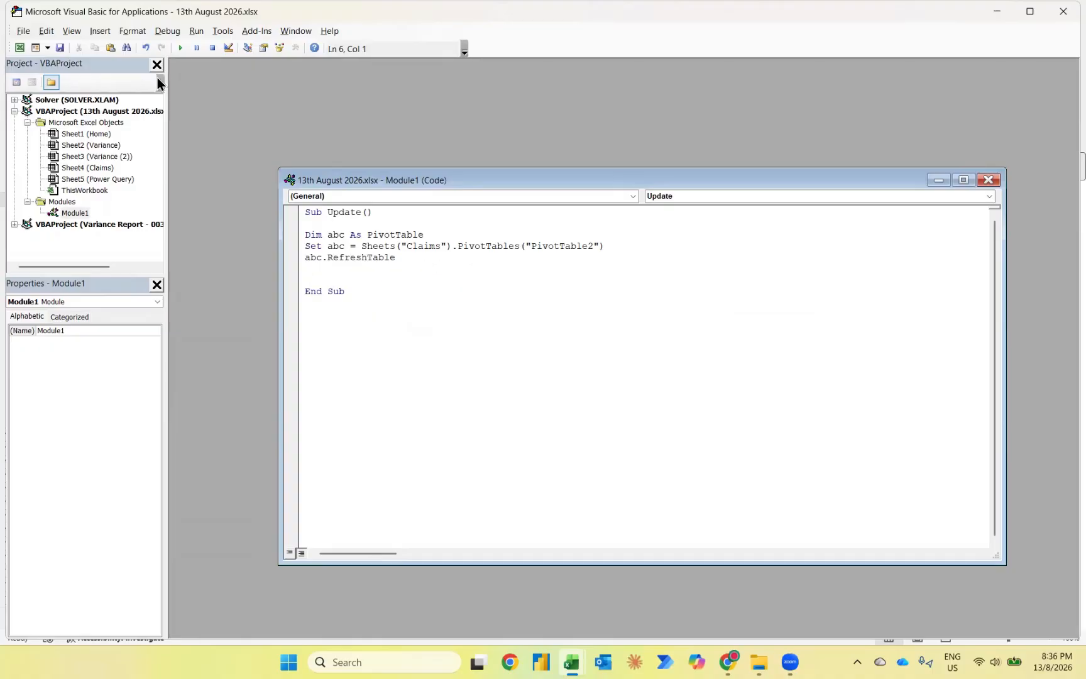
{"action": "left_click", "coordinate": [181, 54]}
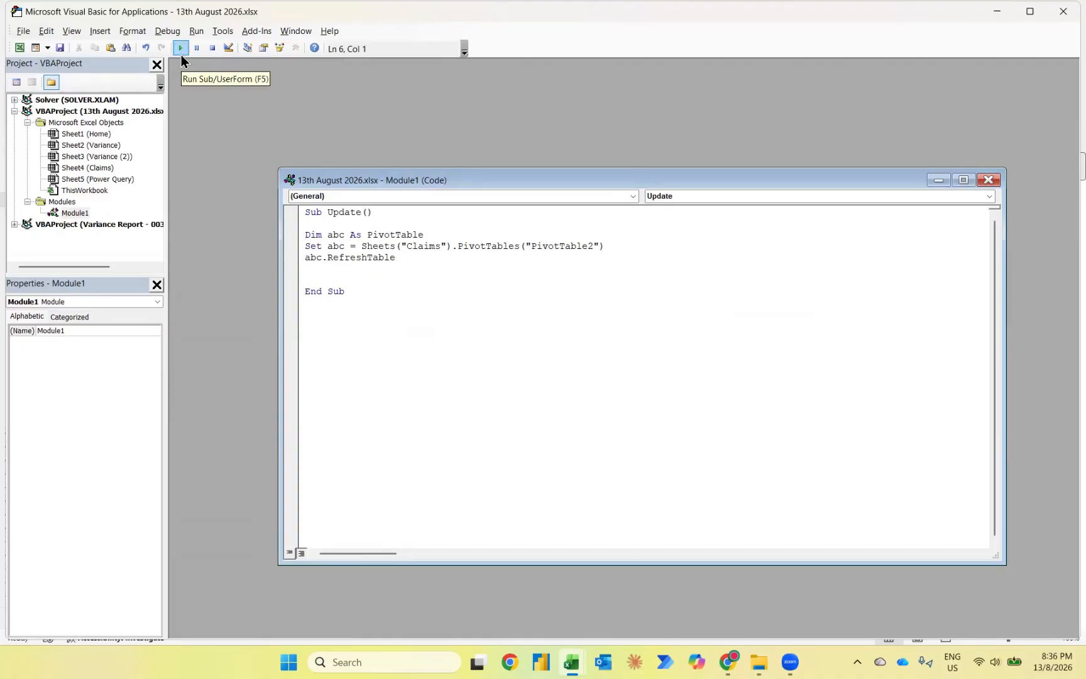
Step: Insert the comment 'the name of the coding on a new line directly below Sub Update()
{"action": "left_click", "coordinate": [425, 234]}
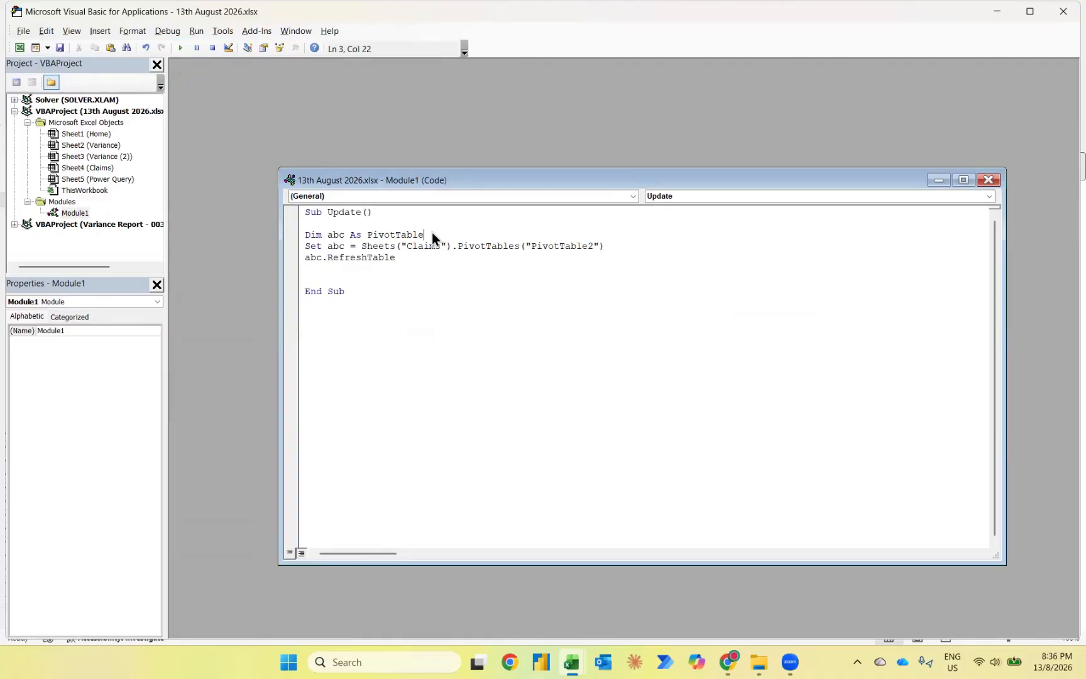
{"action": "left_click", "coordinate": [381, 212]}
{"action": "key", "text": "Return"}
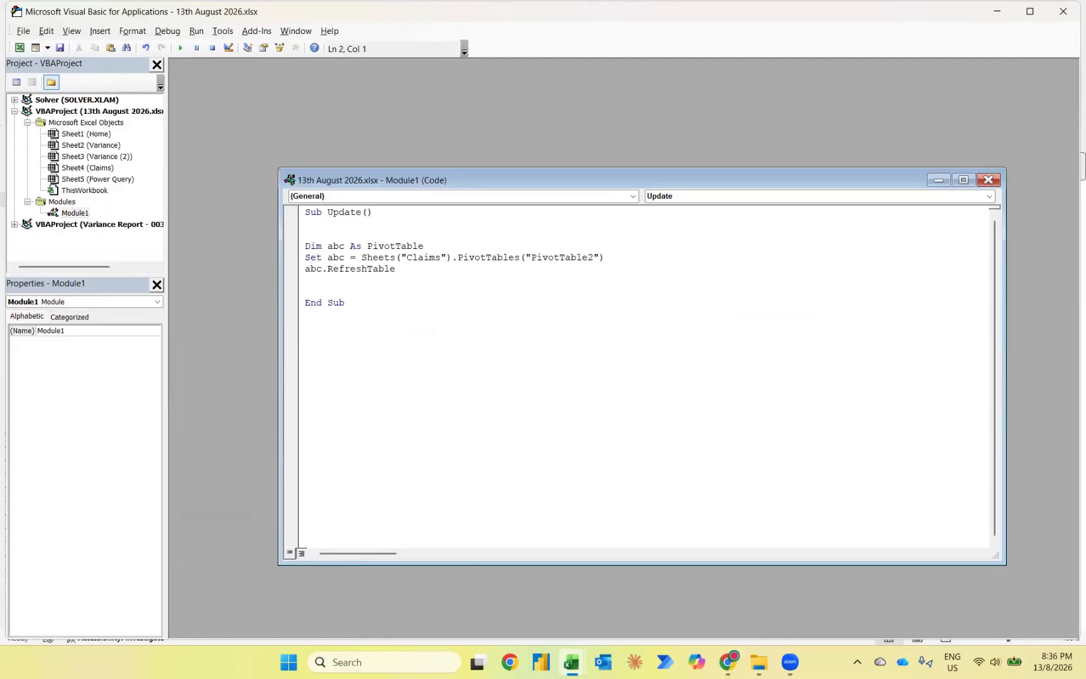
{"action": "type", "text": "'the name of the coding"}
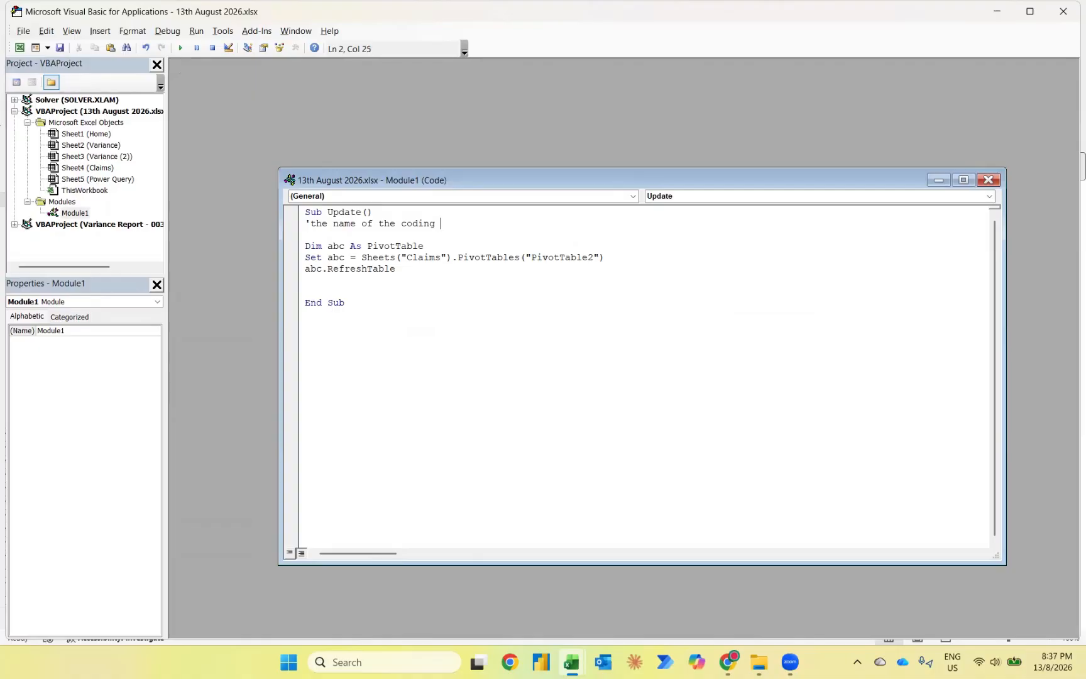
{"action": "key", "text": "Return"}
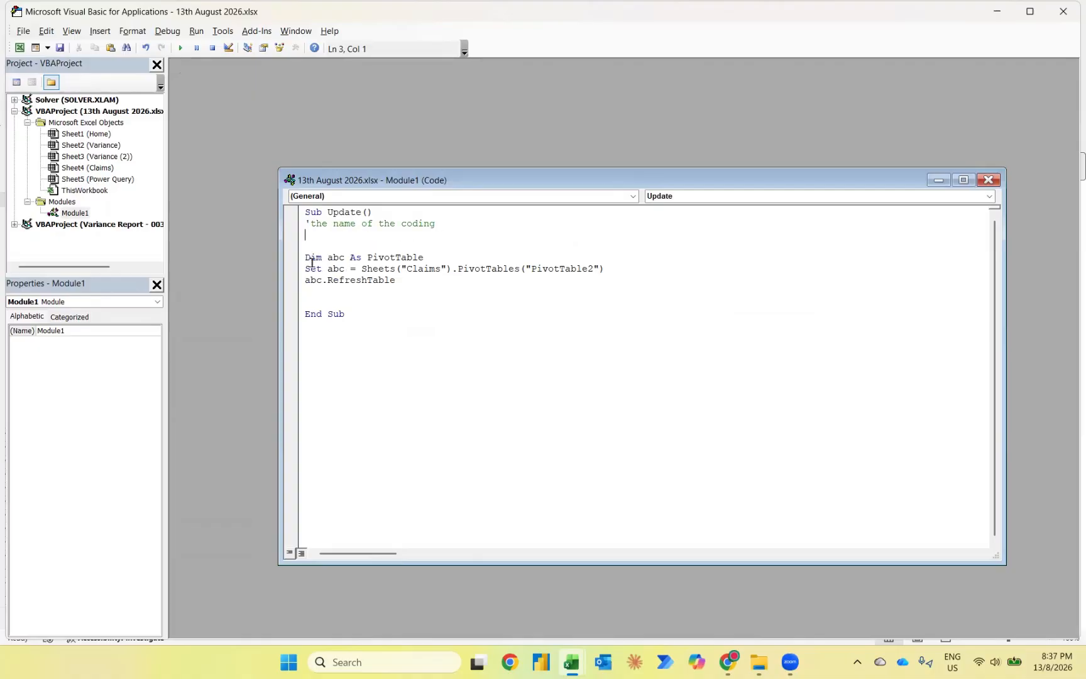
Step: Insert the comment 'declaring abc = pivotable on a new line below the Dim statement
{"action": "left_click", "coordinate": [437, 258]}
{"action": "key", "text": "Return"}
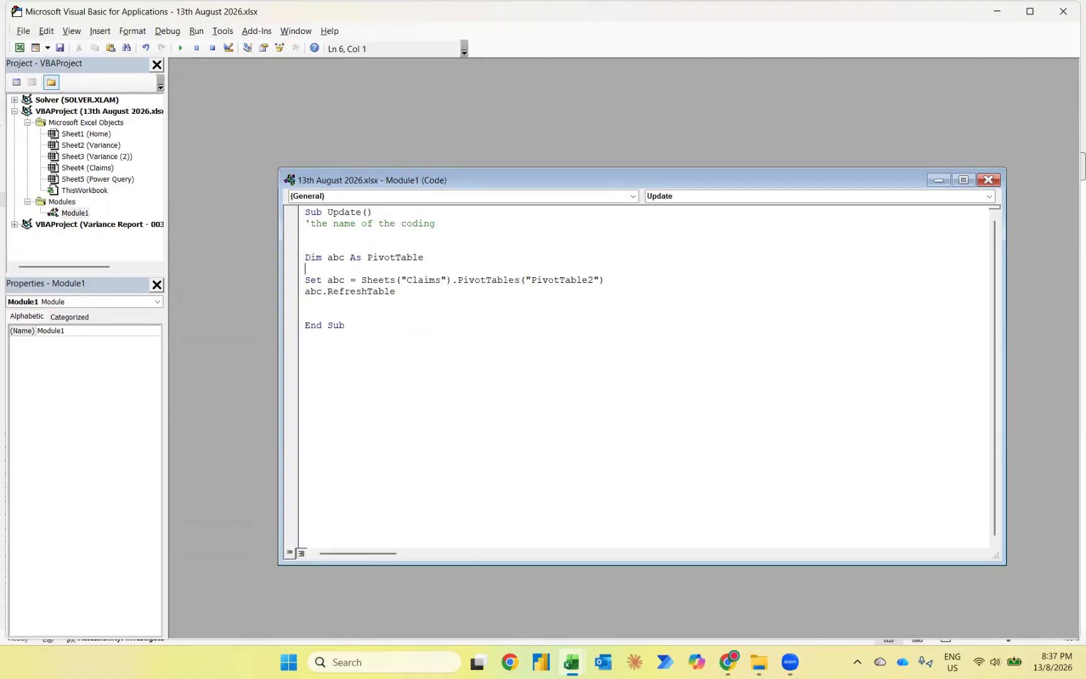
{"action": "type", "text": "'declaring abc = pivotable"}
{"action": "key", "text": "Return"}
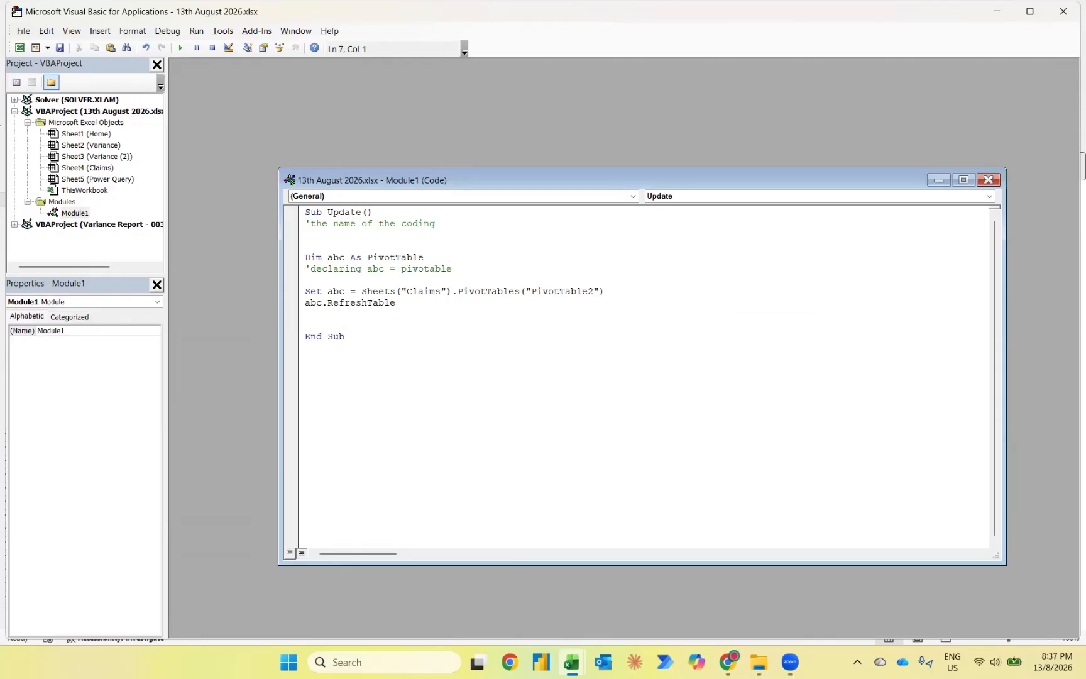
Step: Insert the comment 'abc = pivotable2 kat claims below the Set statement, followed by a blank line
{"action": "left_click", "coordinate": [624, 288]}
{"action": "key", "text": "Return"}
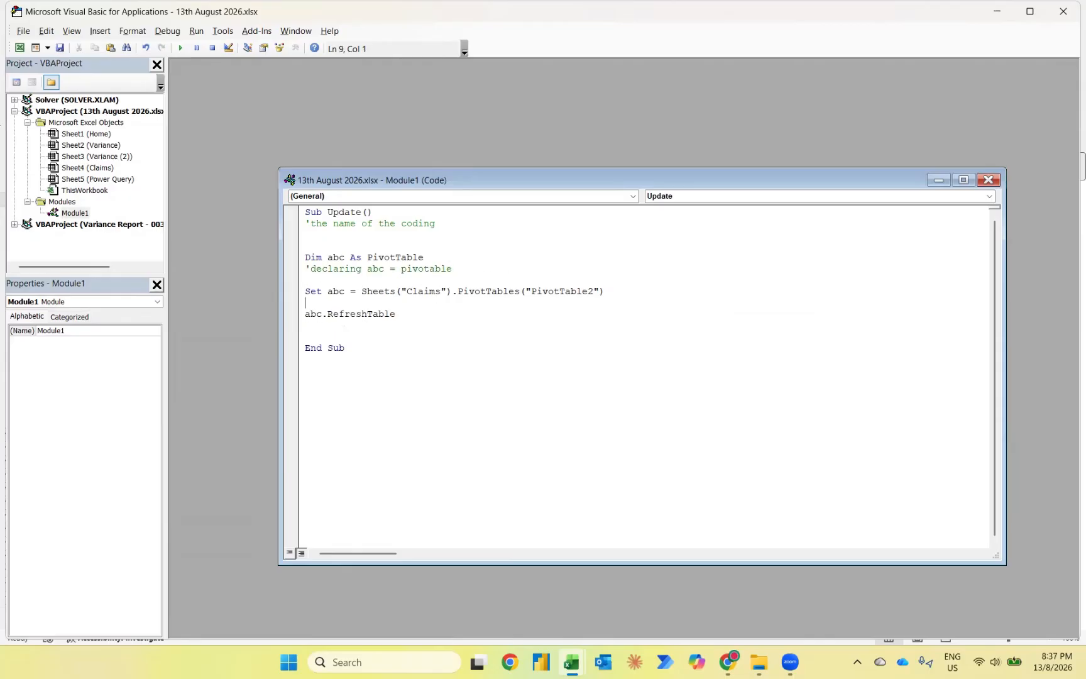
{"action": "type", "text": "'abc = pivotable2 kat claims"}
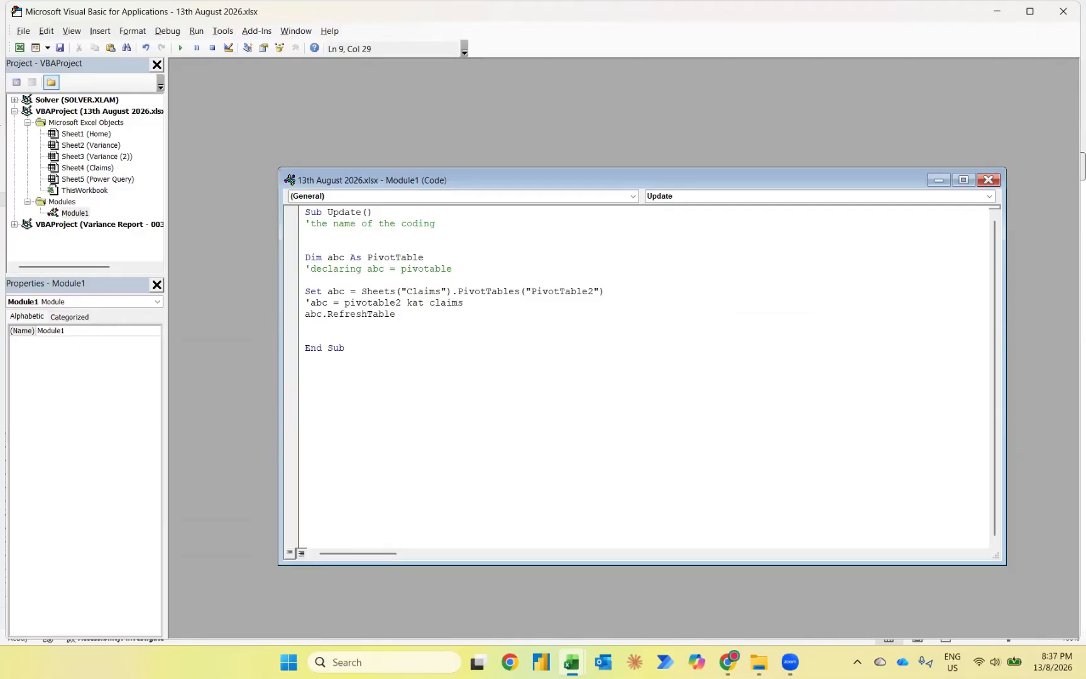
{"action": "key", "text": "Return"}
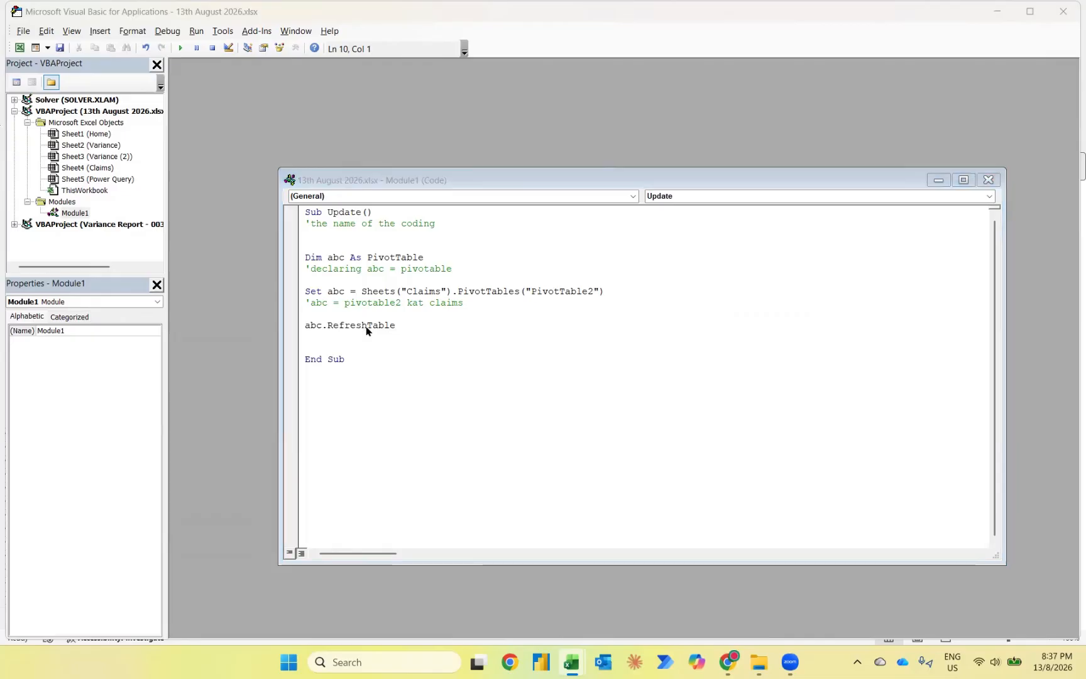
Step: Switch to the Excel workbook and draw a rectangle about 1.9" by 0.98" above the chart on the Claims sheet, labelled Update
{"action": "key", "text": "alt+Tab"}
{"action": "left_click", "coordinate": [284, 183]}
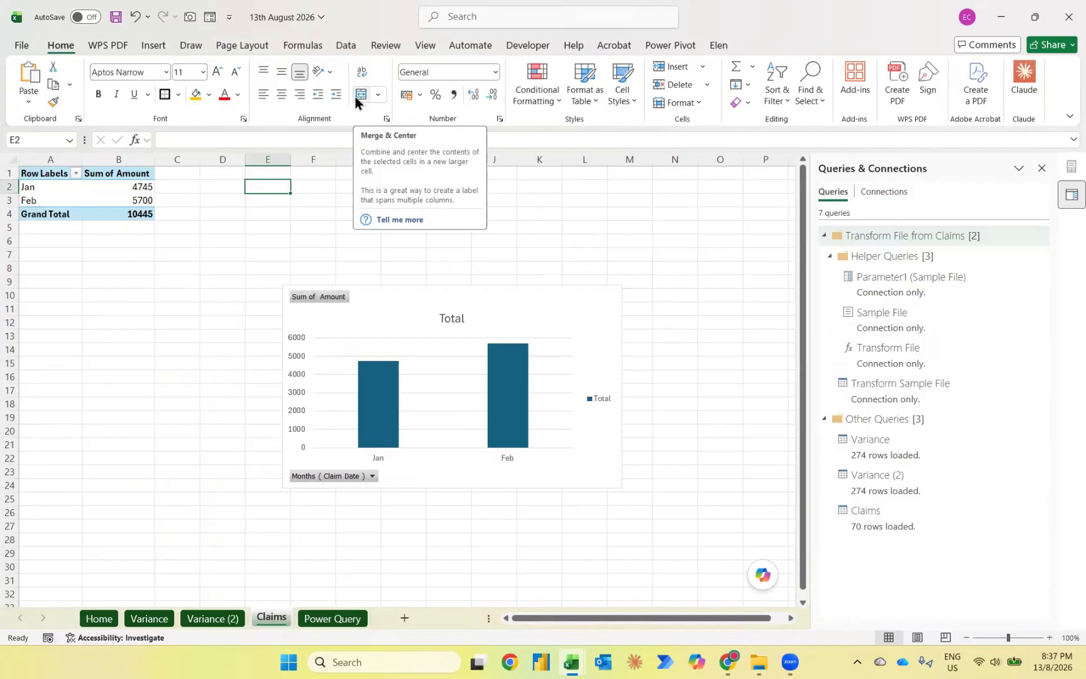
{"action": "left_click", "coordinate": [139, 49]}
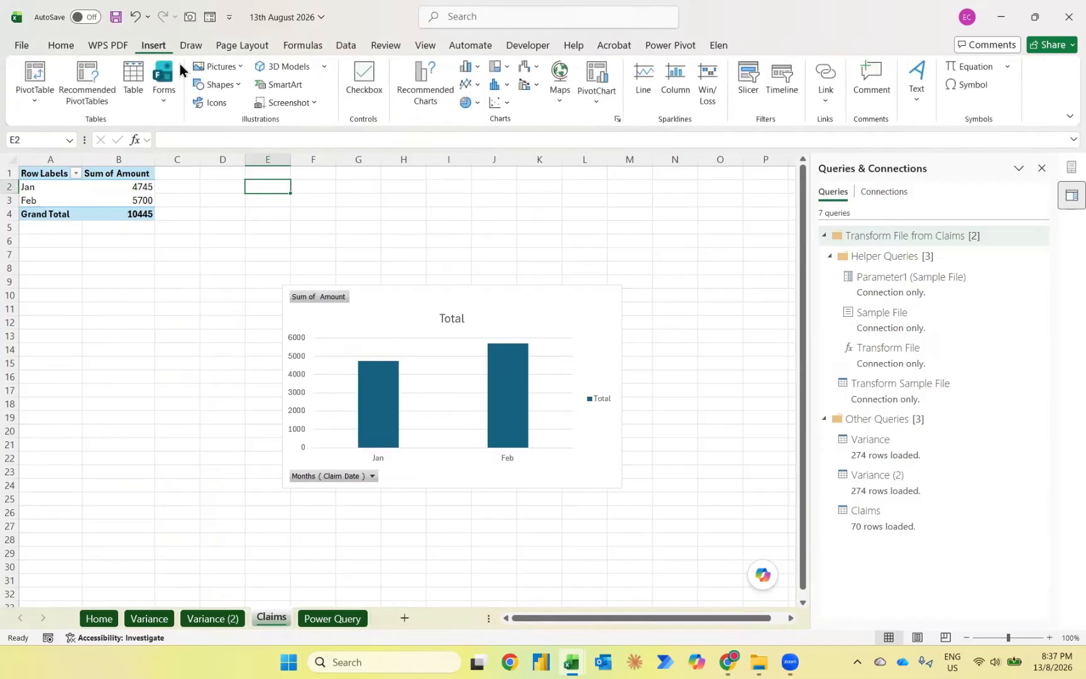
{"action": "left_click", "coordinate": [213, 82]}
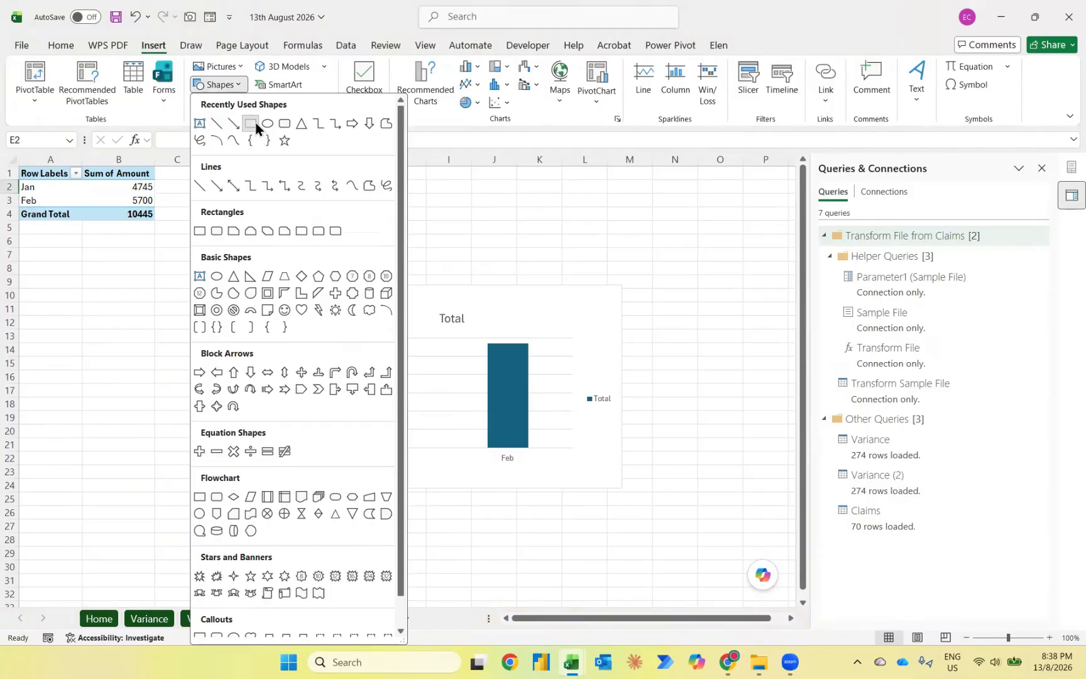
{"action": "left_click", "coordinate": [251, 124]}
{"action": "left_click_drag", "start_coordinate": [281, 174], "coordinate": [410, 240]}
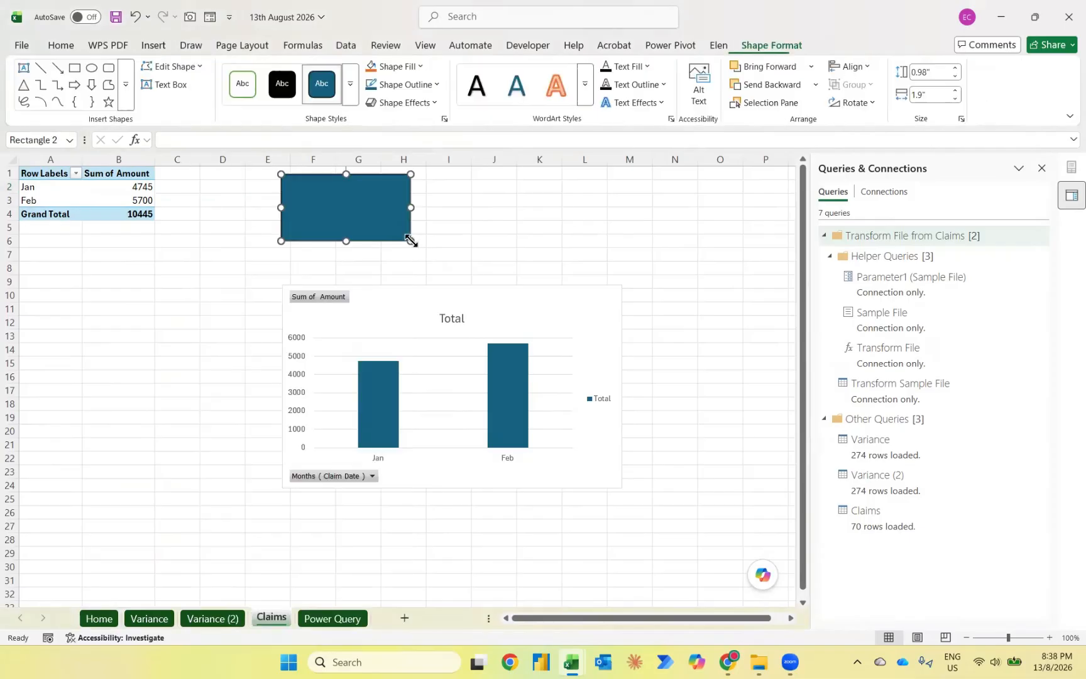
{"action": "key", "text": "Caps_Lock"}
{"action": "type", "text": "Update"}
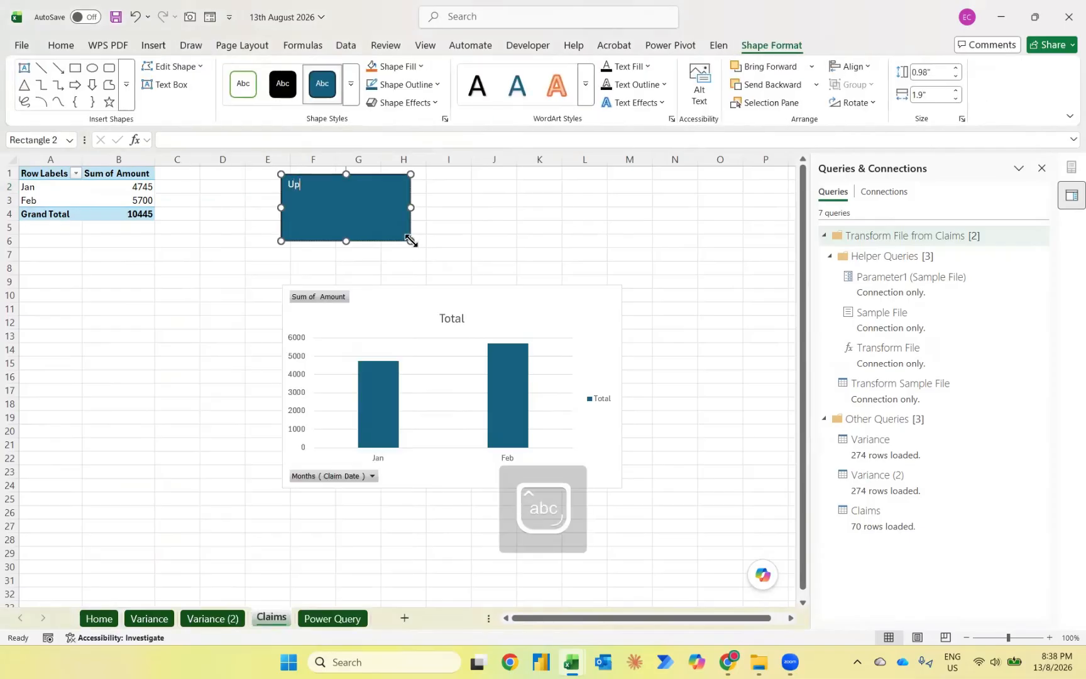
{"action": "left_click", "coordinate": [440, 227]}
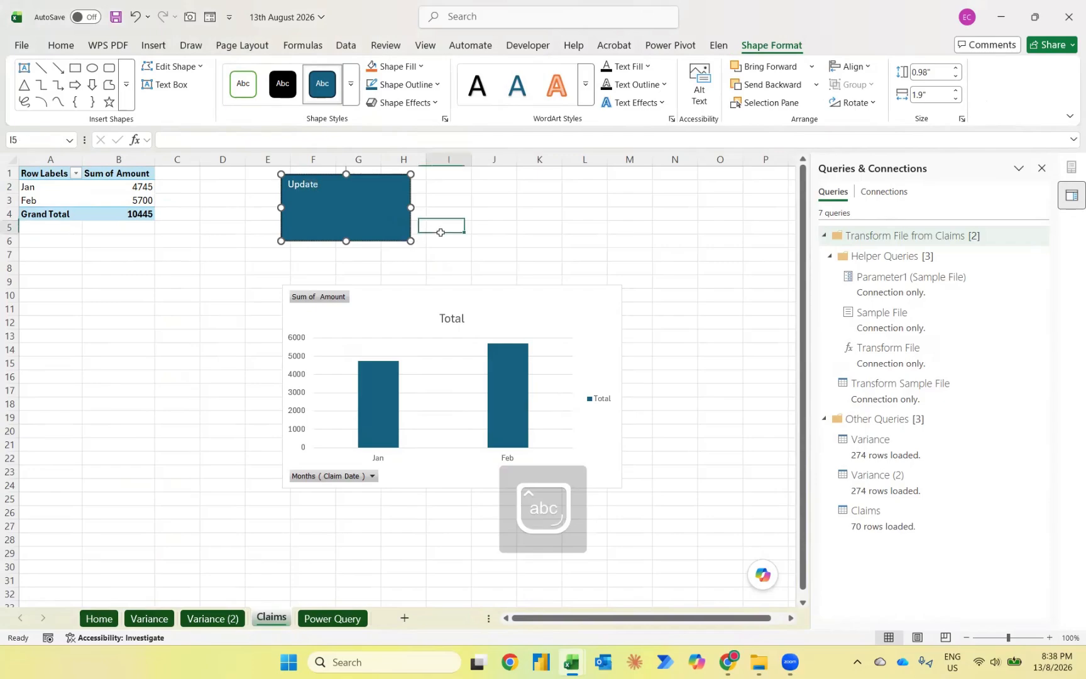
Step: Assign the Update macro to the rectangle above the chart and deselect the shape
{"action": "right_click", "coordinate": [389, 234]}
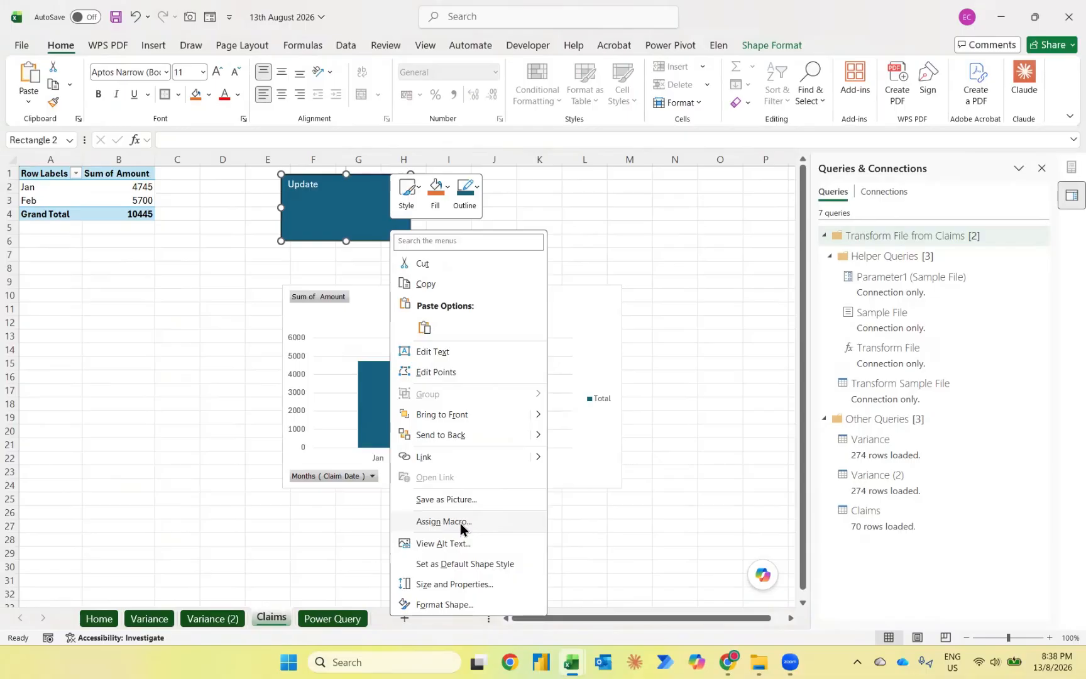
{"action": "left_click", "coordinate": [447, 523]}
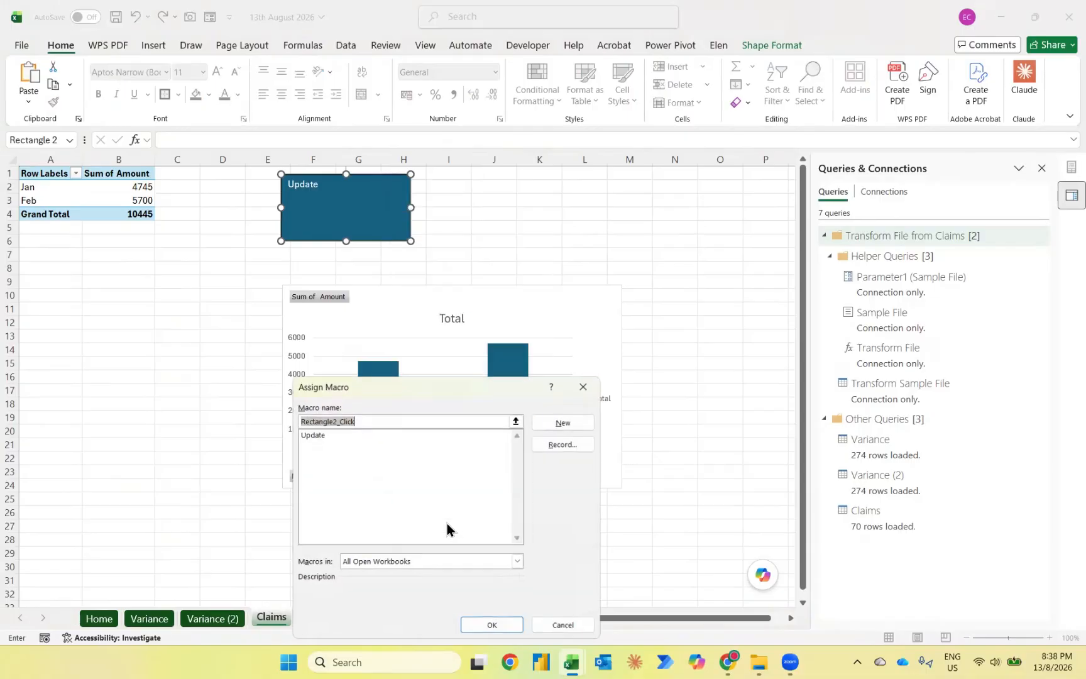
{"action": "left_click", "coordinate": [322, 436]}
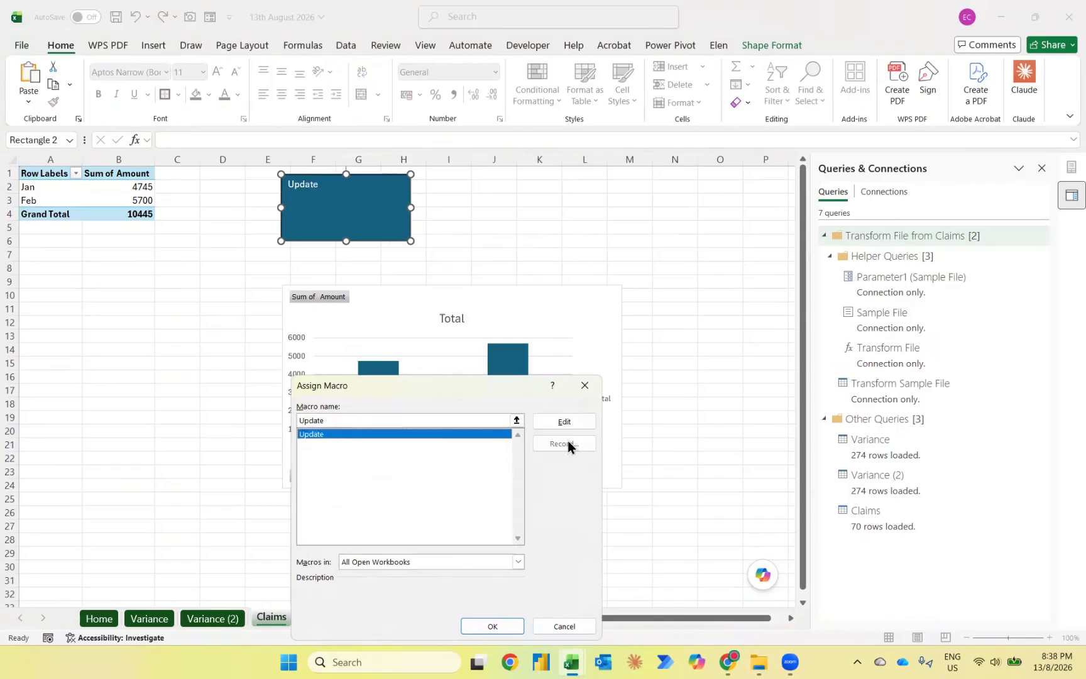
{"action": "left_click", "coordinate": [492, 626]}
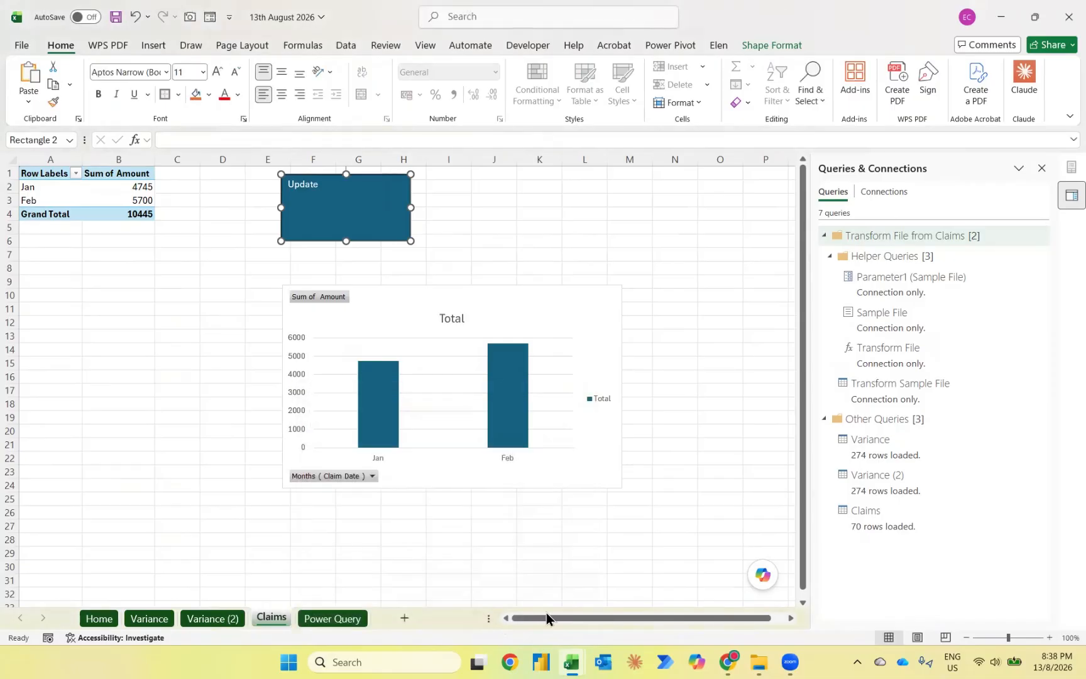
{"action": "left_click", "coordinate": [551, 578]}
Step: In File Explorer, move the files 003 - March 2023 and 004 - April 2023 from the Case Study 2 folder into the Claims folder
{"action": "left_click", "coordinate": [757, 662]}
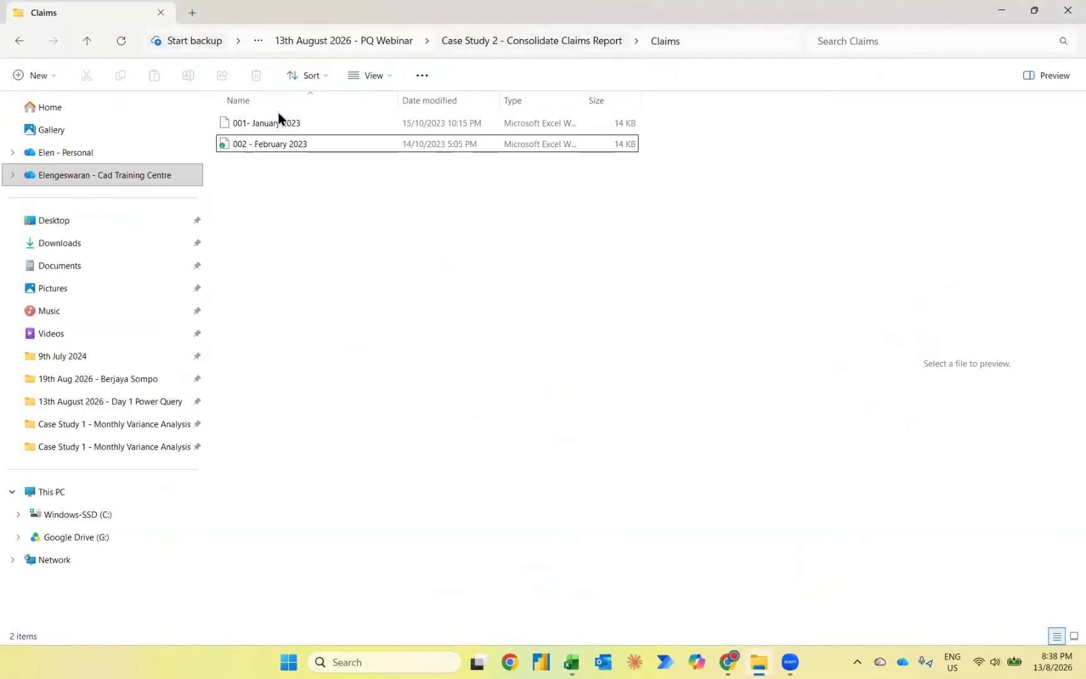
{"action": "key", "text": "alt+Up"}
{"action": "left_click", "coordinate": [322, 143]}
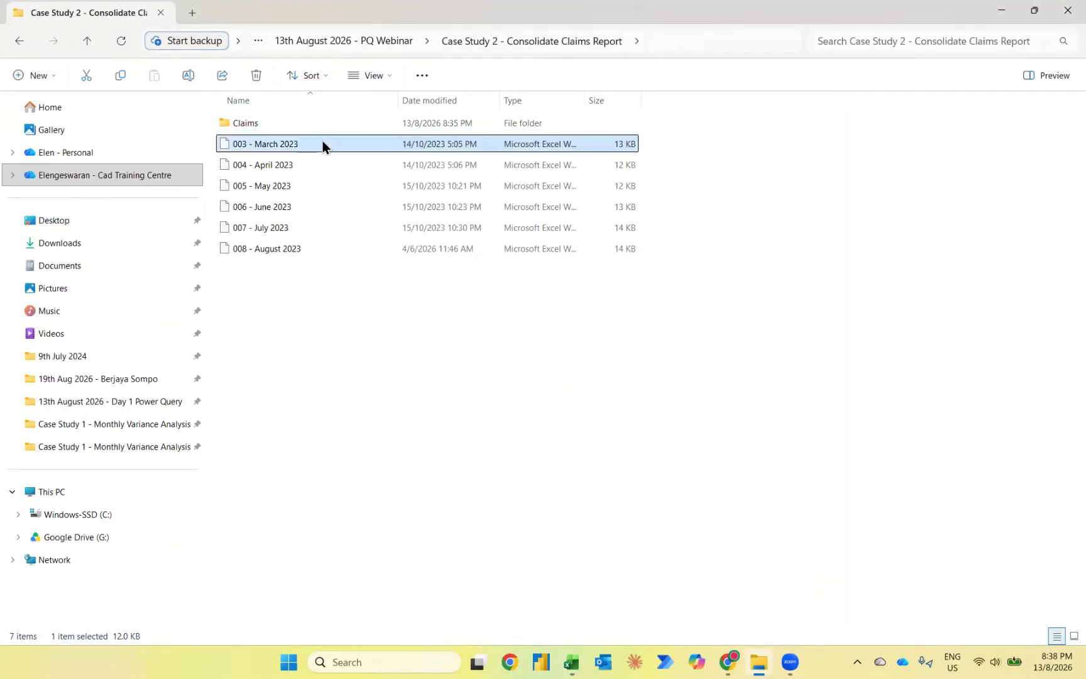
{"action": "key", "text": "shift+Down"}
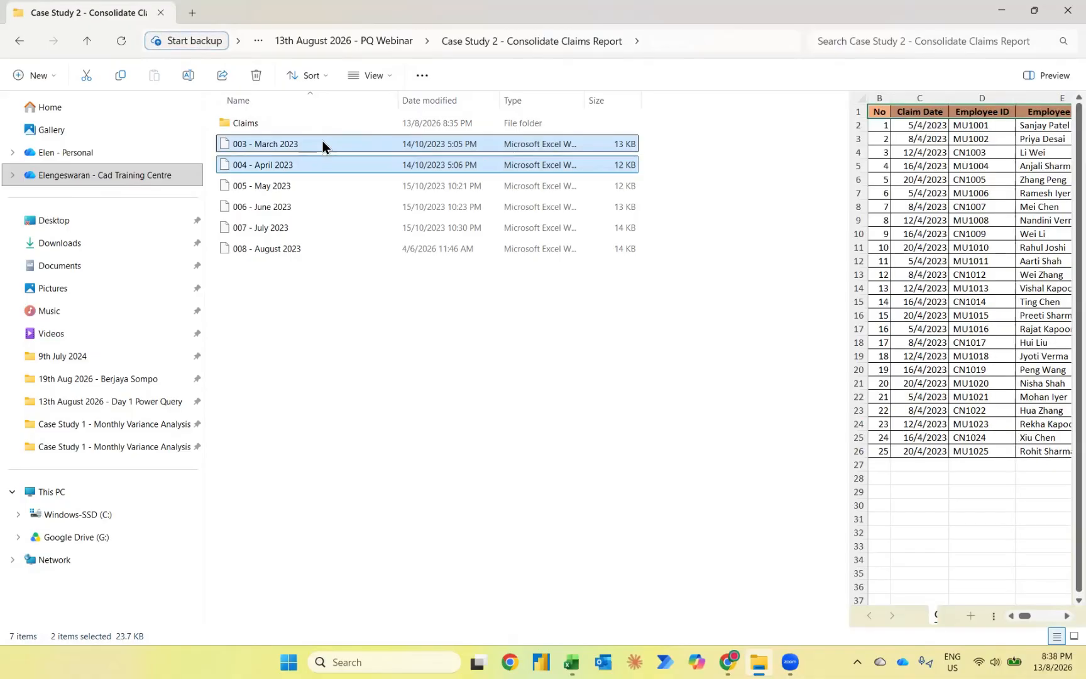
{"action": "left_click_drag", "start_coordinate": [323, 140], "coordinate": [328, 125]}
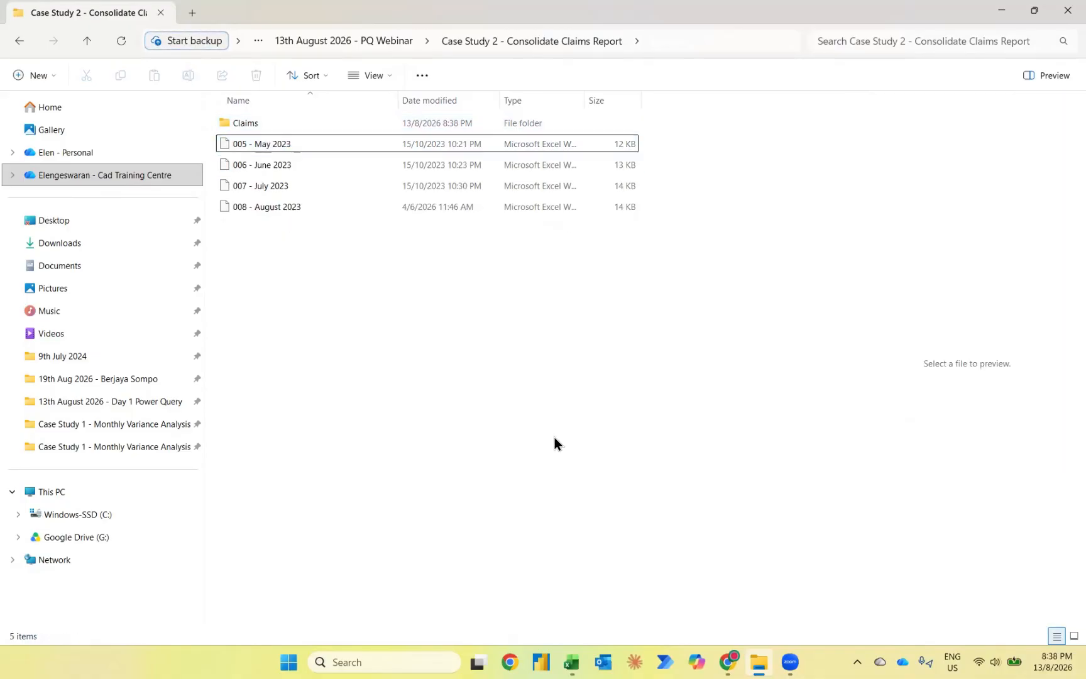
Step: Return to the 13th August 2026 workbook in Excel and refresh the pivot table with the Update shape
{"action": "mouse_move", "coordinate": [571, 660]}
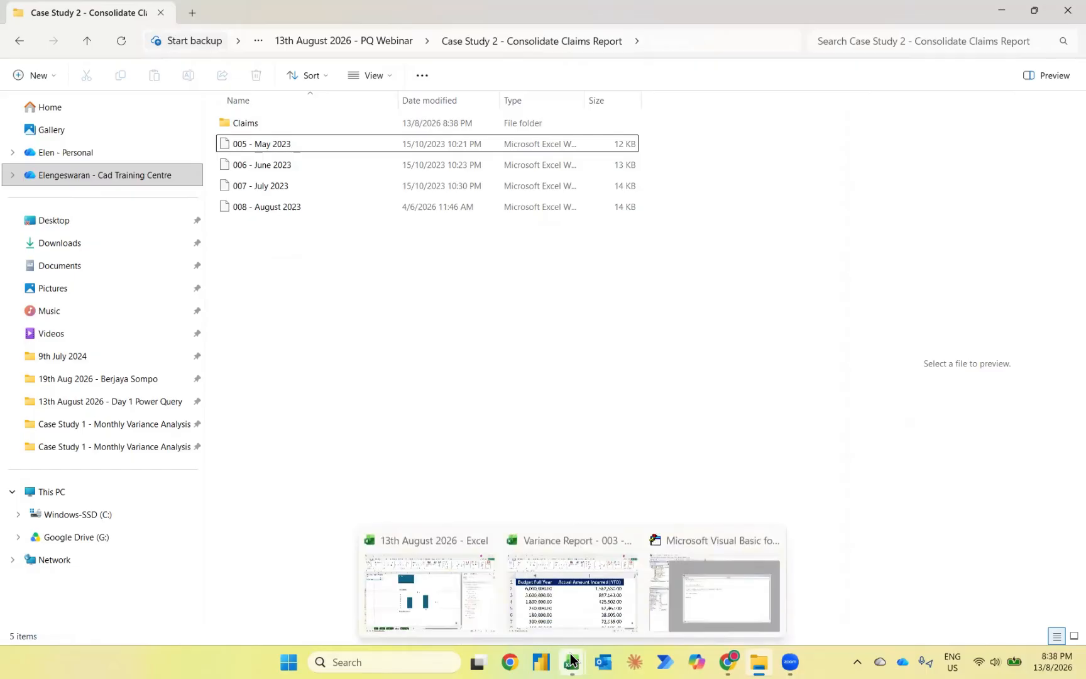
{"action": "left_click", "coordinate": [430, 588]}
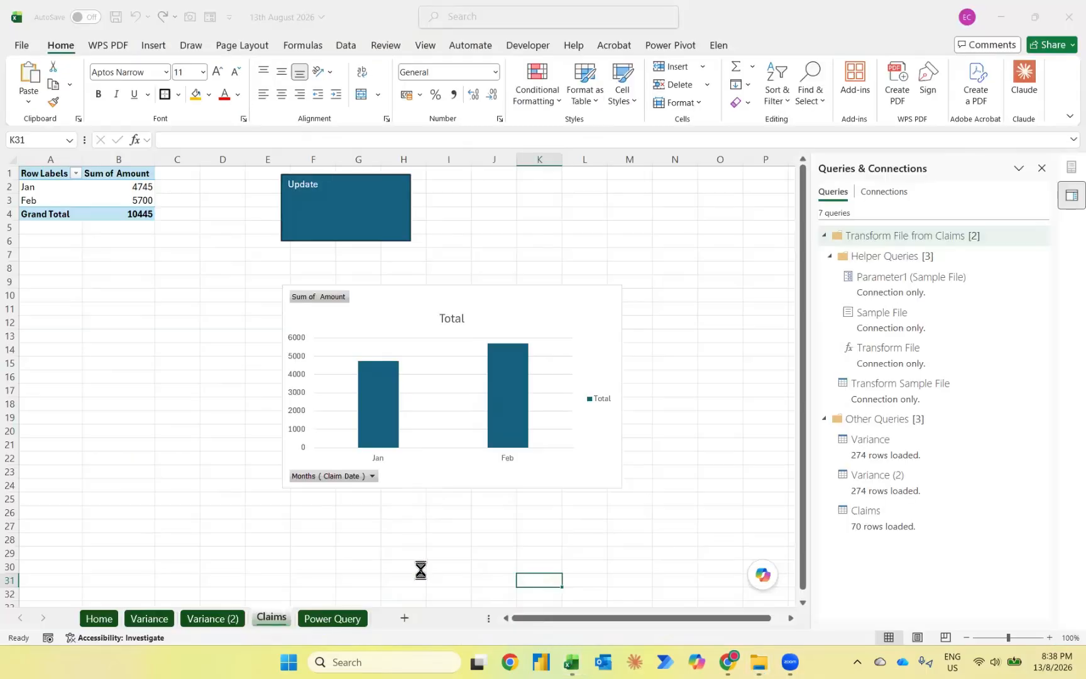
{"action": "left_click", "coordinate": [381, 233]}
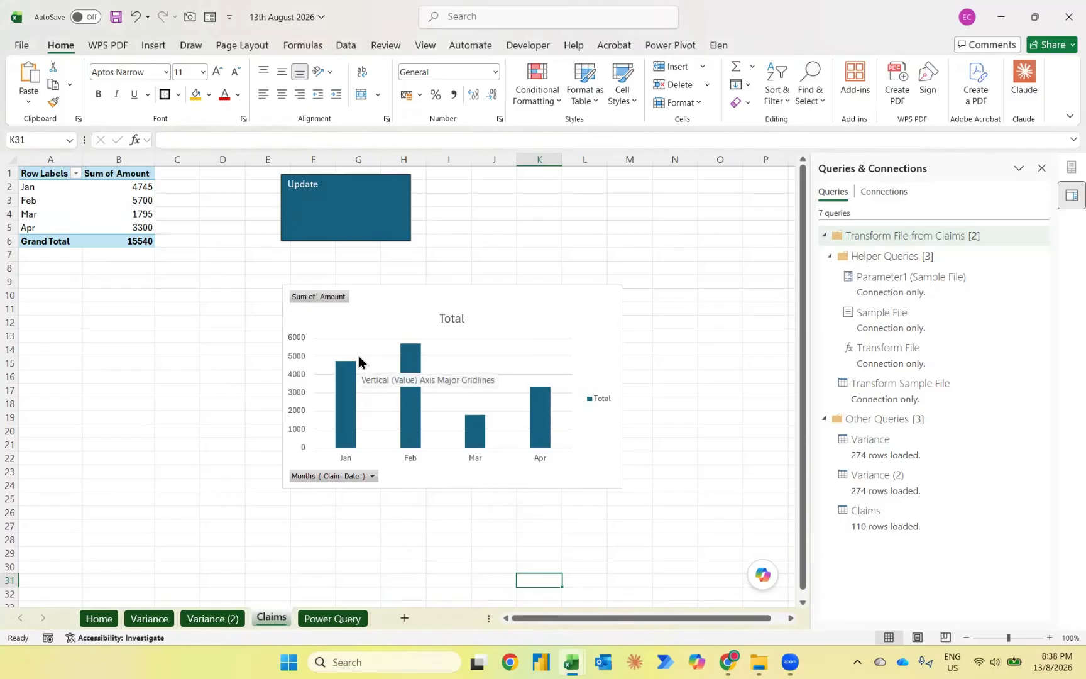
Step: Move the file 005 - May 2023 into the Claims folder and refresh the workbook's pivot table with the Update shape
{"action": "key", "text": "alt+Tab"}
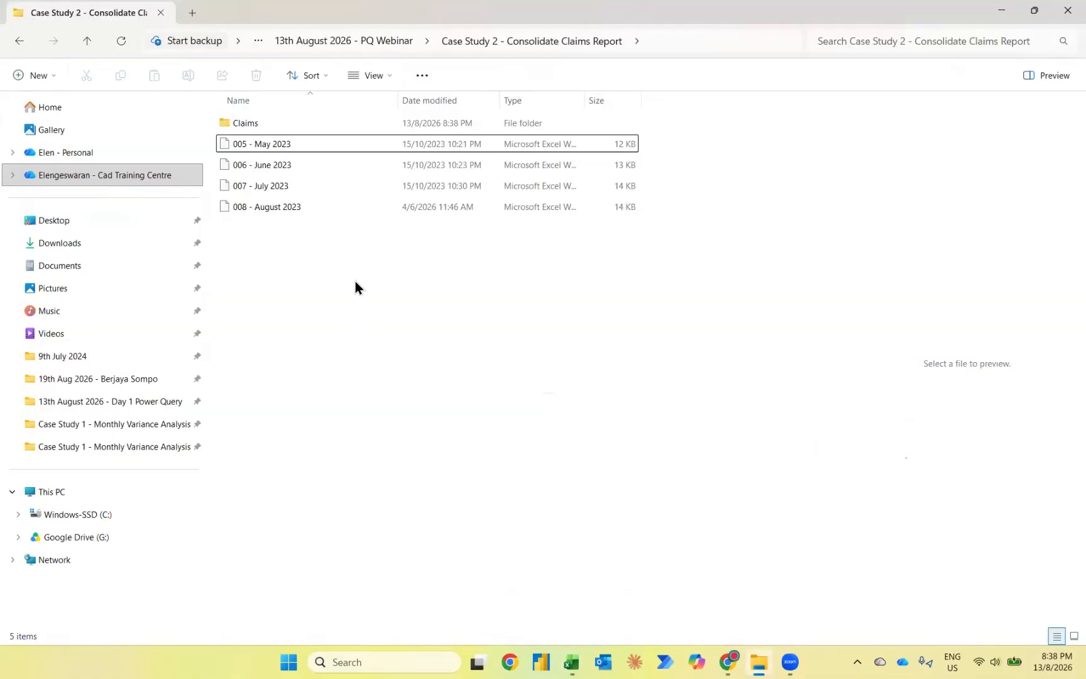
{"action": "left_click", "coordinate": [275, 145]}
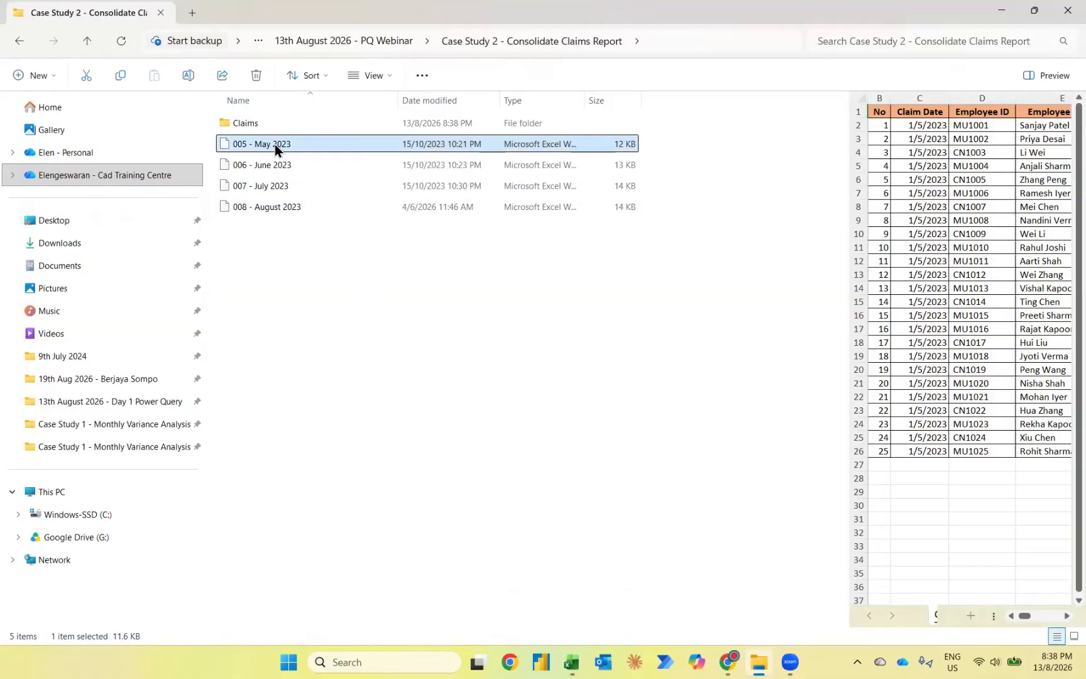
{"action": "left_click_drag", "start_coordinate": [275, 144], "coordinate": [279, 122]}
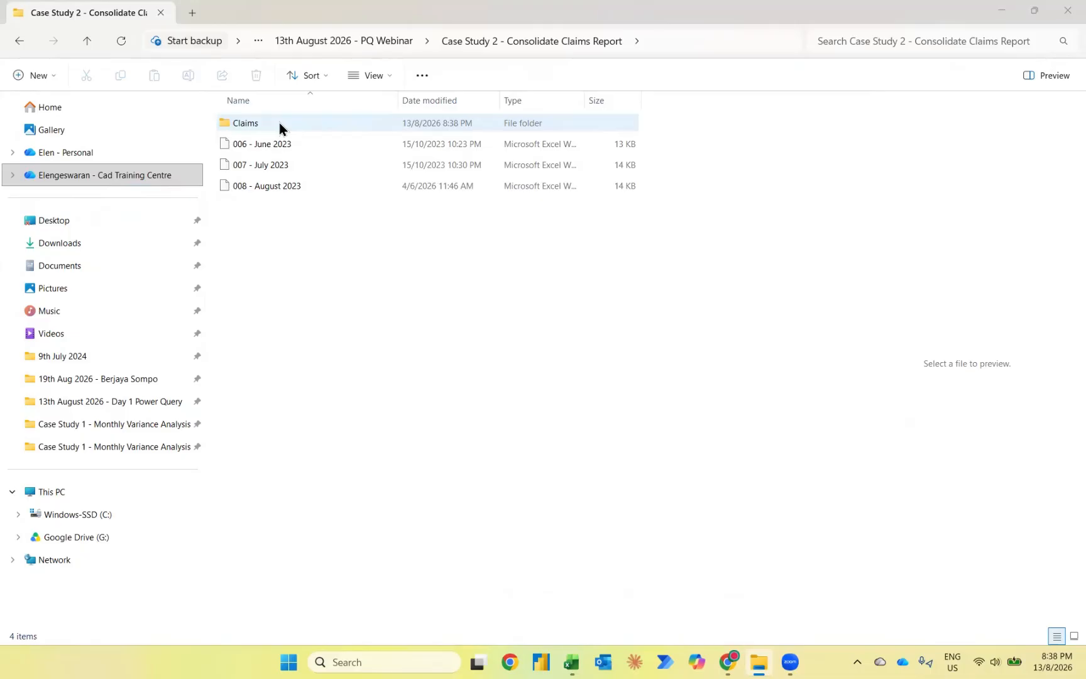
{"action": "key", "text": "alt+Tab"}
{"action": "left_click", "coordinate": [322, 204]}
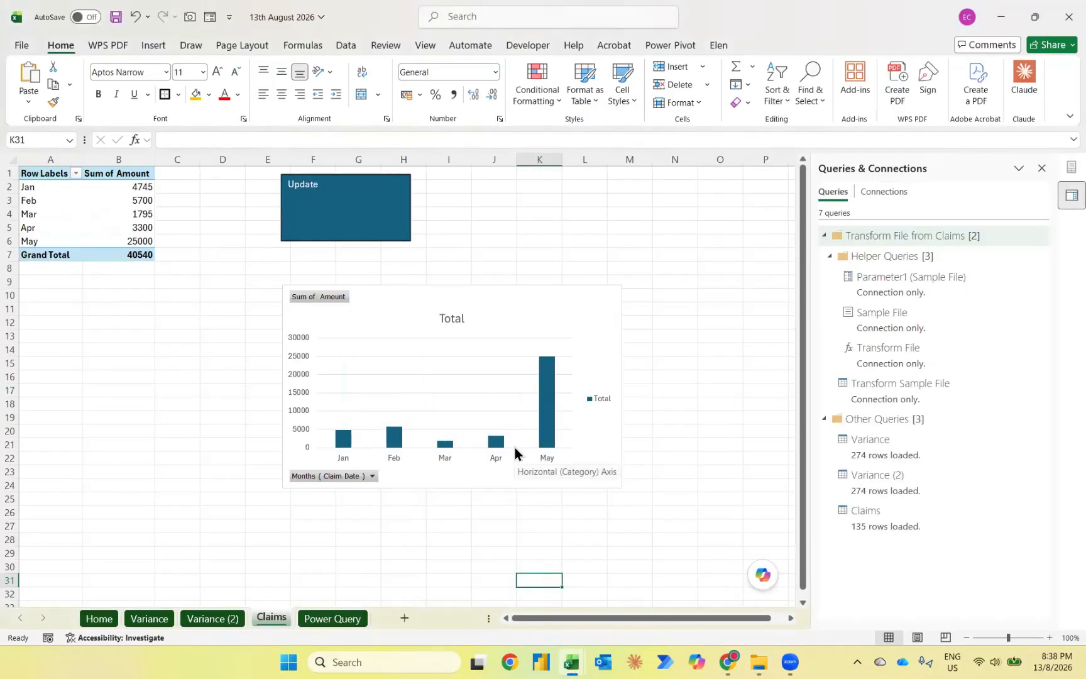
Step: Move the file 006 - June 2023 into the Claims folder and refresh the workbook's pivot table with the Update shape
{"action": "key", "text": "alt+Tab"}
{"action": "left_click", "coordinate": [251, 144]}
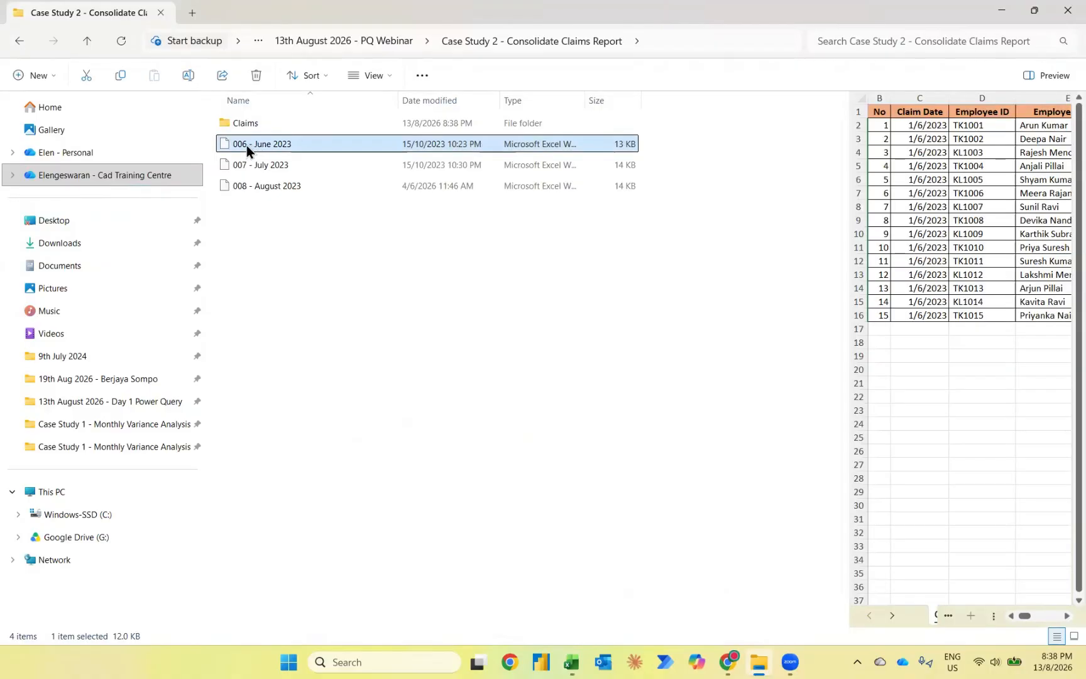
{"action": "left_click_drag", "start_coordinate": [250, 145], "coordinate": [262, 125]}
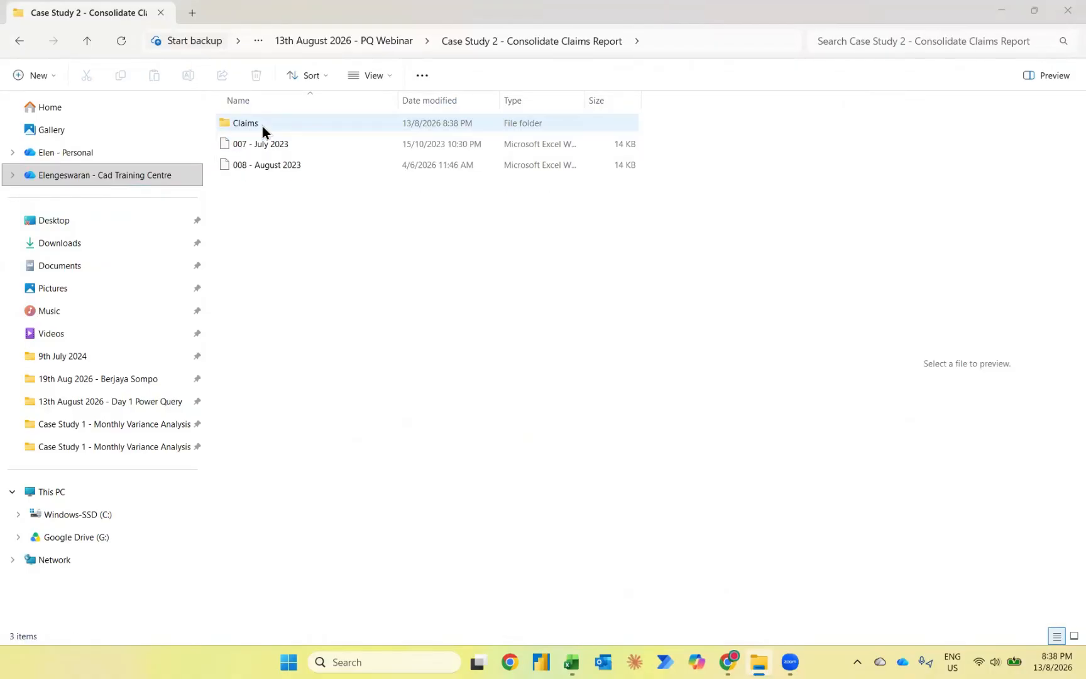
{"action": "key", "text": "alt+Tab"}
{"action": "left_click", "coordinate": [339, 216]}
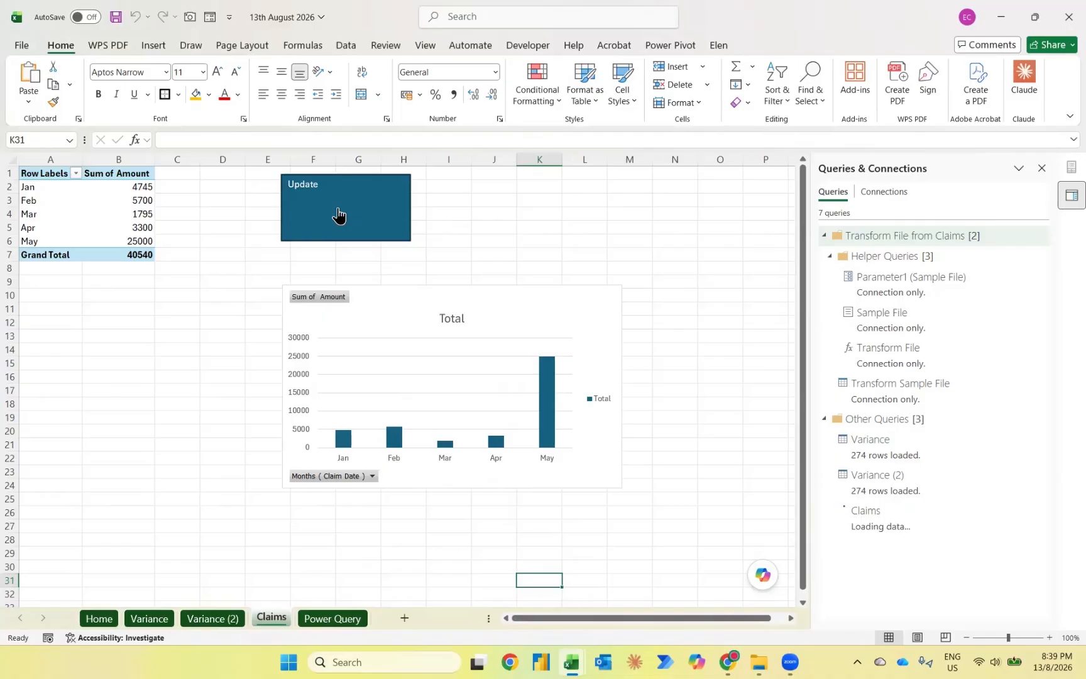
Step: Move the files 007 - July 2023 and 008 - August 2023 into the Claims folder and refresh the pivot table with the Update shape
{"action": "key", "text": "alt+Tab"}
{"action": "left_click", "coordinate": [234, 146]}
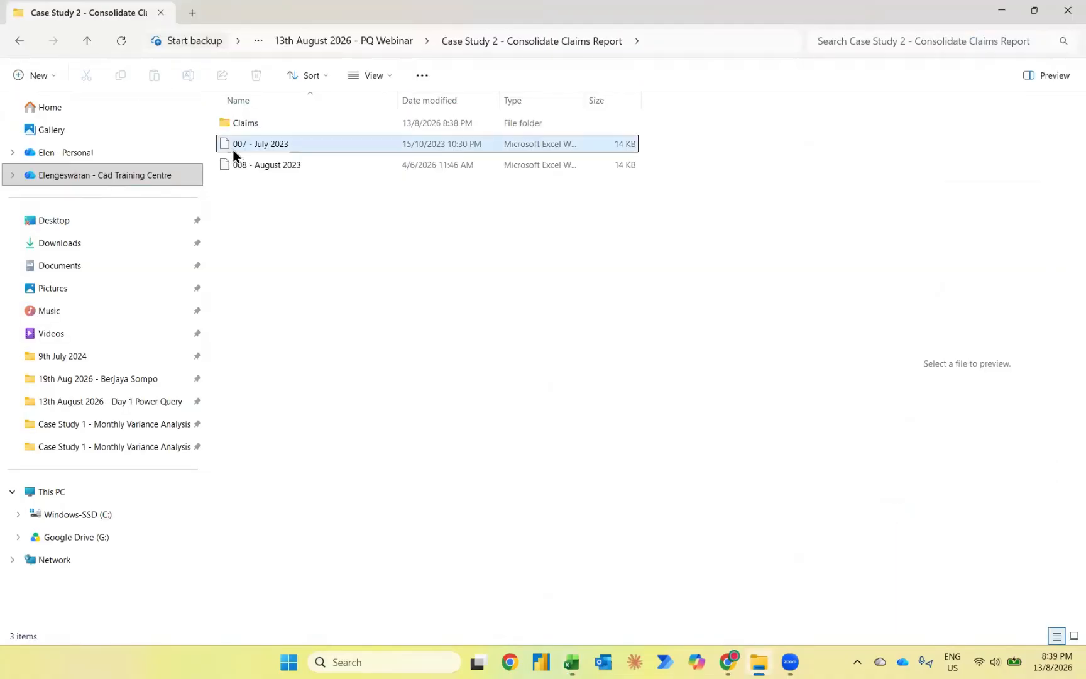
{"action": "key", "text": "shift+Down"}
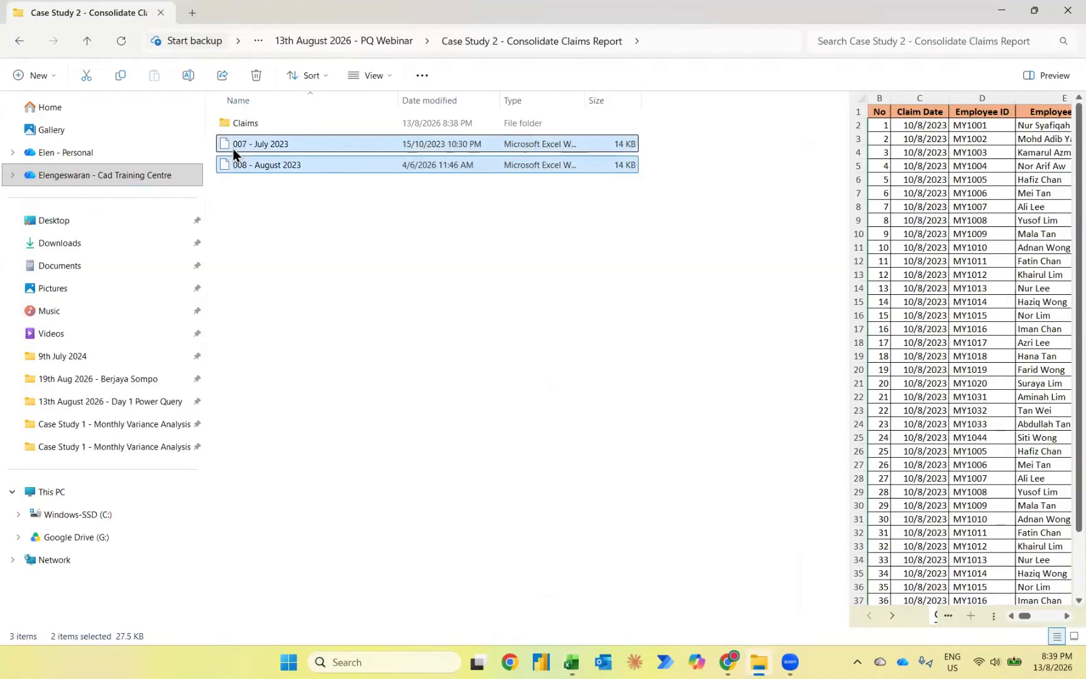
{"action": "left_click_drag", "start_coordinate": [235, 148], "coordinate": [252, 126]}
{"action": "key", "text": "alt+Tab"}
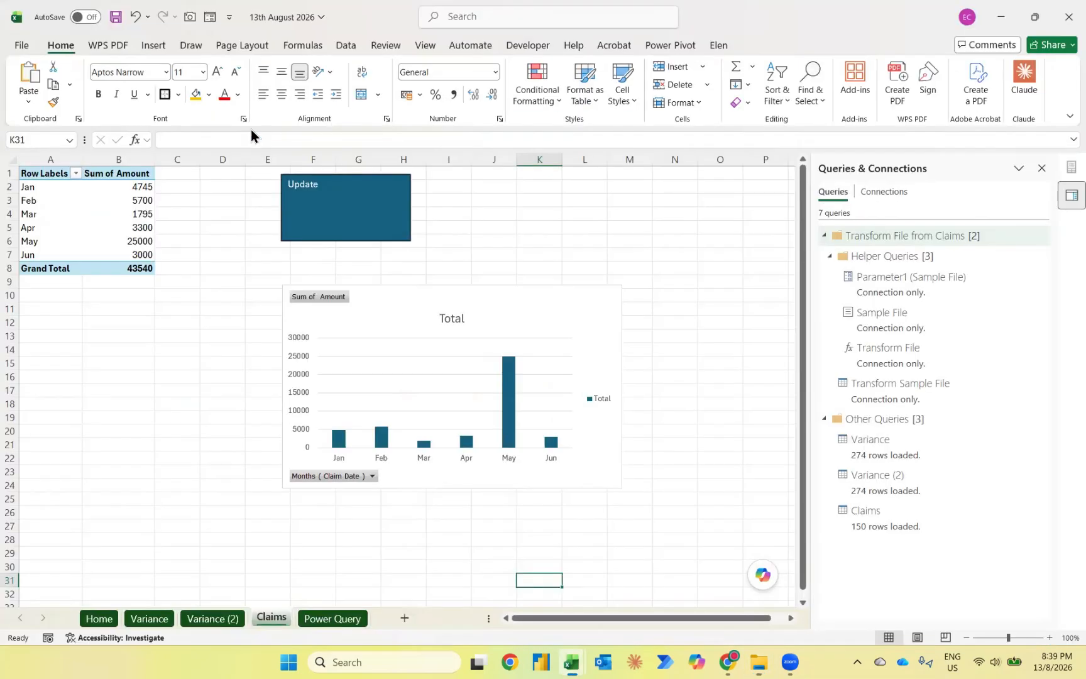
{"action": "left_click", "coordinate": [318, 214]}
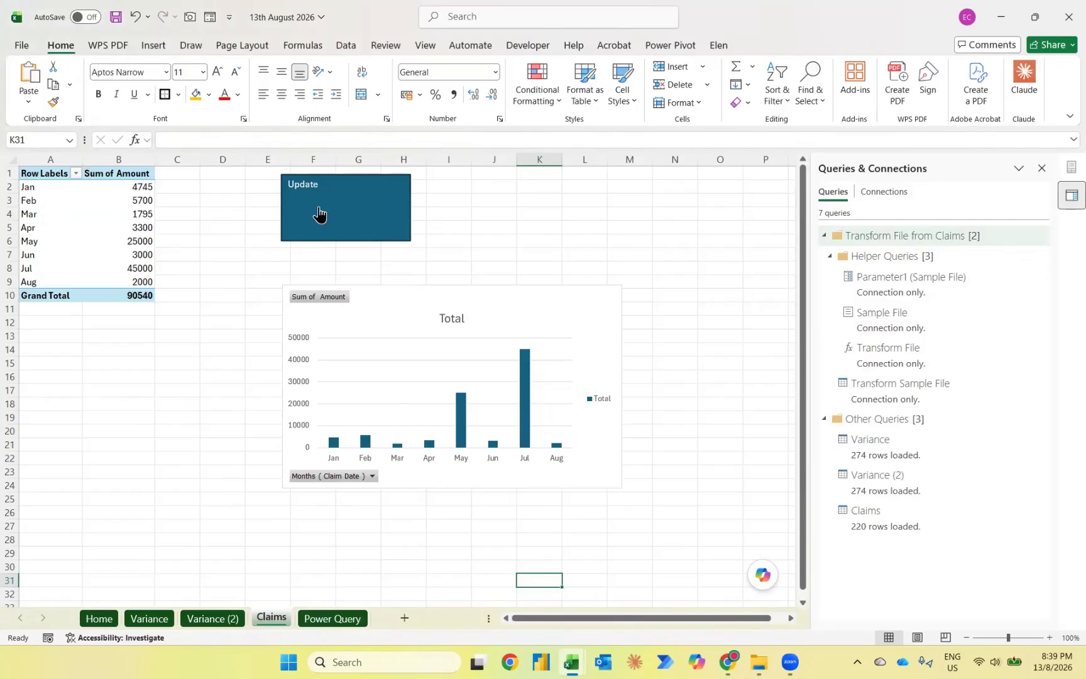
Step: Review the Load and Transform notes in rows 14 and 15 of the Power Query worksheet
{"action": "left_click", "coordinate": [324, 617]}
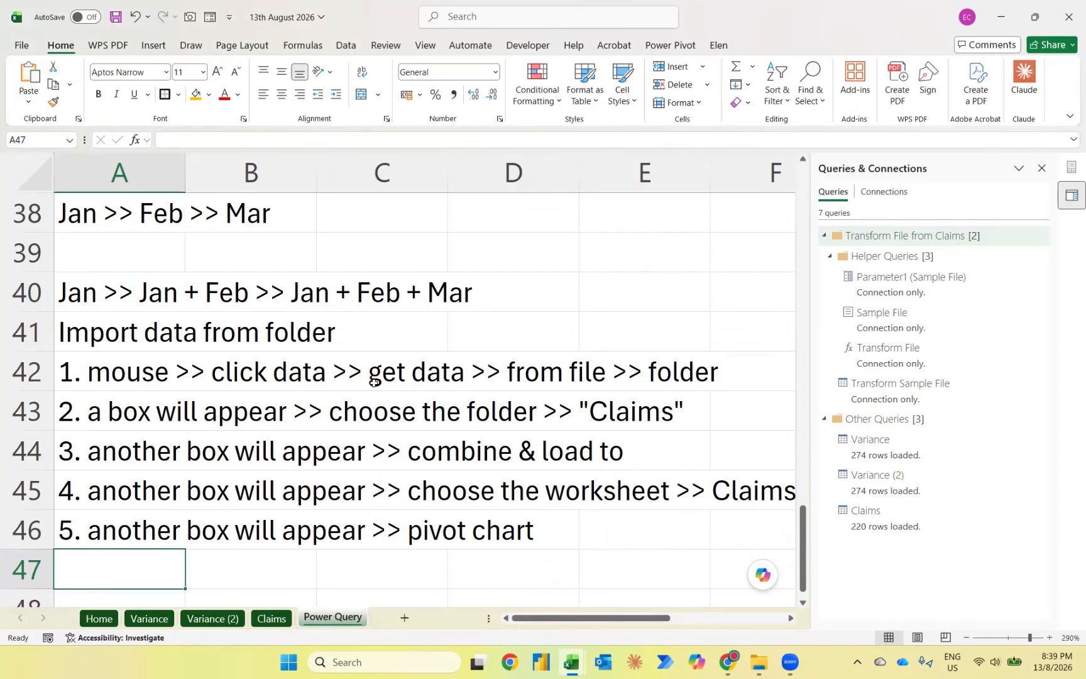
{"action": "scroll", "coordinate": [374, 382], "scroll_direction": "up", "scroll_amount": 6}
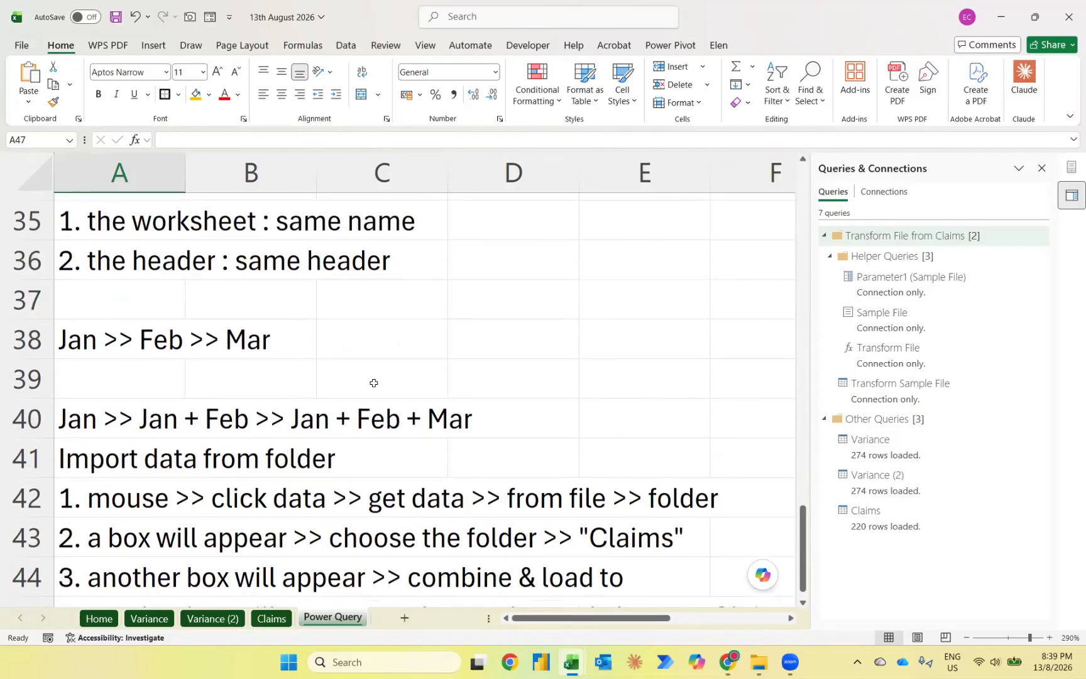
{"action": "scroll", "coordinate": [373, 382], "scroll_direction": "up", "scroll_amount": 4}
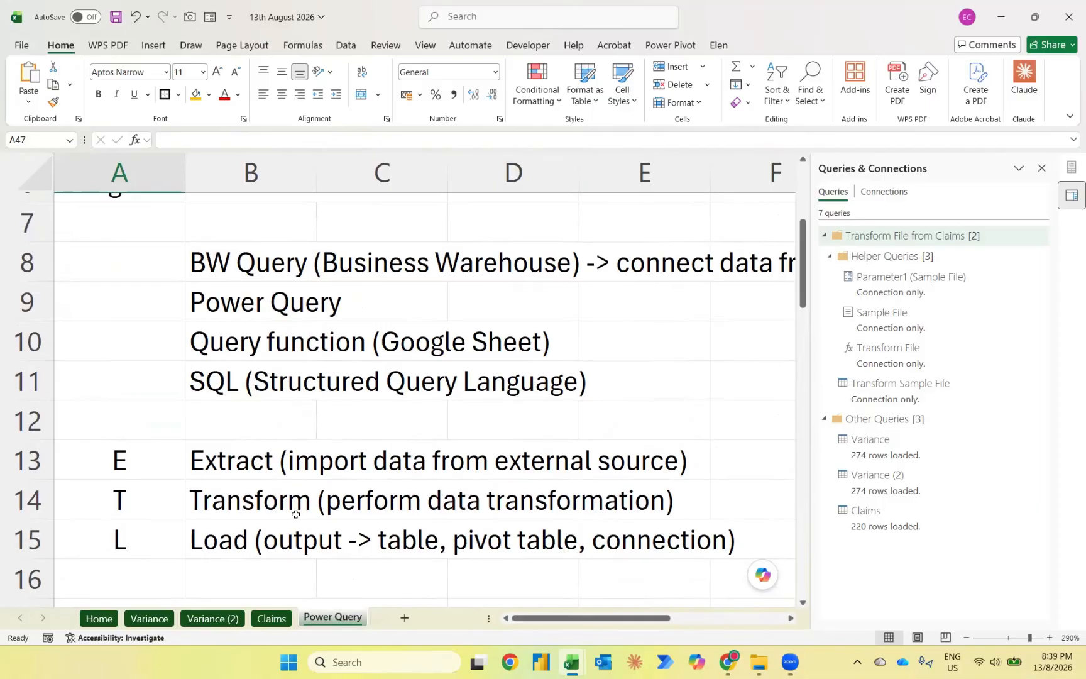
{"action": "left_click", "coordinate": [288, 551]}
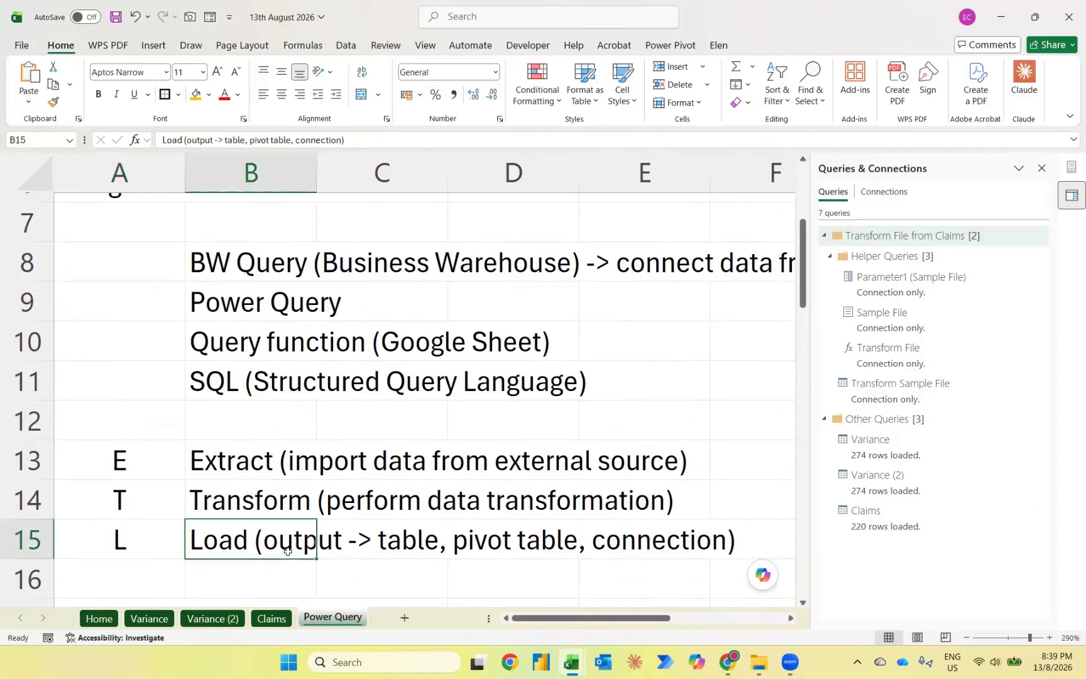
{"action": "left_click", "coordinate": [298, 500]}
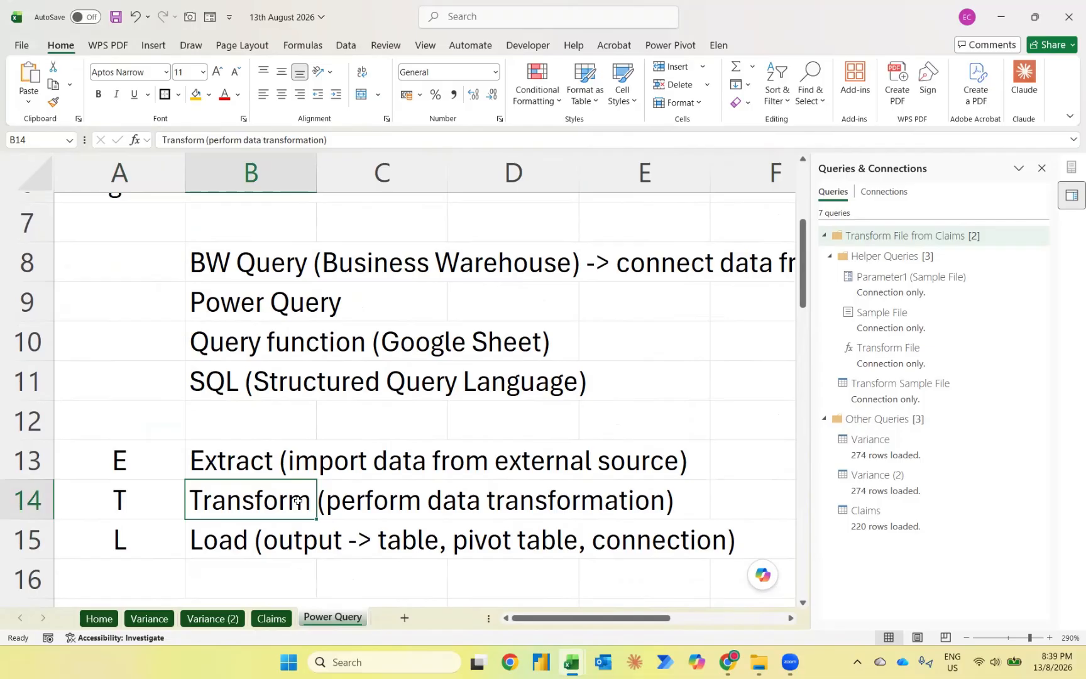
Step: Import the Power Query Excel workbook from the 13th August 2026 - PQ Webinar folder as a data source
{"action": "left_click", "coordinate": [345, 46]}
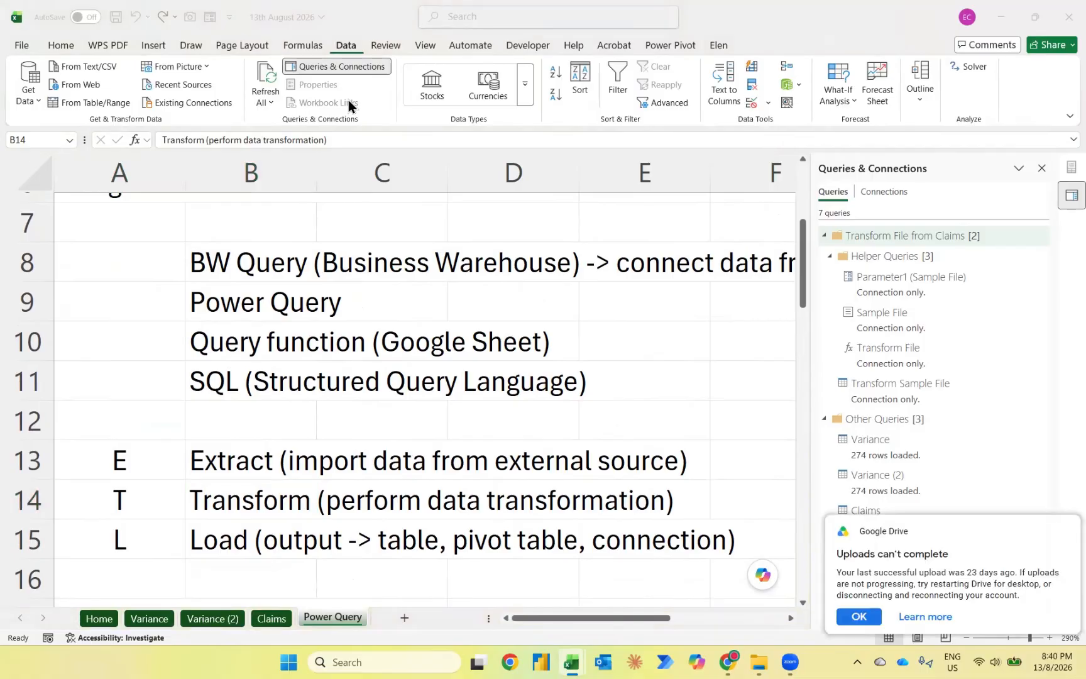
{"action": "left_click", "coordinate": [850, 615]}
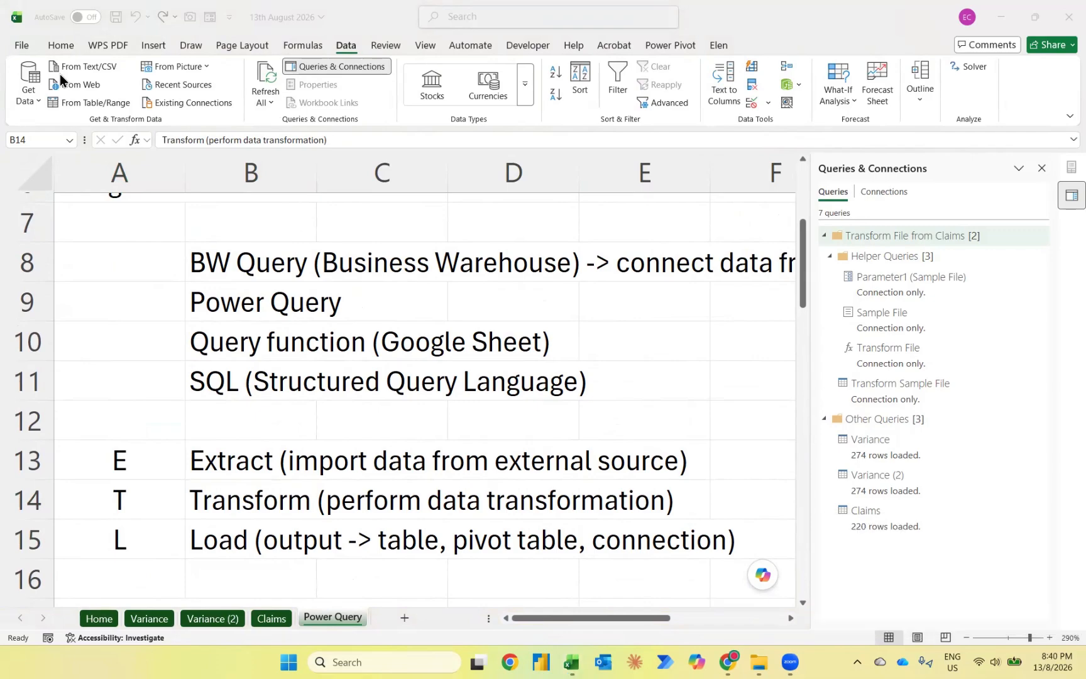
{"action": "left_click", "coordinate": [29, 88]}
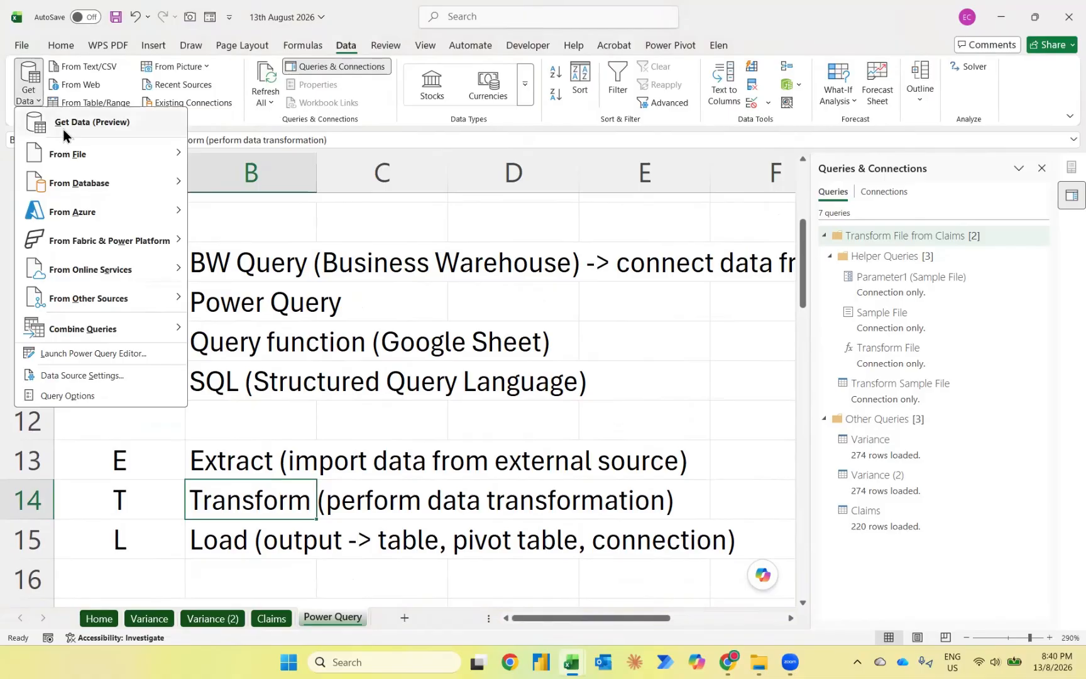
{"action": "mouse_move", "coordinate": [67, 155]}
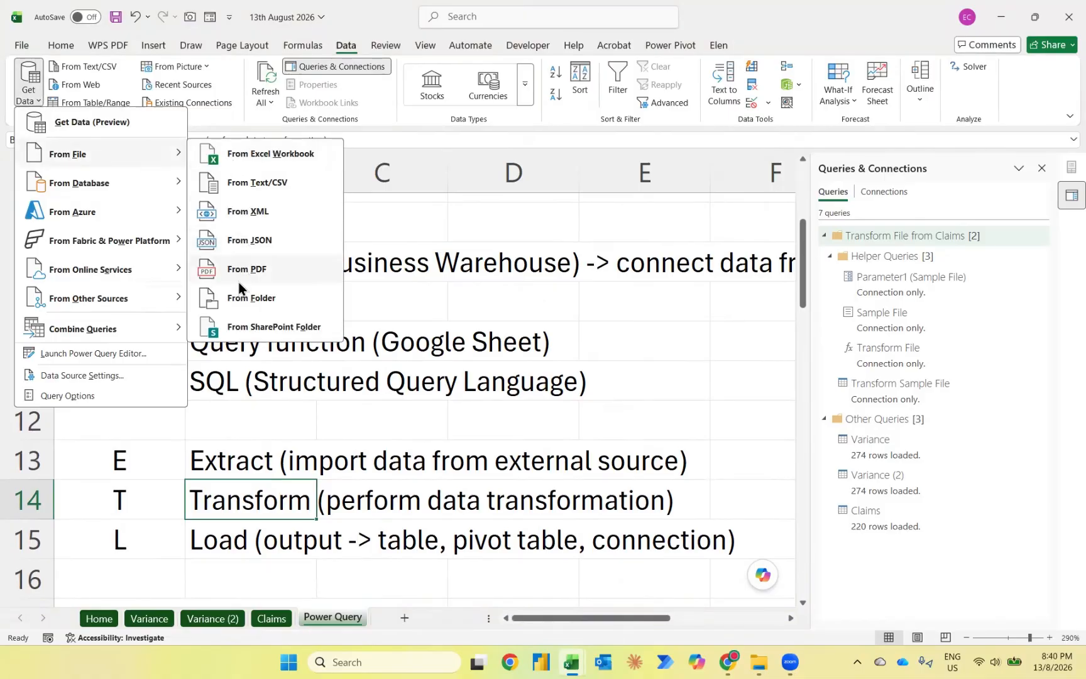
{"action": "left_click", "coordinate": [258, 164]}
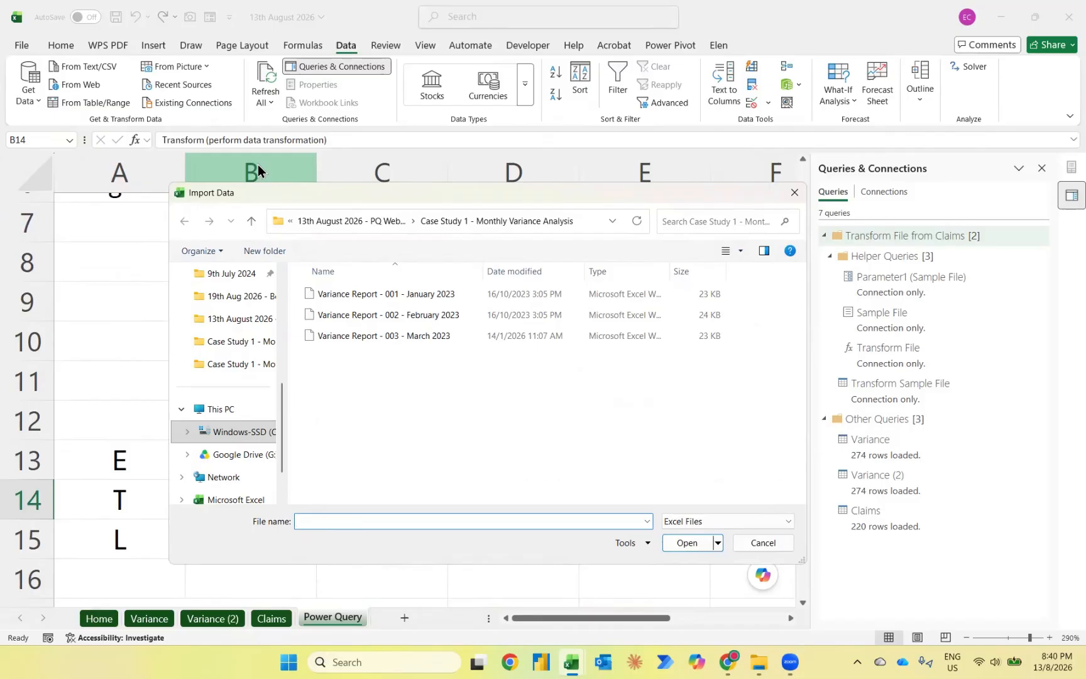
{"action": "left_click", "coordinate": [356, 222]}
{"action": "left_click", "coordinate": [342, 337]}
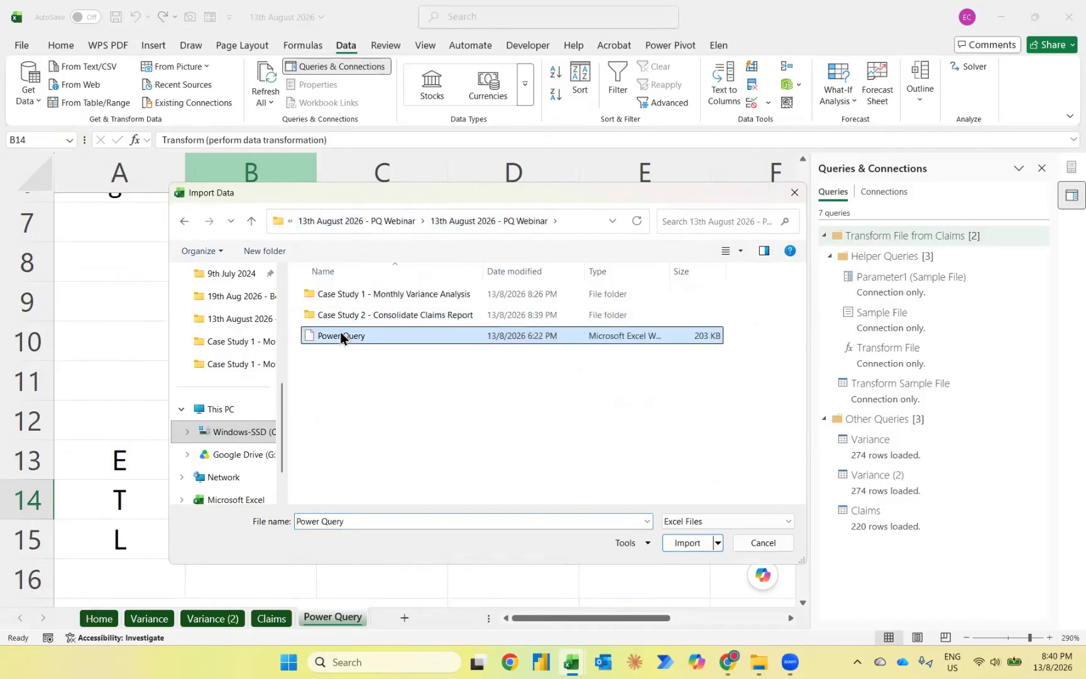
{"action": "left_click", "coordinate": [696, 548]}
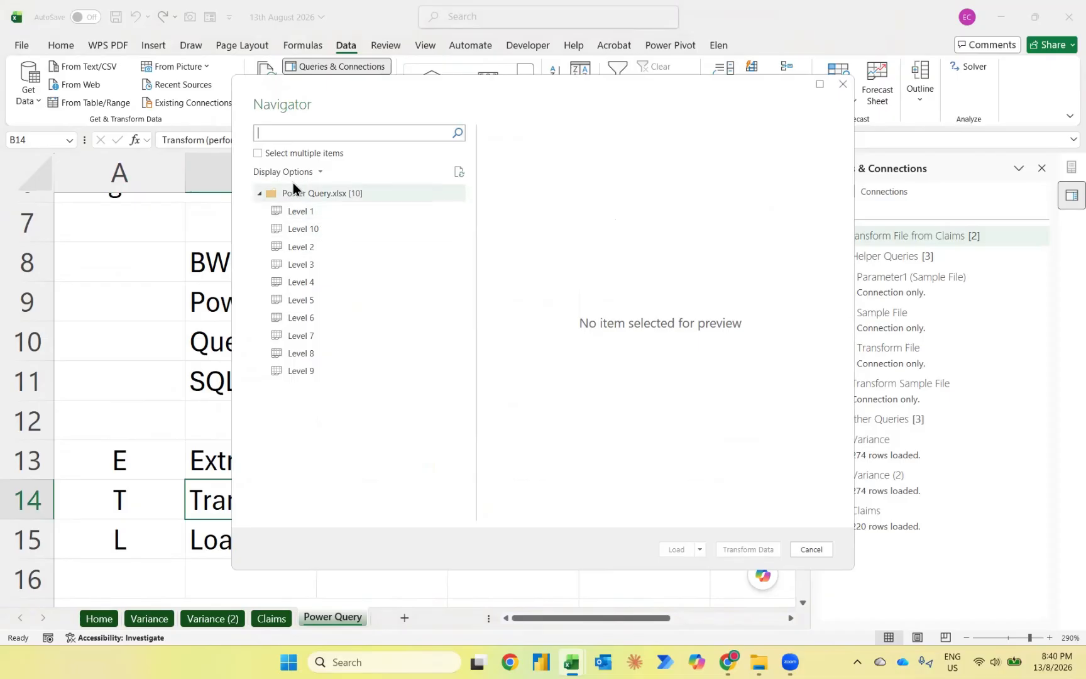
Step: Select all sheets from Level 1 to Level 10 for import and open them for transformation in the Power Query Editor
{"action": "left_click", "coordinate": [257, 153]}
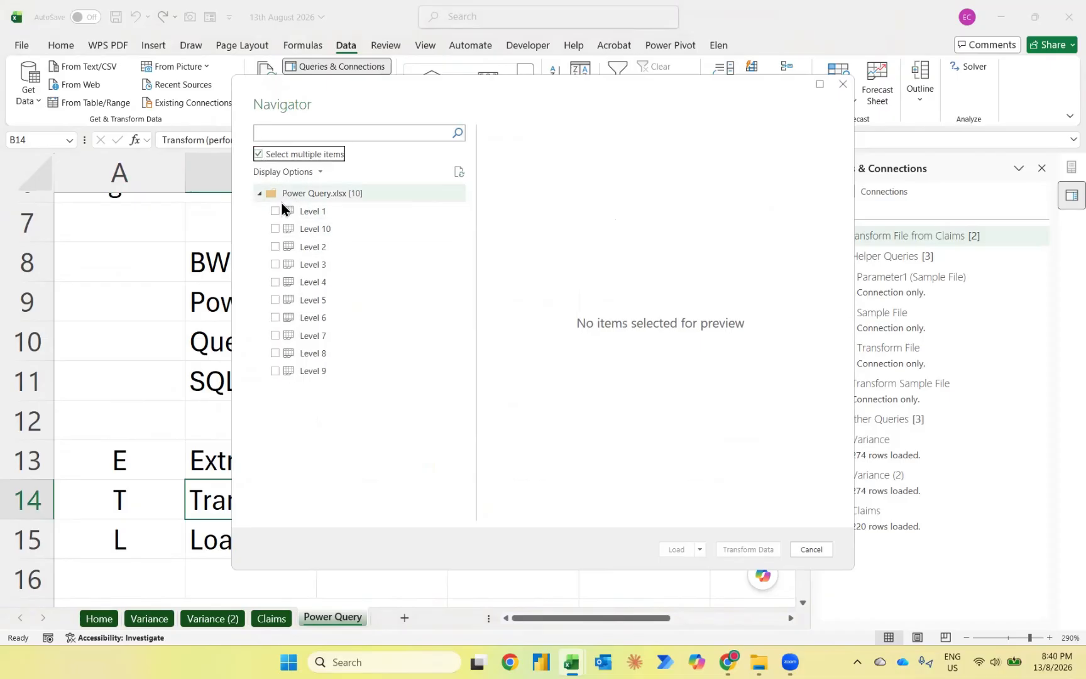
{"action": "left_click", "coordinate": [274, 212]}
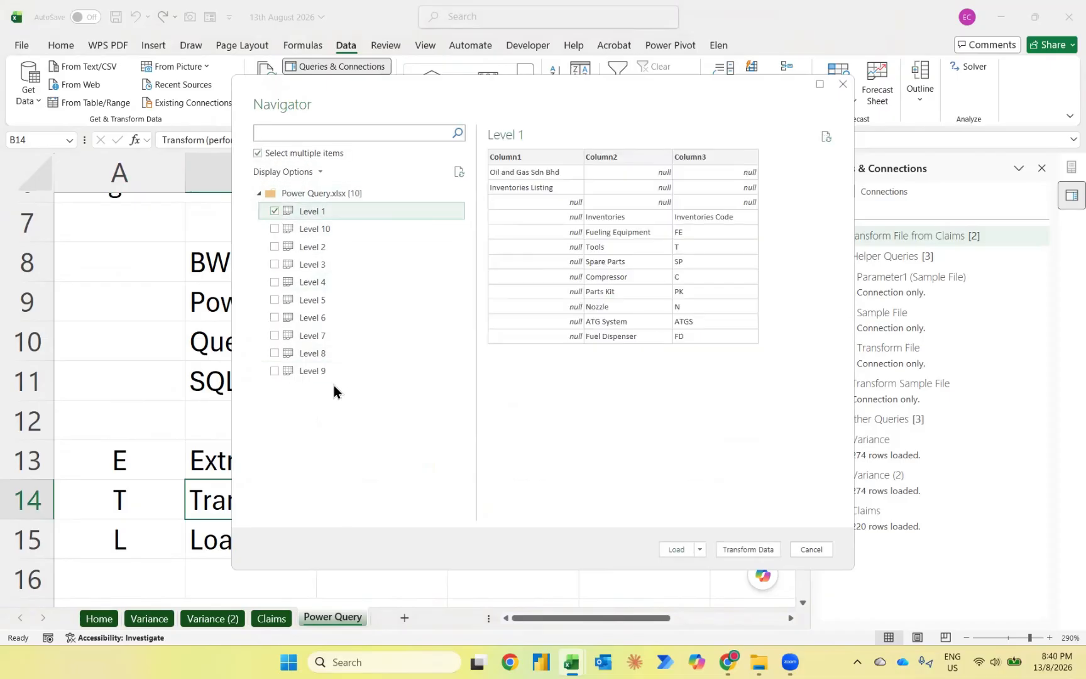
{"action": "left_click", "coordinate": [310, 370], "text": "shift"}
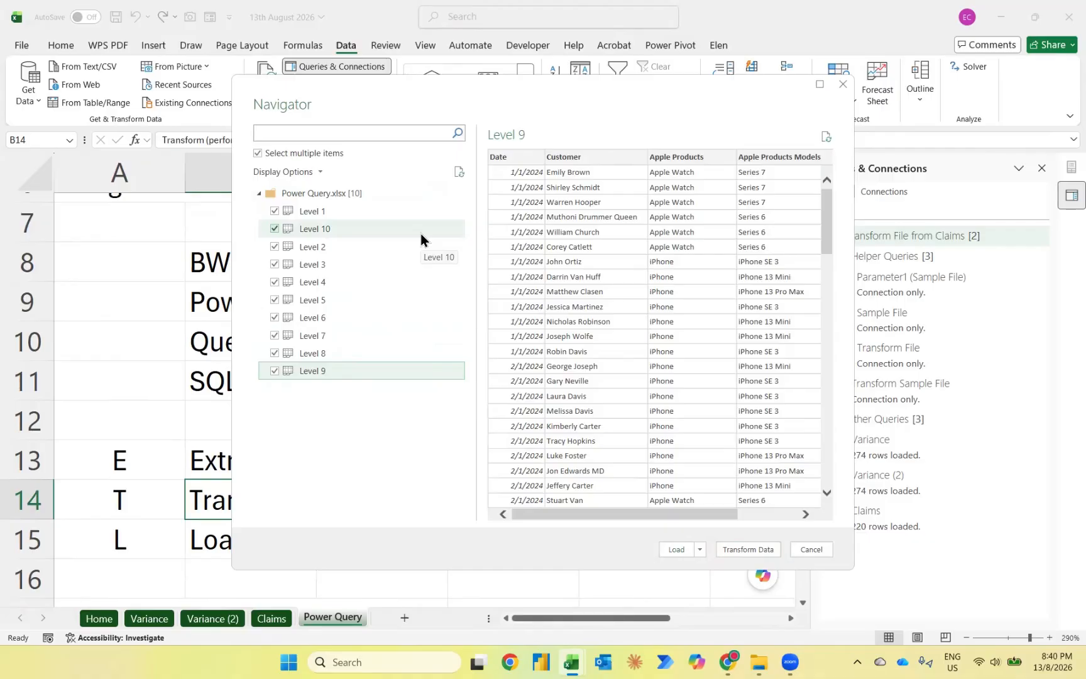
{"action": "left_click", "coordinate": [735, 548]}
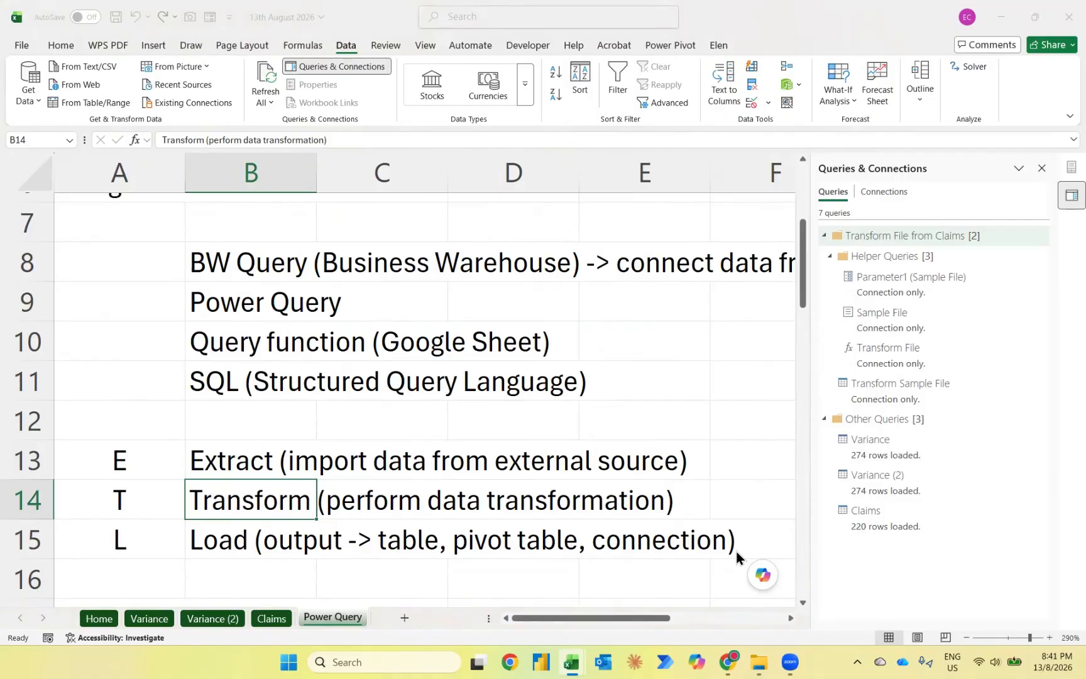
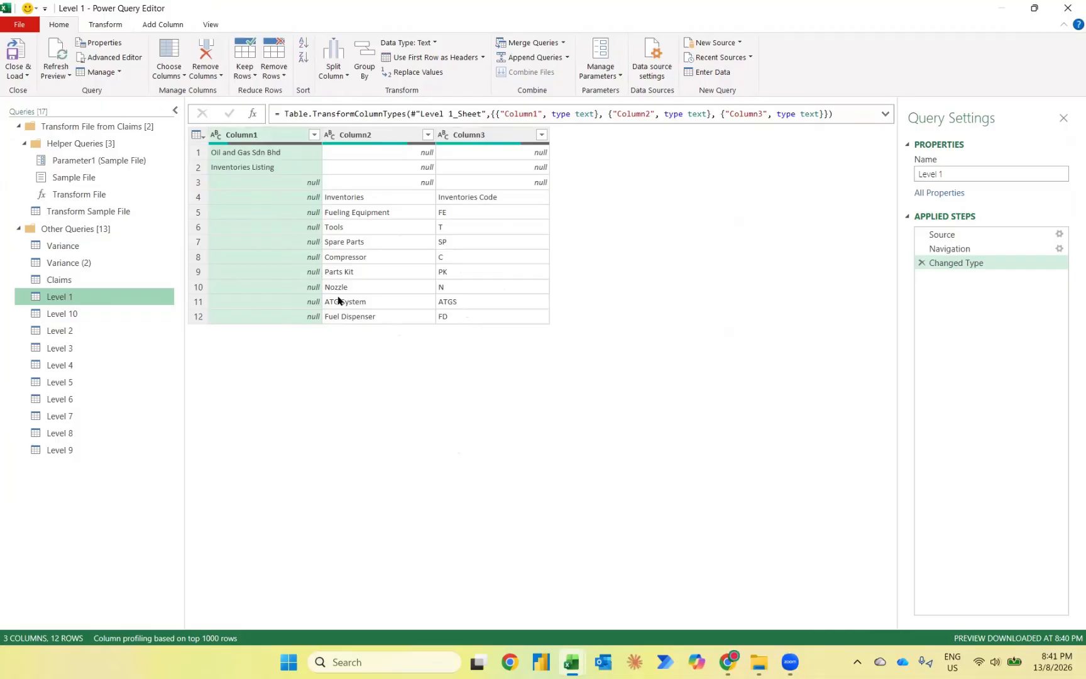
Step: Remove Column1 from the Level 1 query
{"action": "right_click", "coordinate": [272, 138]}
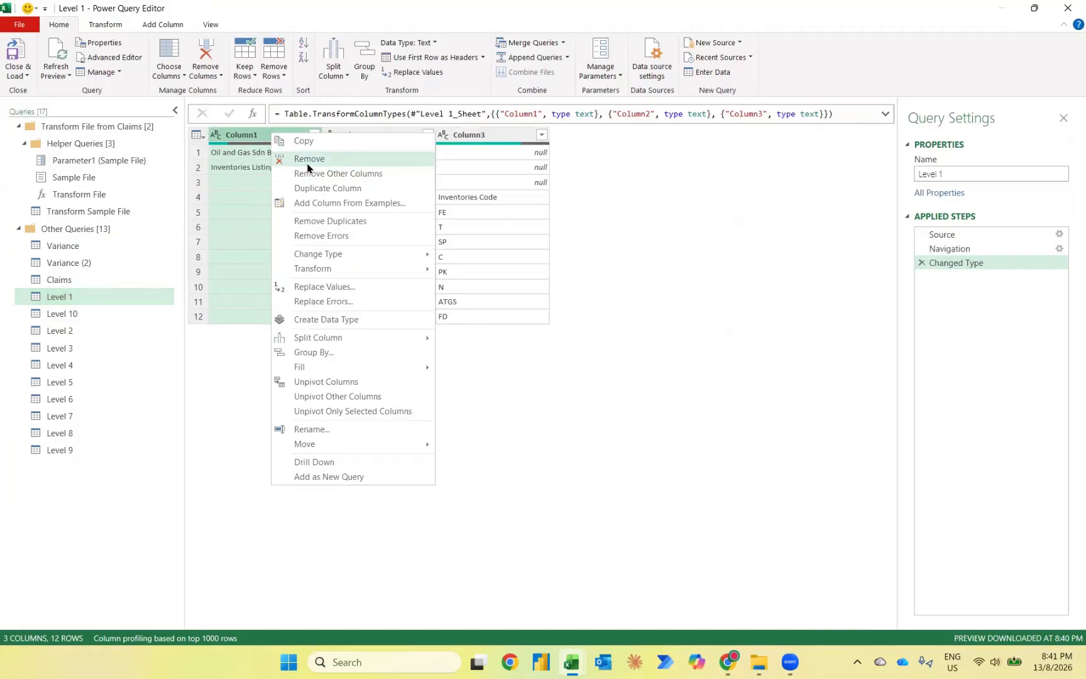
{"action": "left_click", "coordinate": [566, 401]}
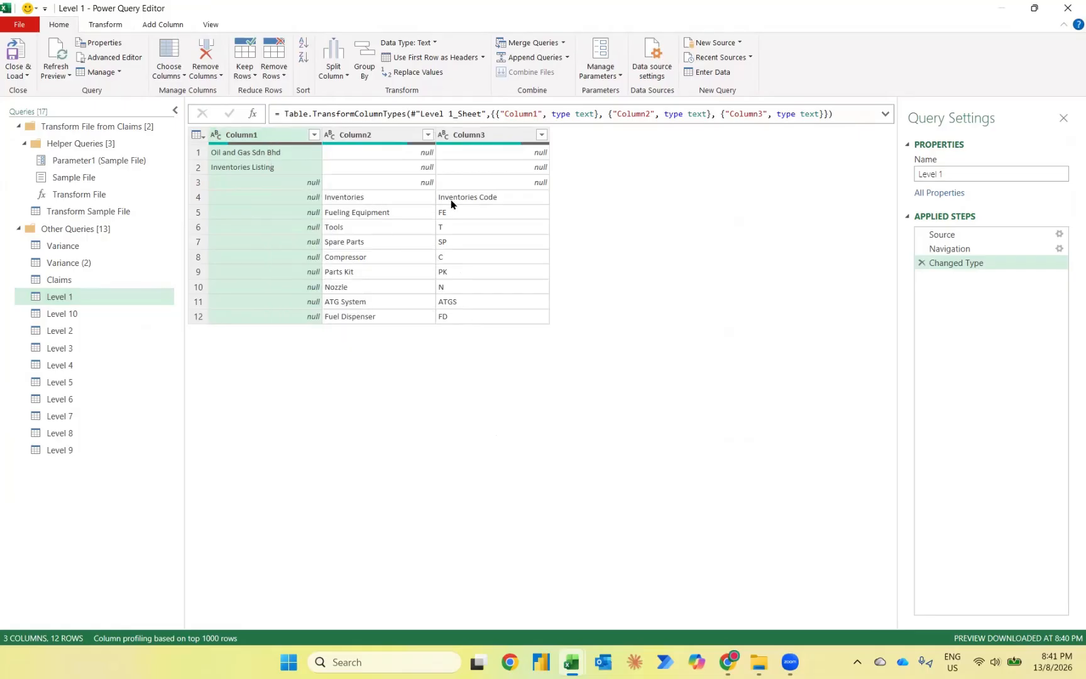
{"action": "right_click", "coordinate": [282, 134]}
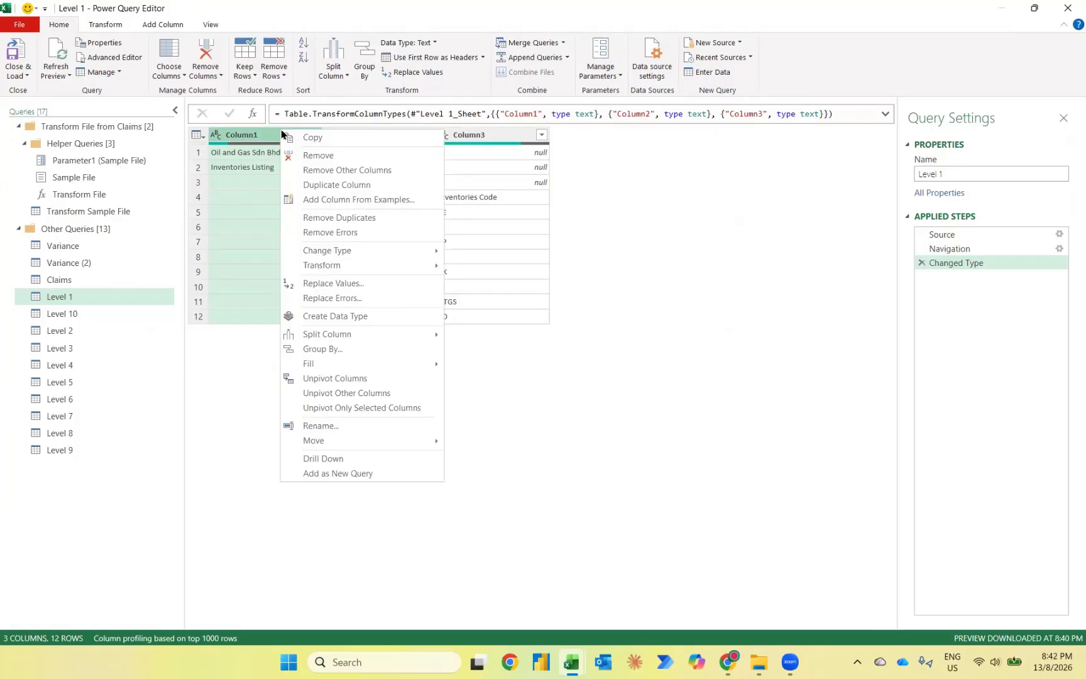
{"action": "left_click", "coordinate": [308, 154]}
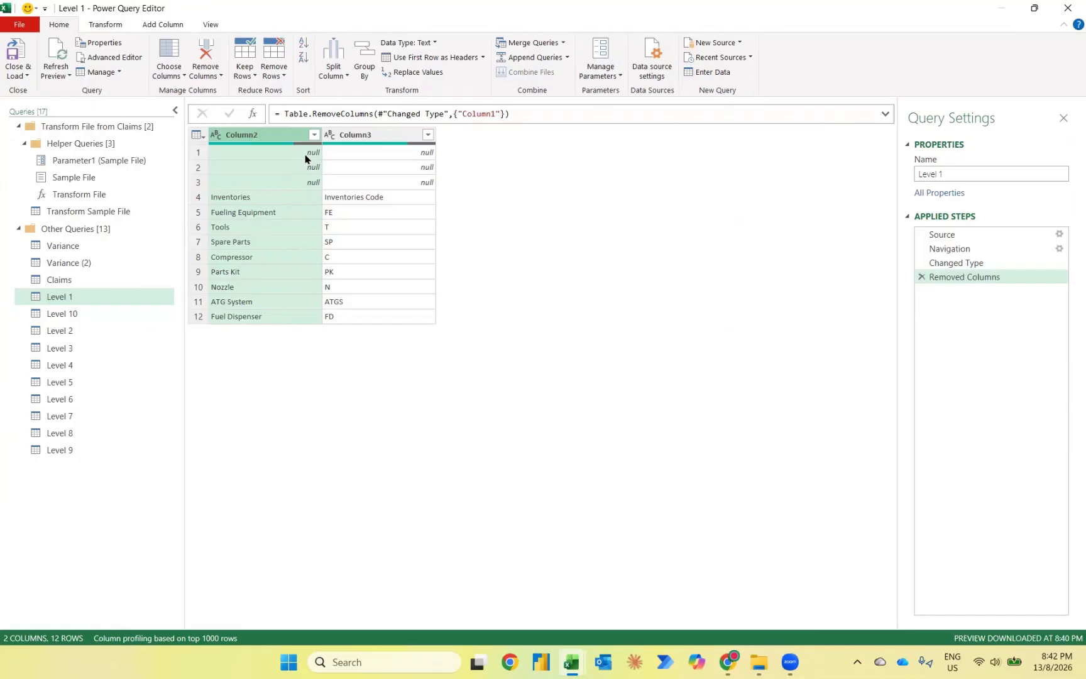
Step: Remove the blank rows from the Level 1 query and use its first row as headers
{"action": "left_click", "coordinate": [273, 75]}
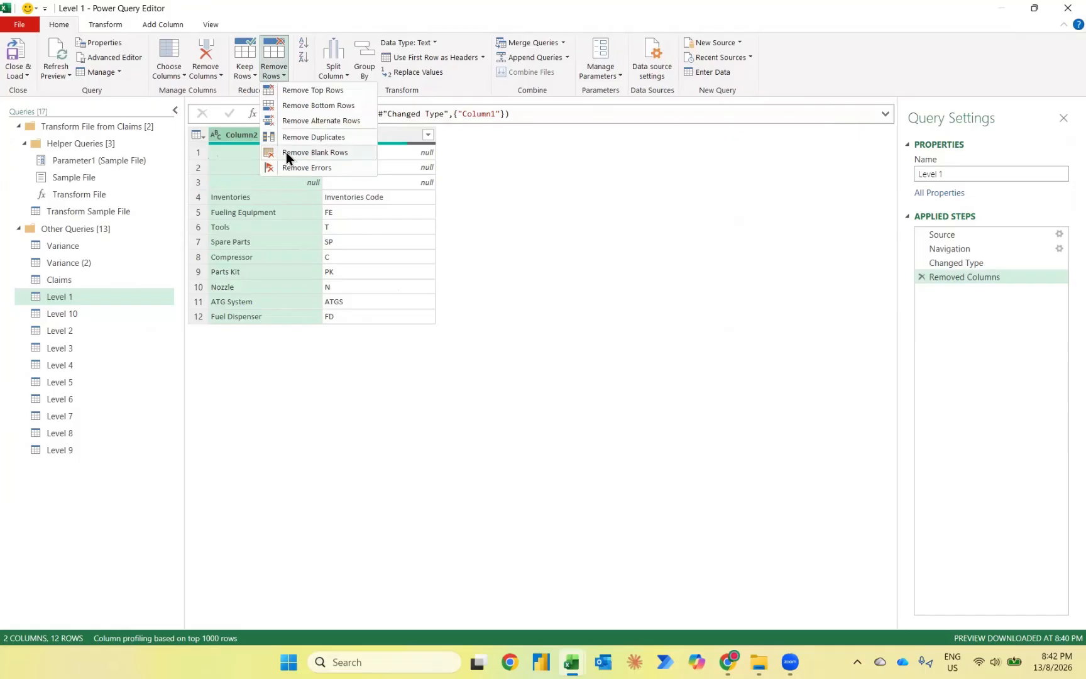
{"action": "left_click", "coordinate": [323, 152]}
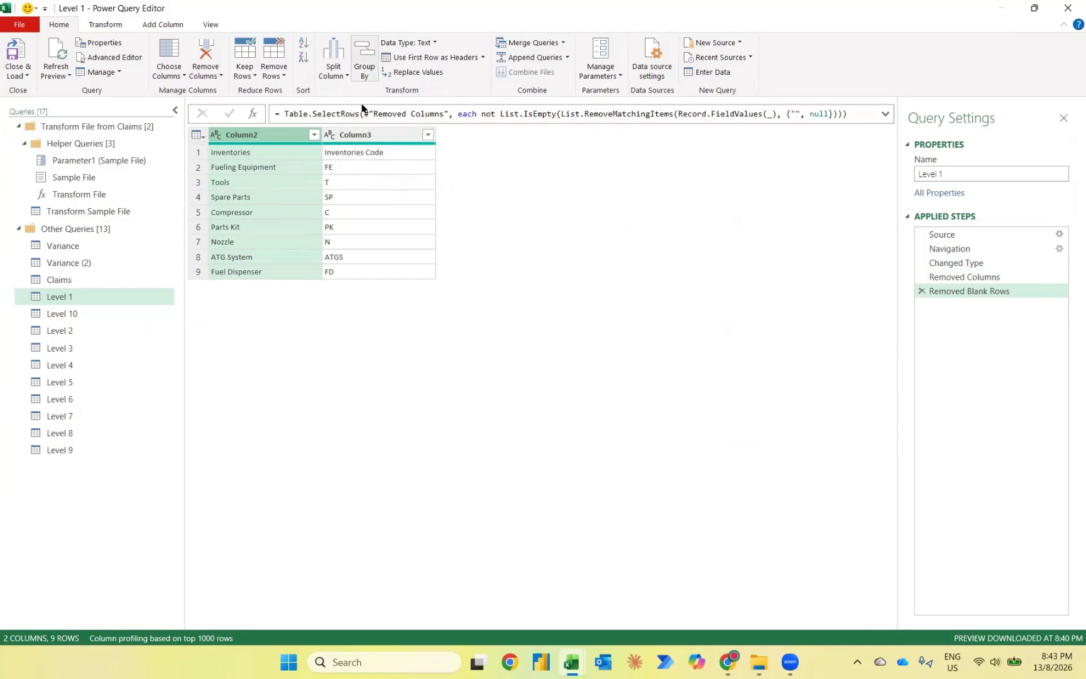
{"action": "left_click", "coordinate": [431, 58]}
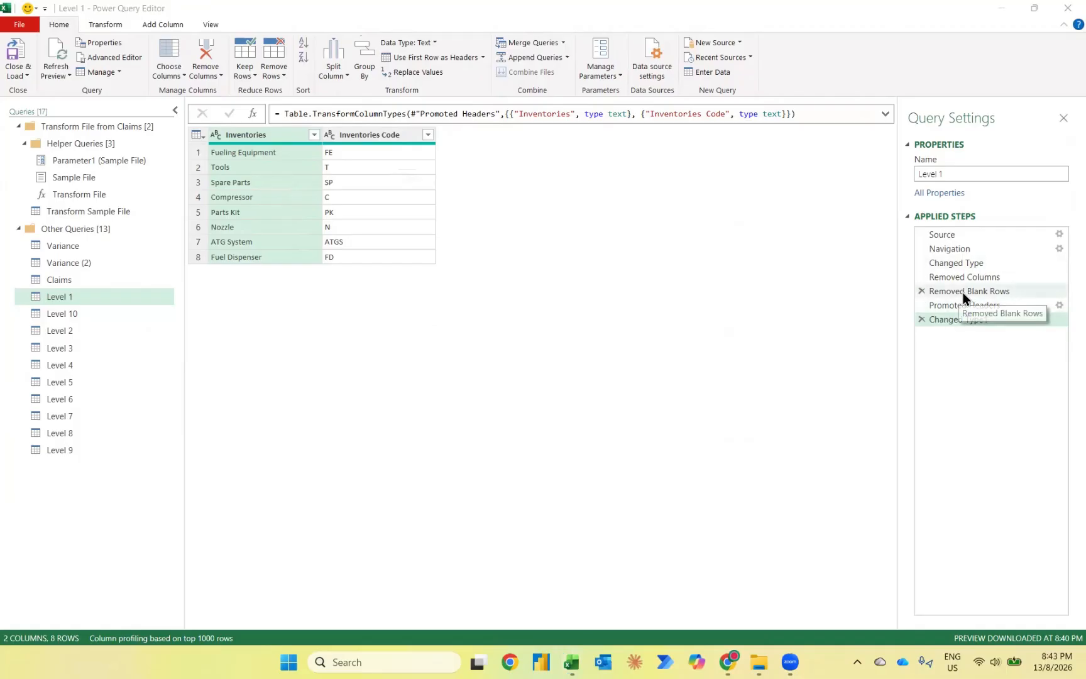
Step: Close the Query Settings pane and restore it
{"action": "left_click", "coordinate": [1063, 118]}
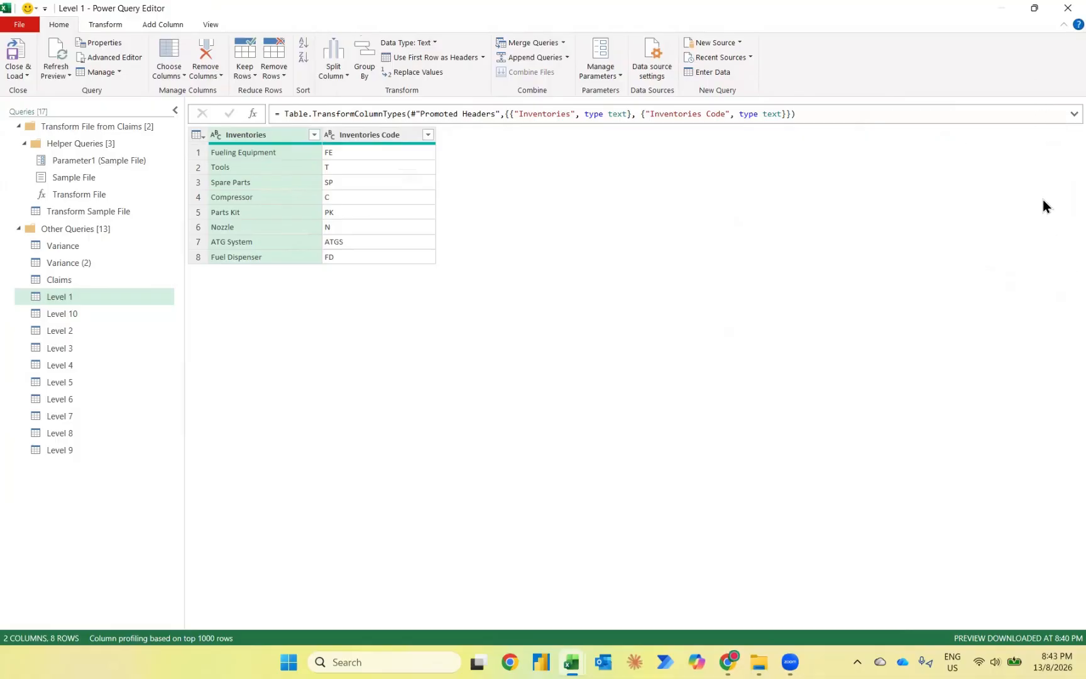
{"action": "left_click", "coordinate": [210, 24]}
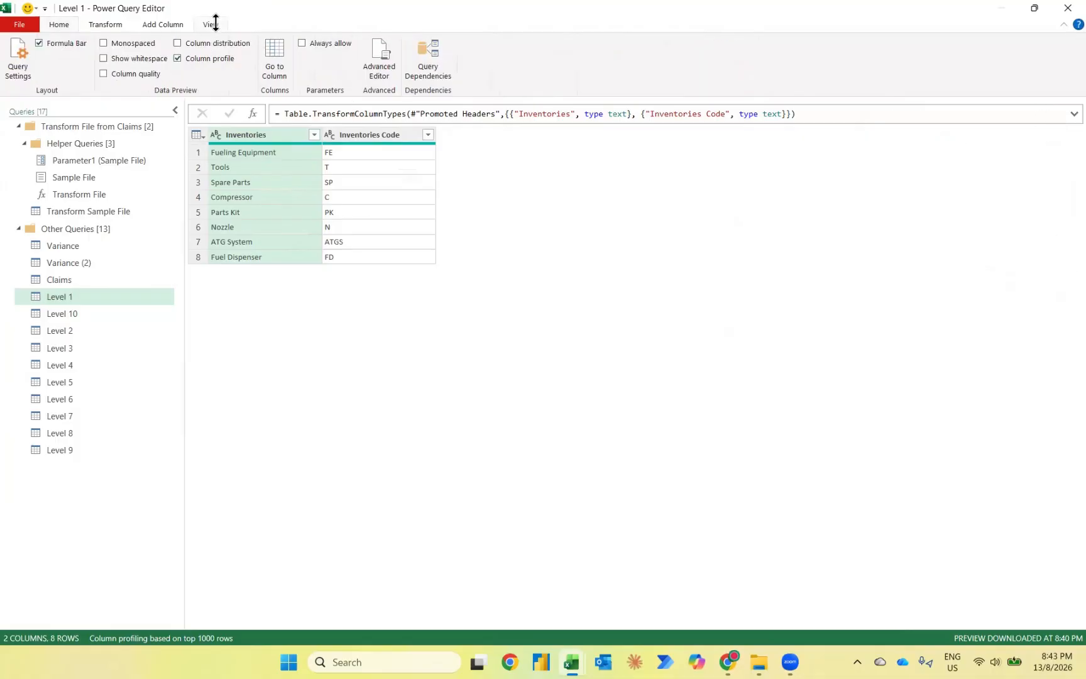
{"action": "left_click", "coordinate": [17, 55]}
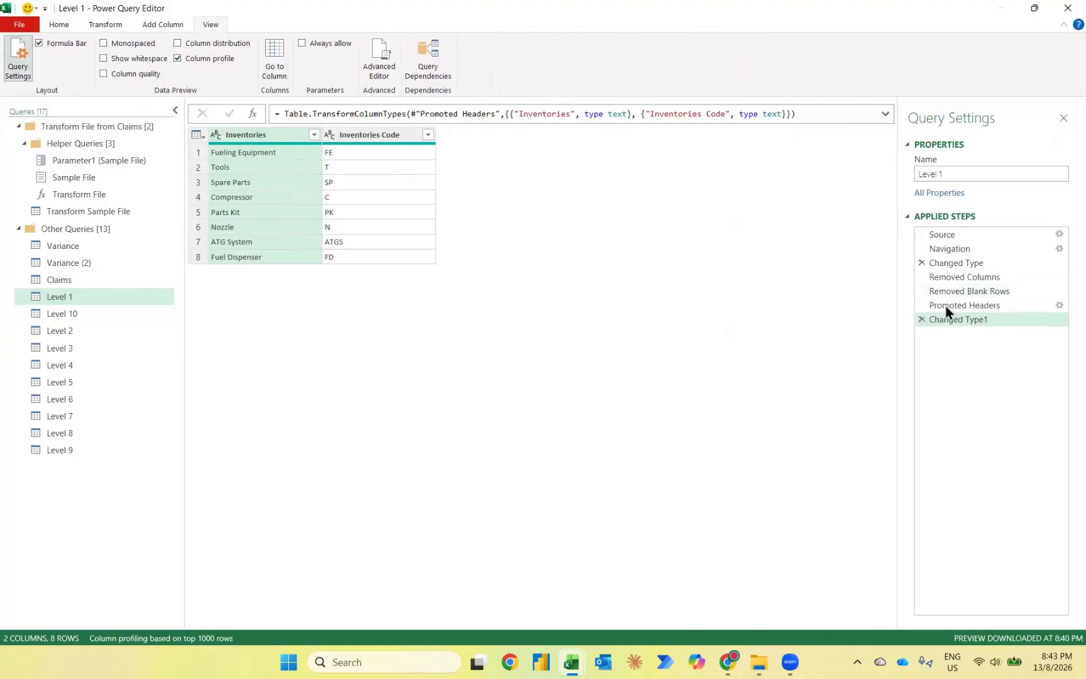
Step: Open the Source step's settings in the Level 1 query, accept them as they are, and return to the final applied step
{"action": "left_click", "coordinate": [1058, 236]}
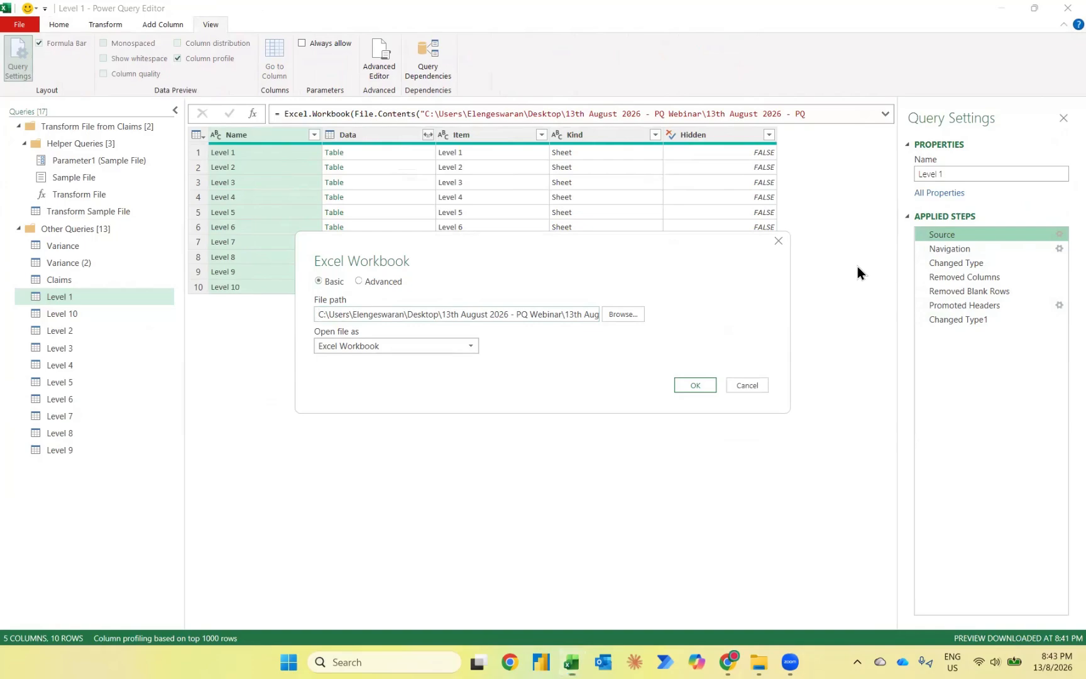
{"action": "left_click", "coordinate": [692, 385]}
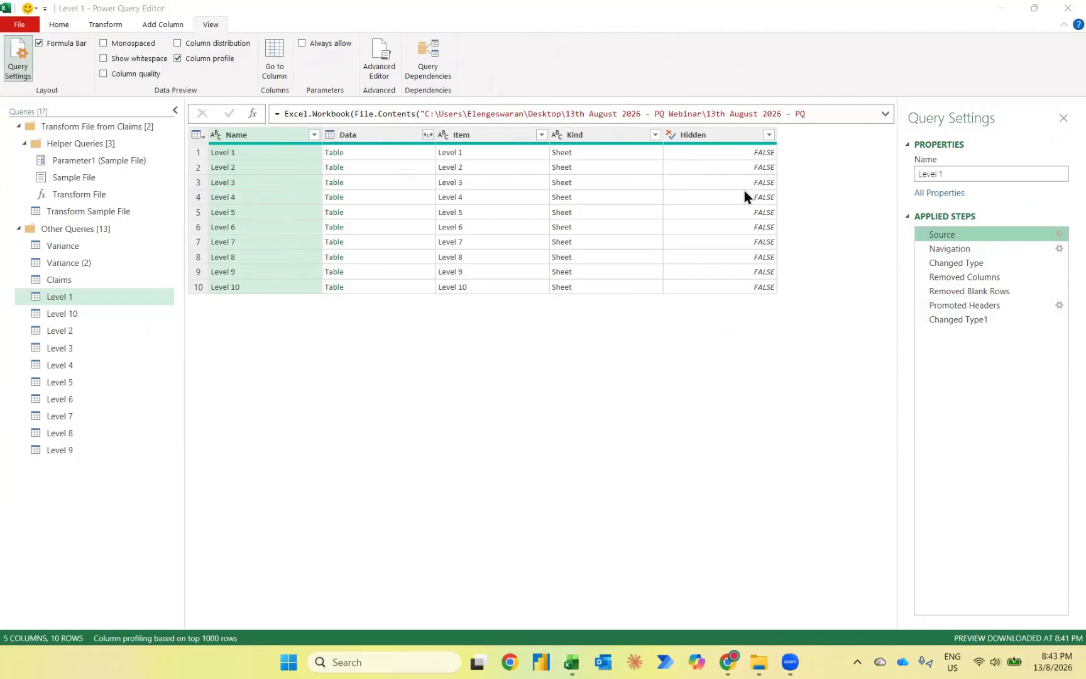
{"action": "left_click", "coordinate": [950, 320]}
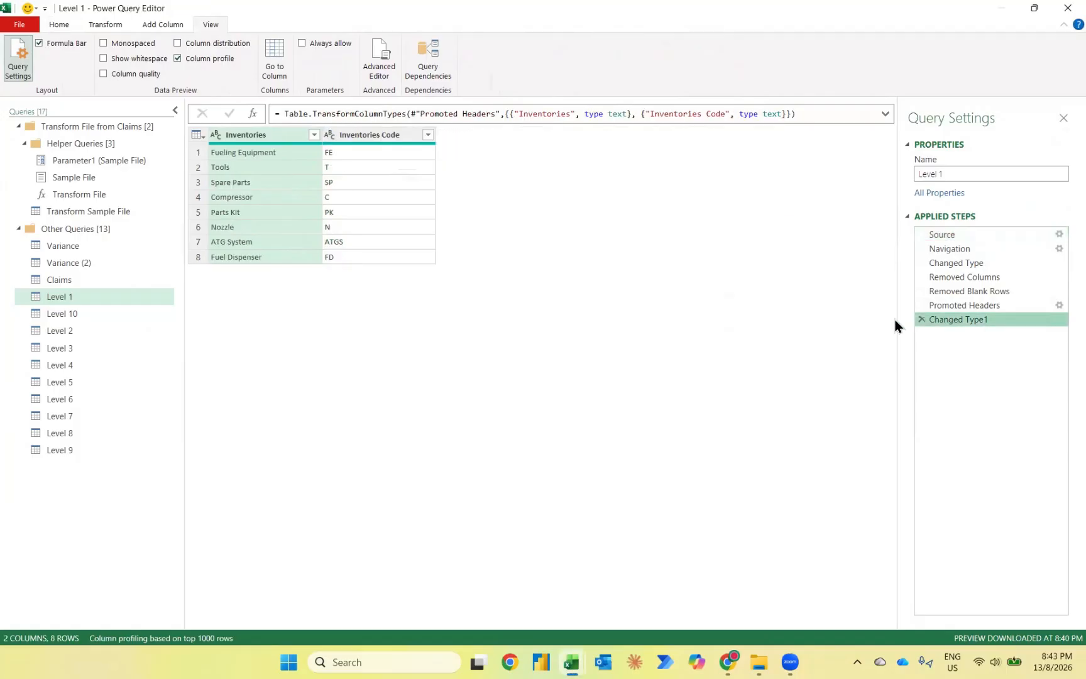
Step: Remove the blank rows from the Level 2 query and use its first row as headers
{"action": "left_click", "coordinate": [72, 329]}
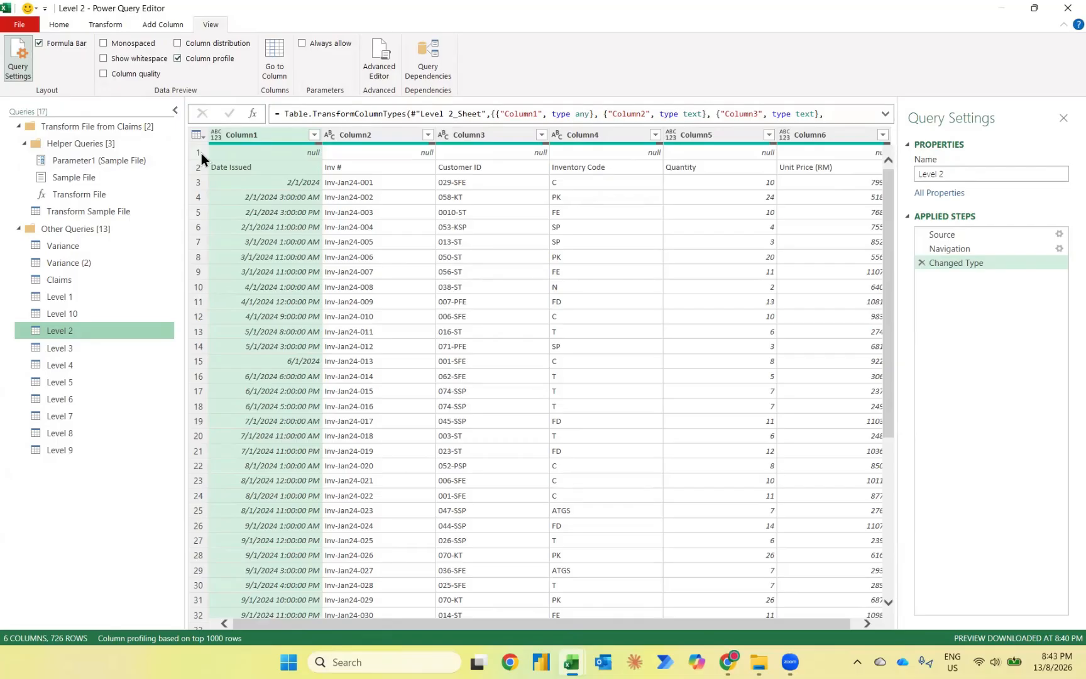
{"action": "left_click", "coordinate": [274, 152]}
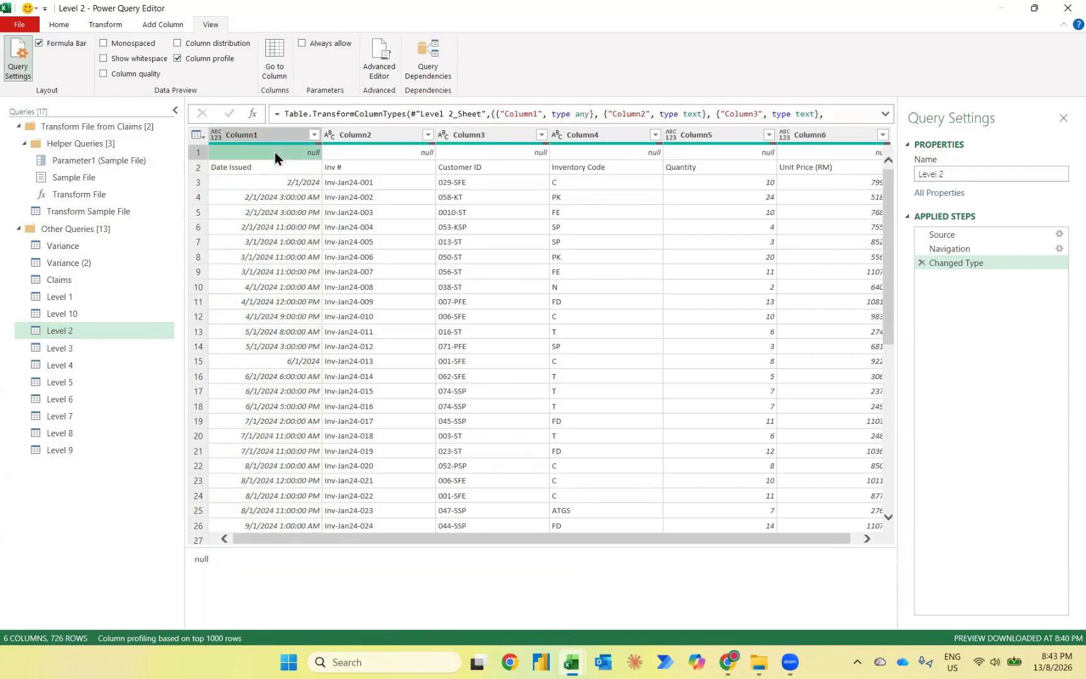
{"action": "left_click", "coordinate": [413, 157]}
{"action": "left_click", "coordinate": [487, 151]}
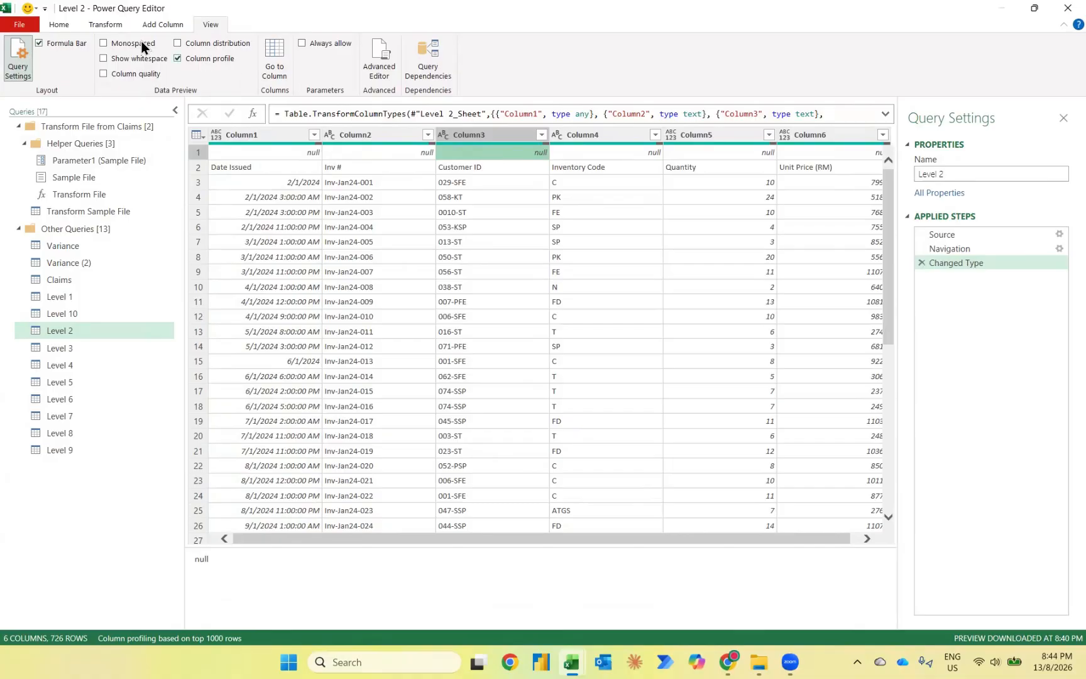
{"action": "left_click", "coordinate": [61, 27]}
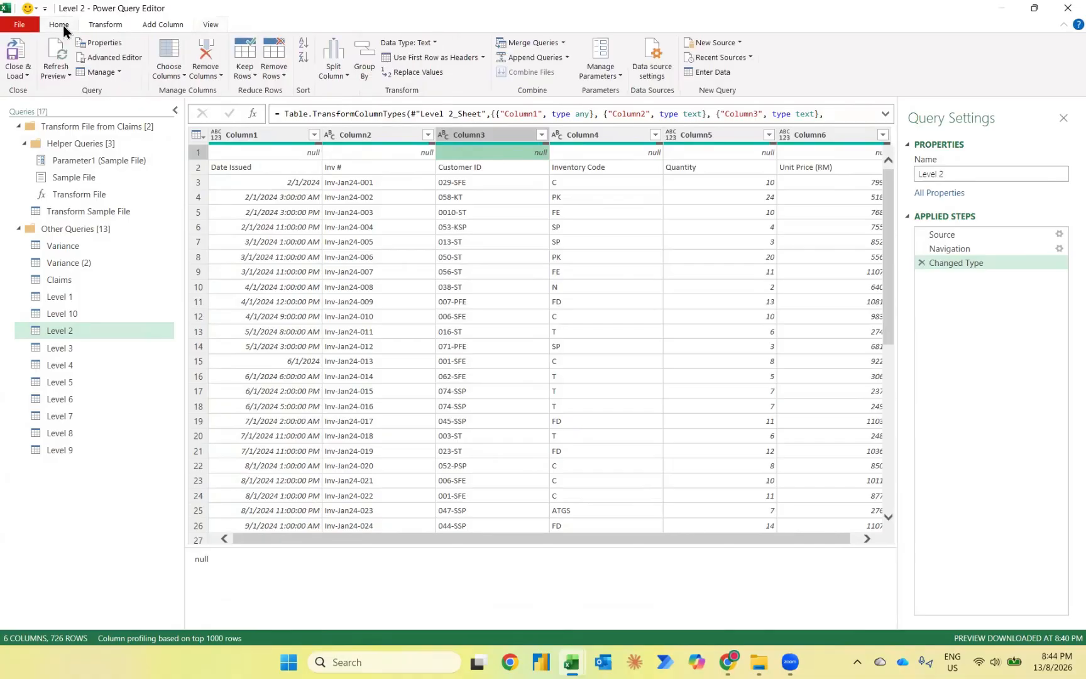
{"action": "left_click", "coordinate": [282, 74]}
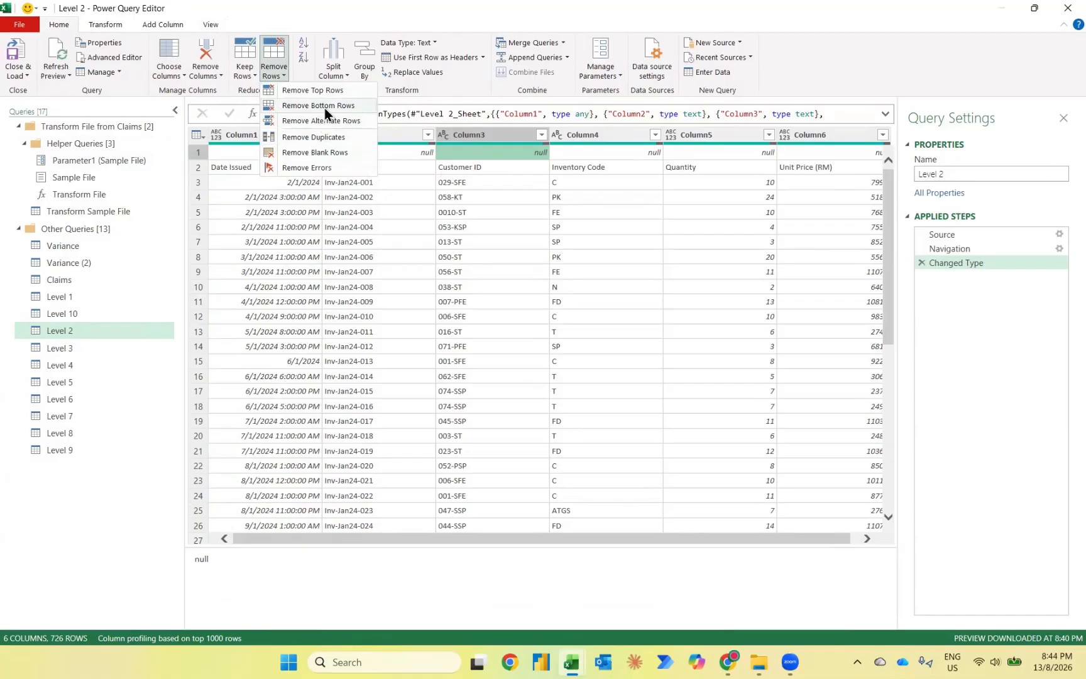
{"action": "left_click", "coordinate": [302, 152]}
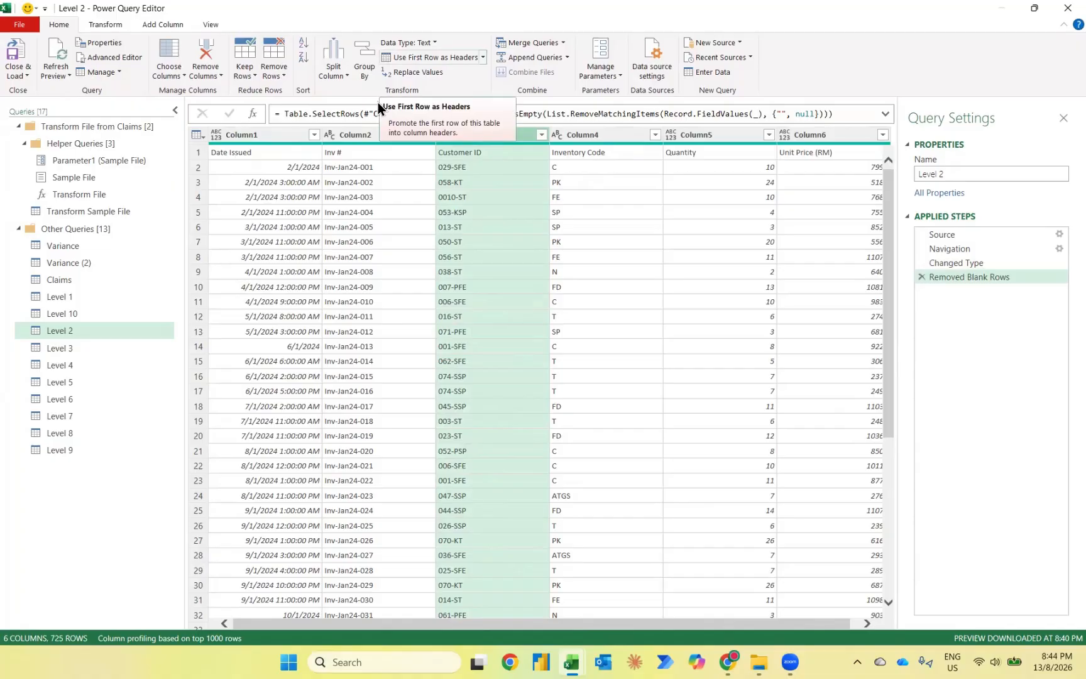
{"action": "left_click", "coordinate": [116, 22]}
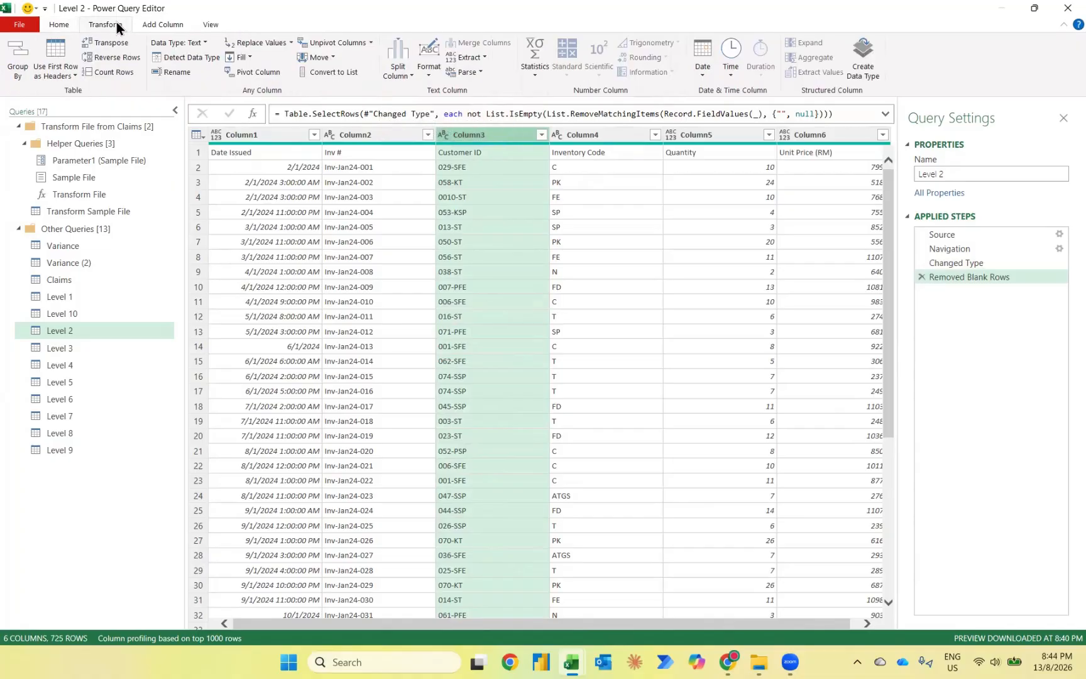
{"action": "left_click", "coordinate": [63, 24]}
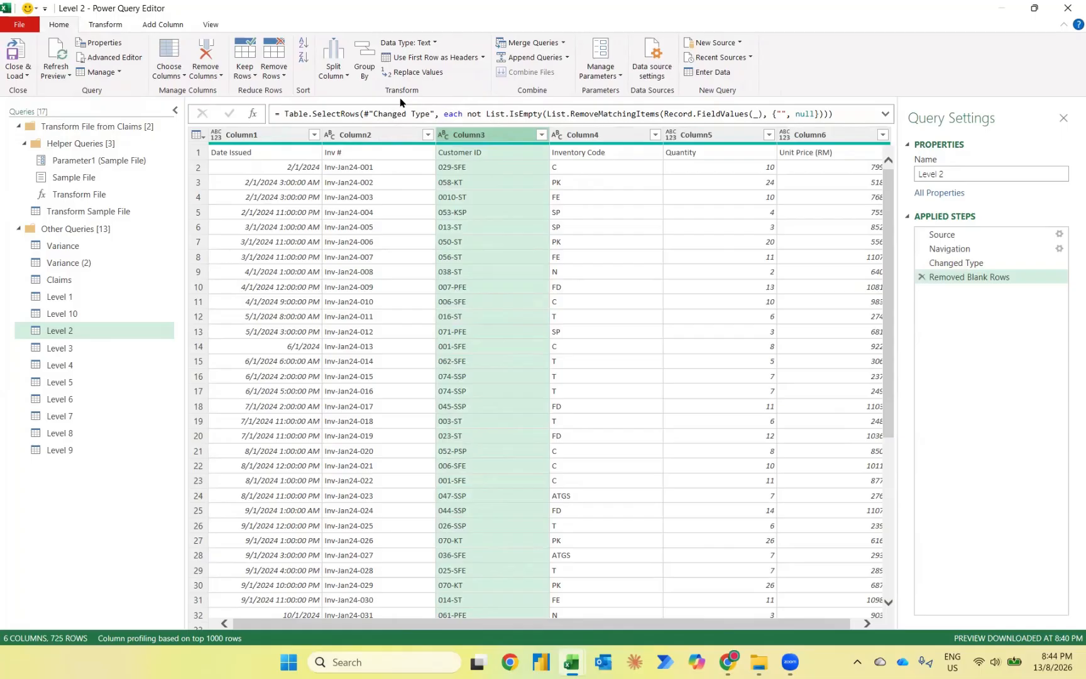
{"action": "left_click", "coordinate": [427, 57]}
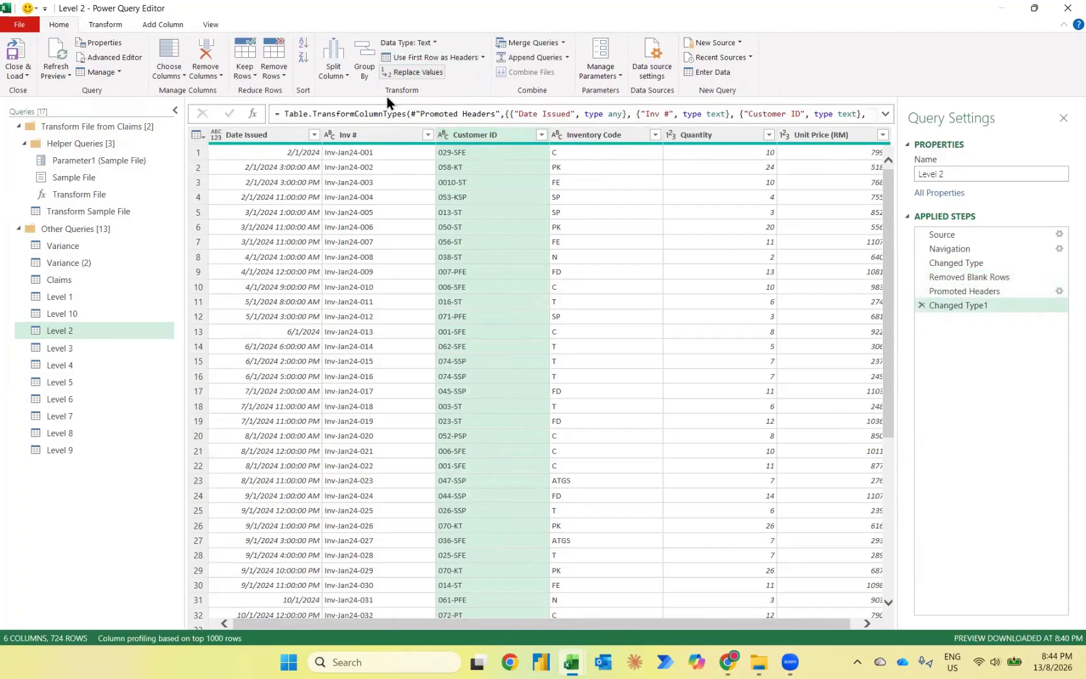
Step: Review the column data types in the Level 2 query and change Date Issued to the Date type
{"action": "left_click", "coordinate": [329, 134]}
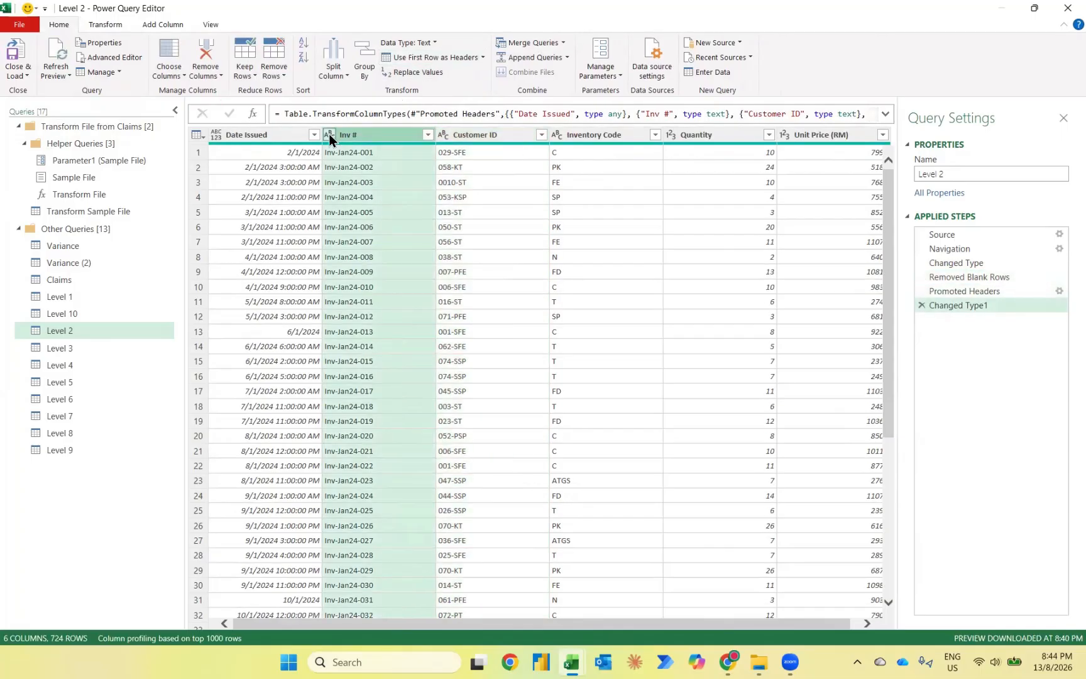
{"action": "left_click", "coordinate": [441, 134]}
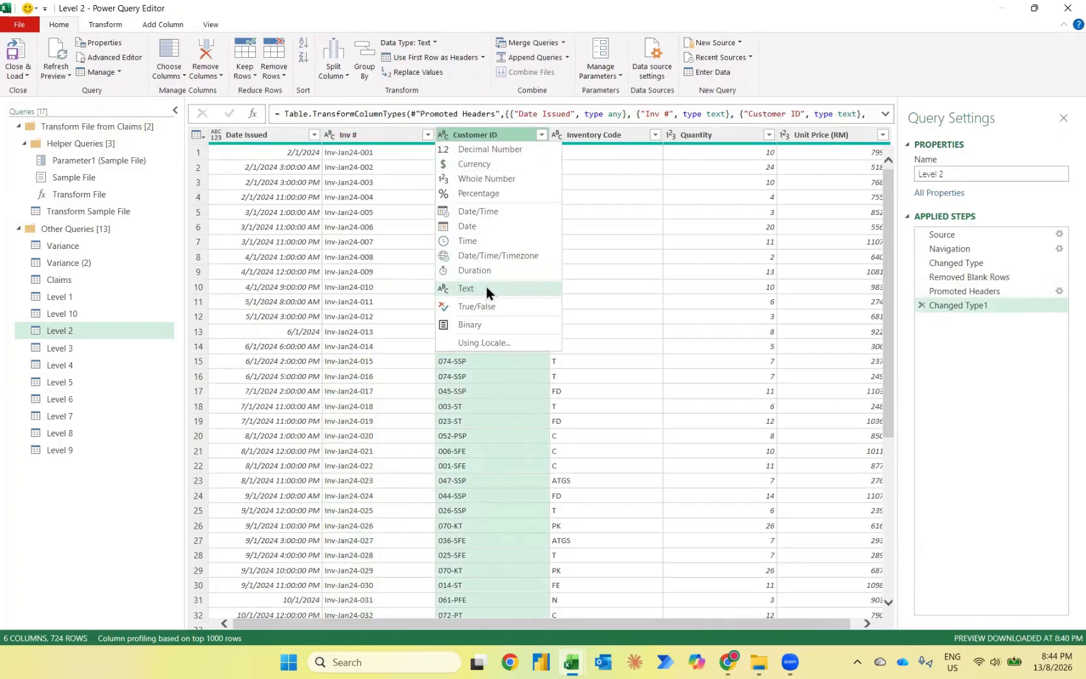
{"action": "left_click", "coordinate": [670, 133]}
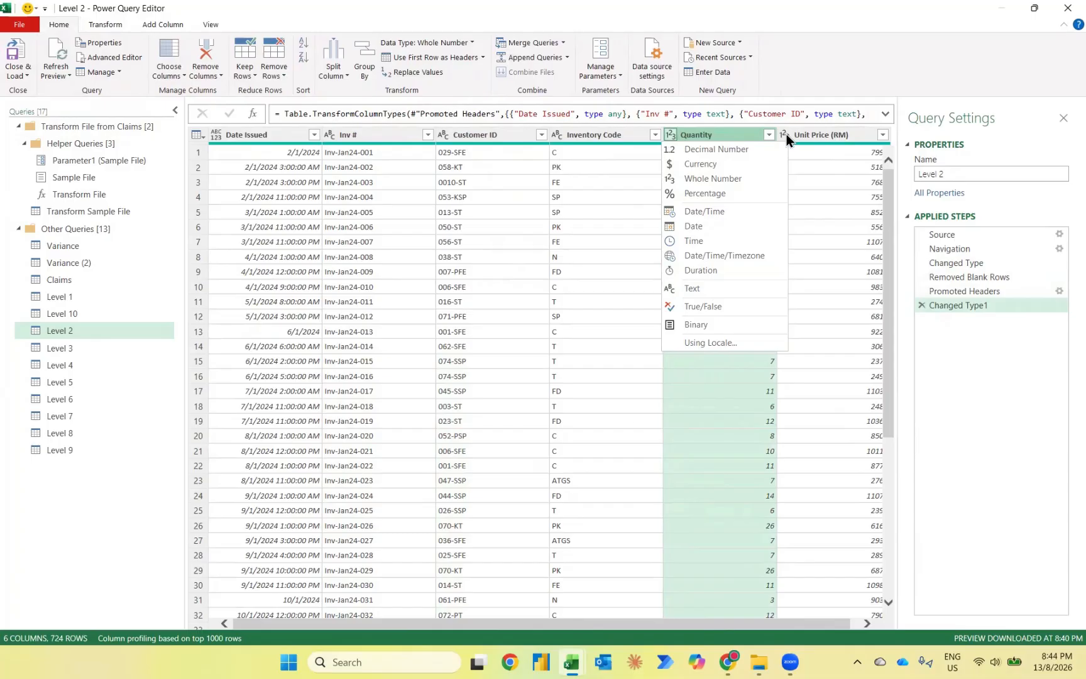
{"action": "left_click", "coordinate": [786, 134]}
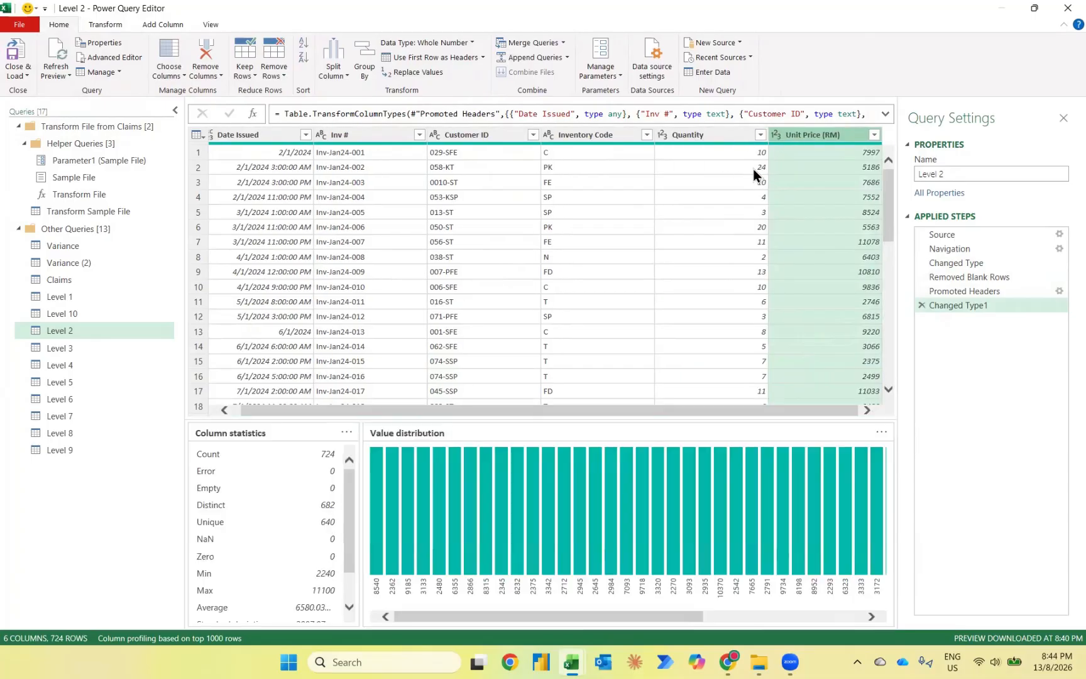
{"action": "left_click", "coordinate": [274, 154]}
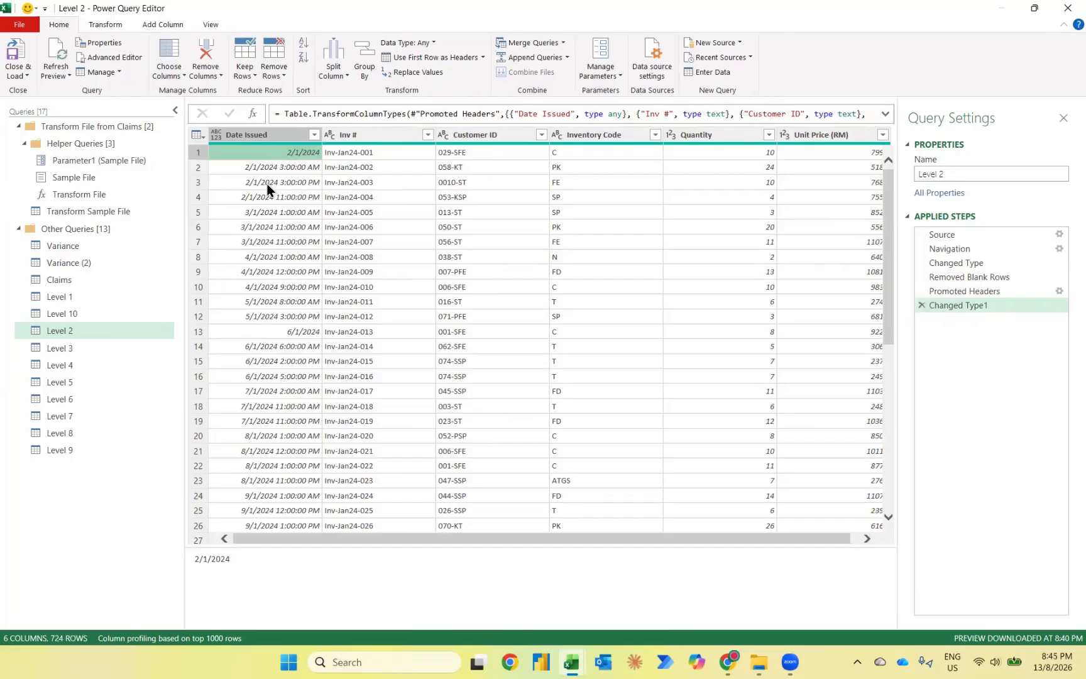
{"action": "left_click", "coordinate": [220, 138]}
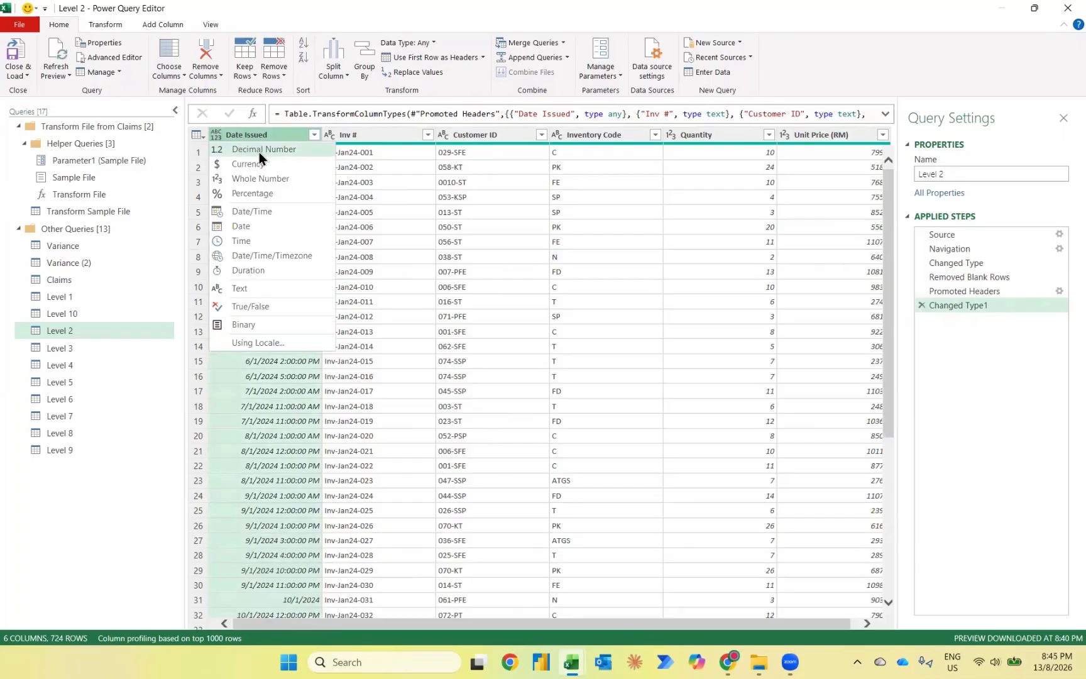
{"action": "left_click", "coordinate": [226, 226]}
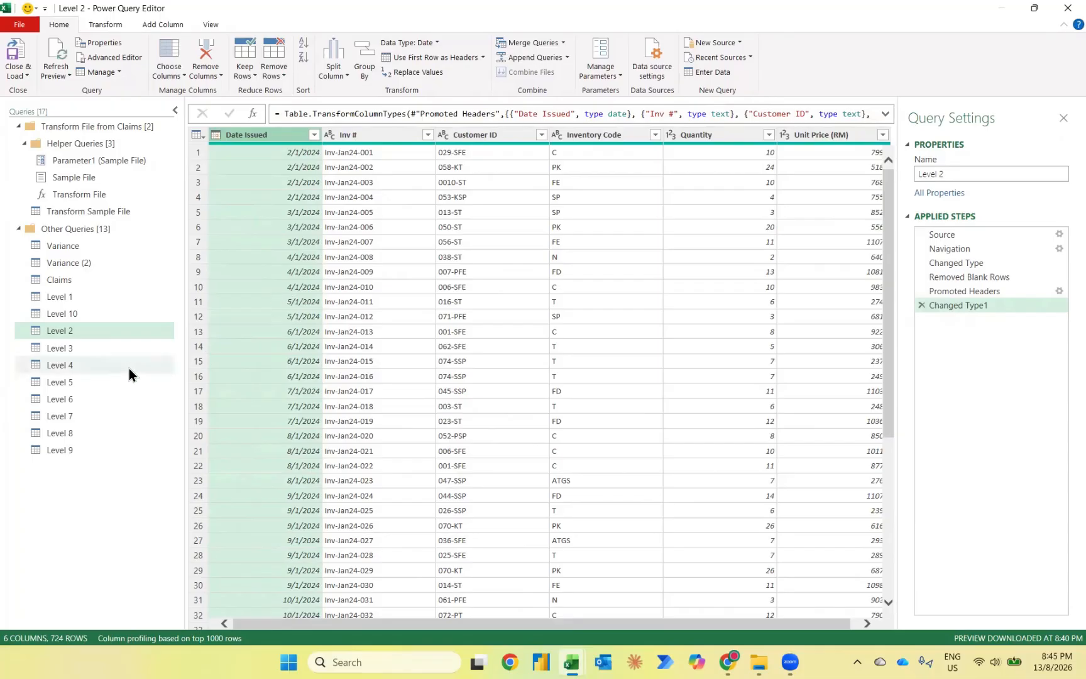
Step: Remove the empty "Calculate the Profit. Profit is Revenue - Cost" column from the Level 3 query and use its first row as headers
{"action": "left_click", "coordinate": [81, 354]}
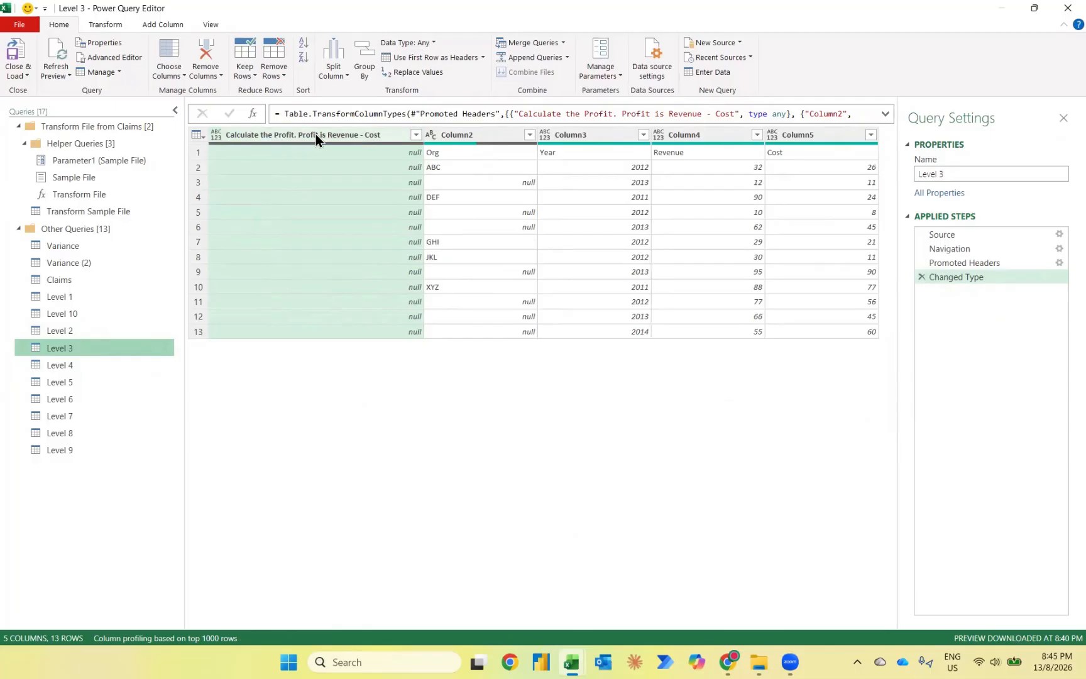
{"action": "left_click", "coordinate": [350, 134]}
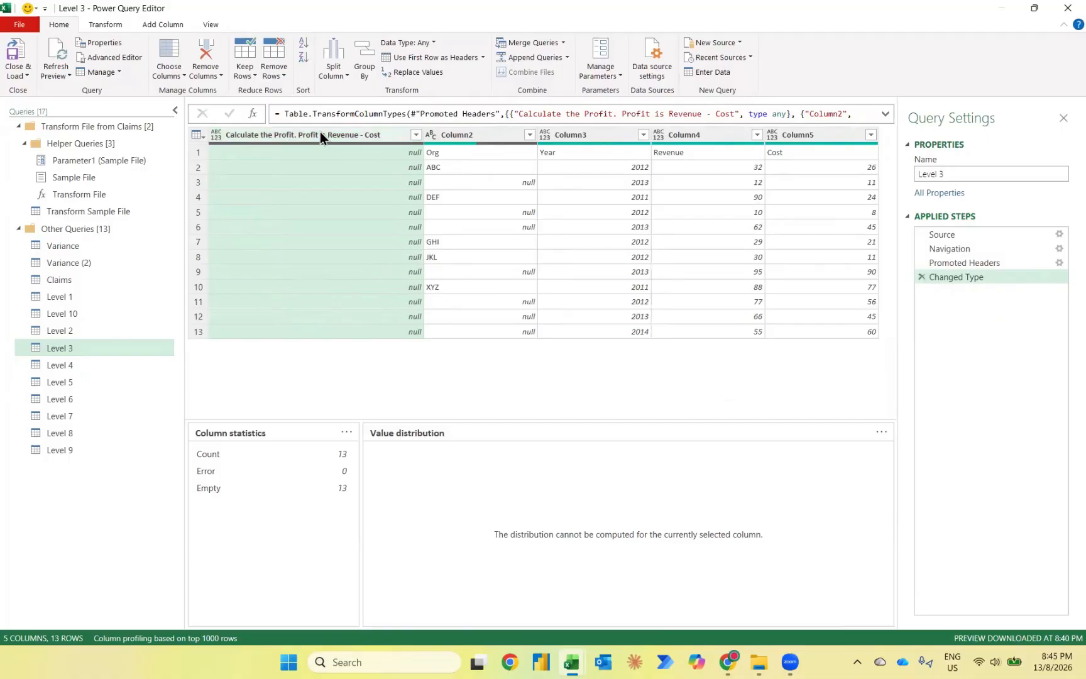
{"action": "right_click", "coordinate": [320, 132]}
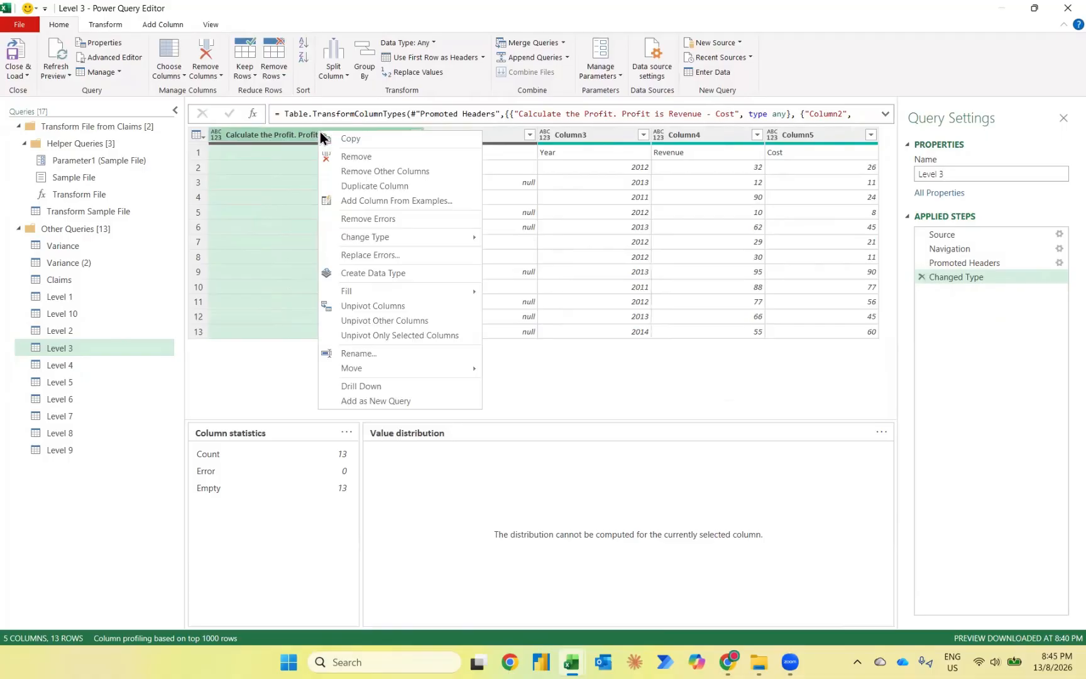
{"action": "left_click", "coordinate": [288, 141]}
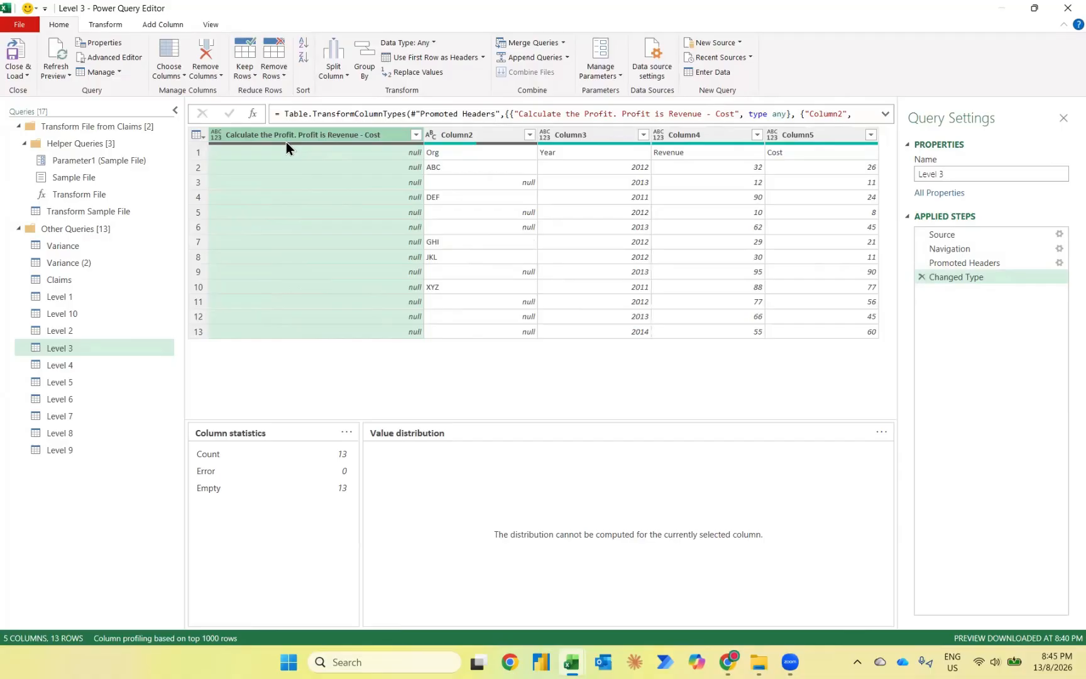
{"action": "key", "text": "Delete"}
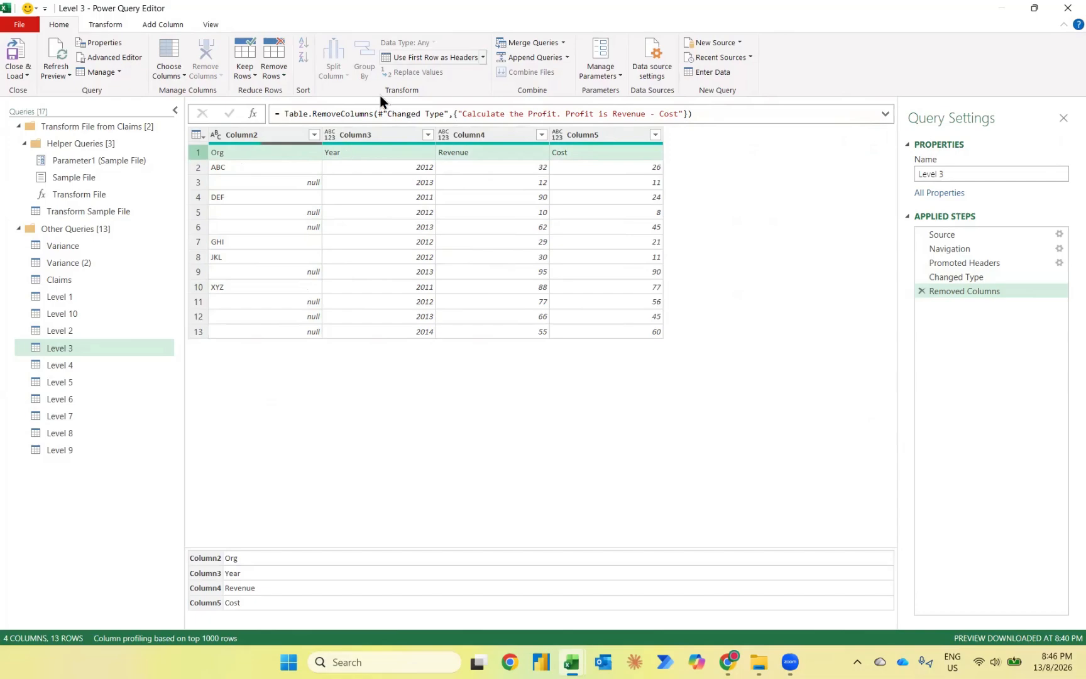
{"action": "left_click", "coordinate": [435, 58]}
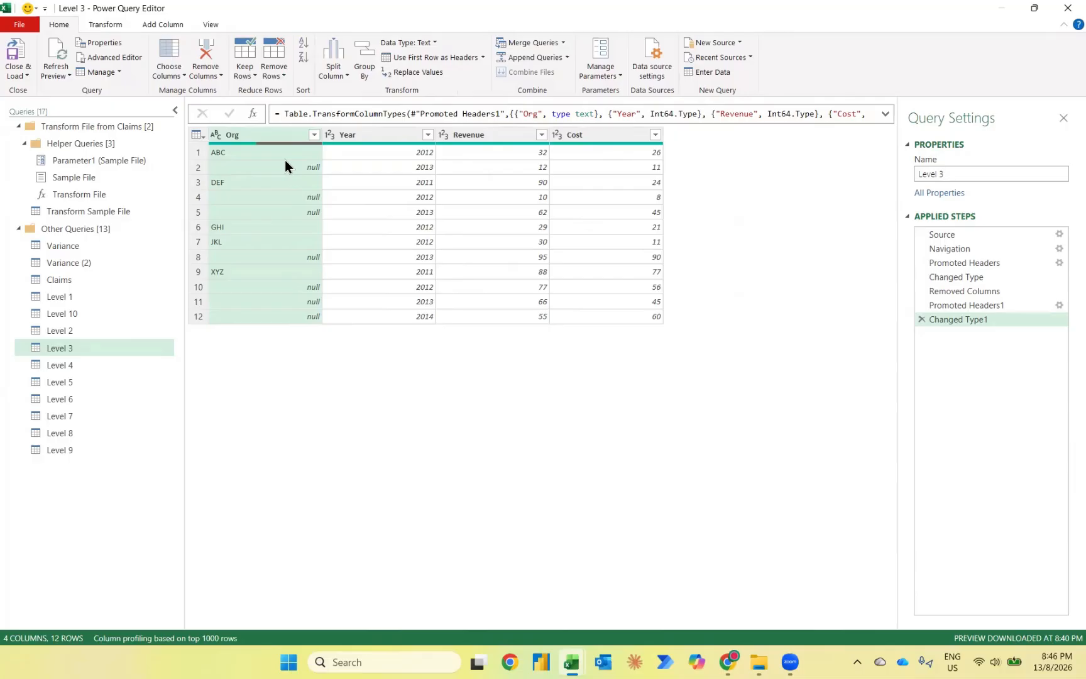
Step: Fill down the null values in the Org column of the Level 3 query
{"action": "right_click", "coordinate": [248, 137]}
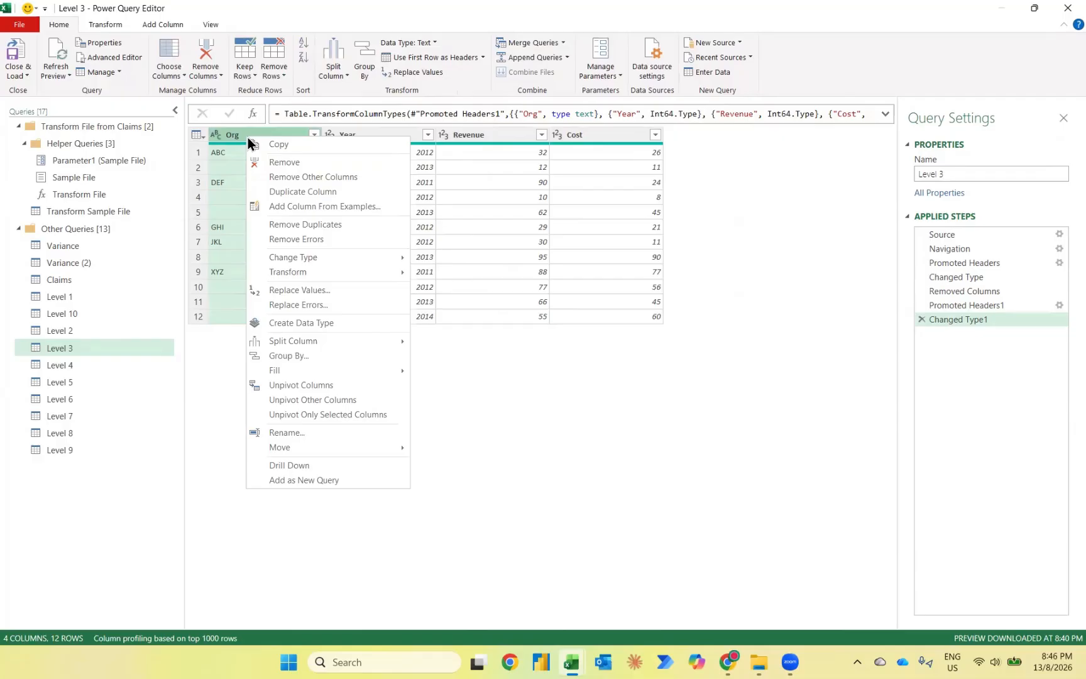
{"action": "mouse_move", "coordinate": [288, 376]}
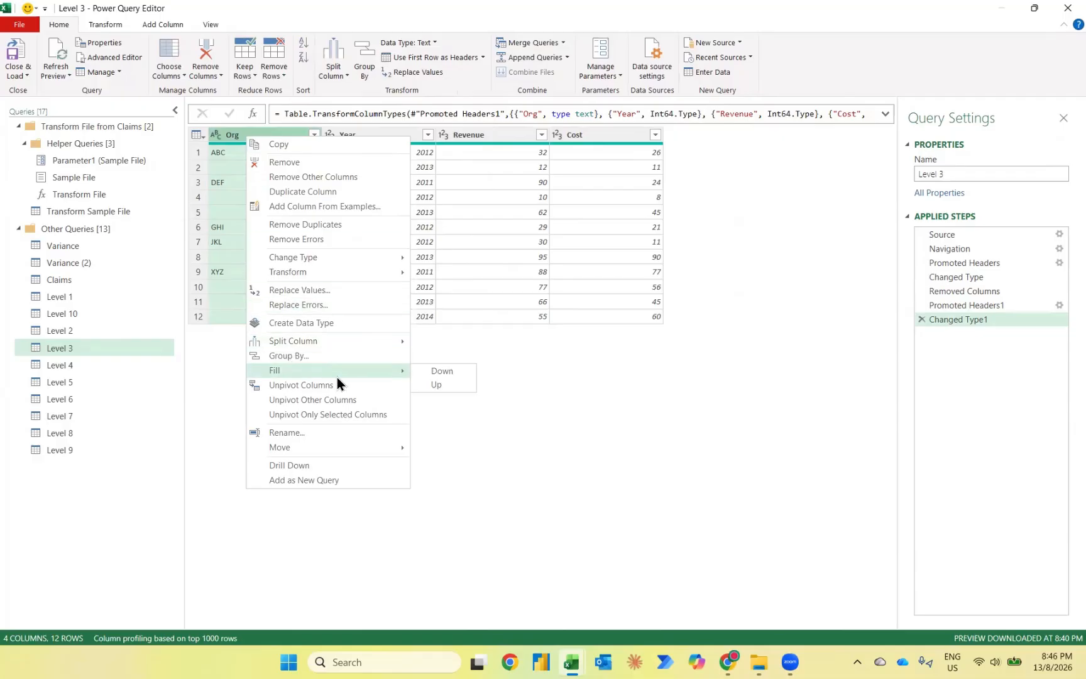
{"action": "left_click", "coordinate": [418, 374]}
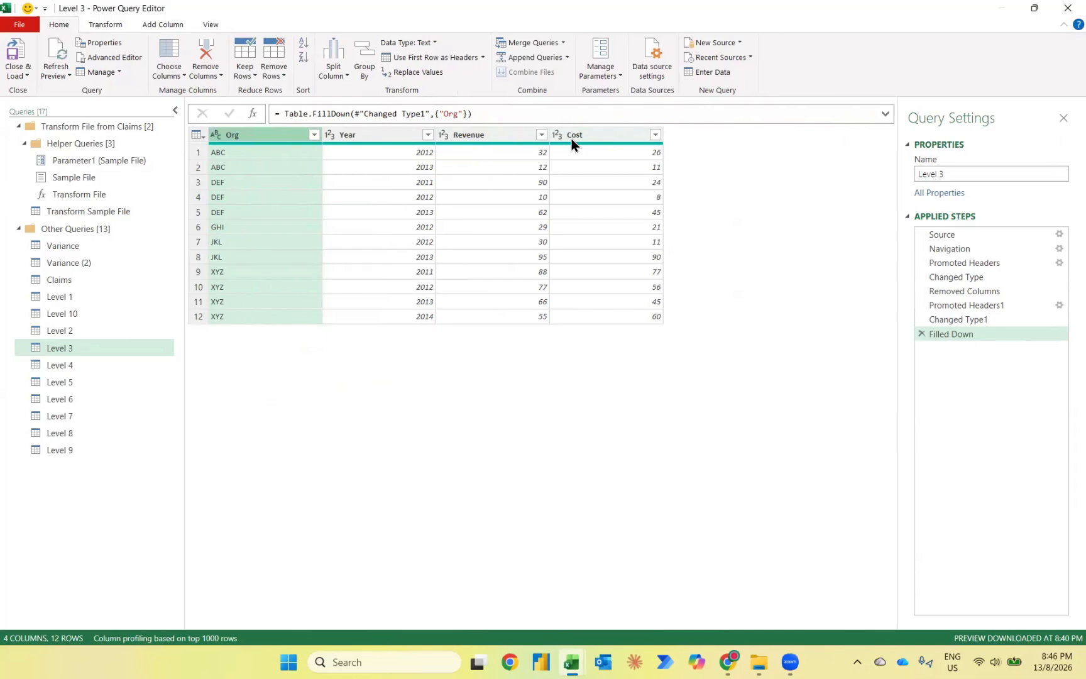
Step: Try adding a Level 3 column that subtracts Cost from Revenue with the standard Subtract operation, and delete the inserted step
{"action": "left_click", "coordinate": [506, 137]}
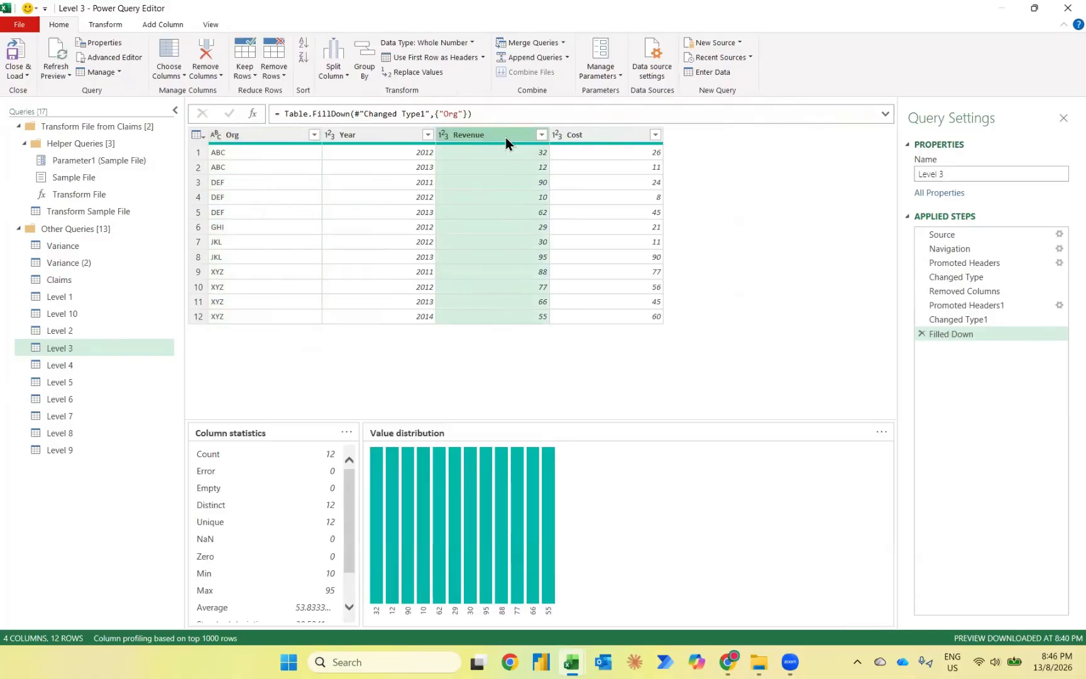
{"action": "key", "text": "shift+Right"}
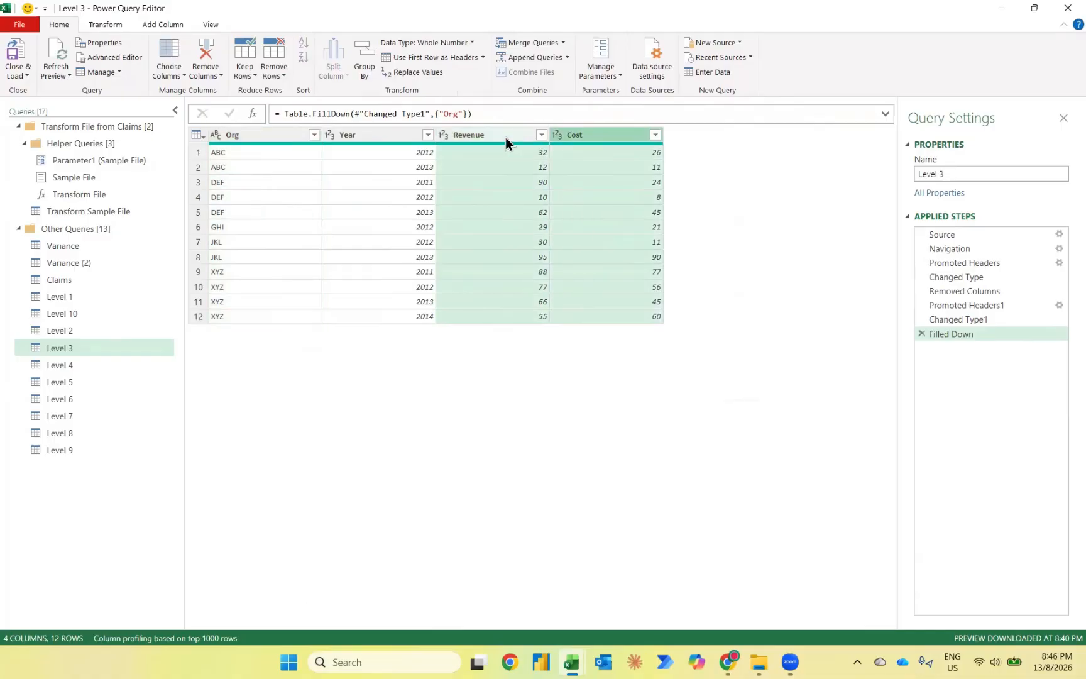
{"action": "left_click", "coordinate": [165, 28]}
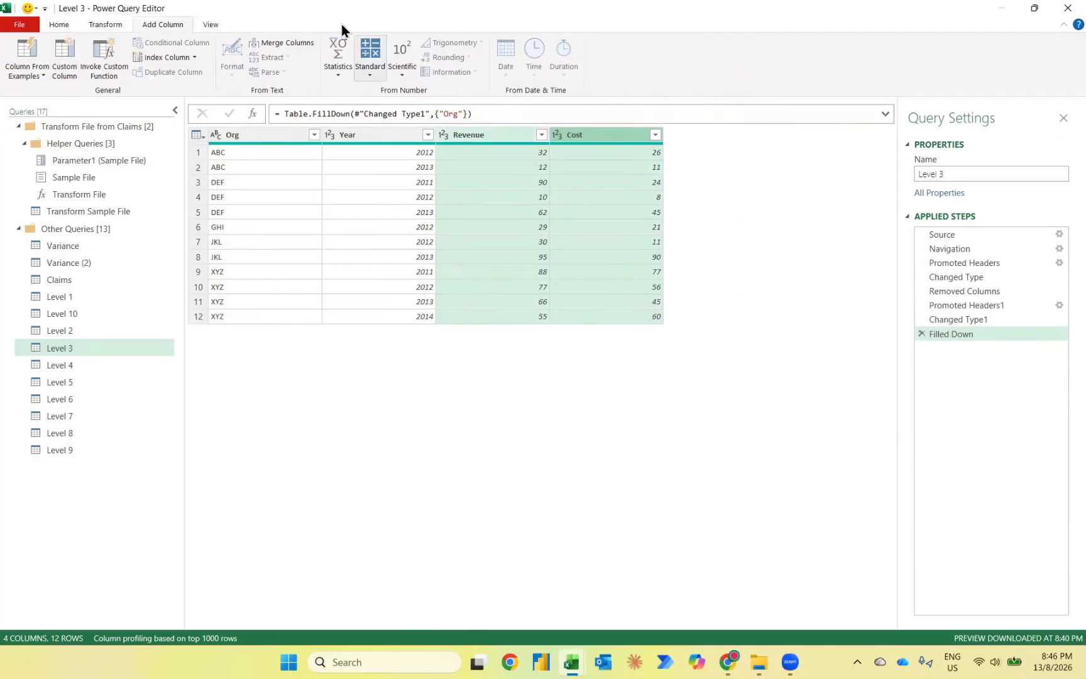
{"action": "left_click", "coordinate": [369, 60]}
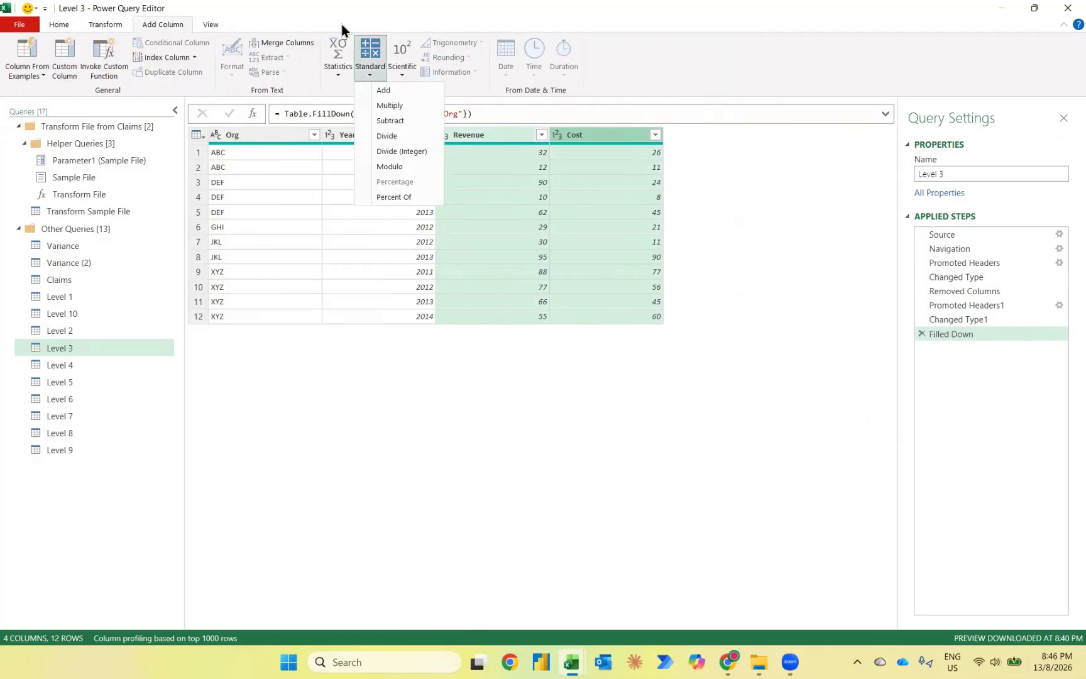
{"action": "left_click", "coordinate": [386, 119]}
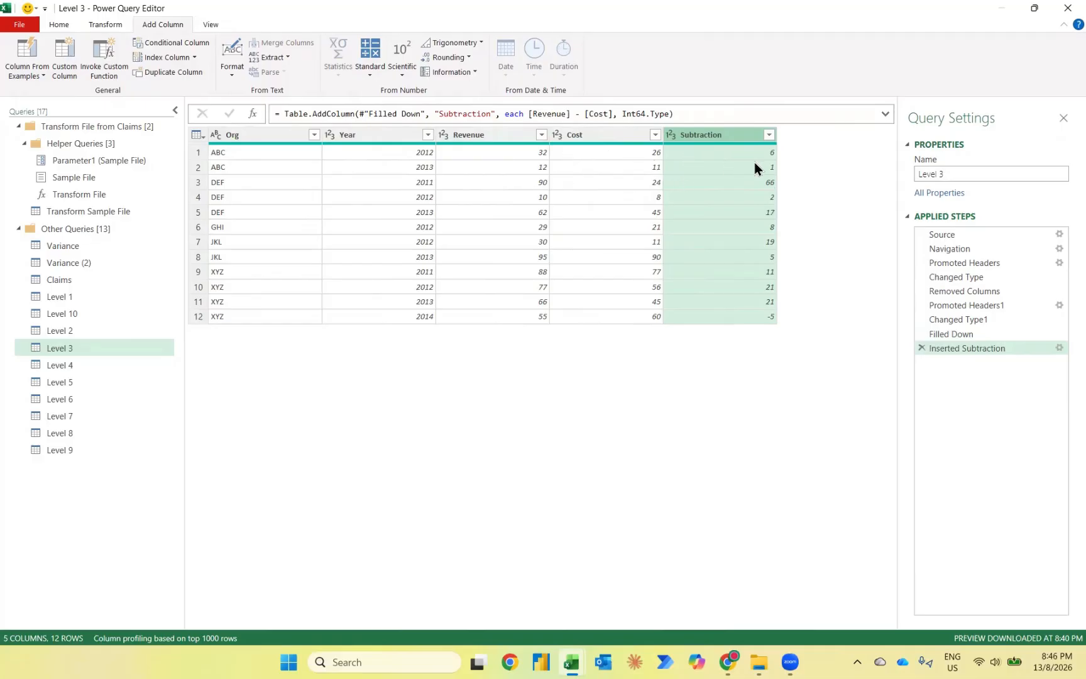
{"action": "left_click", "coordinate": [920, 348]}
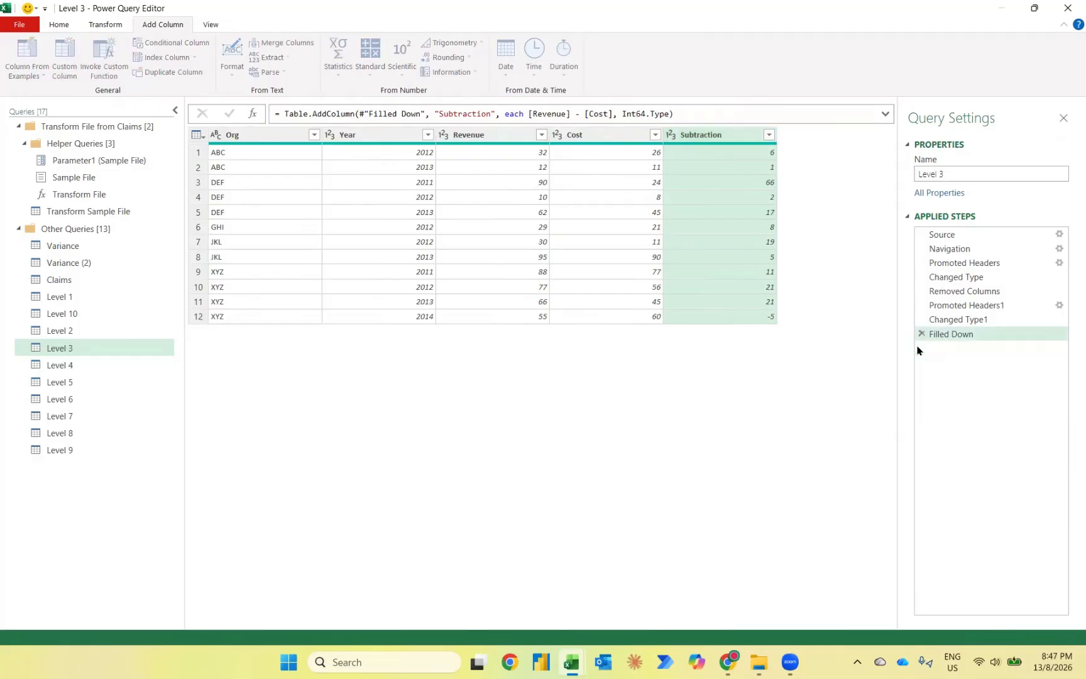
Step: Try adding a Level 3 column that subtracts Revenue from Cost with the standard Subtract operation, and delete the inserted step
{"action": "left_click", "coordinate": [583, 133]}
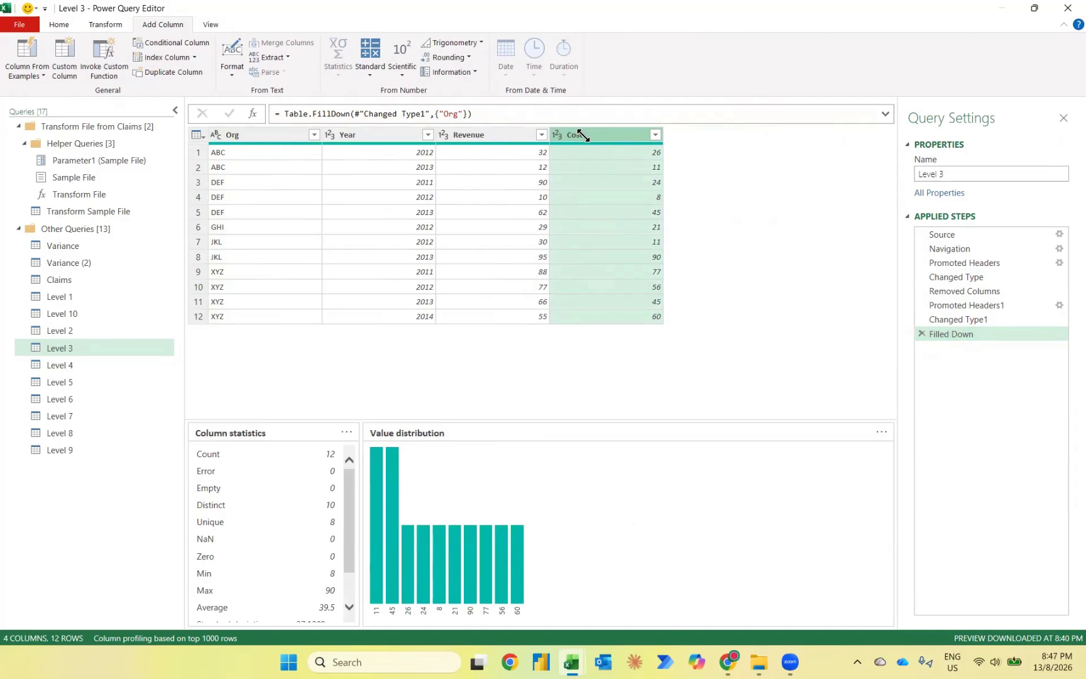
{"action": "key", "text": "shift+Left"}
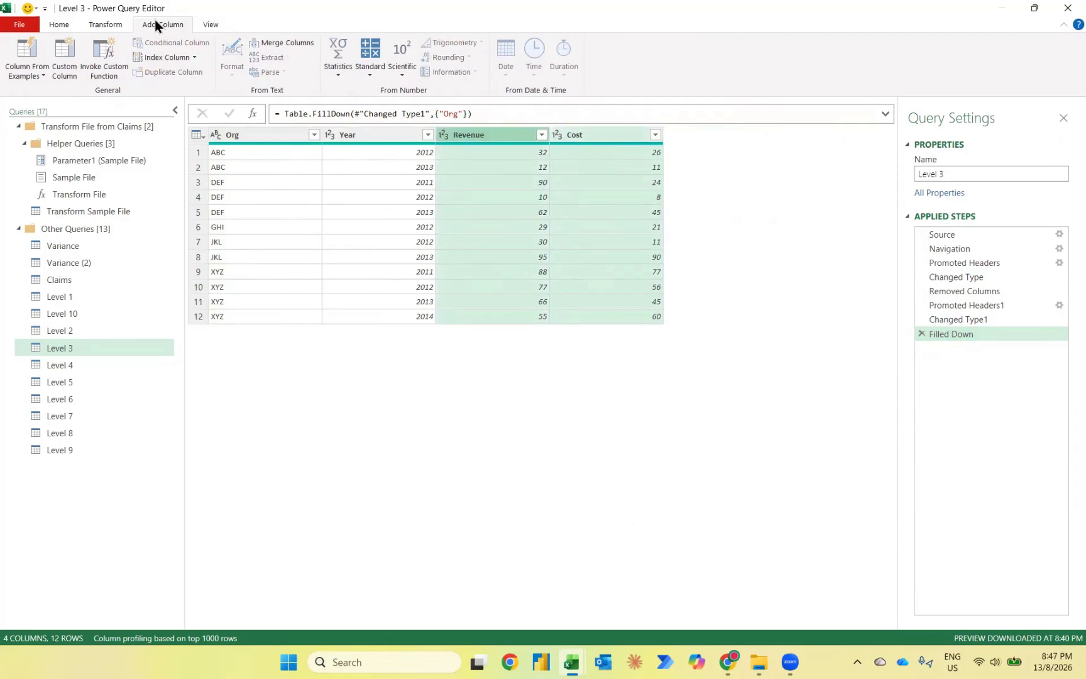
{"action": "left_click", "coordinate": [370, 58]}
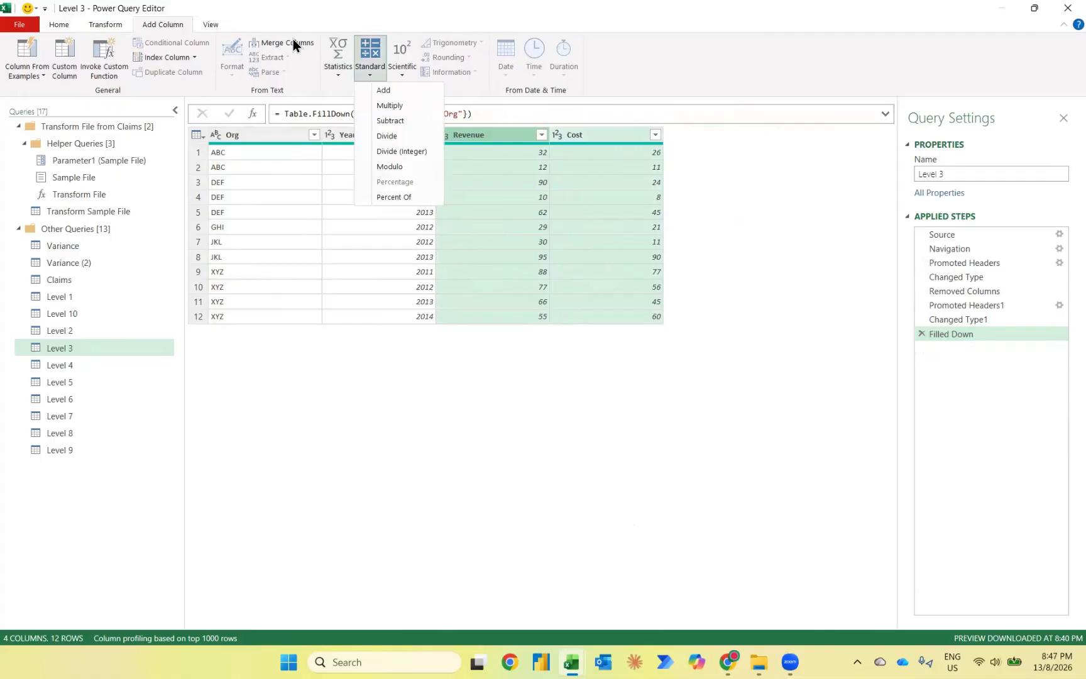
{"action": "left_click", "coordinate": [390, 120]}
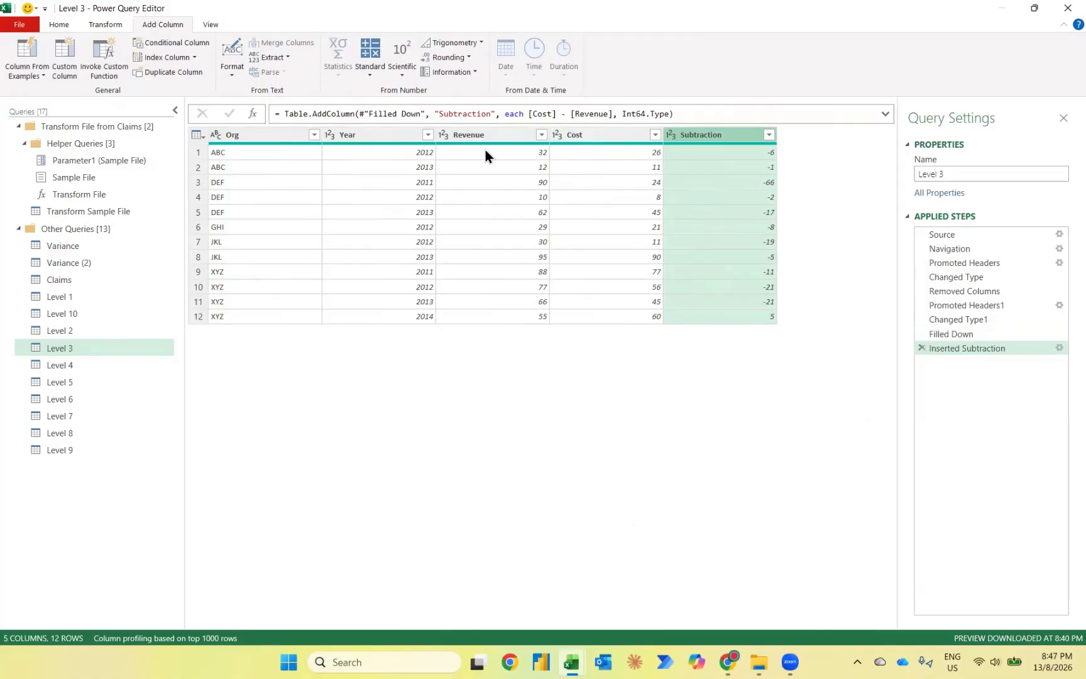
{"action": "left_click", "coordinate": [920, 349]}
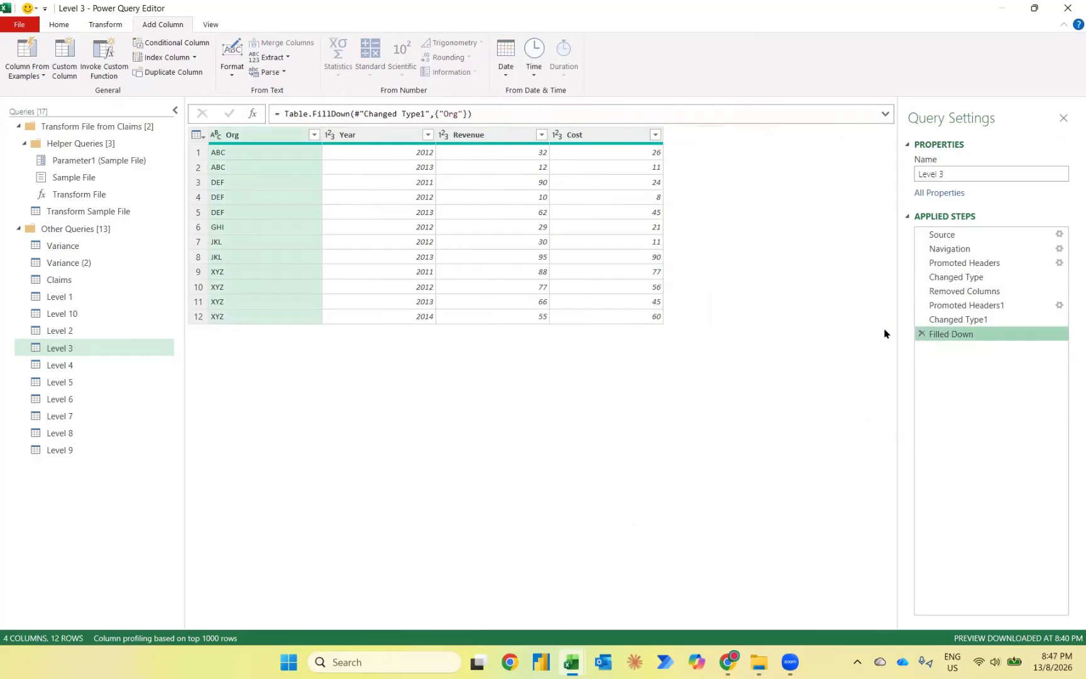
Step: Add a column to the Level 3 query that subtracts Cost from Revenue using the standard Subtract operation
{"action": "left_click", "coordinate": [489, 136]}
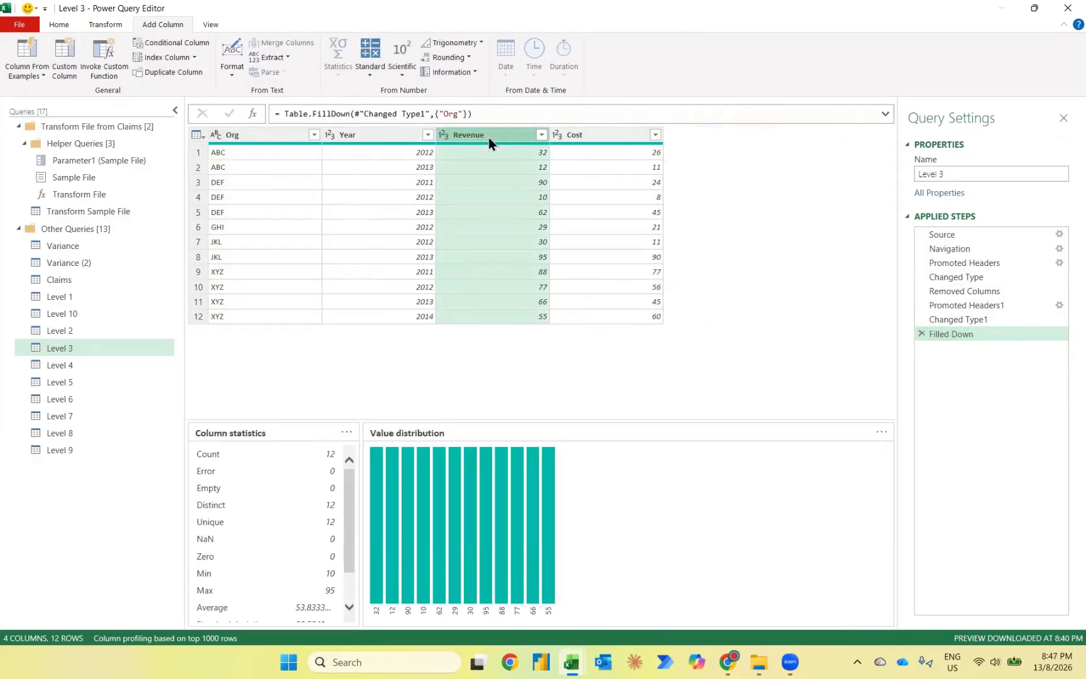
{"action": "key", "text": "shift+Right"}
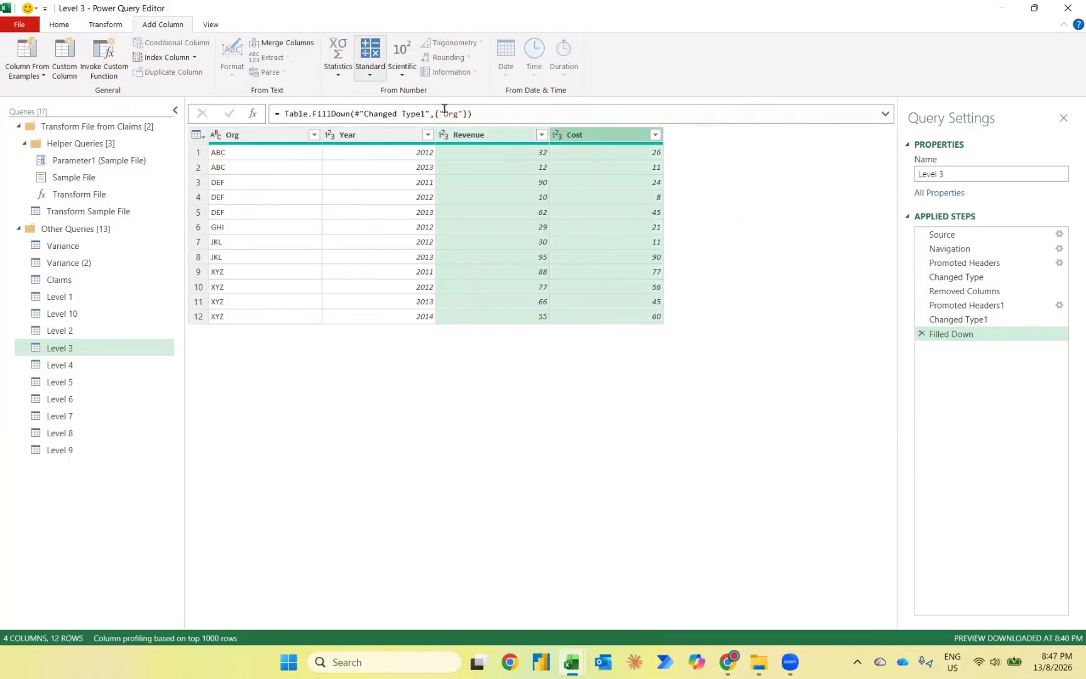
{"action": "left_click", "coordinate": [370, 59]}
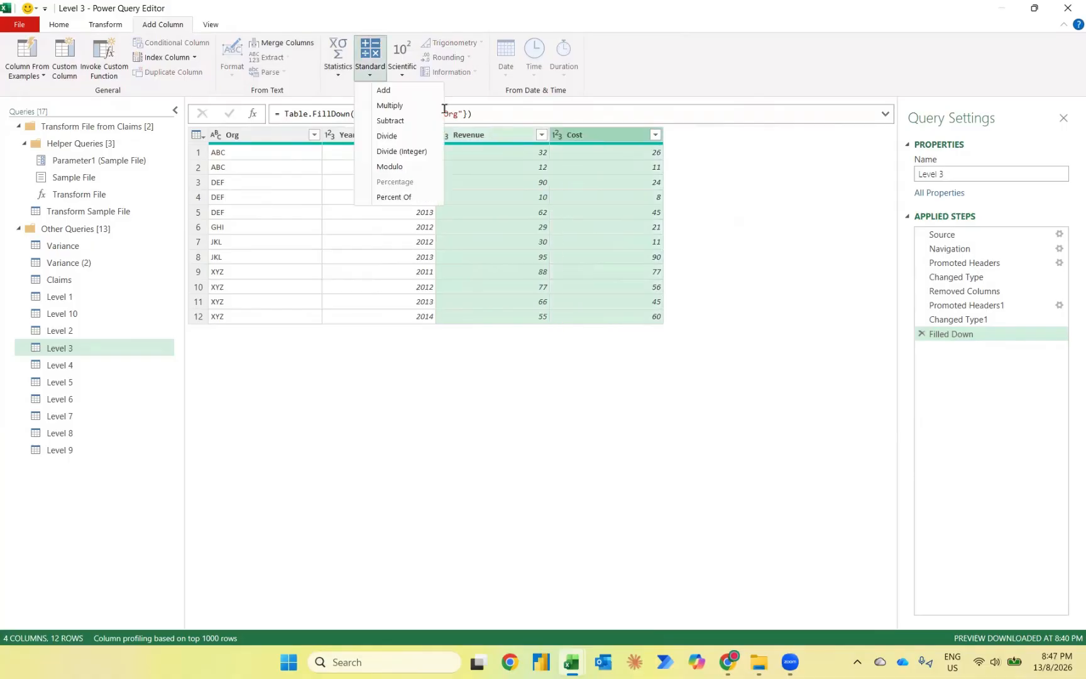
{"action": "left_click", "coordinate": [391, 121]}
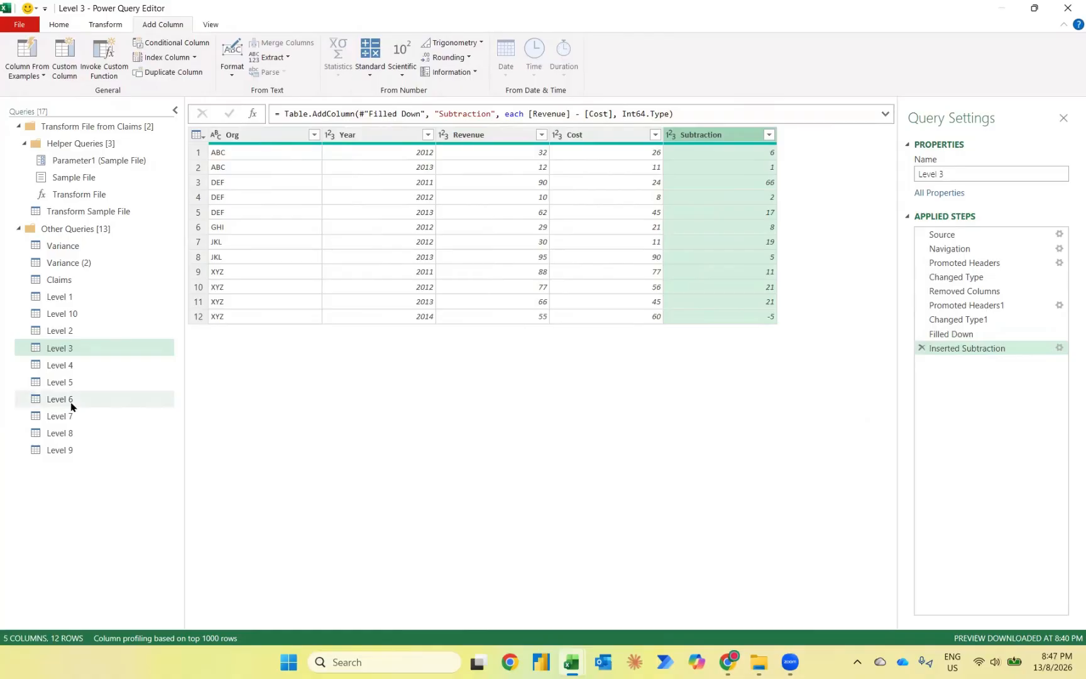
Step: Add a column to the Level 2 query that multiplies Quantity by Unit Price (RM) using the standard Multiply operation
{"action": "left_click", "coordinate": [67, 330]}
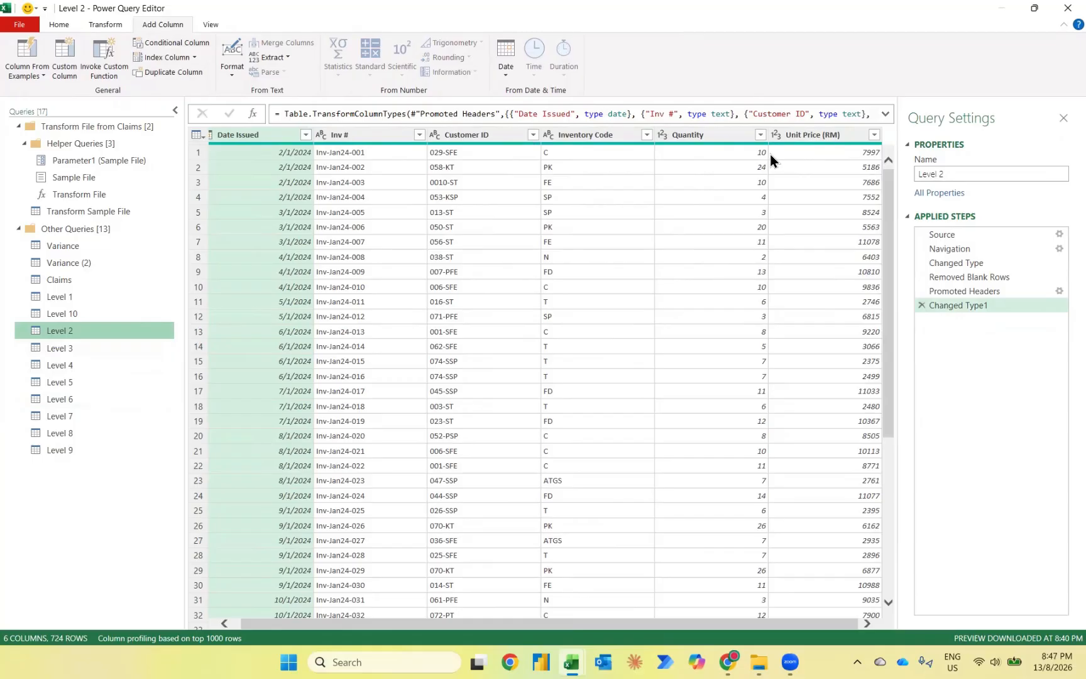
{"action": "left_click", "coordinate": [735, 136]}
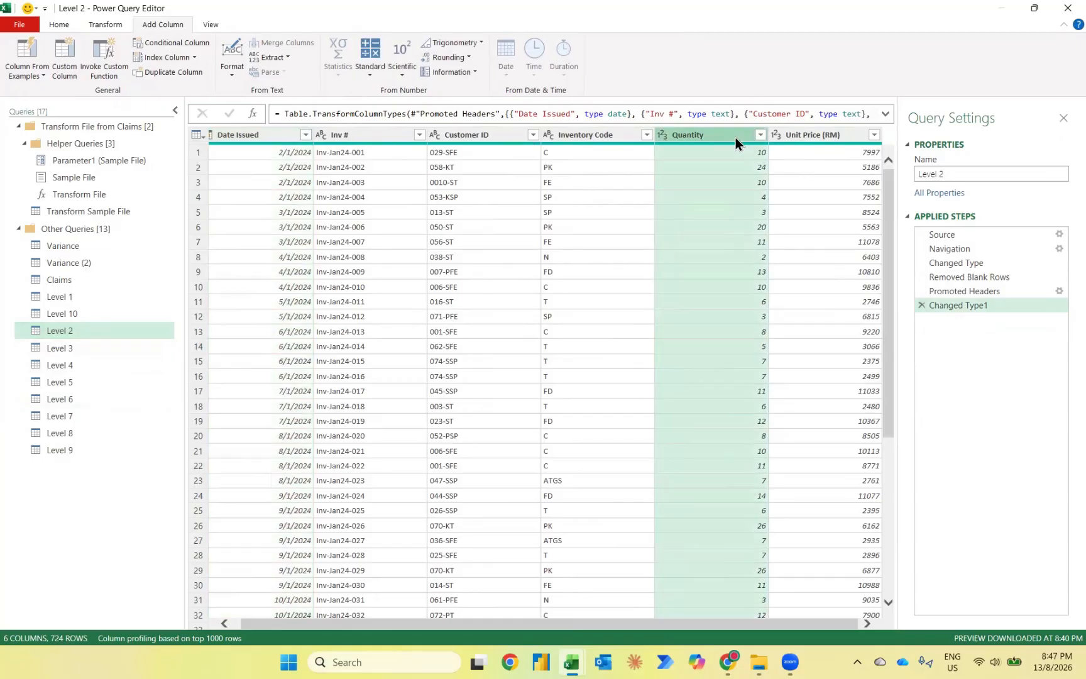
{"action": "key", "text": "shift+Right"}
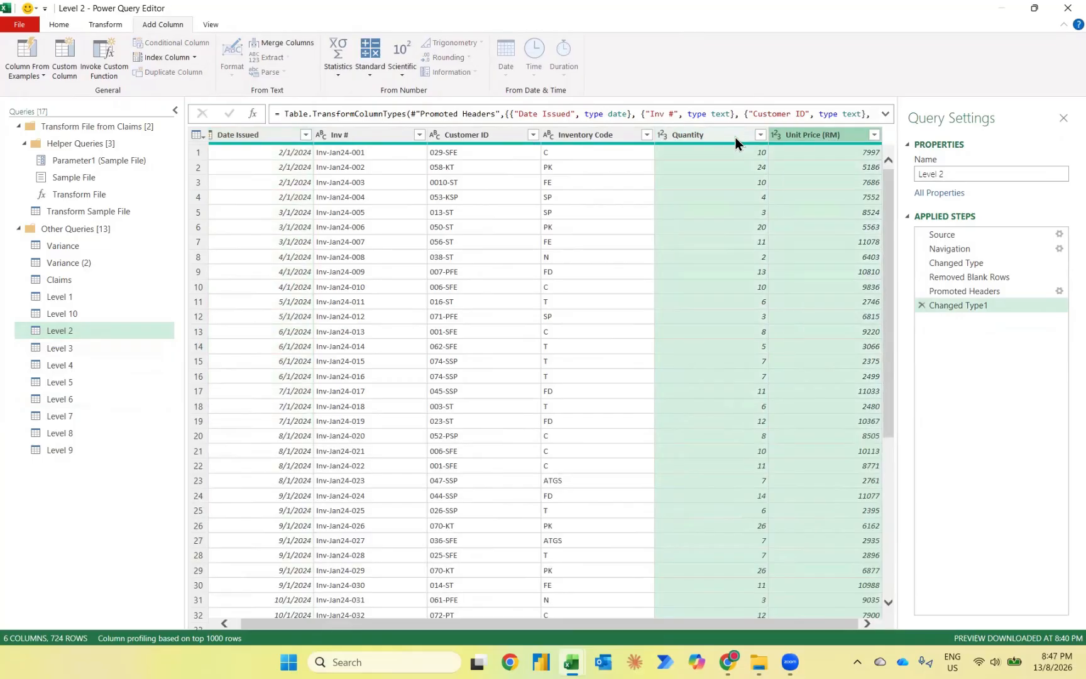
{"action": "left_click", "coordinate": [370, 60]}
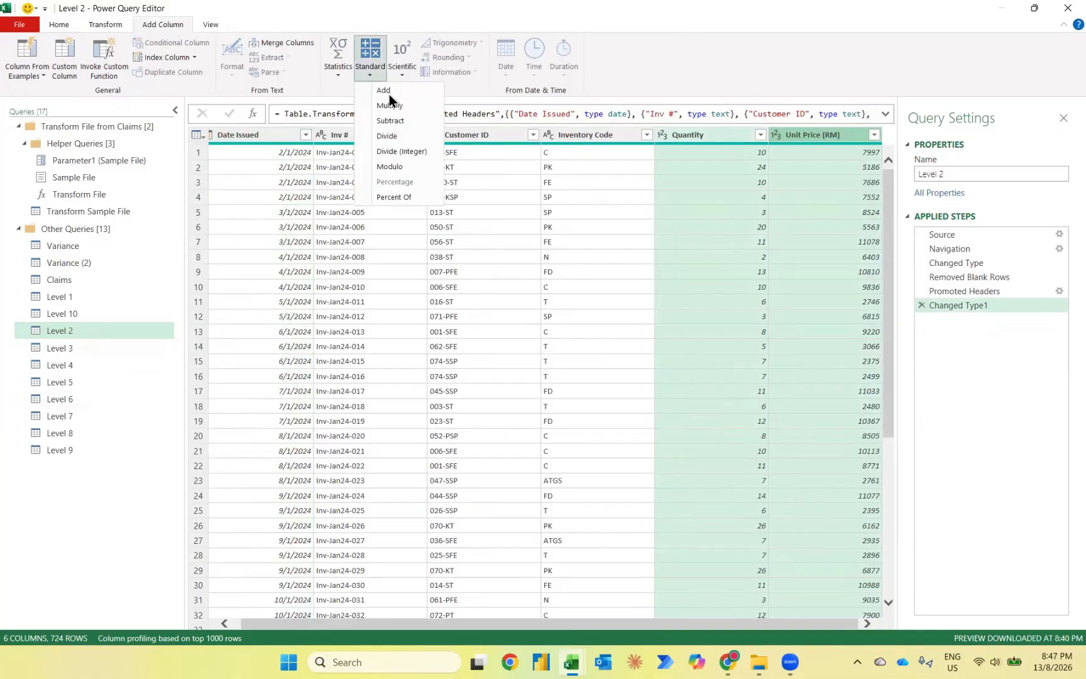
{"action": "left_click", "coordinate": [391, 105]}
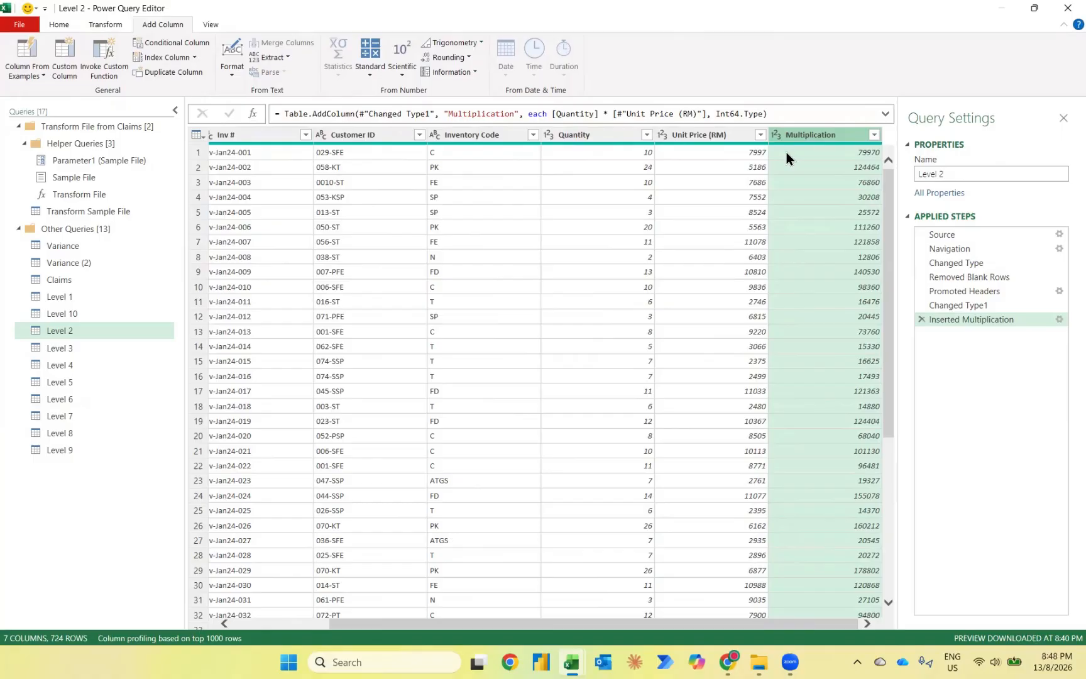
Step: Try unpivoting the FY2018 to FY2022 columns of the Level 4 query, and delete the unpivot step
{"action": "left_click", "coordinate": [52, 362]}
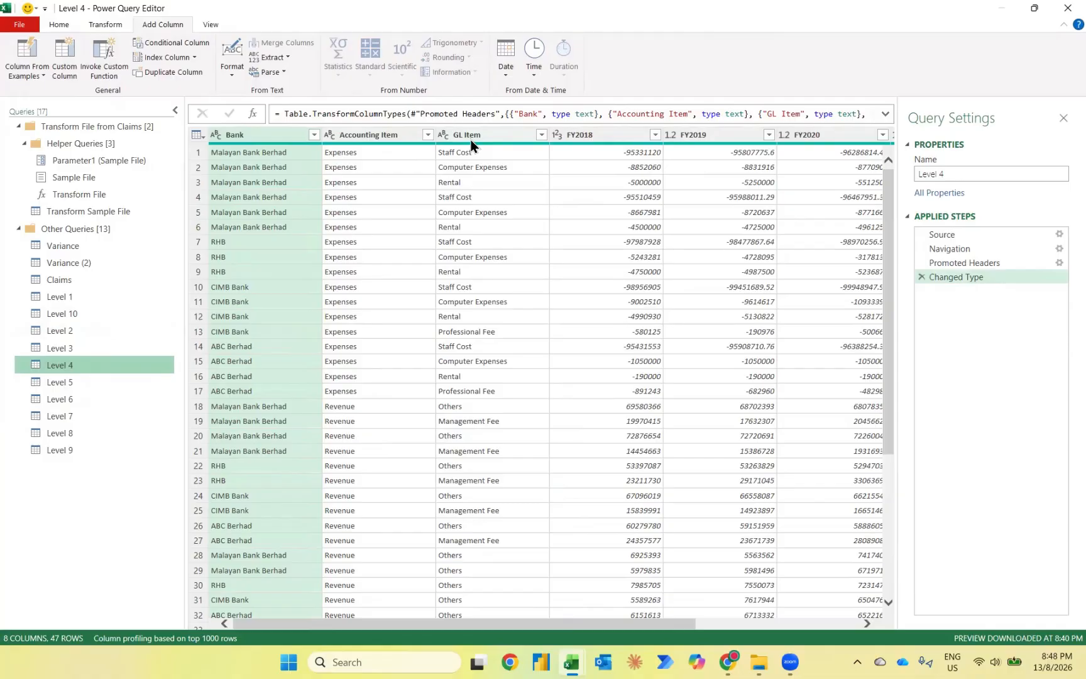
{"action": "left_click", "coordinate": [579, 137]}
{"action": "key", "text": "shift+Right"}
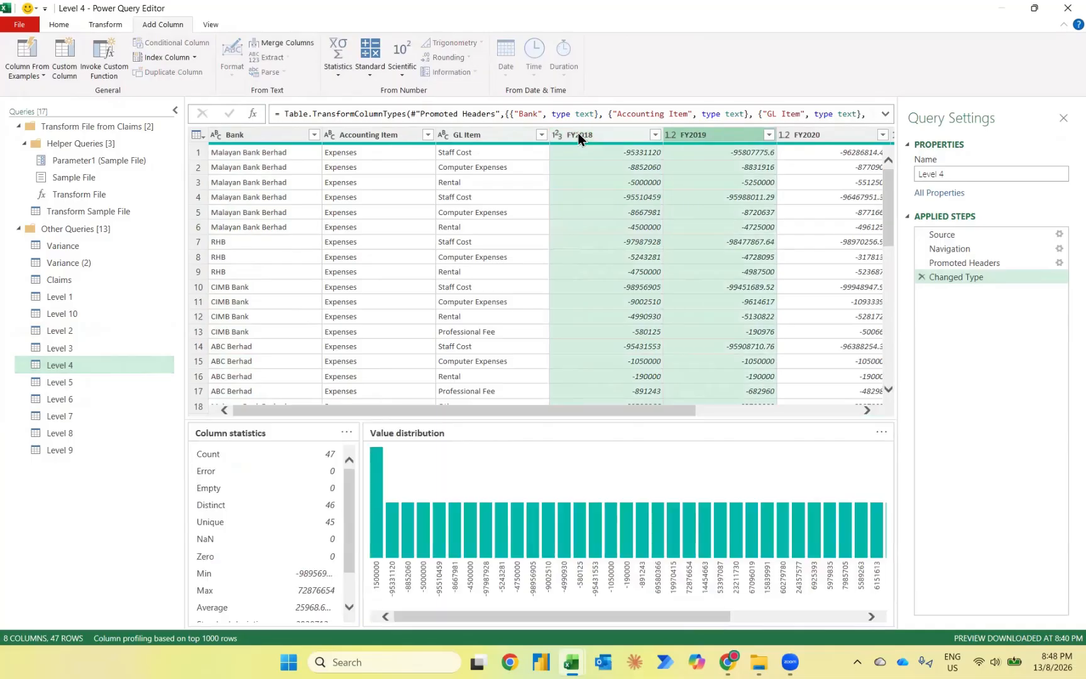
{"action": "key", "text": "shift+Right"}
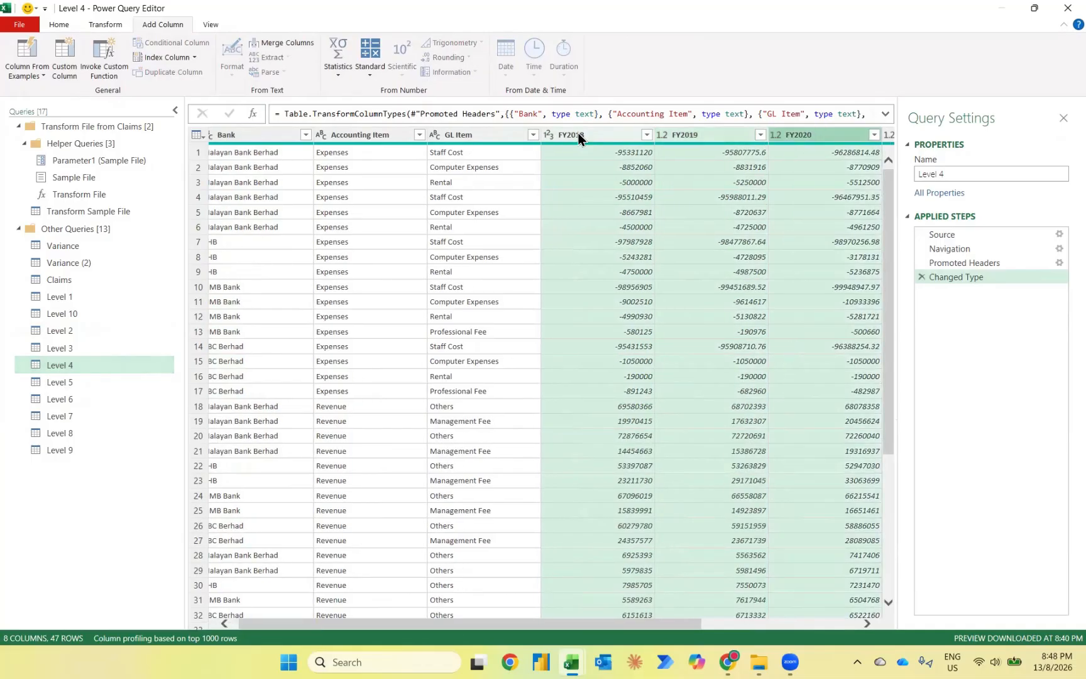
{"action": "key", "text": "shift+Right"}
{"action": "key", "text": "shift+Right"}
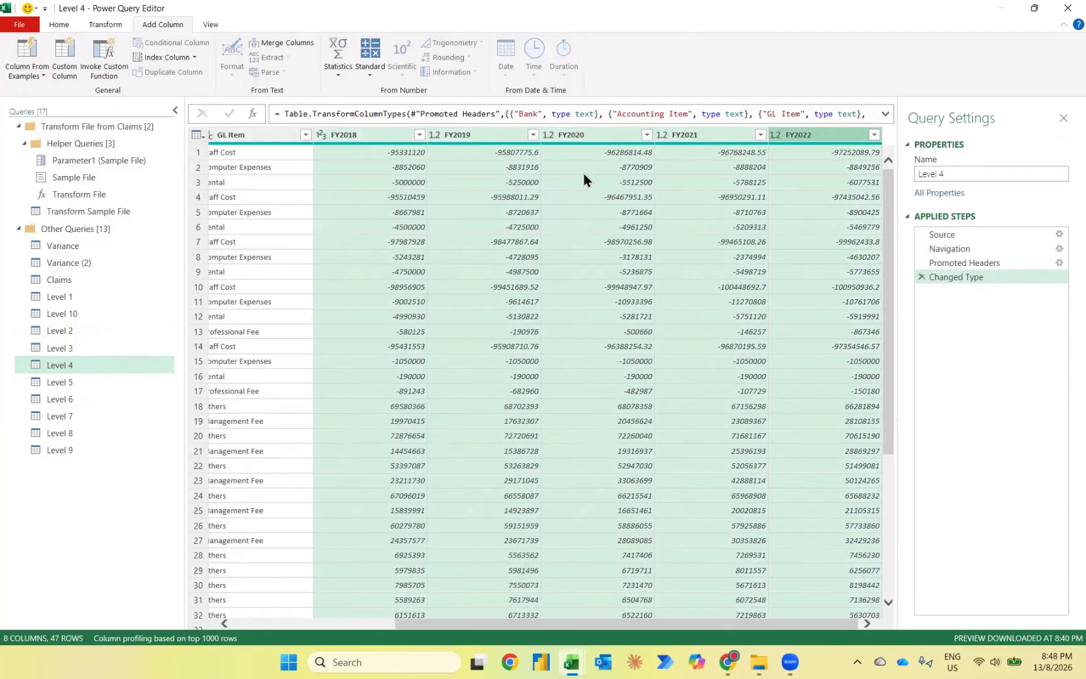
{"action": "scroll", "coordinate": [472, 164], "scroll_direction": "left", "scroll_amount": 5}
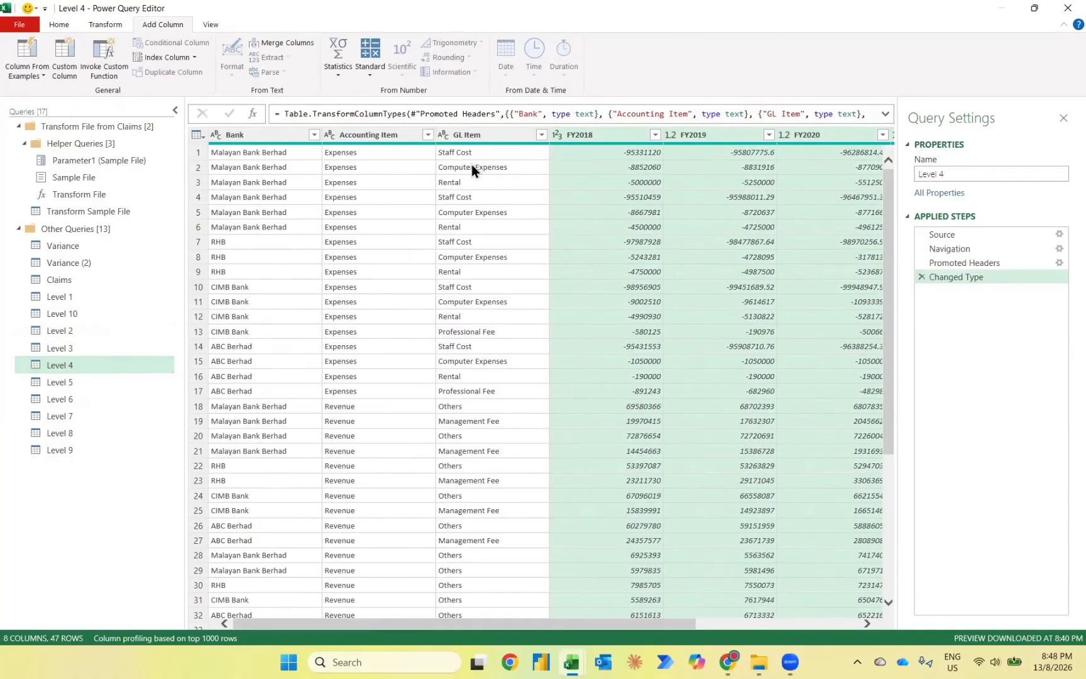
{"action": "left_click", "coordinate": [109, 28]}
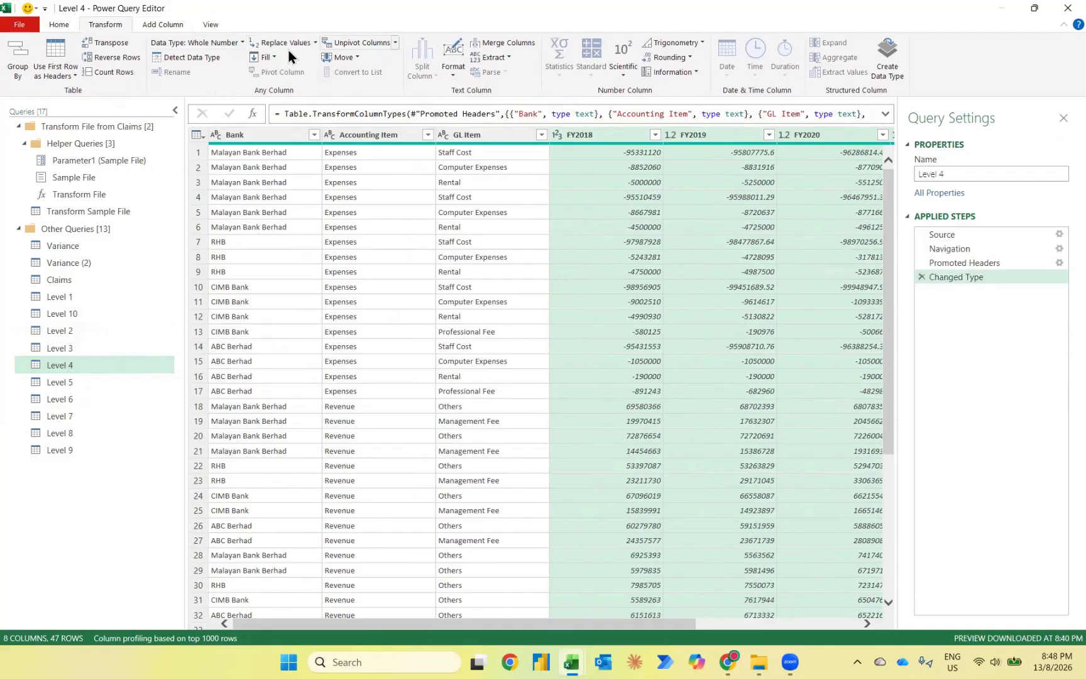
{"action": "left_click", "coordinate": [353, 43]}
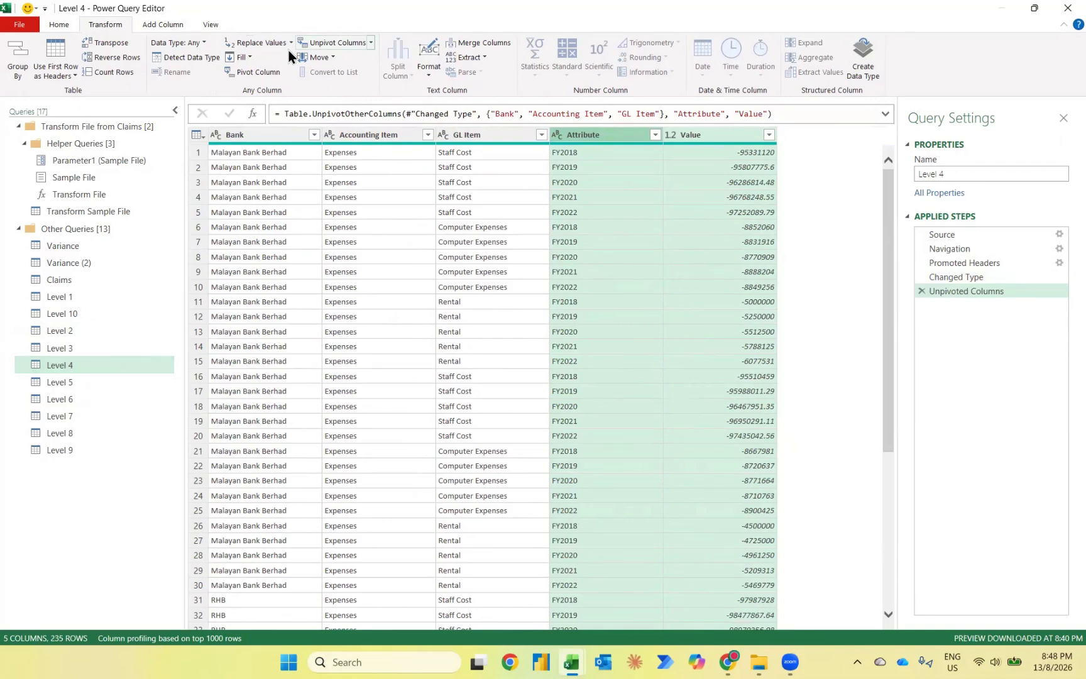
{"action": "left_click", "coordinate": [921, 291]}
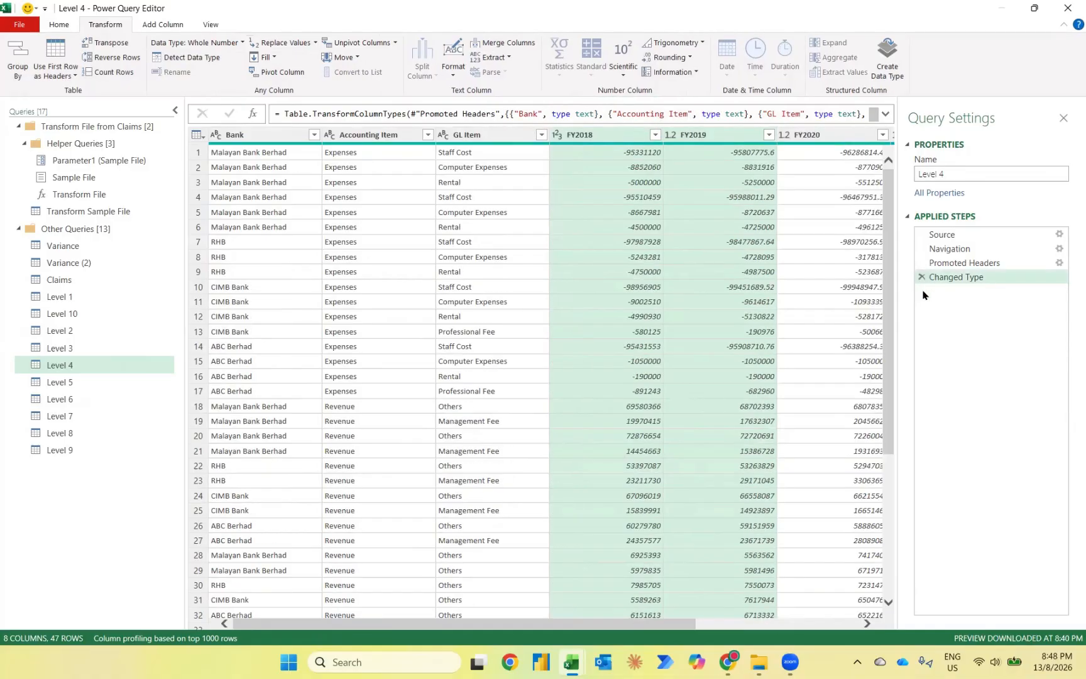
Step: Unpivot the FY2018 to FY2022 columns of the Level 4 query into attribute and value columns
{"action": "scroll", "coordinate": [605, 156], "scroll_direction": "right", "scroll_amount": 3}
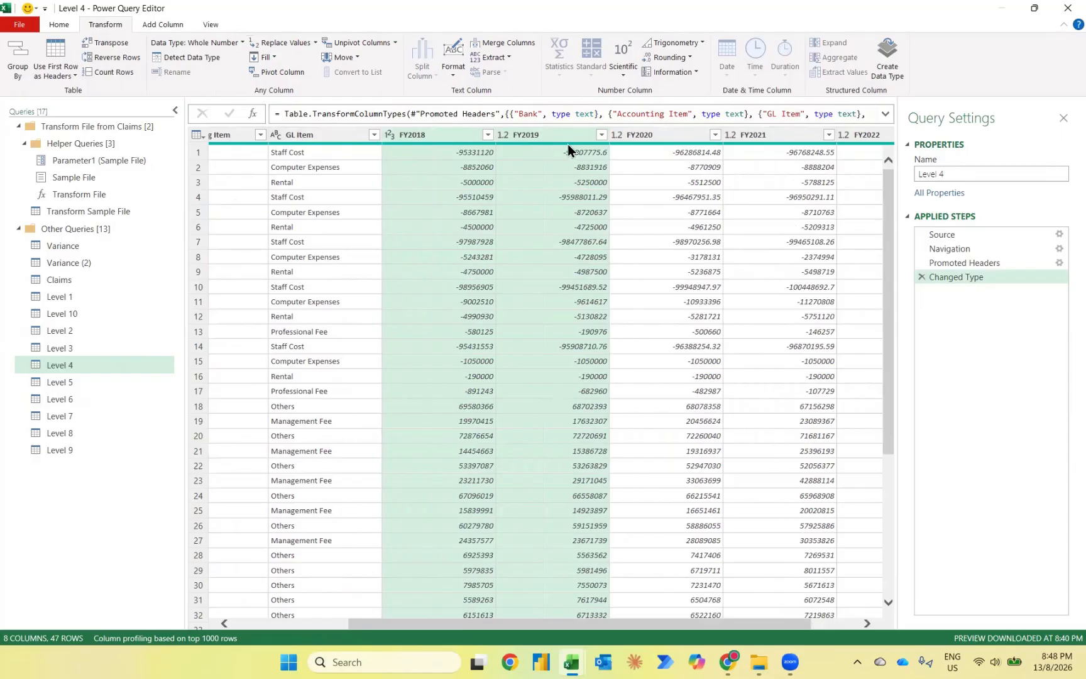
{"action": "scroll", "coordinate": [718, 164], "scroll_direction": "right", "scroll_amount": 2}
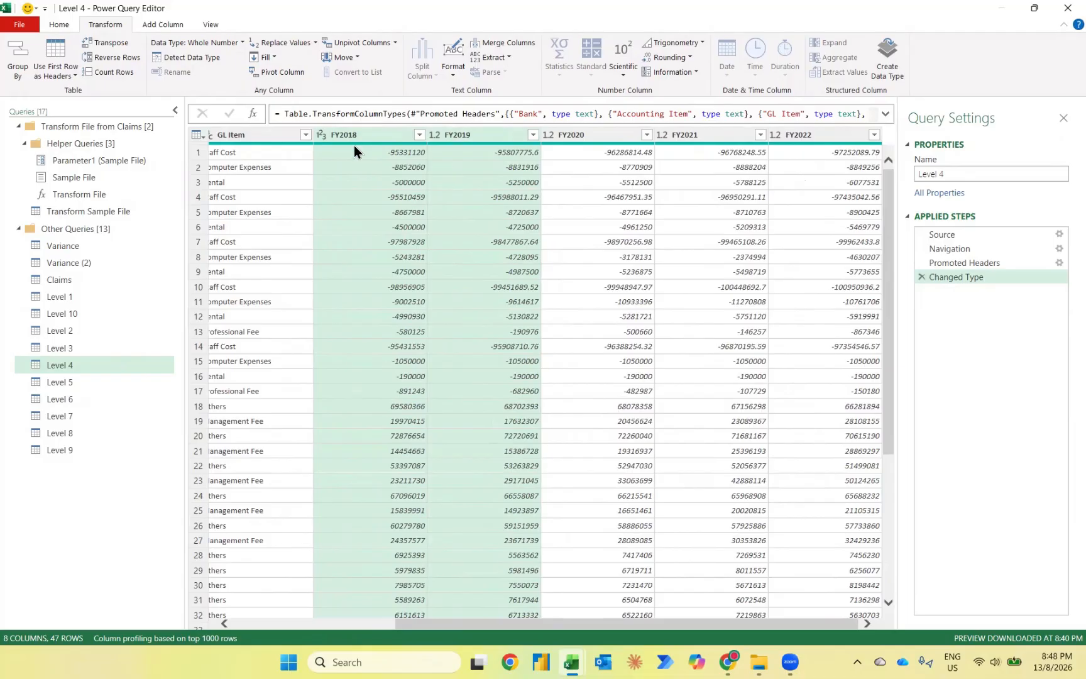
{"action": "mouse_move", "coordinate": [356, 149]}
{"action": "left_click", "coordinate": [371, 135]}
{"action": "key", "text": "shift+Right"}
{"action": "key", "text": "shift+Right"}
{"action": "key", "text": "shift+Right"}
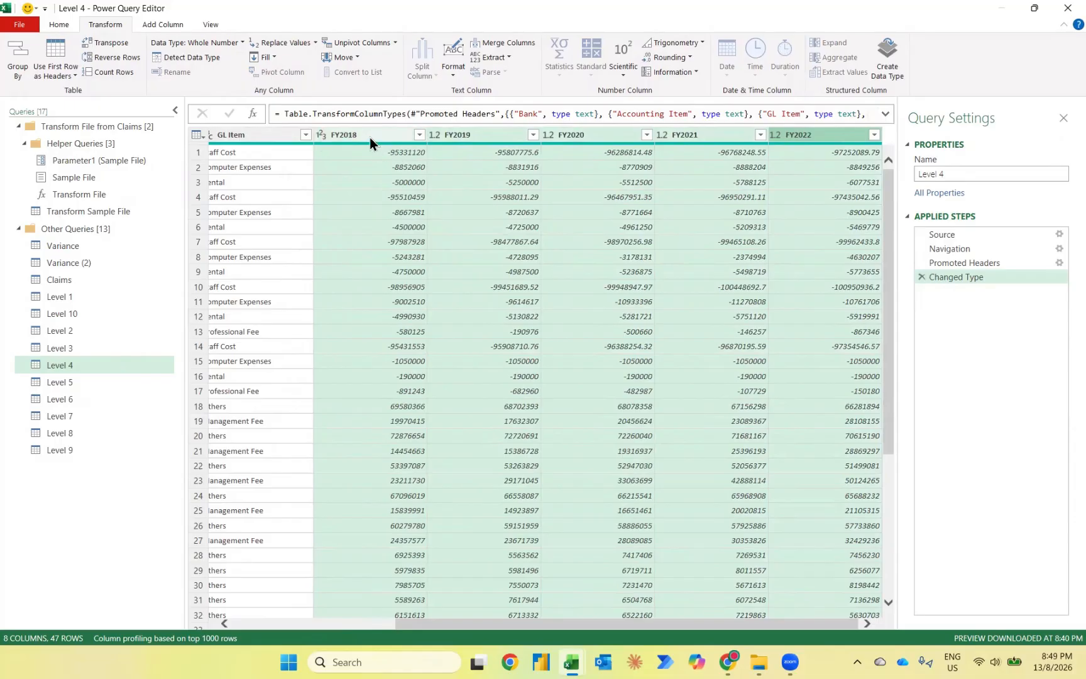
{"action": "right_click", "coordinate": [370, 139]}
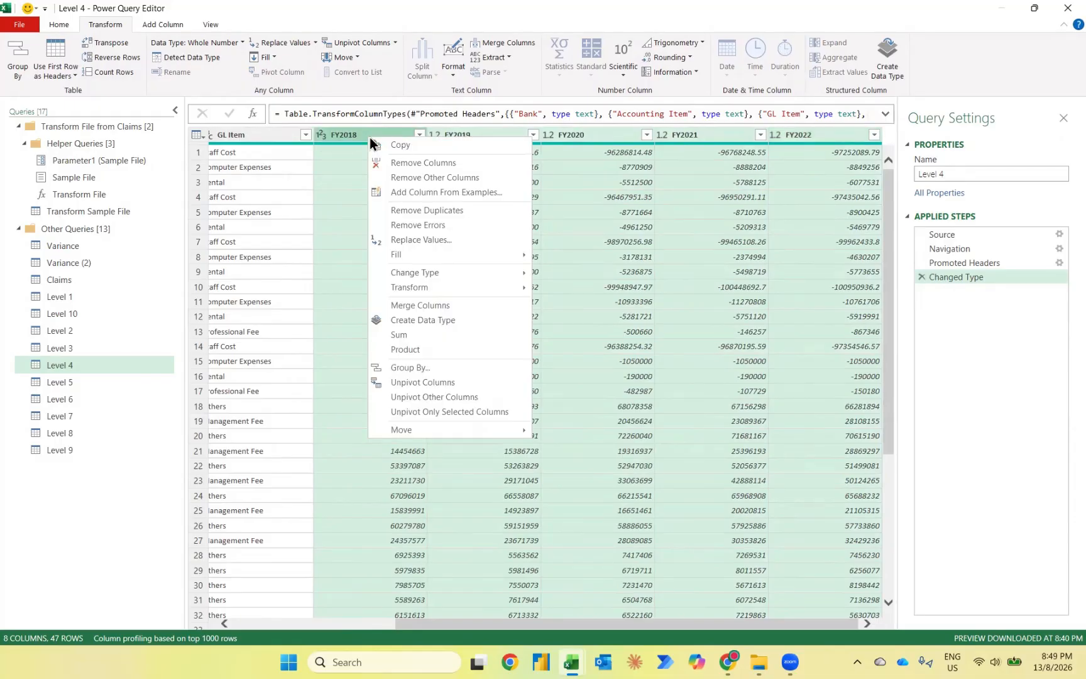
{"action": "left_click", "coordinate": [433, 382]}
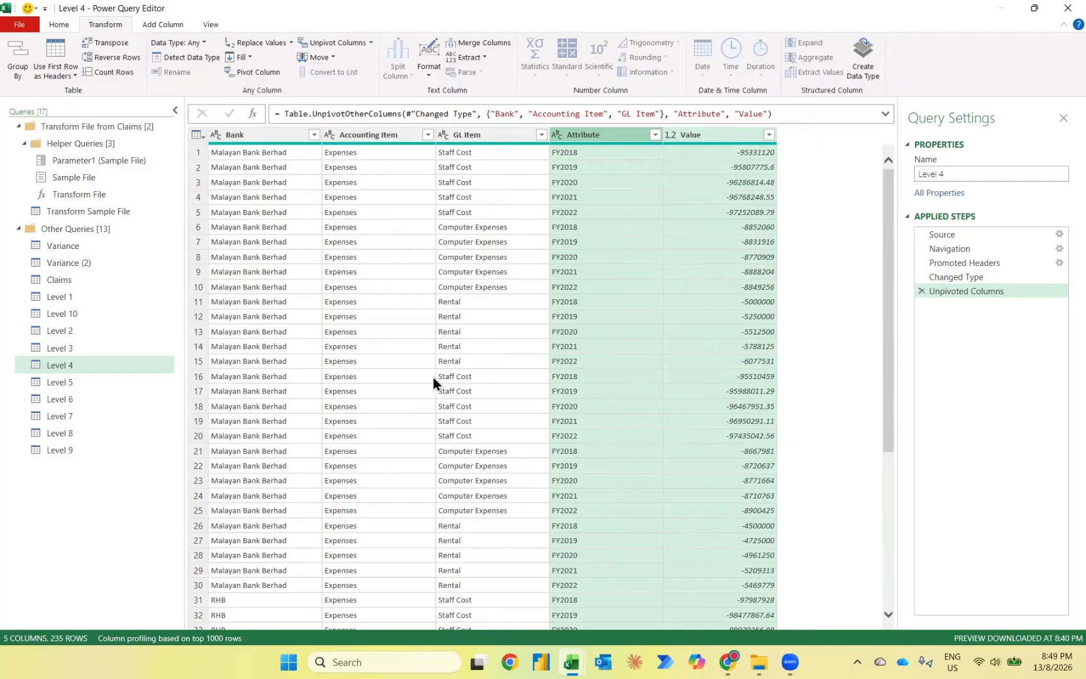
Step: Set up a merge as a new query with Level 5 as the first table and Level 6 as the second
{"action": "left_click", "coordinate": [55, 383]}
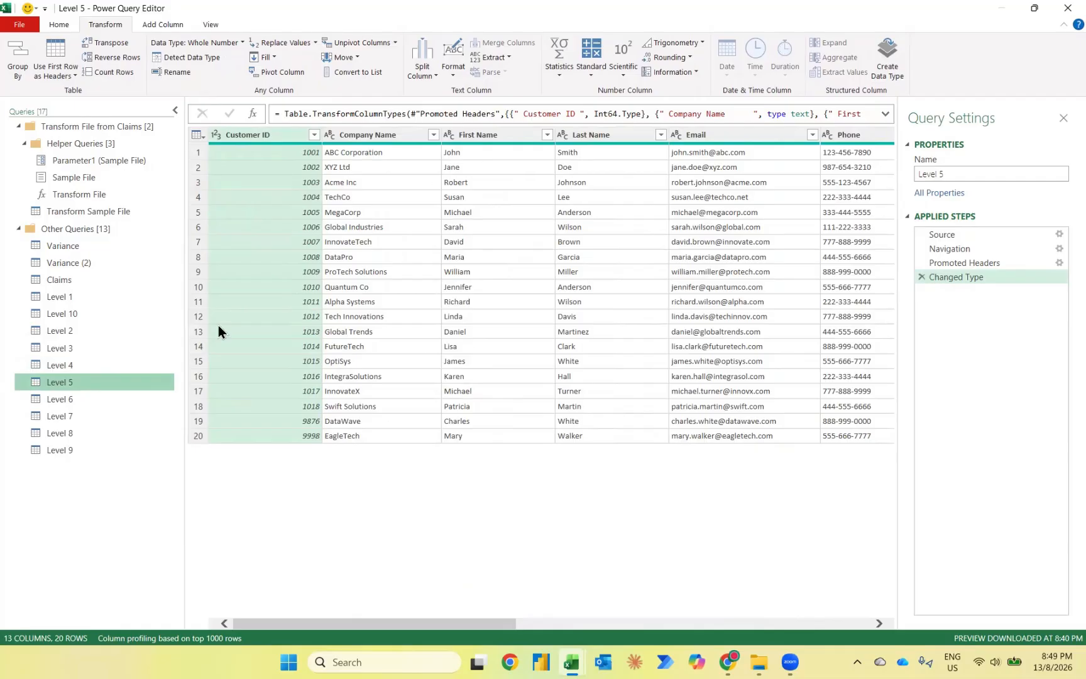
{"action": "left_click", "coordinate": [60, 396]}
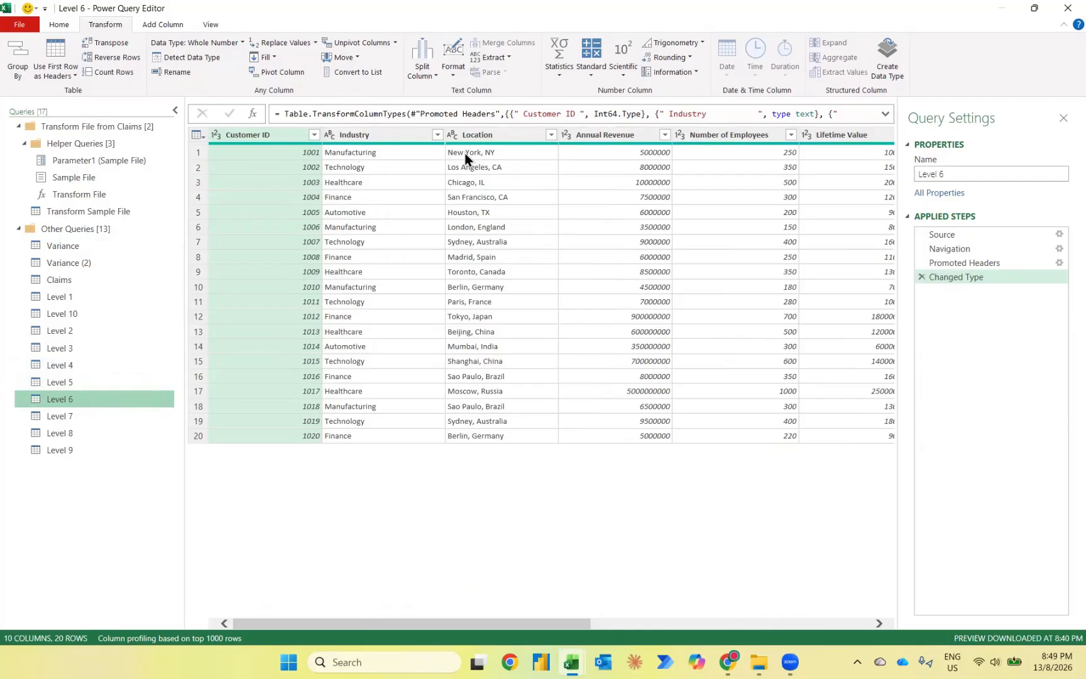
{"action": "left_click", "coordinate": [85, 383]}
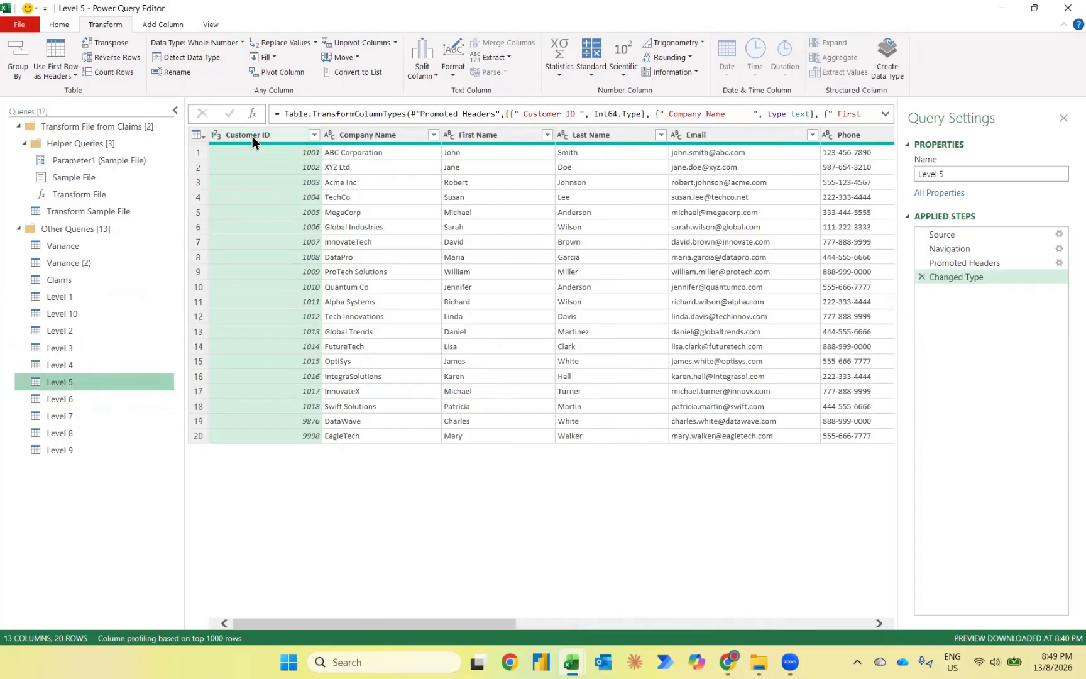
{"action": "left_click", "coordinate": [45, 403]}
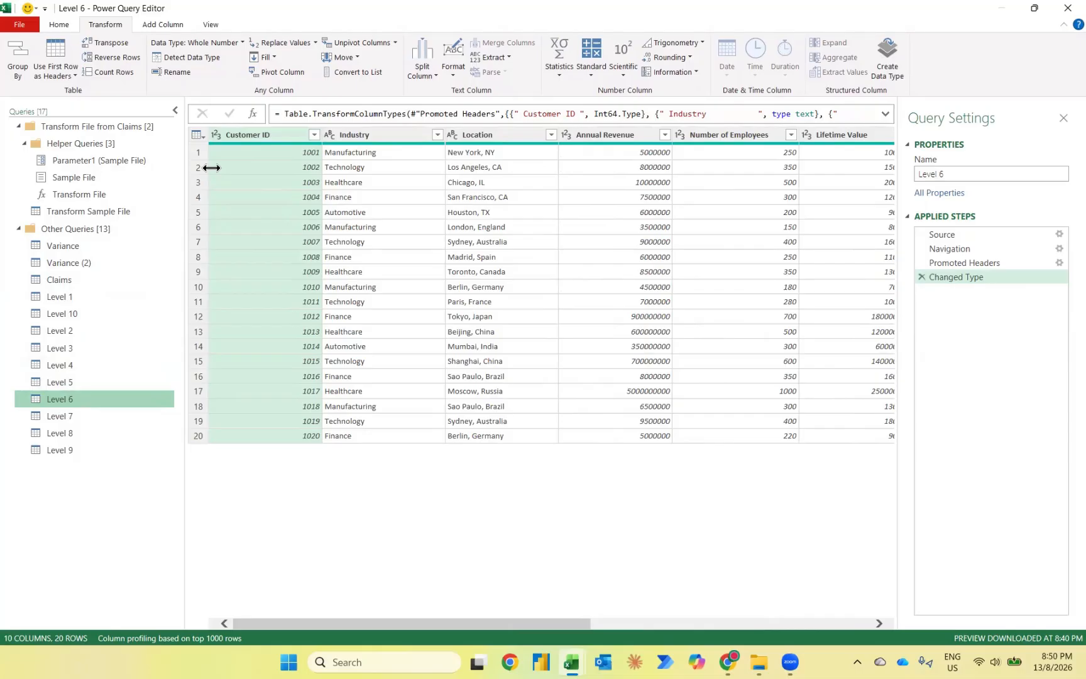
{"action": "left_click", "coordinate": [59, 25]}
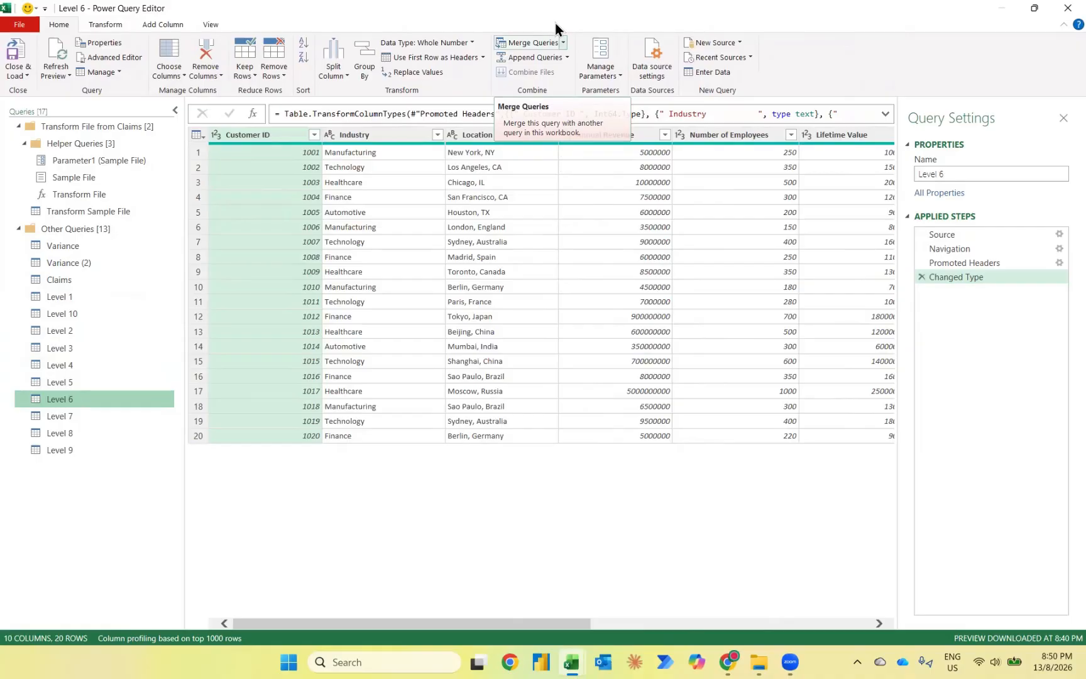
{"action": "left_click", "coordinate": [563, 42]}
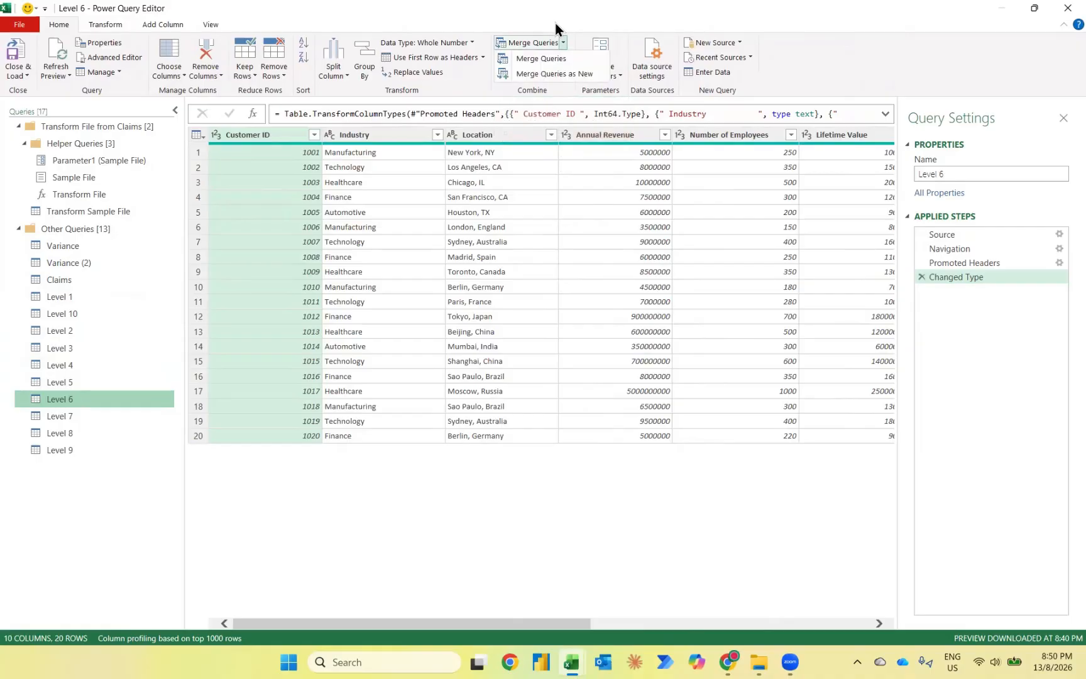
{"action": "left_click", "coordinate": [558, 74]}
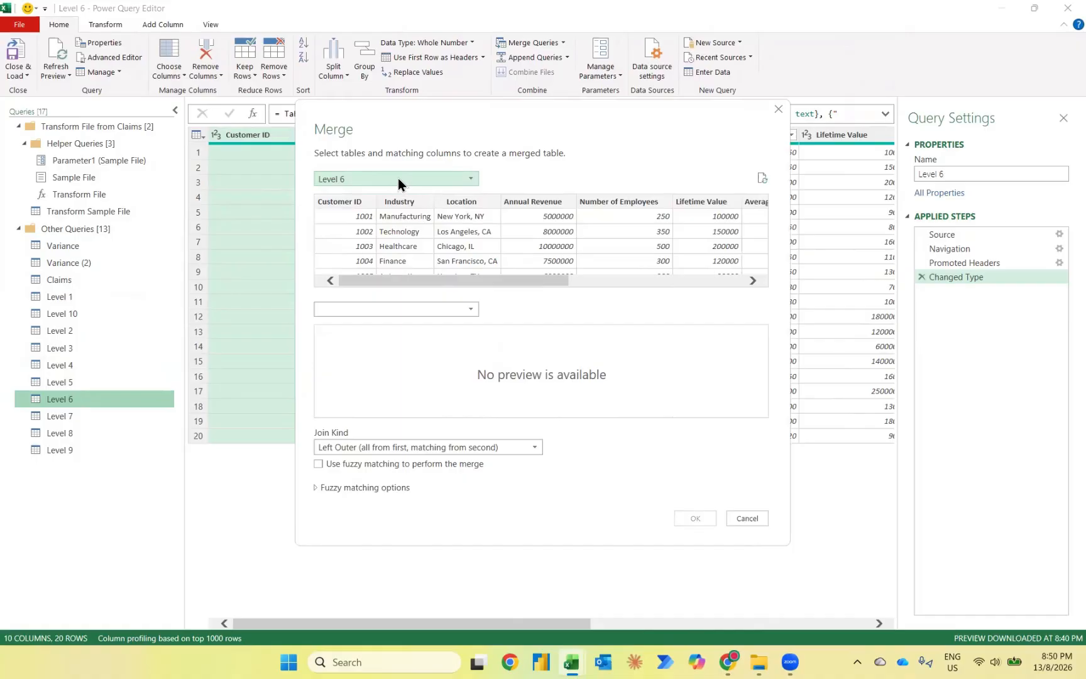
{"action": "left_click", "coordinate": [397, 179]}
{"action": "left_click", "coordinate": [362, 228]}
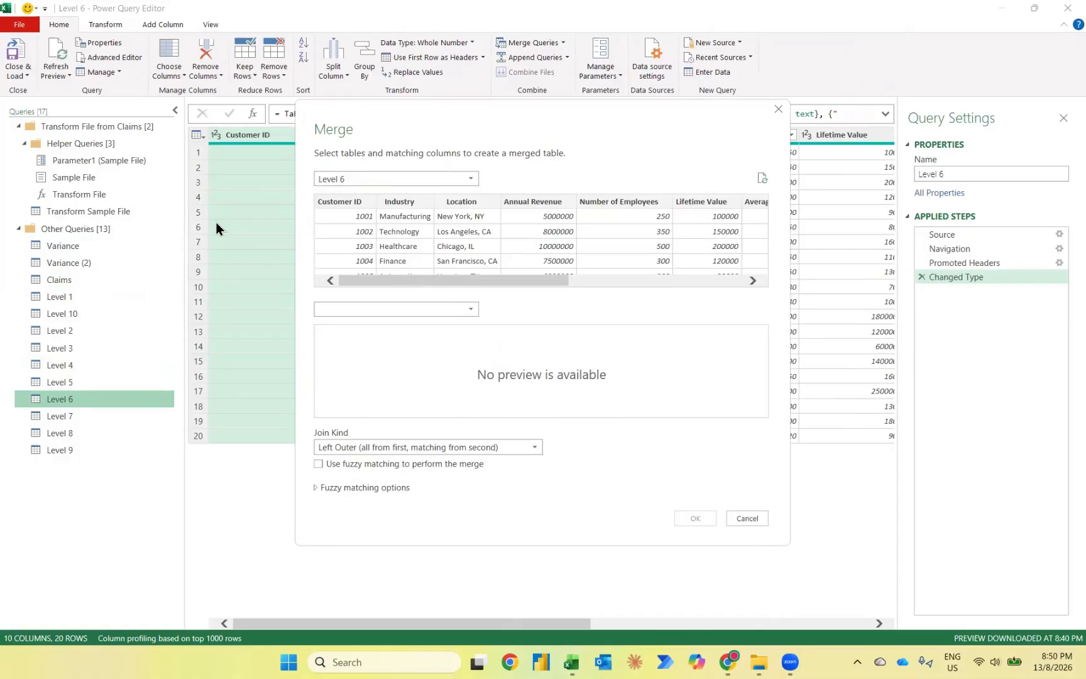
{"action": "left_click", "coordinate": [459, 179]}
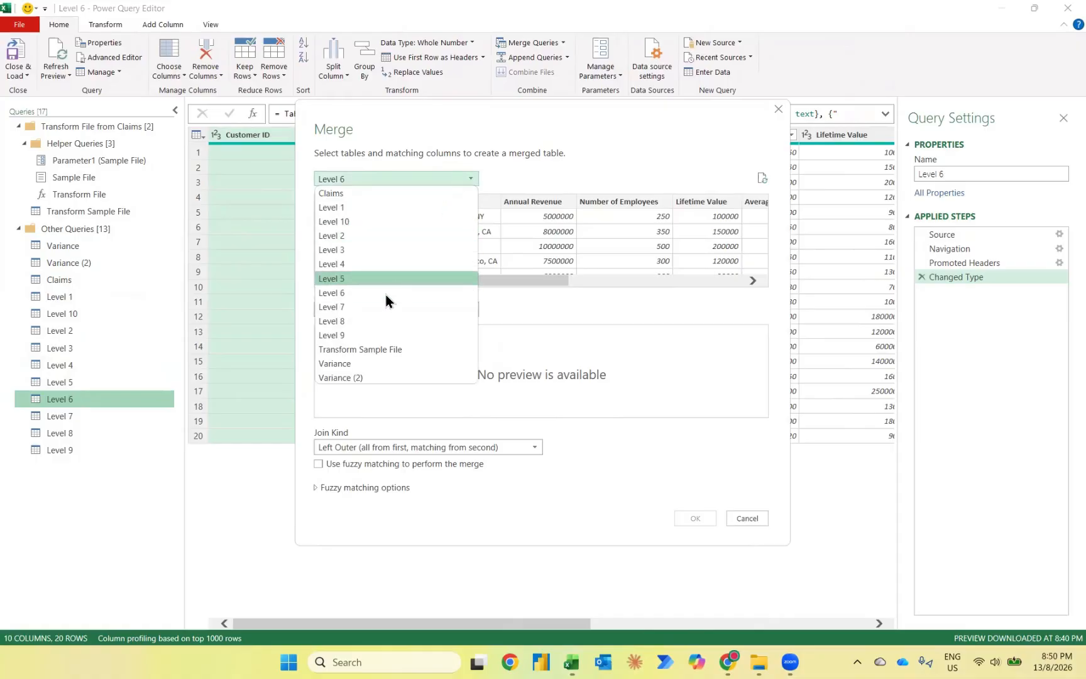
{"action": "left_click", "coordinate": [353, 278]}
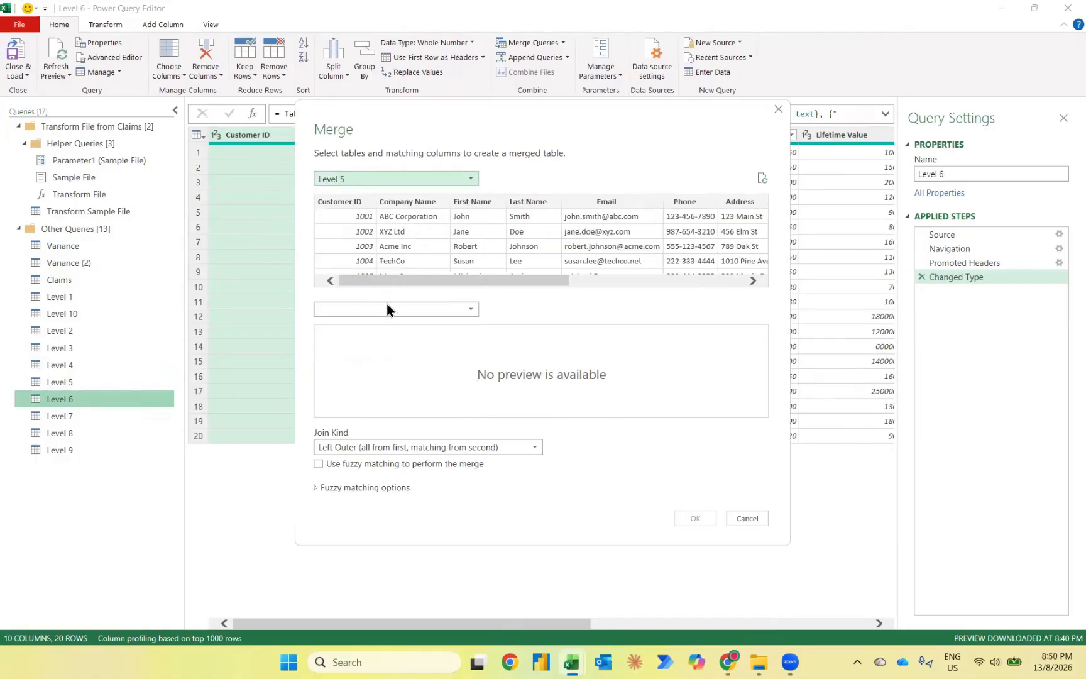
{"action": "left_click", "coordinate": [385, 308]}
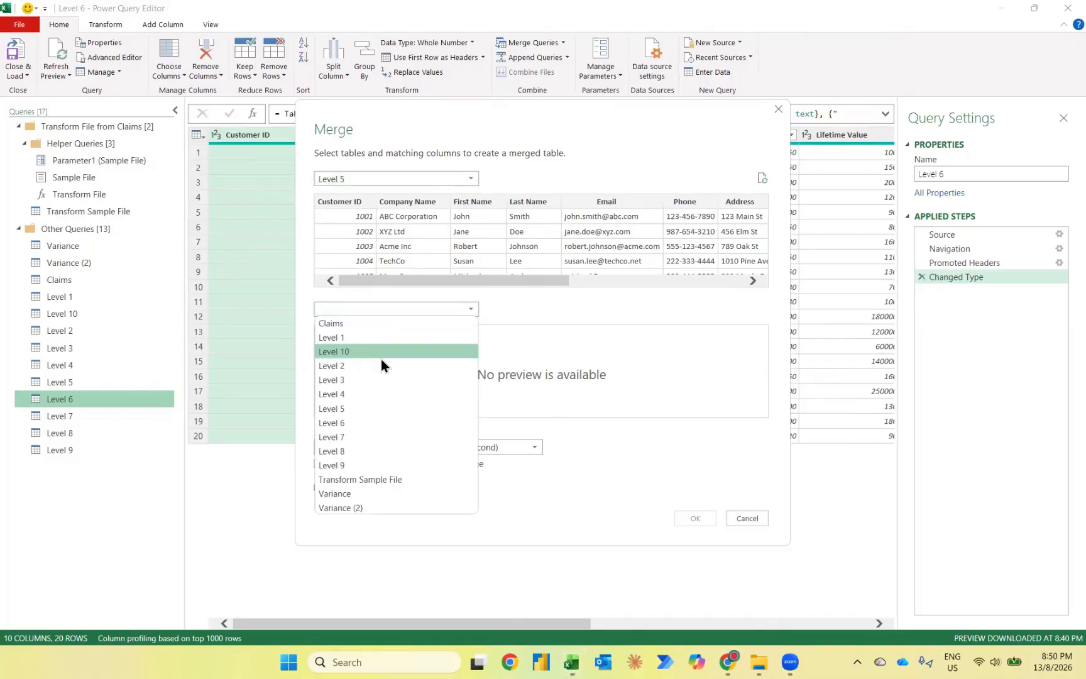
{"action": "left_click", "coordinate": [351, 422]}
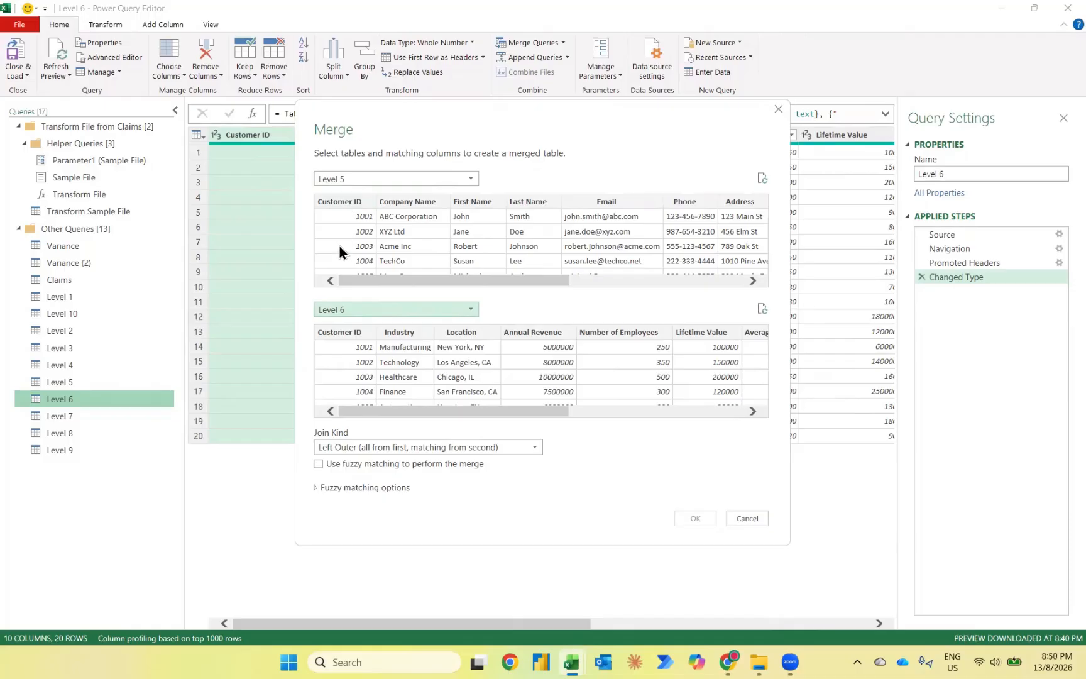
Step: Match the two tables on Customer ID with a Left Outer join and create the merged query
{"action": "left_click", "coordinate": [338, 201]}
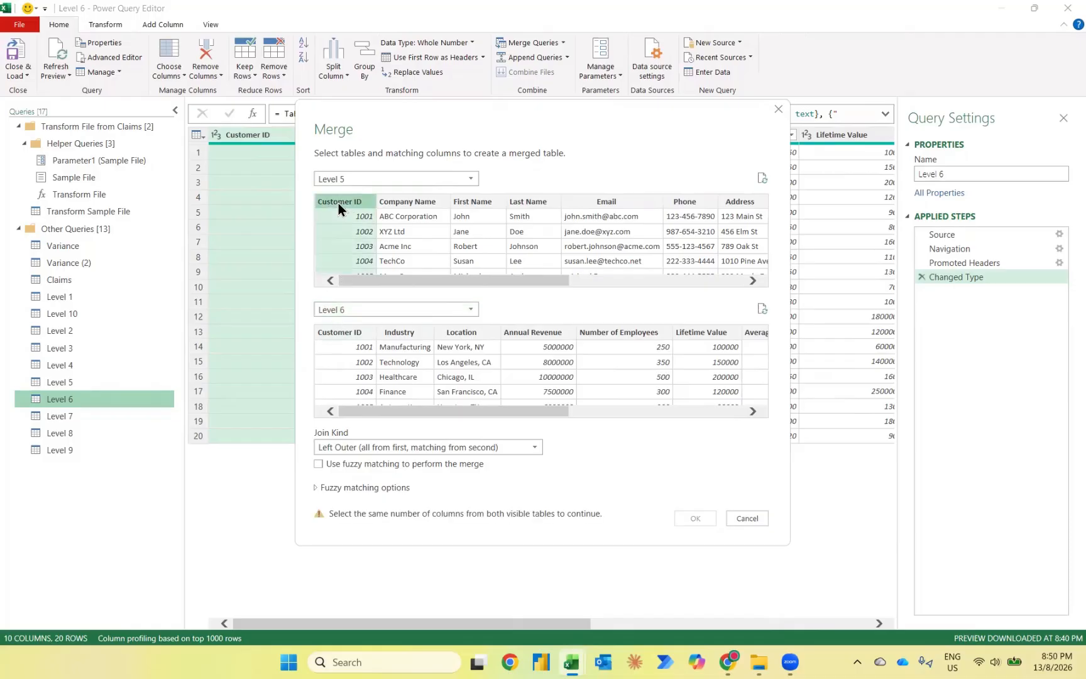
{"action": "left_click", "coordinate": [352, 332]}
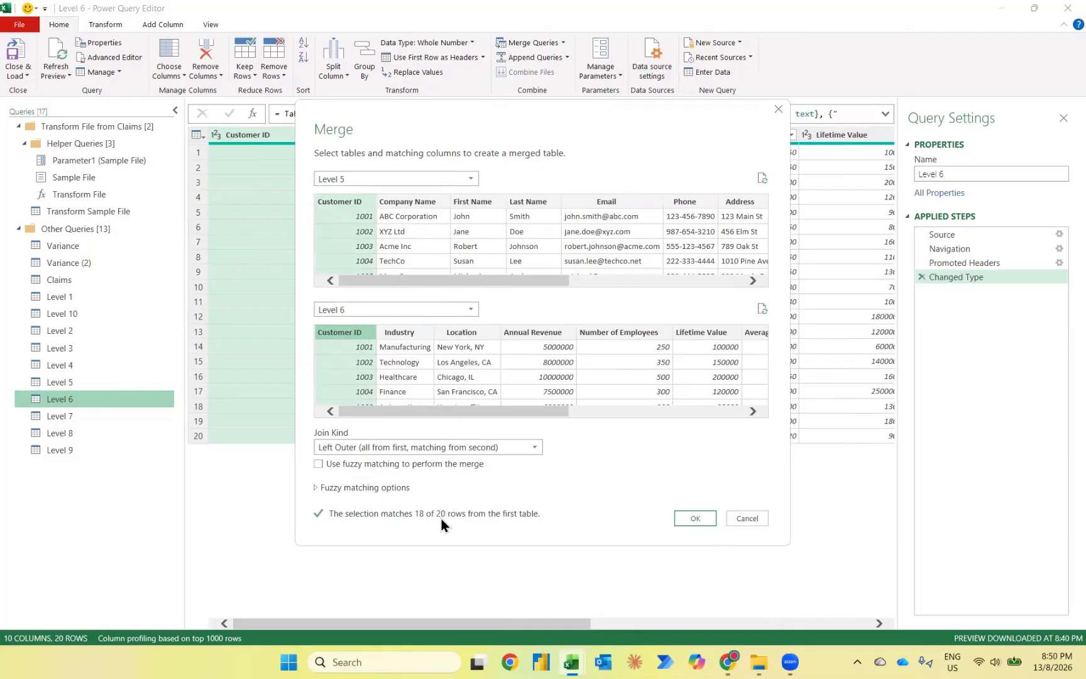
{"action": "left_click", "coordinate": [535, 448]}
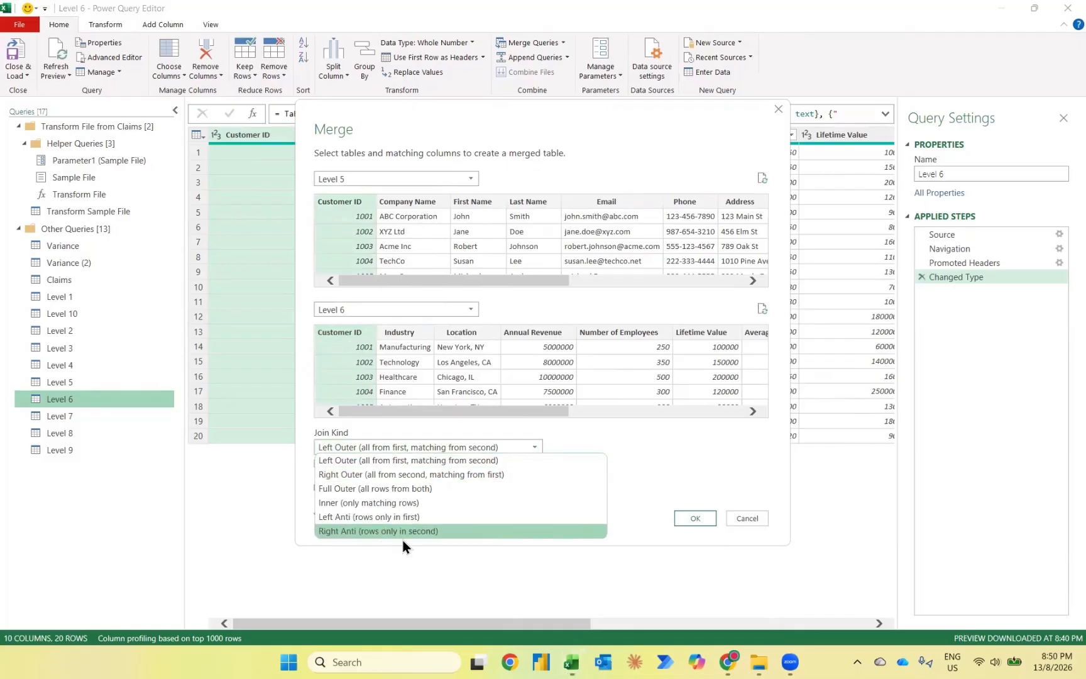
{"action": "left_click", "coordinate": [402, 429]}
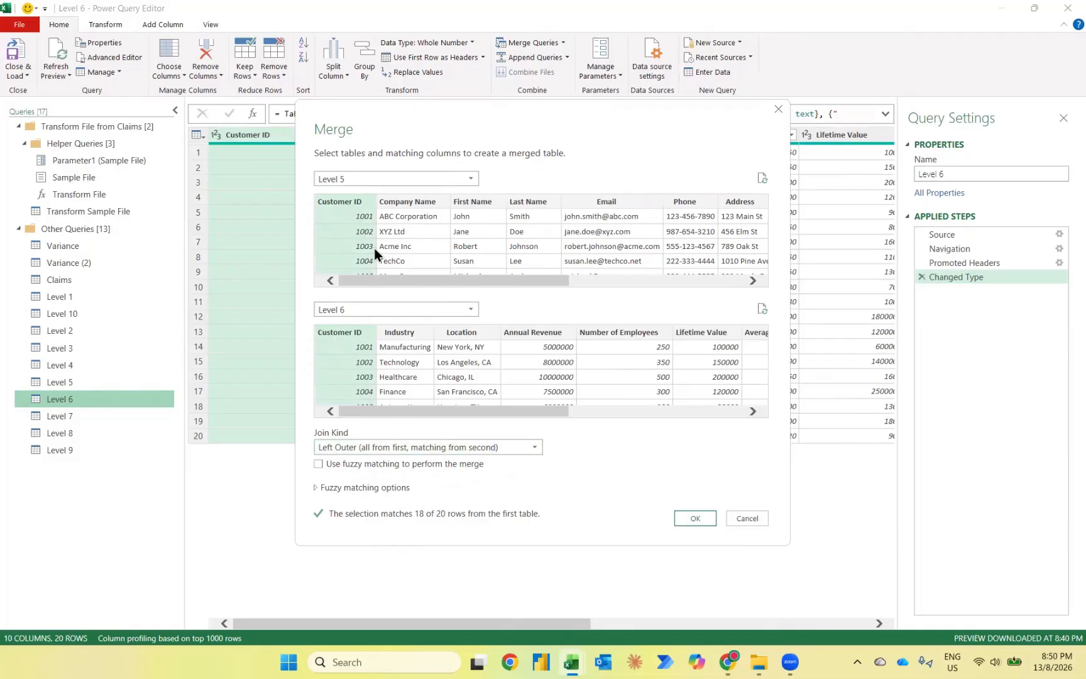
{"action": "left_click", "coordinate": [695, 519]}
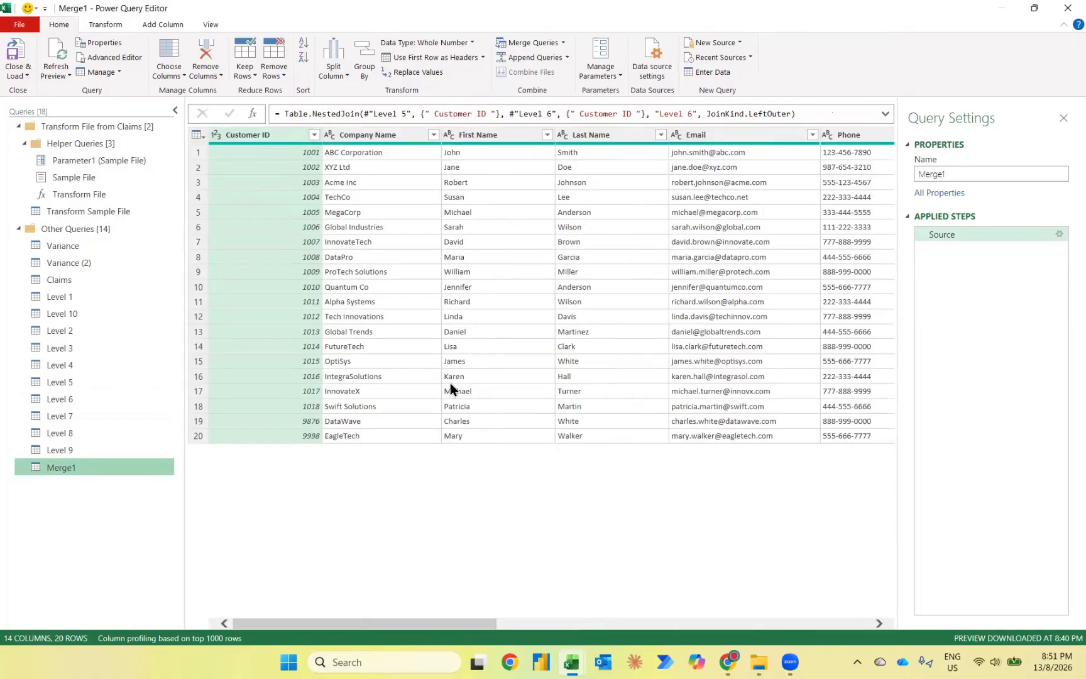
Step: Expand the Level 6 column of the merged query into all its fields except Customer ID, without the original column name as prefix
{"action": "scroll", "coordinate": [402, 344], "scroll_direction": "right", "scroll_amount": 10}
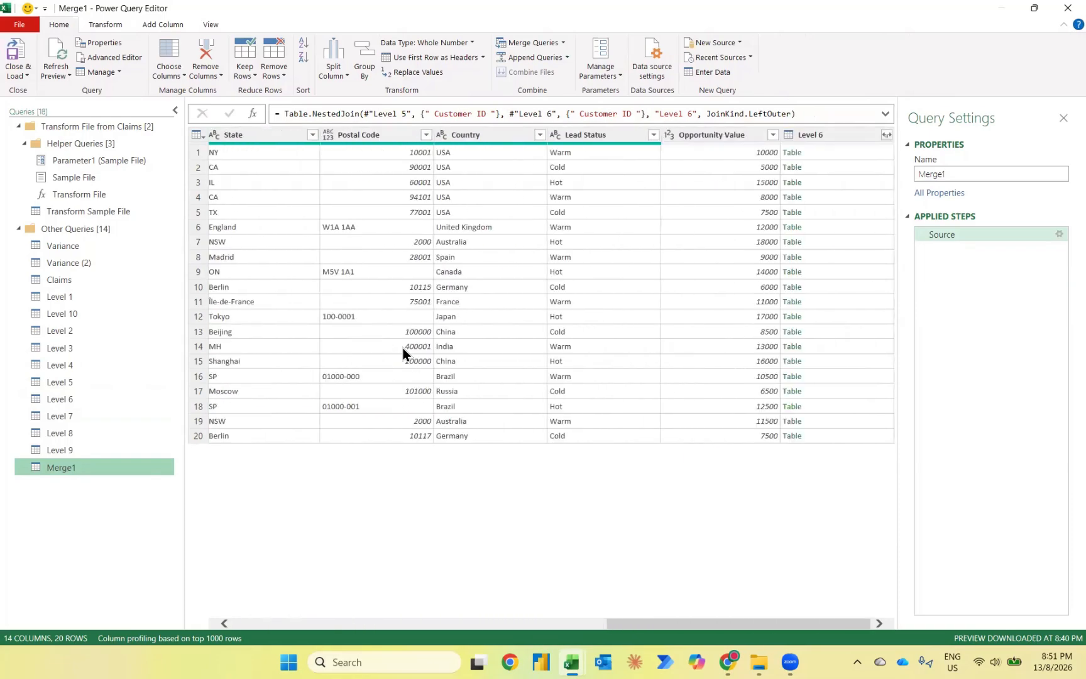
{"action": "left_click", "coordinate": [886, 135]}
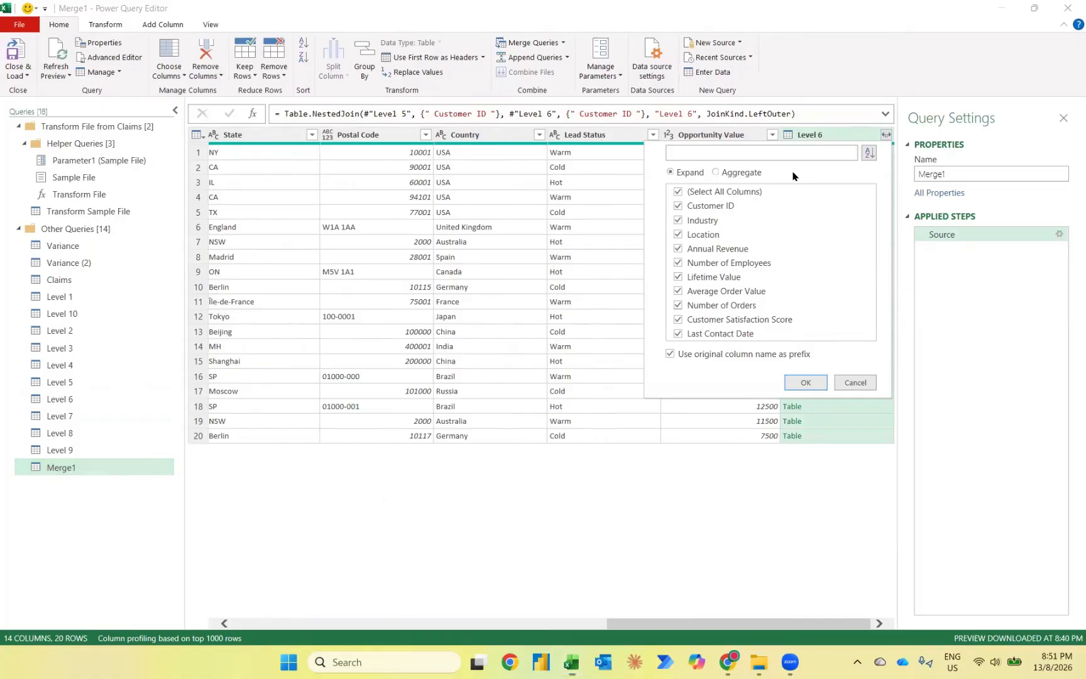
{"action": "left_click", "coordinate": [679, 206]}
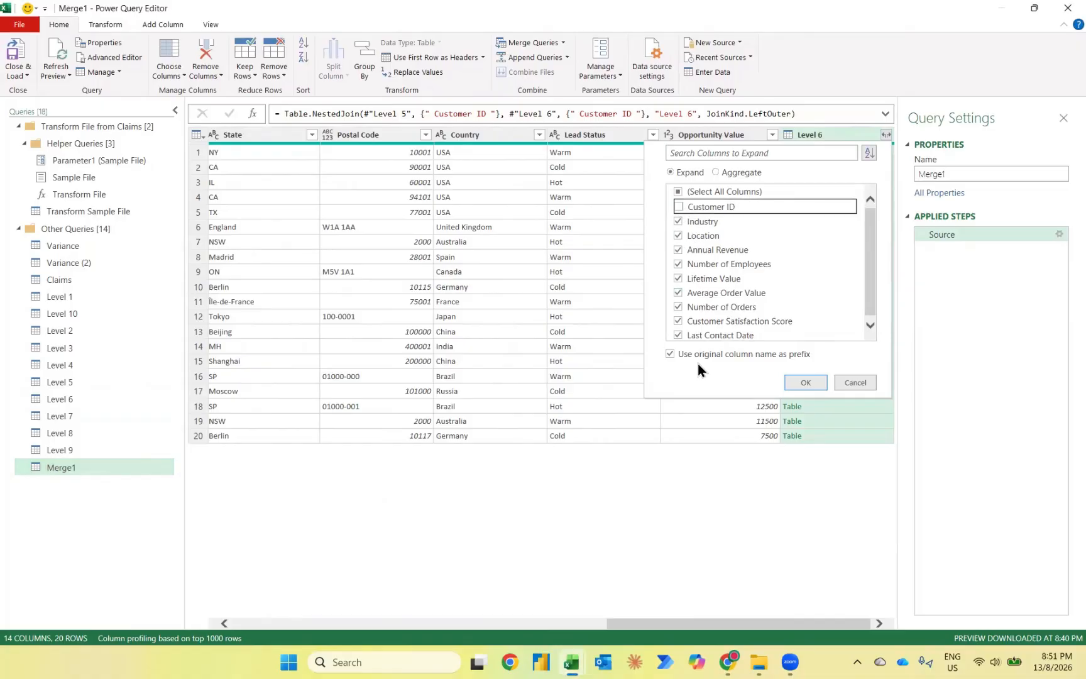
{"action": "left_click", "coordinate": [802, 382]}
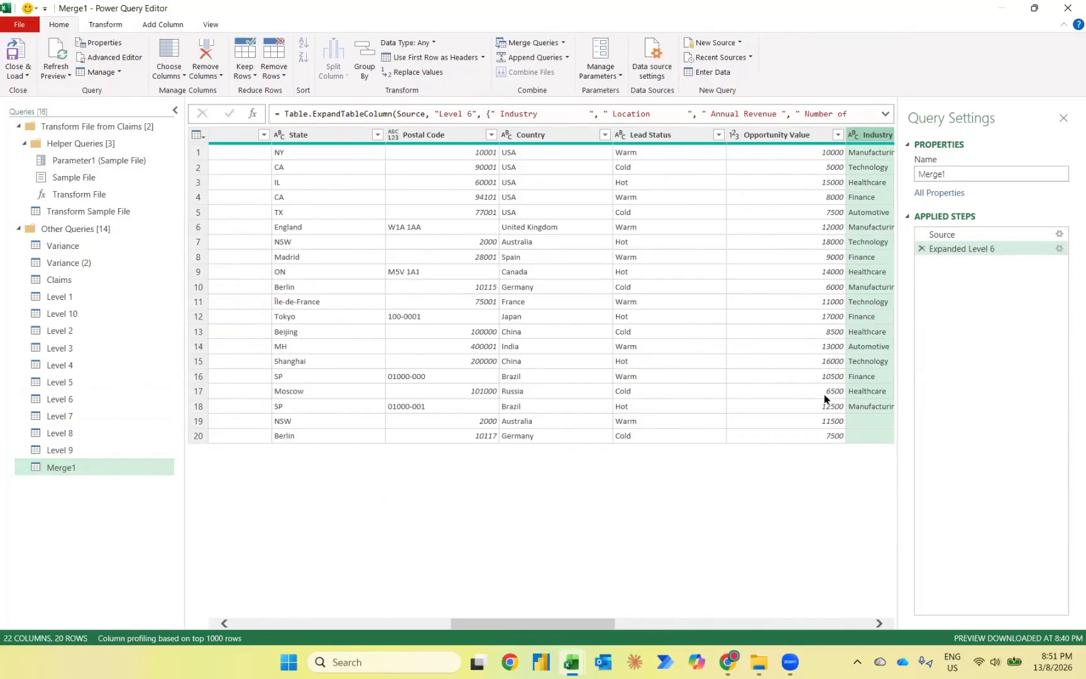
{"action": "scroll", "coordinate": [825, 399], "scroll_direction": "right", "scroll_amount": 3}
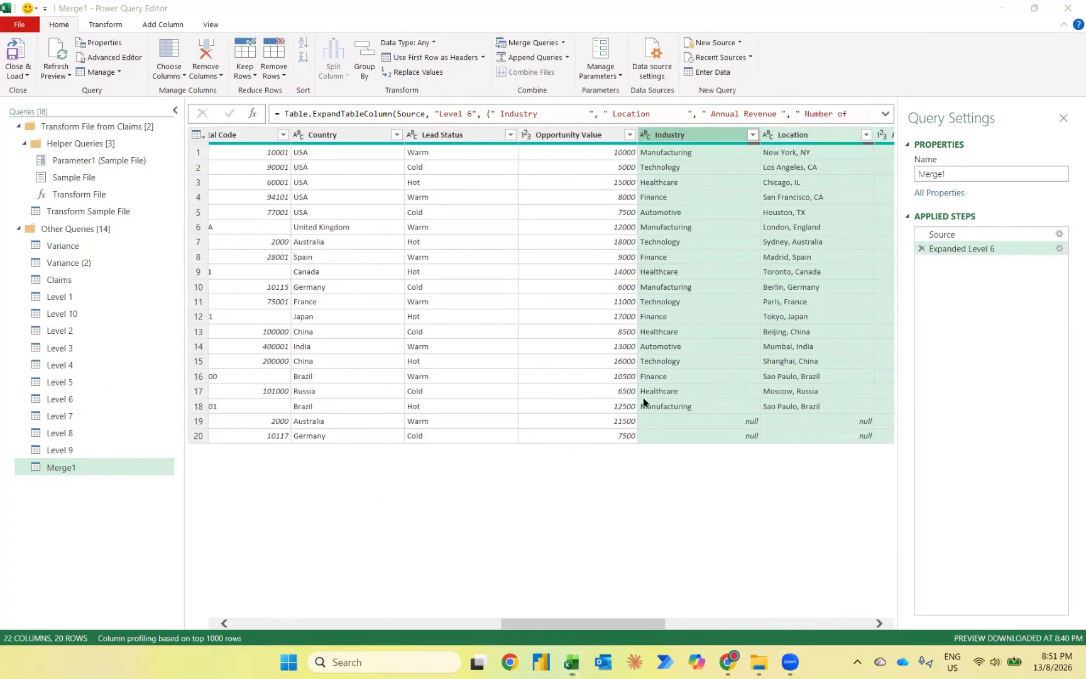
Step: Append the Level 7 and Level 8 invoice tables as a new query, with Level 7 first, and check the combined rows
{"action": "left_click", "coordinate": [97, 416]}
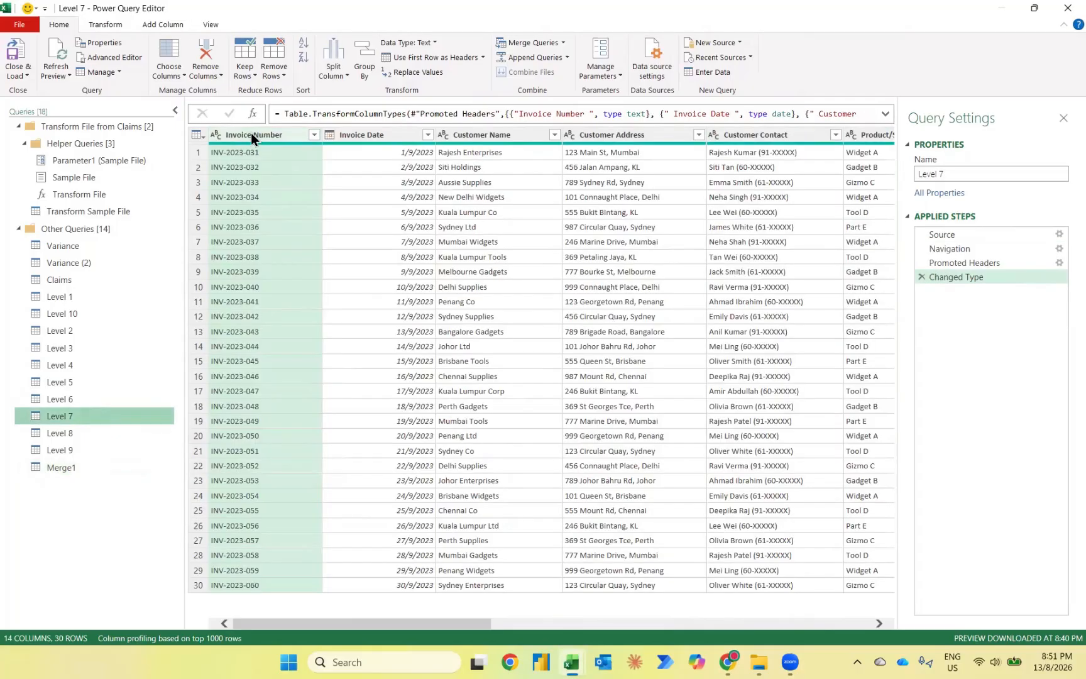
{"action": "left_click", "coordinate": [394, 152]}
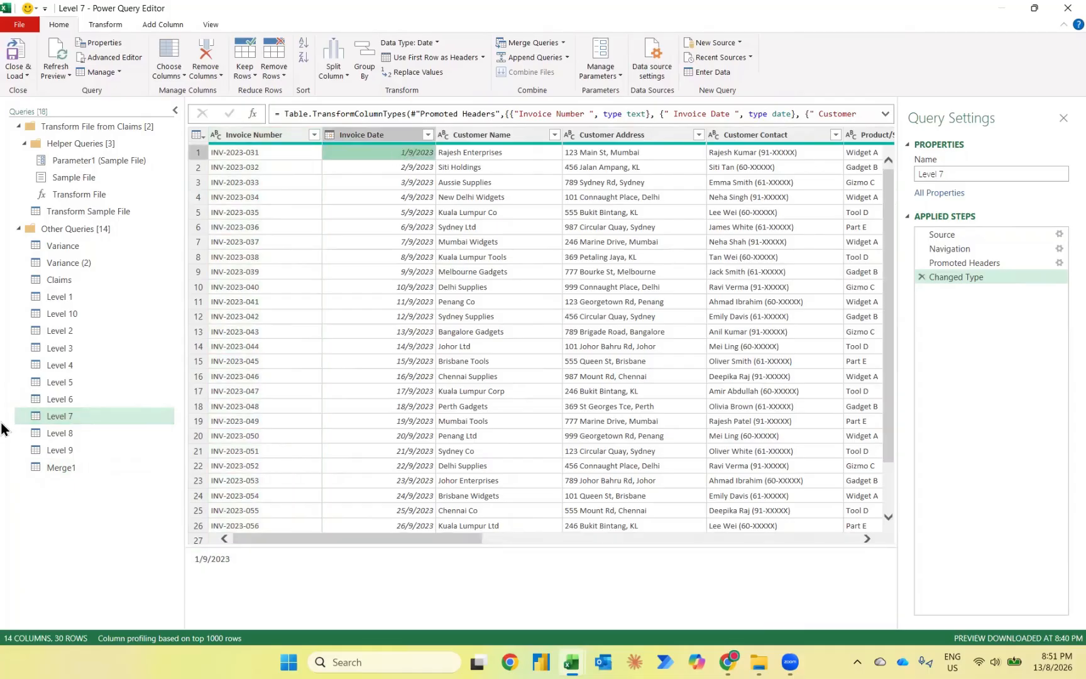
{"action": "left_click", "coordinate": [44, 435]}
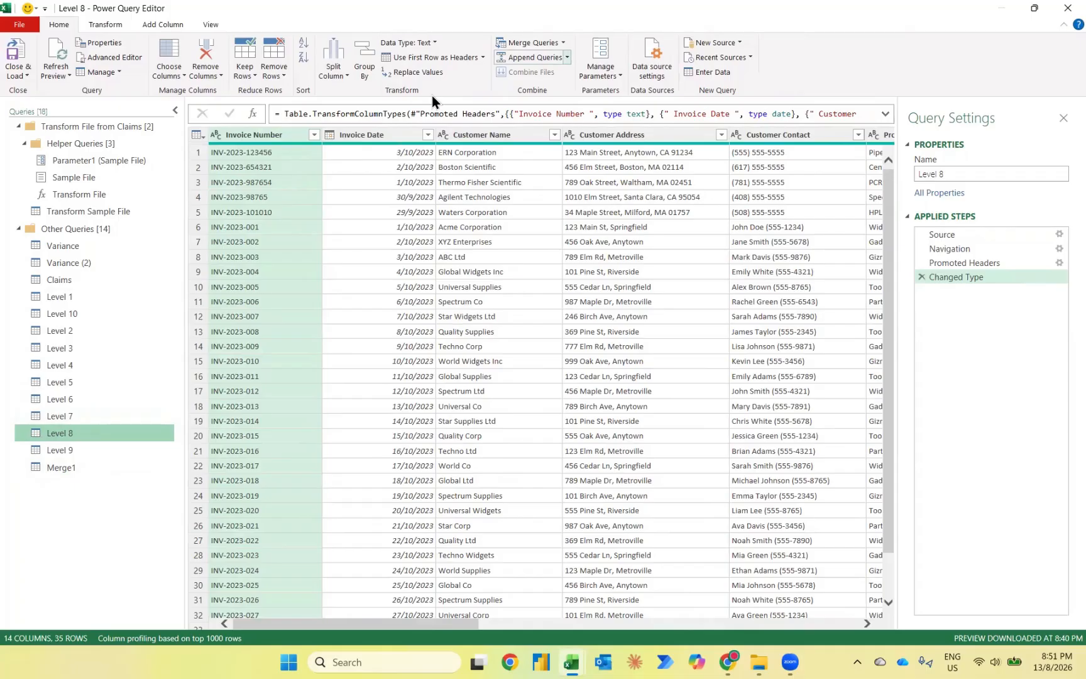
{"action": "left_click", "coordinate": [567, 57]}
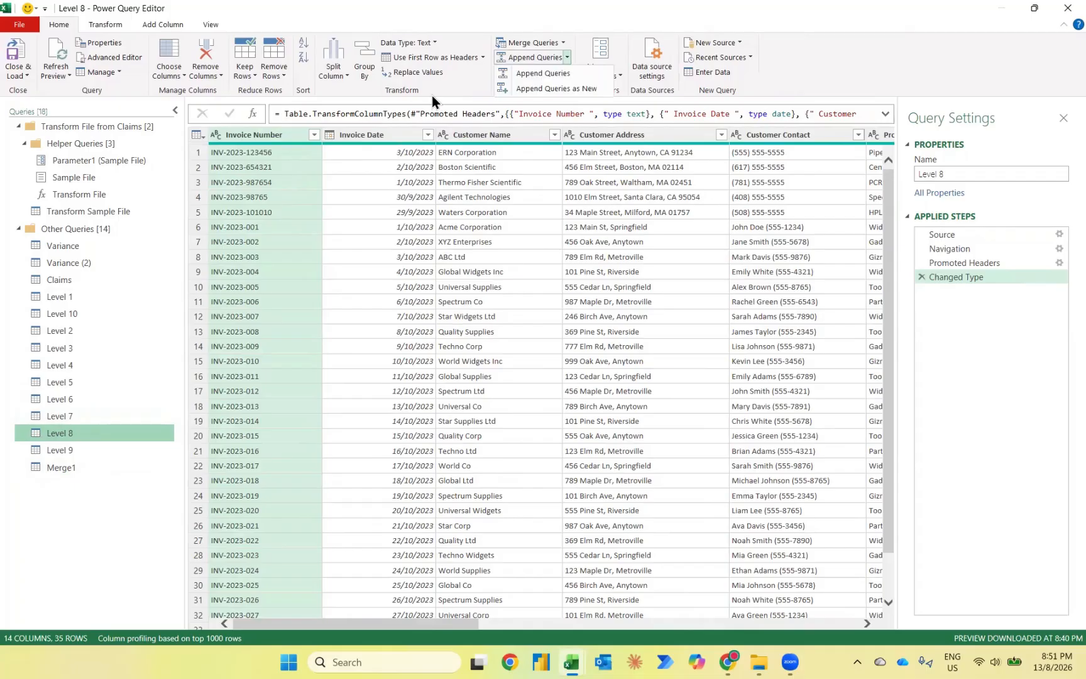
{"action": "left_click", "coordinate": [560, 83]}
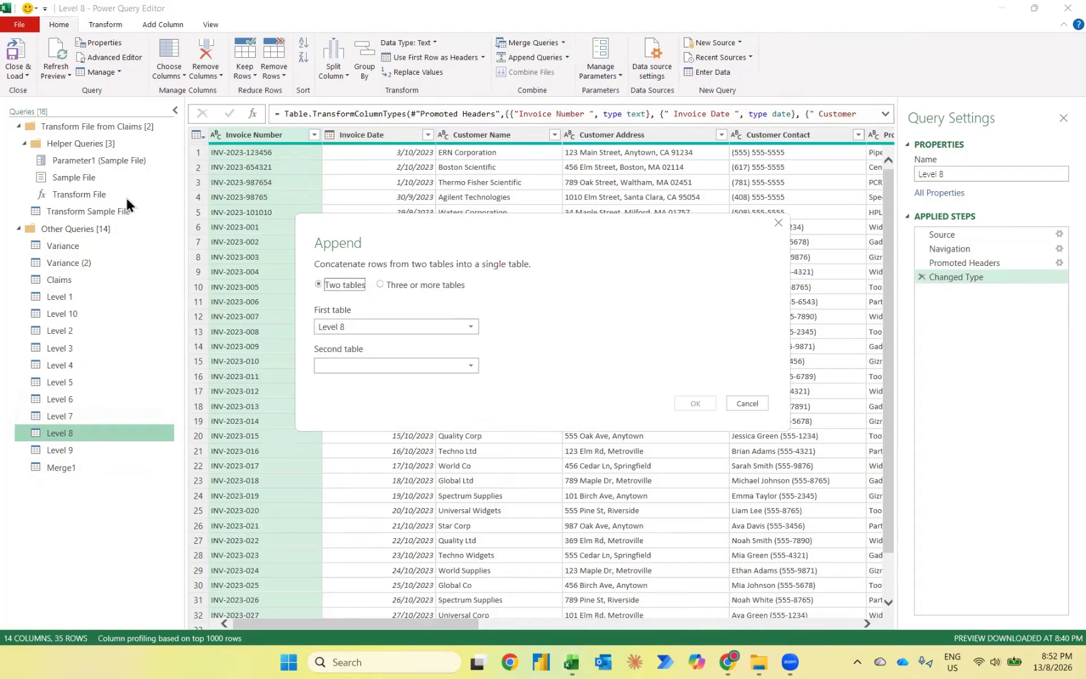
{"action": "left_click", "coordinate": [339, 325]}
{"action": "left_click", "coordinate": [359, 497]}
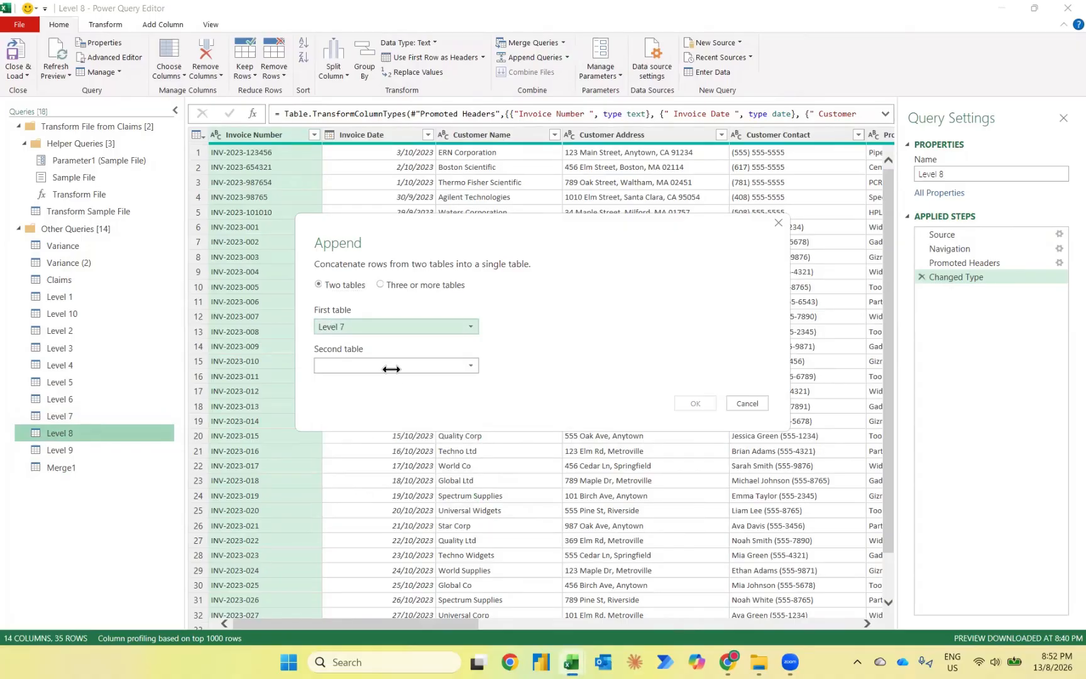
{"action": "left_click", "coordinate": [390, 365]}
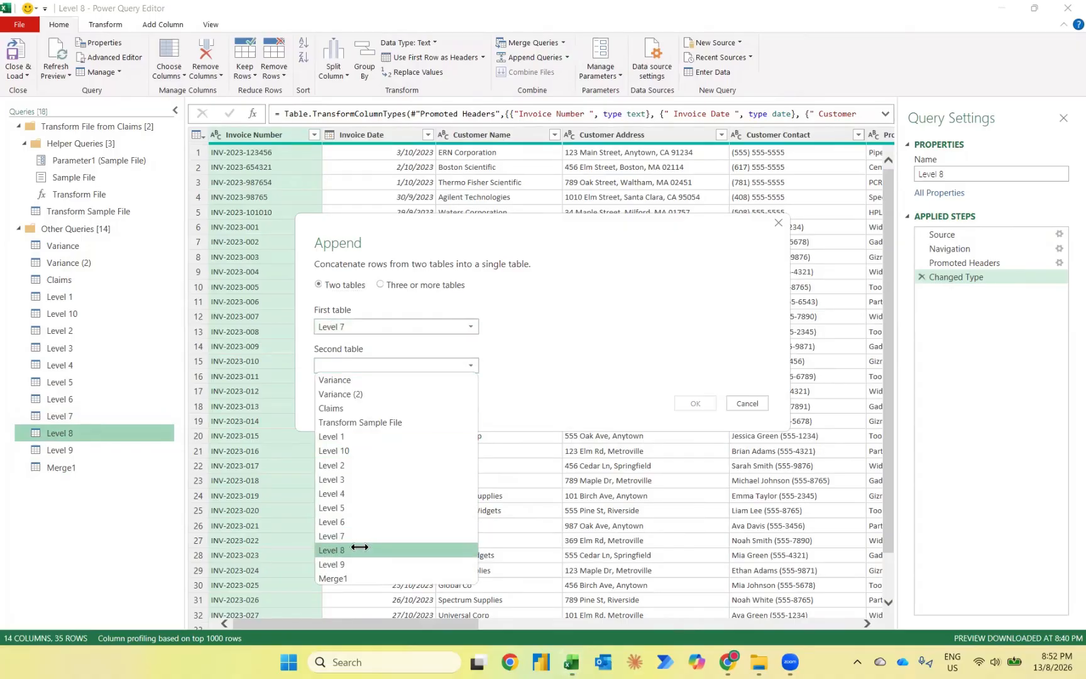
{"action": "left_click", "coordinate": [360, 546]}
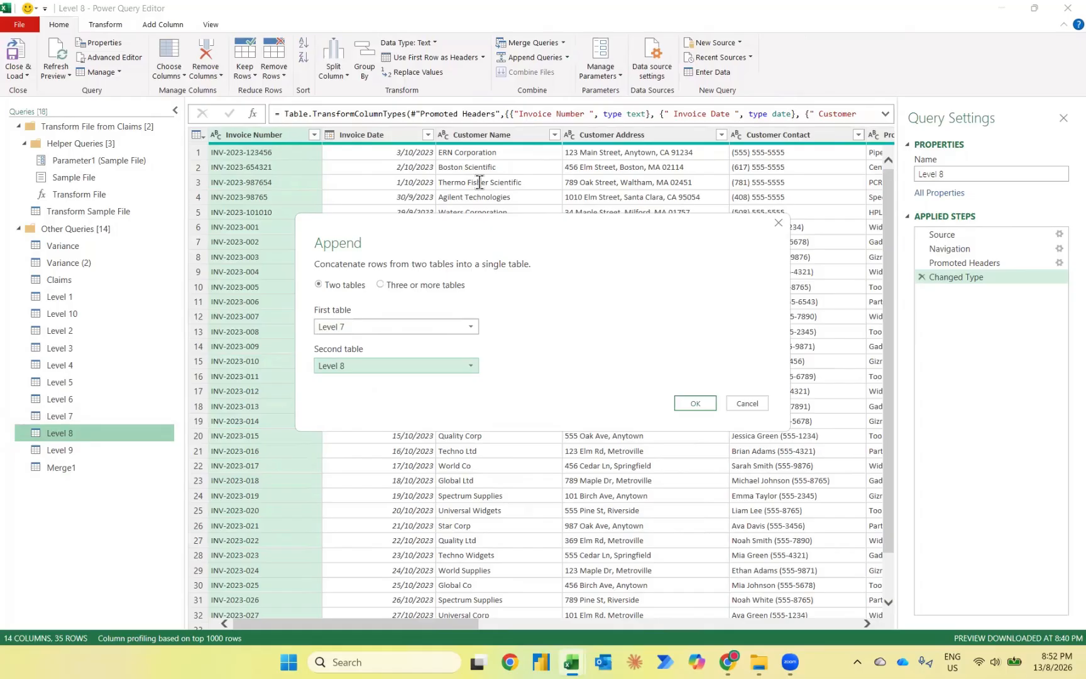
{"action": "left_click", "coordinate": [695, 403]}
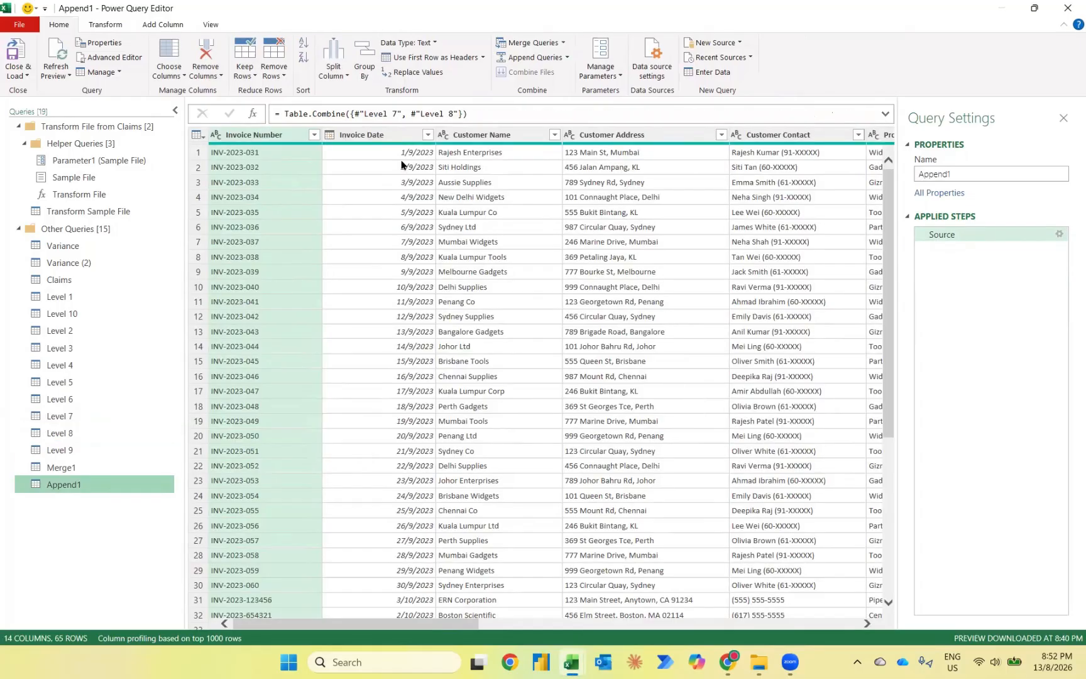
{"action": "left_click", "coordinate": [423, 337]}
{"action": "scroll", "coordinate": [423, 339], "scroll_direction": "down", "scroll_amount": 7}
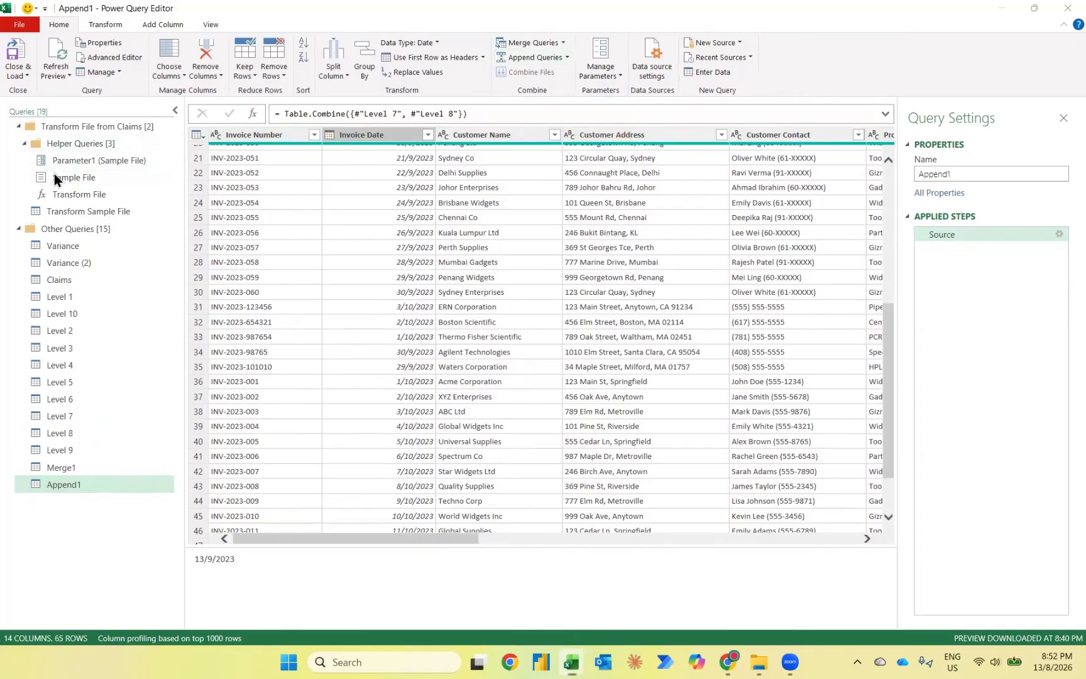
Step: Open the Level 9 query and start a basic Group By on the Apple Products column
{"action": "left_click", "coordinate": [80, 449]}
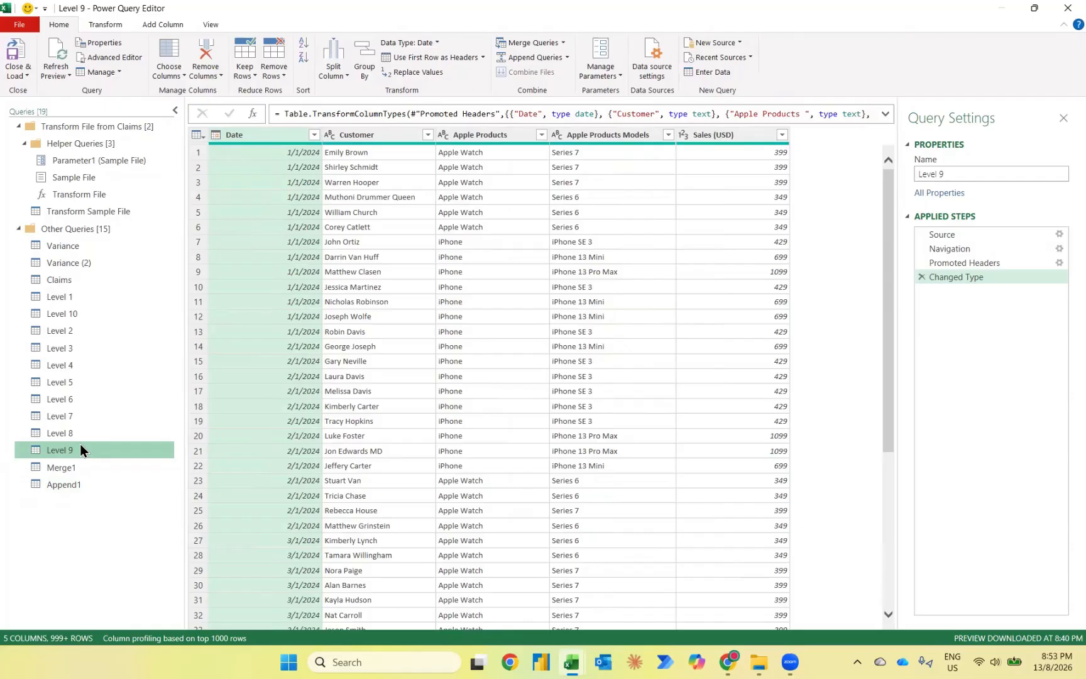
{"action": "left_click", "coordinate": [104, 24]}
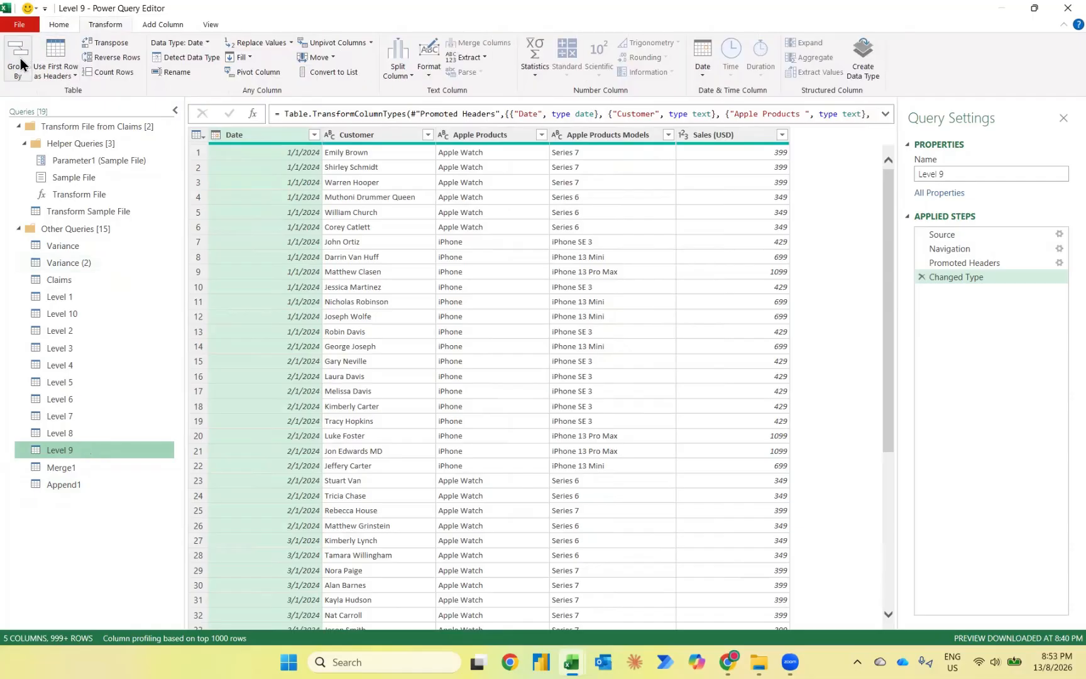
{"action": "left_click", "coordinate": [58, 25]}
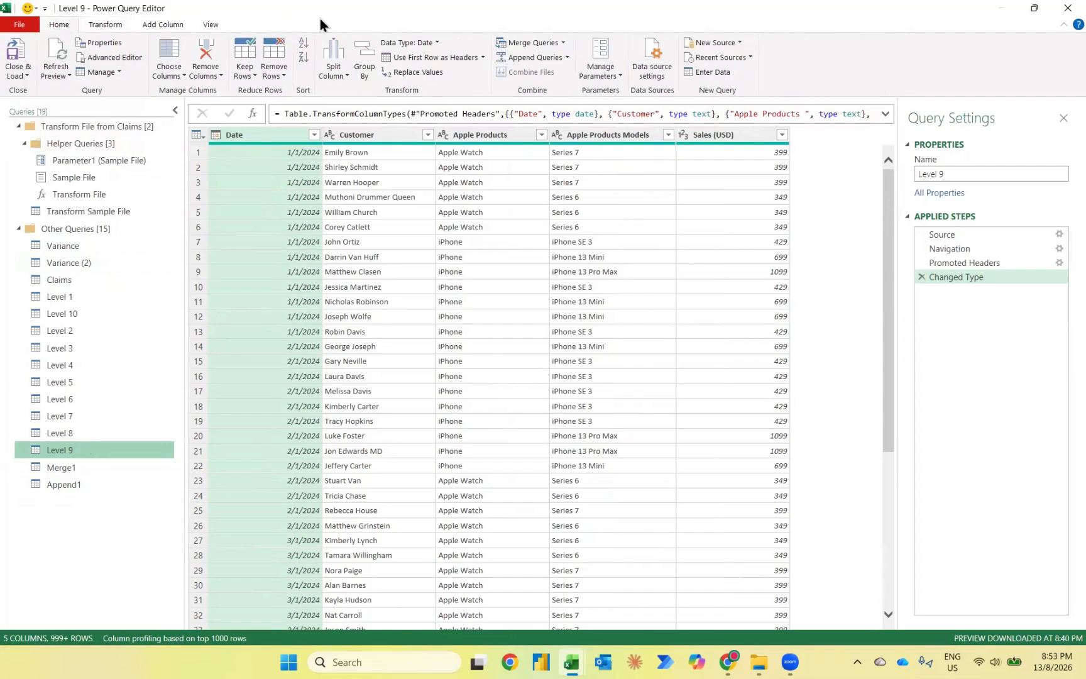
{"action": "left_click", "coordinate": [365, 60]}
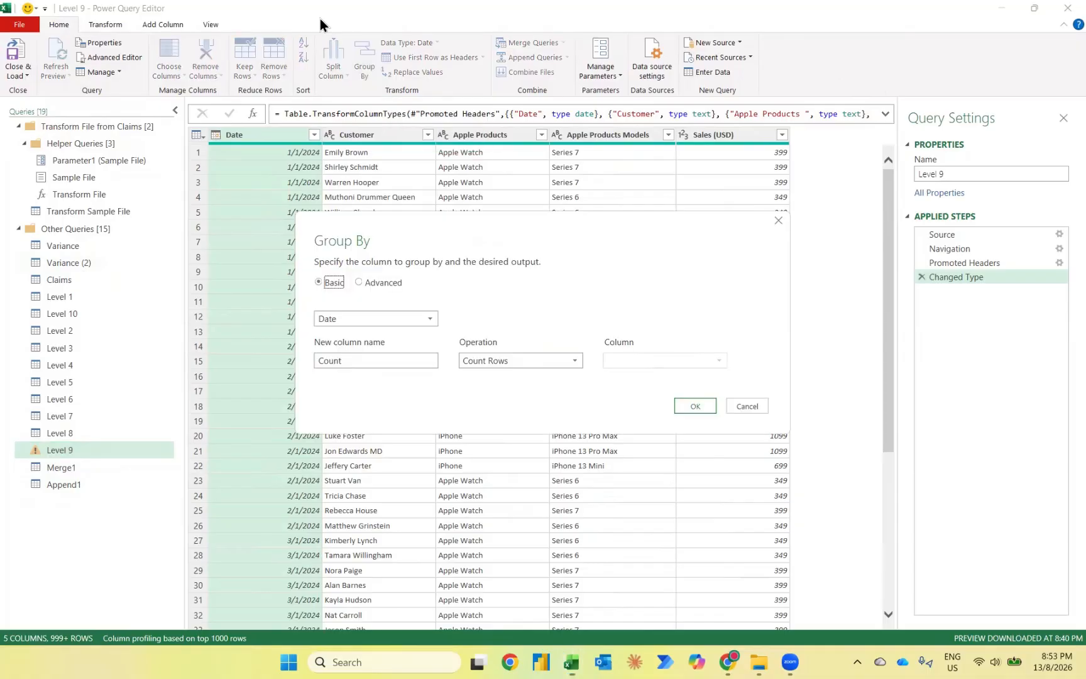
{"action": "left_click", "coordinate": [395, 319]}
{"action": "left_click", "coordinate": [392, 361]}
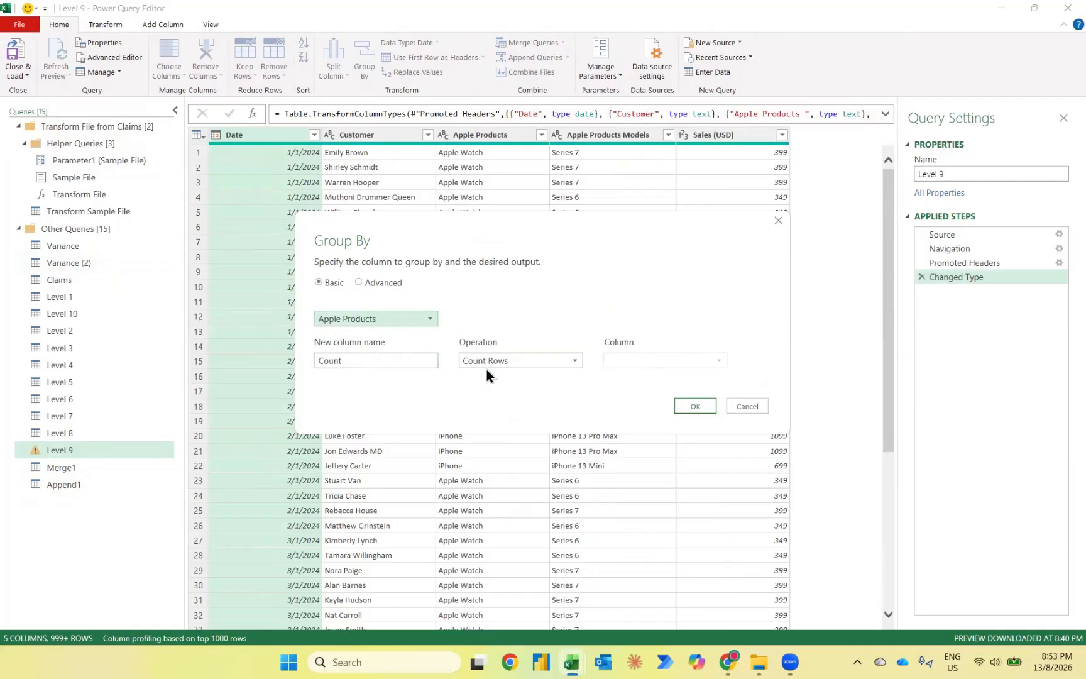
Step: Complete the grouping with a Sum of Sales (USD) column named total, and delete the resulting Grouped Rows step
{"action": "left_click", "coordinate": [482, 363]}
{"action": "left_click", "coordinate": [477, 375]}
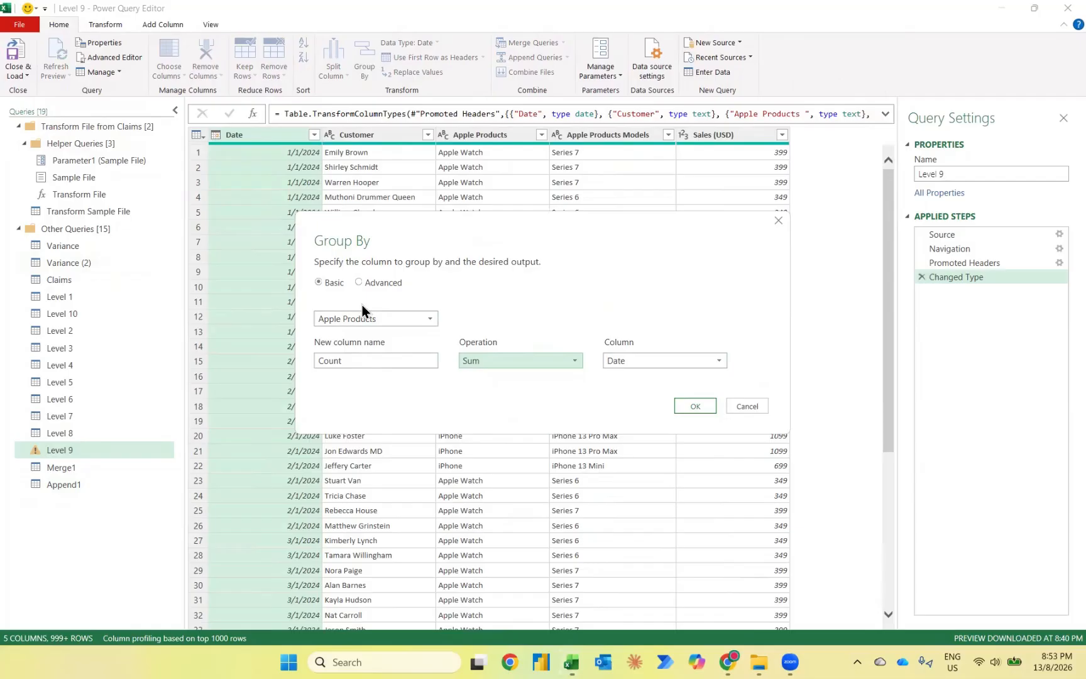
{"action": "left_click", "coordinate": [630, 364]}
{"action": "left_click", "coordinate": [635, 440]}
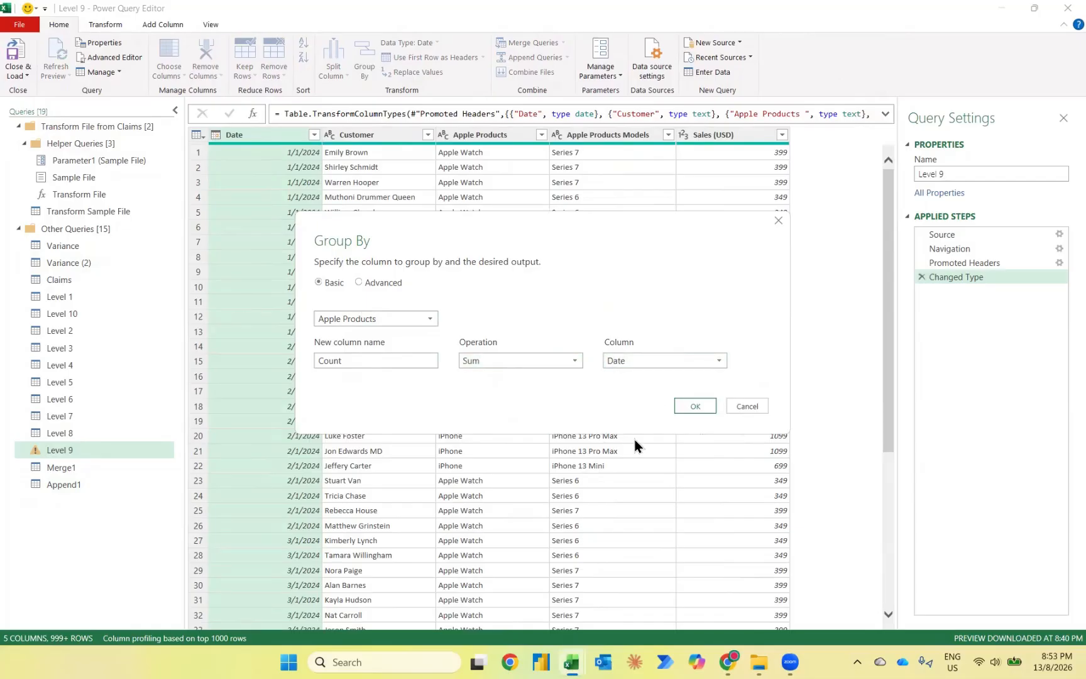
{"action": "left_click", "coordinate": [622, 364]}
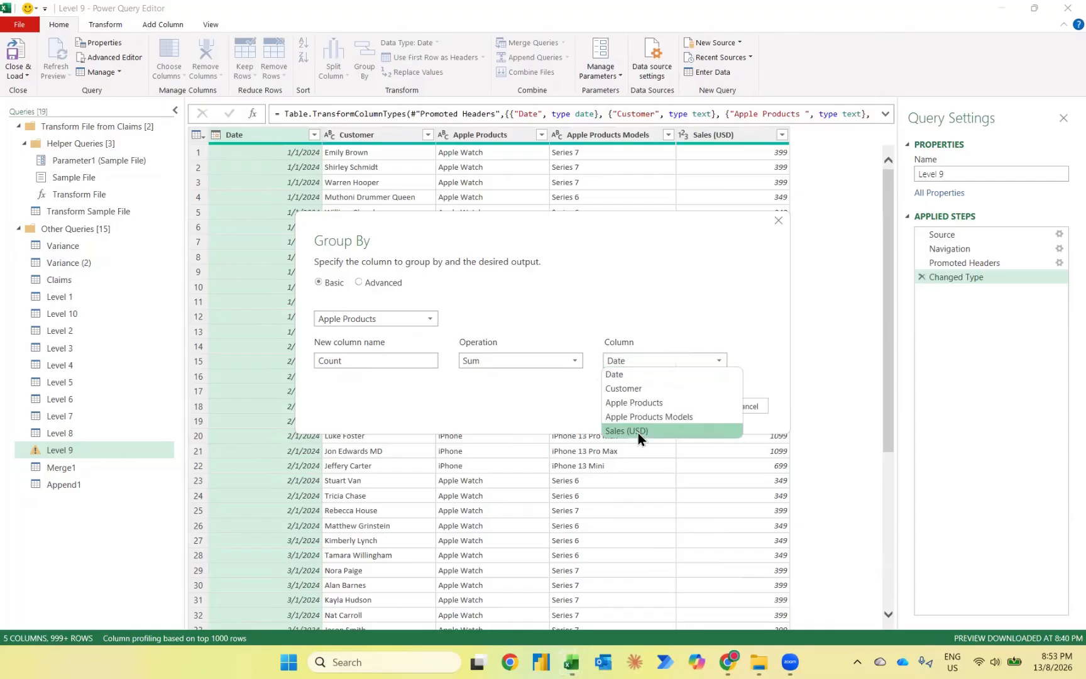
{"action": "left_click", "coordinate": [637, 432]}
{"action": "left_click", "coordinate": [357, 358]}
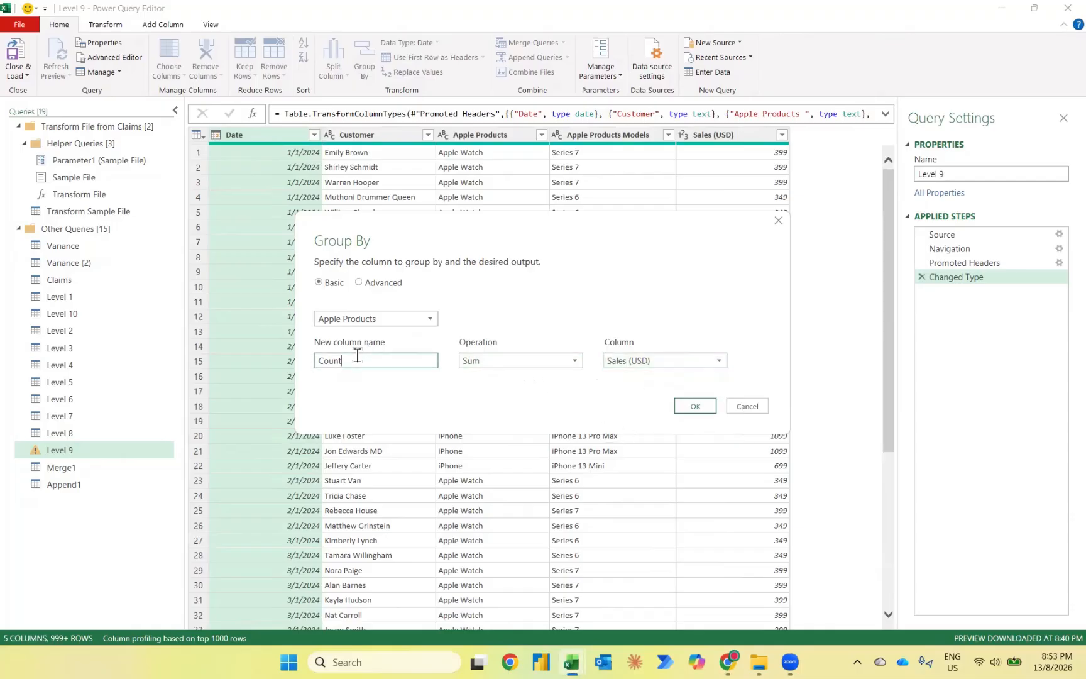
{"action": "double_click", "coordinate": [357, 355]}
{"action": "type", "text": "total"}
{"action": "left_click", "coordinate": [693, 408]}
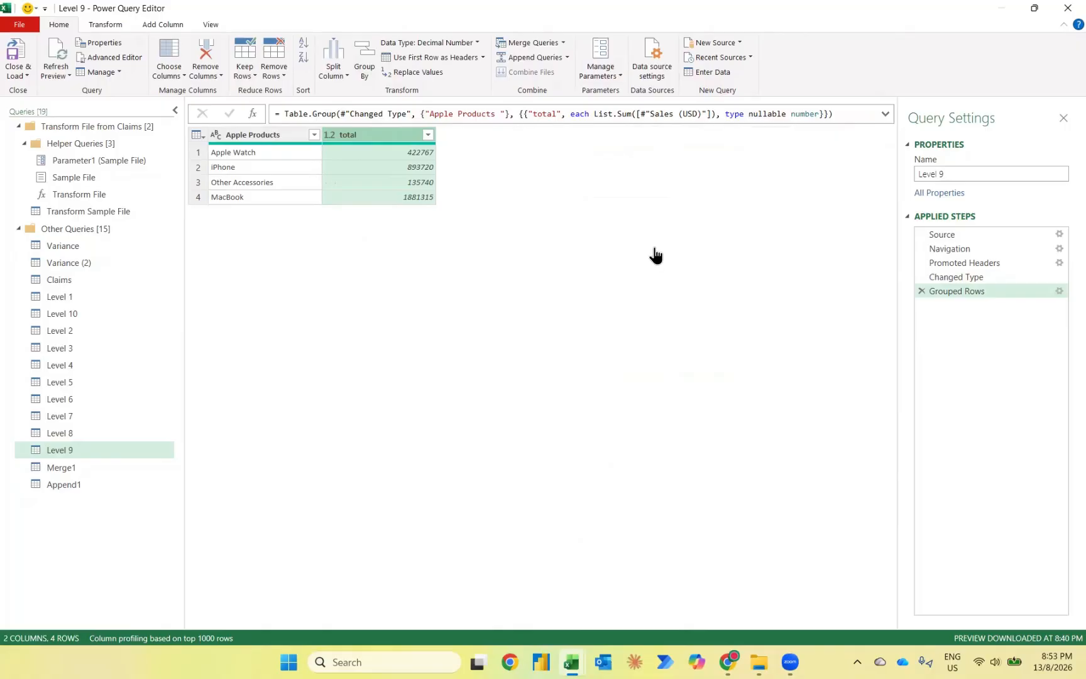
{"action": "left_click", "coordinate": [922, 291]}
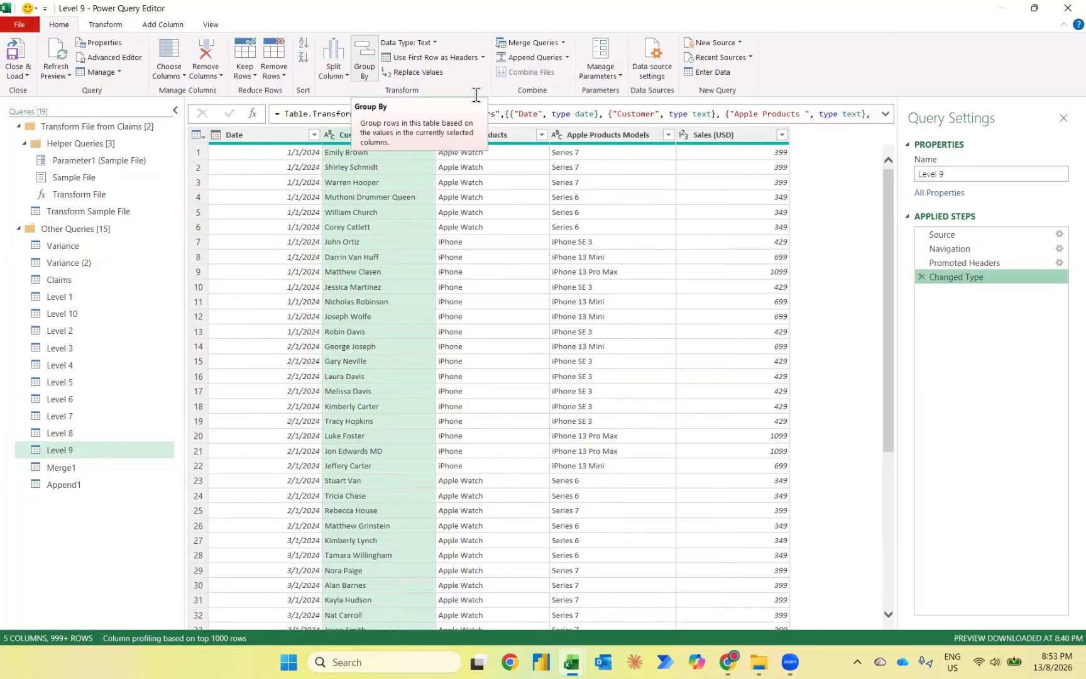
Step: Add a column with the name of the month extracted from the Date column of Level 9
{"action": "left_click", "coordinate": [252, 133]}
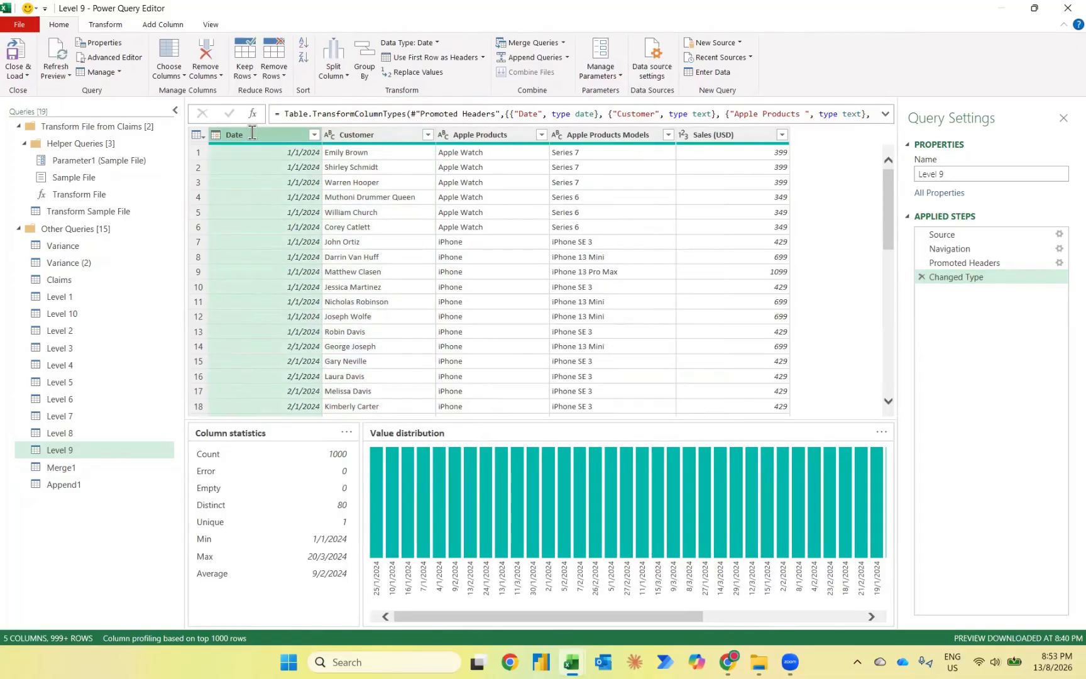
{"action": "left_click", "coordinate": [165, 24]}
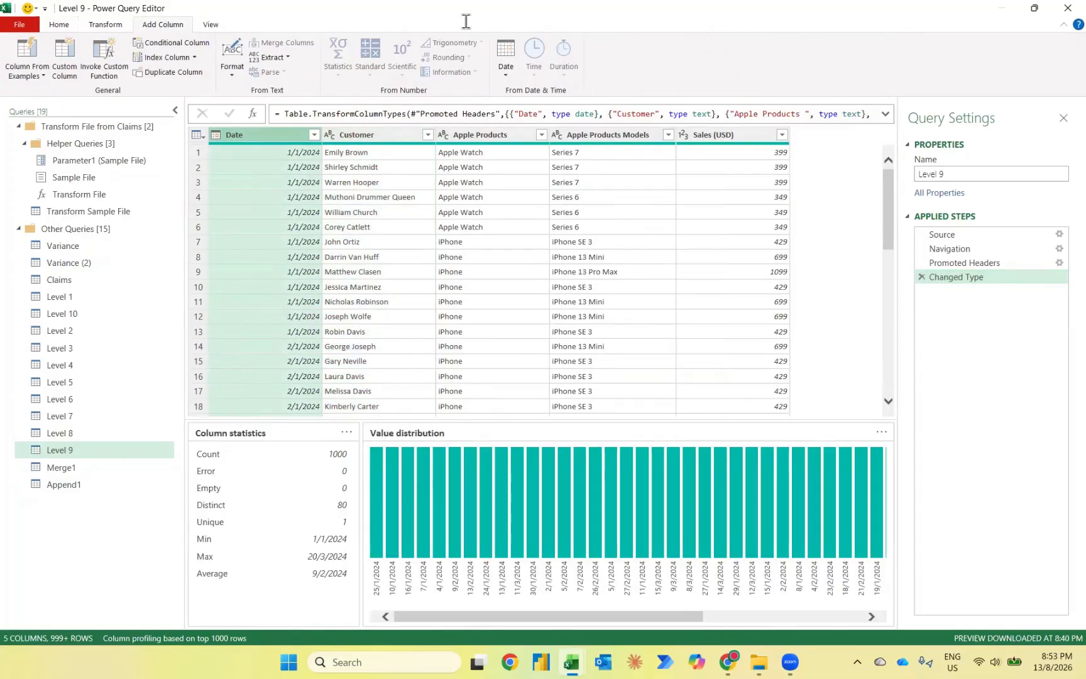
{"action": "left_click", "coordinate": [505, 57]}
{"action": "mouse_move", "coordinate": [539, 151]}
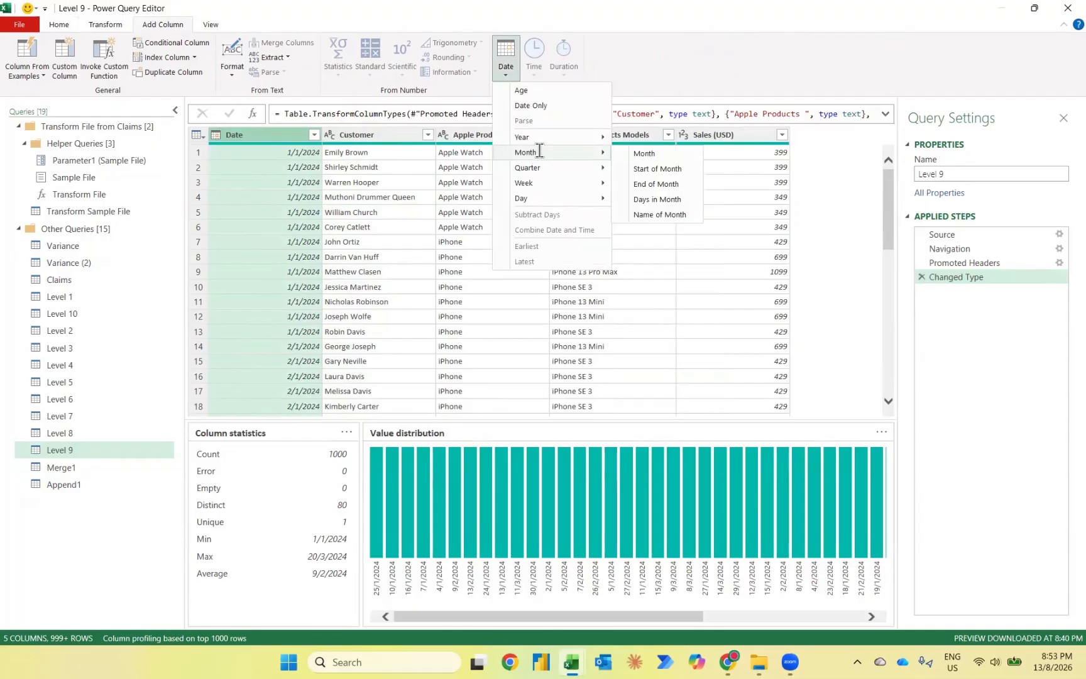
{"action": "left_click", "coordinate": [659, 214]}
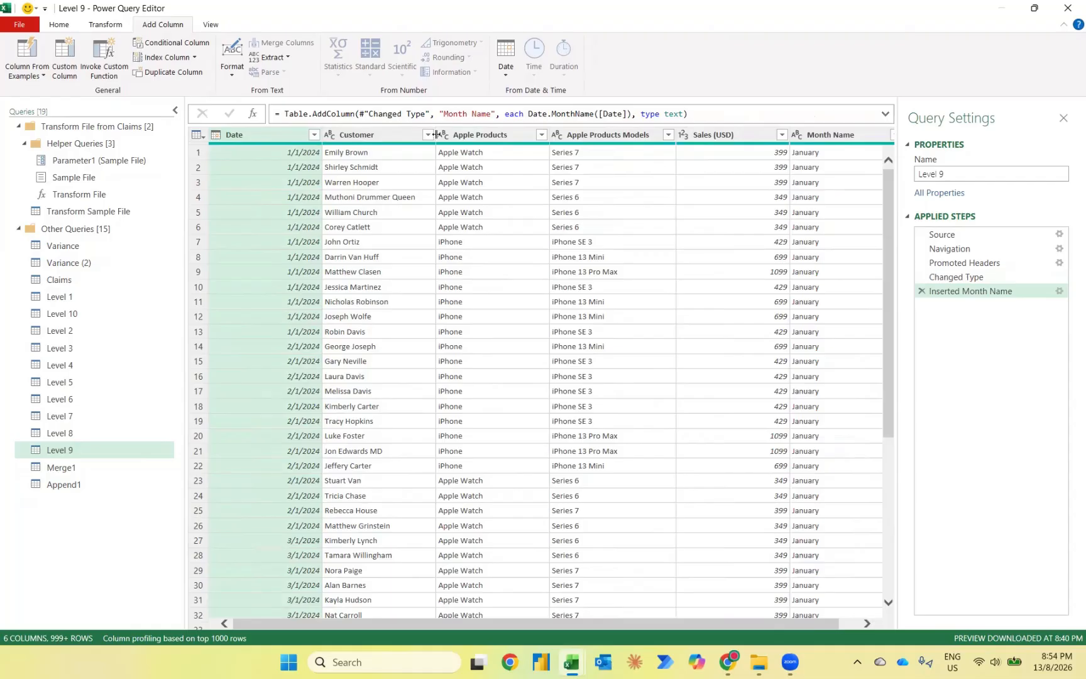
Step: Set up an advanced Group By on Level 9 using Month Name and Apple Products as the grouping columns
{"action": "left_click", "coordinate": [105, 24]}
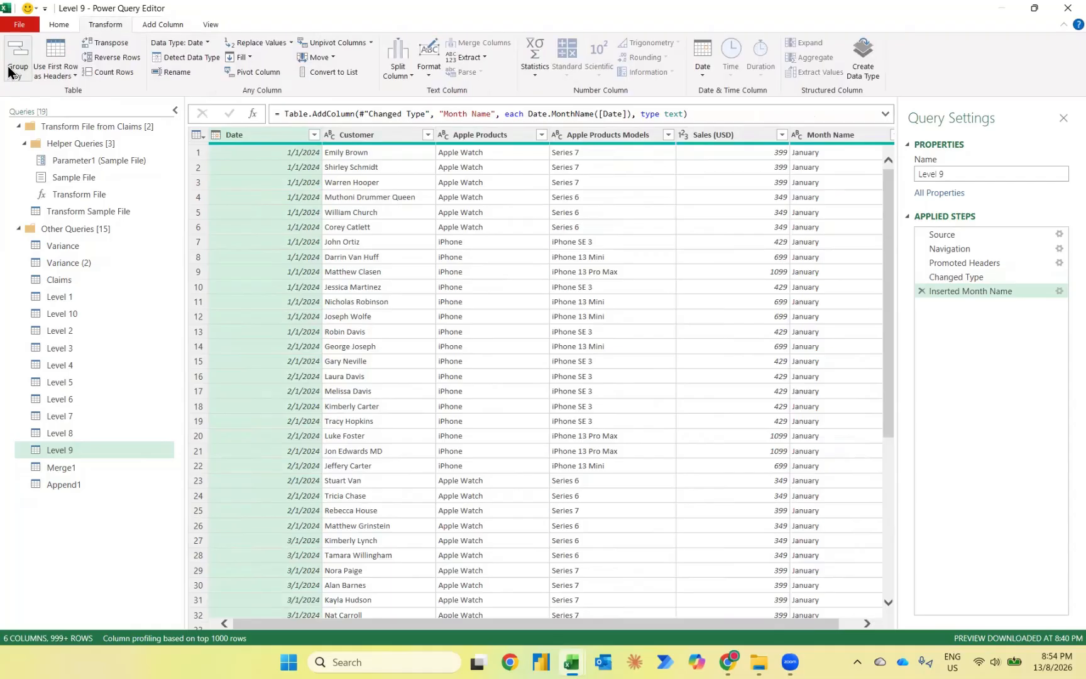
{"action": "left_click", "coordinate": [56, 29]}
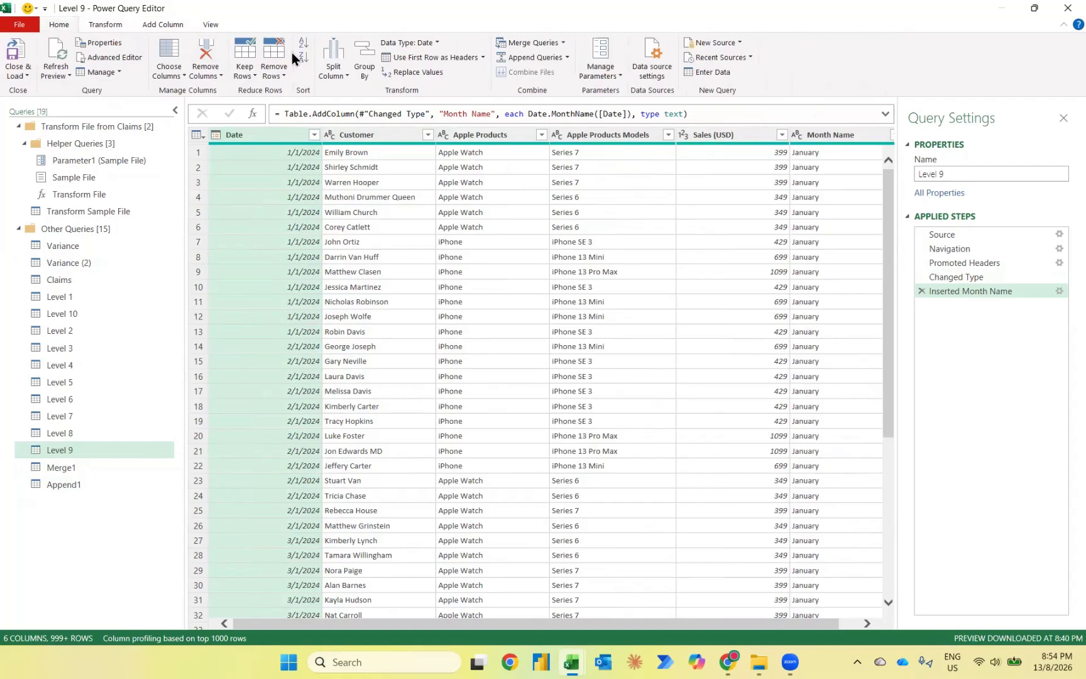
{"action": "left_click", "coordinate": [364, 59]}
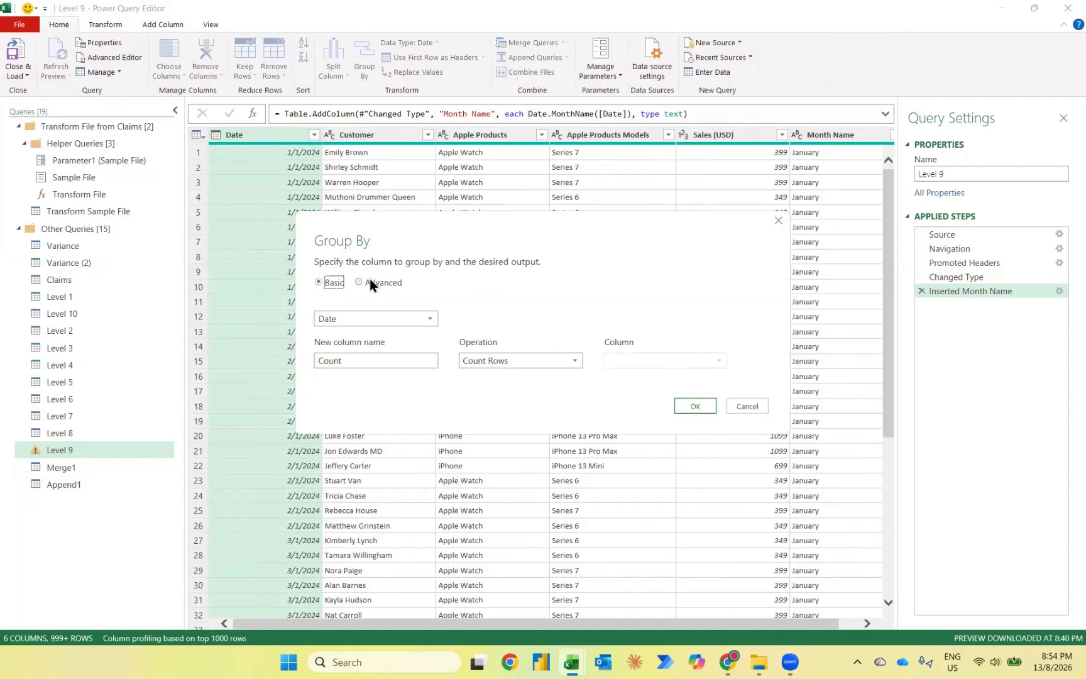
{"action": "left_click", "coordinate": [370, 281]}
{"action": "left_click", "coordinate": [398, 317]}
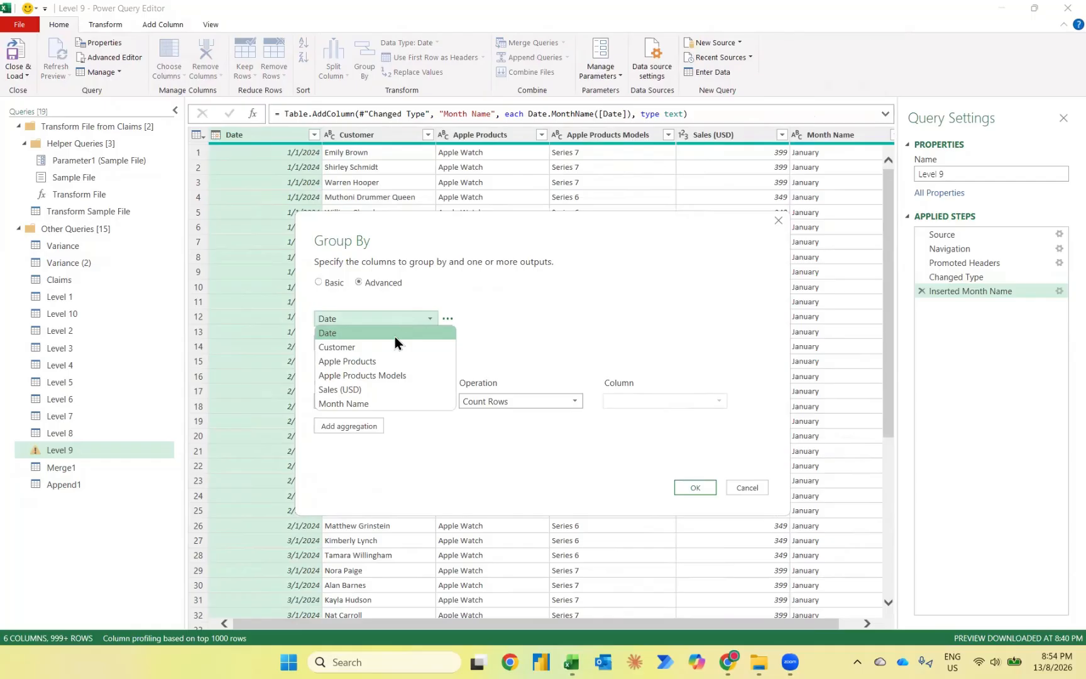
{"action": "left_click", "coordinate": [374, 403]}
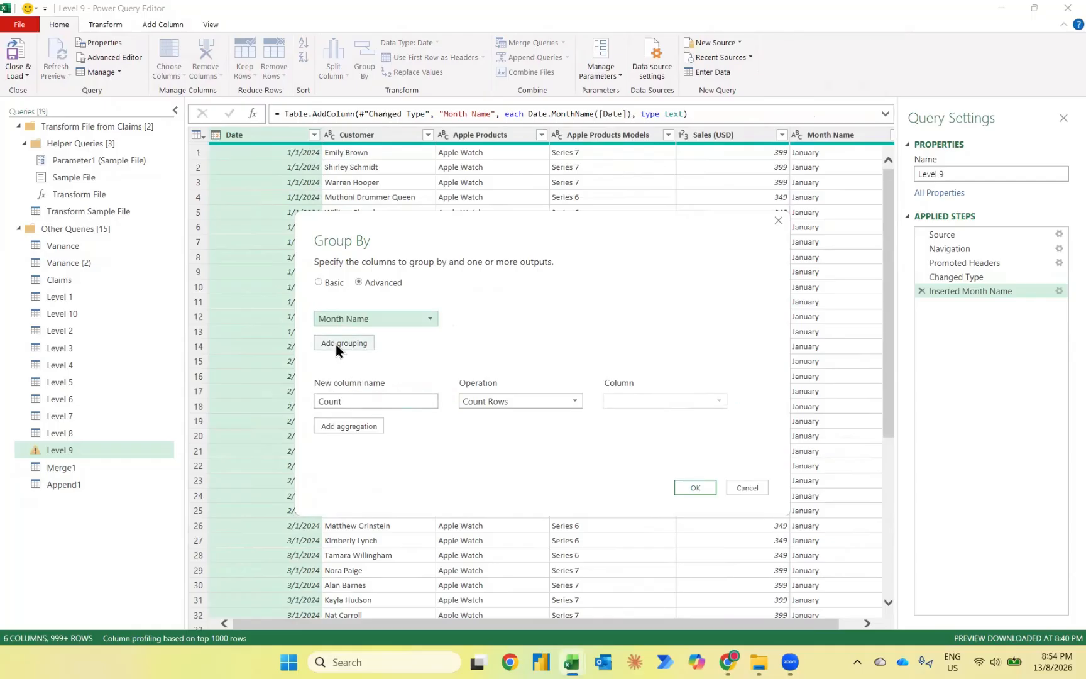
{"action": "left_click", "coordinate": [336, 344]}
{"action": "left_click", "coordinate": [391, 343]}
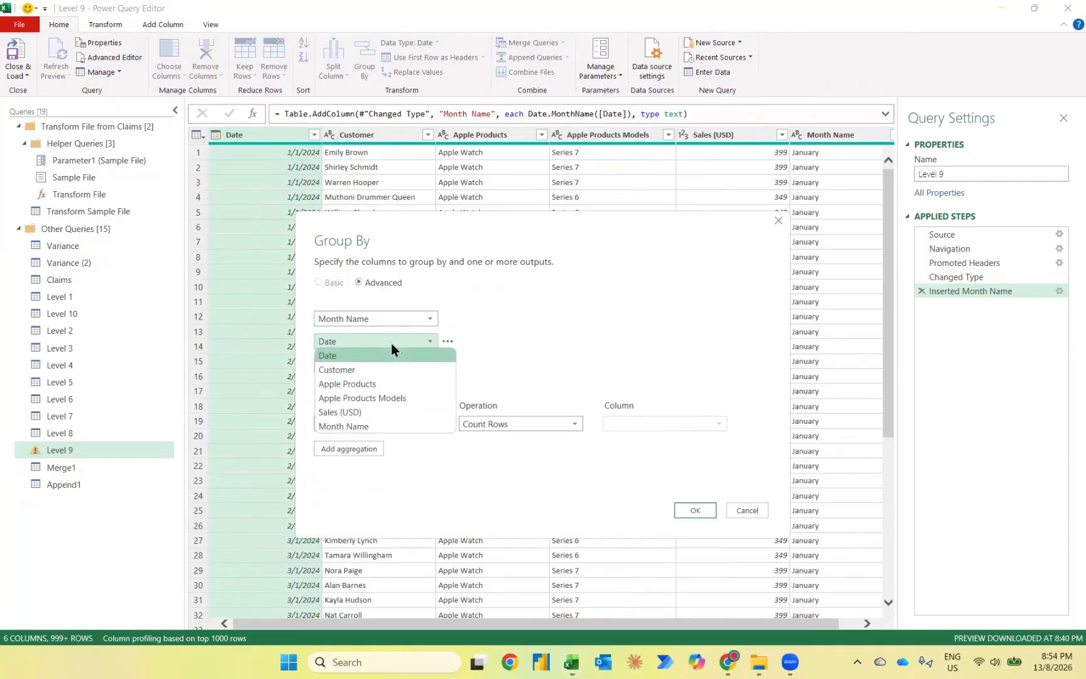
{"action": "left_click", "coordinate": [375, 386]}
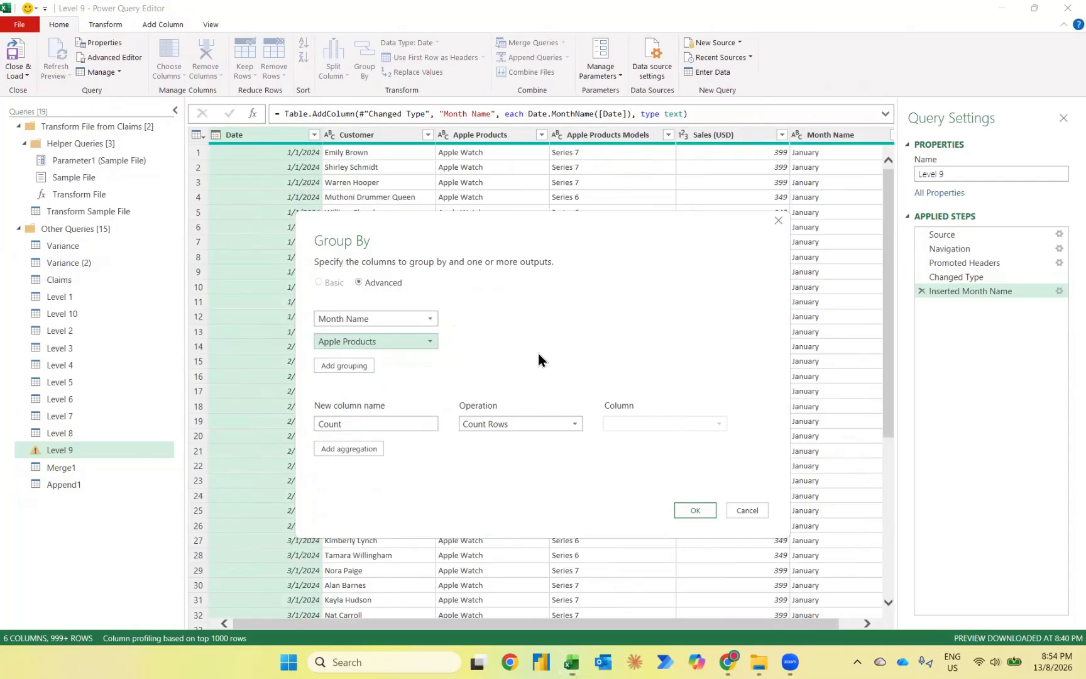
Step: Keep the Count Rows aggregation, add a Sum of Sales (USD) column named total, and apply the grouping
{"action": "left_click", "coordinate": [348, 448]}
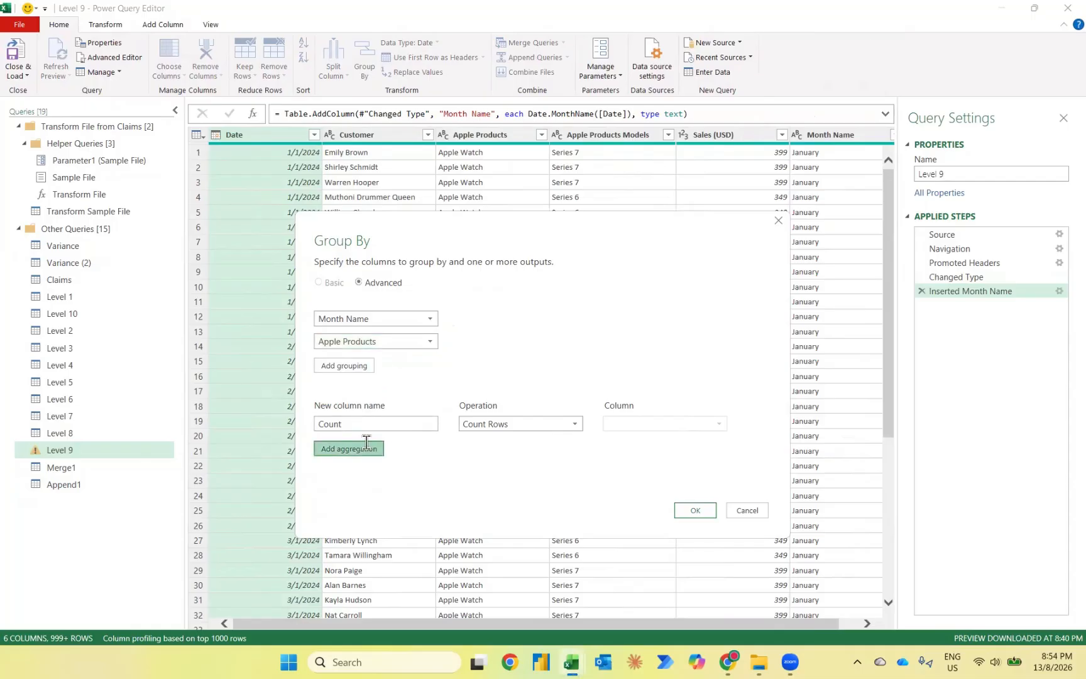
{"action": "left_click", "coordinate": [485, 447]}
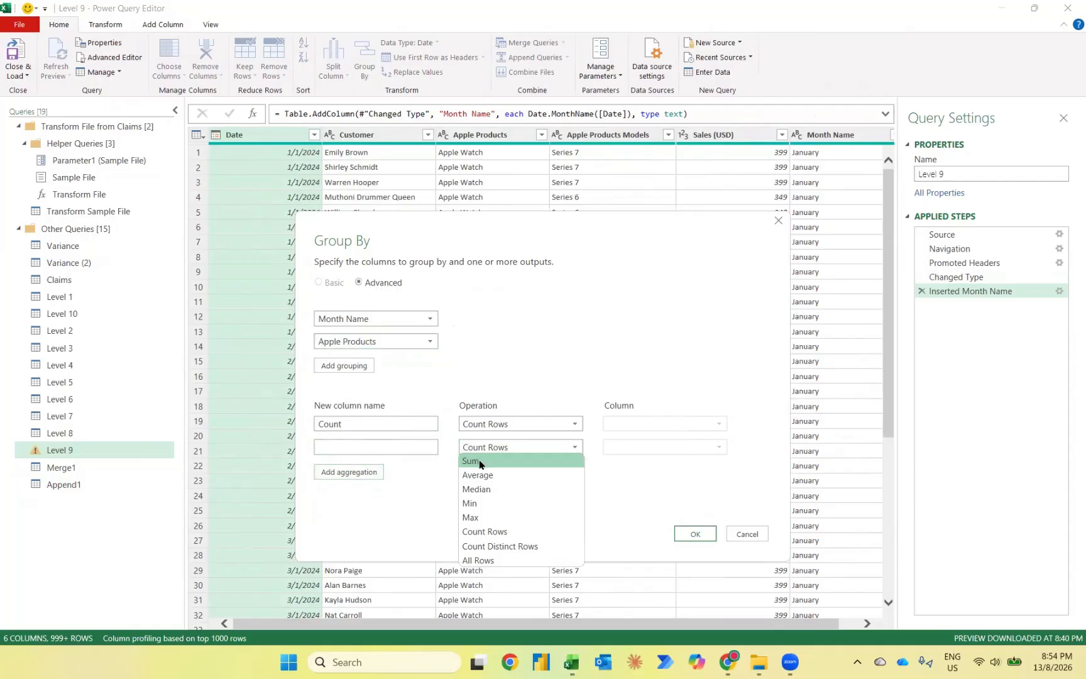
{"action": "left_click", "coordinate": [481, 463]}
{"action": "left_click", "coordinate": [420, 442]}
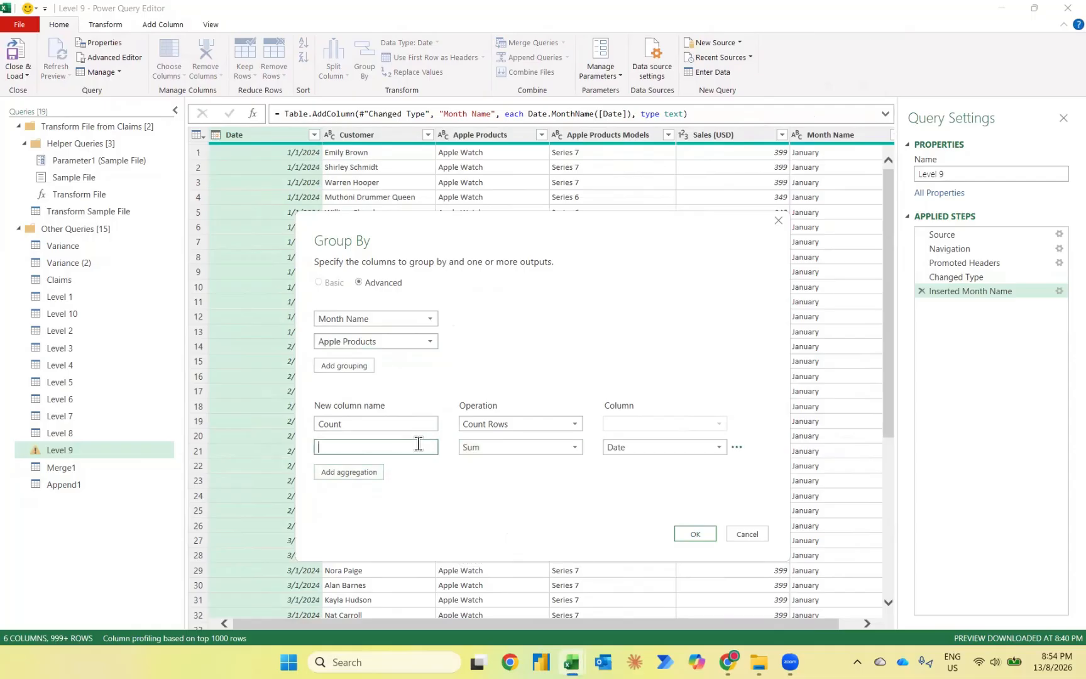
{"action": "type", "text": "total"}
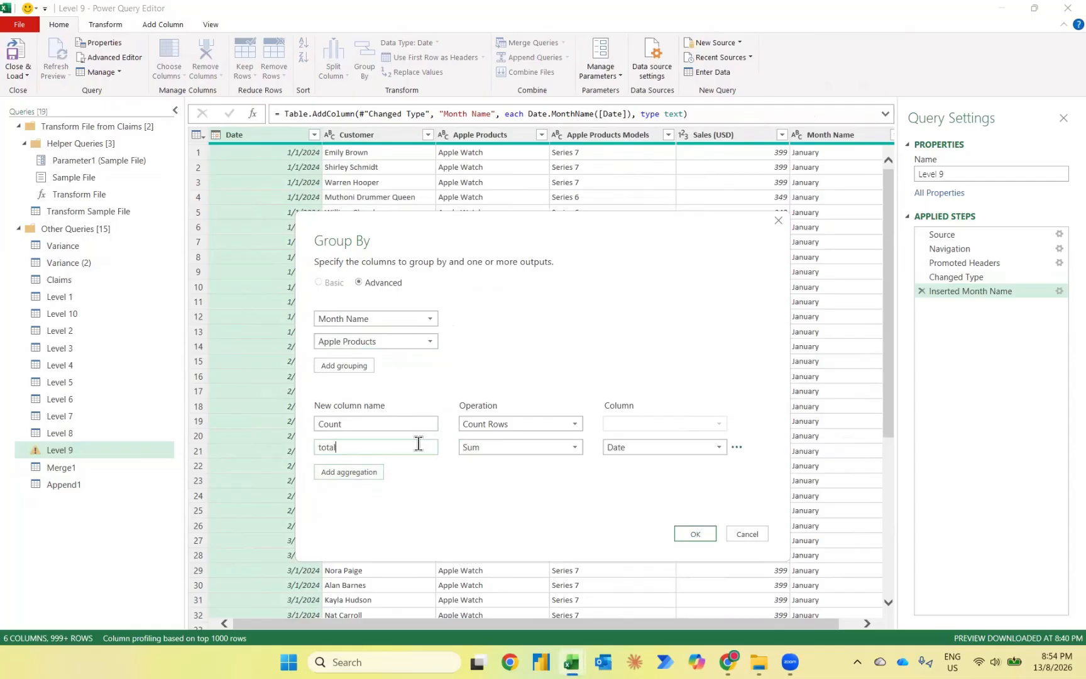
{"action": "left_click", "coordinate": [646, 448]}
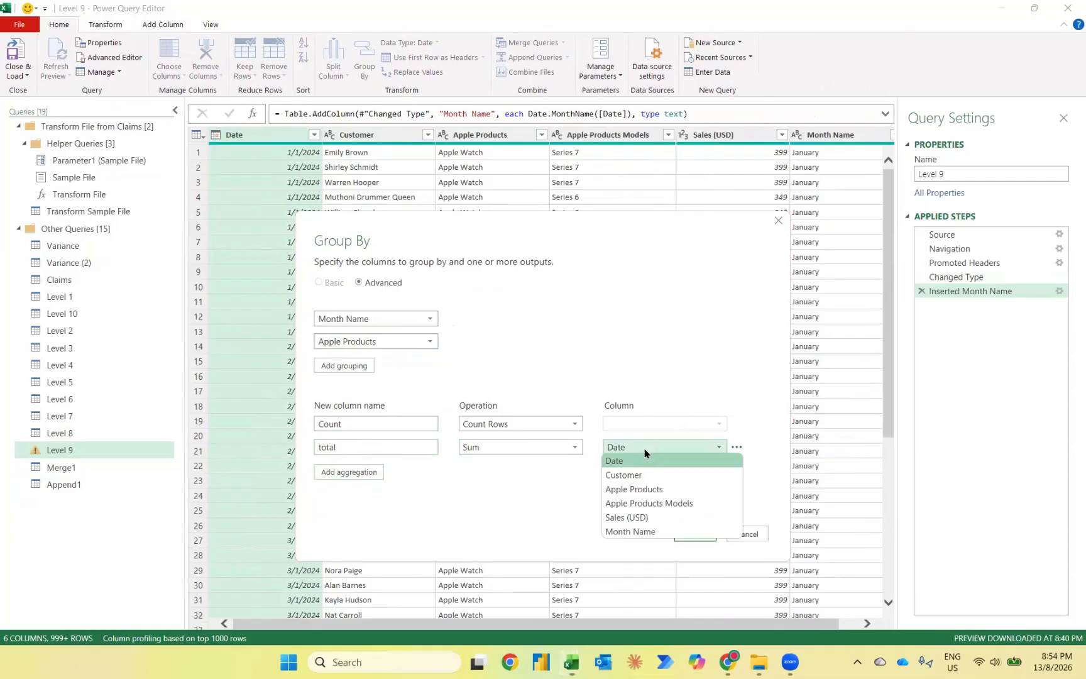
{"action": "left_click", "coordinate": [647, 517]}
{"action": "left_click", "coordinate": [694, 535]}
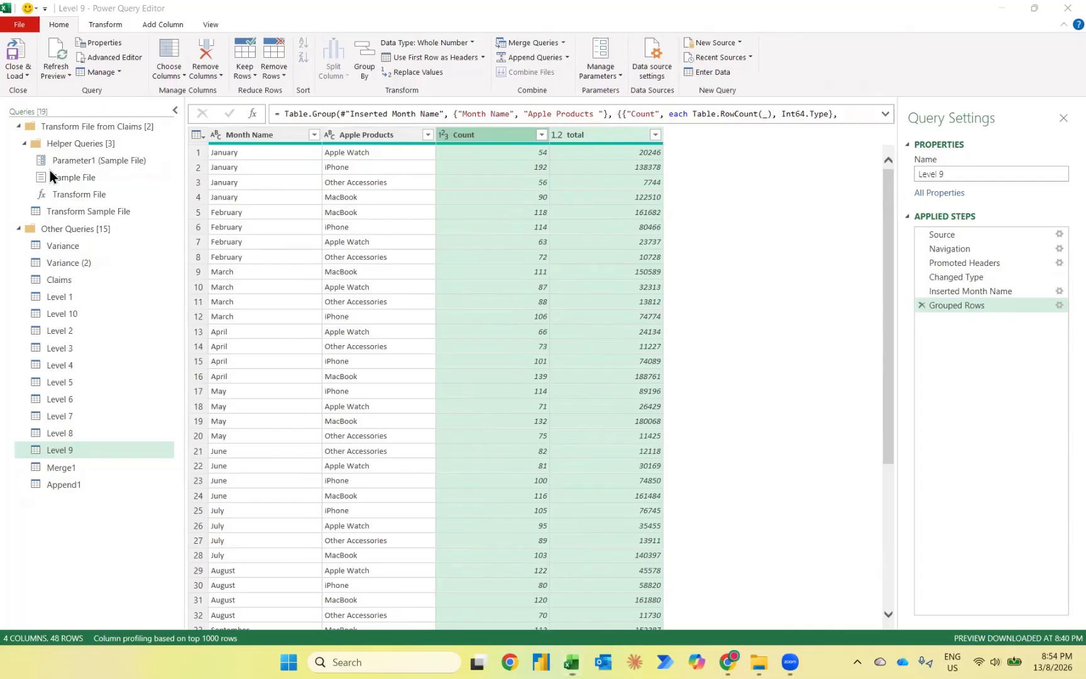
Step: Open the Level 10 query and remove its blank rows
{"action": "left_click", "coordinate": [69, 313]}
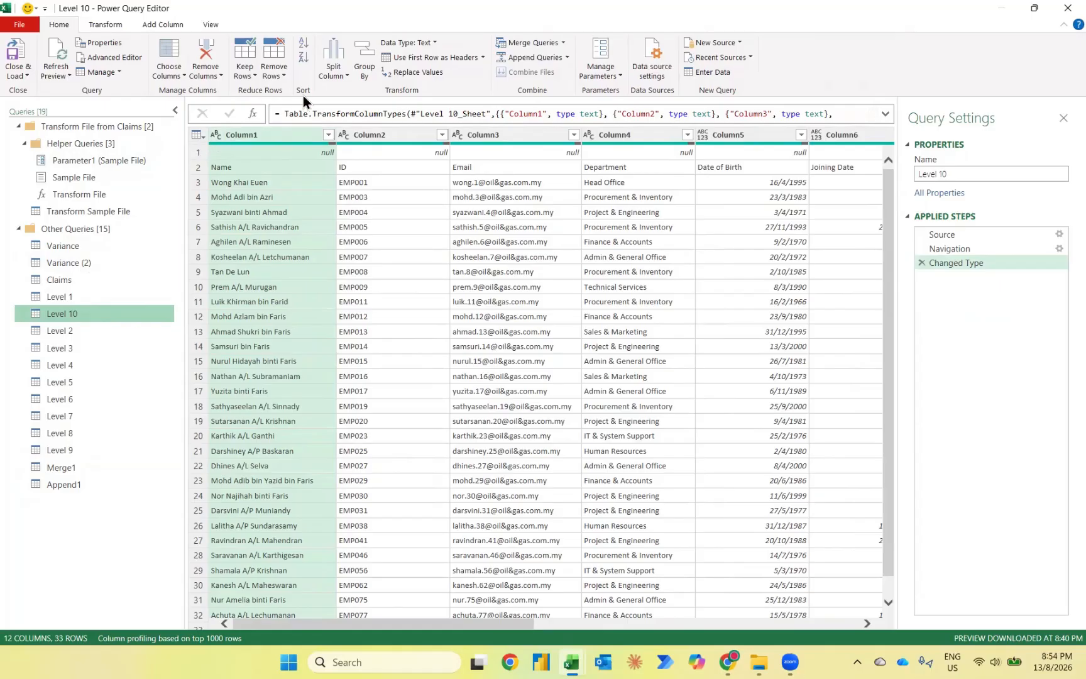
{"action": "left_click", "coordinate": [270, 74]}
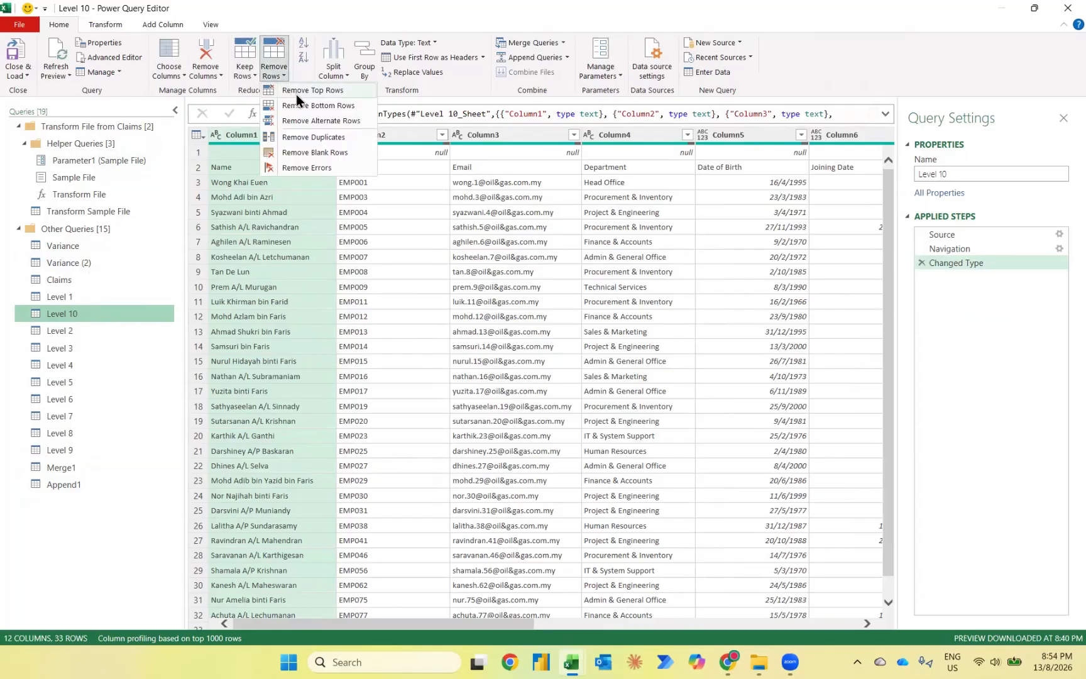
{"action": "left_click", "coordinate": [290, 152]}
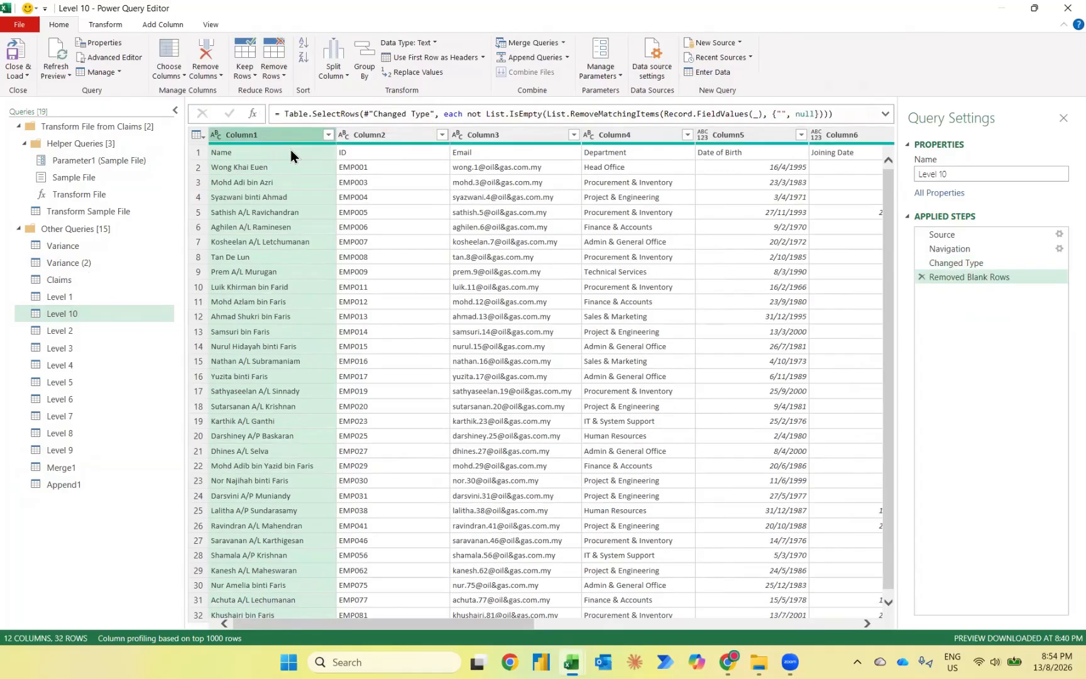
Step: Promote the first row of Level 10 to column headers
{"action": "left_click", "coordinate": [283, 149]}
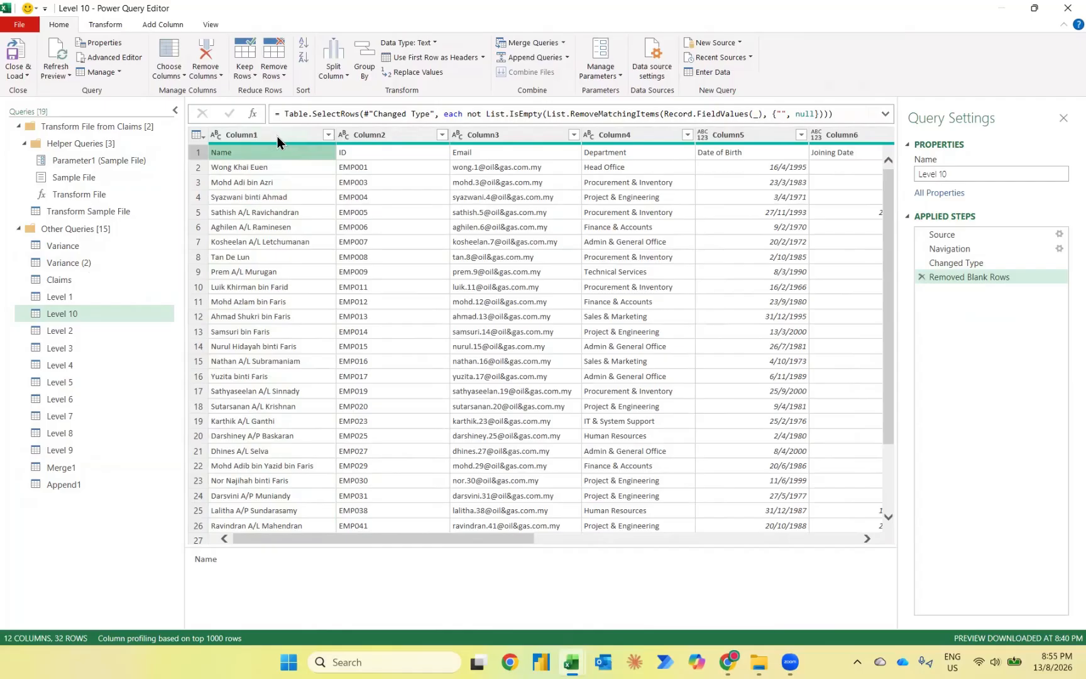
{"action": "left_click", "coordinate": [358, 153]}
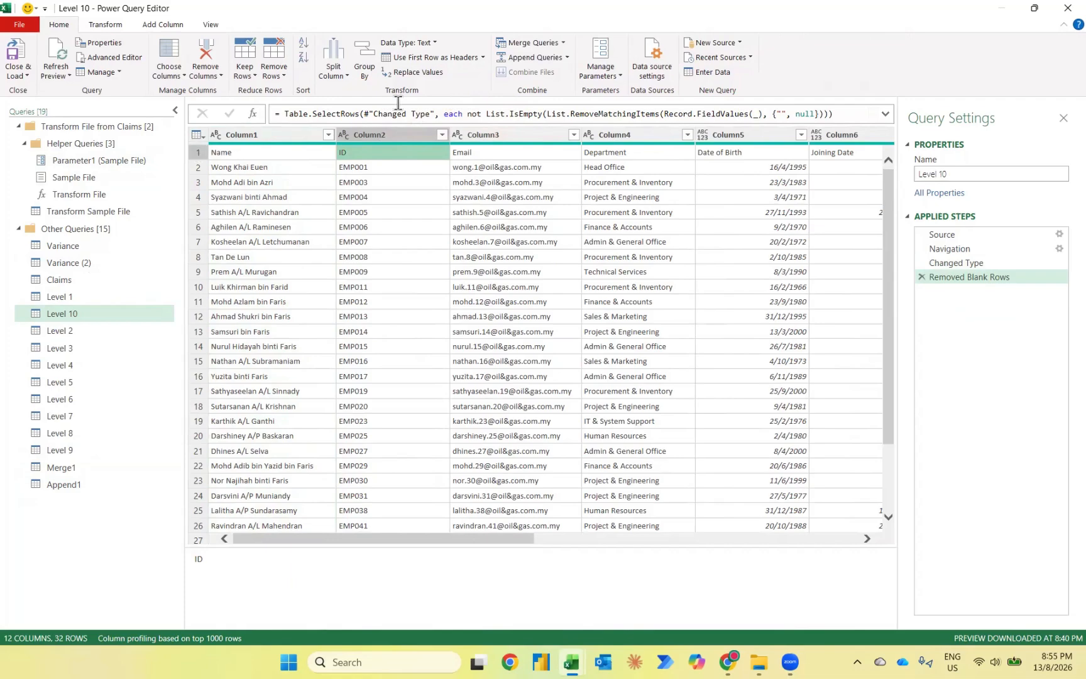
{"action": "left_click", "coordinate": [428, 58]}
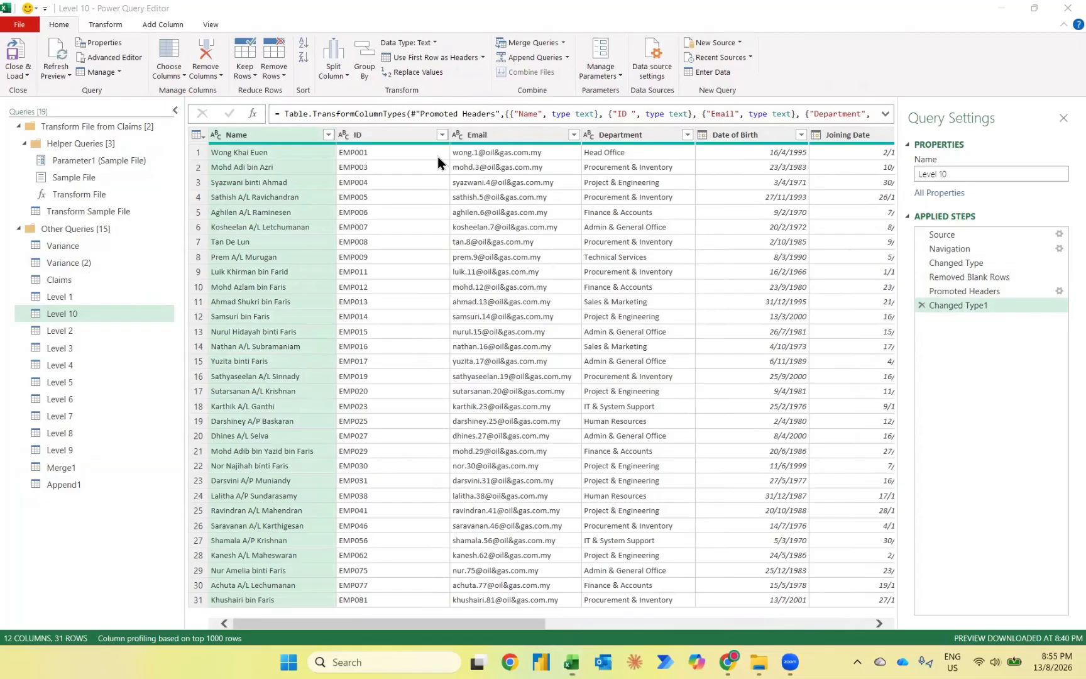
{"action": "scroll", "coordinate": [596, 249], "scroll_direction": "right", "scroll_amount": 3}
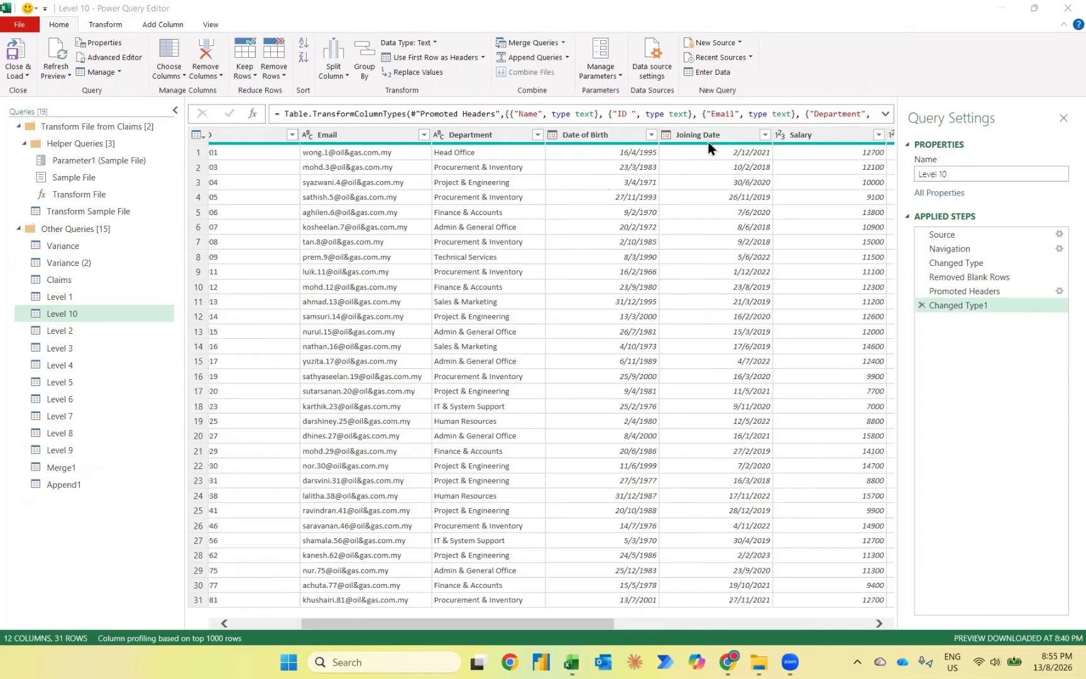
Step: Add an Age column to Level 10 calculated from the Date of Birth column
{"action": "left_click", "coordinate": [602, 135]}
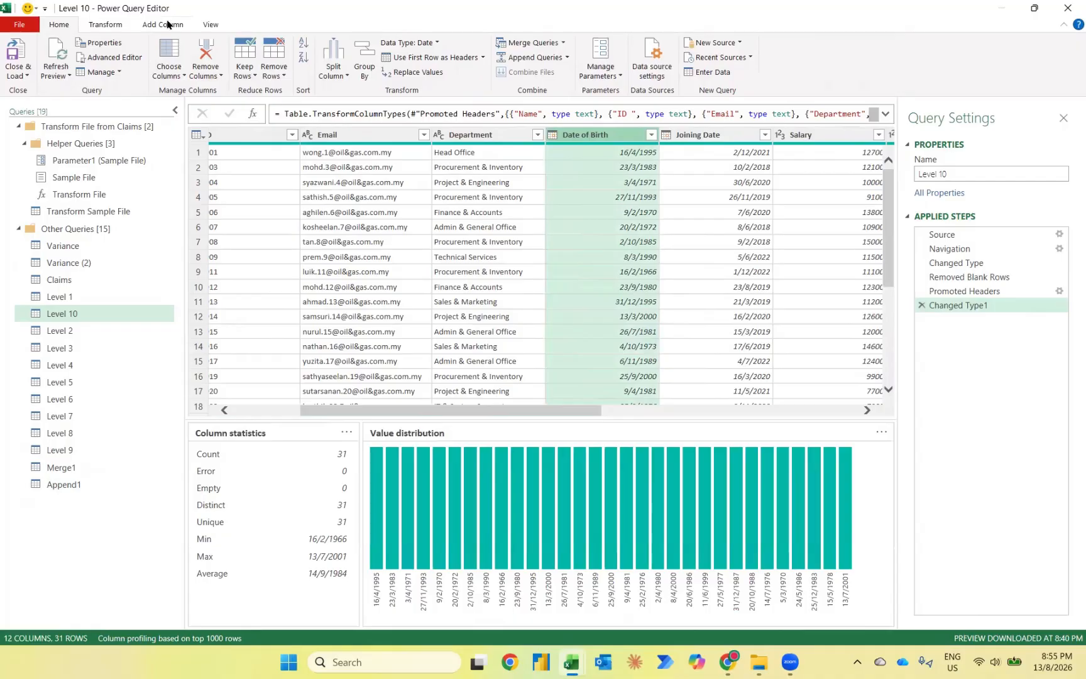
{"action": "left_click", "coordinate": [167, 24]}
{"action": "left_click", "coordinate": [506, 58]}
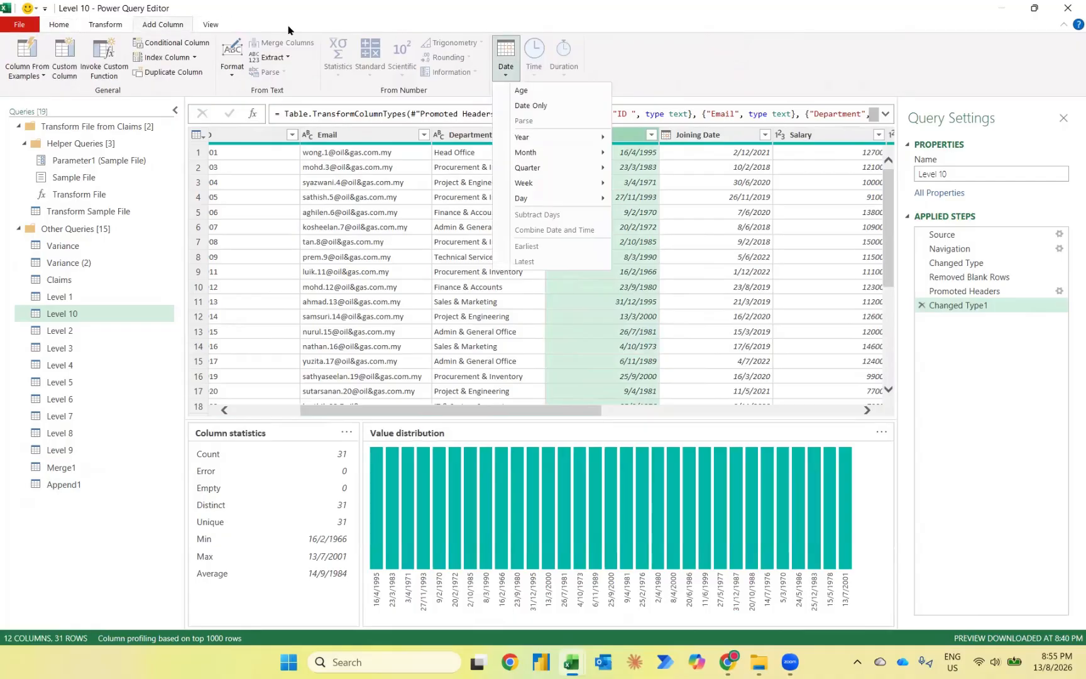
{"action": "left_click", "coordinate": [521, 91]}
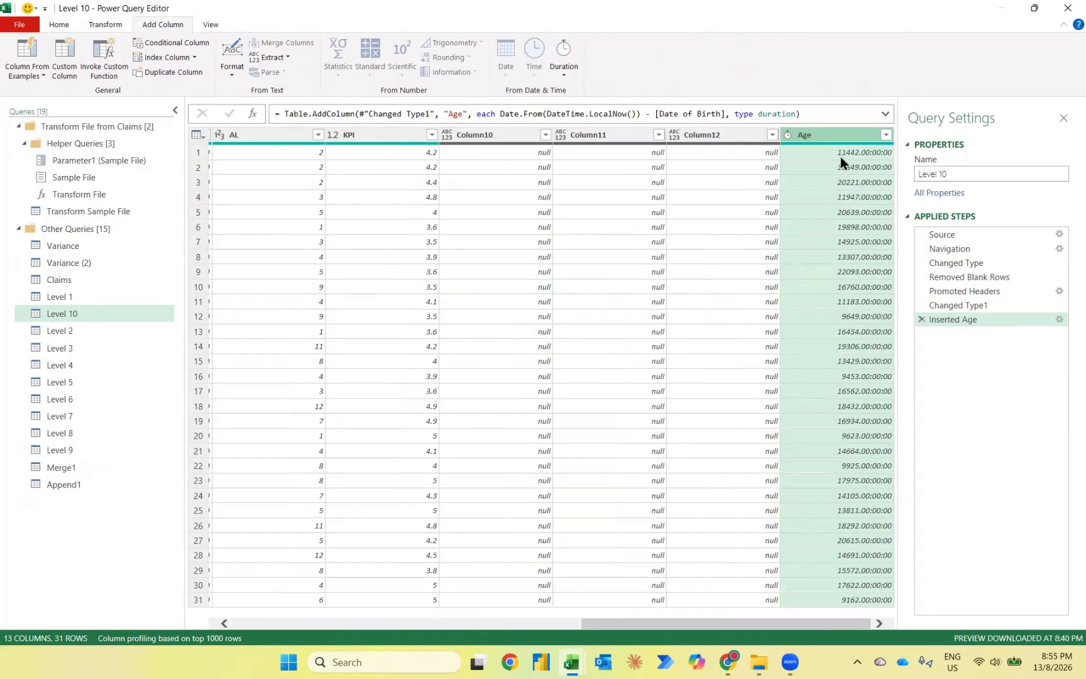
Step: Convert the Age durations to total years and set the column's data type to Whole Number
{"action": "left_click", "coordinate": [108, 25]}
{"action": "left_click", "coordinate": [762, 57]}
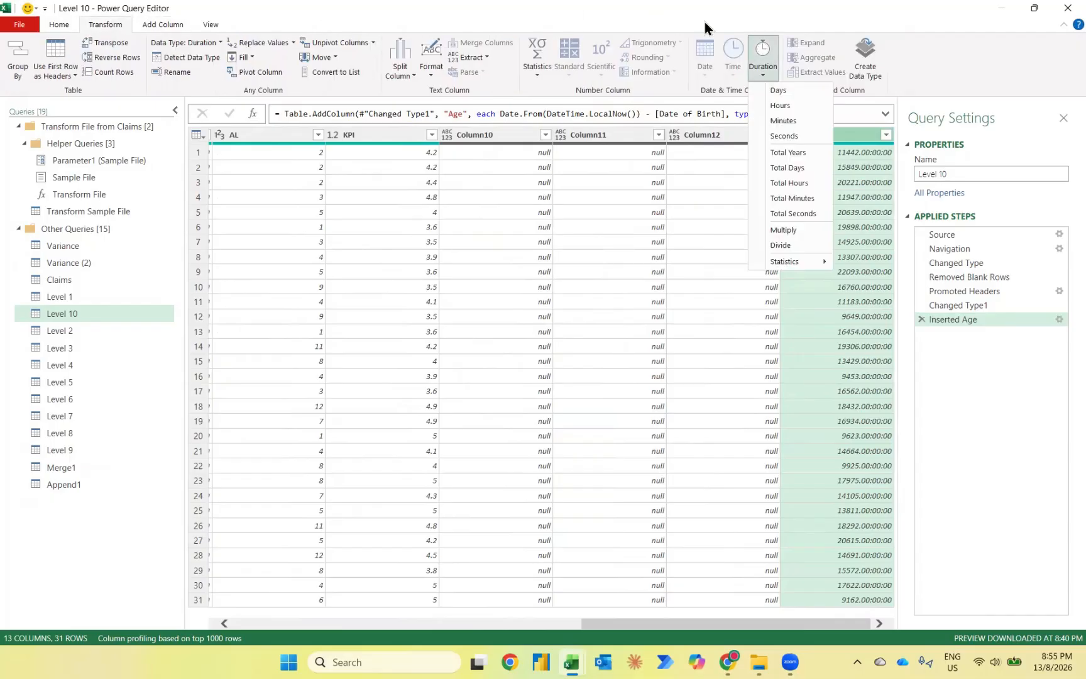
{"action": "left_click", "coordinate": [791, 152]}
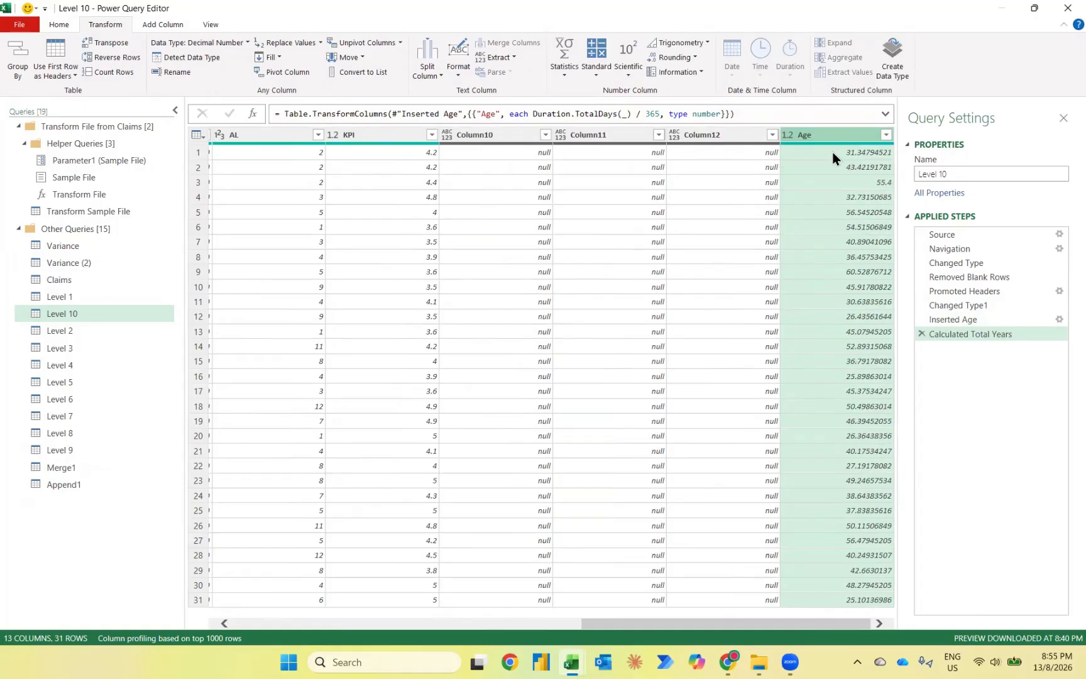
{"action": "left_click", "coordinate": [791, 137]}
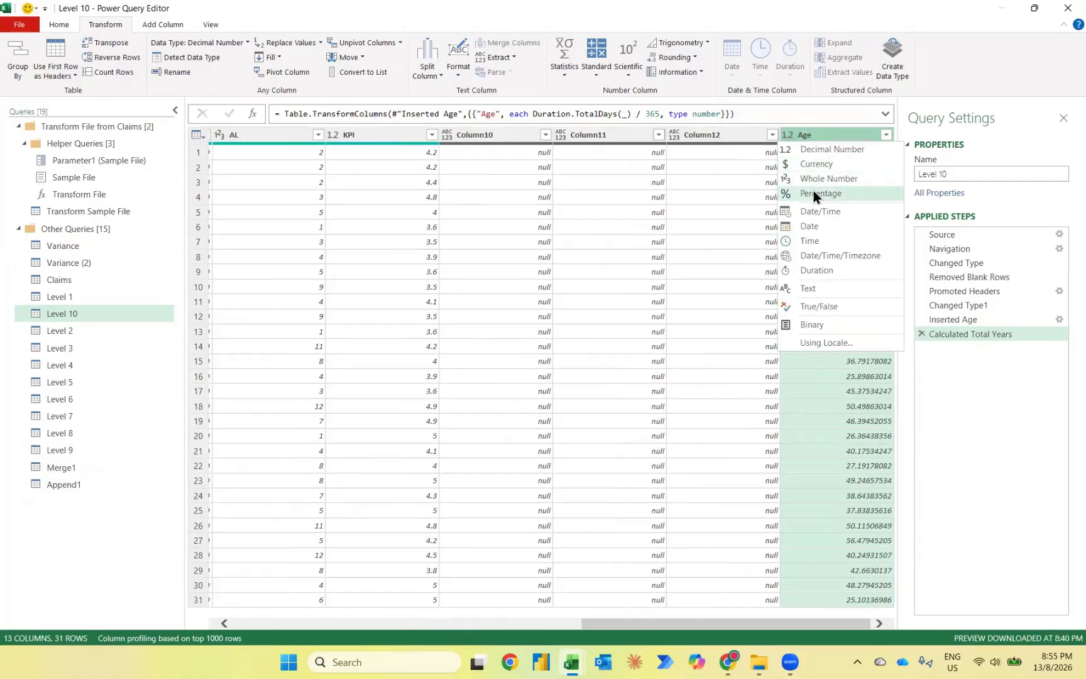
{"action": "left_click", "coordinate": [810, 181]}
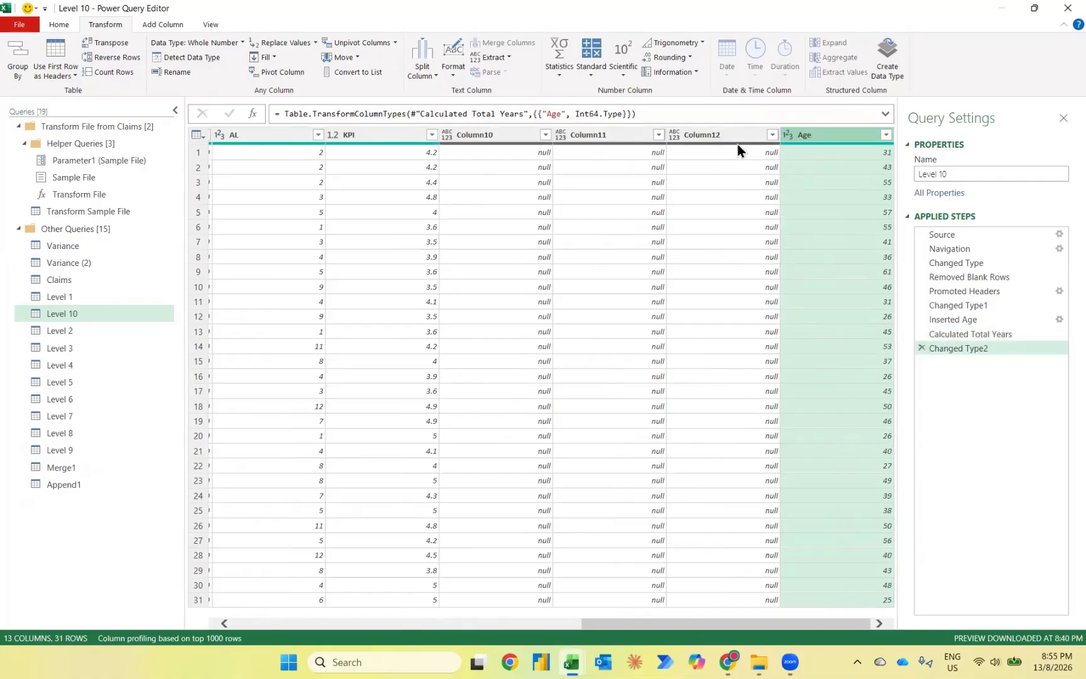
Step: Move the Age column to the beginning of the table, and from there to between Date of Birth and Joining Date
{"action": "right_click", "coordinate": [812, 141]}
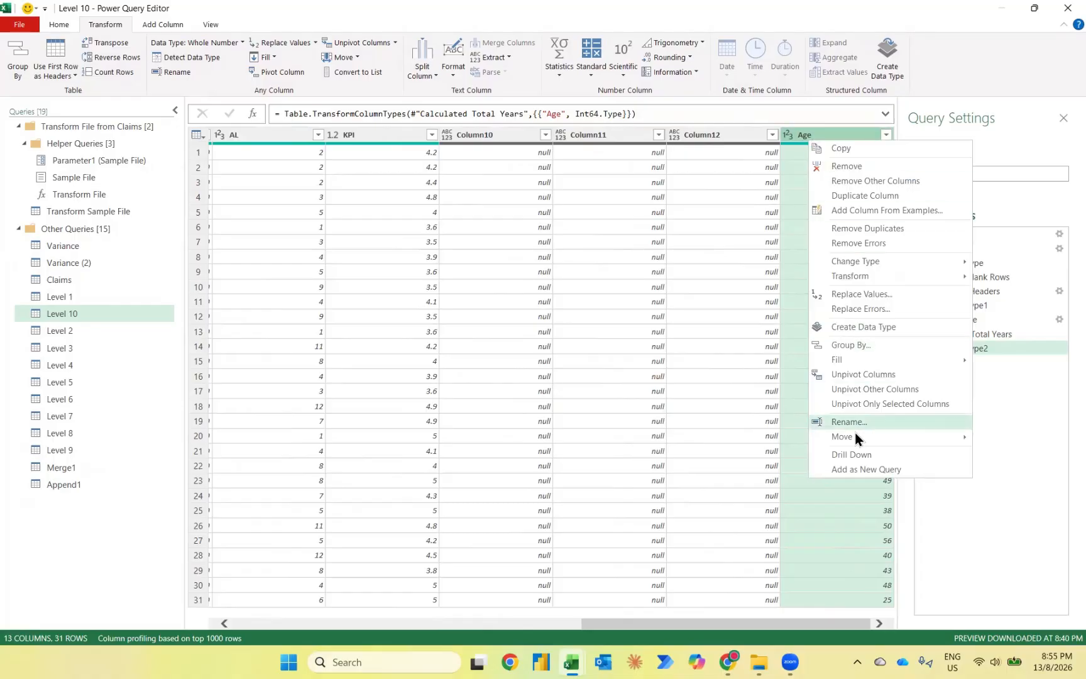
{"action": "mouse_move", "coordinate": [848, 437]}
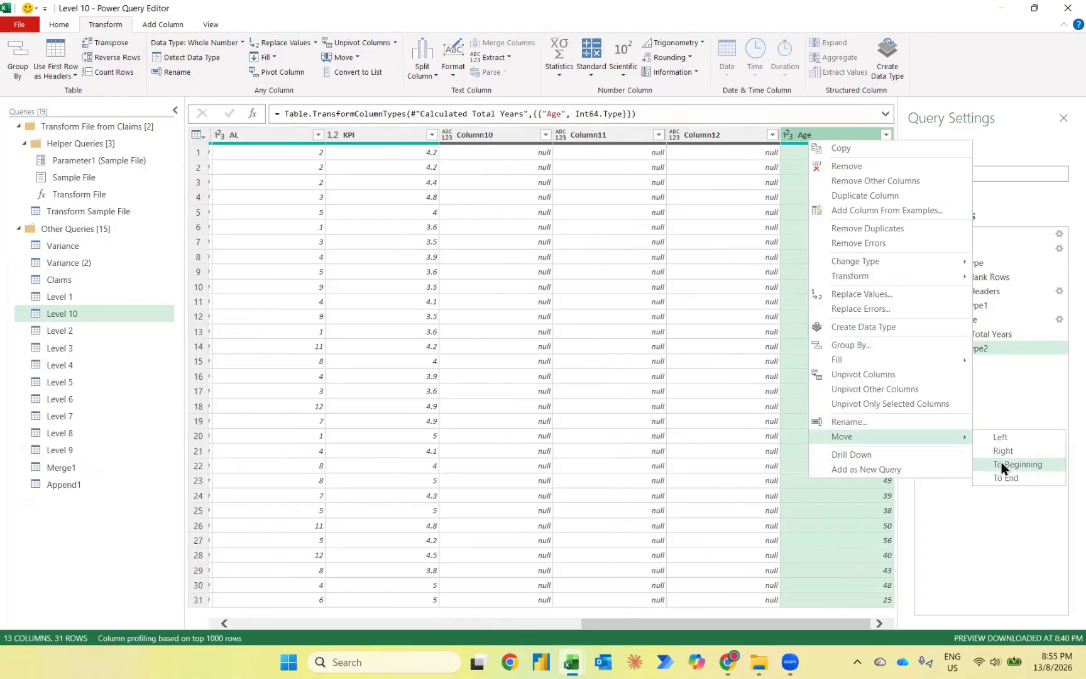
{"action": "left_click", "coordinate": [1002, 464]}
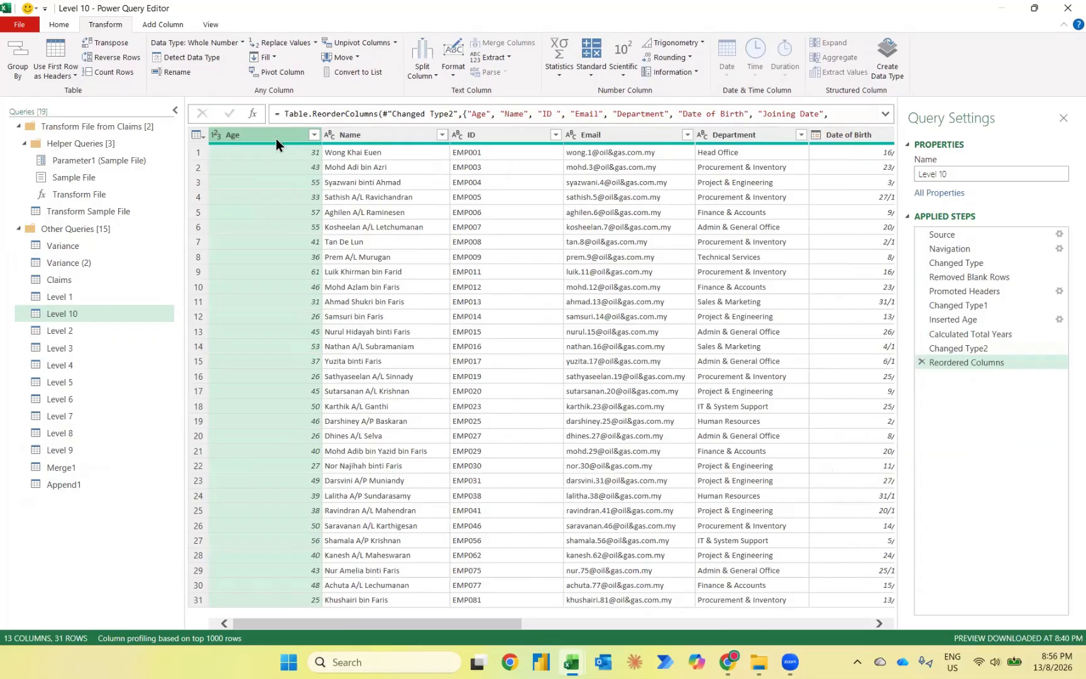
{"action": "left_click_drag", "start_coordinate": [276, 142], "coordinate": [885, 136]}
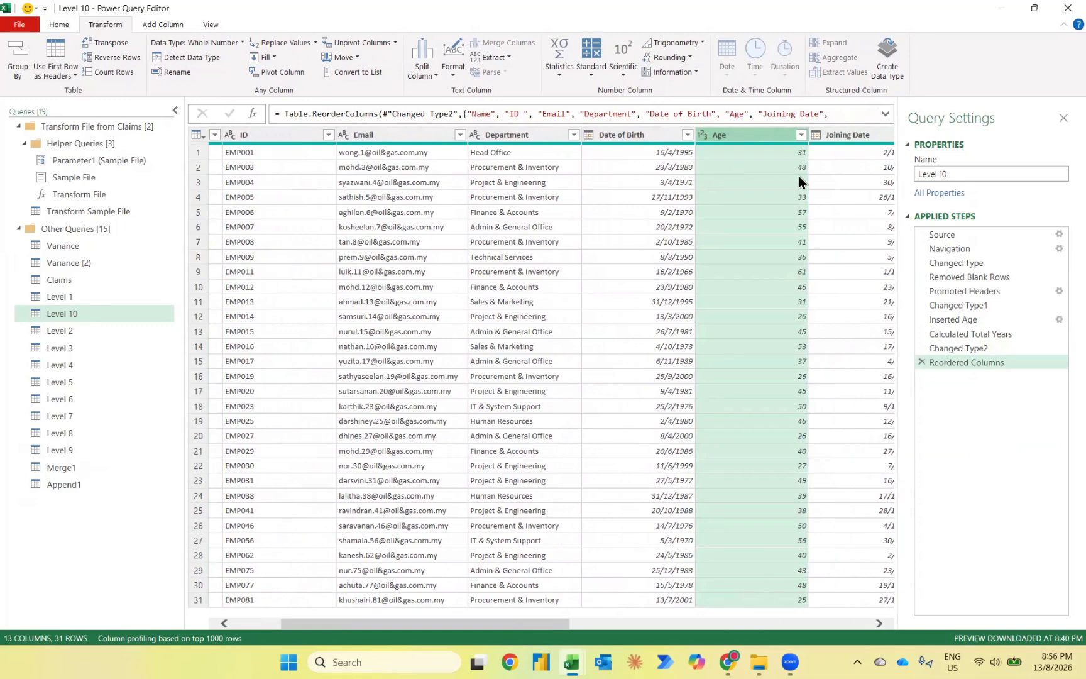
Step: Add a second age column calculated from the Joining Date column
{"action": "scroll", "coordinate": [669, 185], "scroll_direction": "right", "scroll_amount": 3}
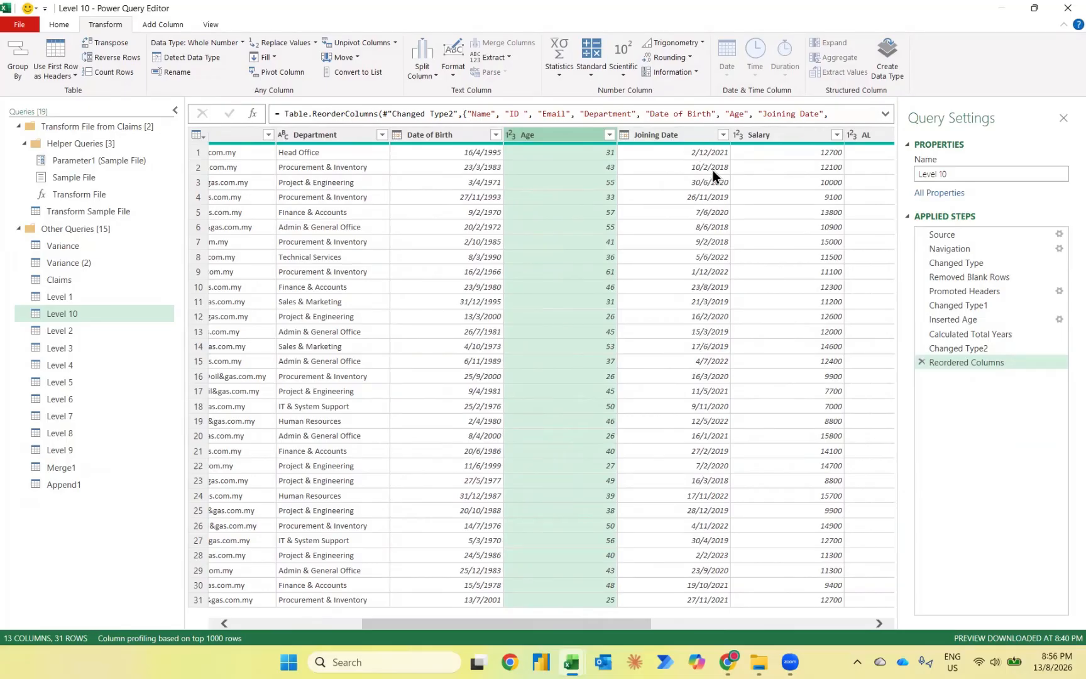
{"action": "left_click", "coordinate": [693, 133]}
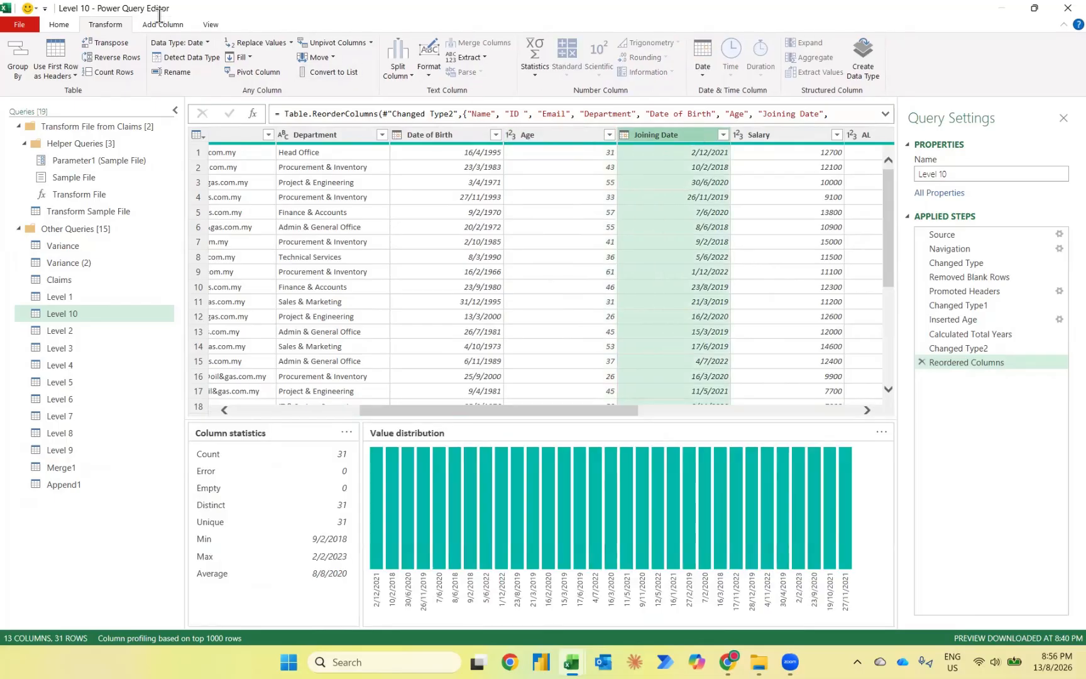
{"action": "left_click", "coordinate": [161, 23]}
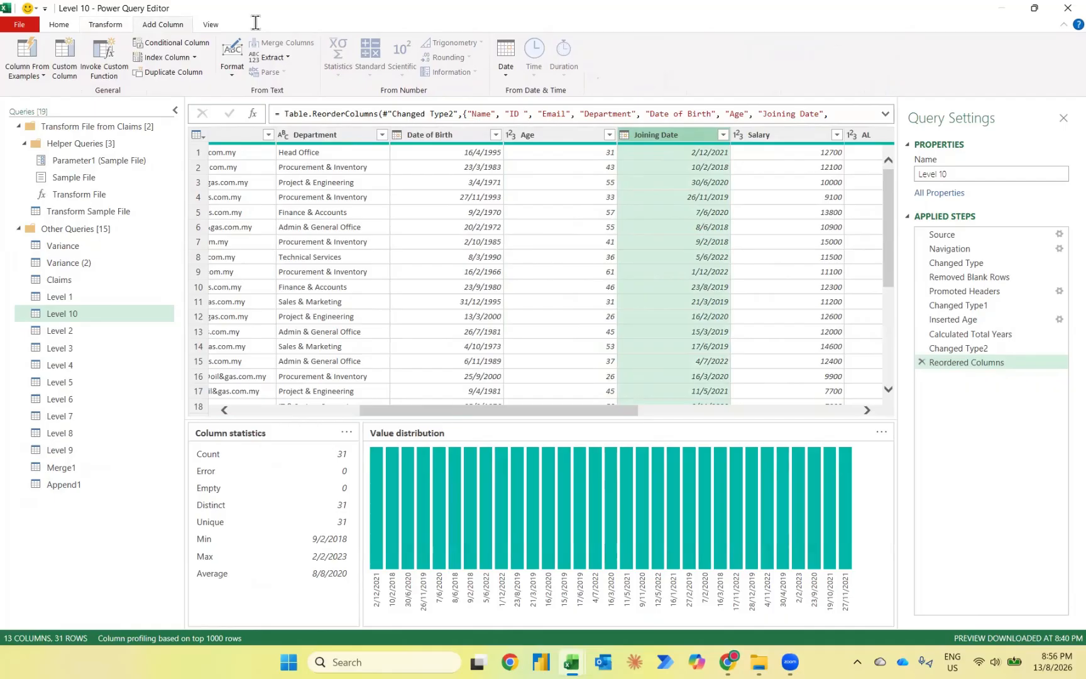
{"action": "left_click", "coordinate": [505, 62]}
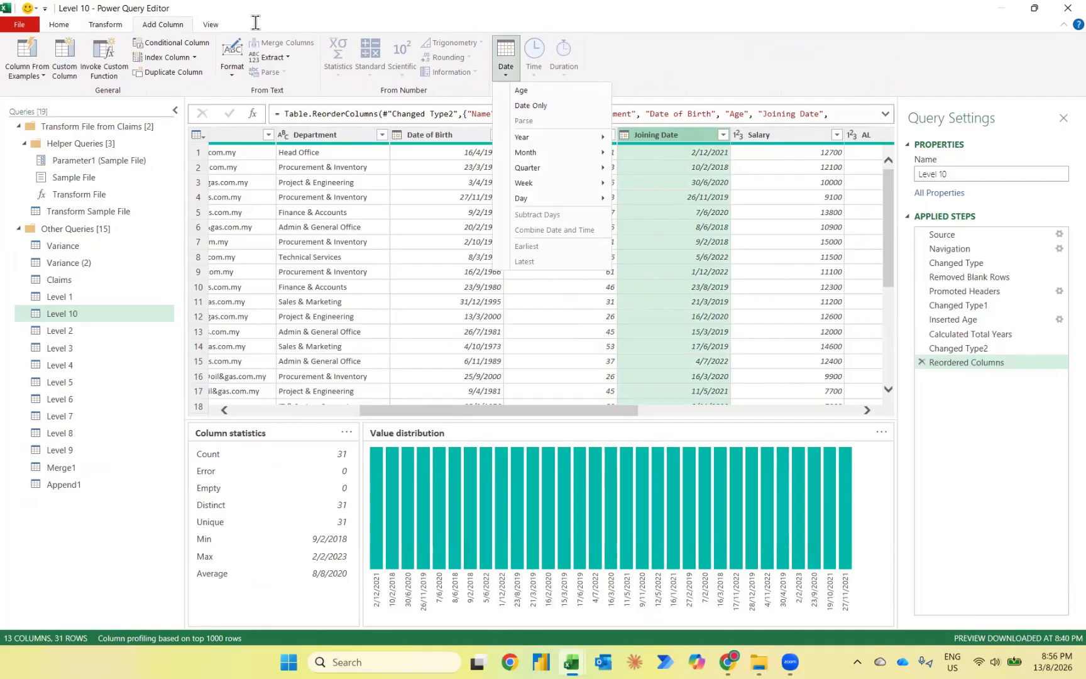
{"action": "left_click", "coordinate": [506, 90]}
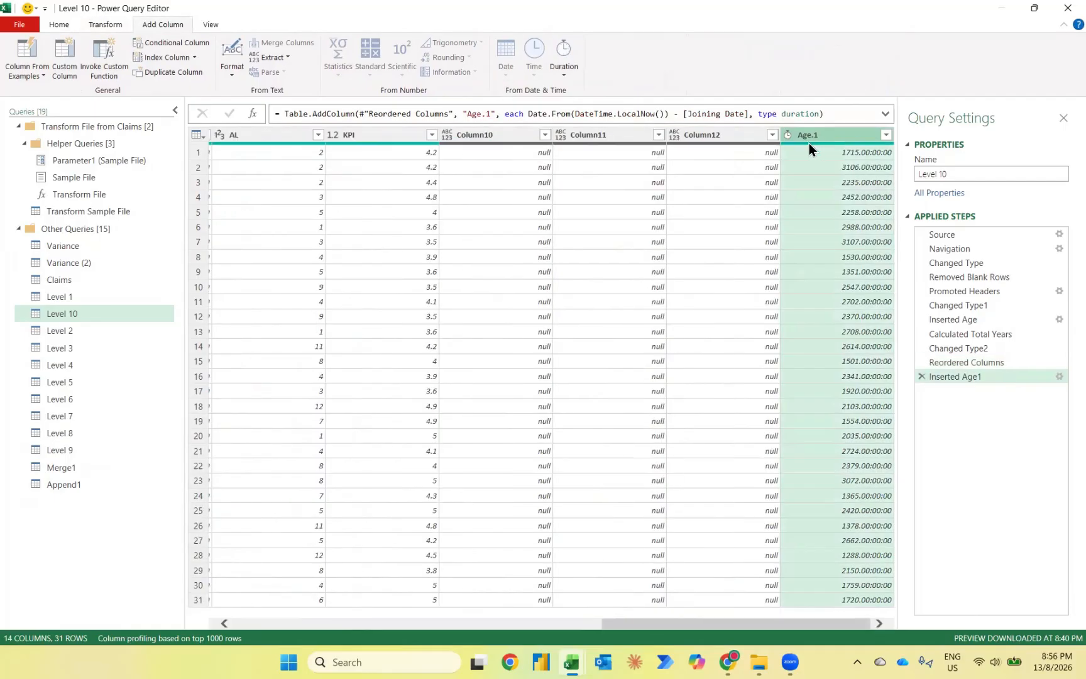
Step: Convert the durations in the Joining Date-based age column to total years
{"action": "mouse_move", "coordinate": [809, 148]}
{"action": "left_click", "coordinate": [101, 29]}
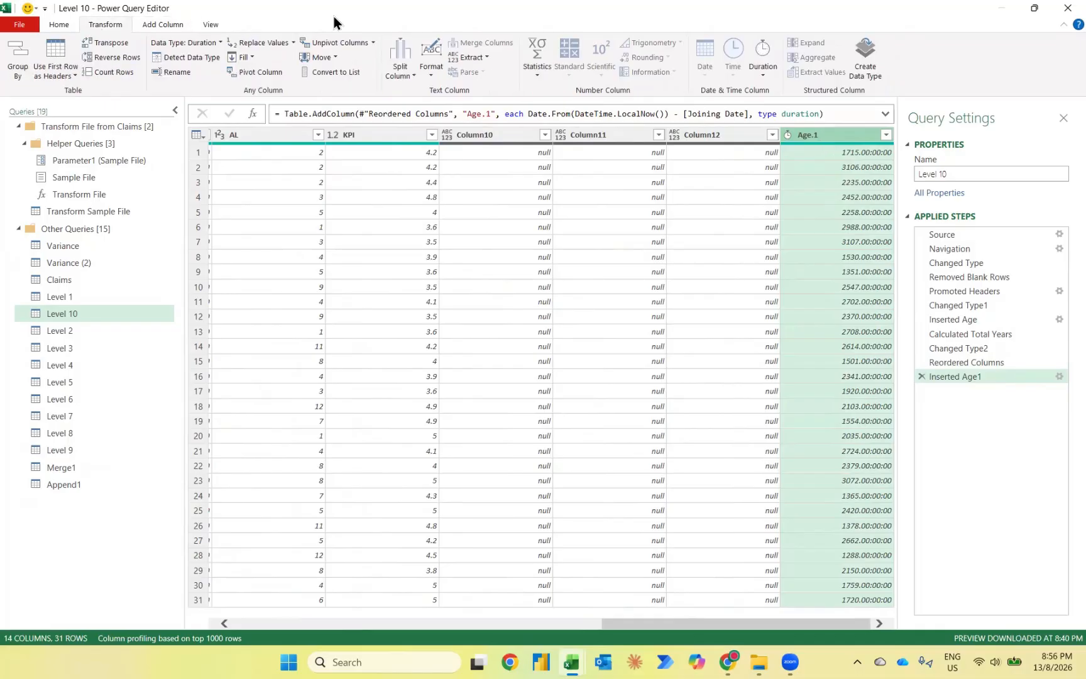
{"action": "left_click", "coordinate": [763, 60]}
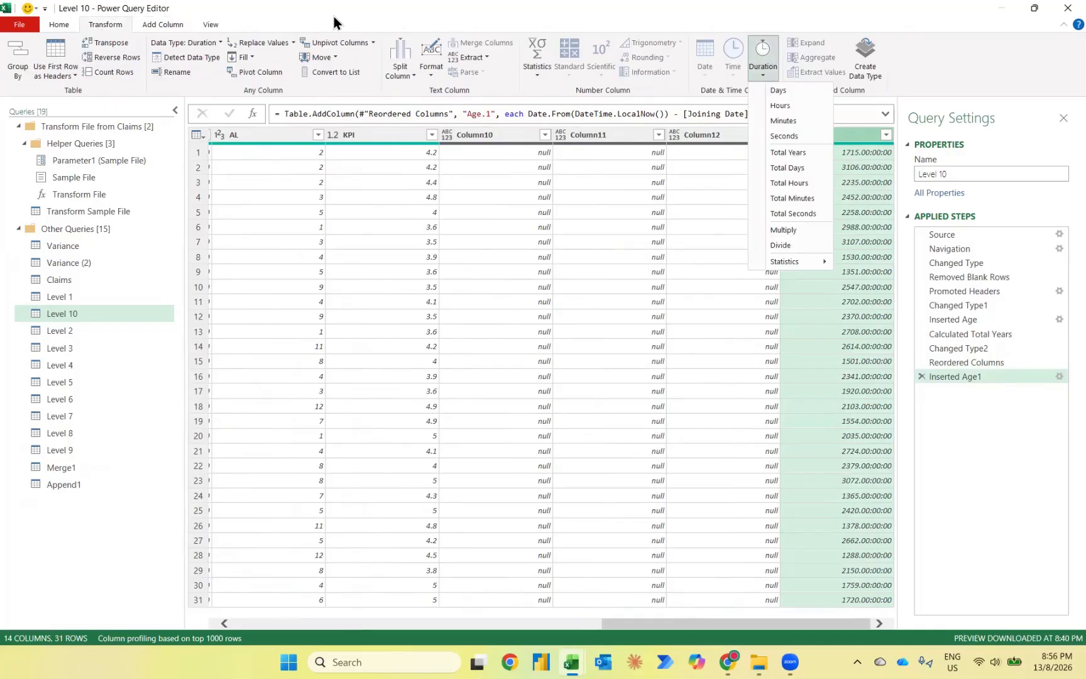
{"action": "left_click", "coordinate": [802, 155]}
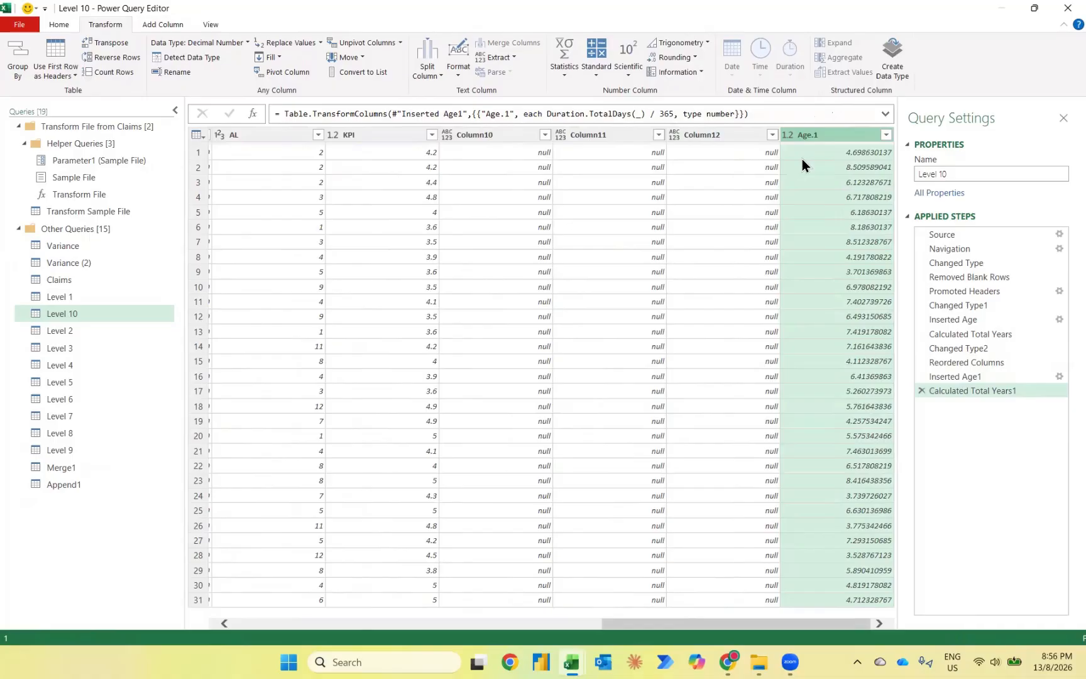
Step: Place the Age.1 column directly after Joining Date and set its data type to Whole Number
{"action": "right_click", "coordinate": [848, 137]}
{"action": "mouse_move", "coordinate": [880, 431]}
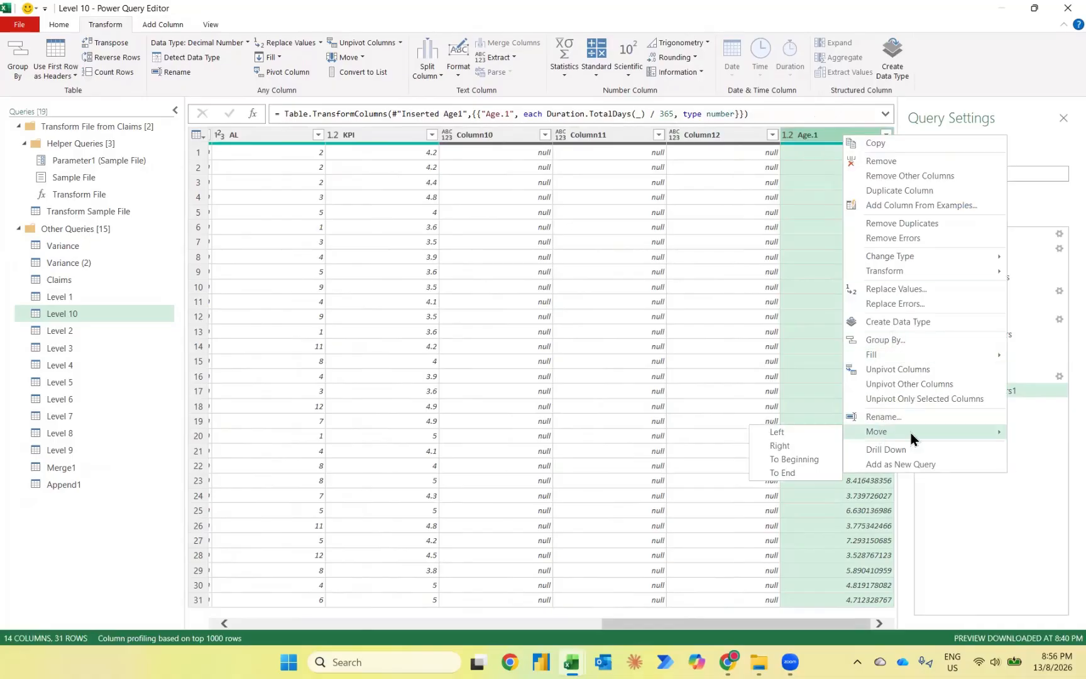
{"action": "left_click", "coordinate": [803, 464]}
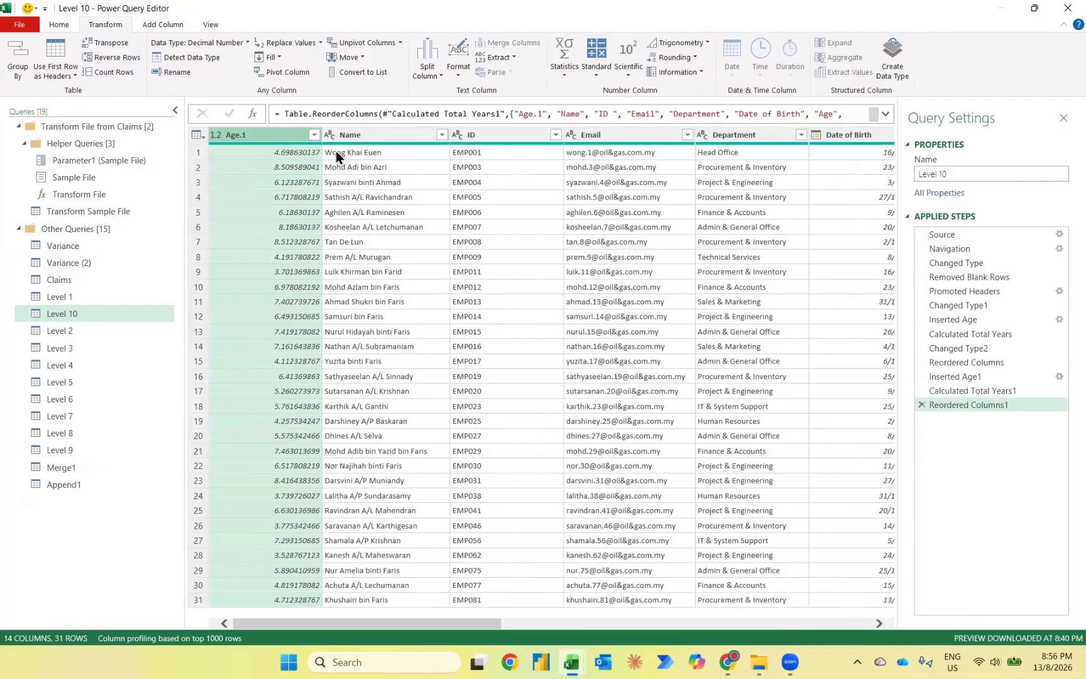
{"action": "left_click_drag", "start_coordinate": [766, 138], "coordinate": [867, 135]}
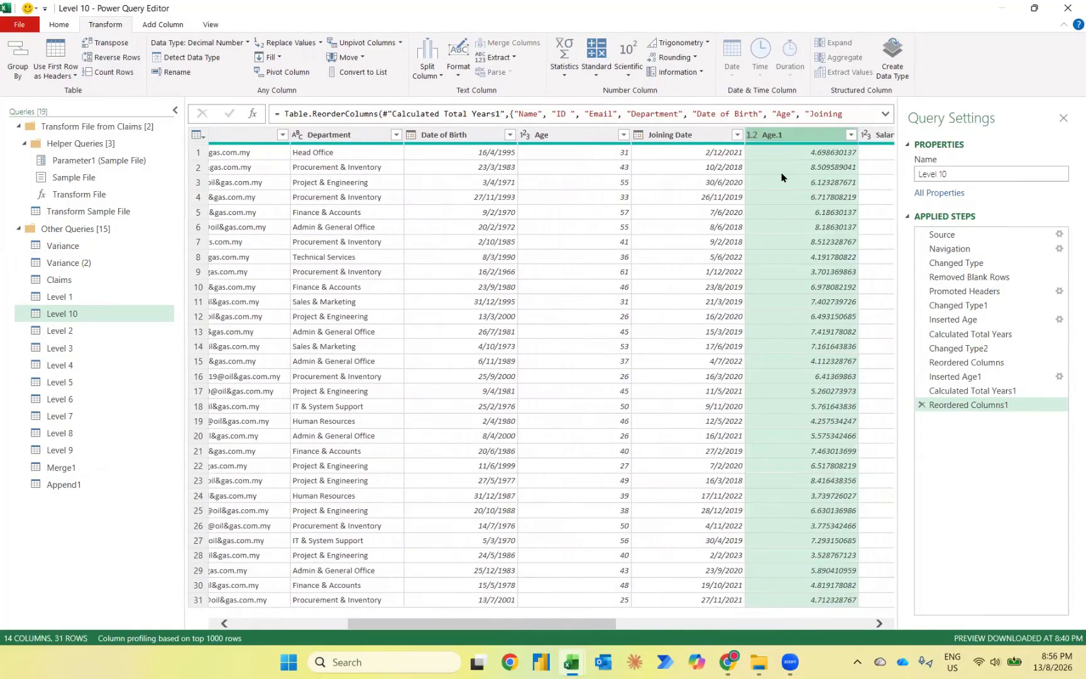
{"action": "left_click", "coordinate": [752, 135]}
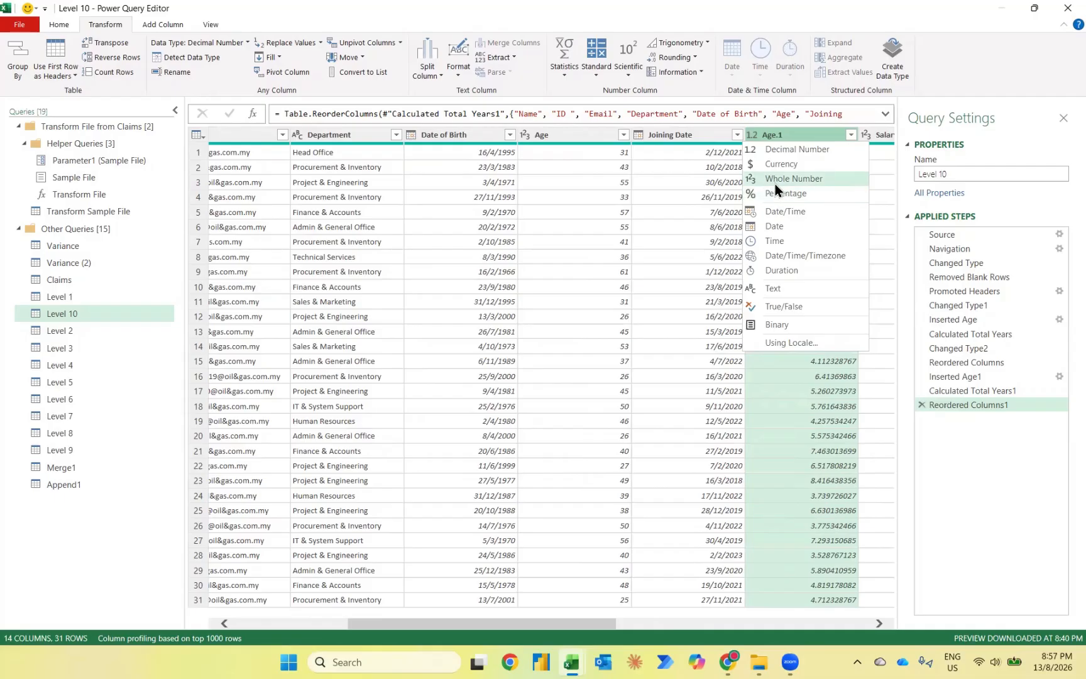
{"action": "left_click", "coordinate": [775, 181]}
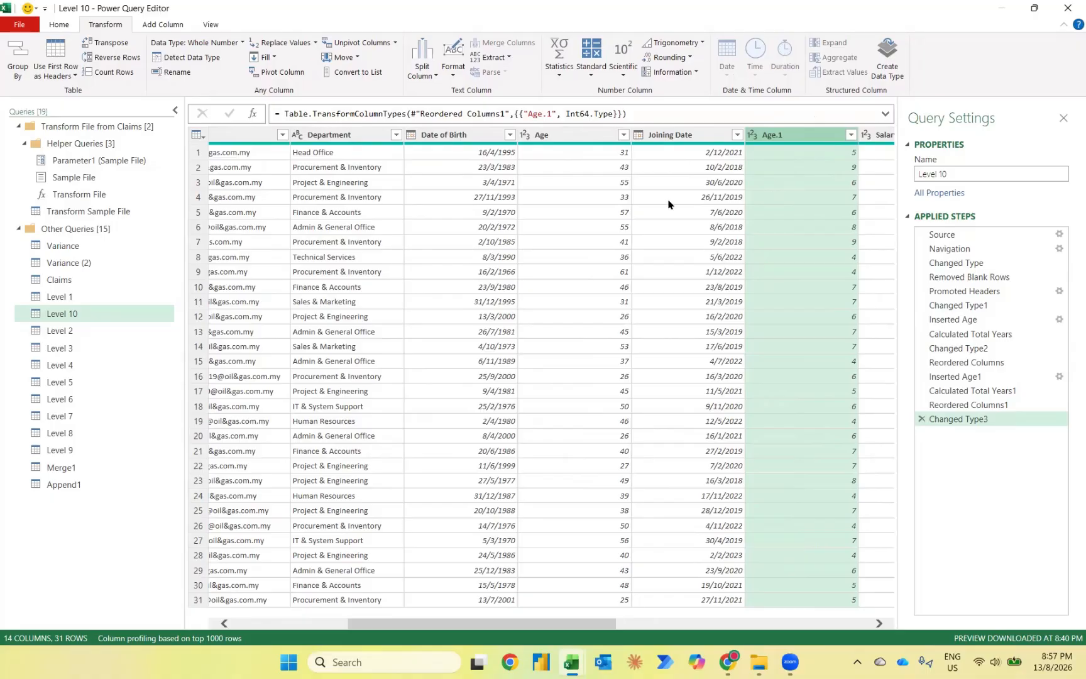
Step: Close and load the transformed queries into the workbook, and go to the Home sheet
{"action": "left_click", "coordinate": [66, 26]}
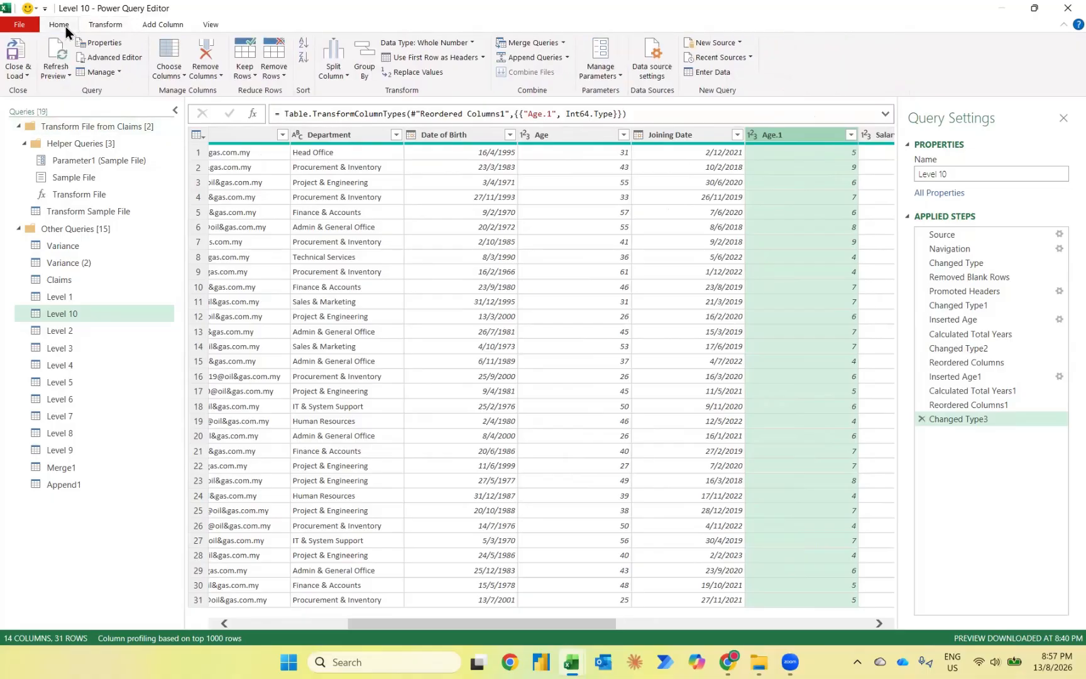
{"action": "left_click", "coordinate": [21, 54]}
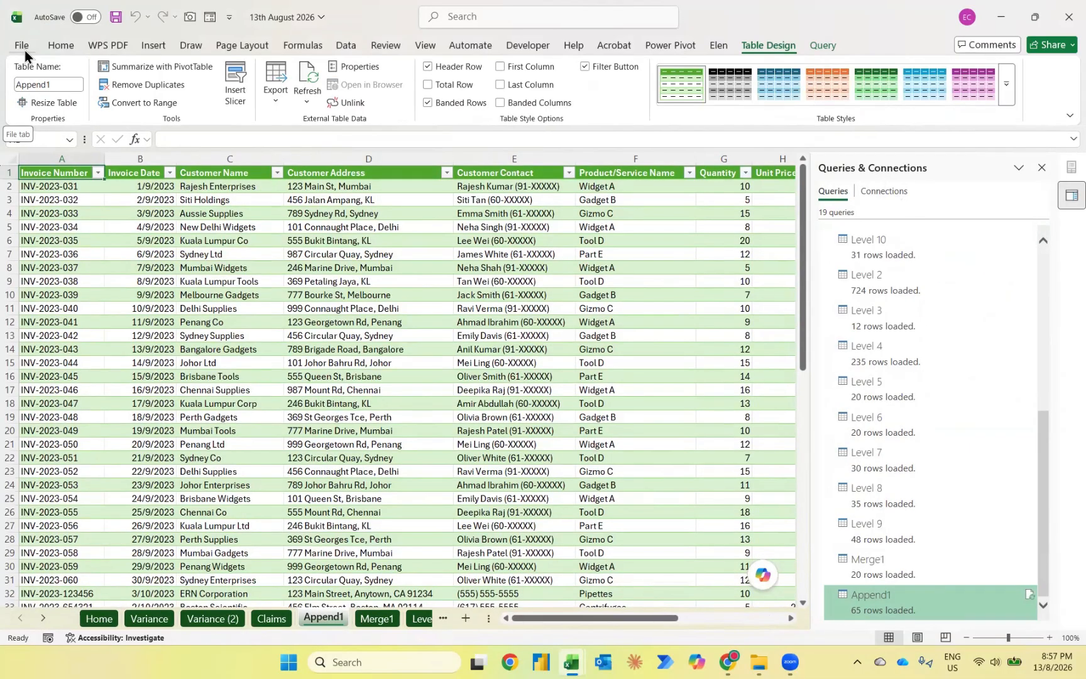
{"action": "left_click", "coordinate": [113, 624]}
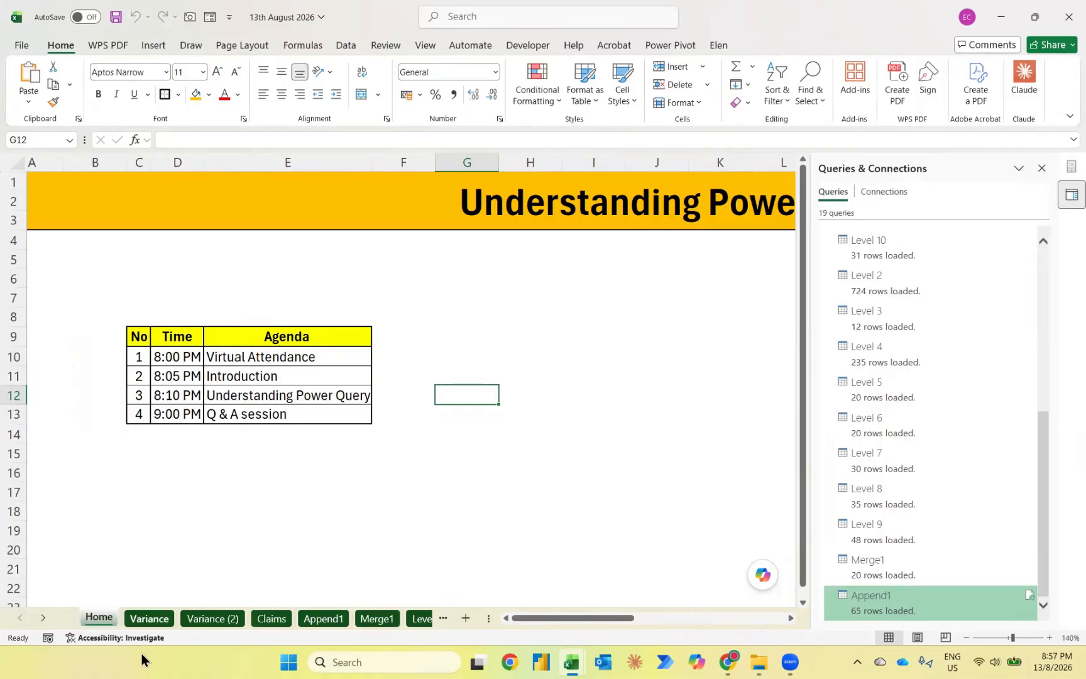
Step: Activate the Power Query sheet from the workbook's full list of sheets
{"action": "right_click", "coordinate": [73, 624]}
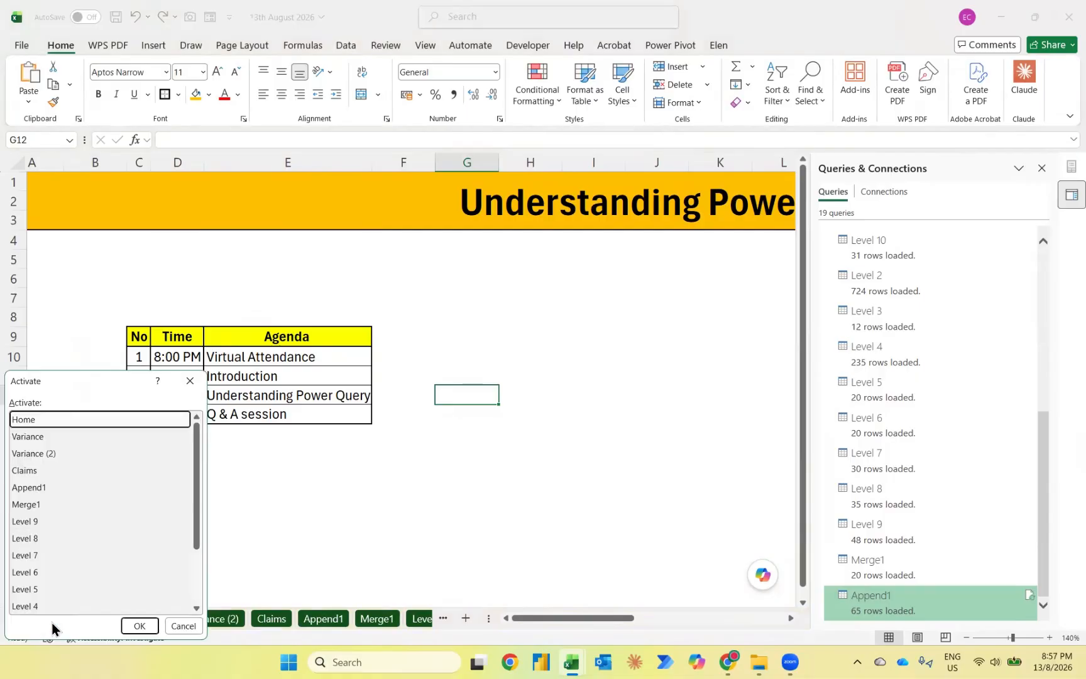
{"action": "scroll", "coordinate": [73, 531], "scroll_direction": "down", "scroll_amount": 4}
{"action": "left_click", "coordinate": [61, 606]}
{"action": "left_click", "coordinate": [57, 607]}
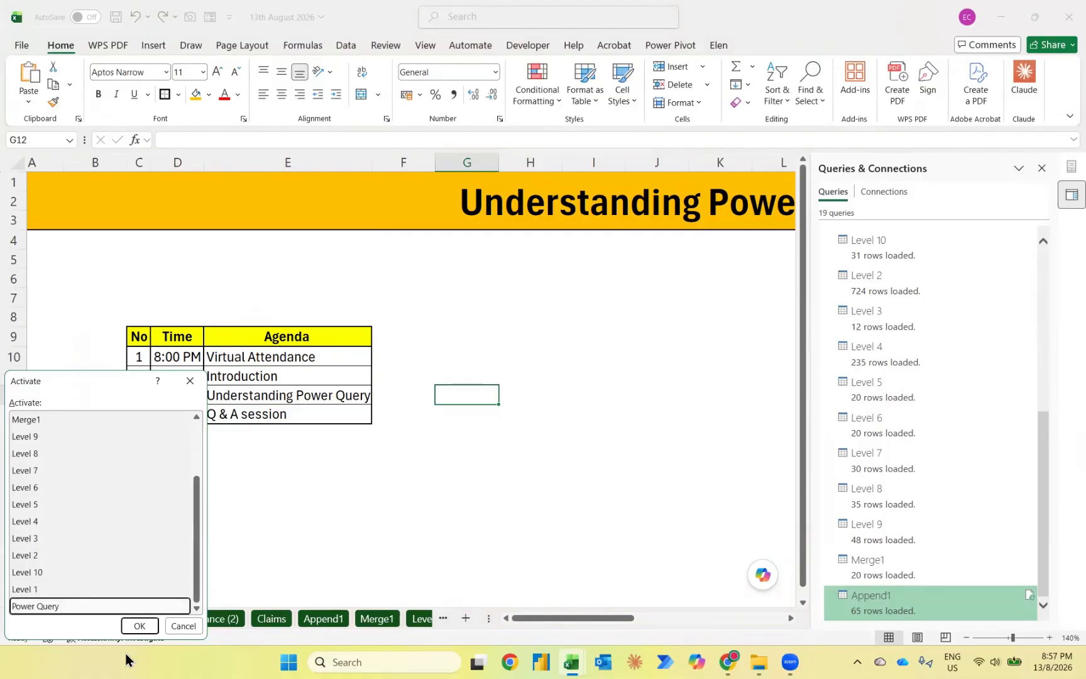
{"action": "left_click", "coordinate": [135, 633]}
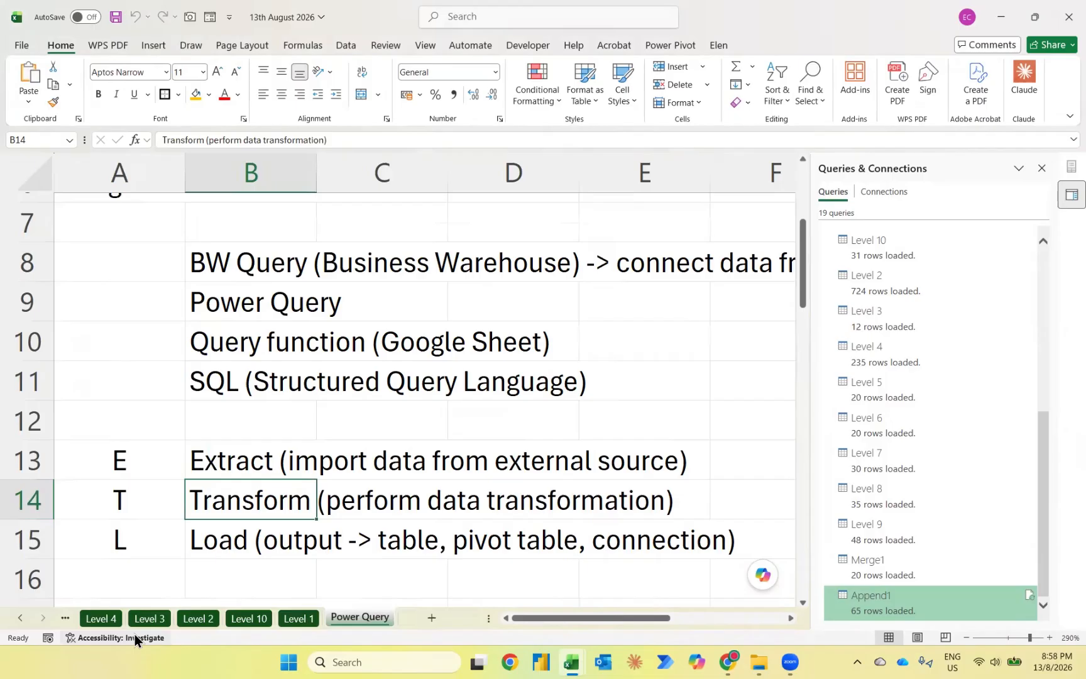
Step: Review the Power Query notes from cell A1 down to the steps for importing data from a folder
{"action": "key", "text": "ctrl+Home"}
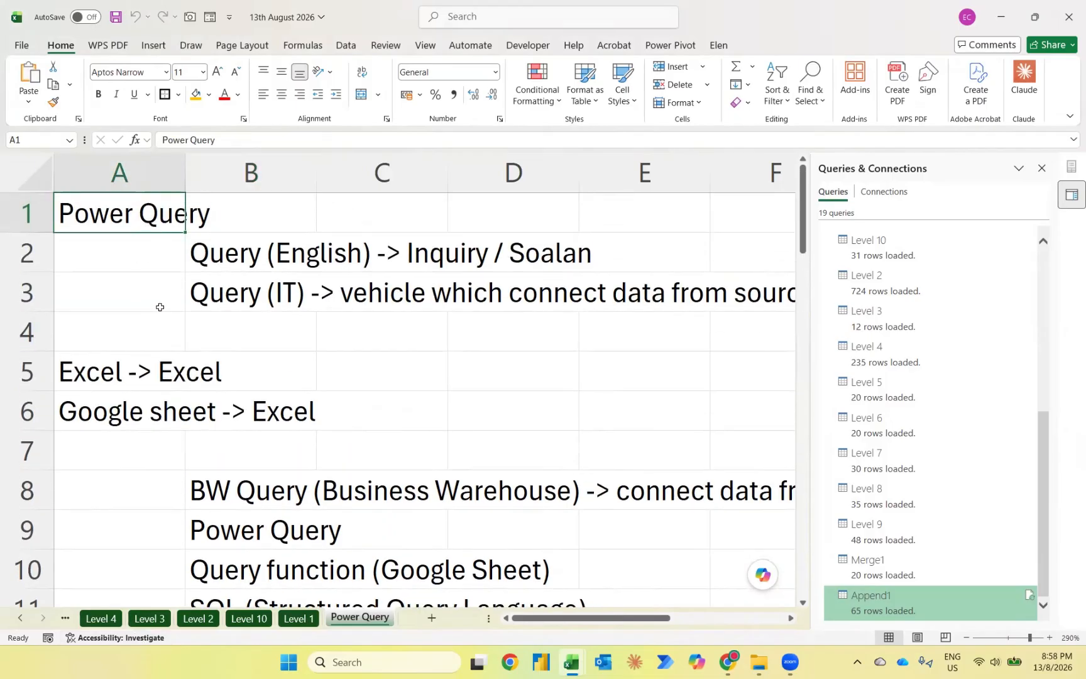
{"action": "scroll", "coordinate": [135, 372], "scroll_direction": "down", "scroll_amount": 2}
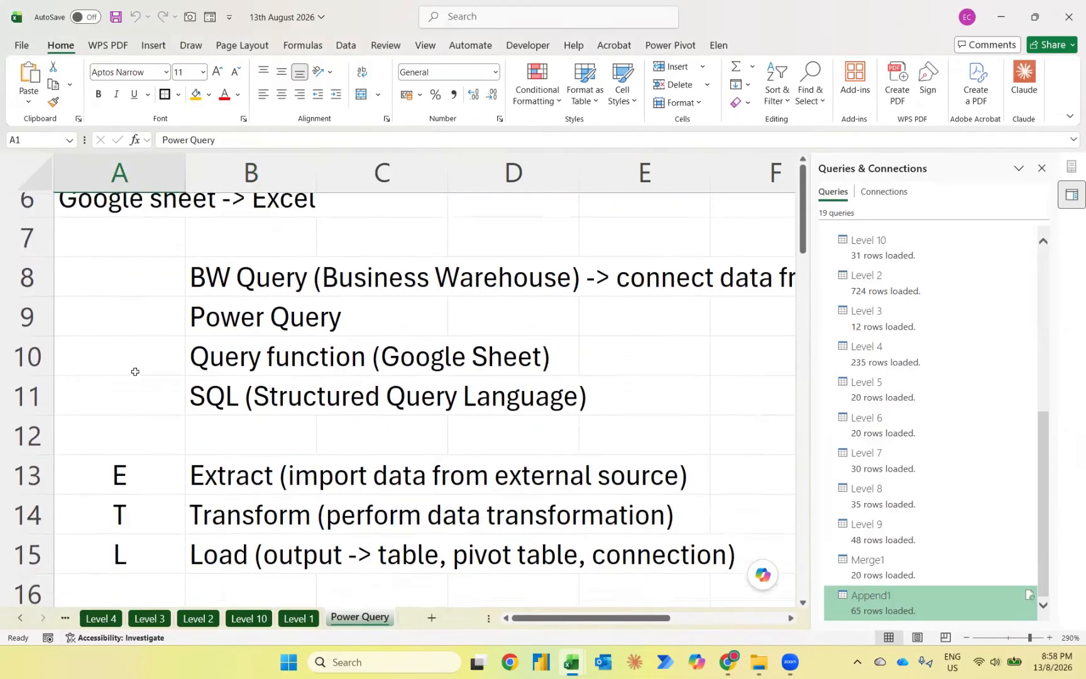
{"action": "scroll", "coordinate": [135, 372], "scroll_direction": "down", "scroll_amount": 1}
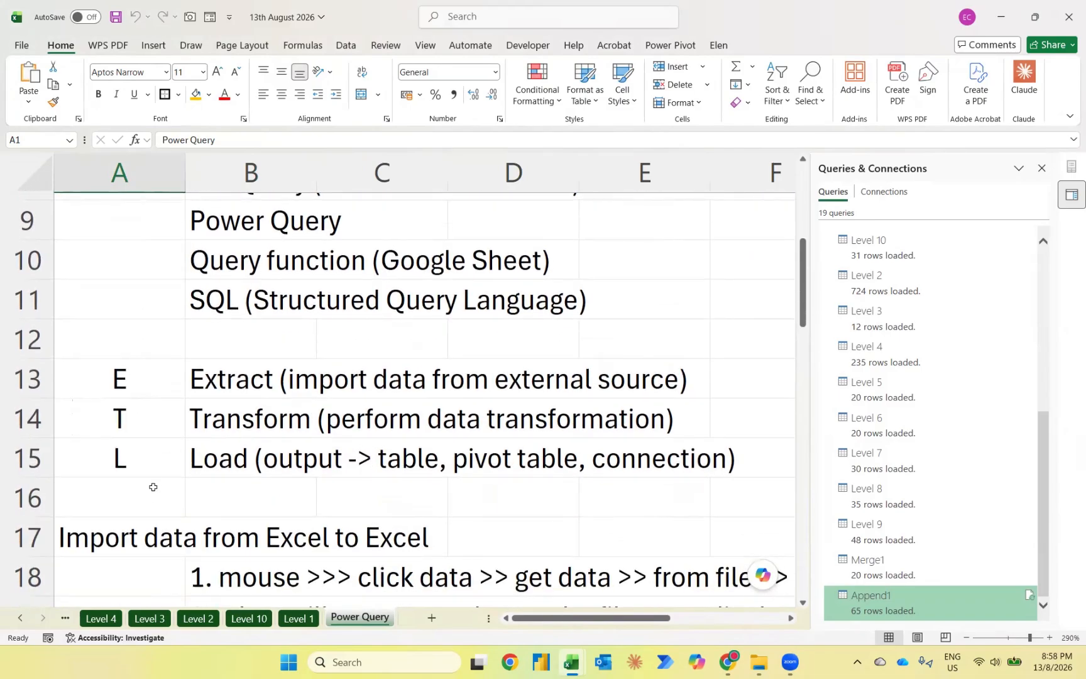
{"action": "scroll", "coordinate": [153, 487], "scroll_direction": "down", "scroll_amount": 3}
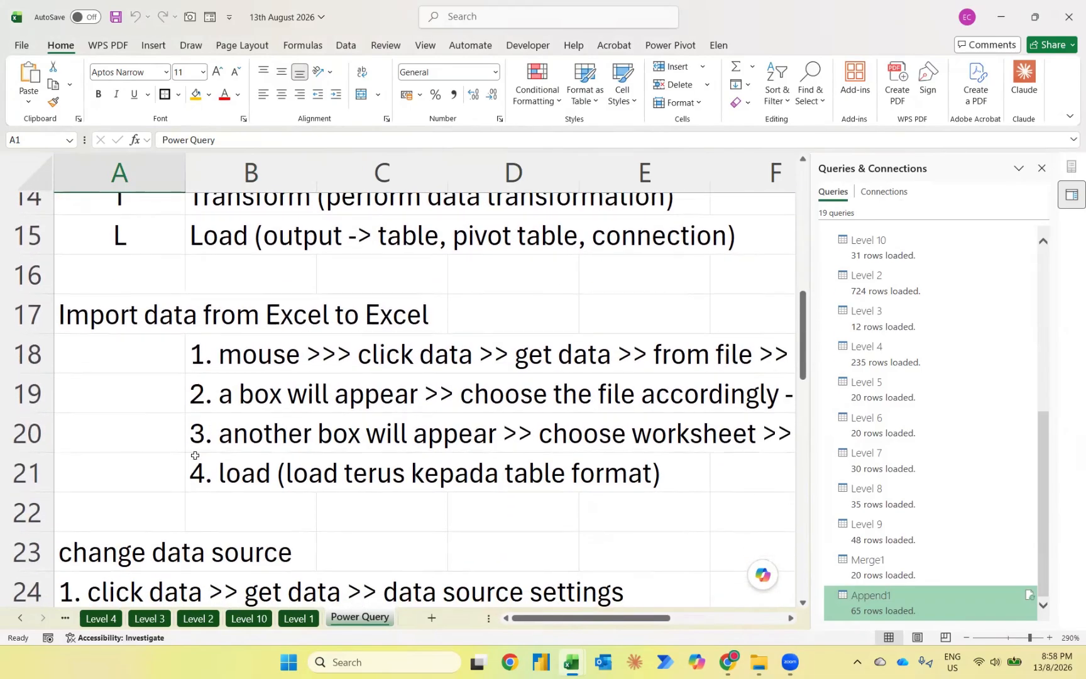
{"action": "scroll", "coordinate": [195, 455], "scroll_direction": "down", "scroll_amount": 4}
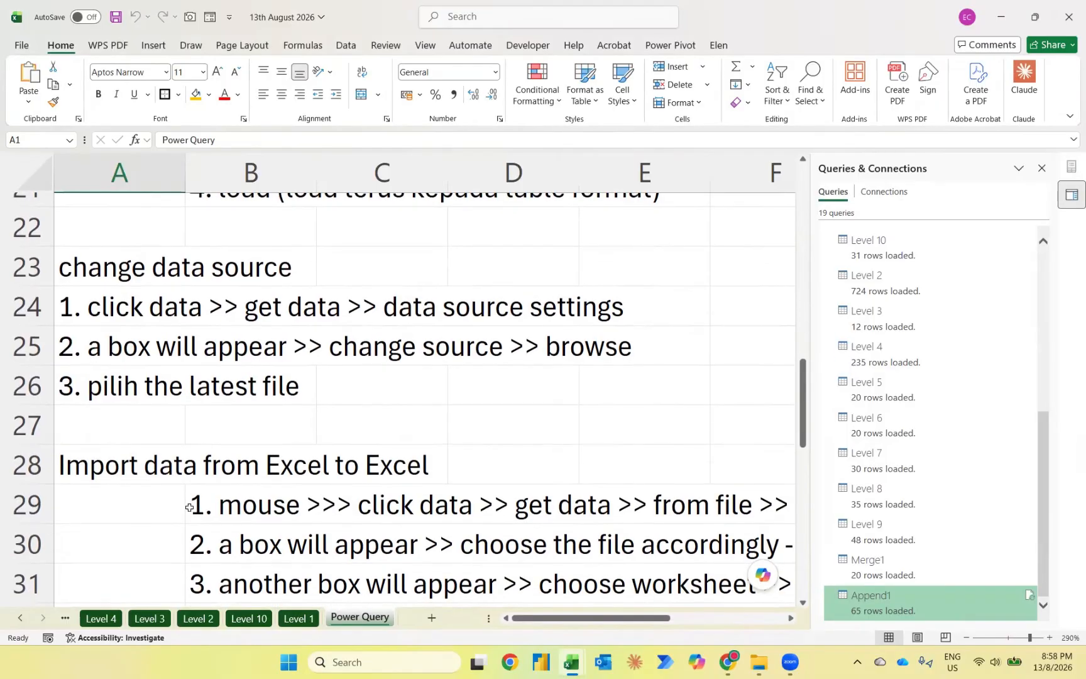
{"action": "scroll", "coordinate": [189, 507], "scroll_direction": "down", "scroll_amount": 6}
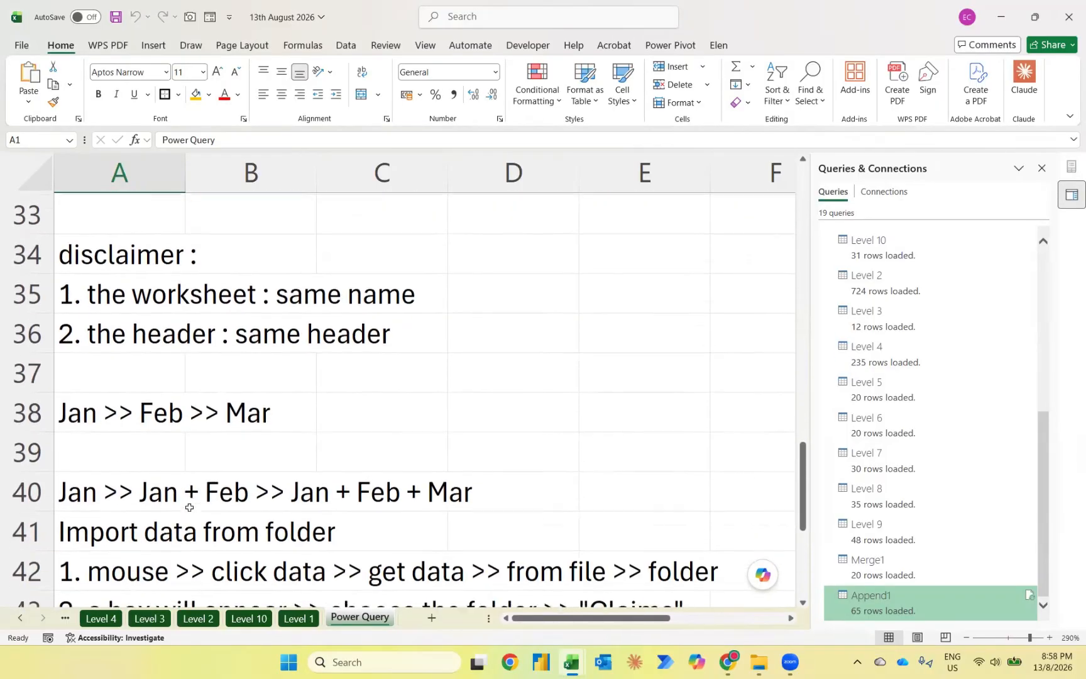
{"action": "scroll", "coordinate": [189, 507], "scroll_direction": "down", "scroll_amount": 3}
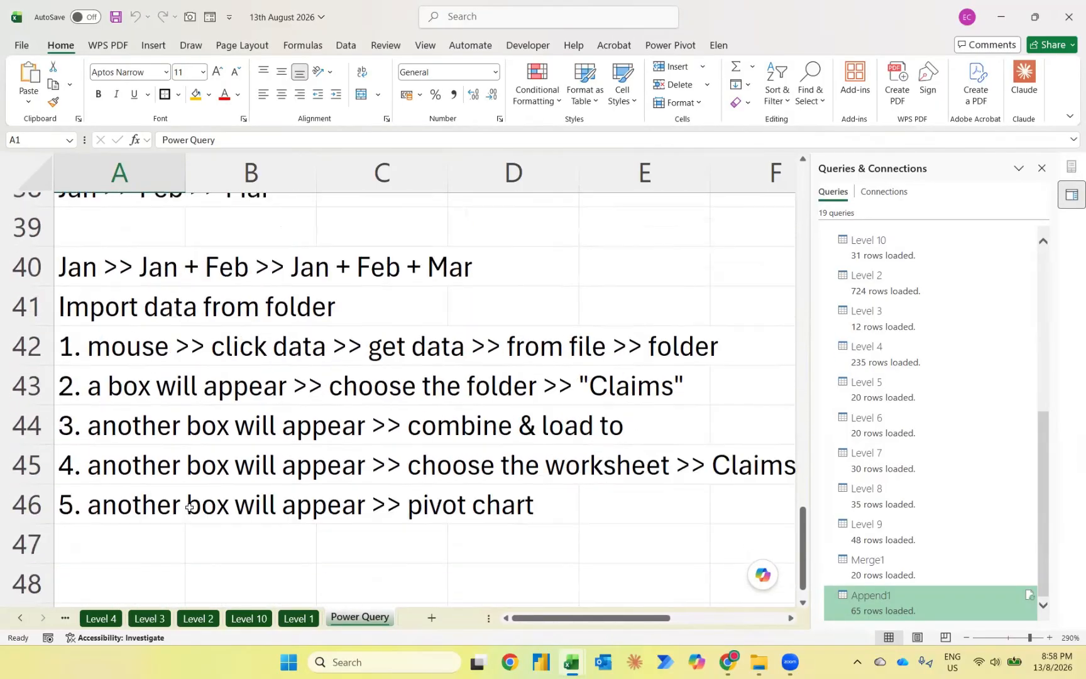
{"action": "scroll", "coordinate": [190, 508], "scroll_direction": "up", "scroll_amount": 1}
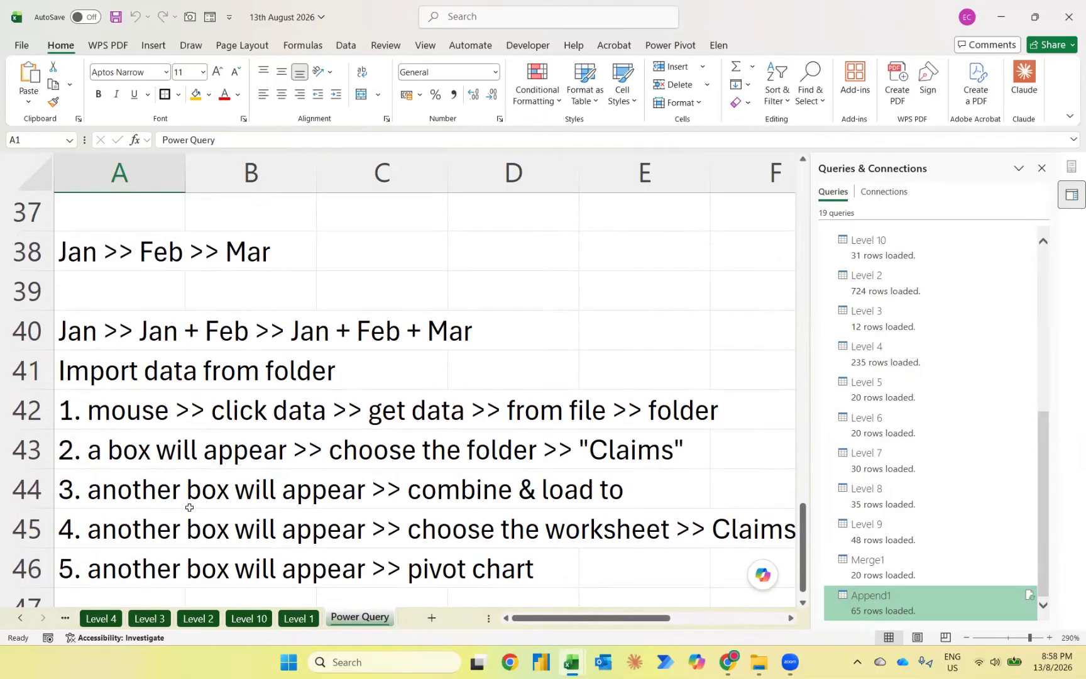